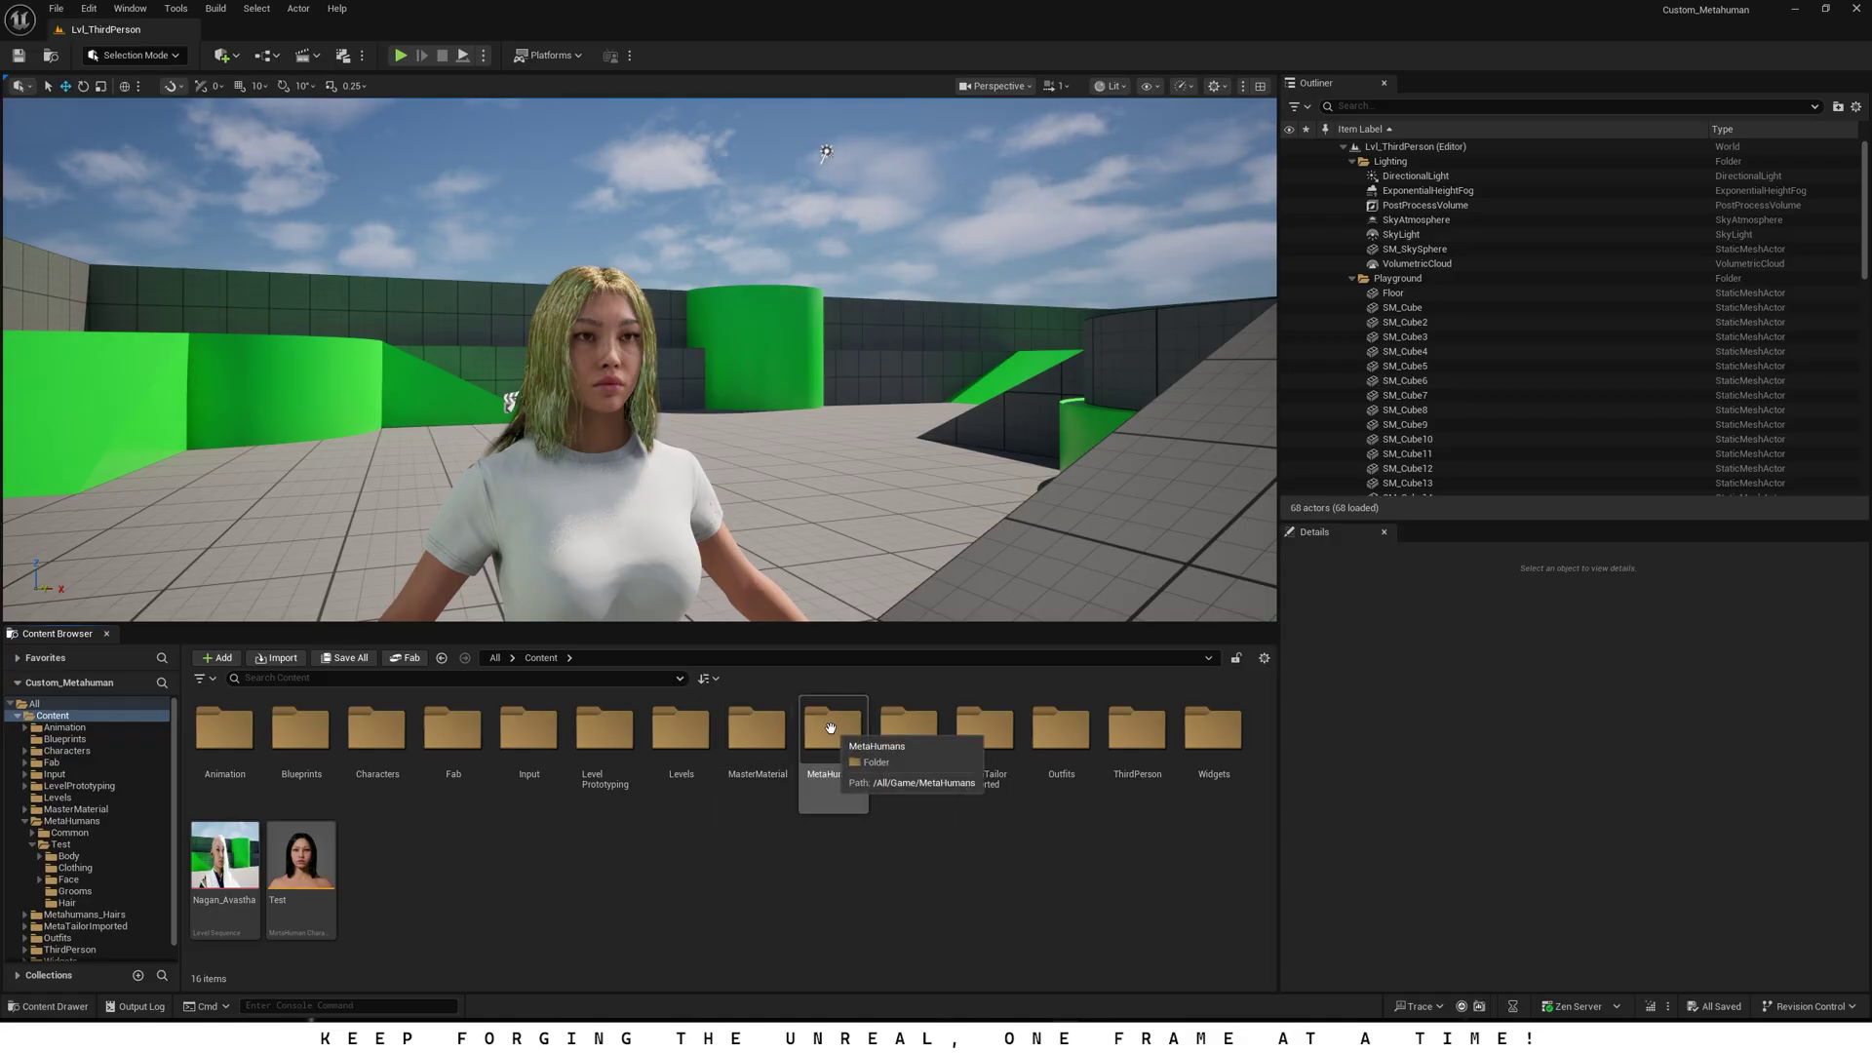
Step: Open the SKM_Test_FaceMesh skeletal mesh from the MetaHumans/Test/Face folder
double_click(829, 727)
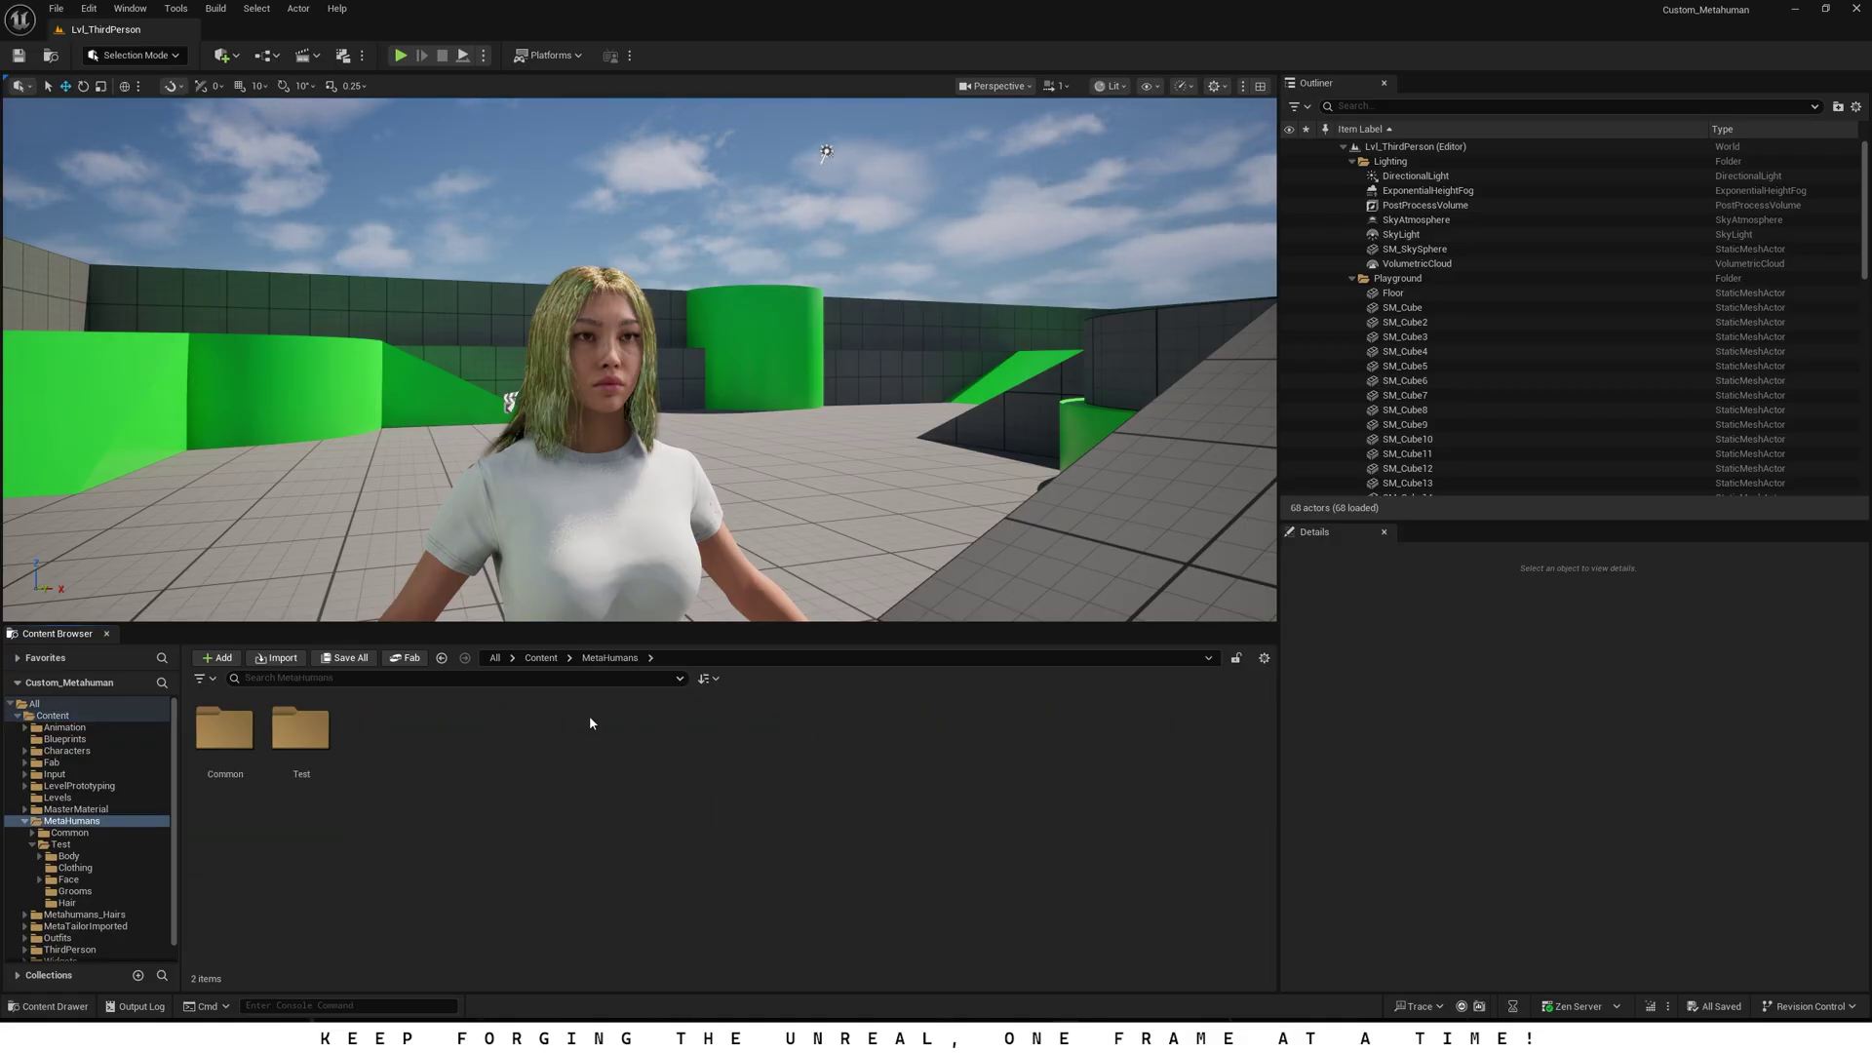
double_click(301, 731)
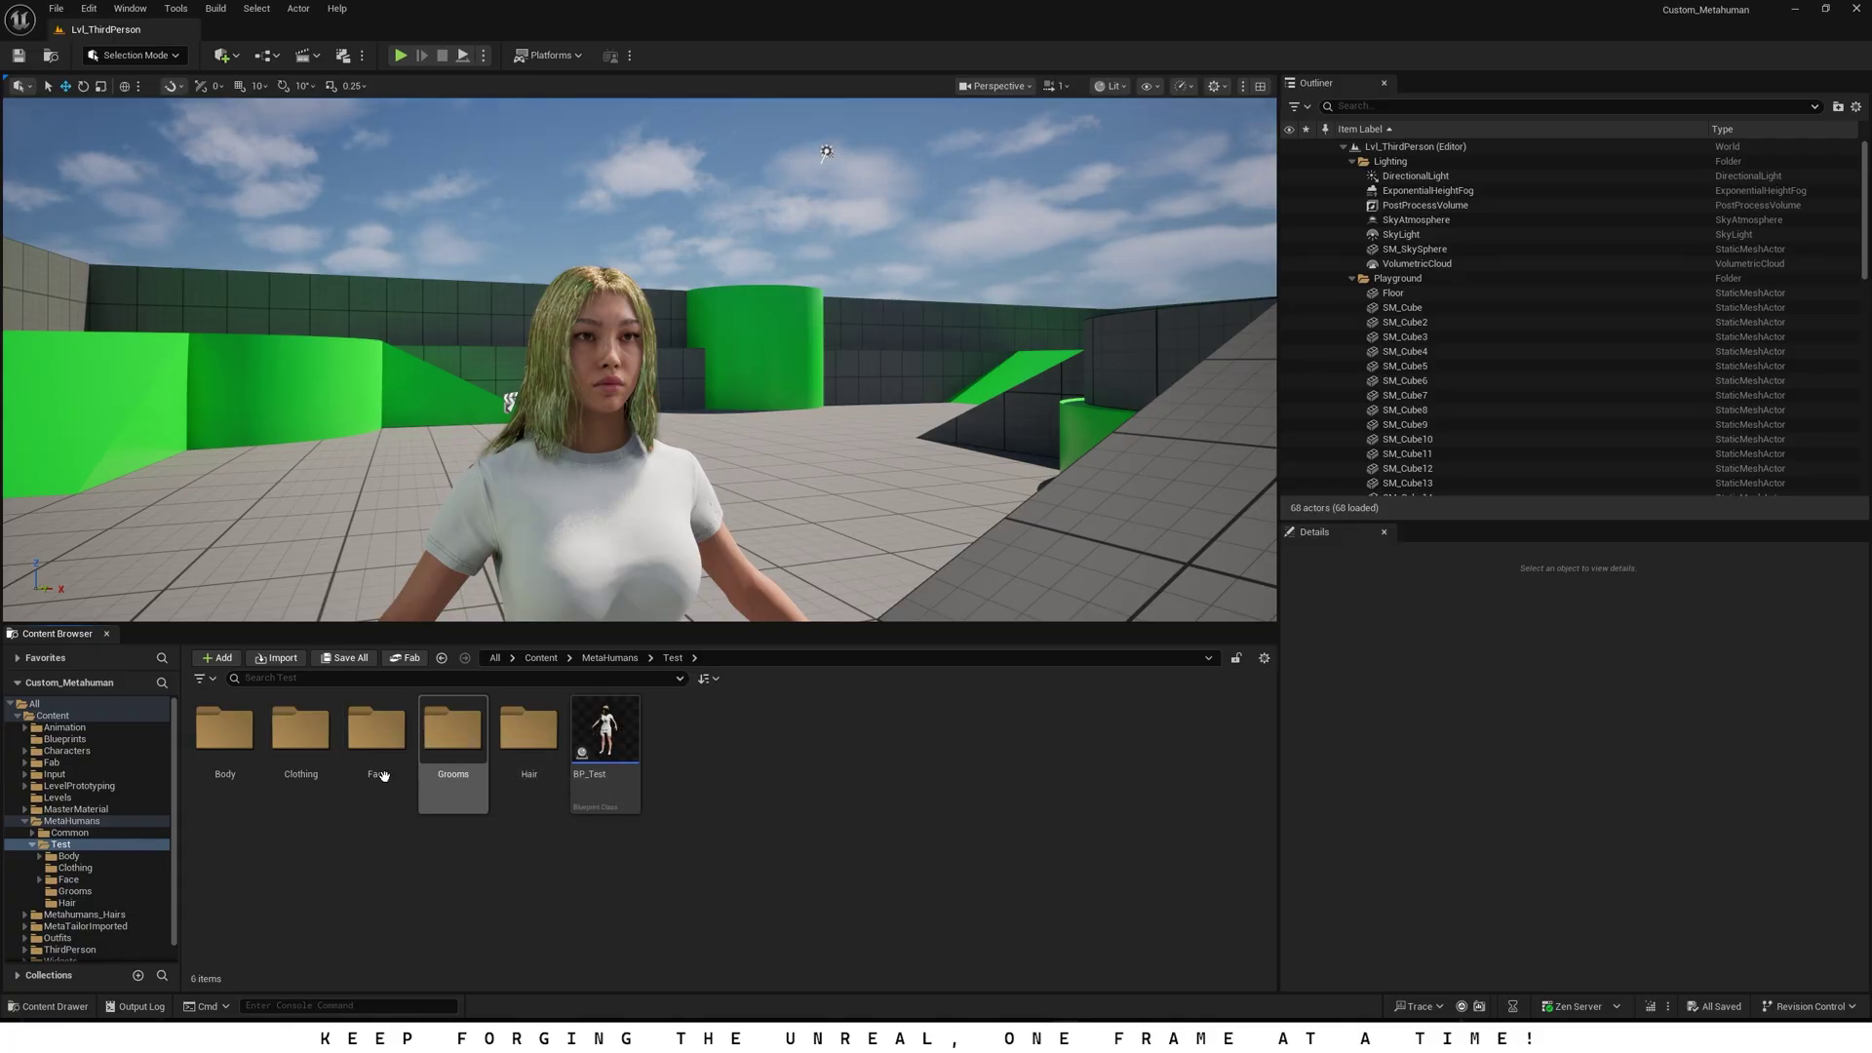
double_click(380, 770)
left_click(458, 741)
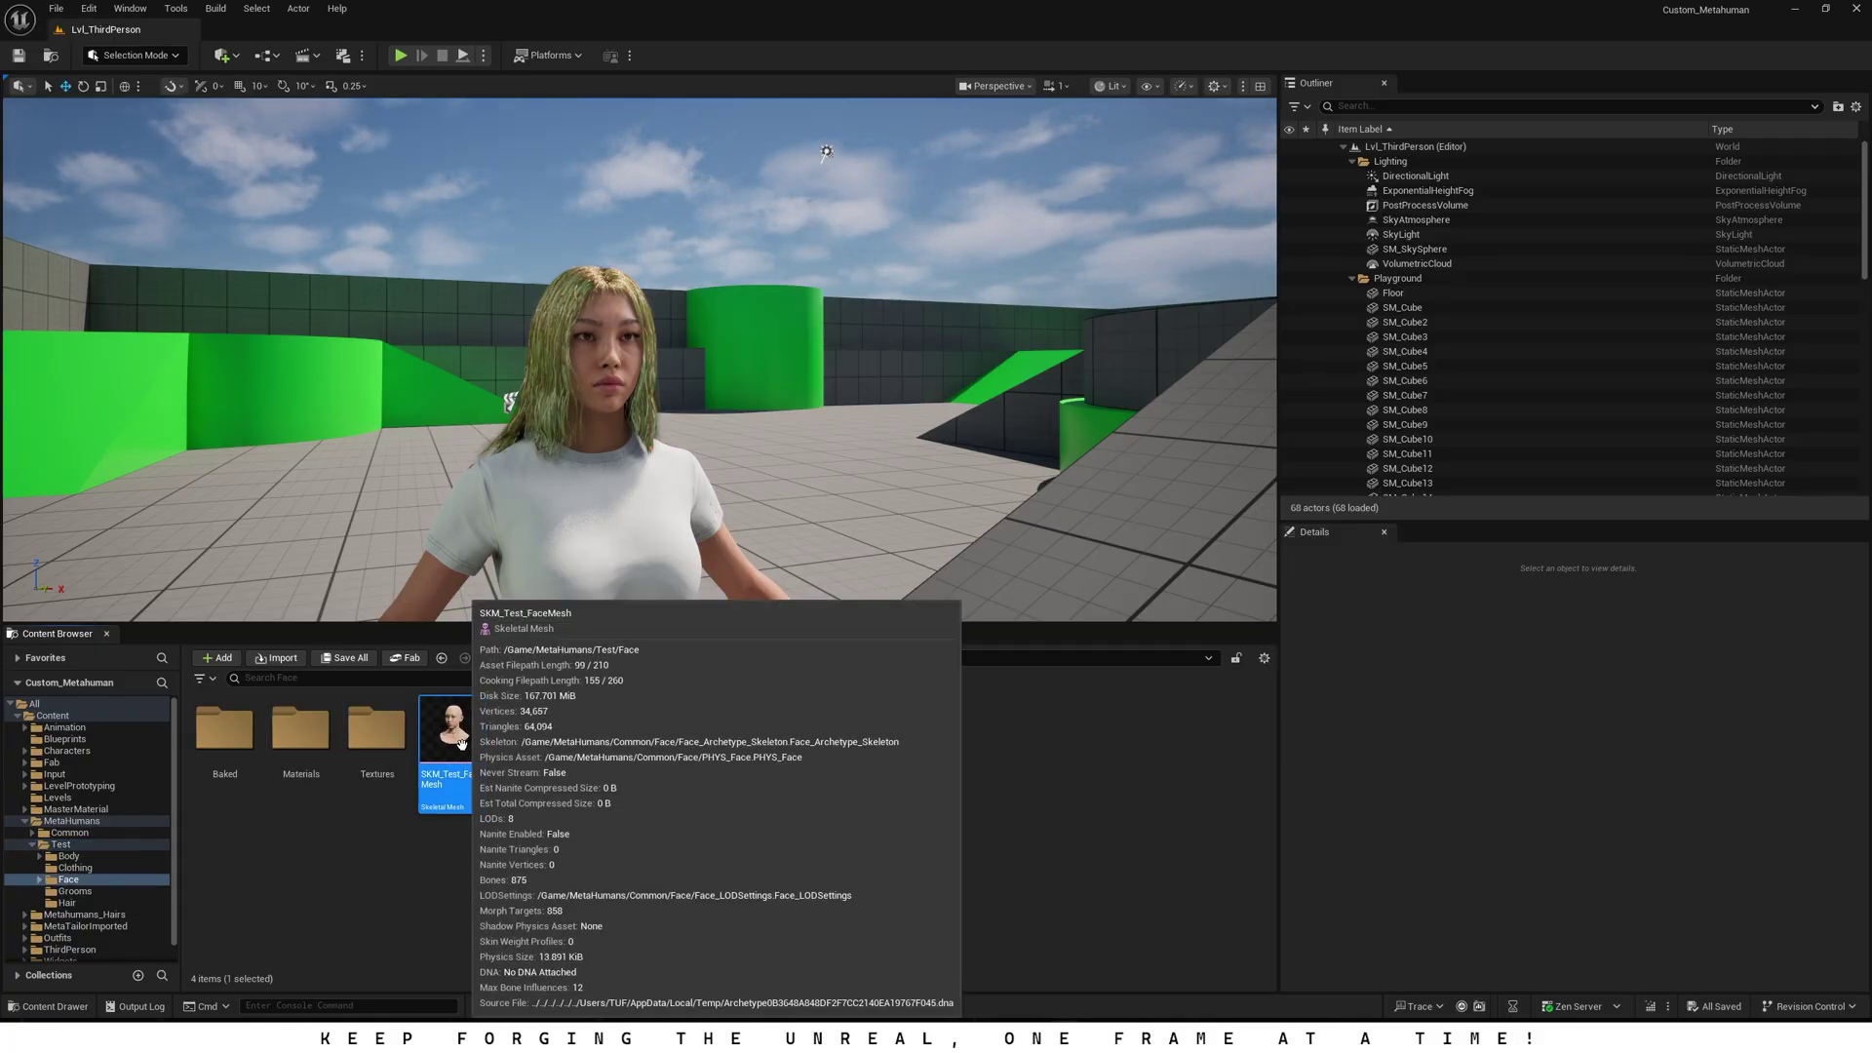
double_click(462, 744)
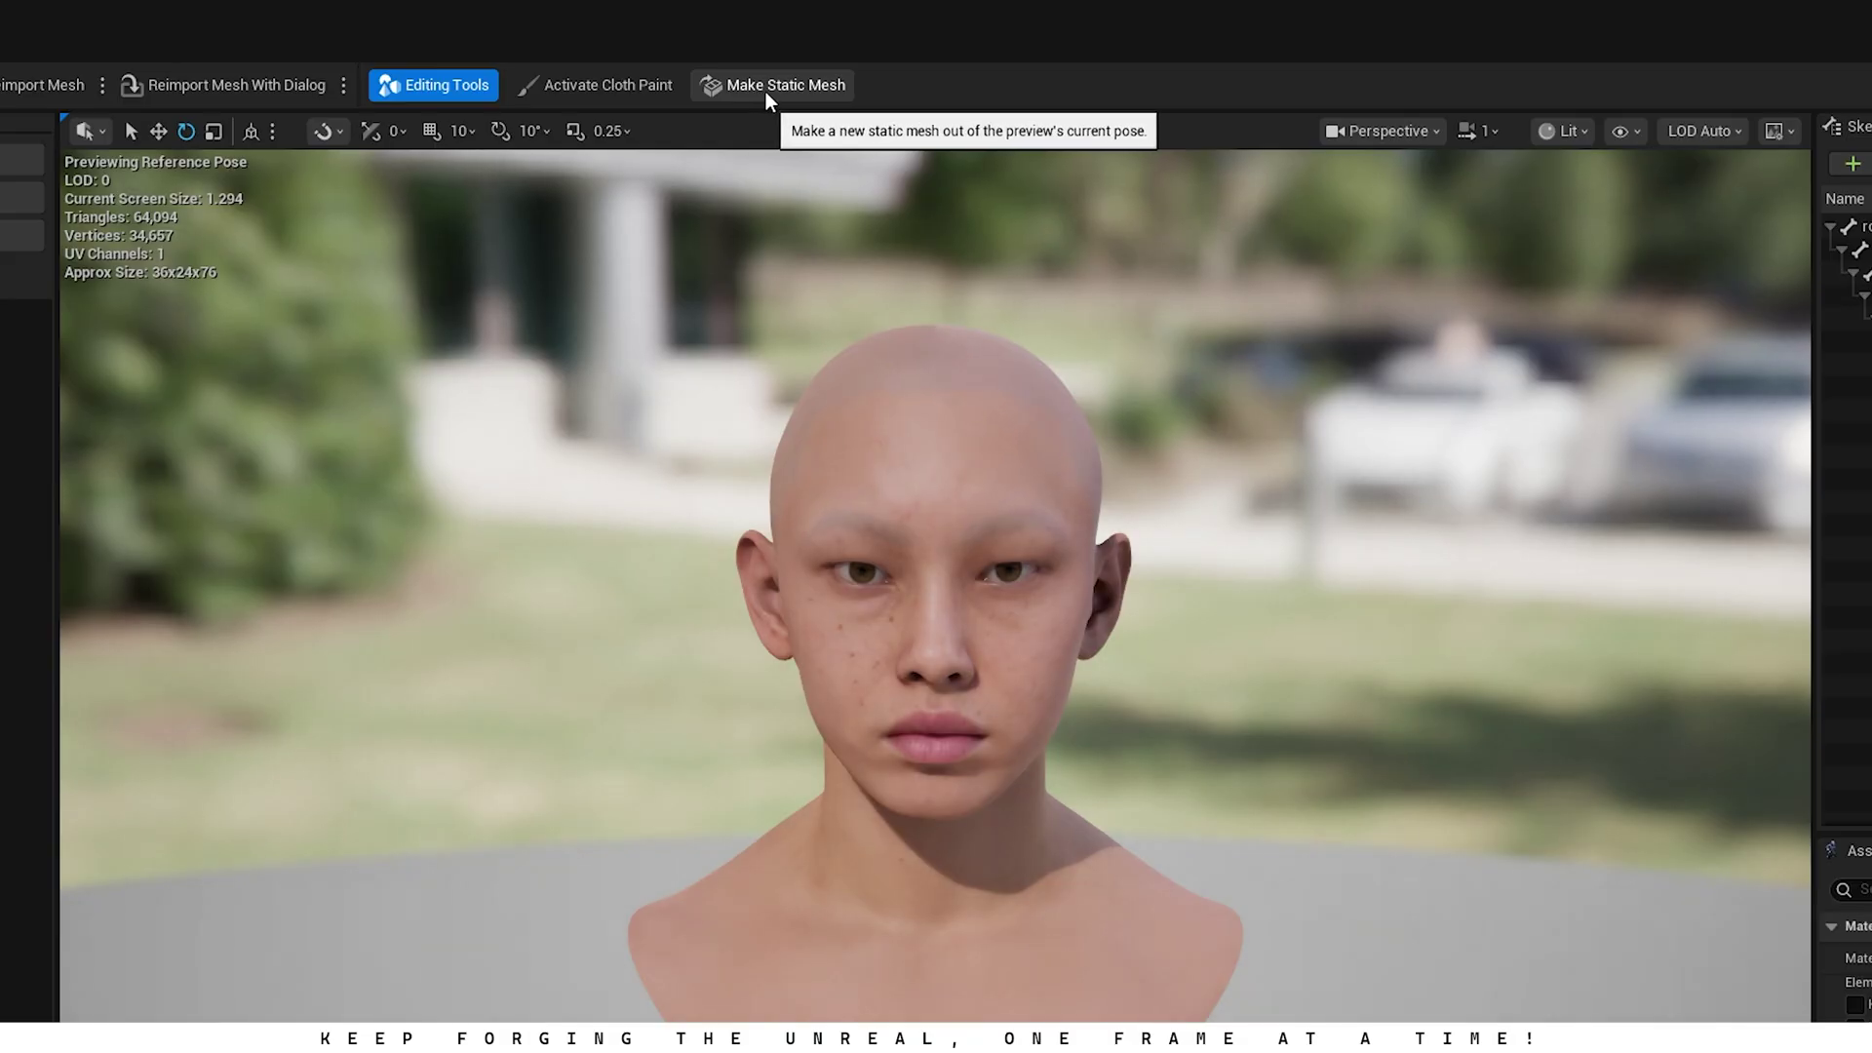
Step: Make a static mesh from the face's current pose, save it as StaticMesh in MetaHumans/Test/Face, and close the mesh editor
left_click(776, 90)
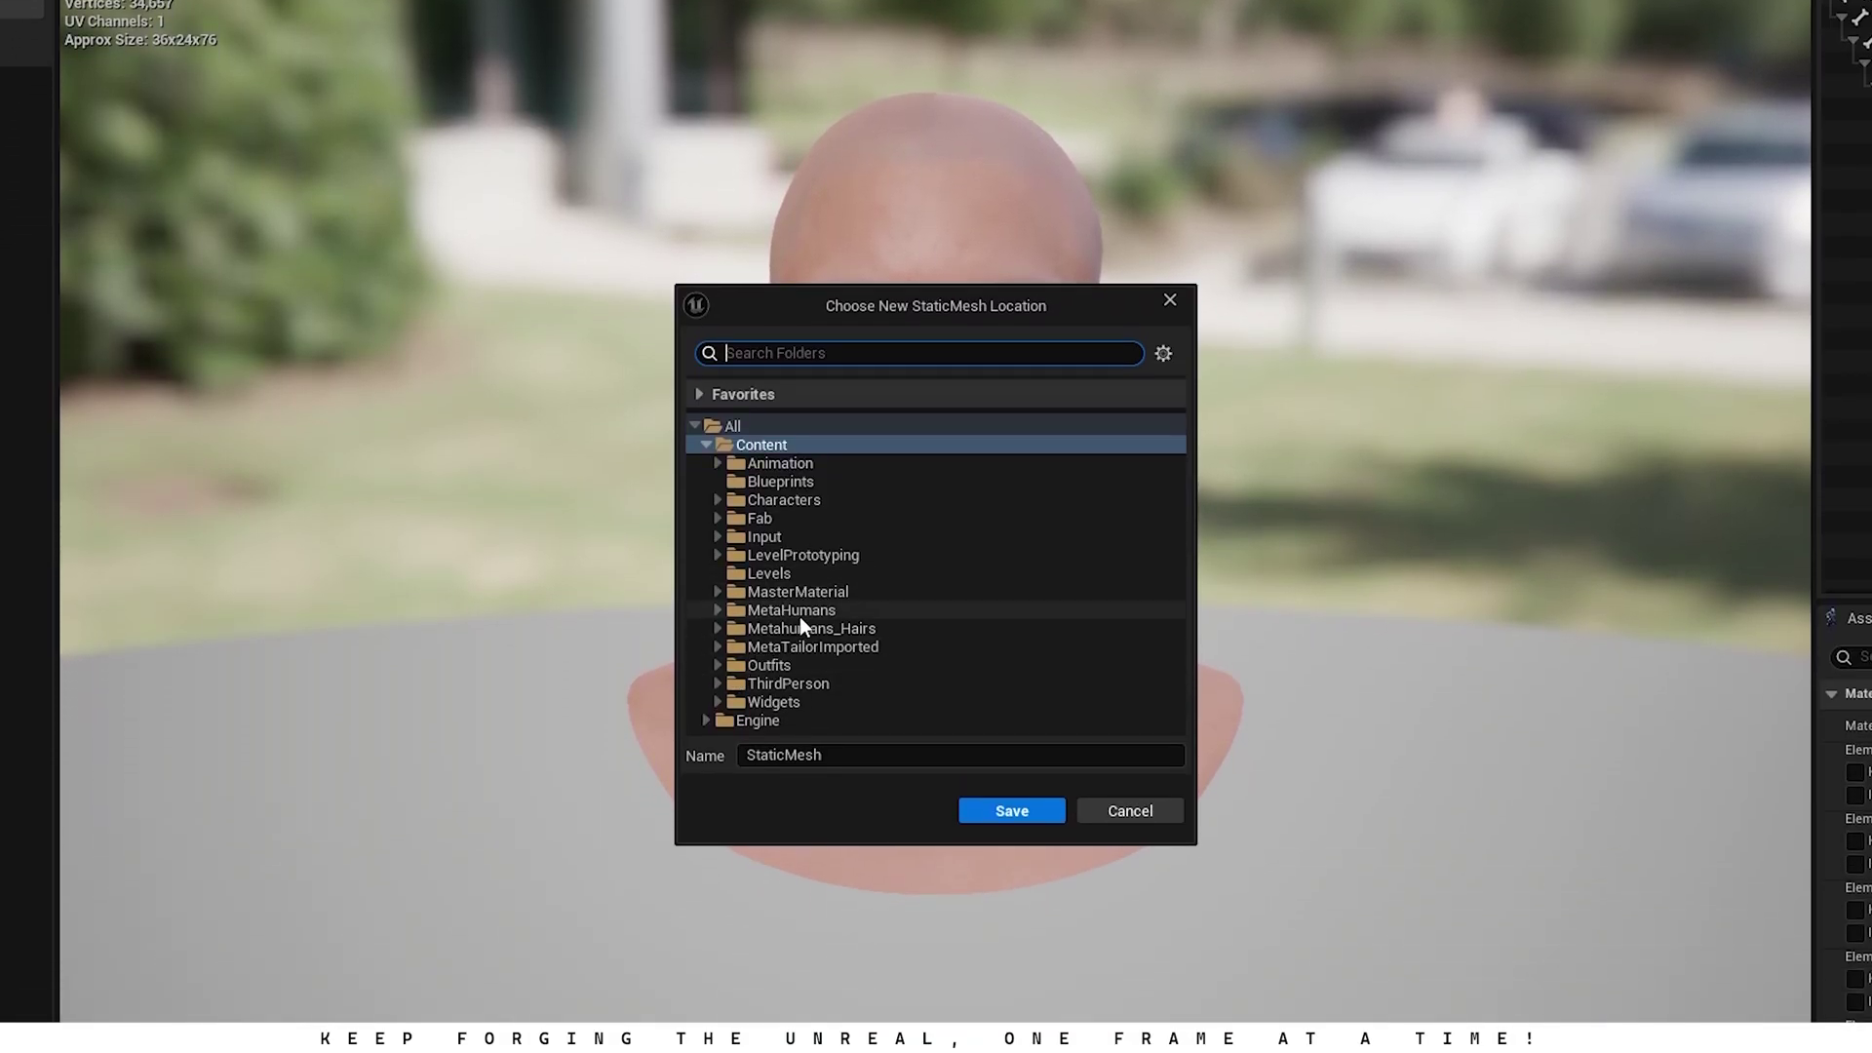
left_click(784, 610)
left_click(717, 610)
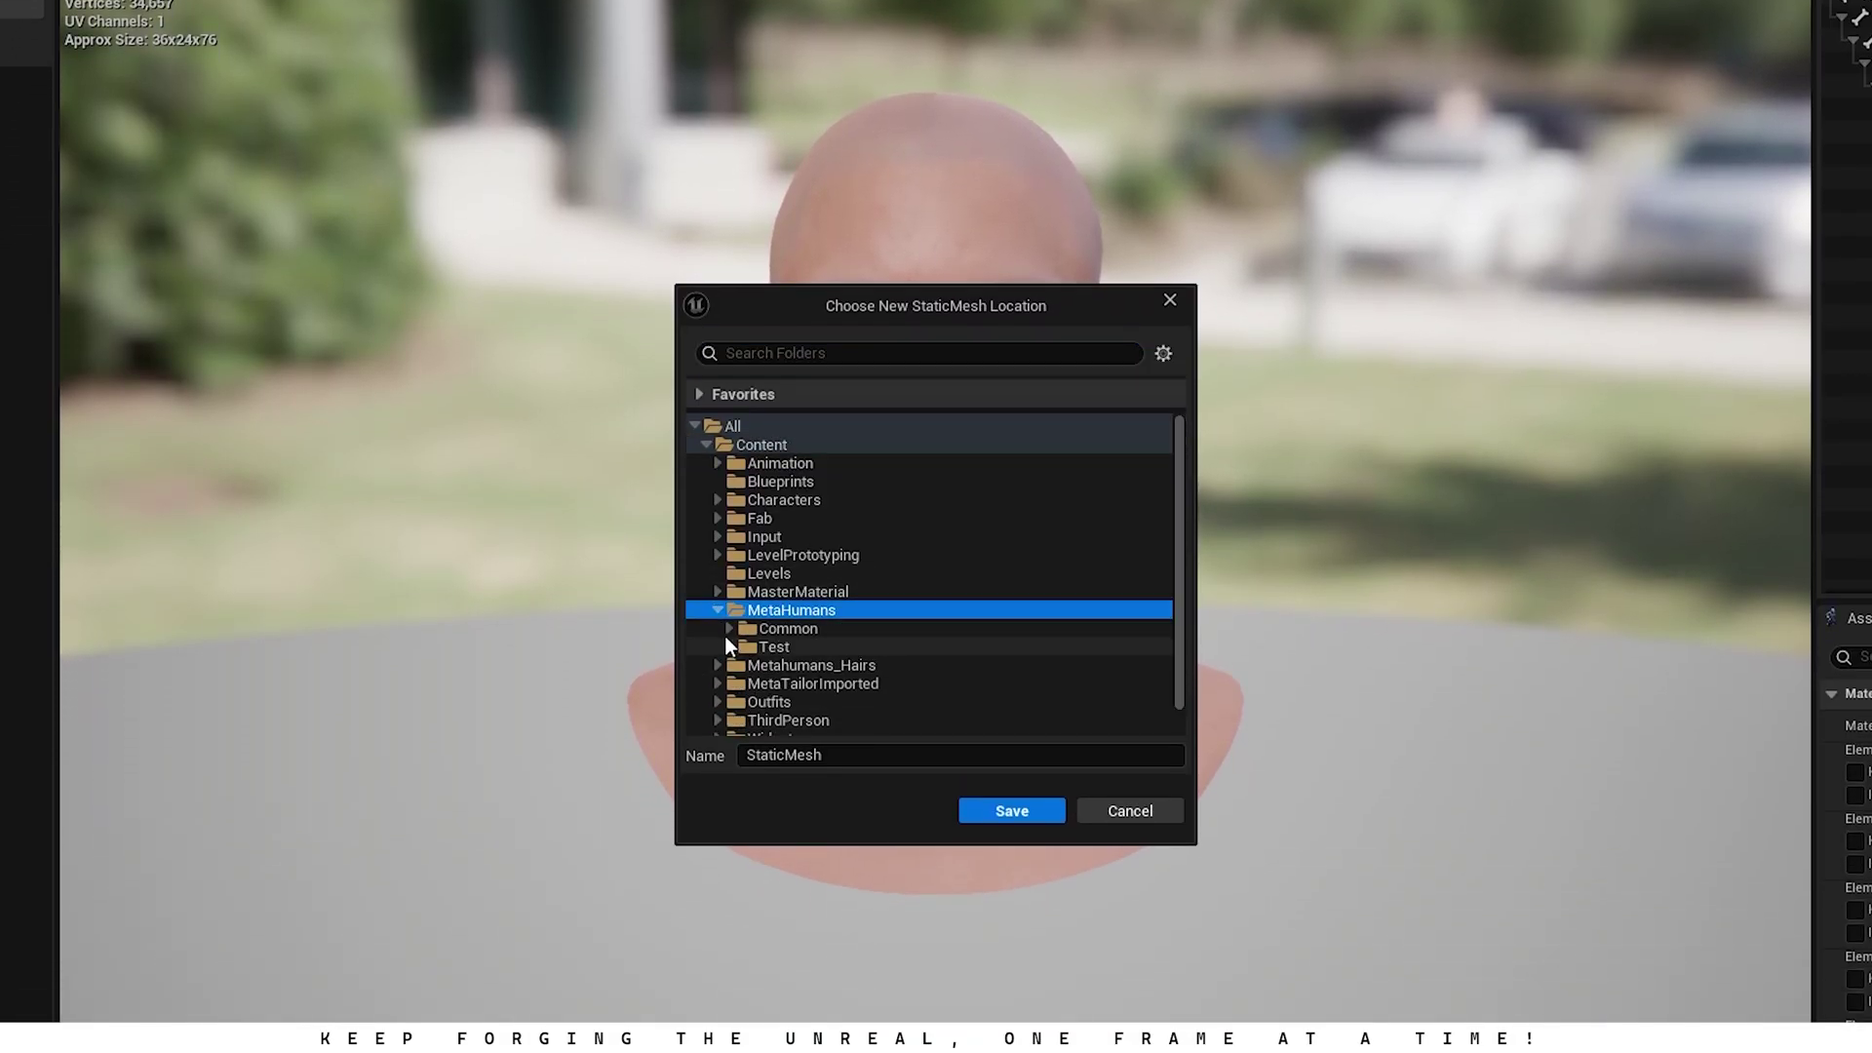
left_click(729, 646)
scroll(751, 633, "down", 2)
left_click(762, 629)
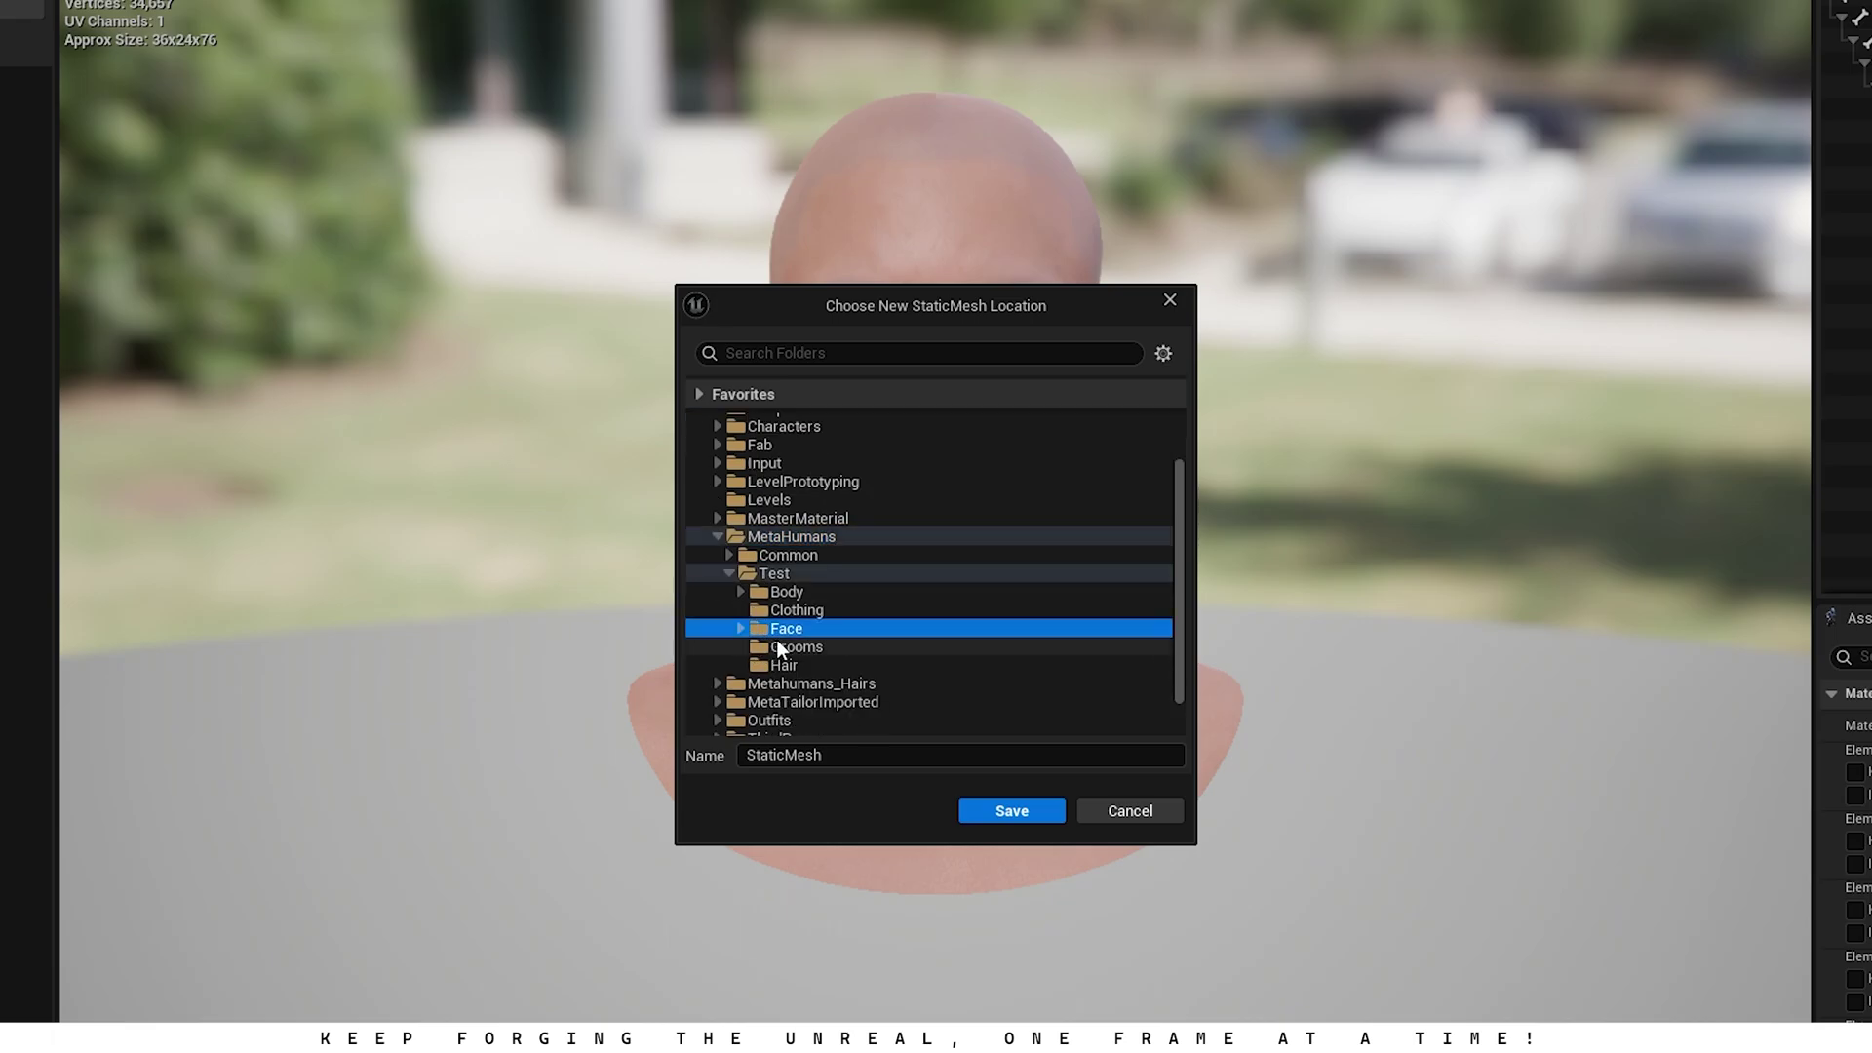
left_click(1008, 815)
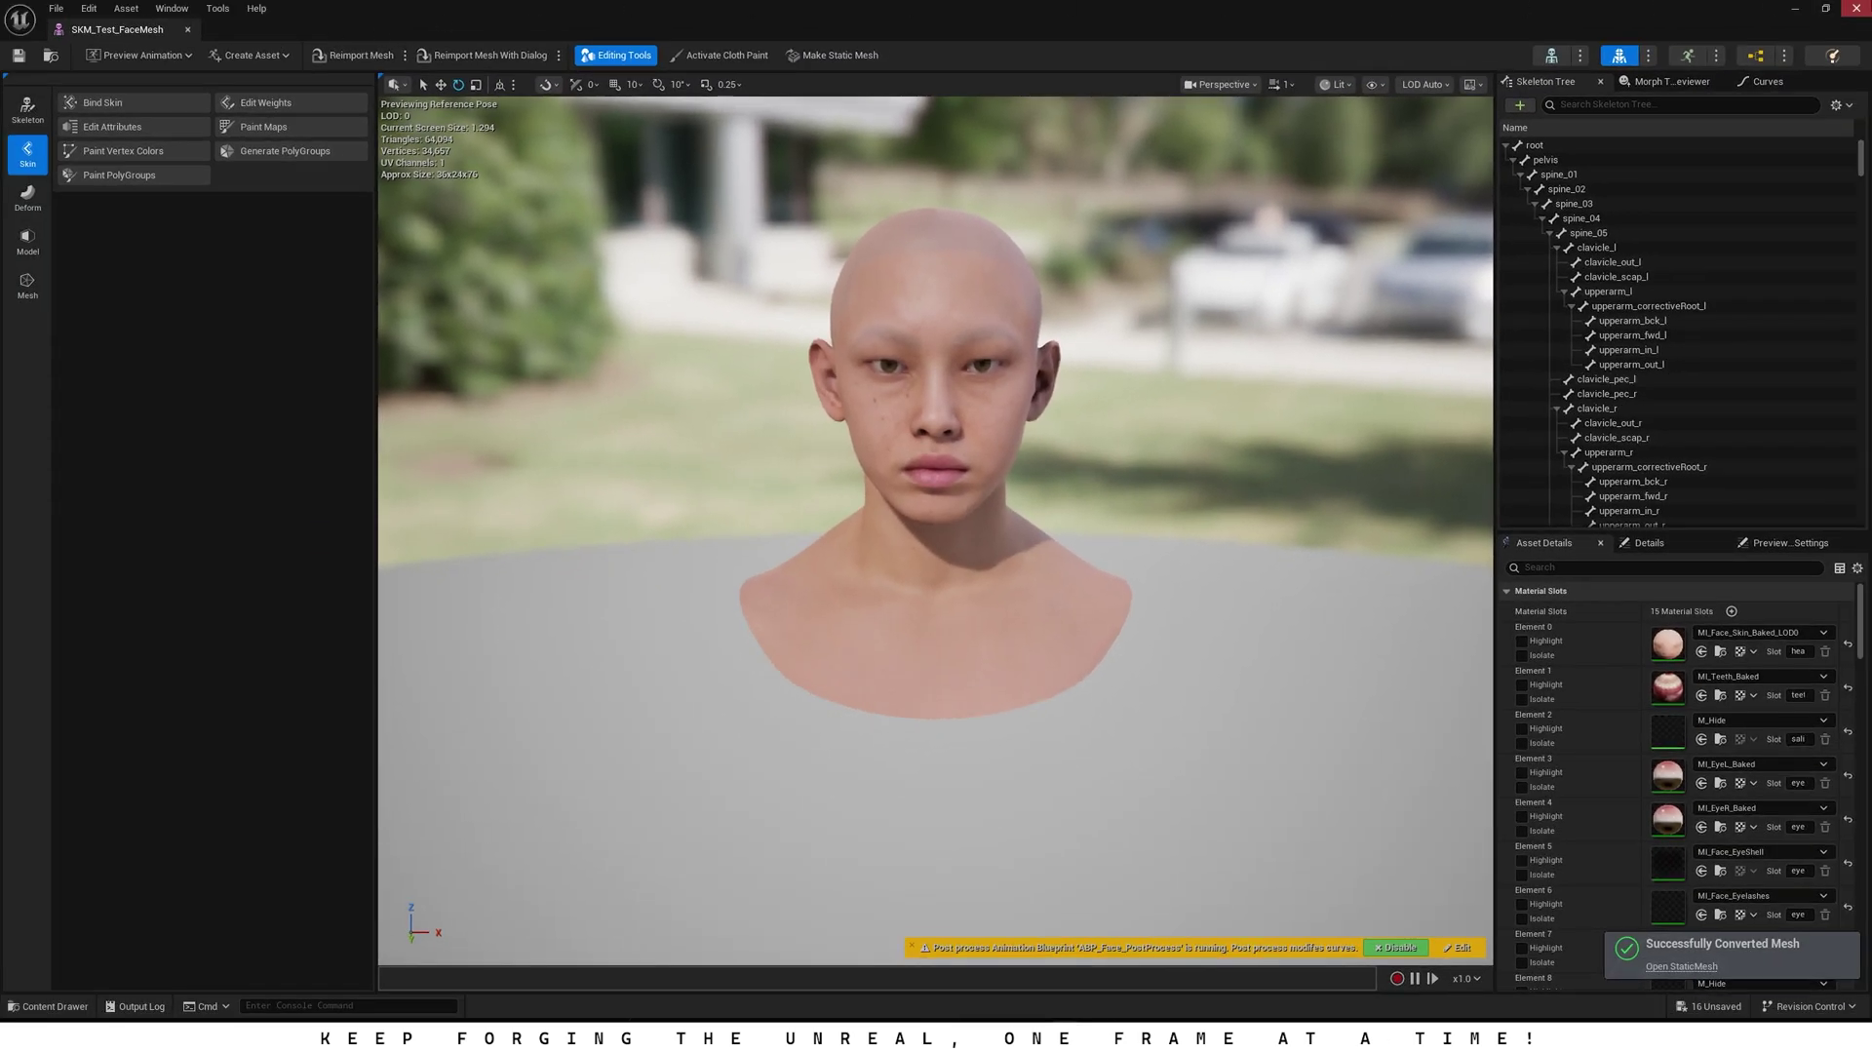
left_click(1853, 9)
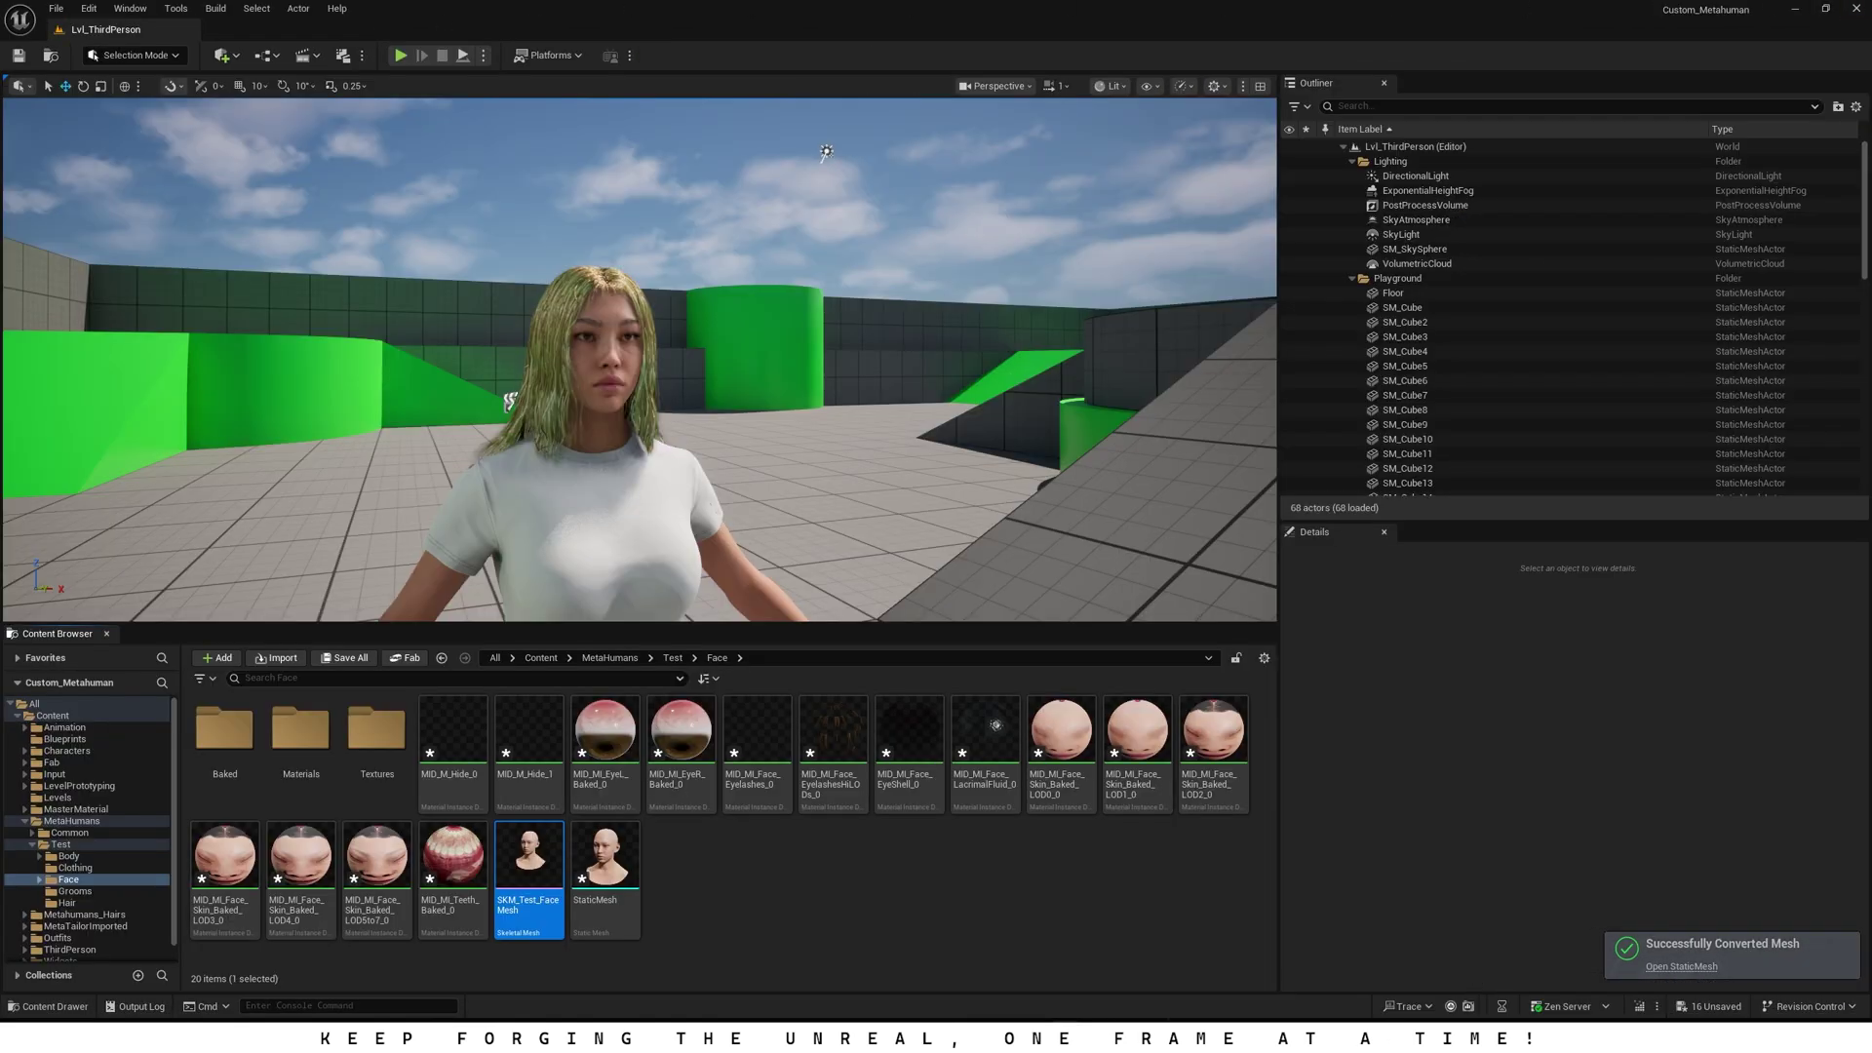
Step: Export the new static mesh over Face_Mesh.FBX in the Desktop Metahuman folder, using FBX 2013 compatibility with Vertex Color, Collision and Morph Targets enabled
right_click(596, 858)
mouse_move(647, 590)
left_click(832, 680)
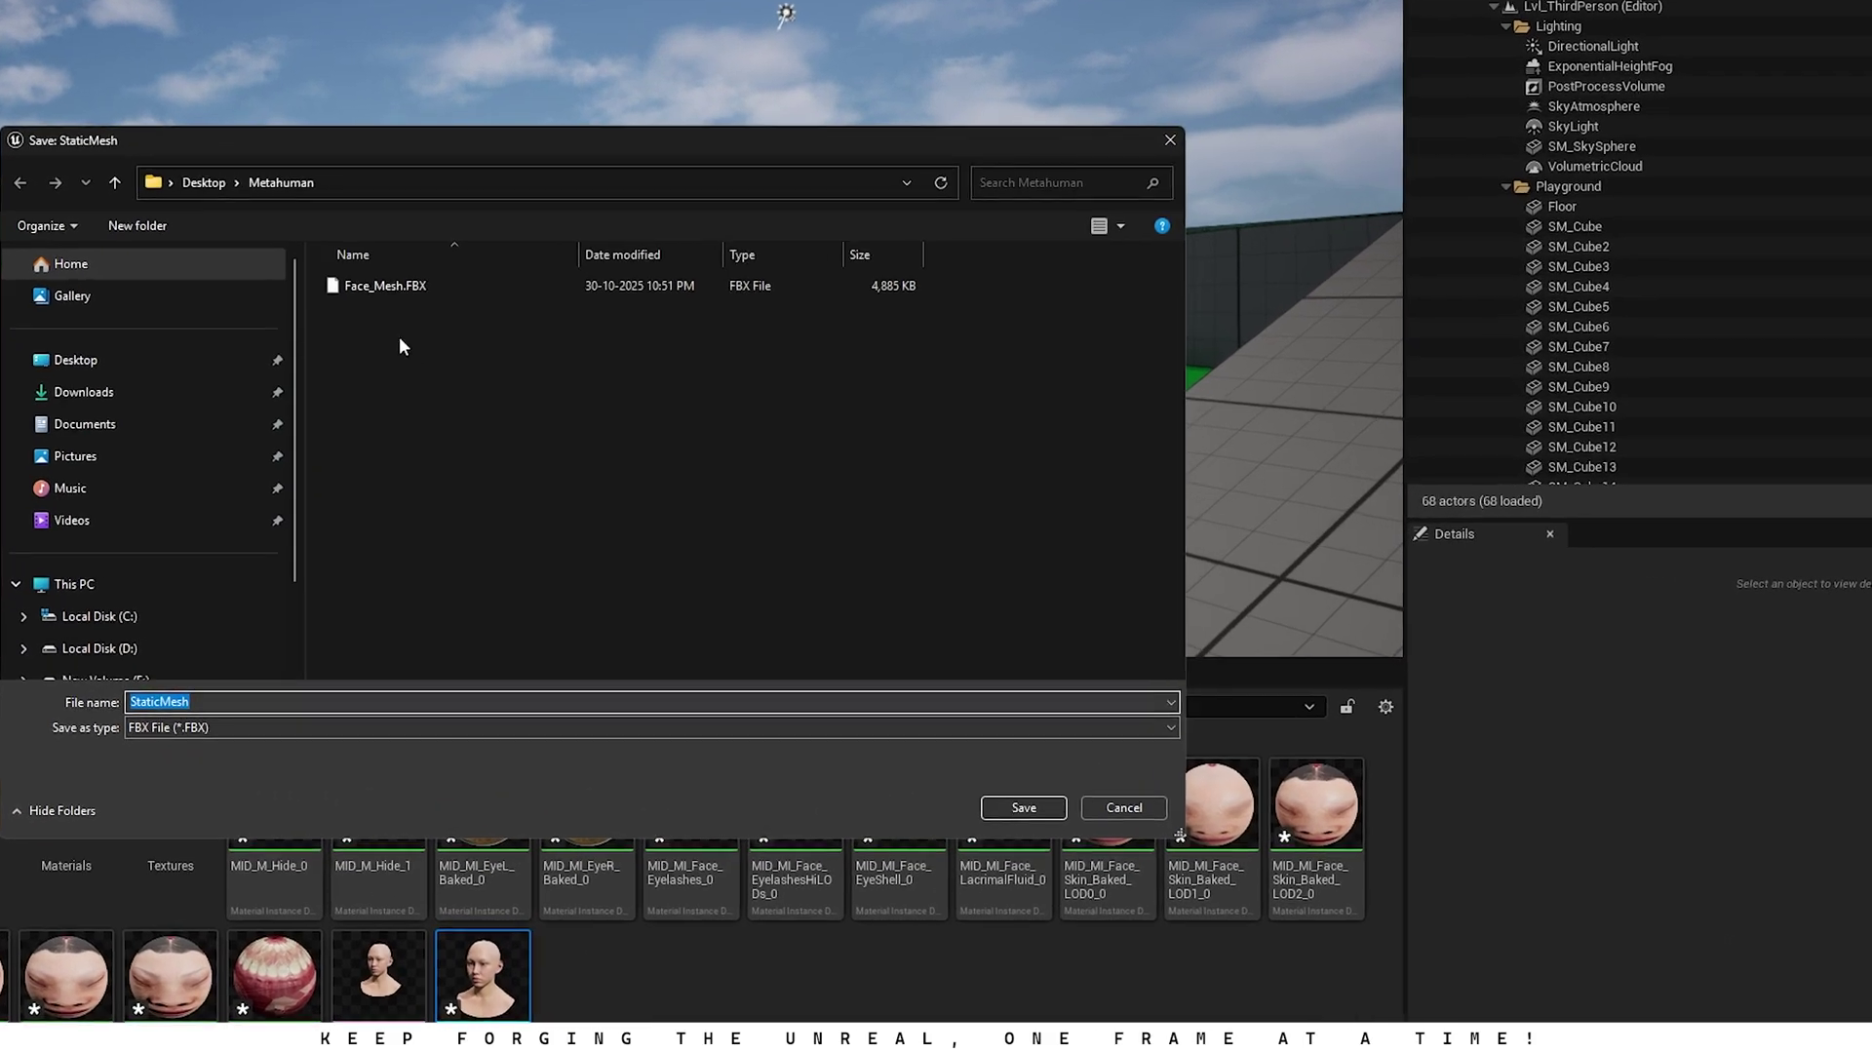
left_click(544, 350)
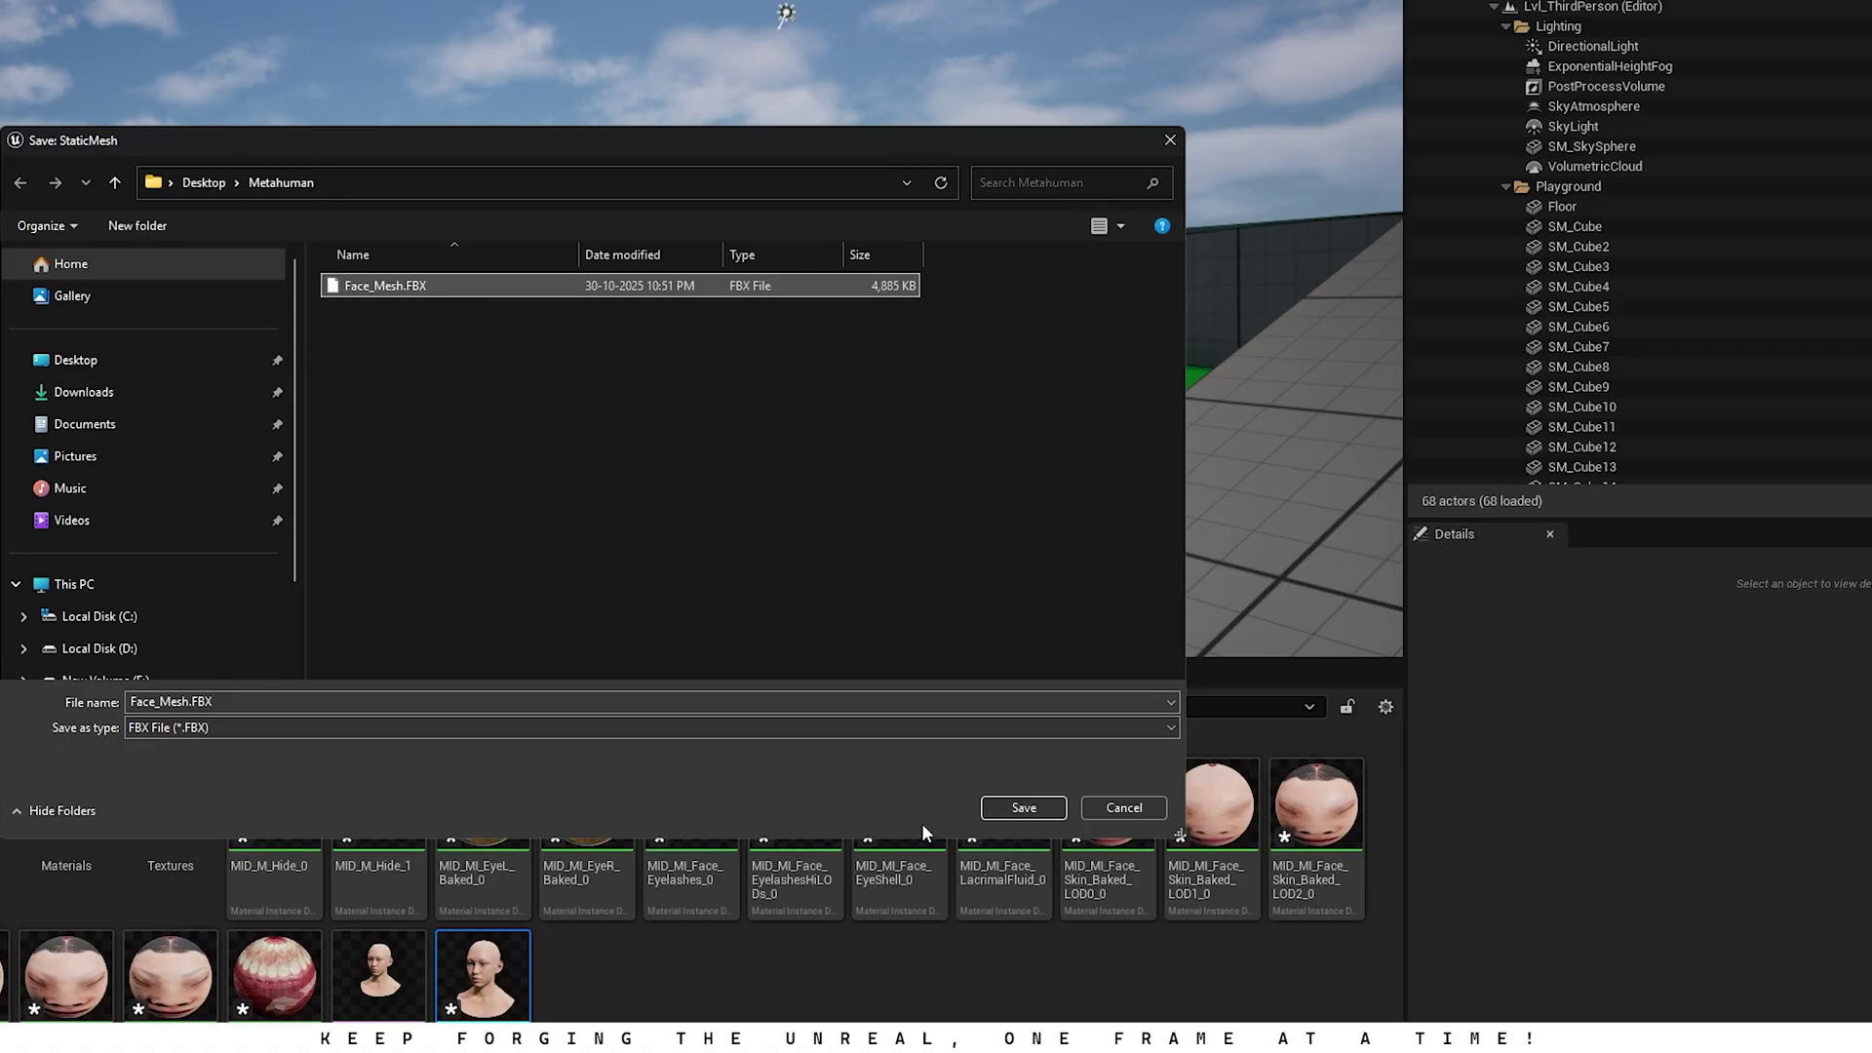
left_click(999, 813)
left_click(978, 511)
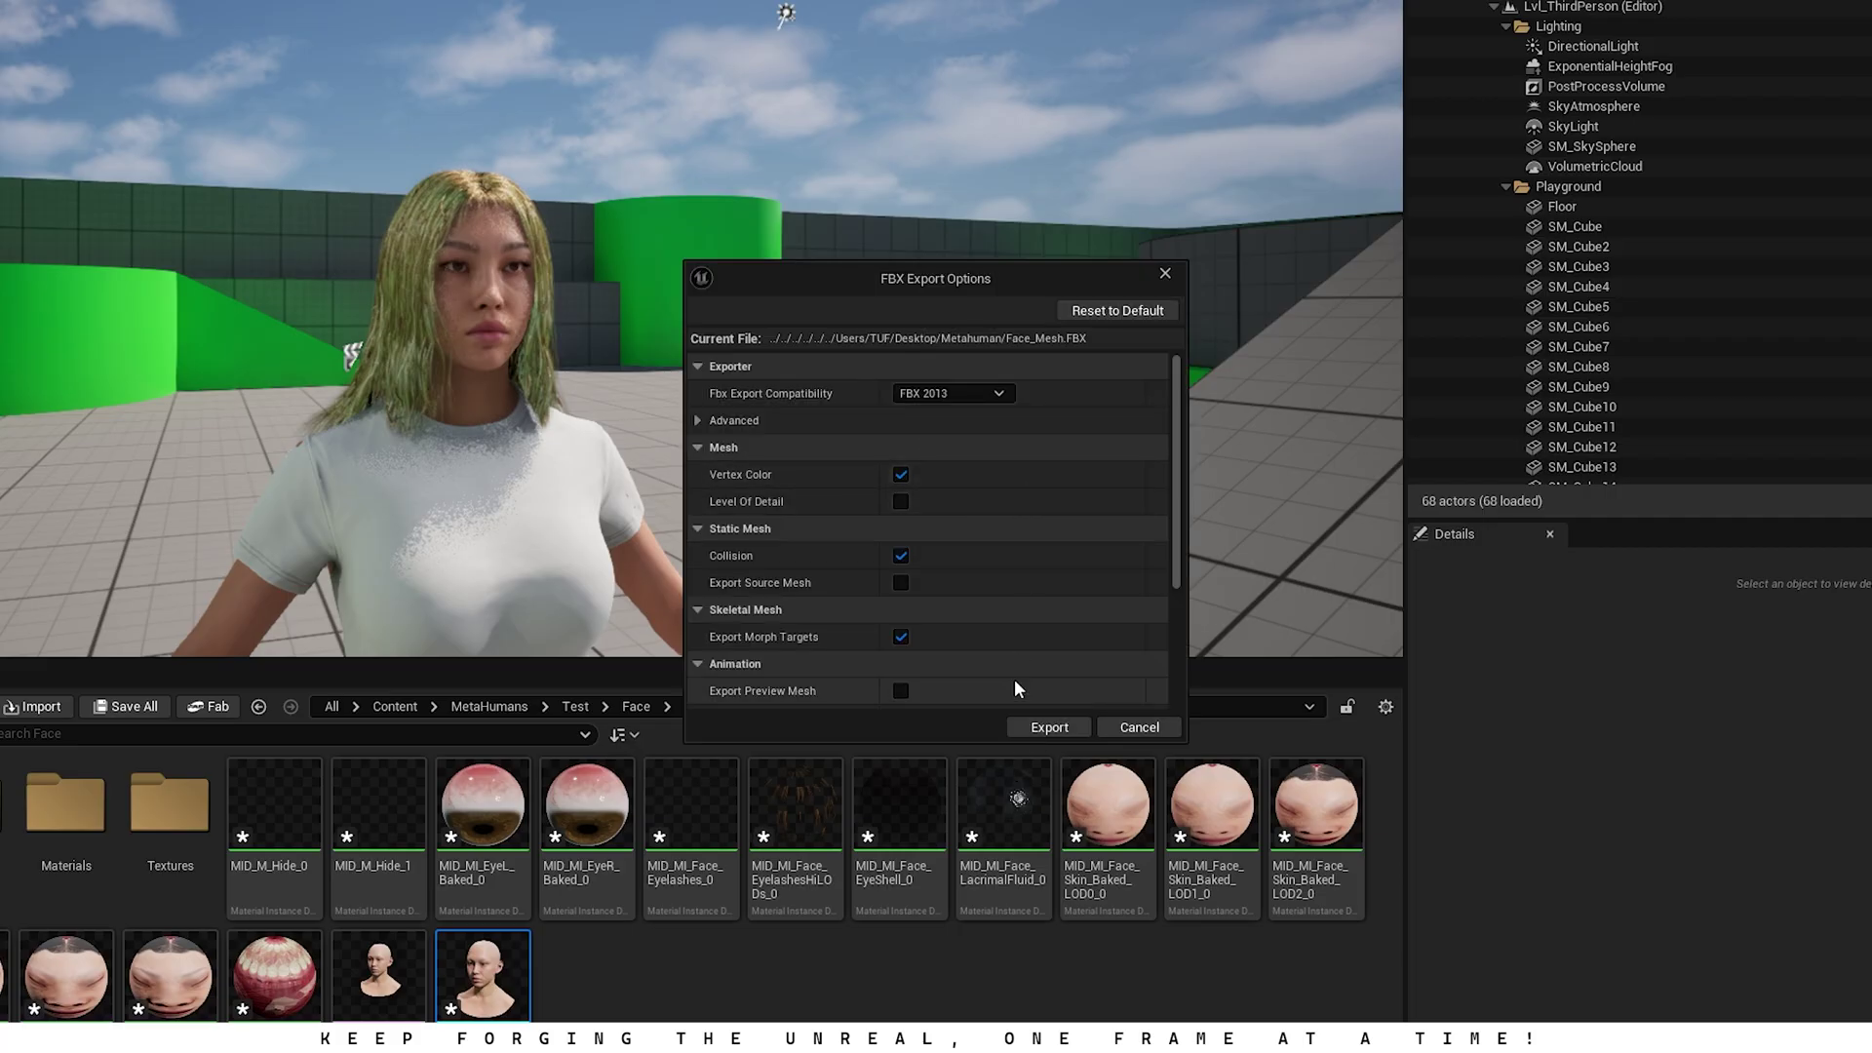
left_click(1032, 727)
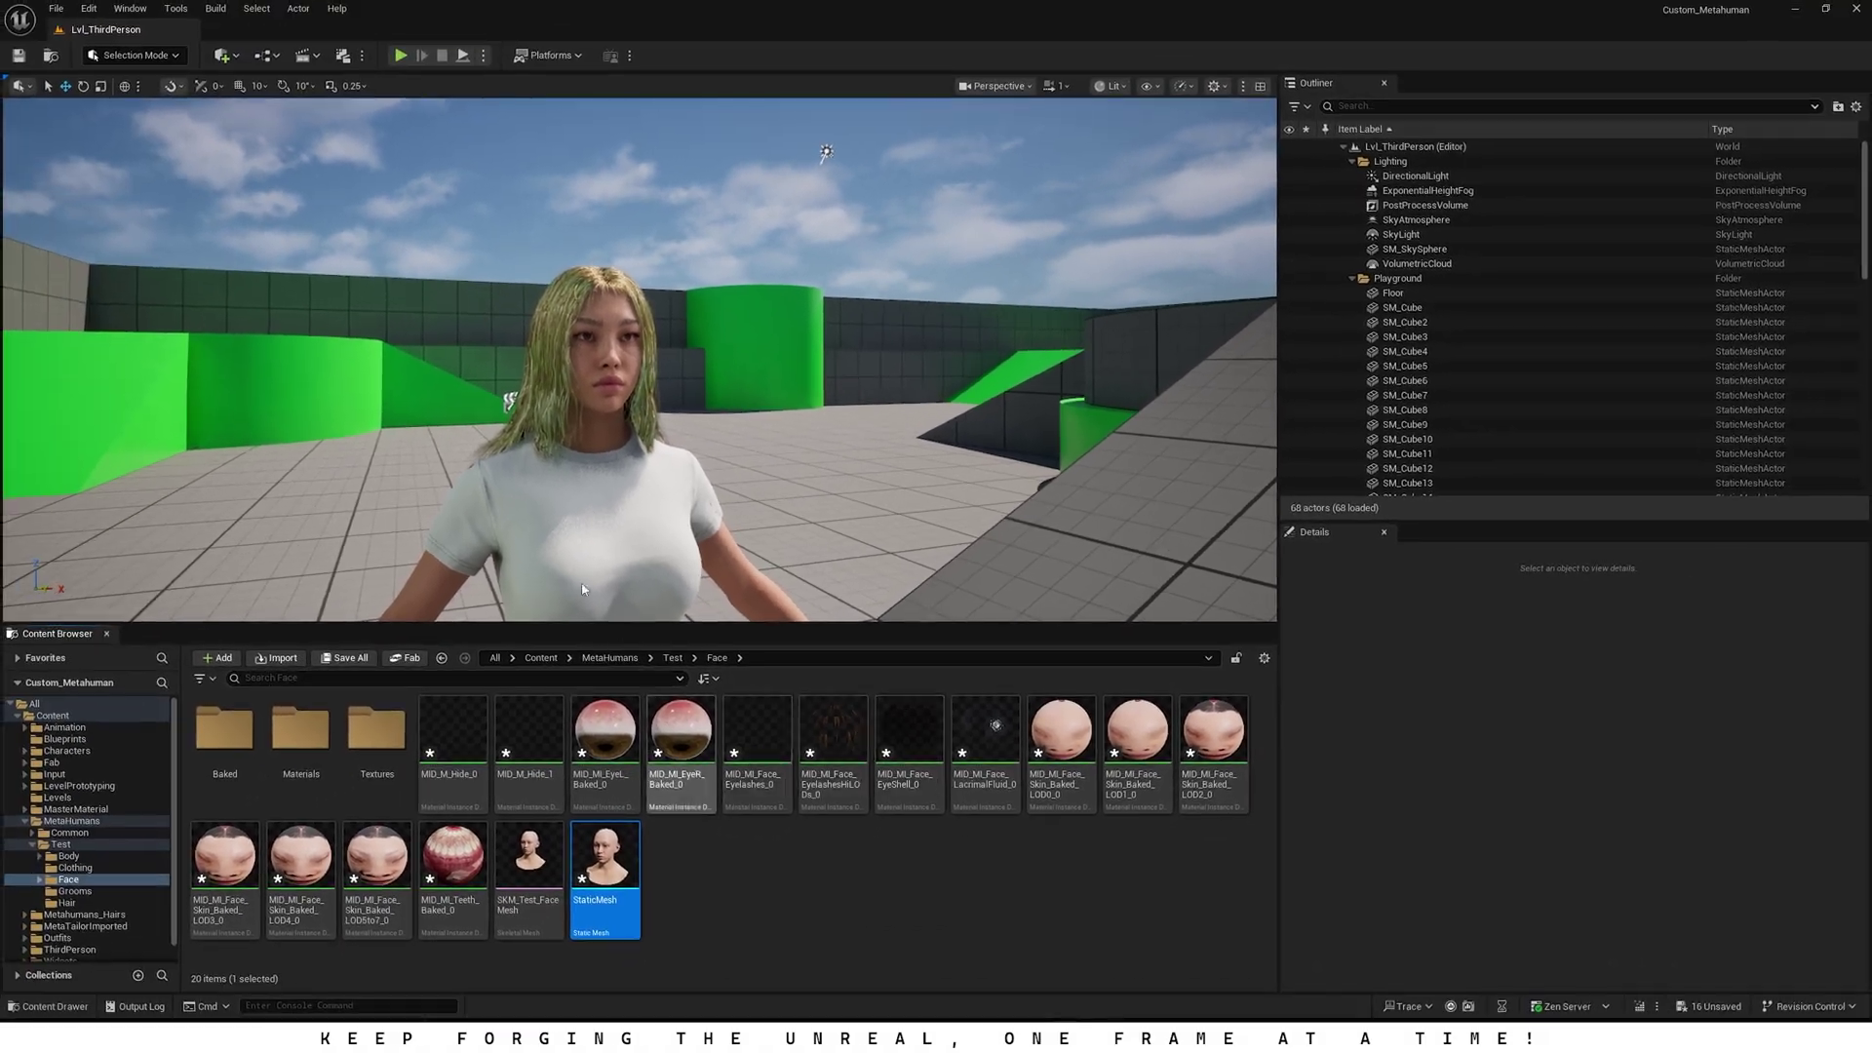
Step: Switch to Blender and import Face_Mesh.FBX from the Desktop Metahuman folder with the existing import options
left_click(55, 10)
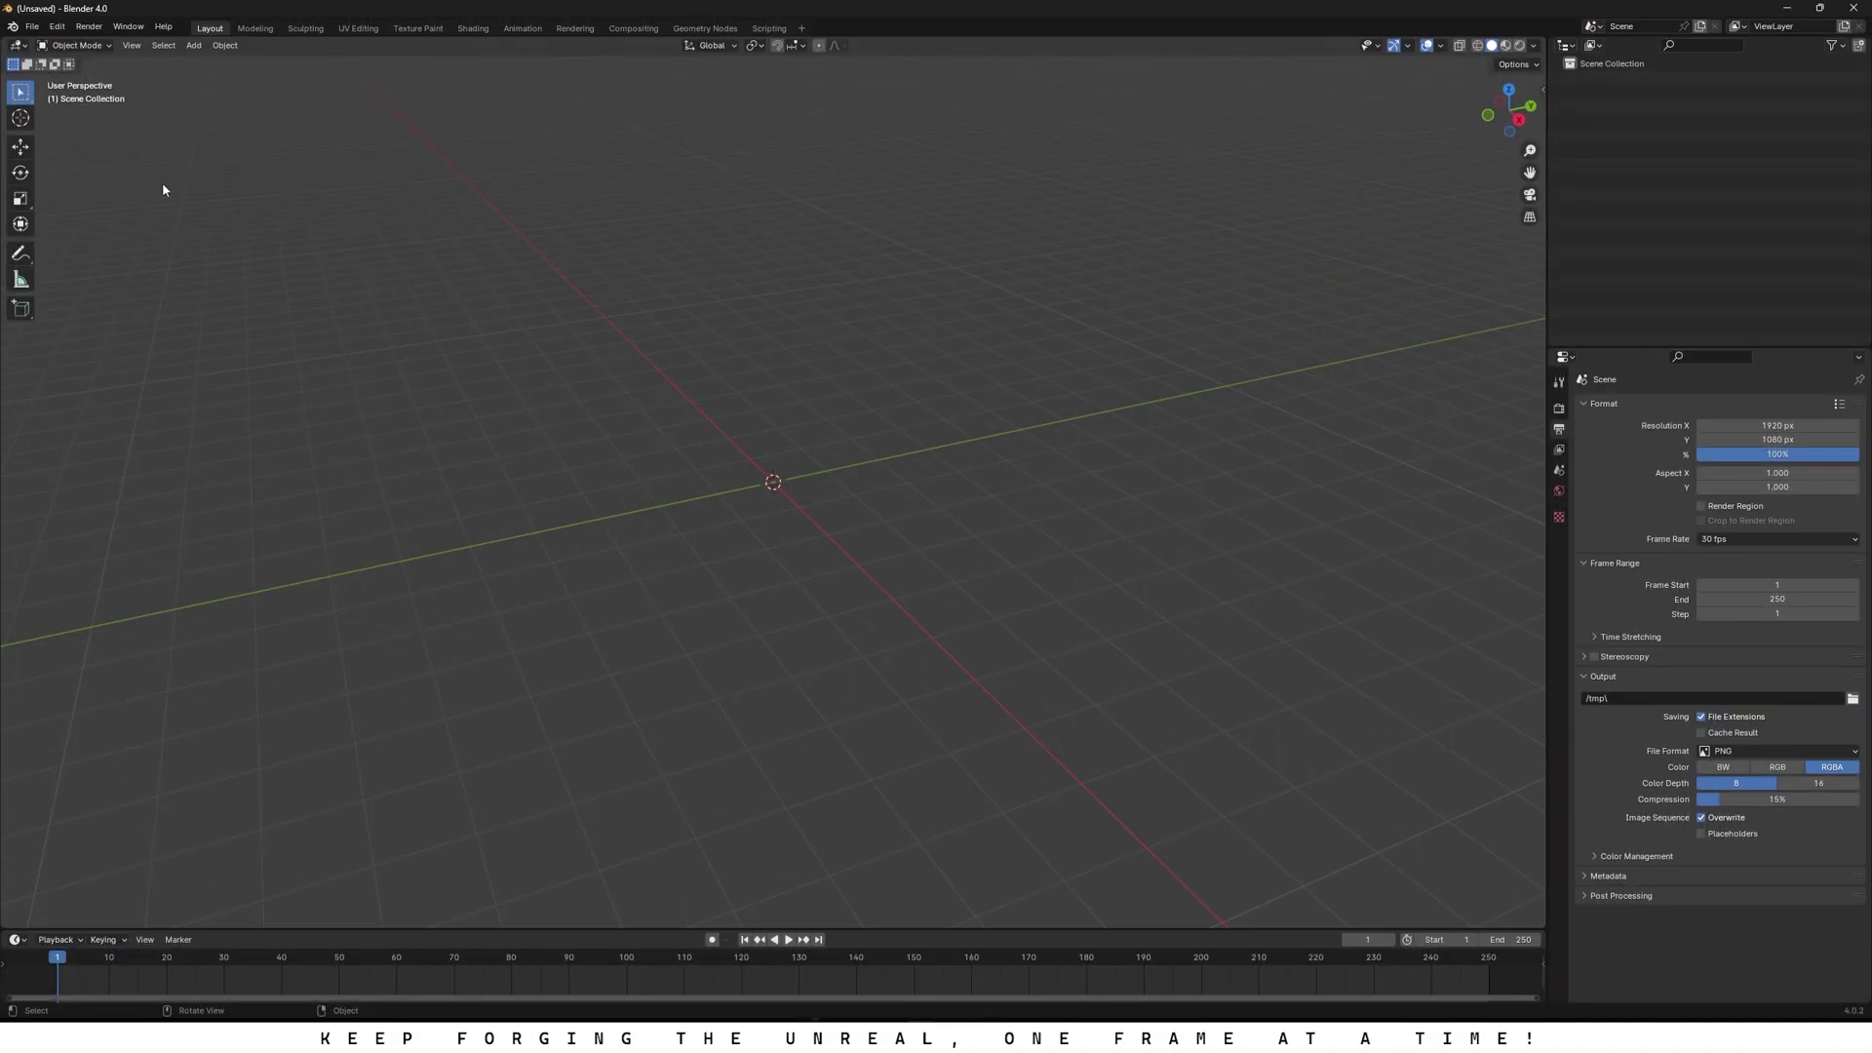
left_click(37, 27)
mouse_move(88, 234)
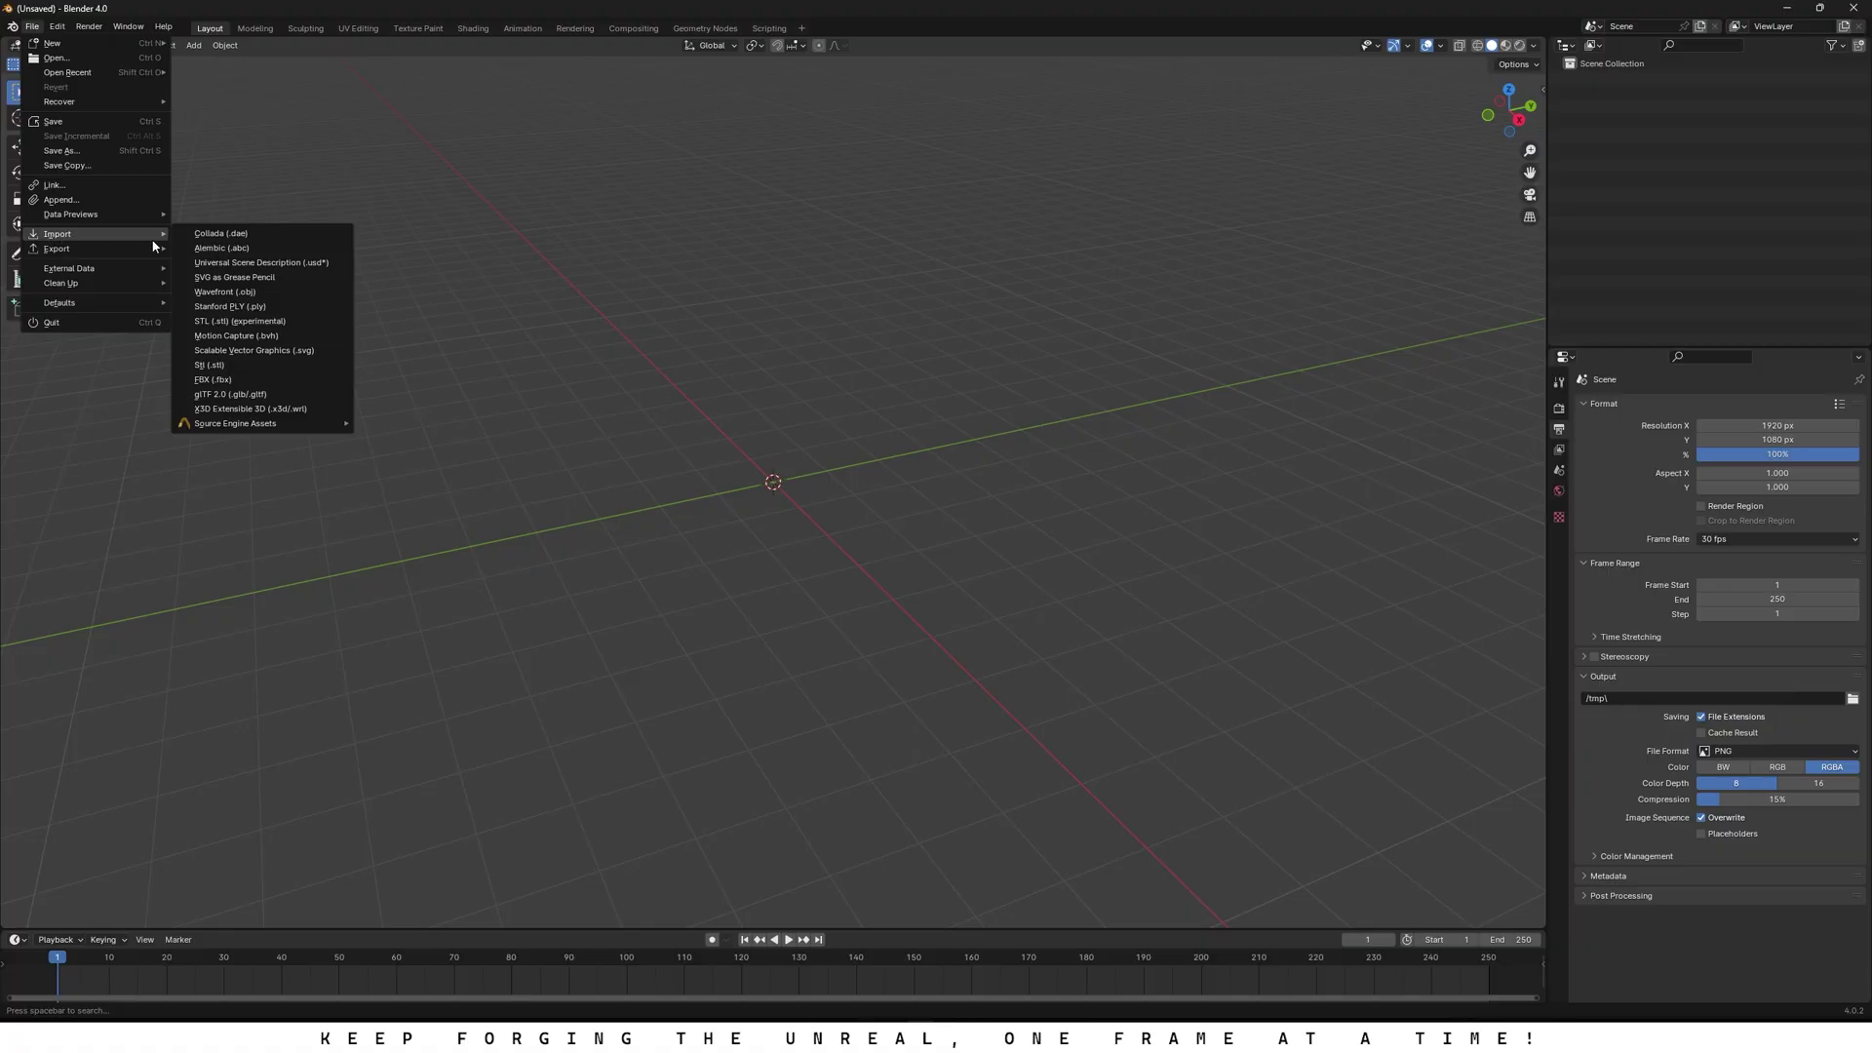
left_click(237, 379)
left_click(380, 369)
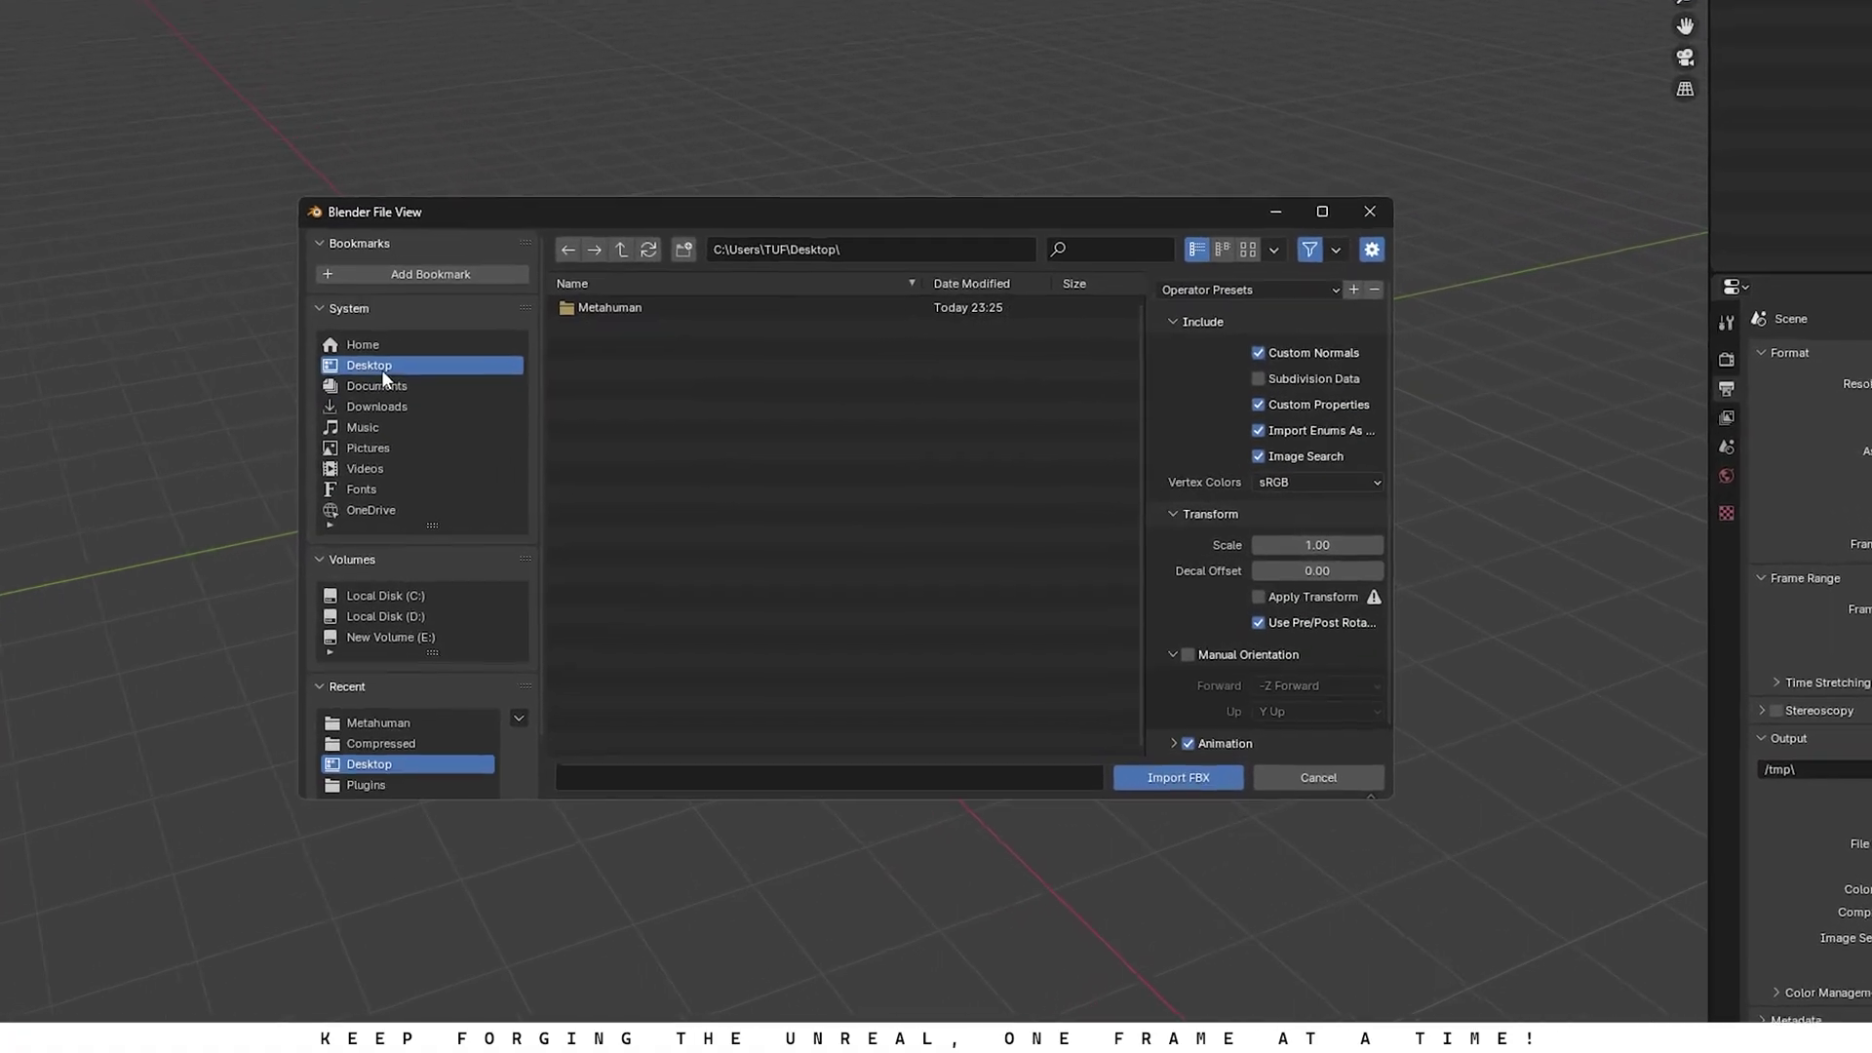
double_click(592, 305)
left_click(600, 304)
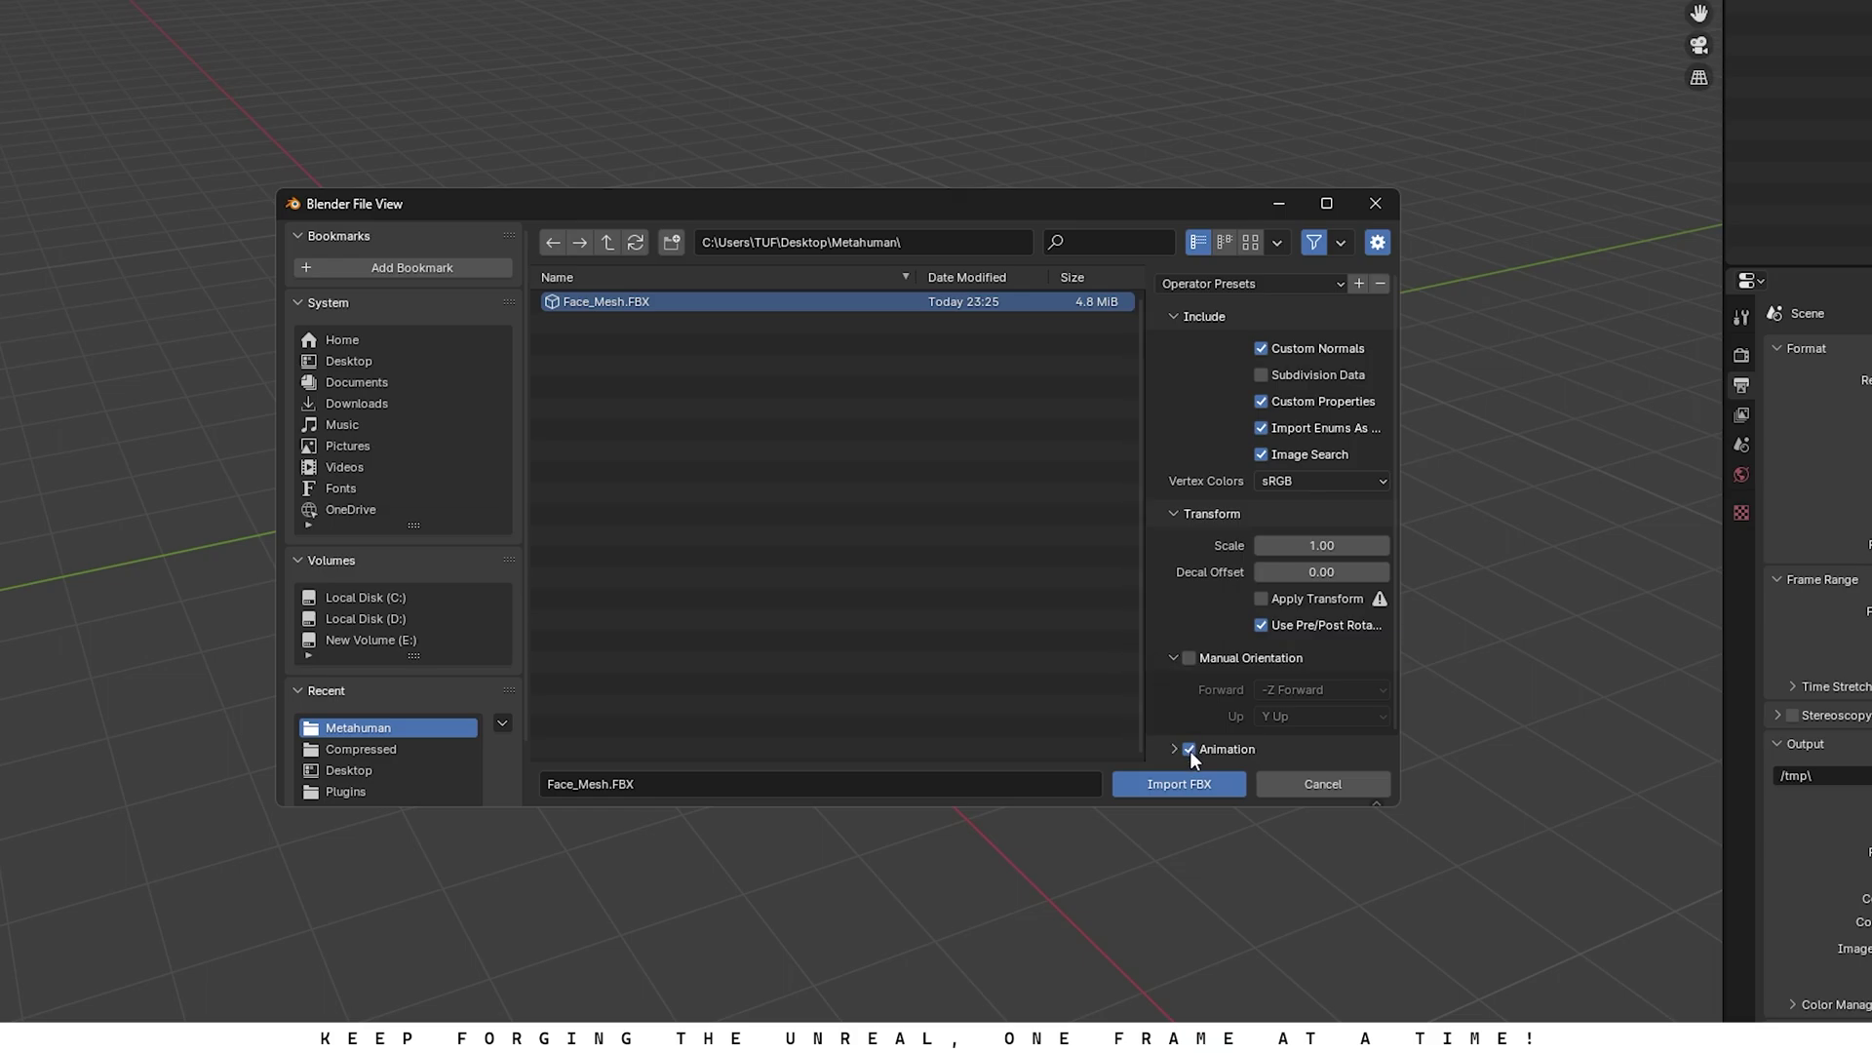
scroll(1189, 751, "down", 1)
left_click(1178, 784)
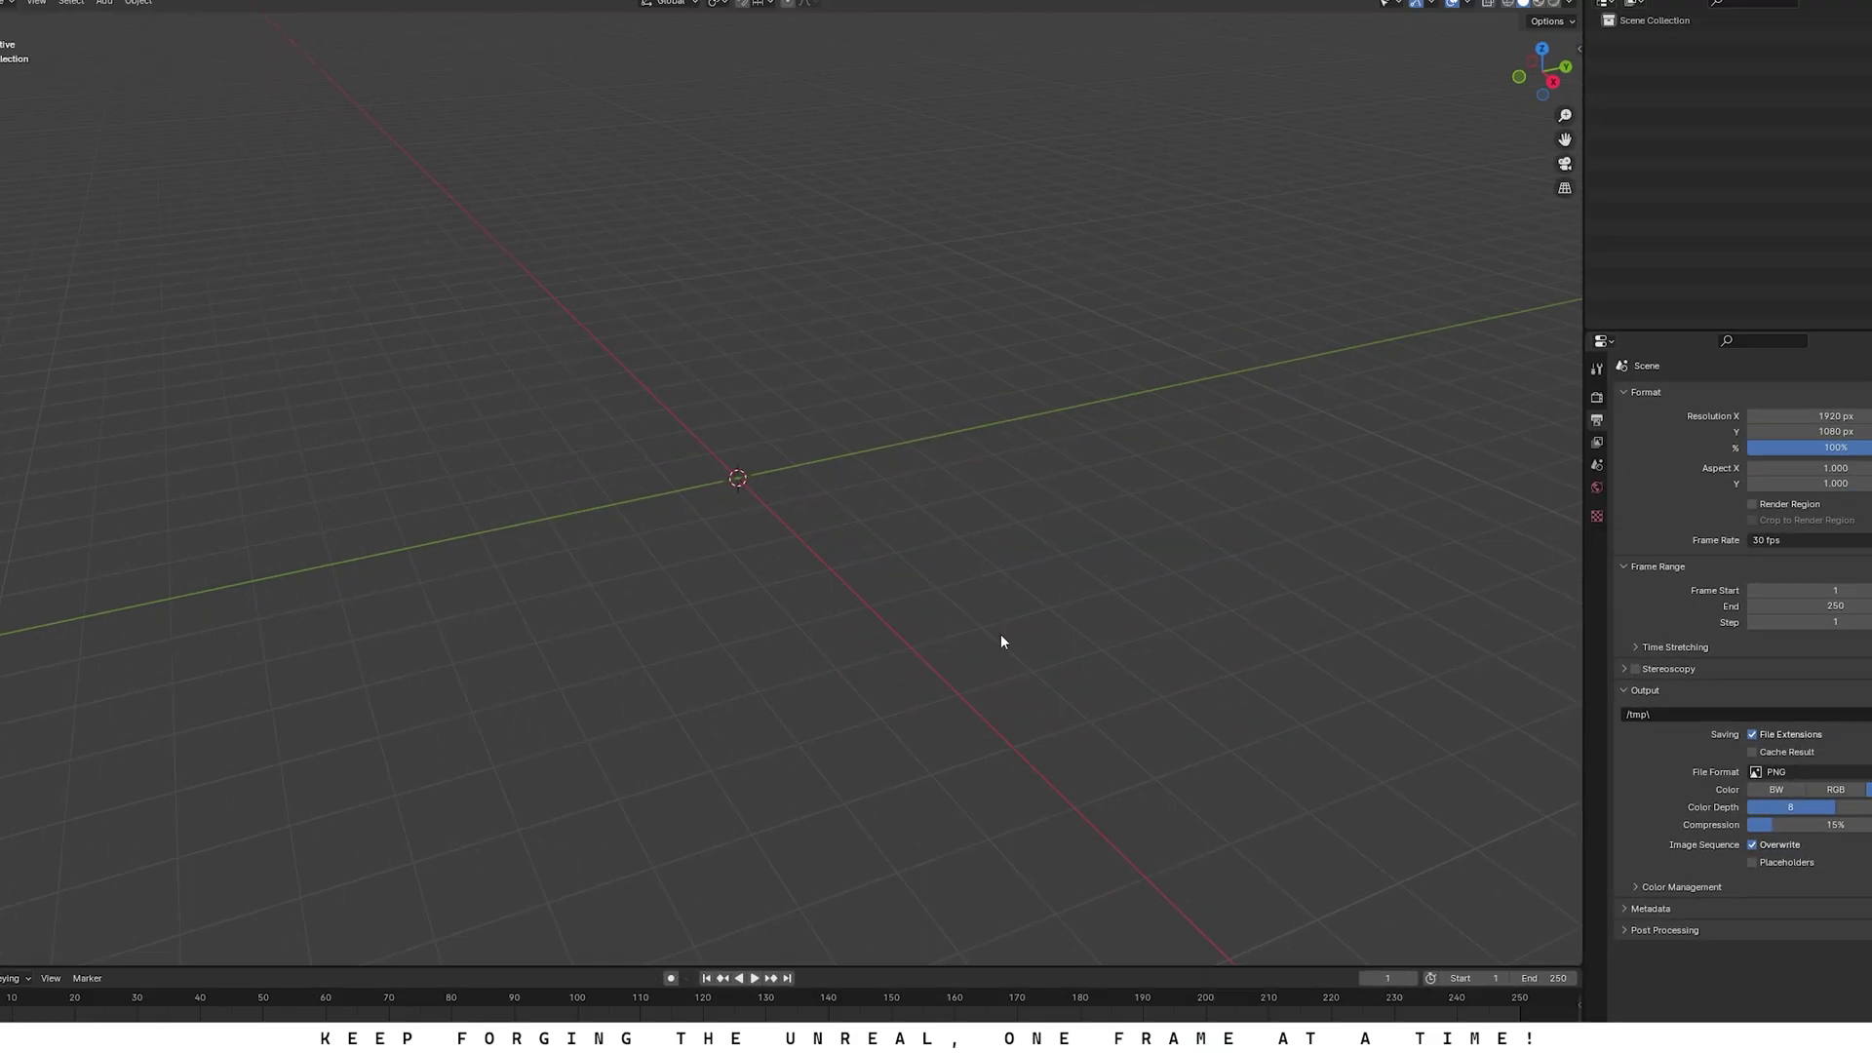
Step: Save the Blender file as Hair in the Desktop Metahuman folder
scroll(736, 495, "up", 7)
middle_click_drag(445, 399, 728, 379, "shift")
middle_click_drag(728, 379, 882, 627)
scroll(722, 662, "up", 6)
key("ctrl+s")
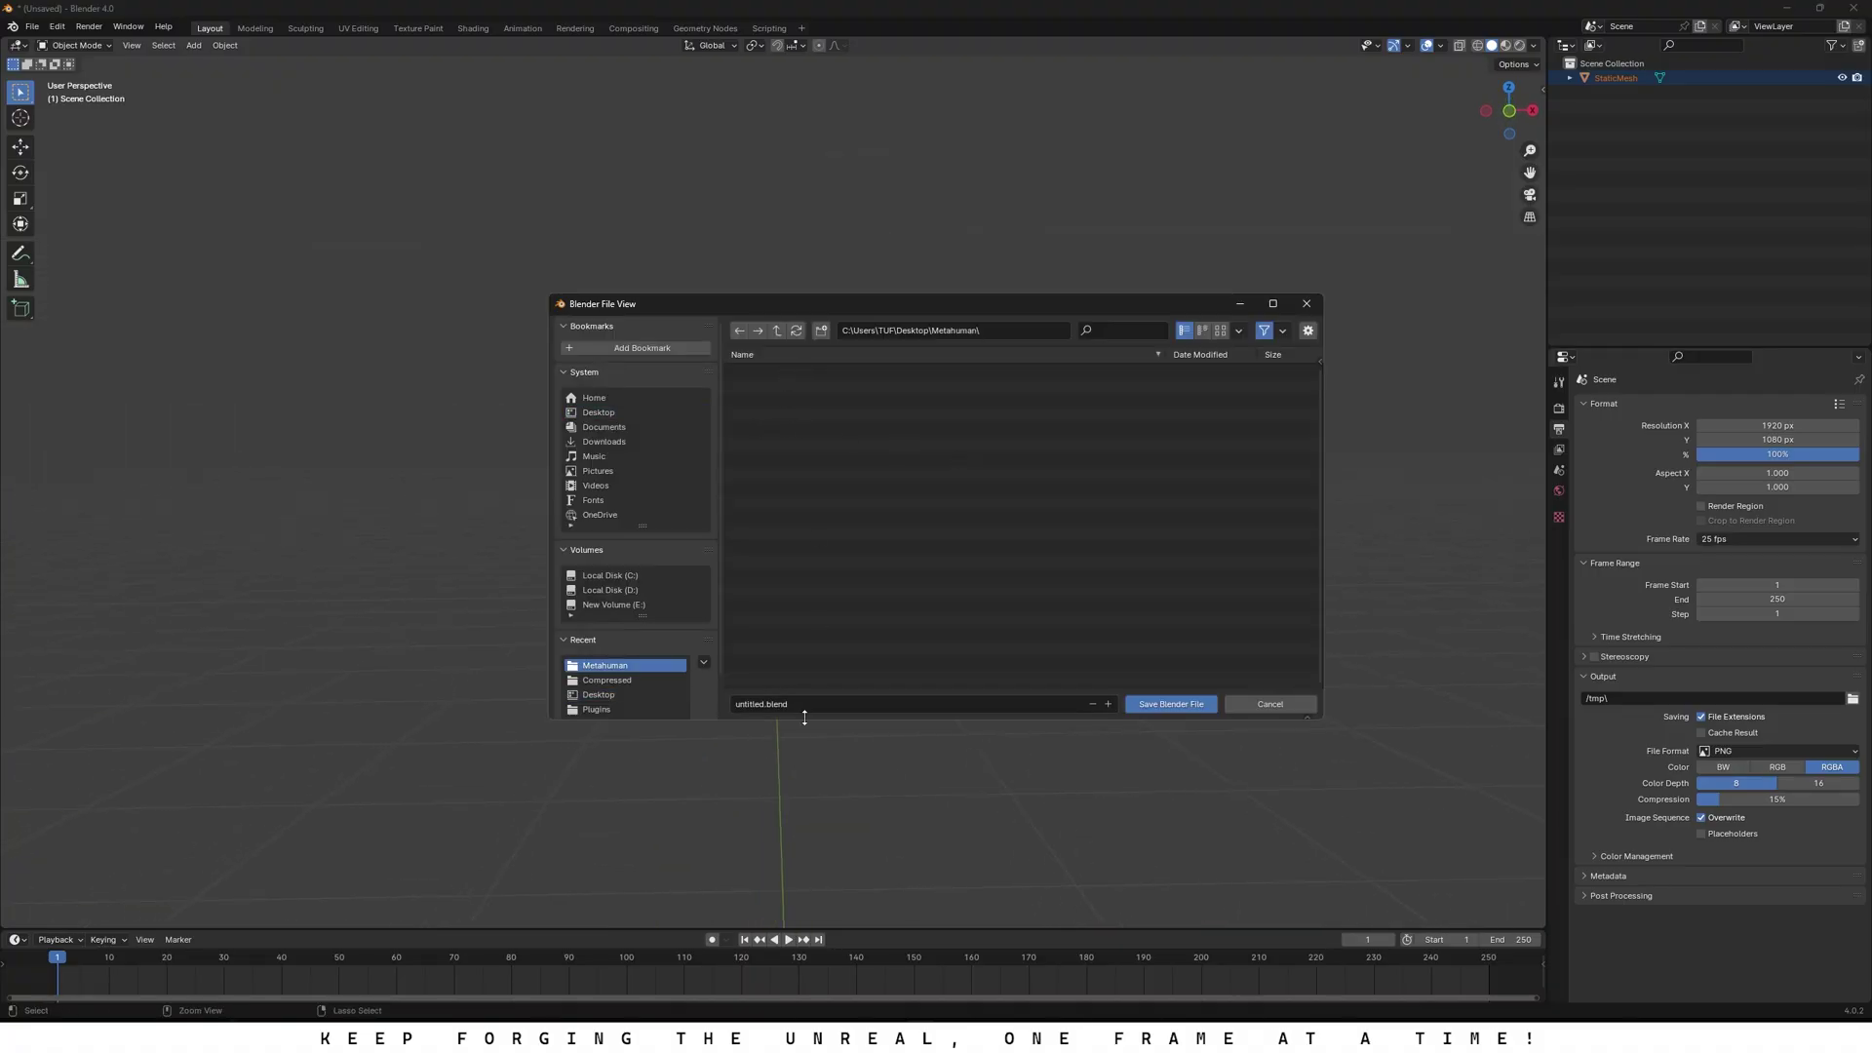
left_click(800, 706)
type("Hair")
key("Return")
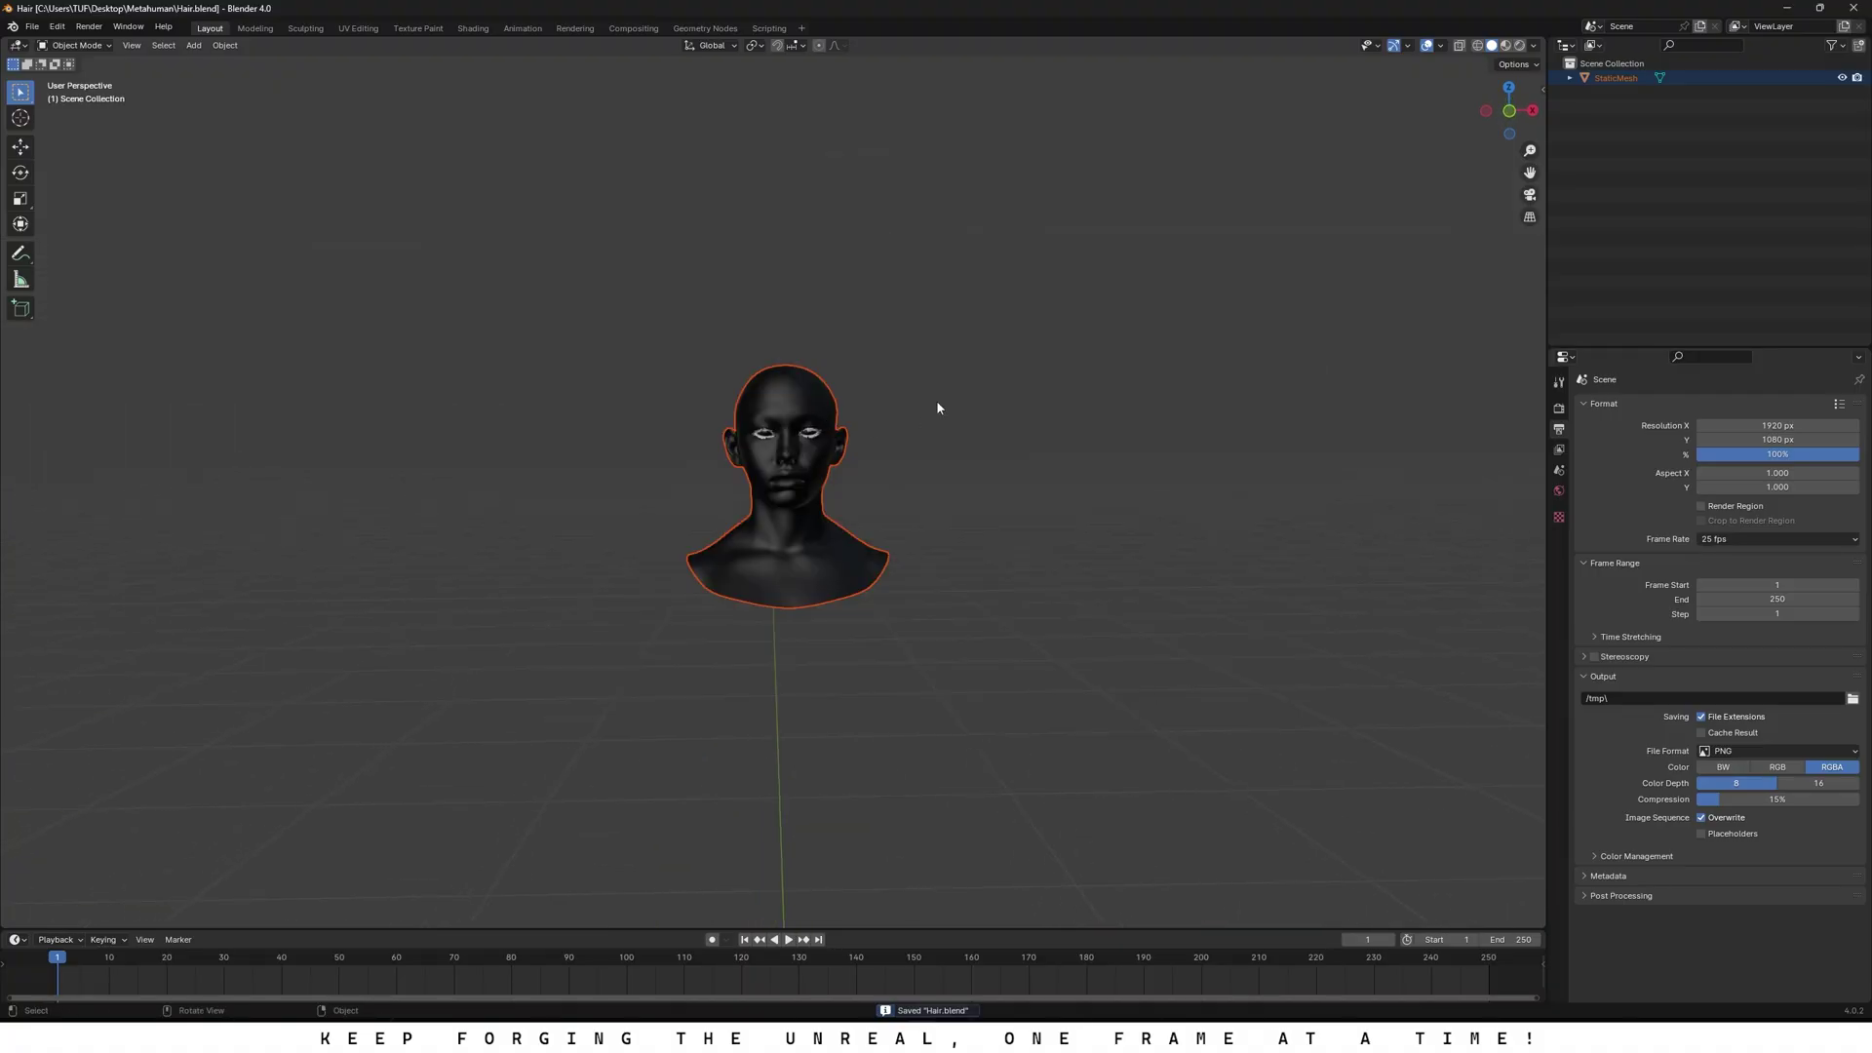
Step: Enter Edit Mode on the head mesh, convert all its triangles to quads, and clear the selection
scroll(818, 405, "up", 5)
left_click(764, 414)
left_click(74, 45)
left_click(74, 79)
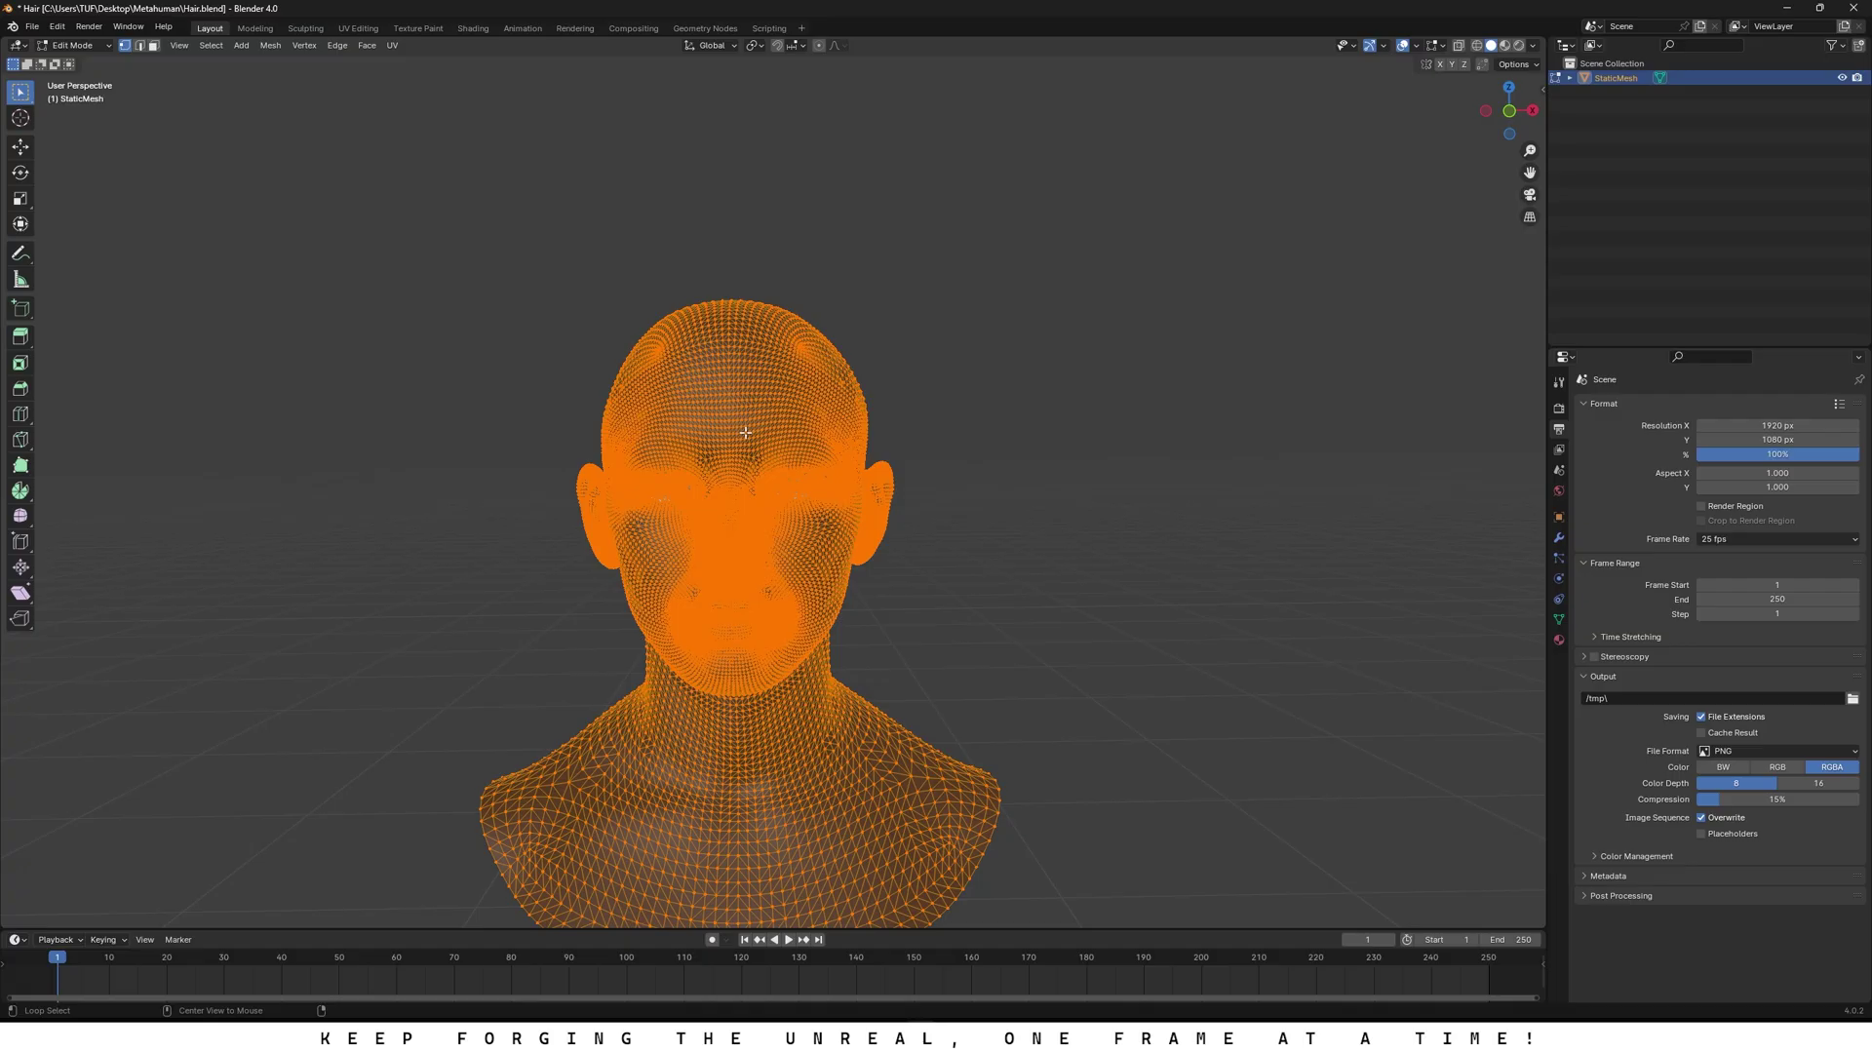
key("alt+j")
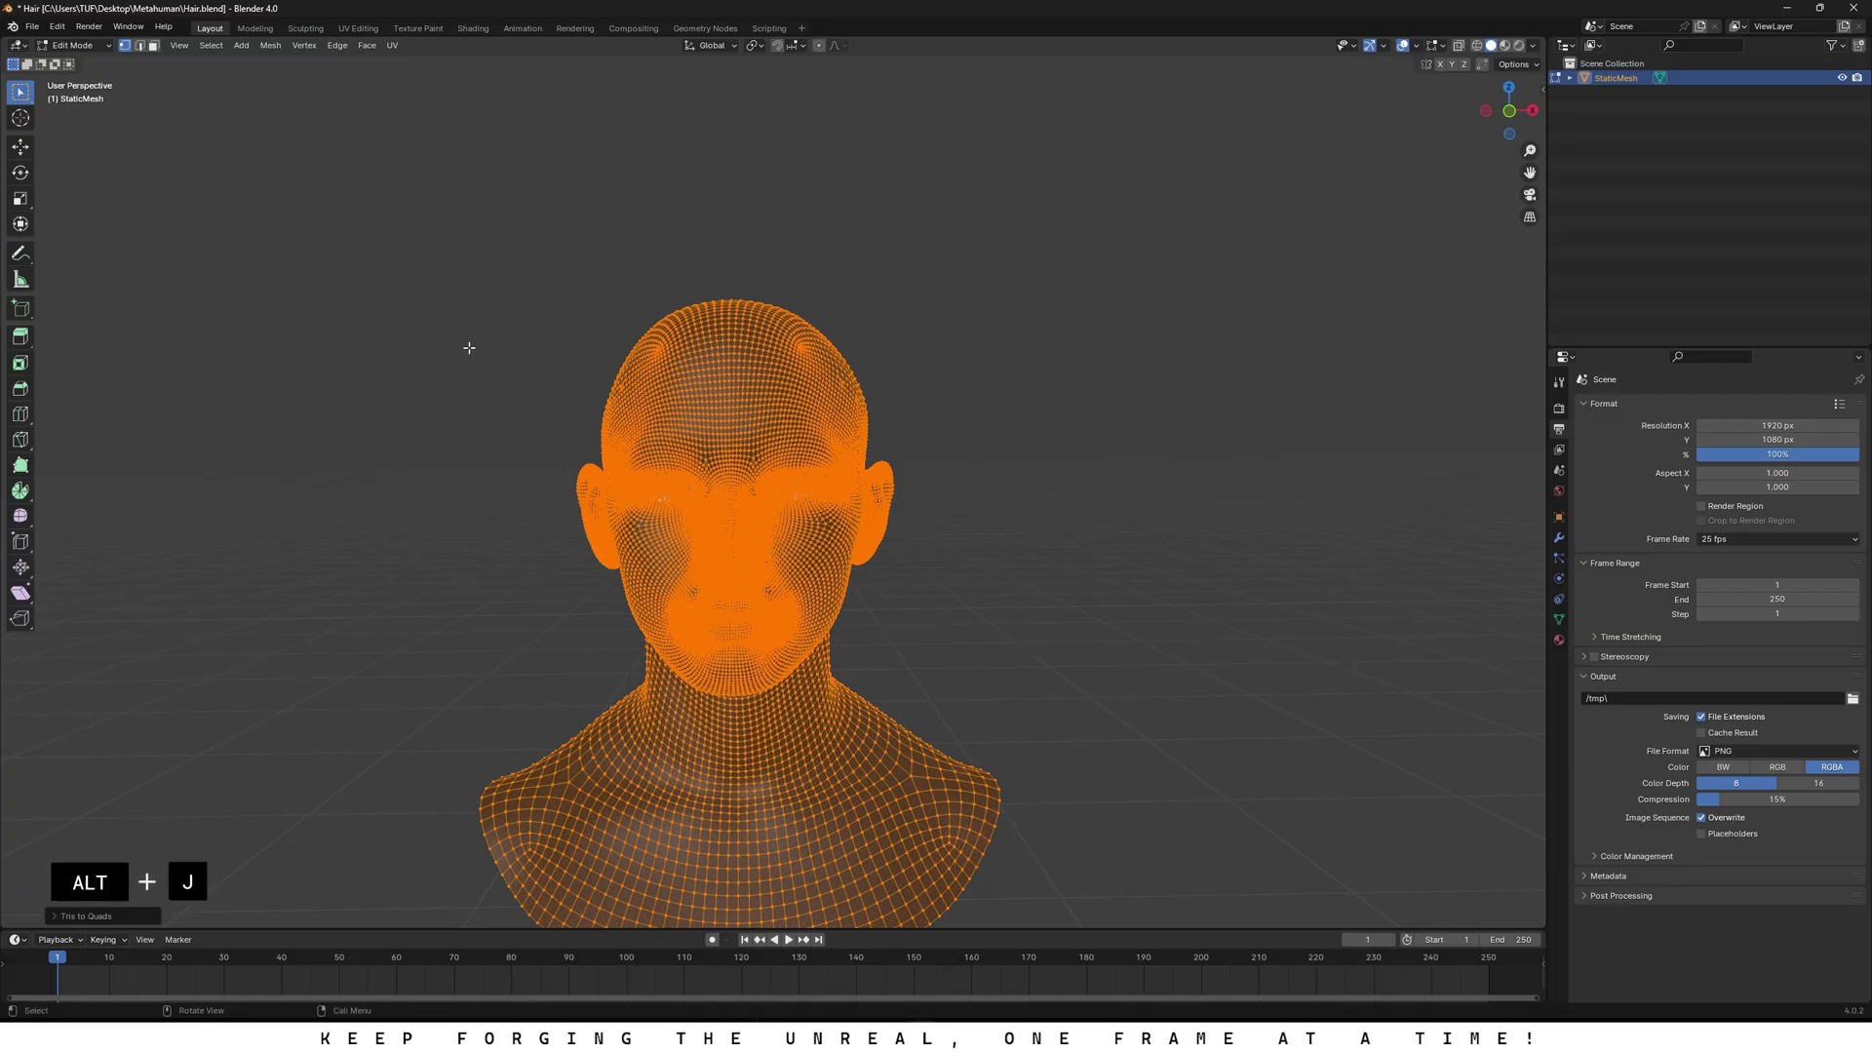
scroll(552, 383, "up", 2)
scroll(552, 383, "up", 1)
scroll(554, 384, "down", 3)
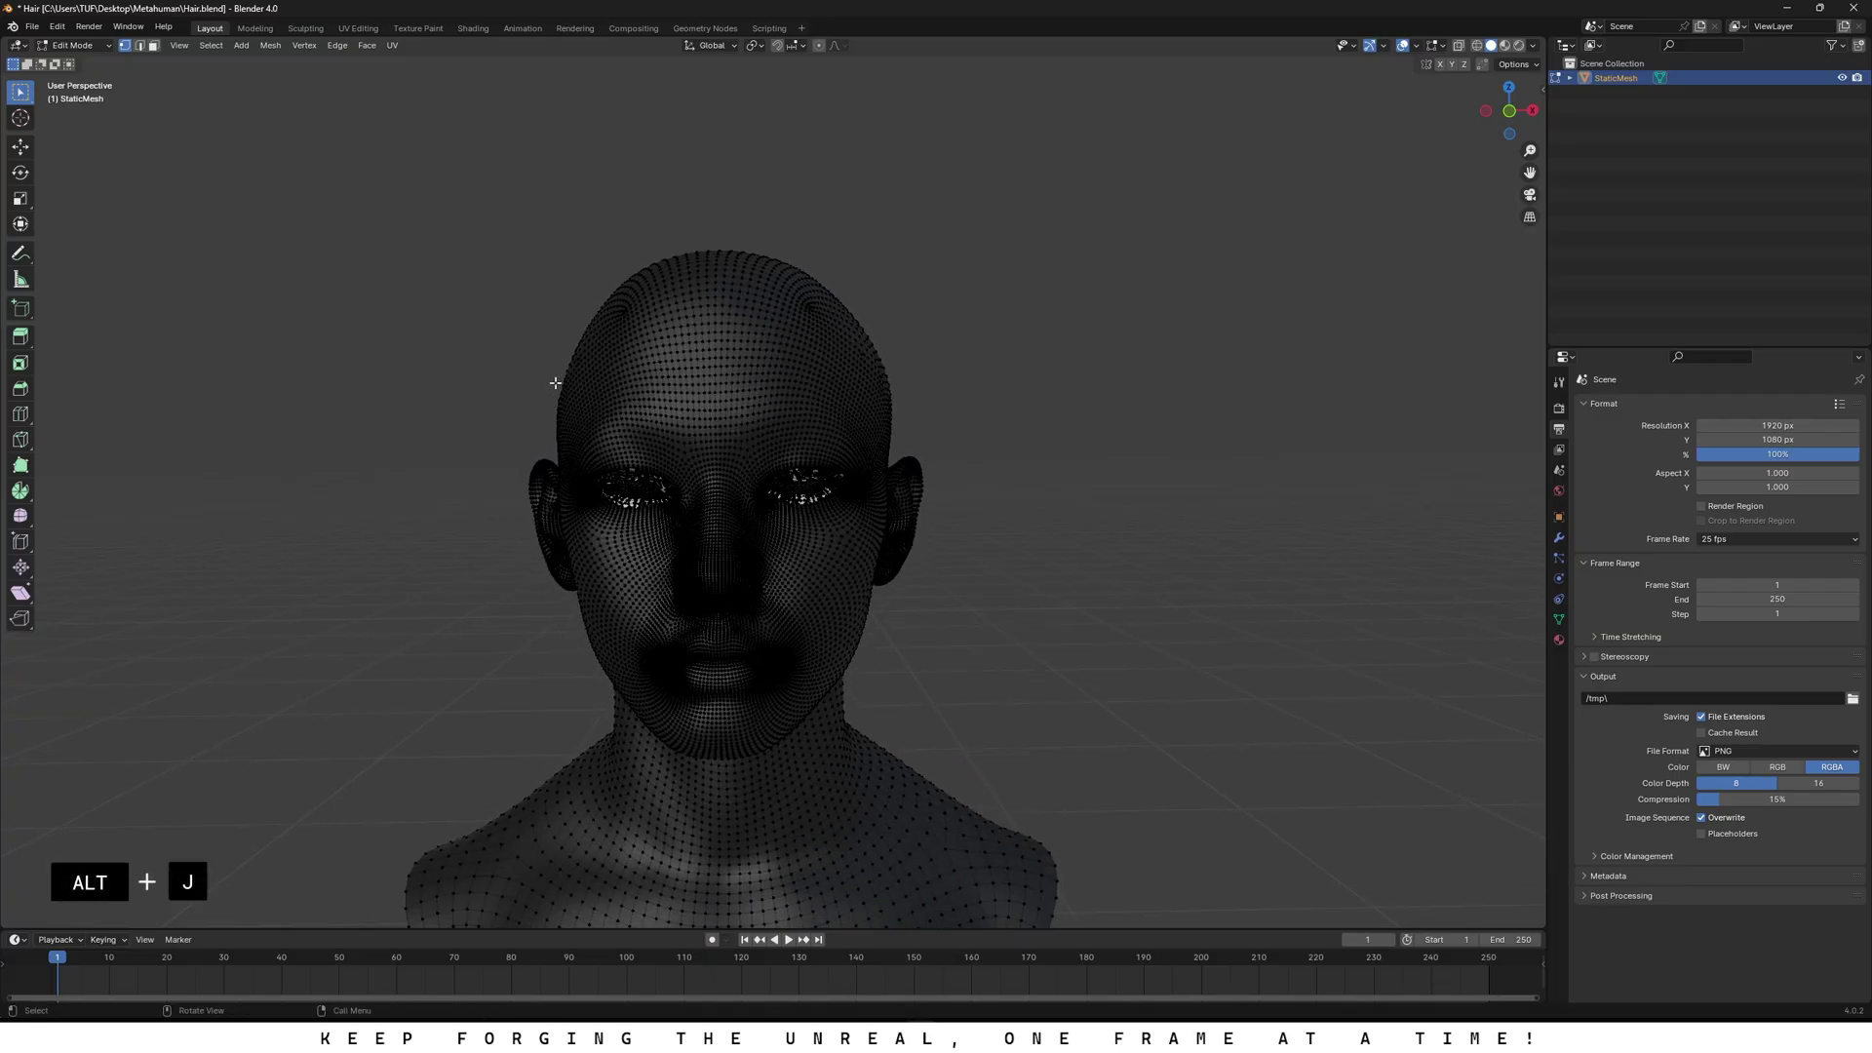
Step: In right orthographic view with X-ray on, lasso-select the scalp from hairline to nape, including the strip above the ear
middle_click_drag(547, 400, 573, 409)
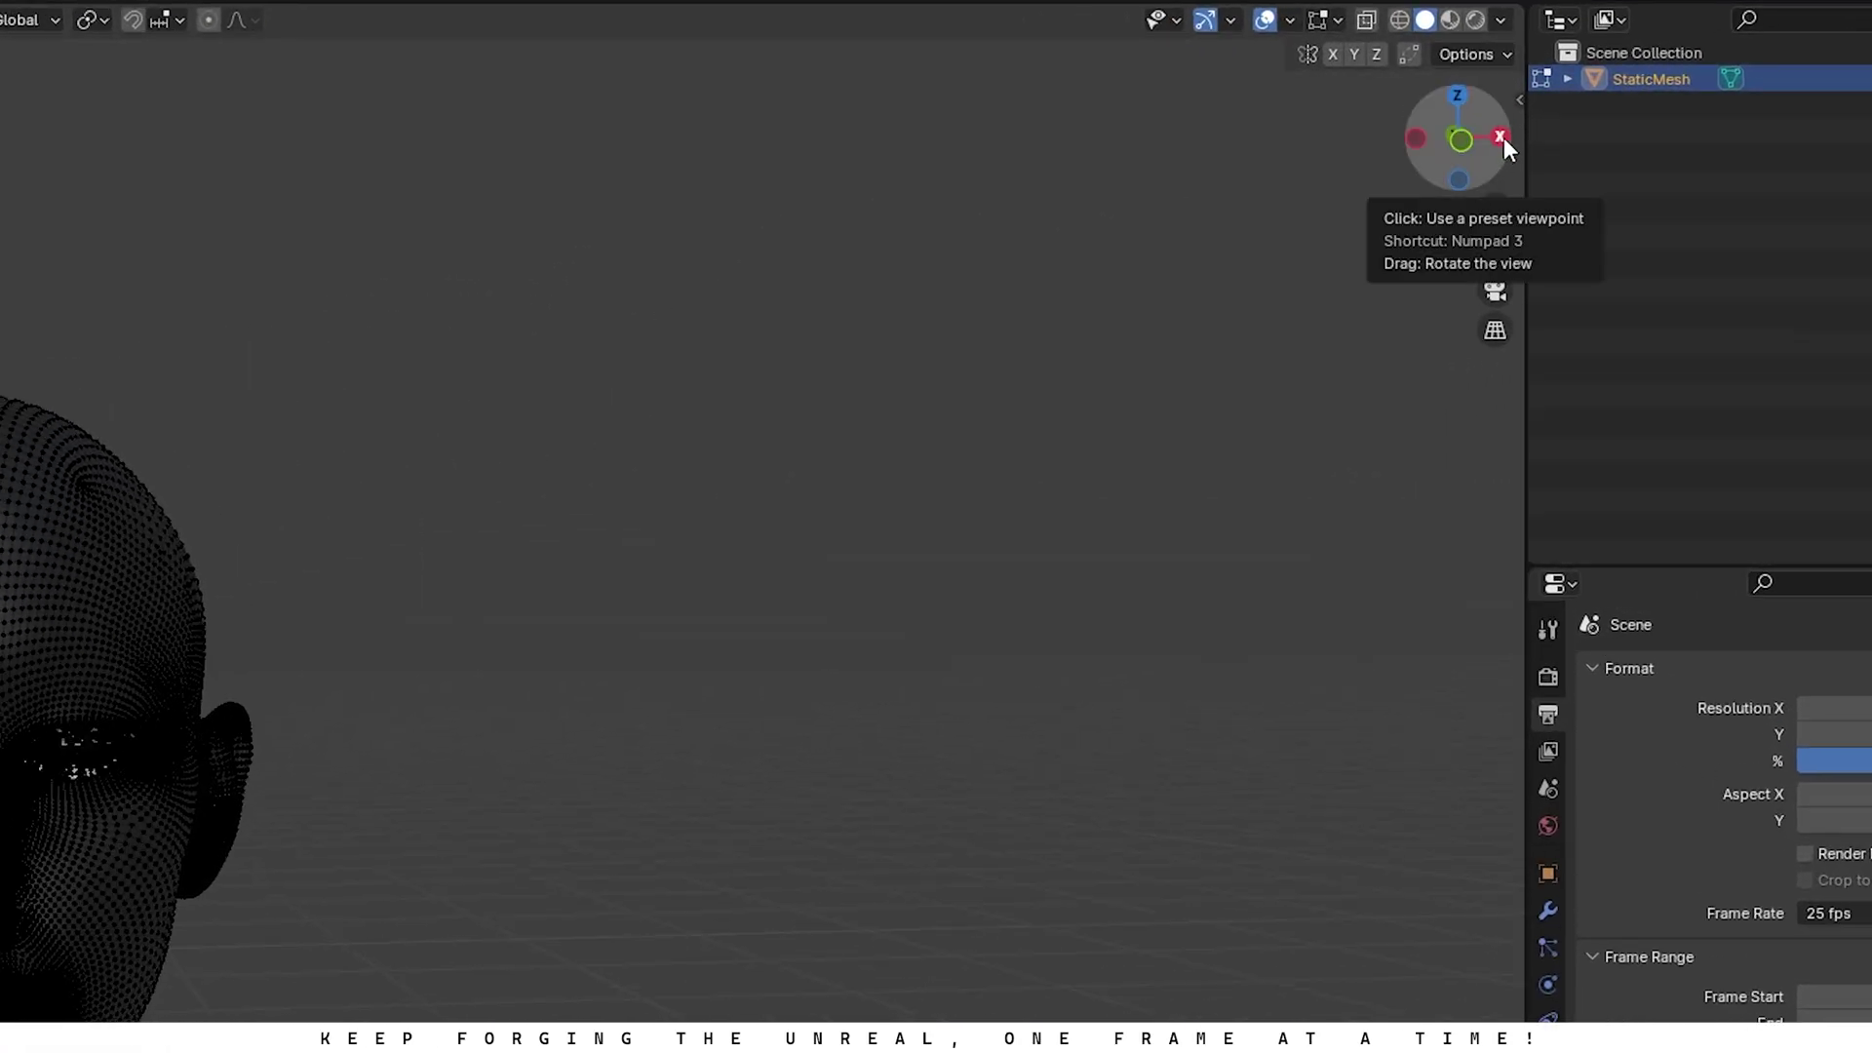
left_click(1500, 137)
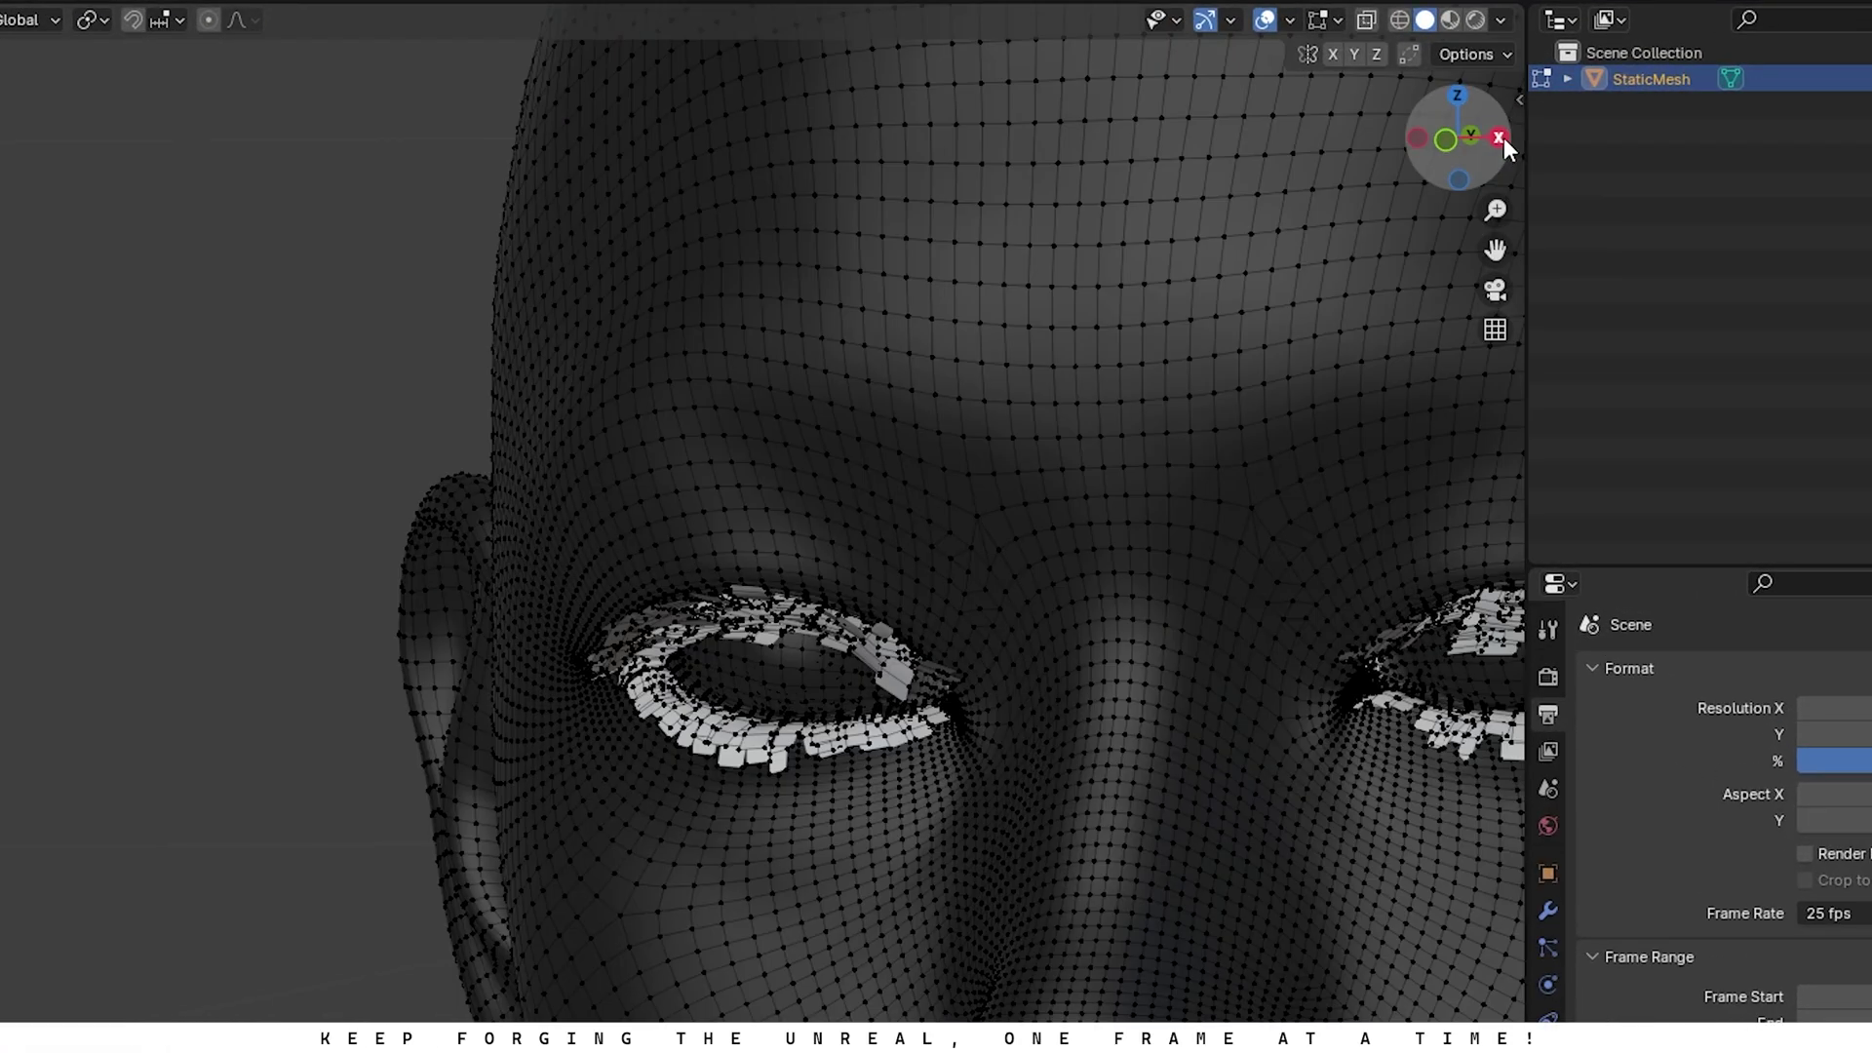
scroll(350, 795, "up", 6)
middle_click_drag(350, 794, 5, 741, "shift")
scroll(224, 838, "up", 6)
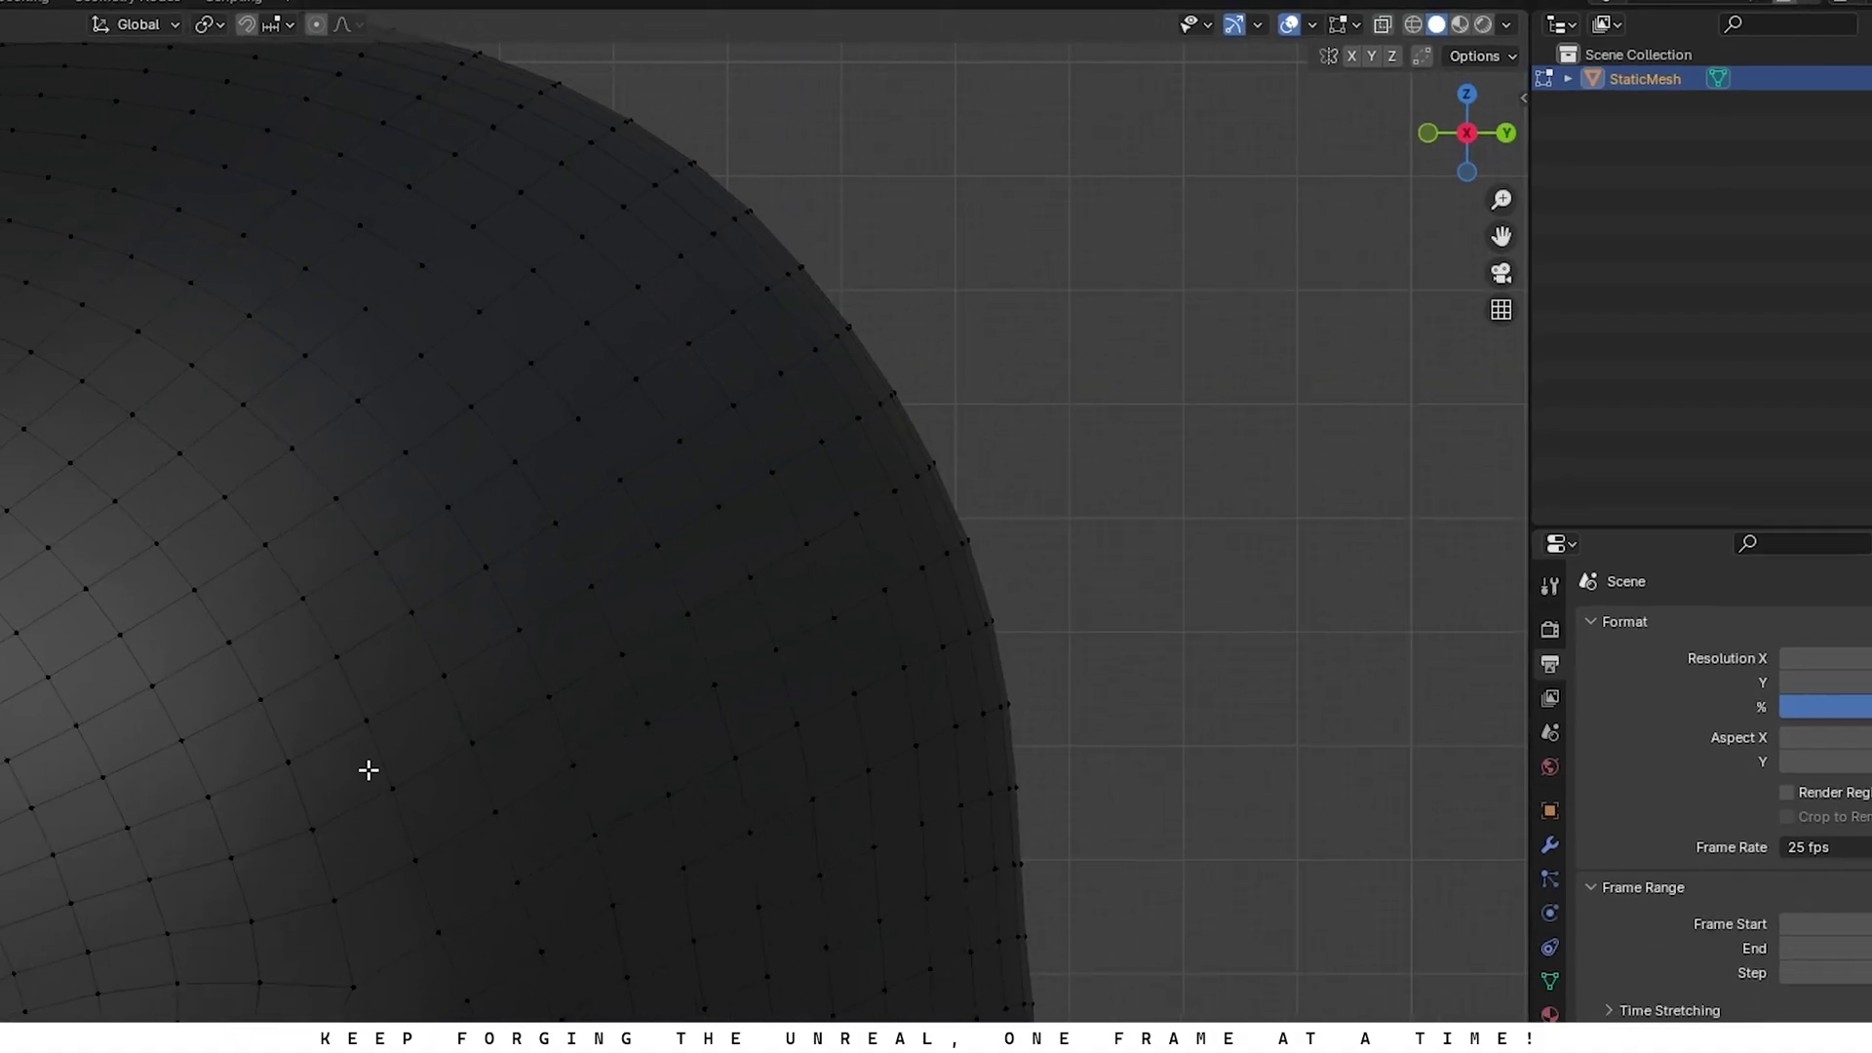
scroll(368, 770, "down", 6)
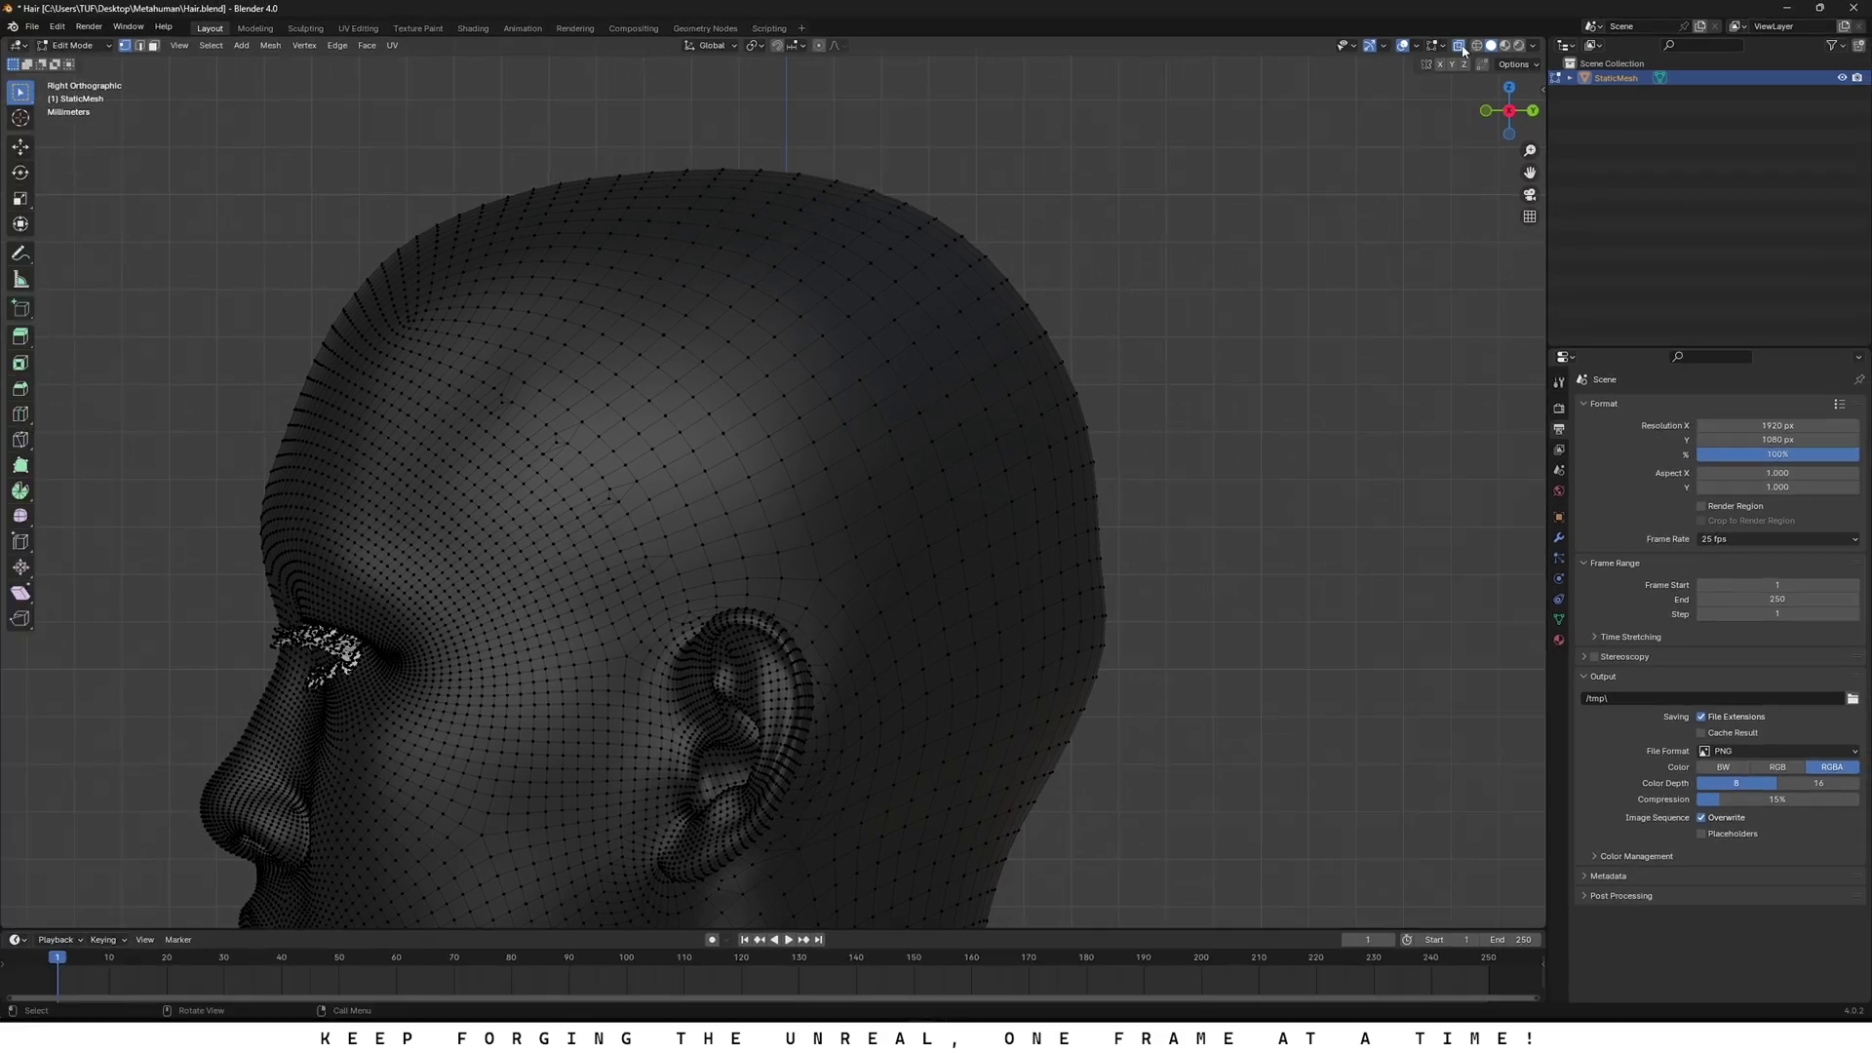
left_click(1460, 47)
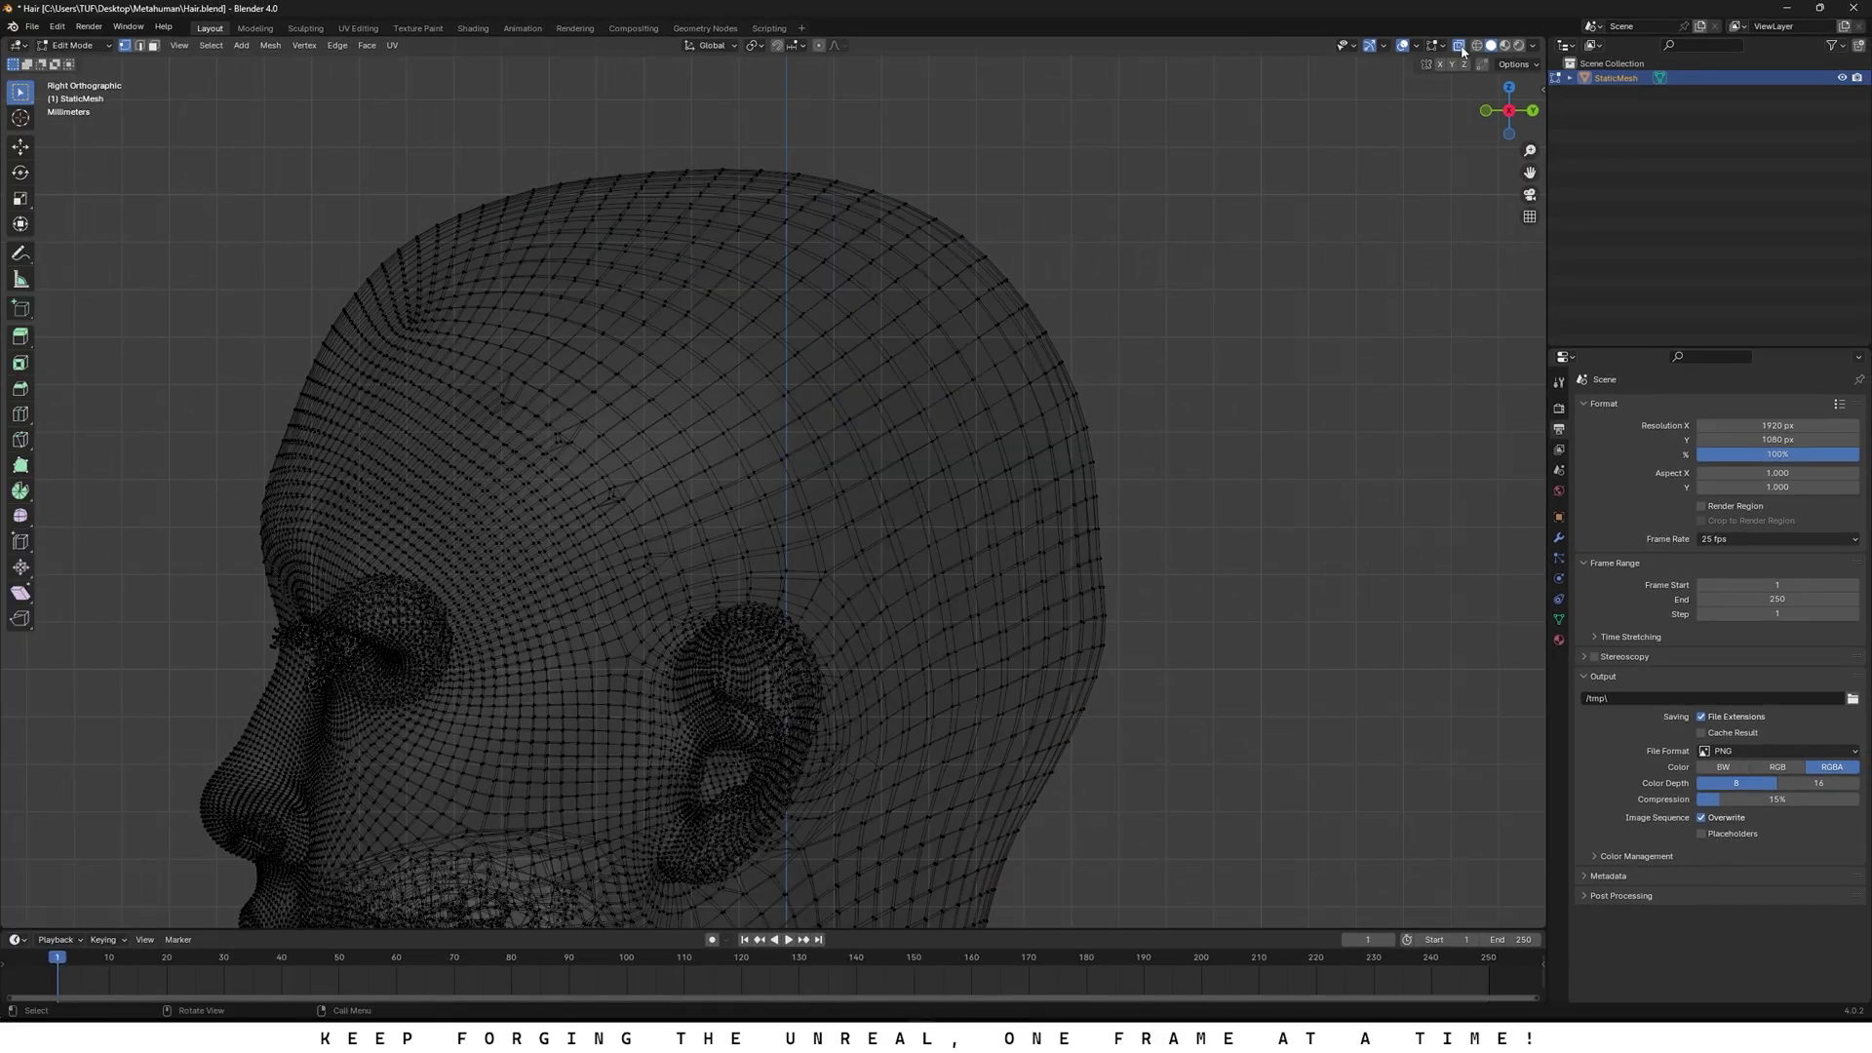
mouse_move(21, 100)
left_mouse_down()
mouse_move(58, 98)
mouse_move(108, 191)
left_mouse_up()
mouse_move(1050, 845)
left_mouse_down()
mouse_move(827, 784)
mouse_move(801, 600)
mouse_move(692, 594)
mouse_move(624, 663)
mouse_move(447, 376)
mouse_move(328, 325)
mouse_move(501, 188)
mouse_move(907, 146)
mouse_move(1170, 656)
mouse_move(1151, 799)
left_mouse_up()
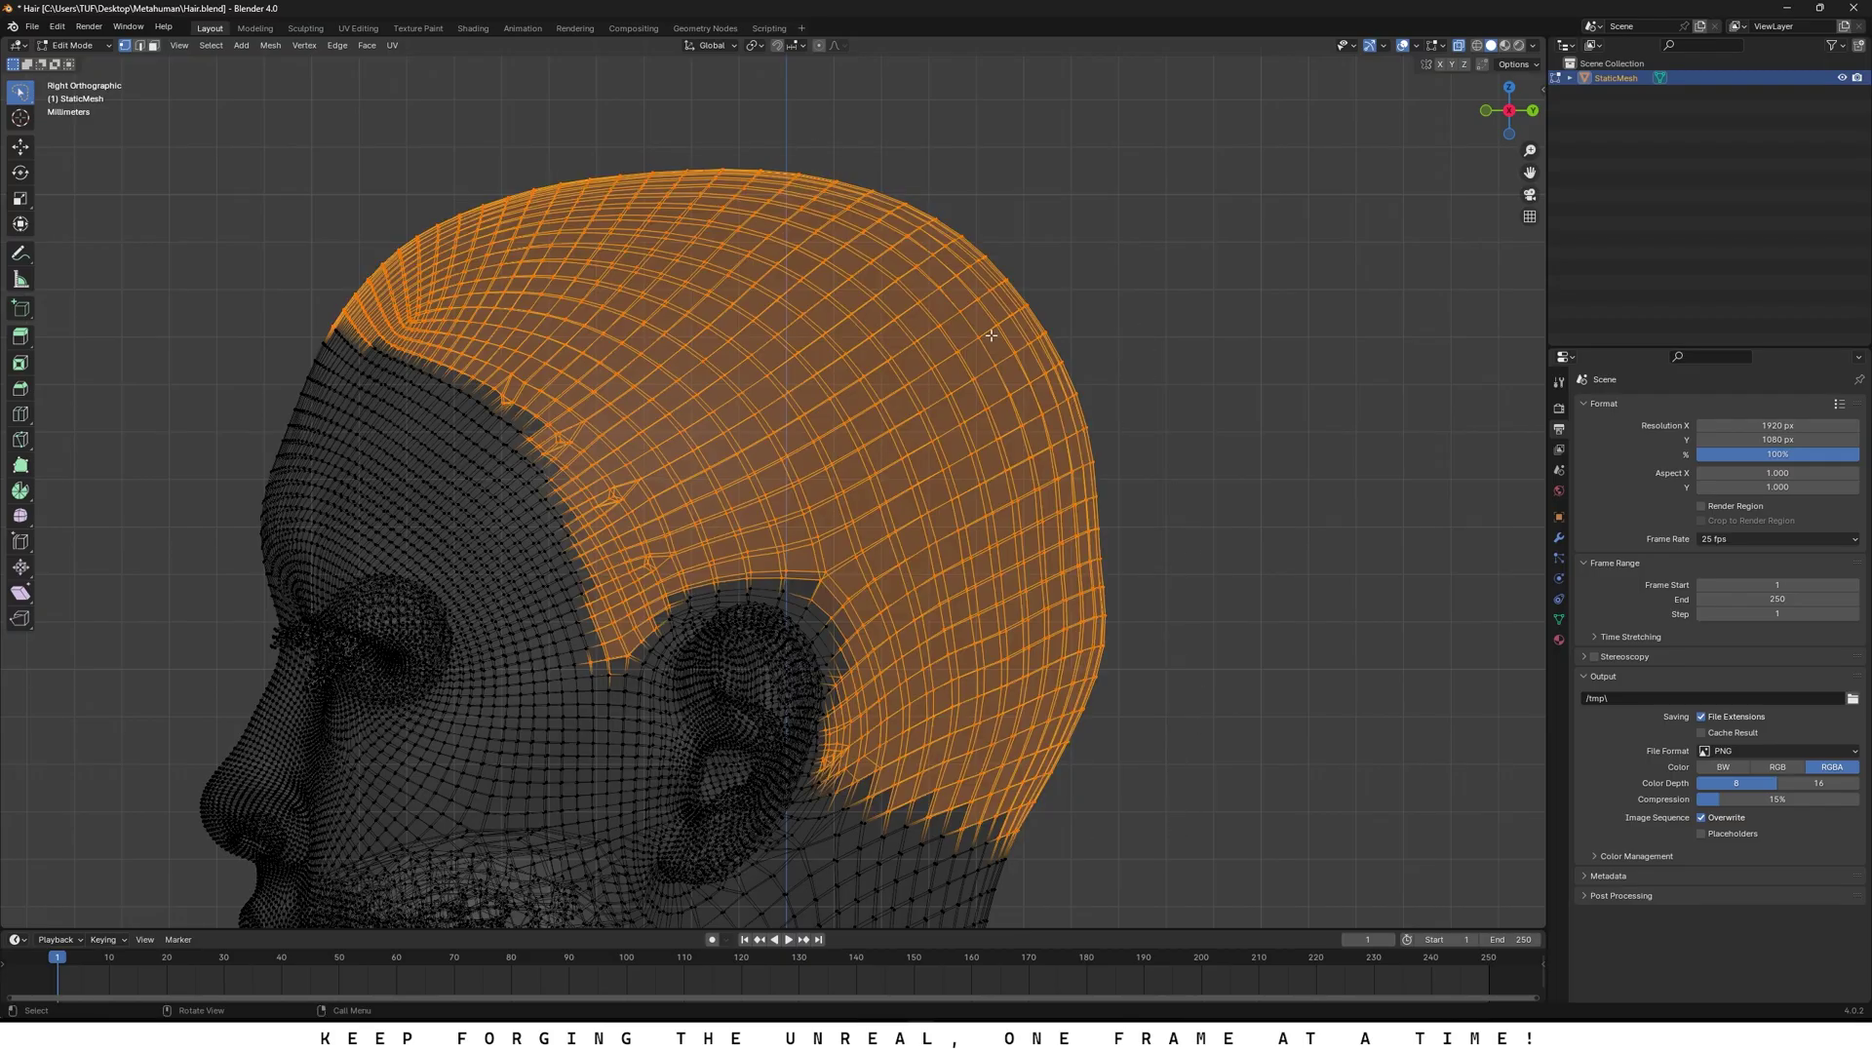
mouse_move(677, 532)
left_mouse_down("shift")
mouse_move(823, 605)
mouse_move(882, 600)
mouse_move(680, 582)
mouse_move(778, 592)
mouse_move(801, 566)
mouse_move(848, 630)
mouse_move(733, 565)
mouse_move(848, 634)
left_mouse_up("shift")
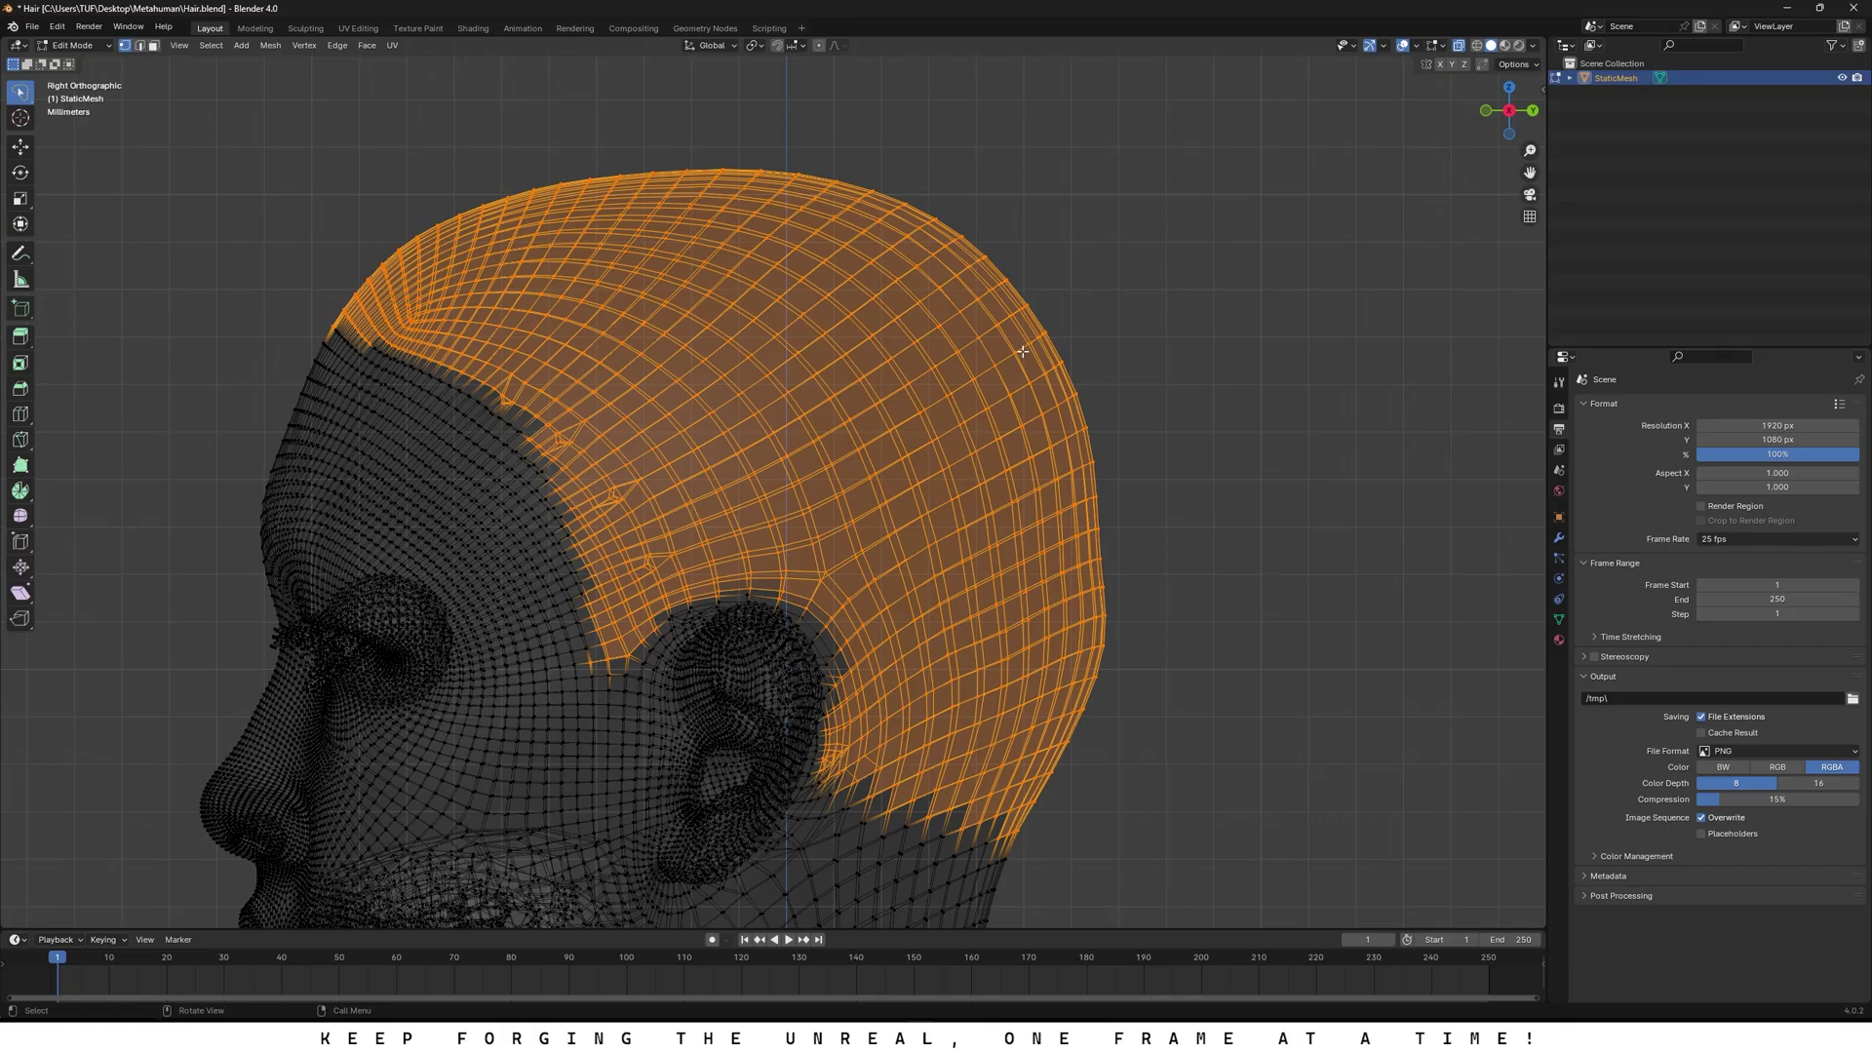
Step: Separate the selected scalp faces into their own object, return to Object Mode, and deselect everything
key("p")
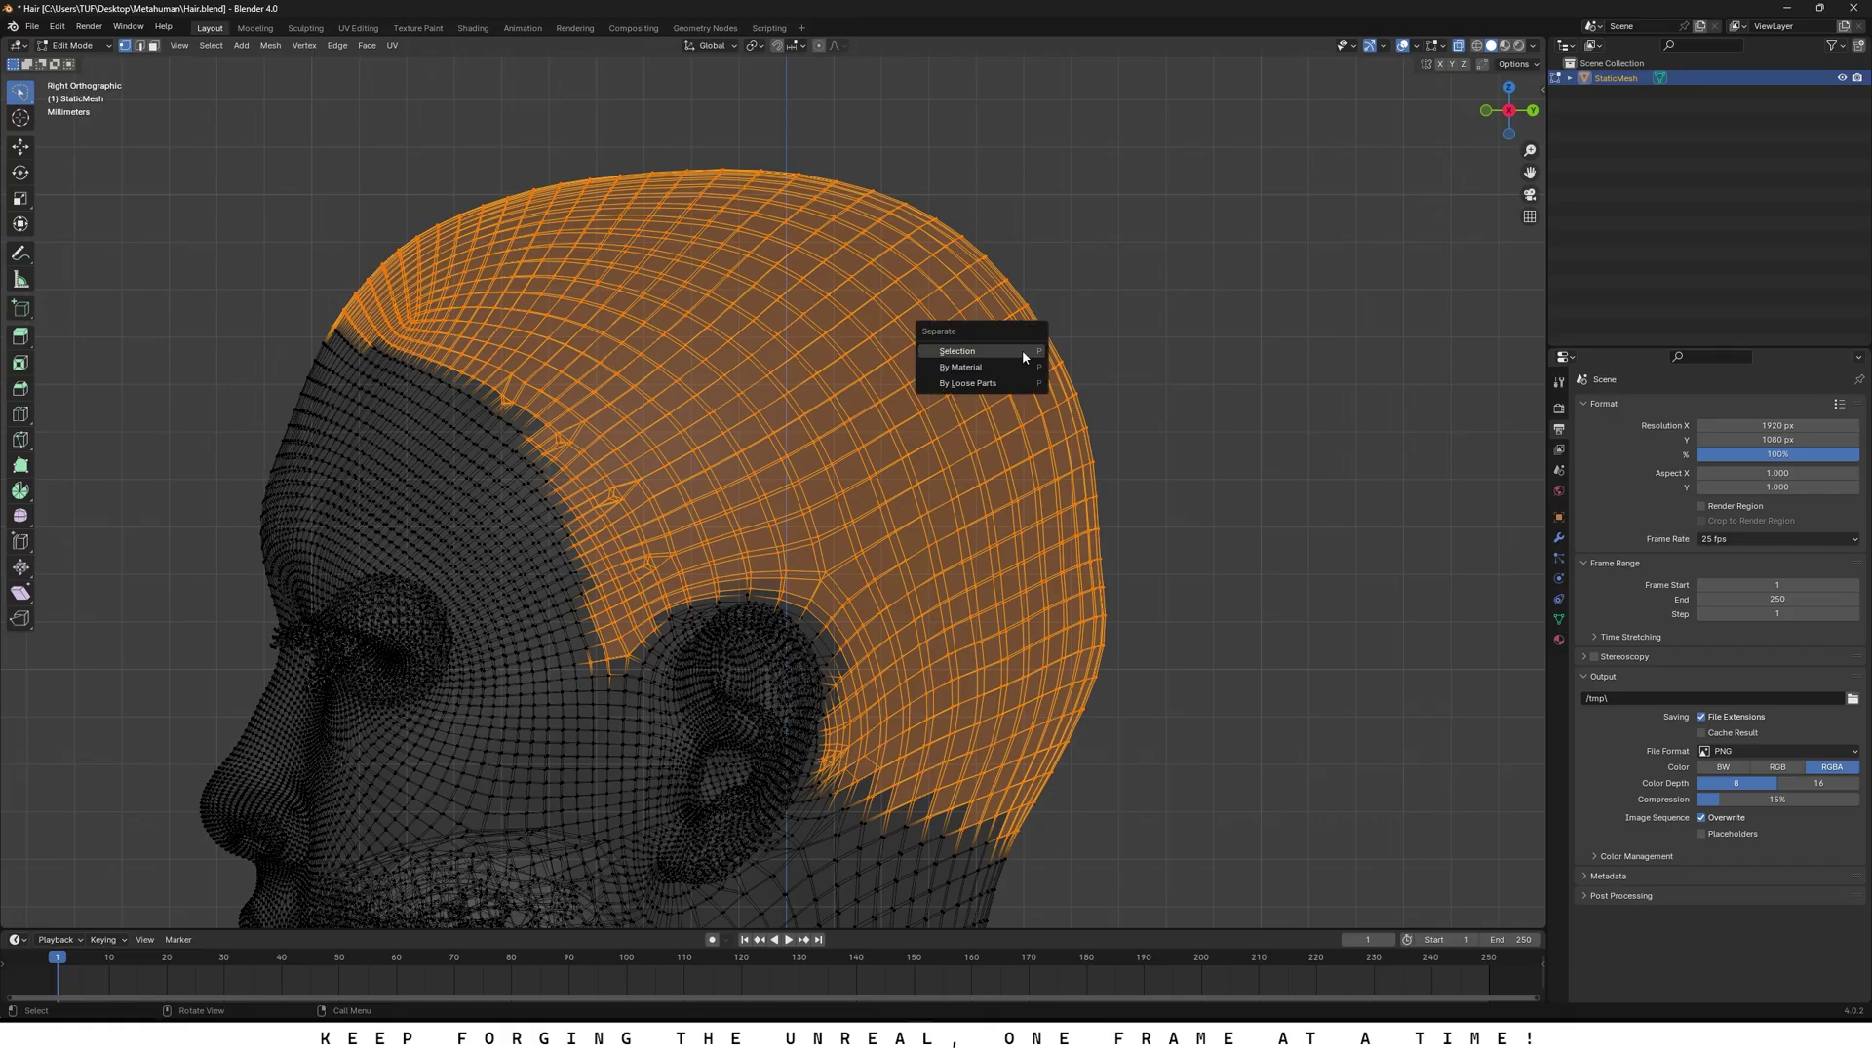
left_click(1022, 350)
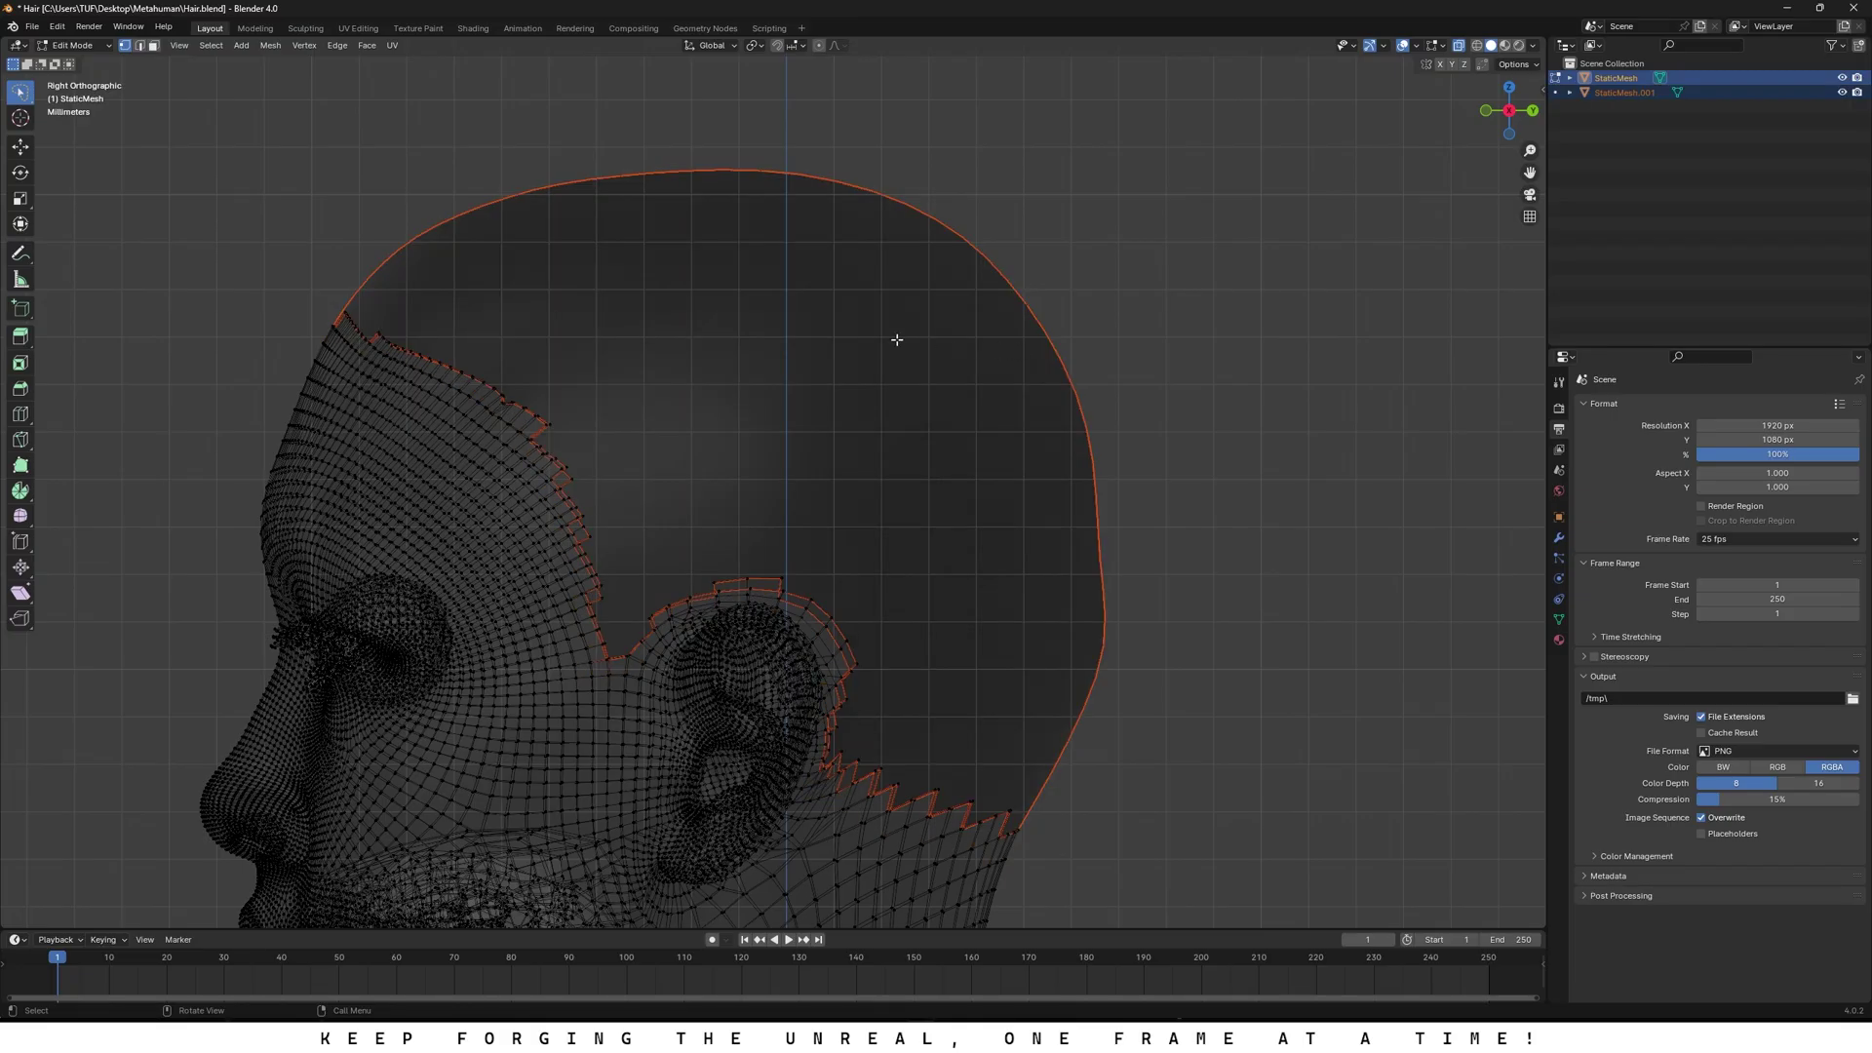
left_click(72, 45)
left_click(73, 64)
key("alt+a")
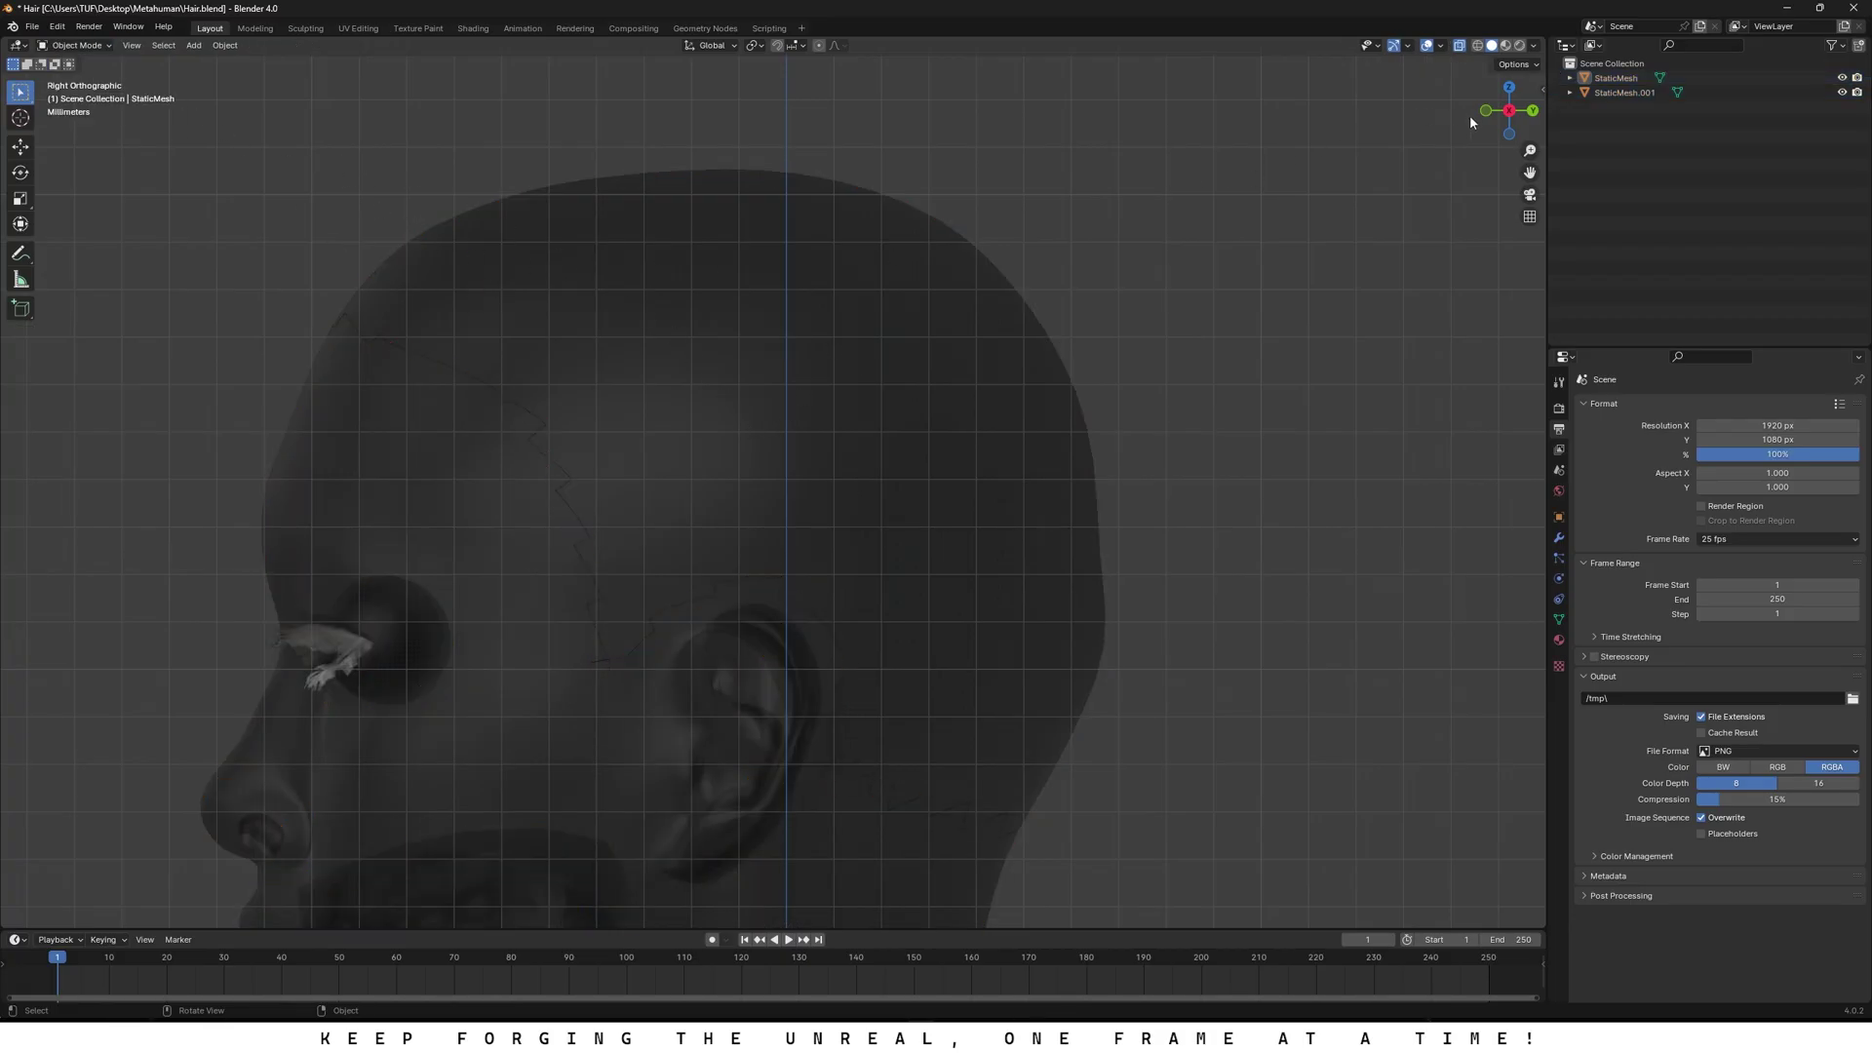
Step: Turn off X-ray display and rename the separated scalp object Scalp
middle_click_drag(837, 405, 1029, 410)
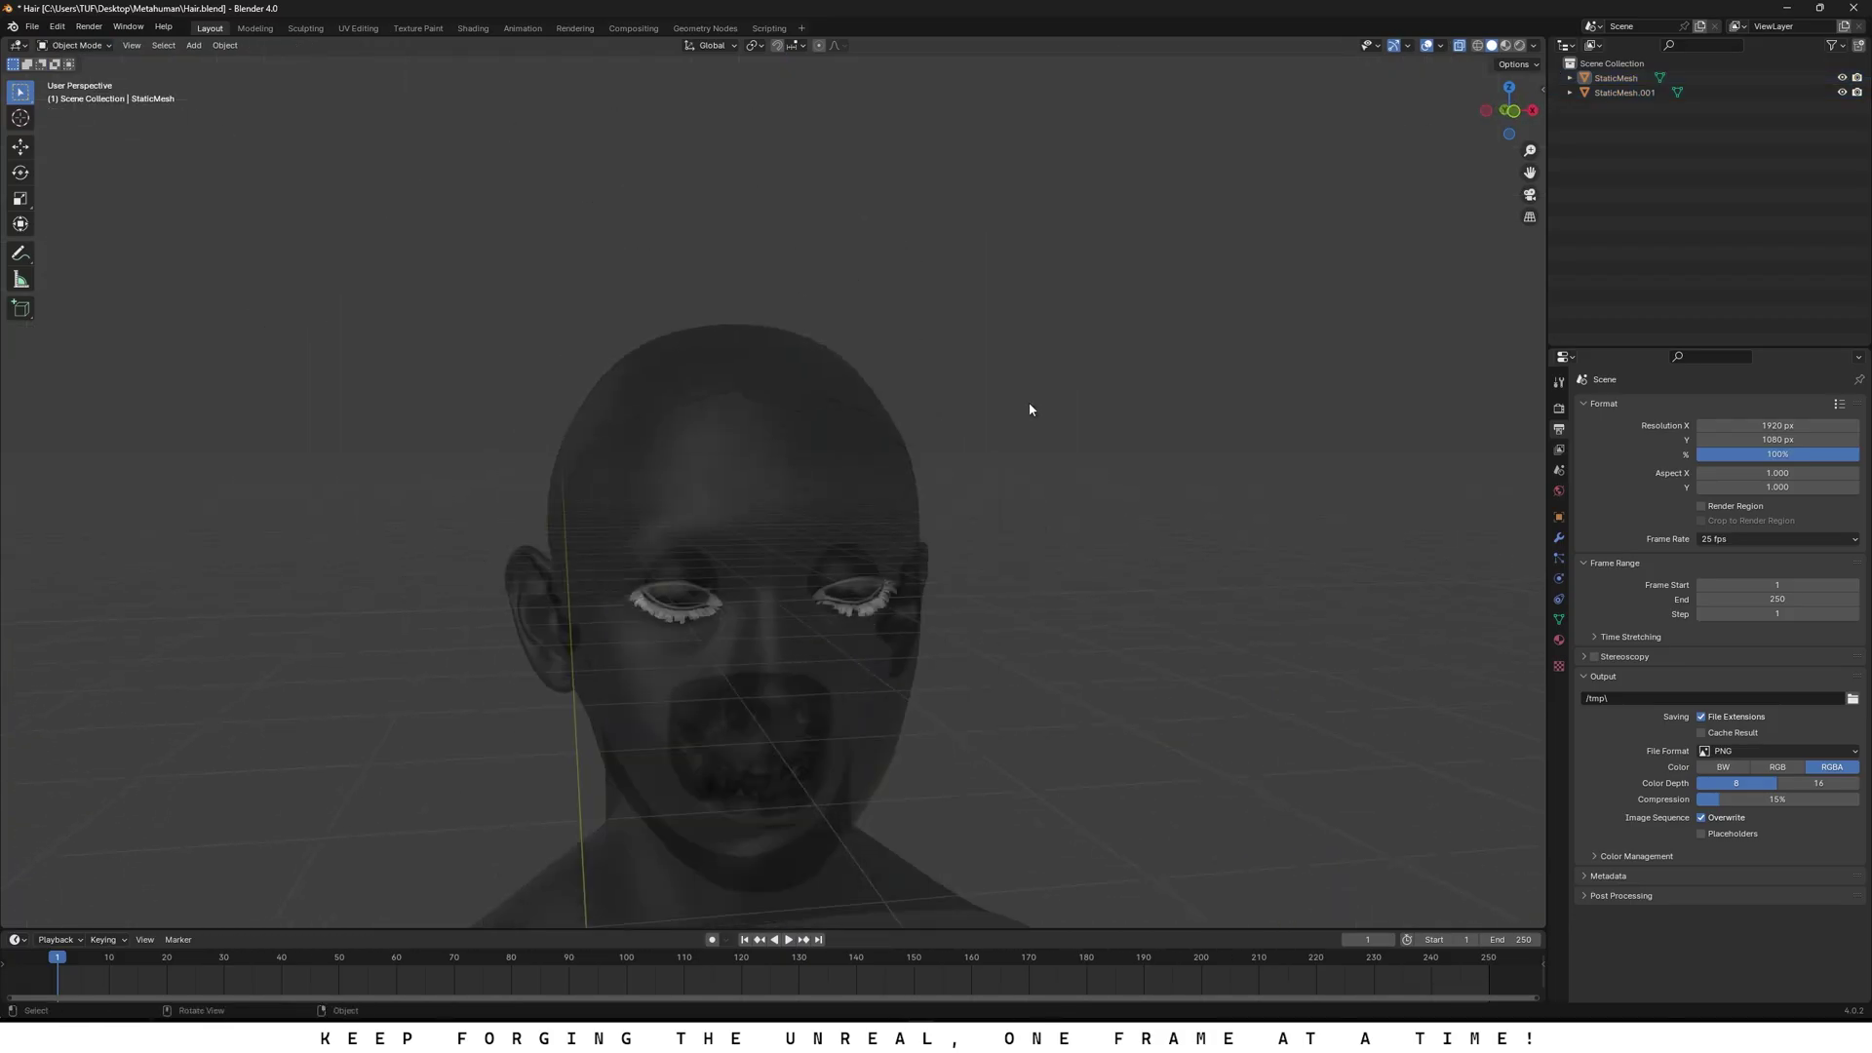
left_click(1458, 46)
double_click(1623, 93)
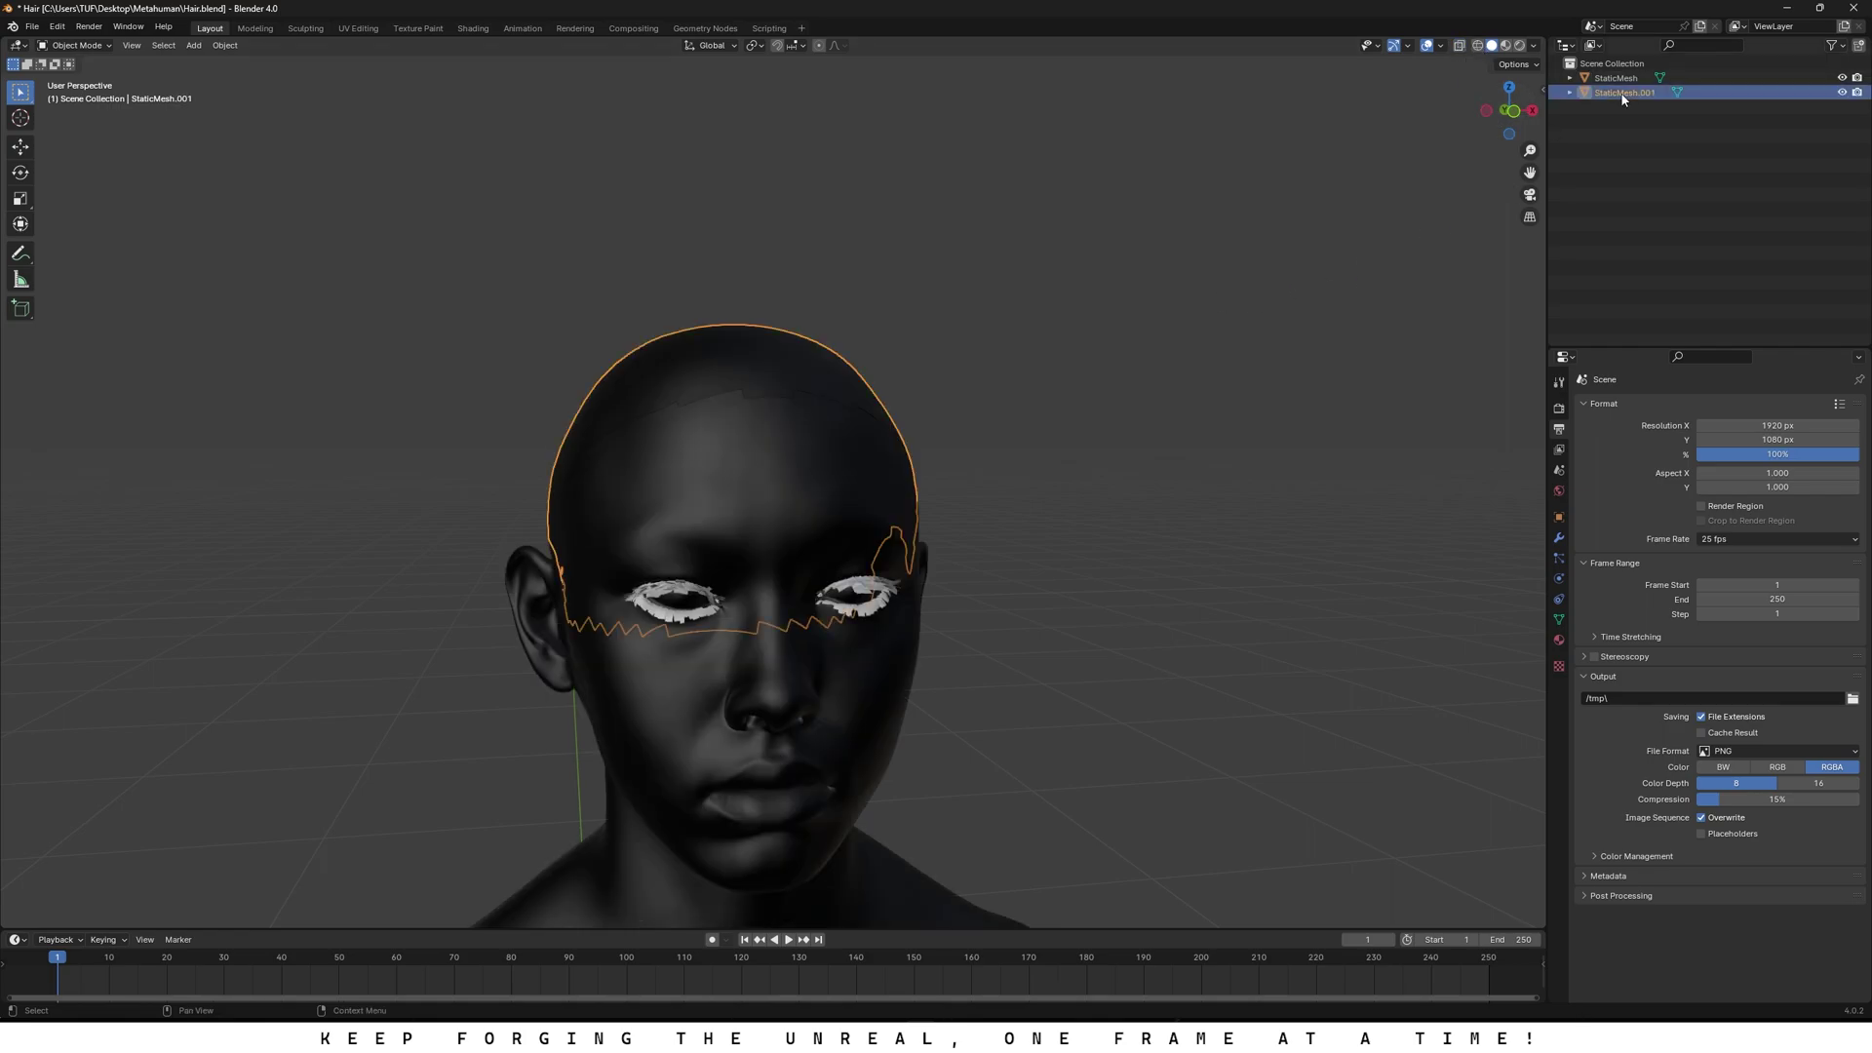
type("Scalp")
key("Return")
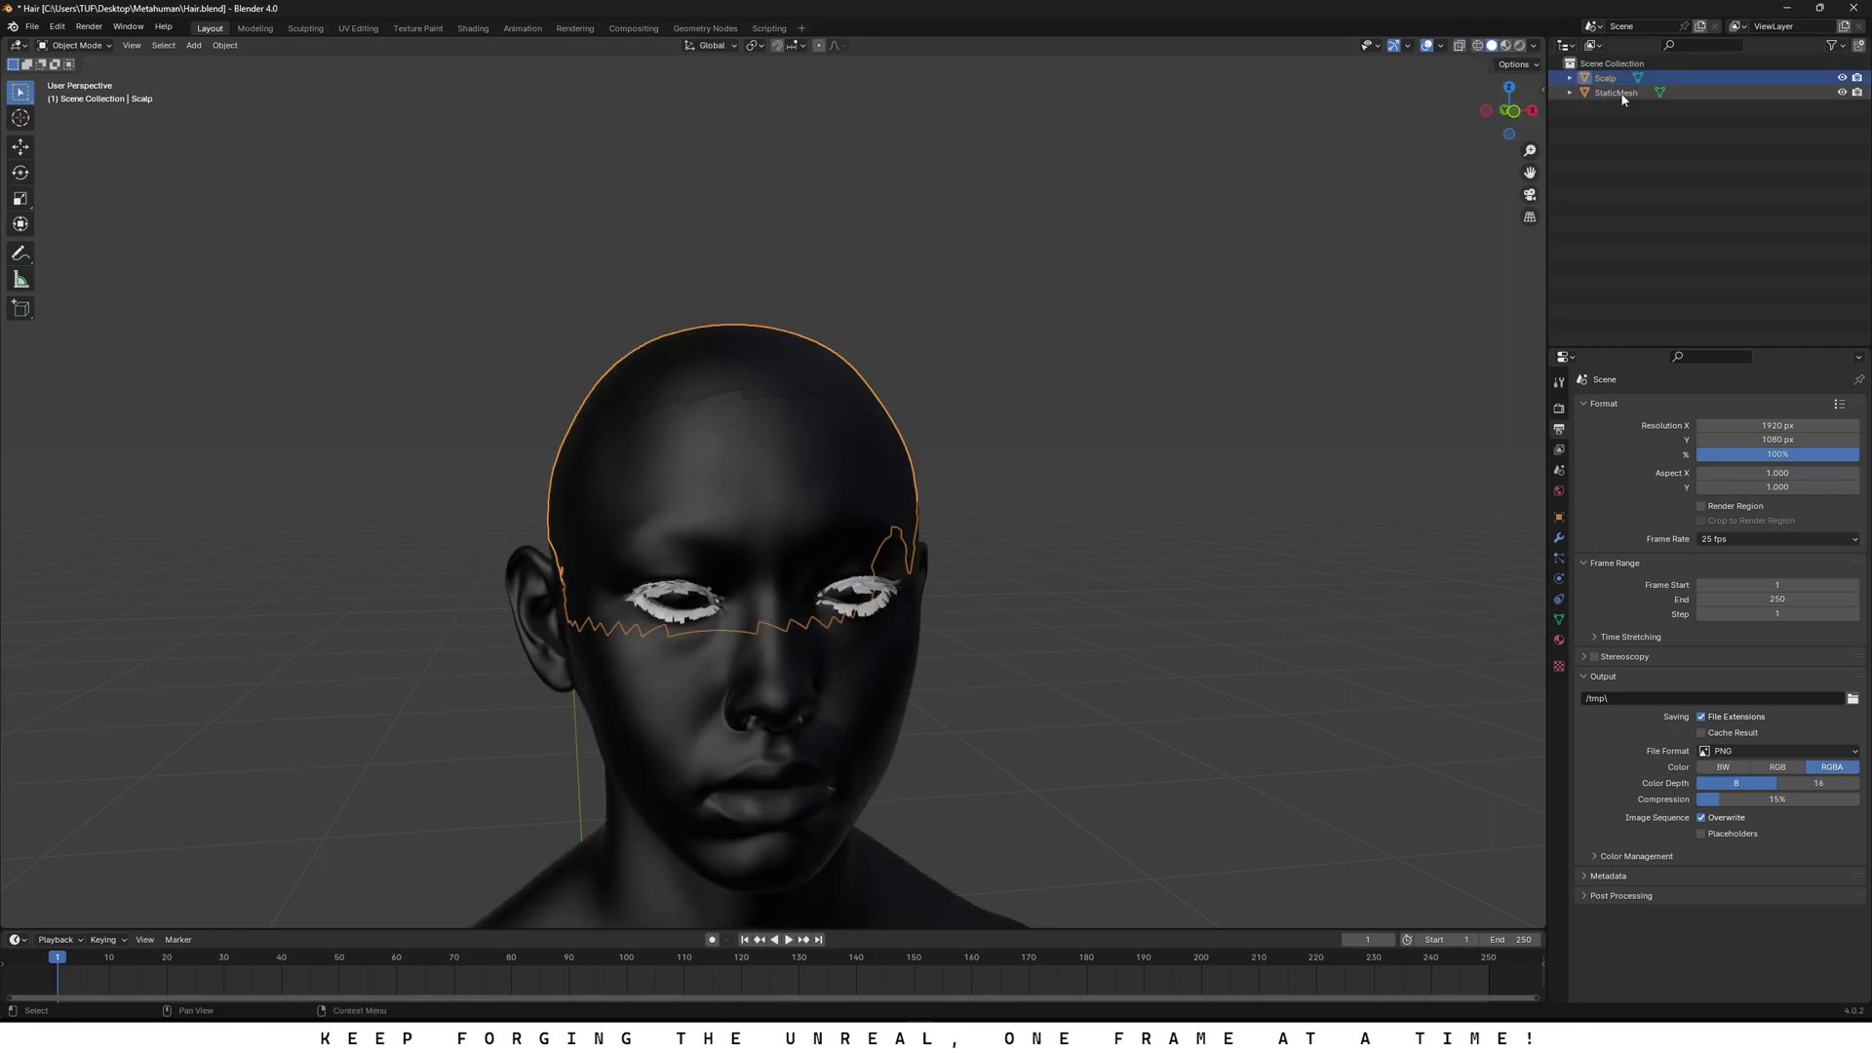
middle_click_drag(1080, 348, 1056, 343)
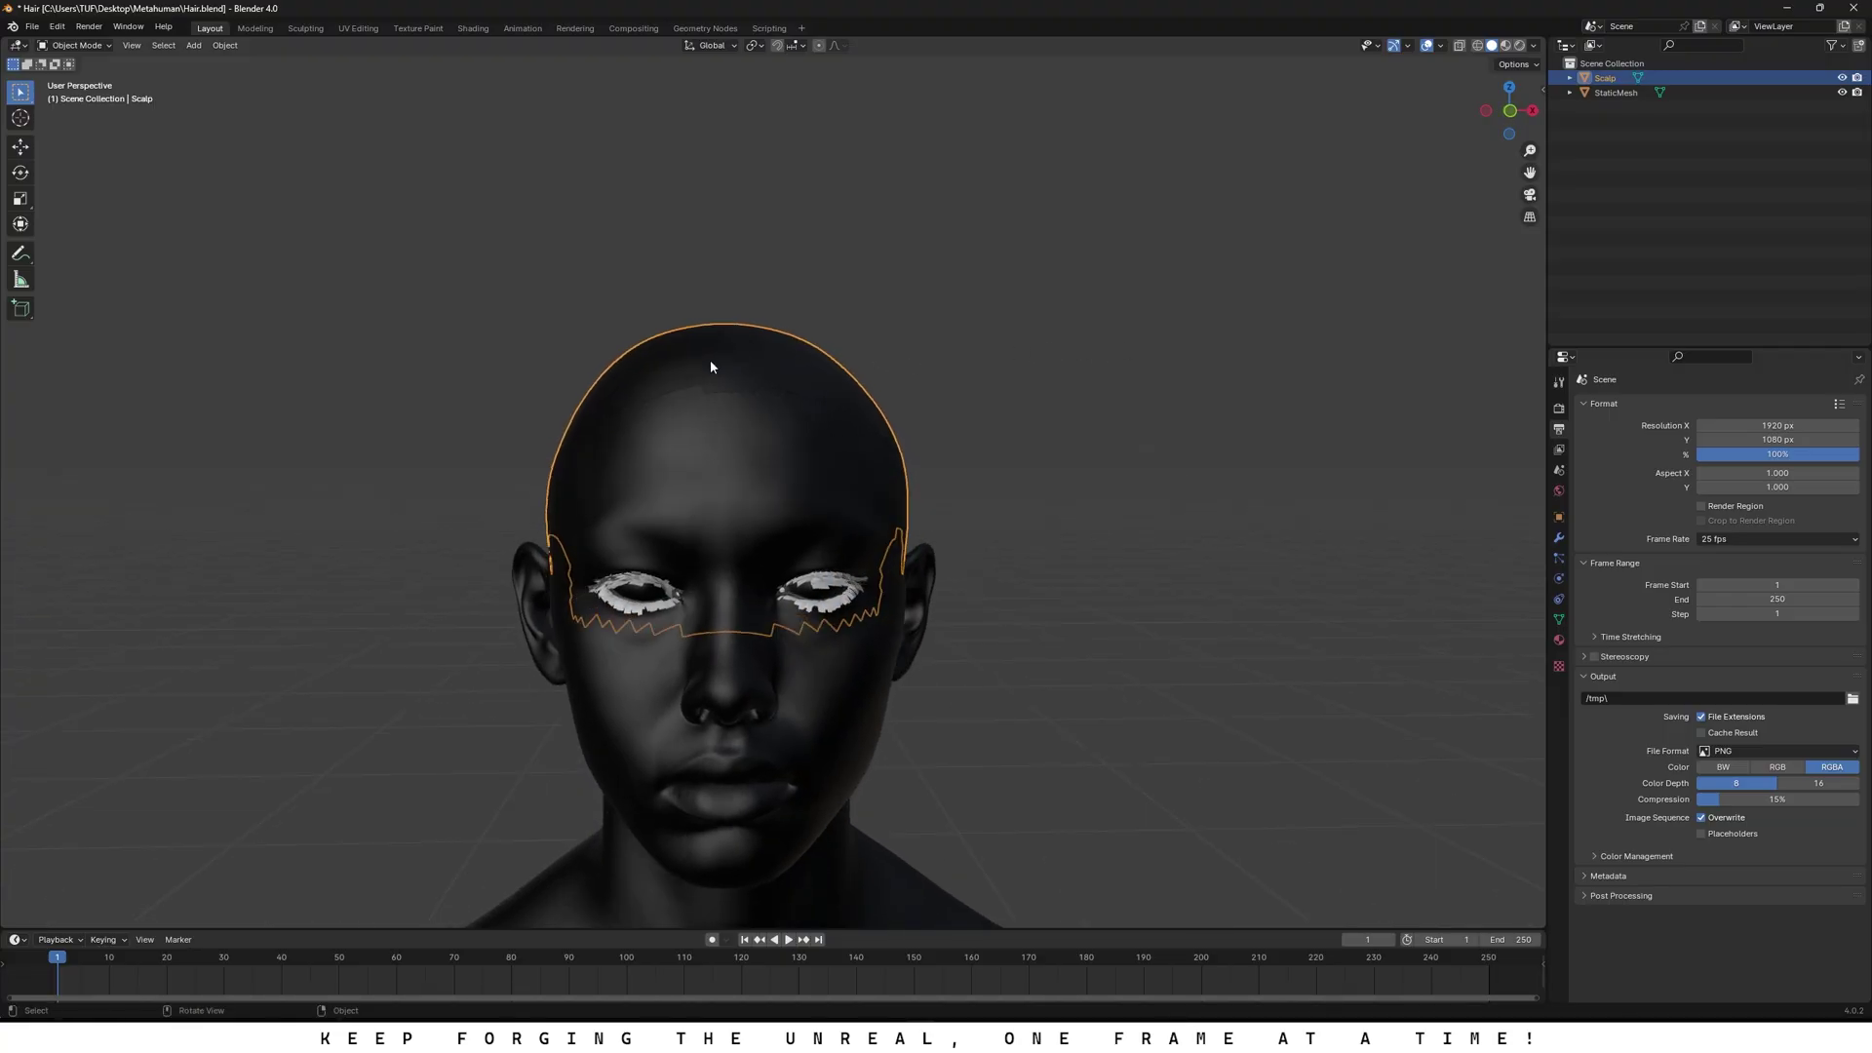
Step: Unwrap the UVs of the whole Scalp mesh in Edit Mode, clear the selection and return to Object Mode
left_click(83, 46)
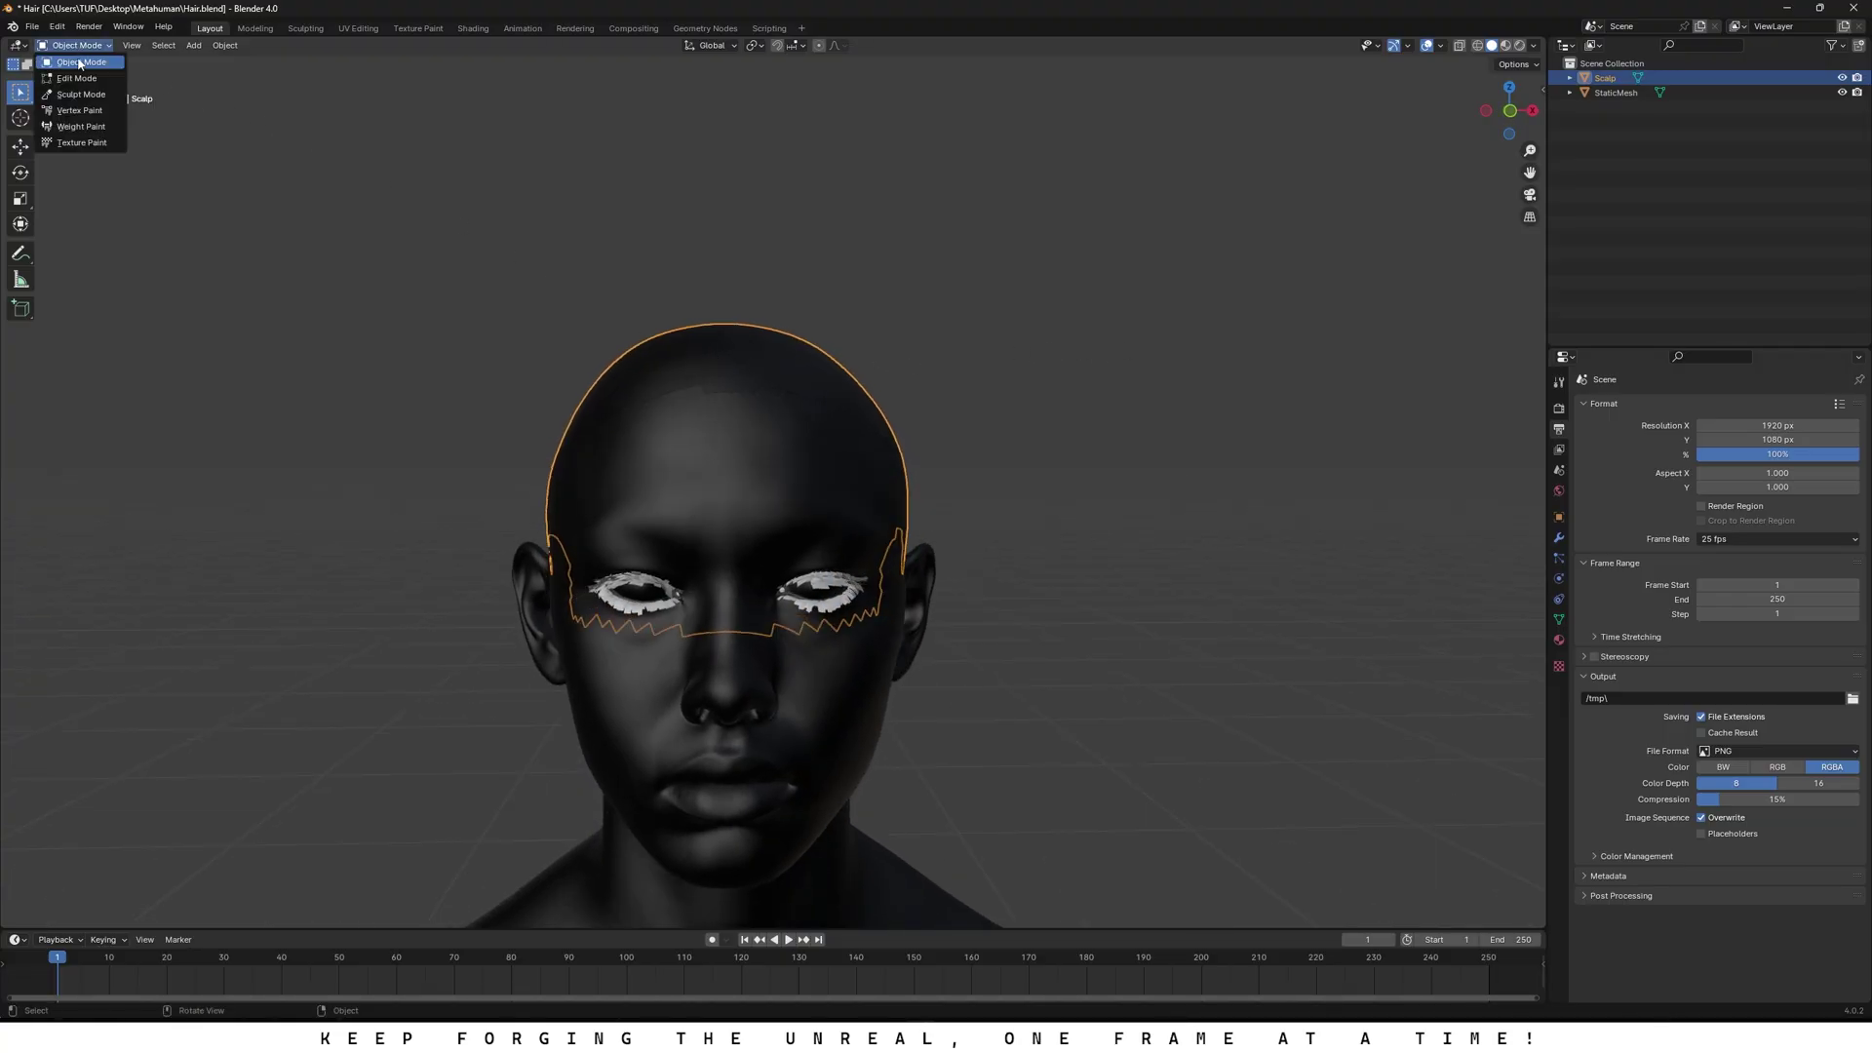
left_click(96, 73)
mouse_move(322, 218)
right_mouse_down("ctrl")
mouse_move(1211, 543)
mouse_move(123, 119)
right_mouse_up("ctrl")
key("a")
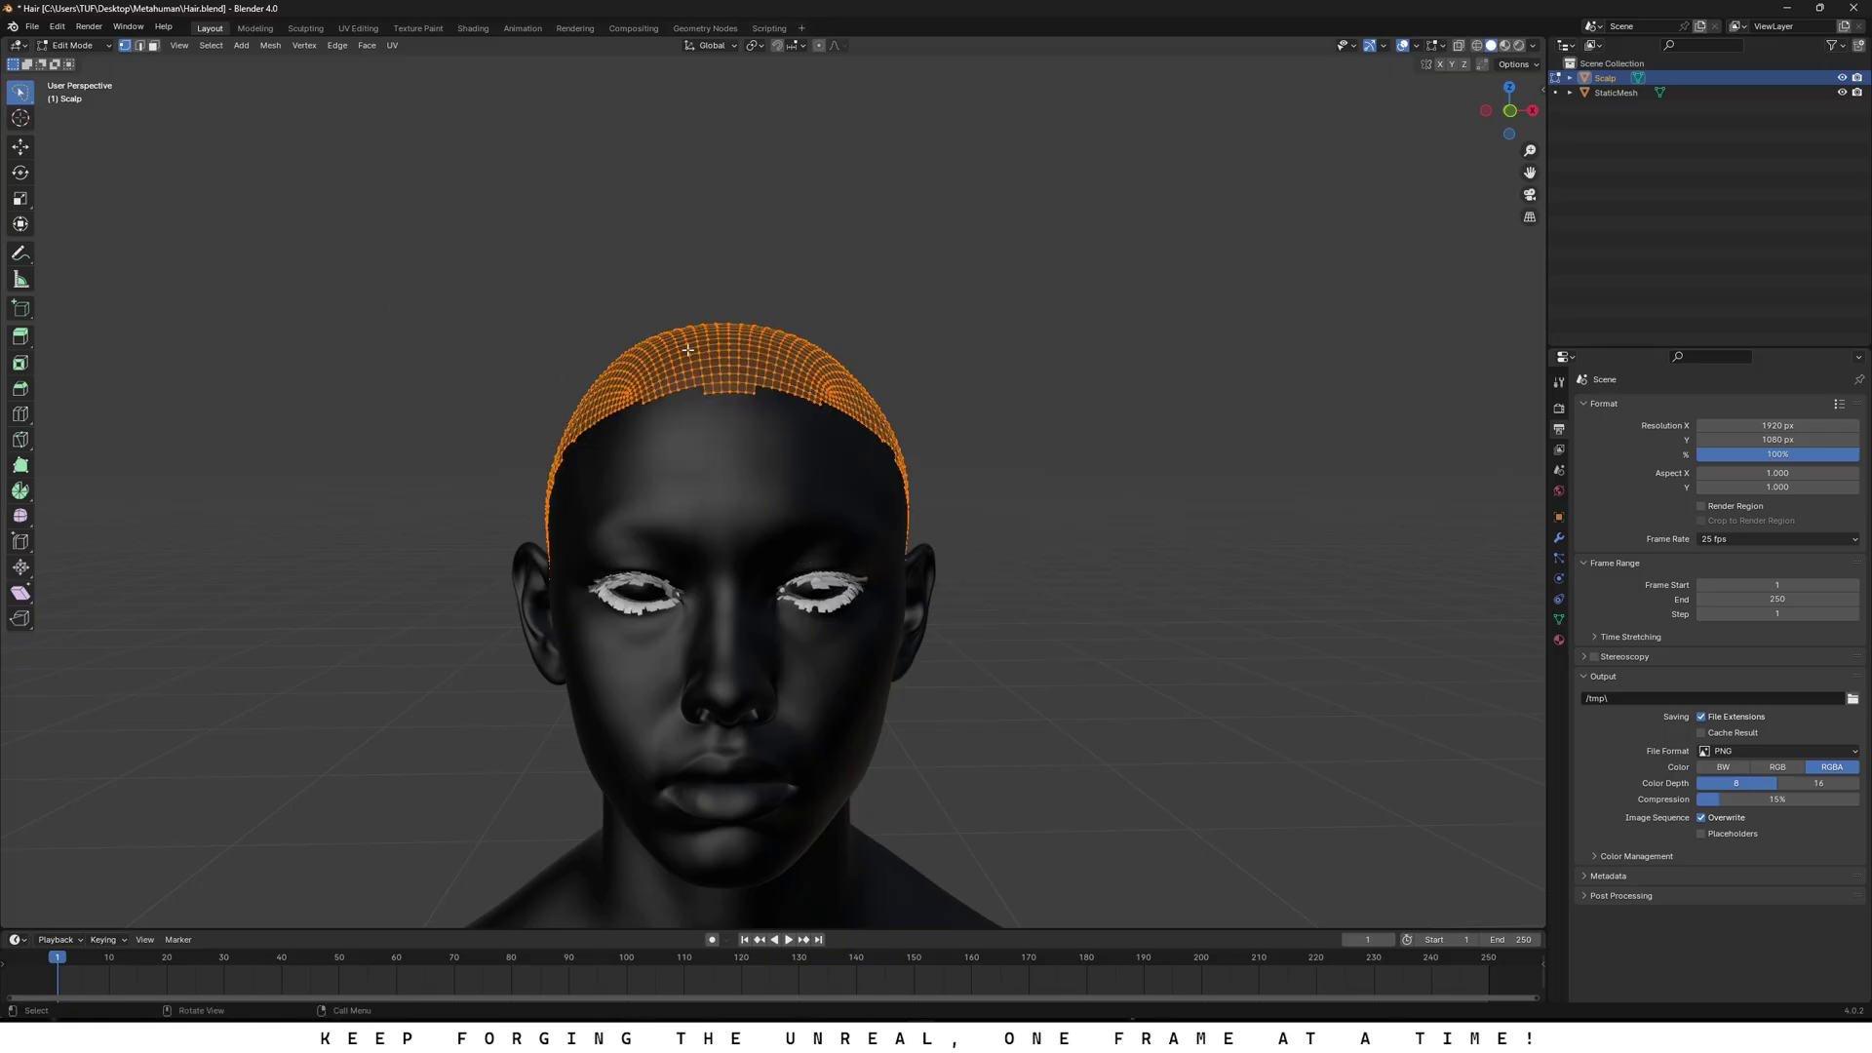
key("u")
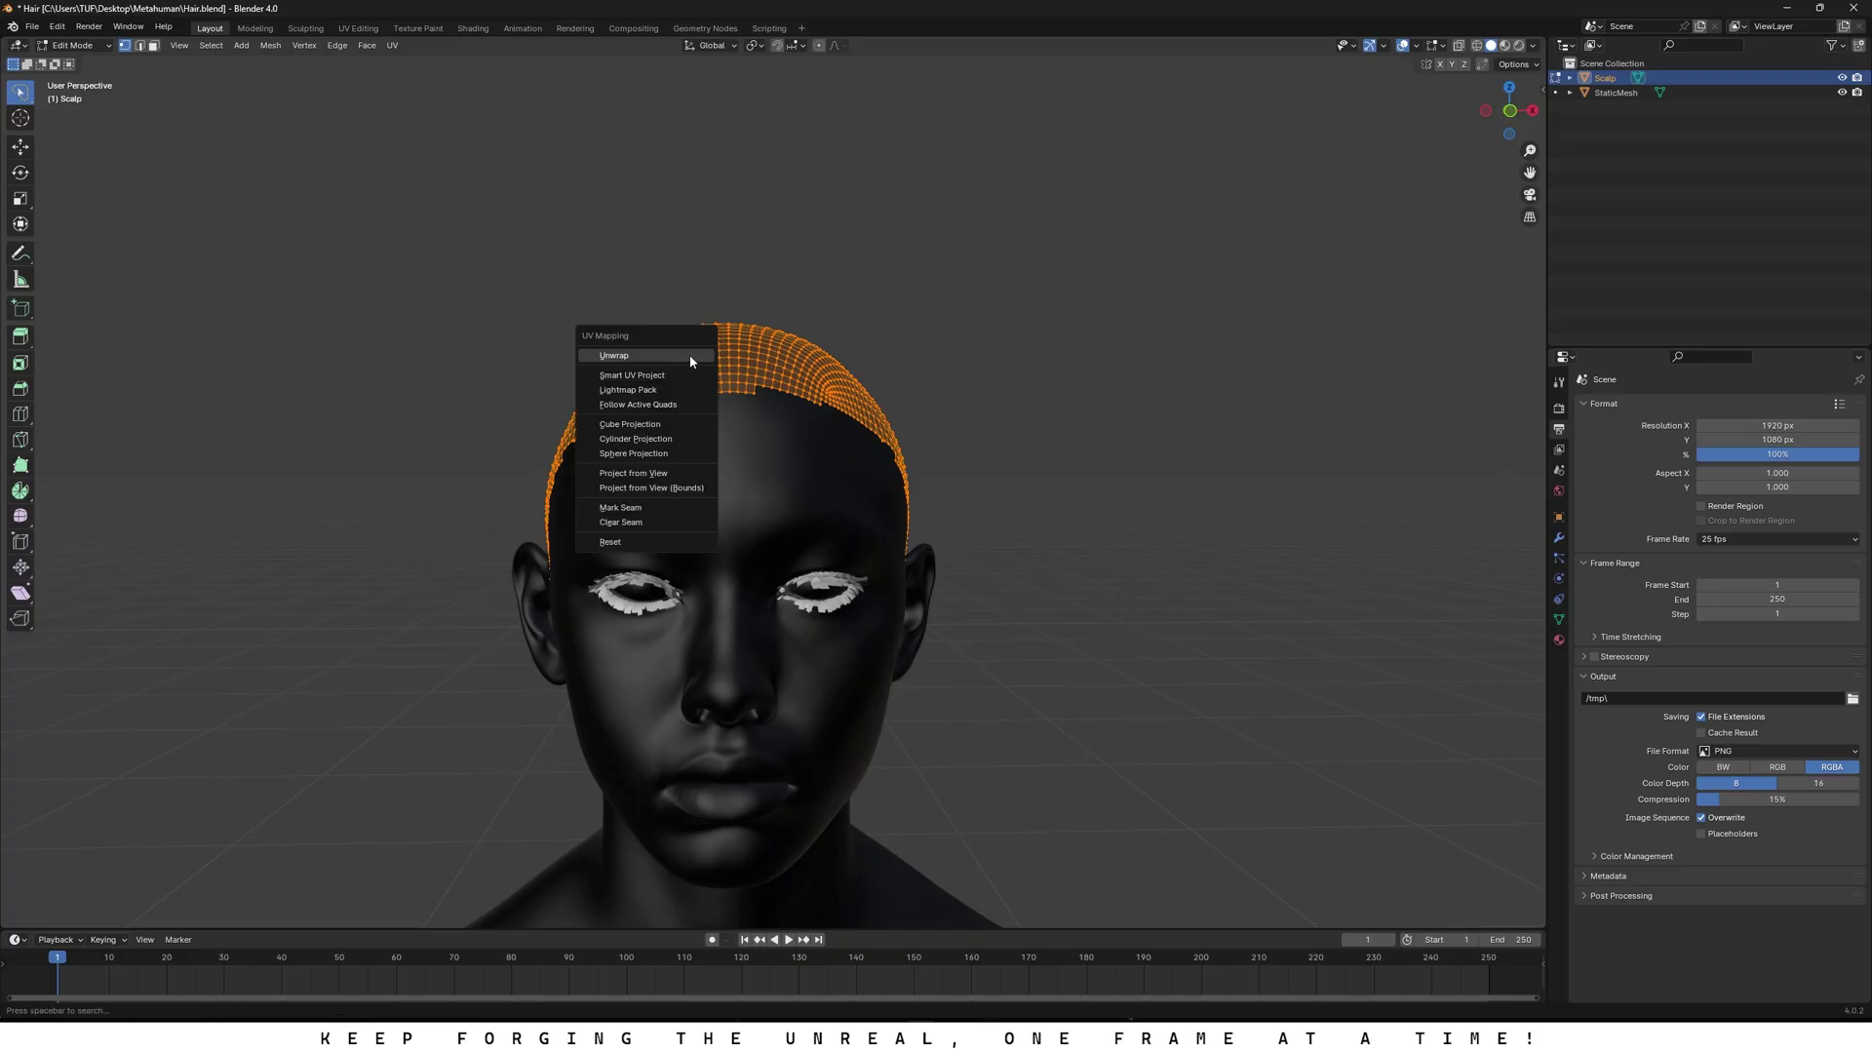
left_click(608, 359)
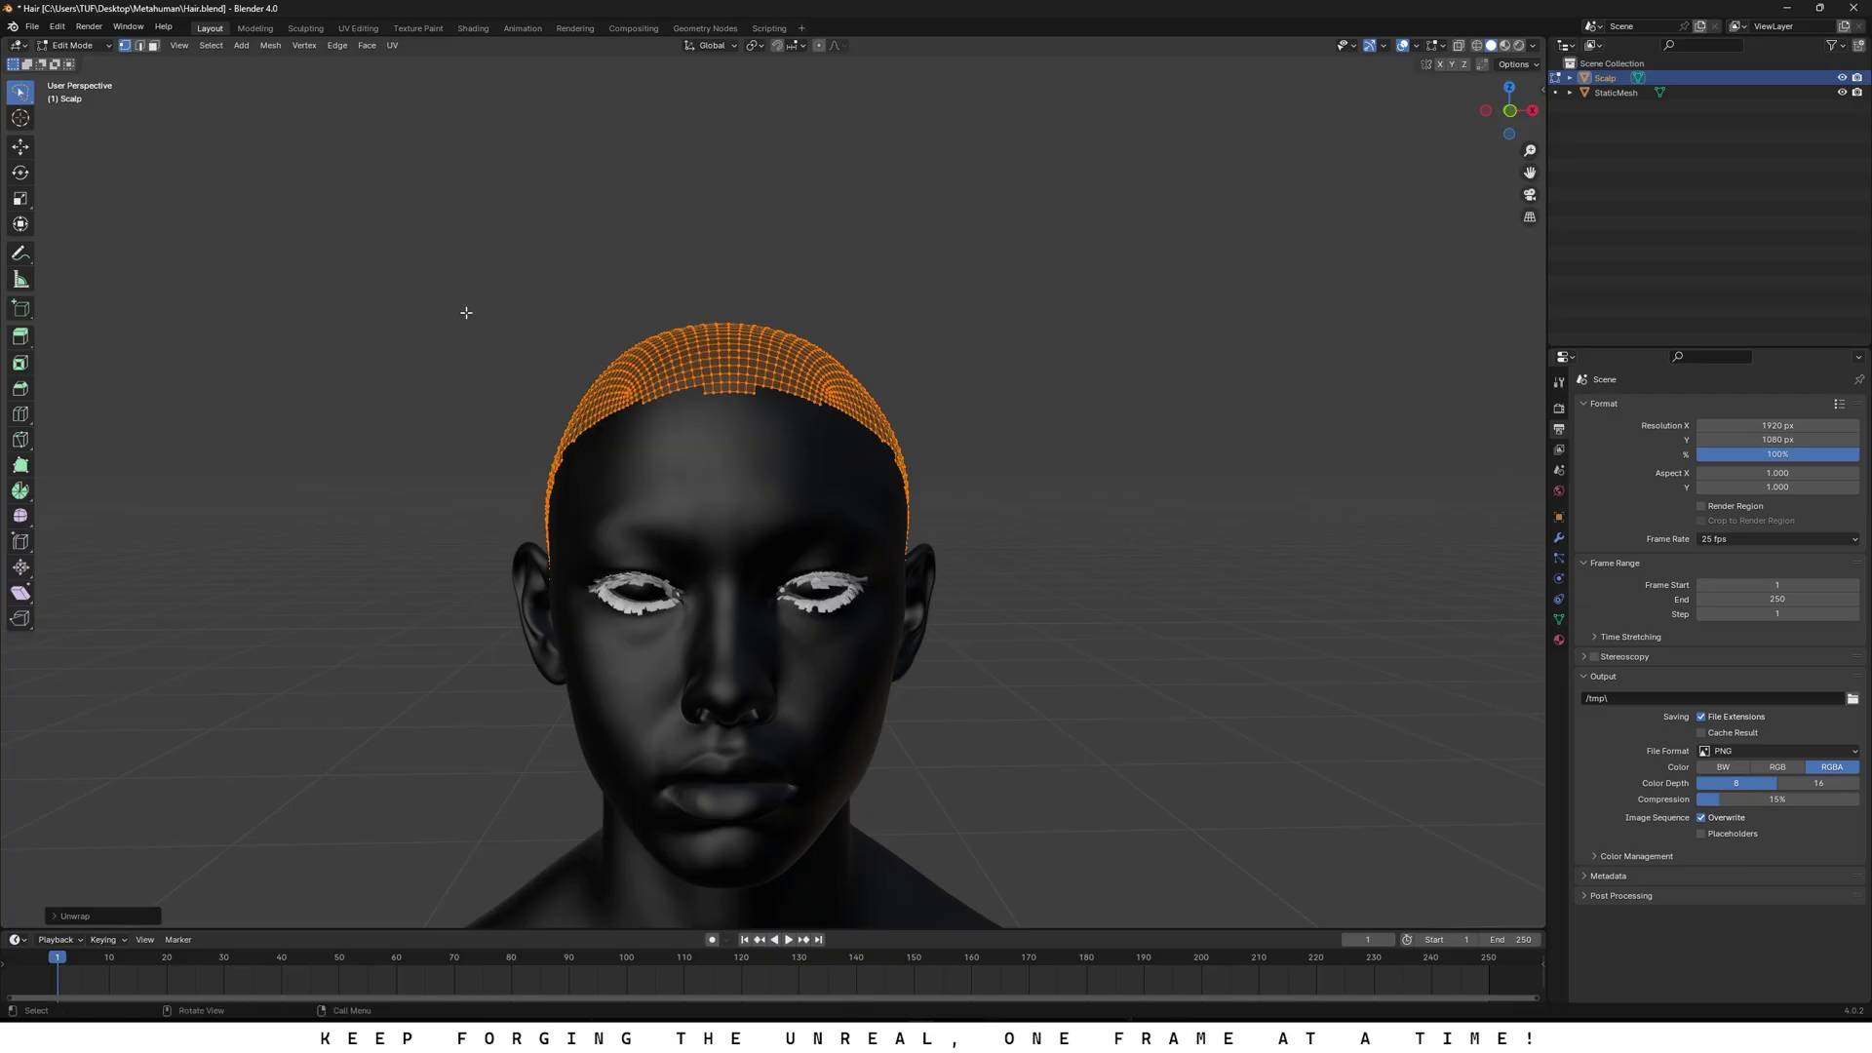
left_click(367, 262)
left_click(76, 45)
left_click(74, 64)
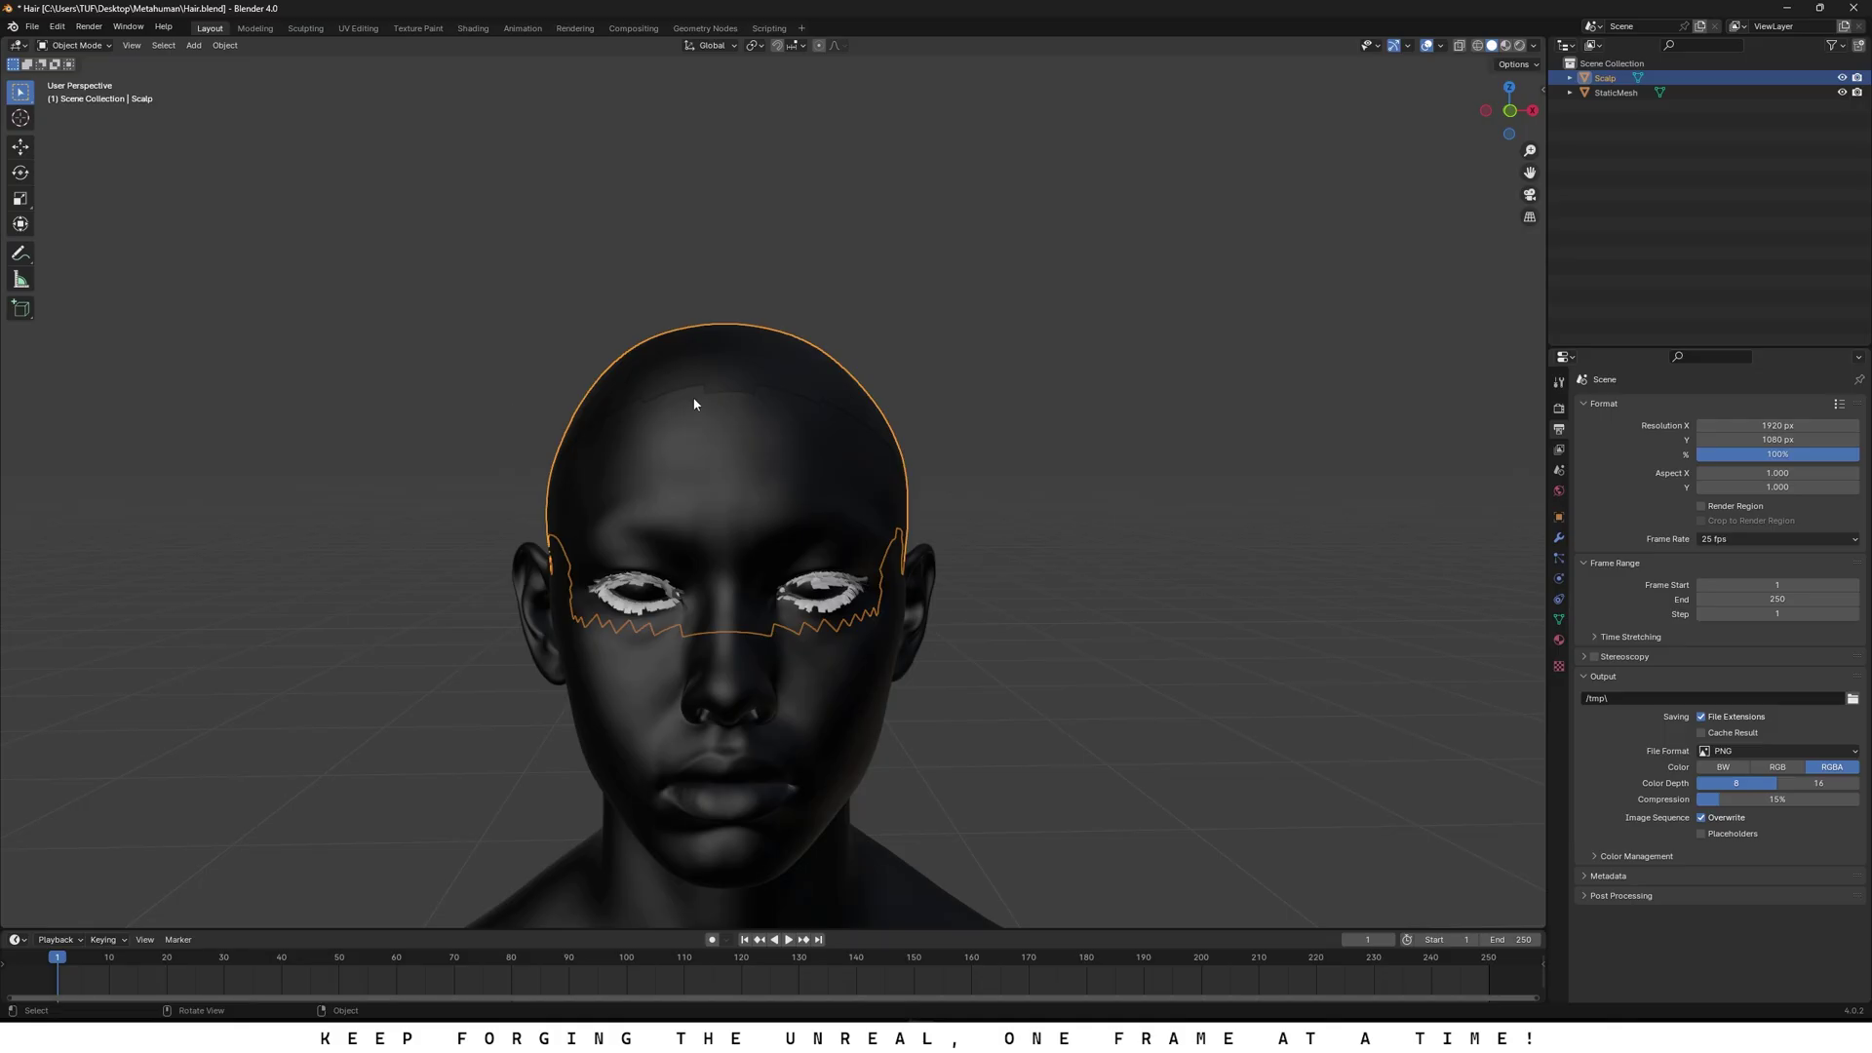
Step: Add an Empty Hair curves object to the Scalp and rename it Back_Hair
left_click(194, 45)
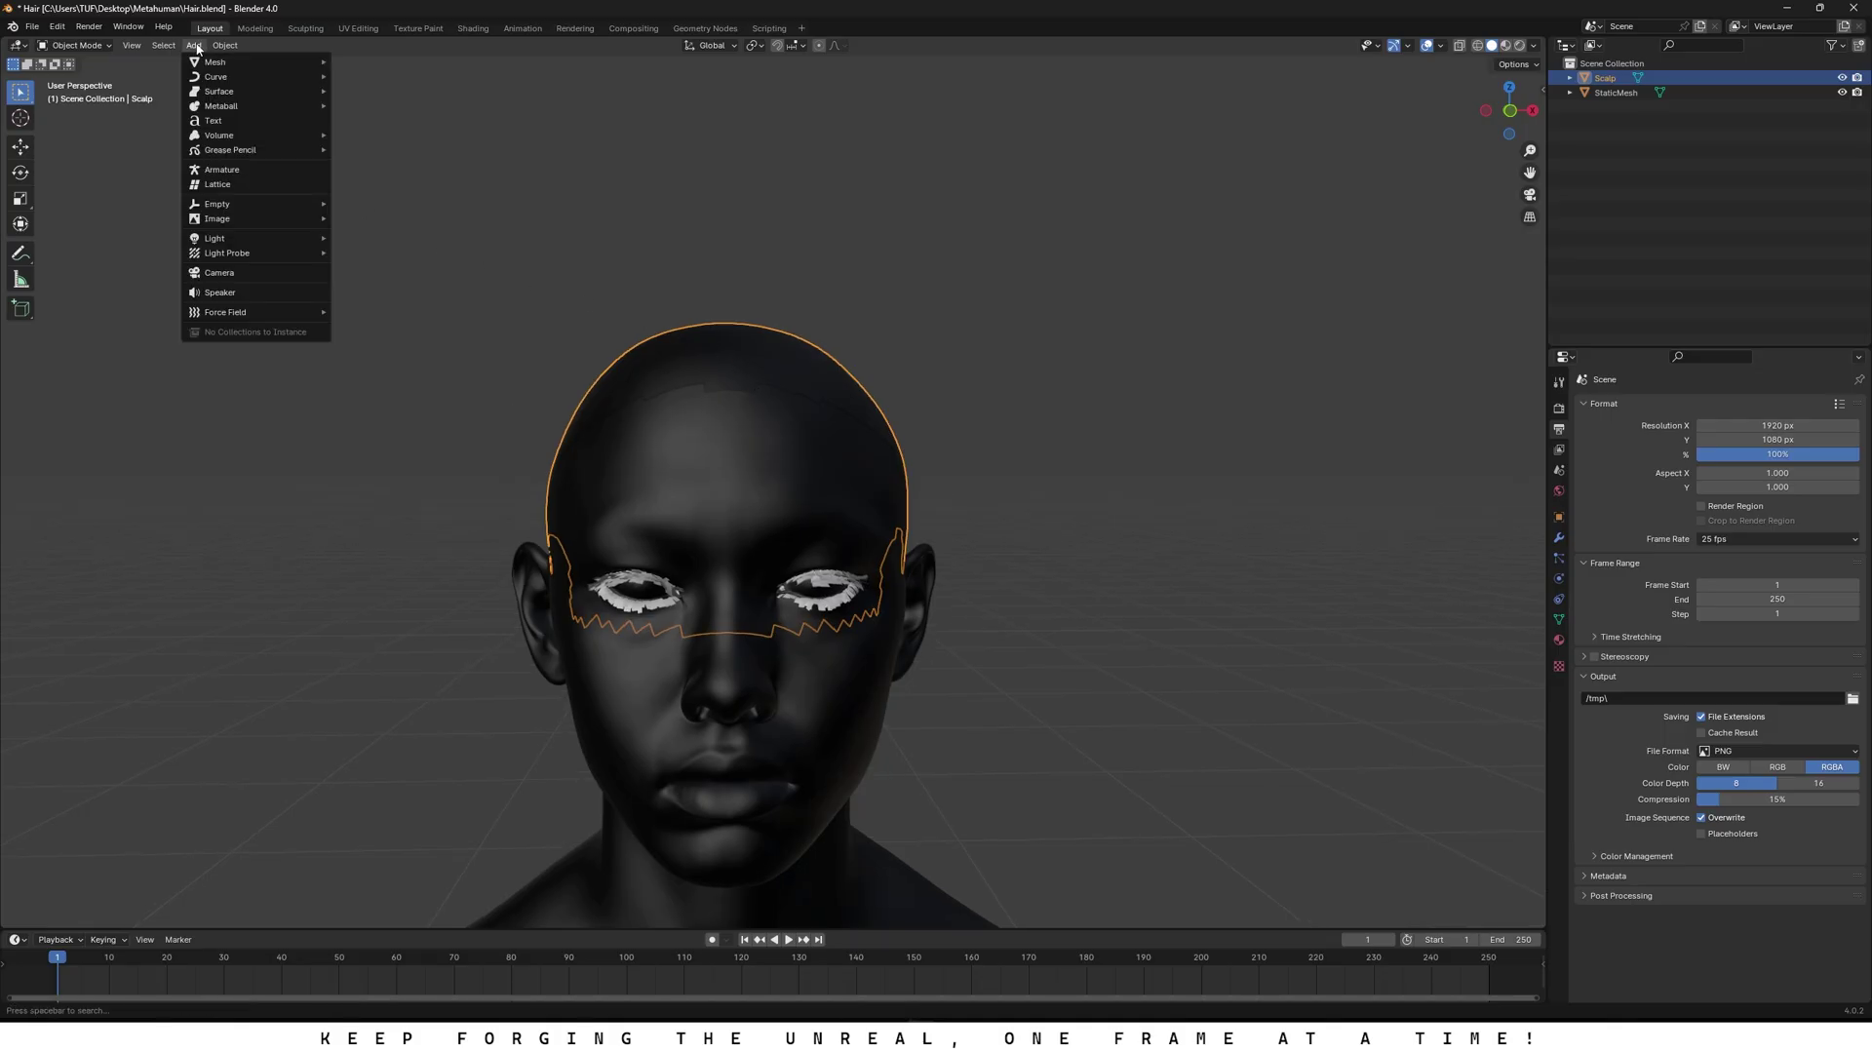
mouse_move(226, 78)
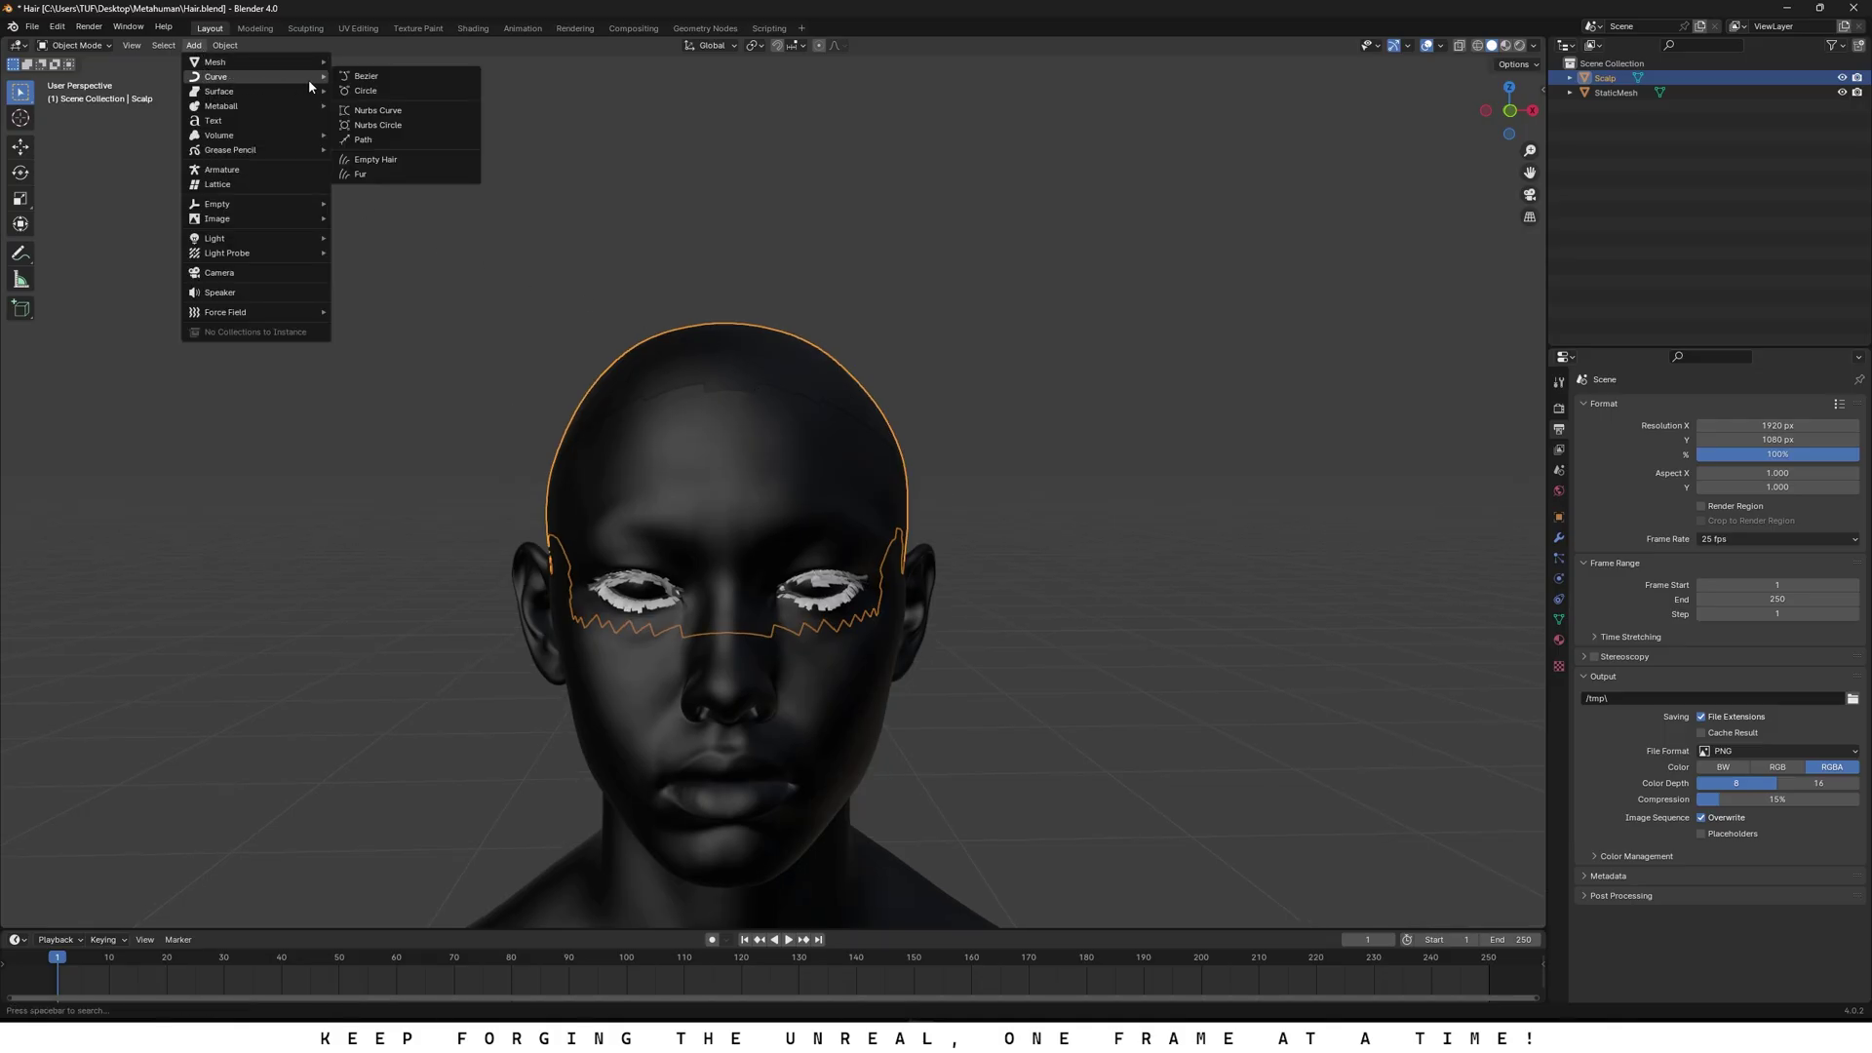
left_click(389, 160)
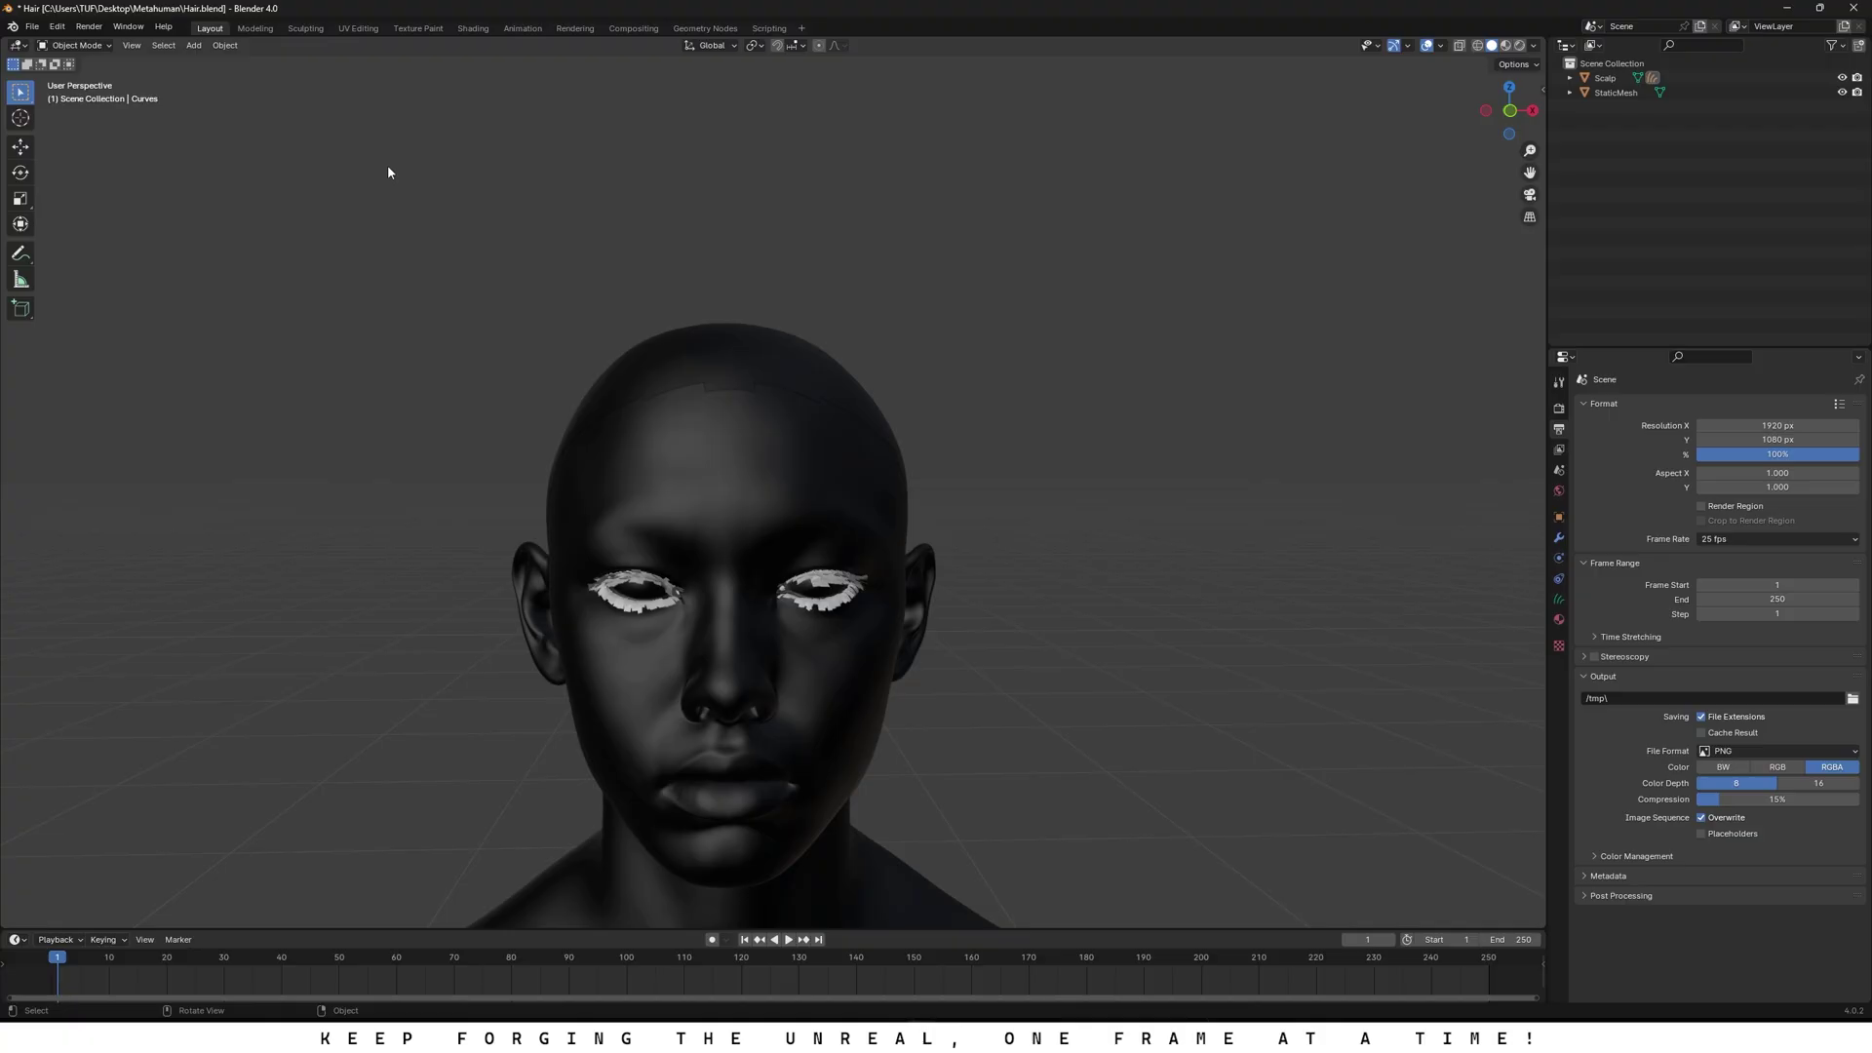
left_click(1569, 78)
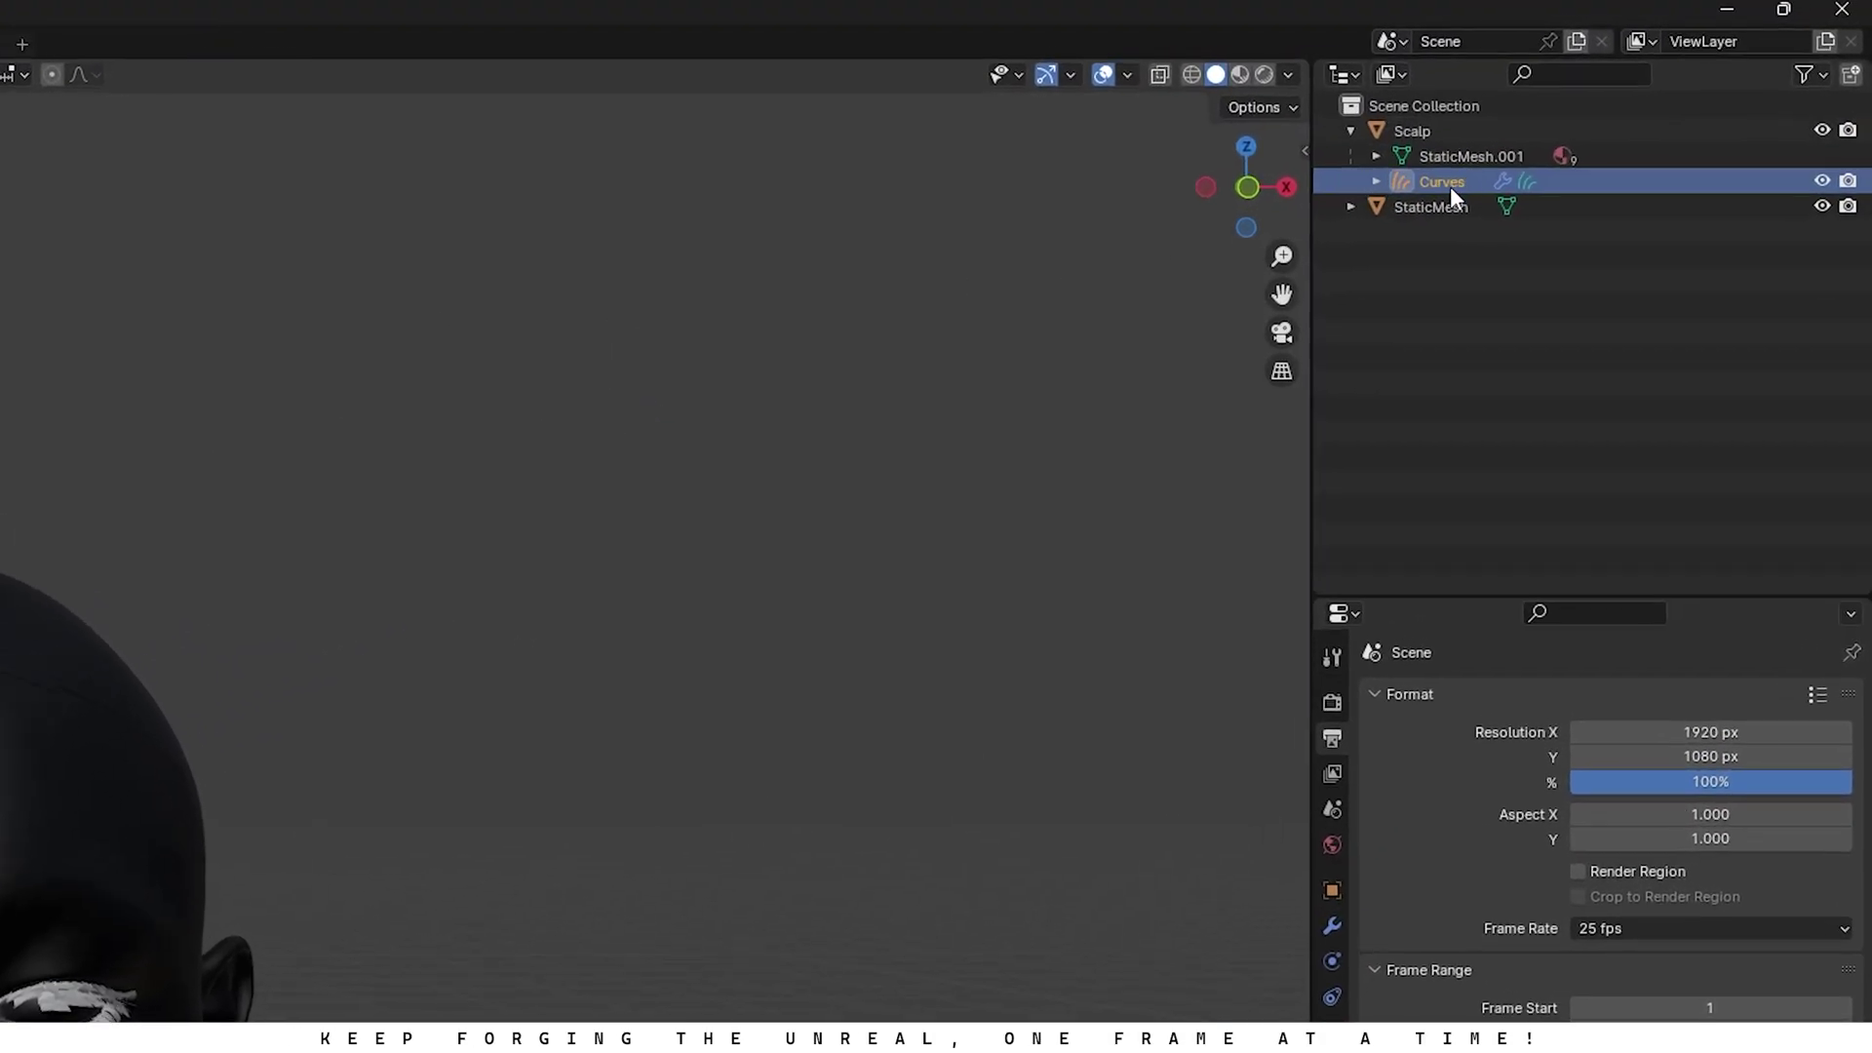
double_click(1460, 183)
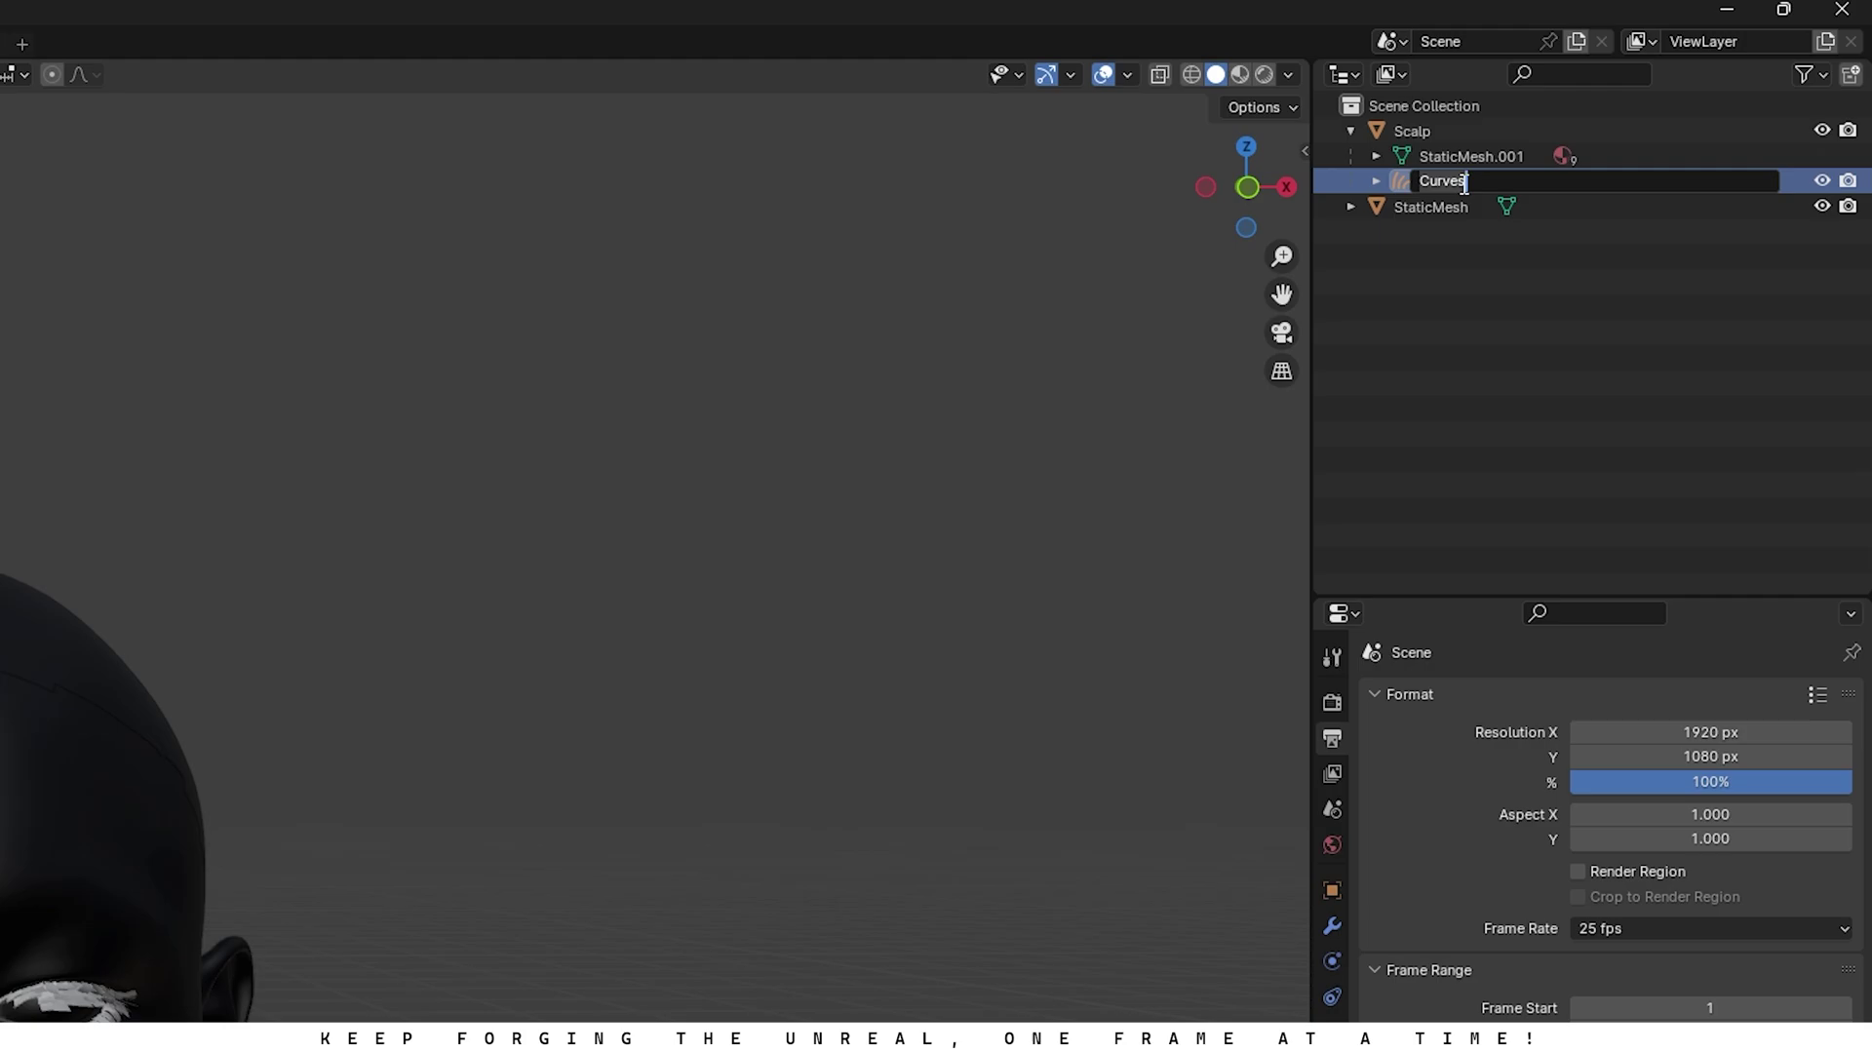
type("Hack_Hair")
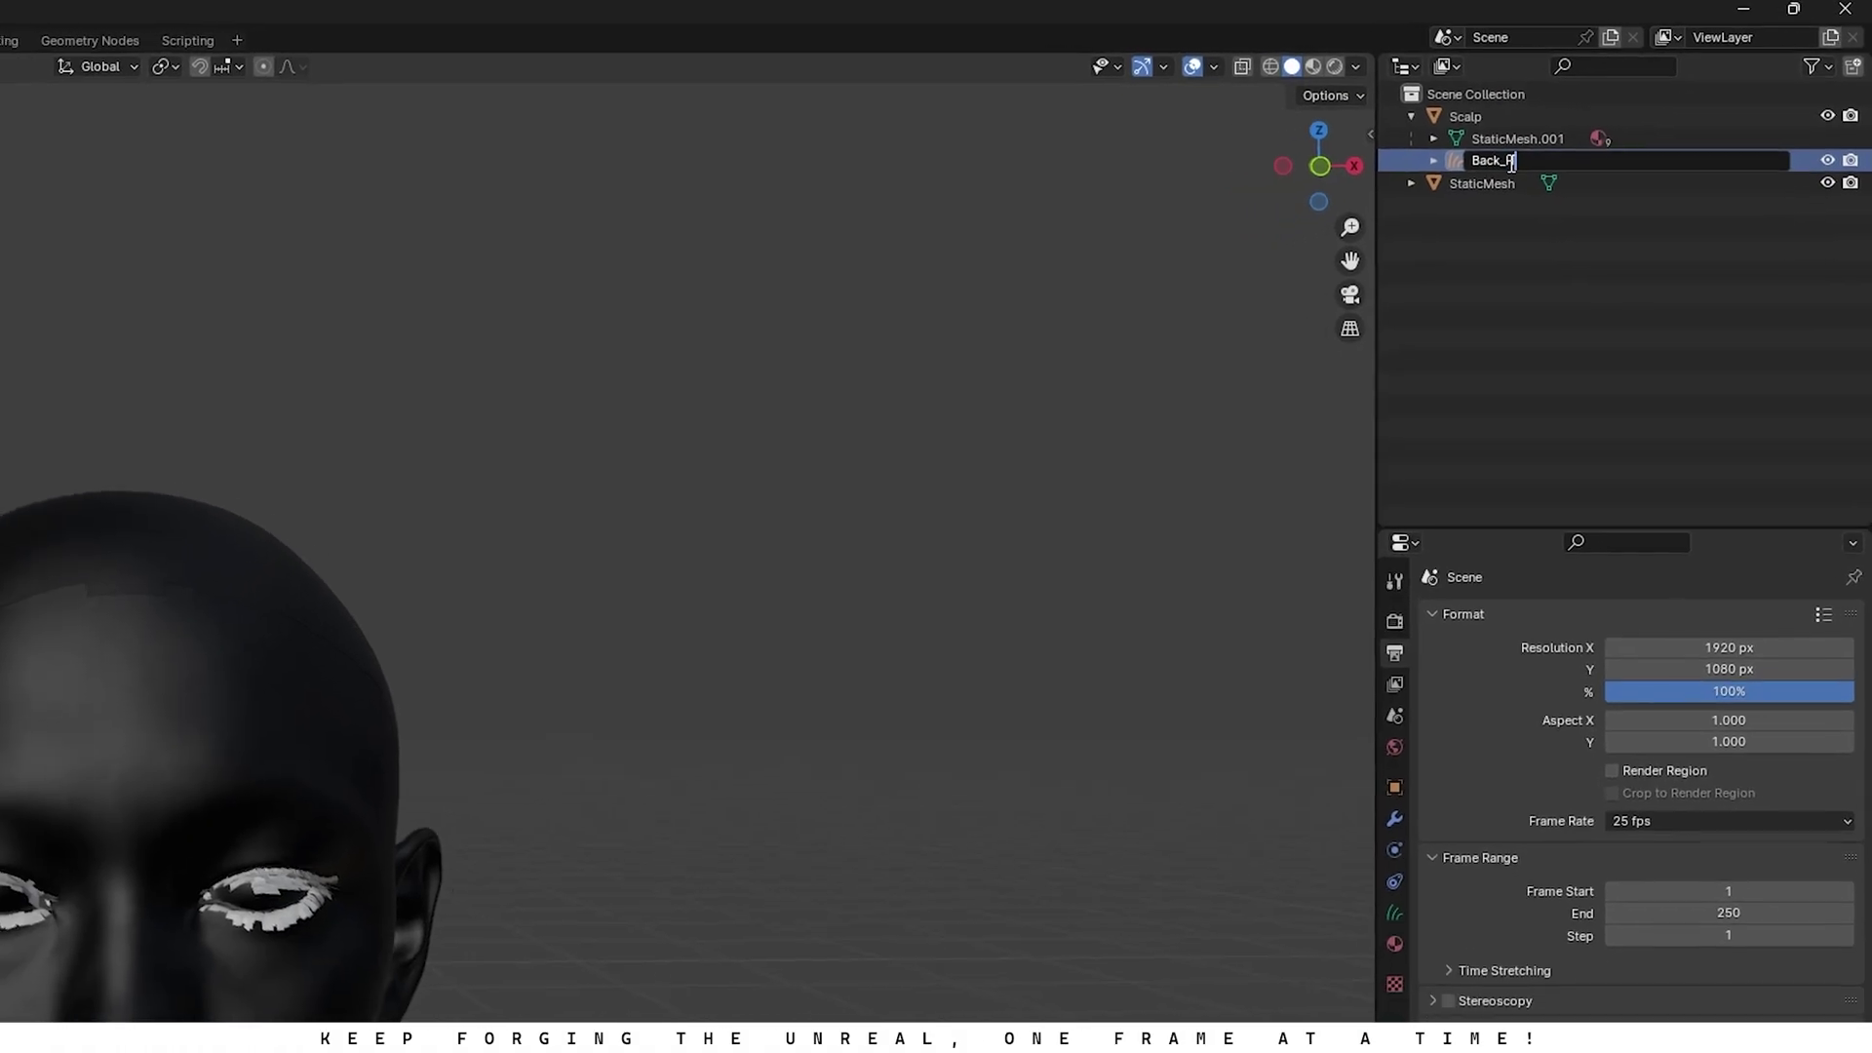
key("Return")
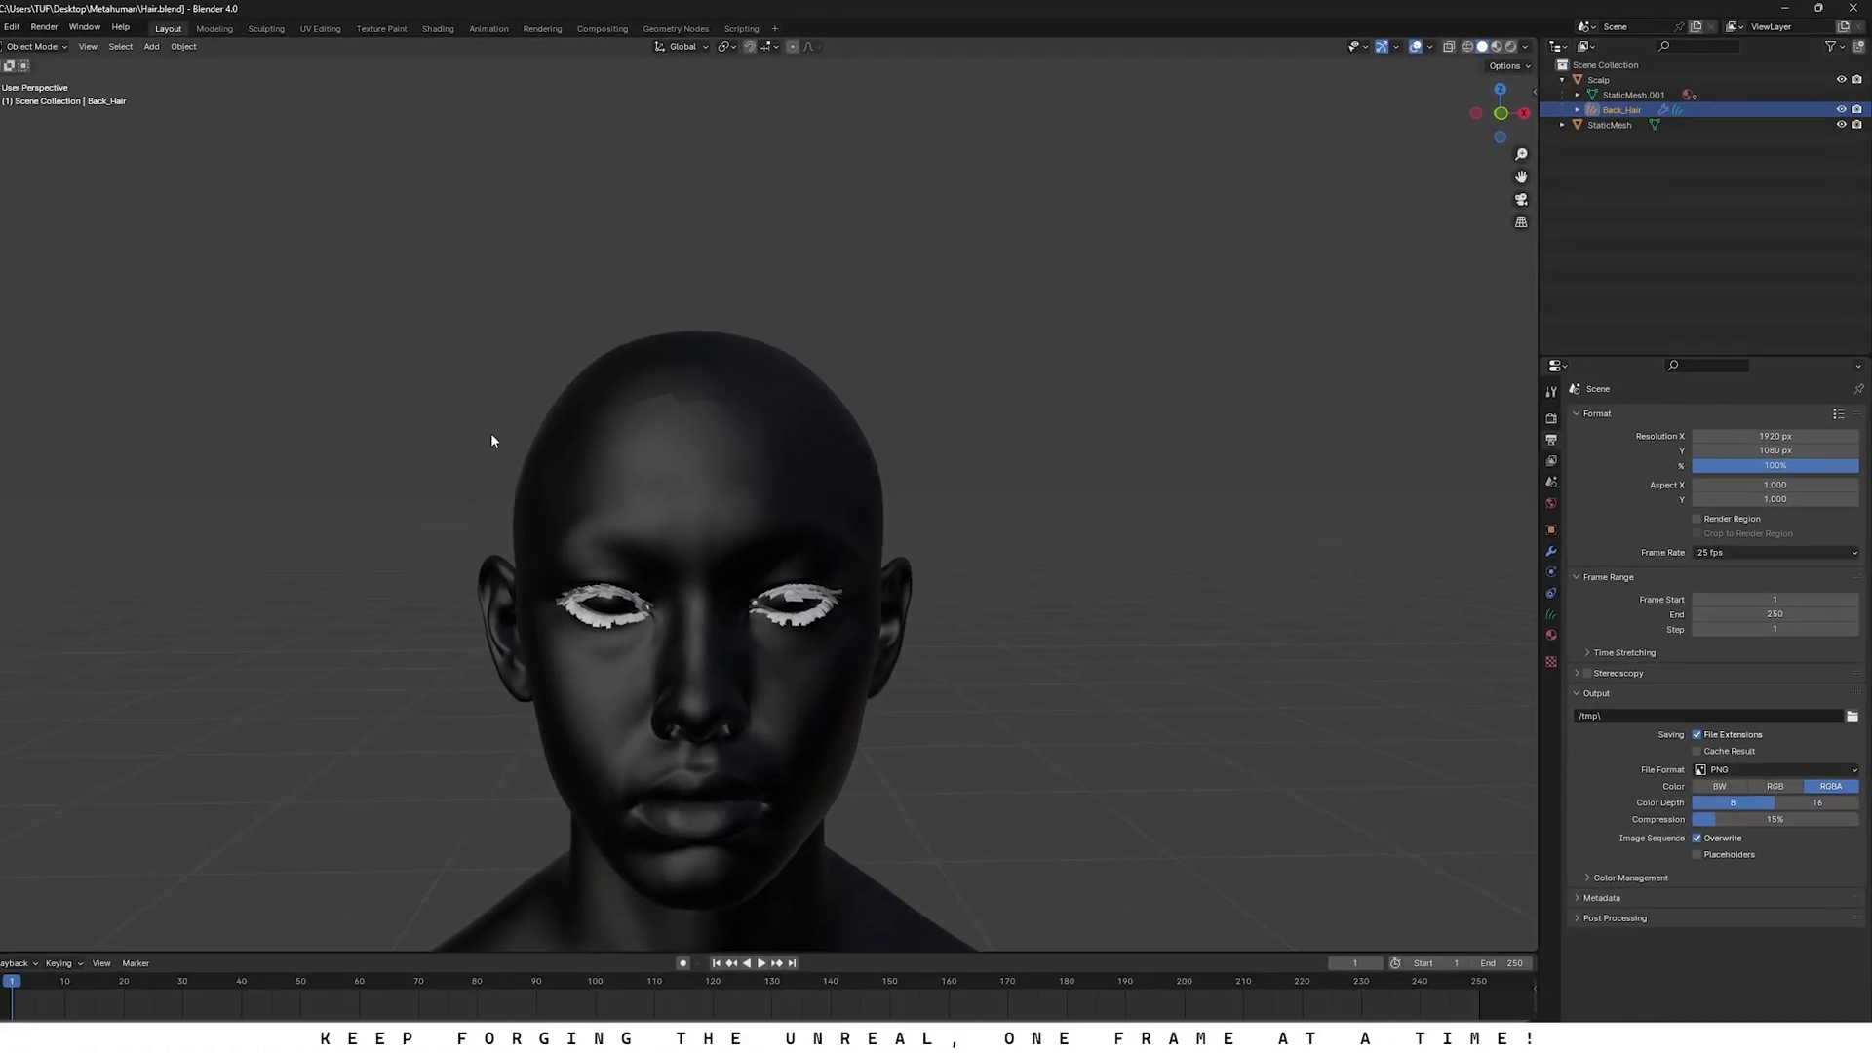
middle_click_drag(491, 438, 414, 320)
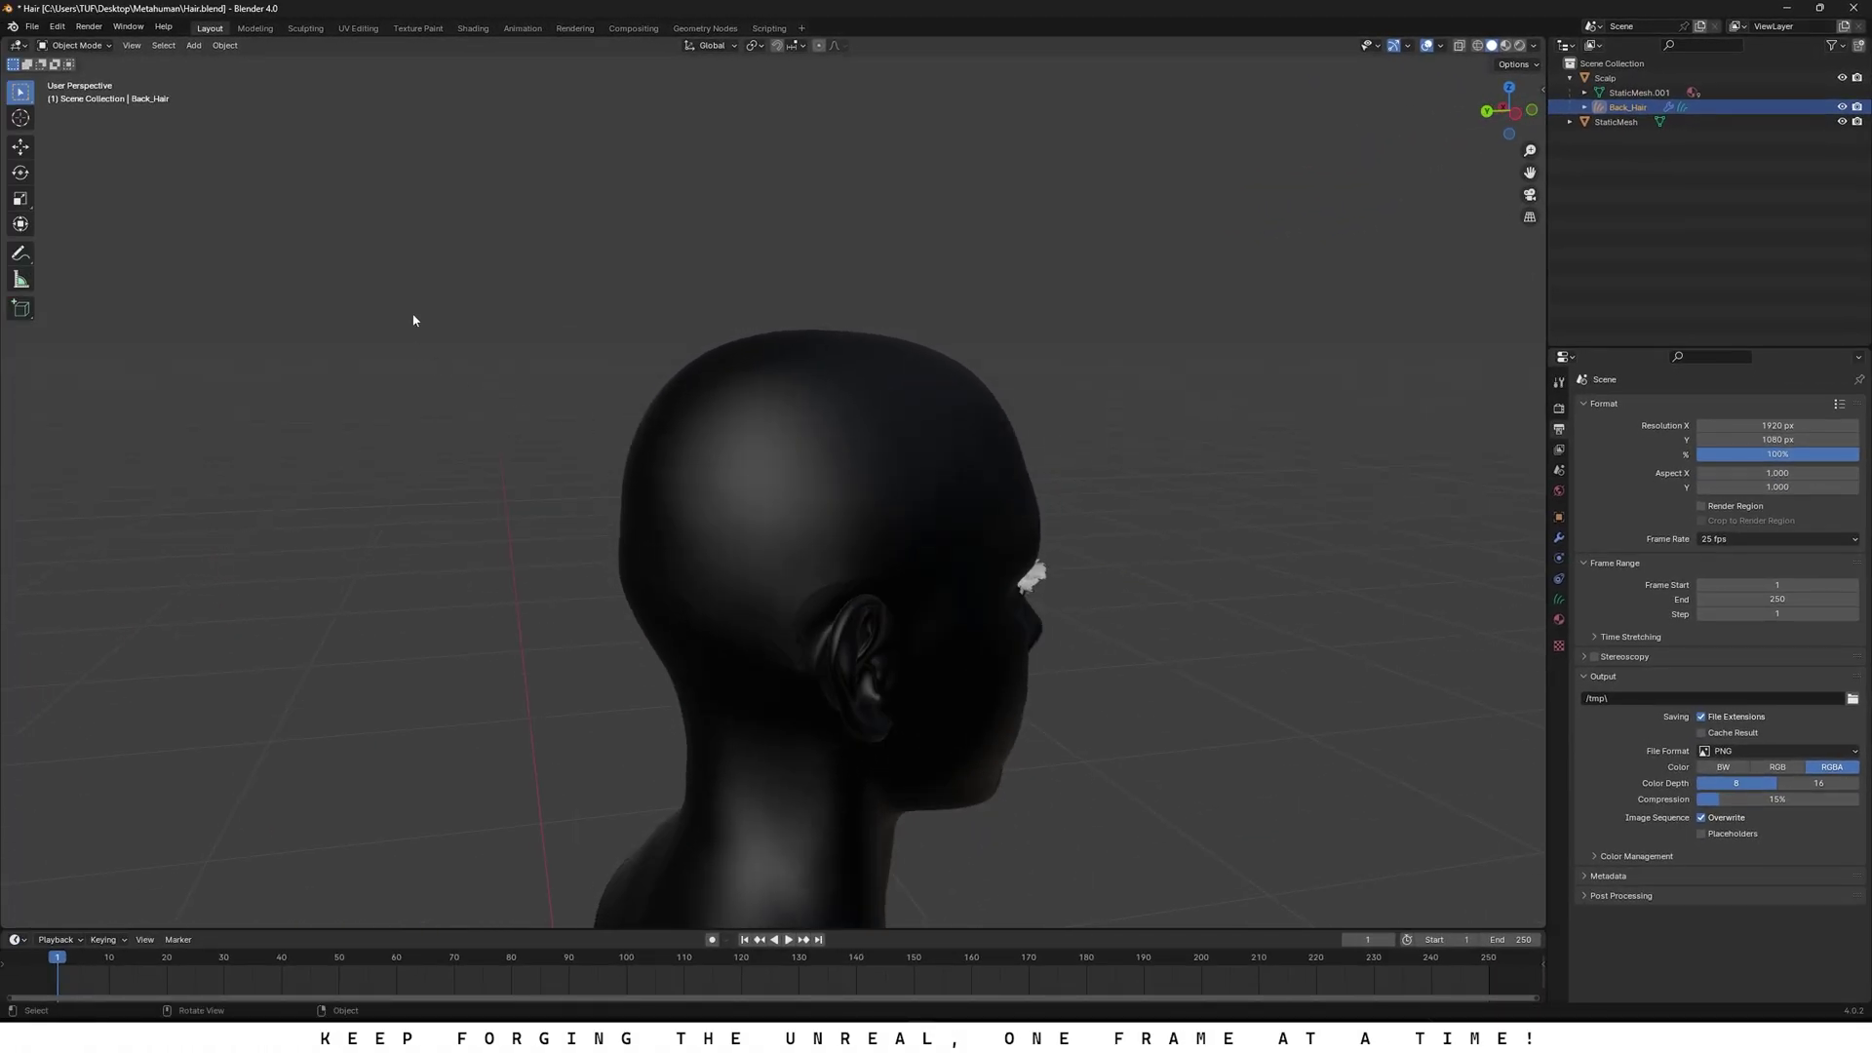
left_click(76, 47)
left_click(81, 97)
mouse_move(836, 444)
middle_mouse_down()
mouse_move(780, 433)
mouse_move(741, 380)
mouse_move(688, 404)
mouse_move(1515, 397)
middle_mouse_up()
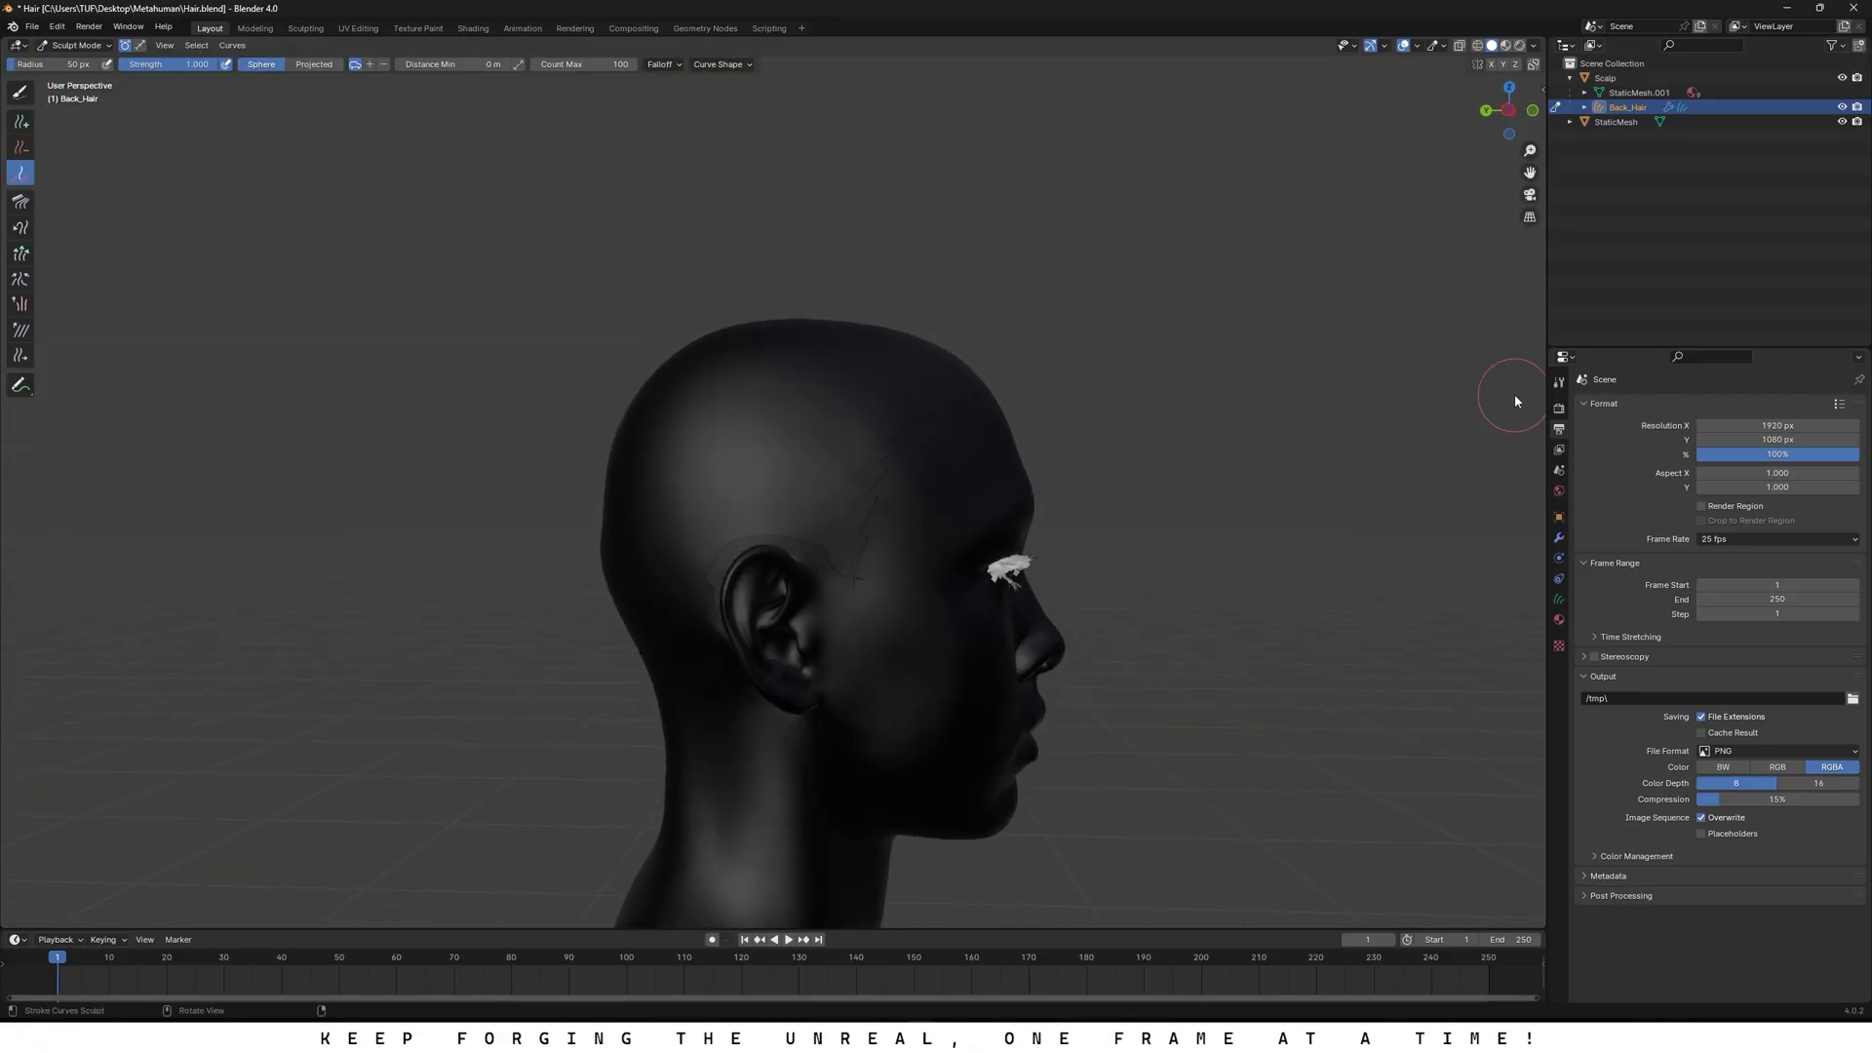
left_click(92, 46)
left_click(80, 63)
Step: Remove material slots from the Scalp until only MID_MI_Face_Eyelashes_0 is left
left_click(1559, 619)
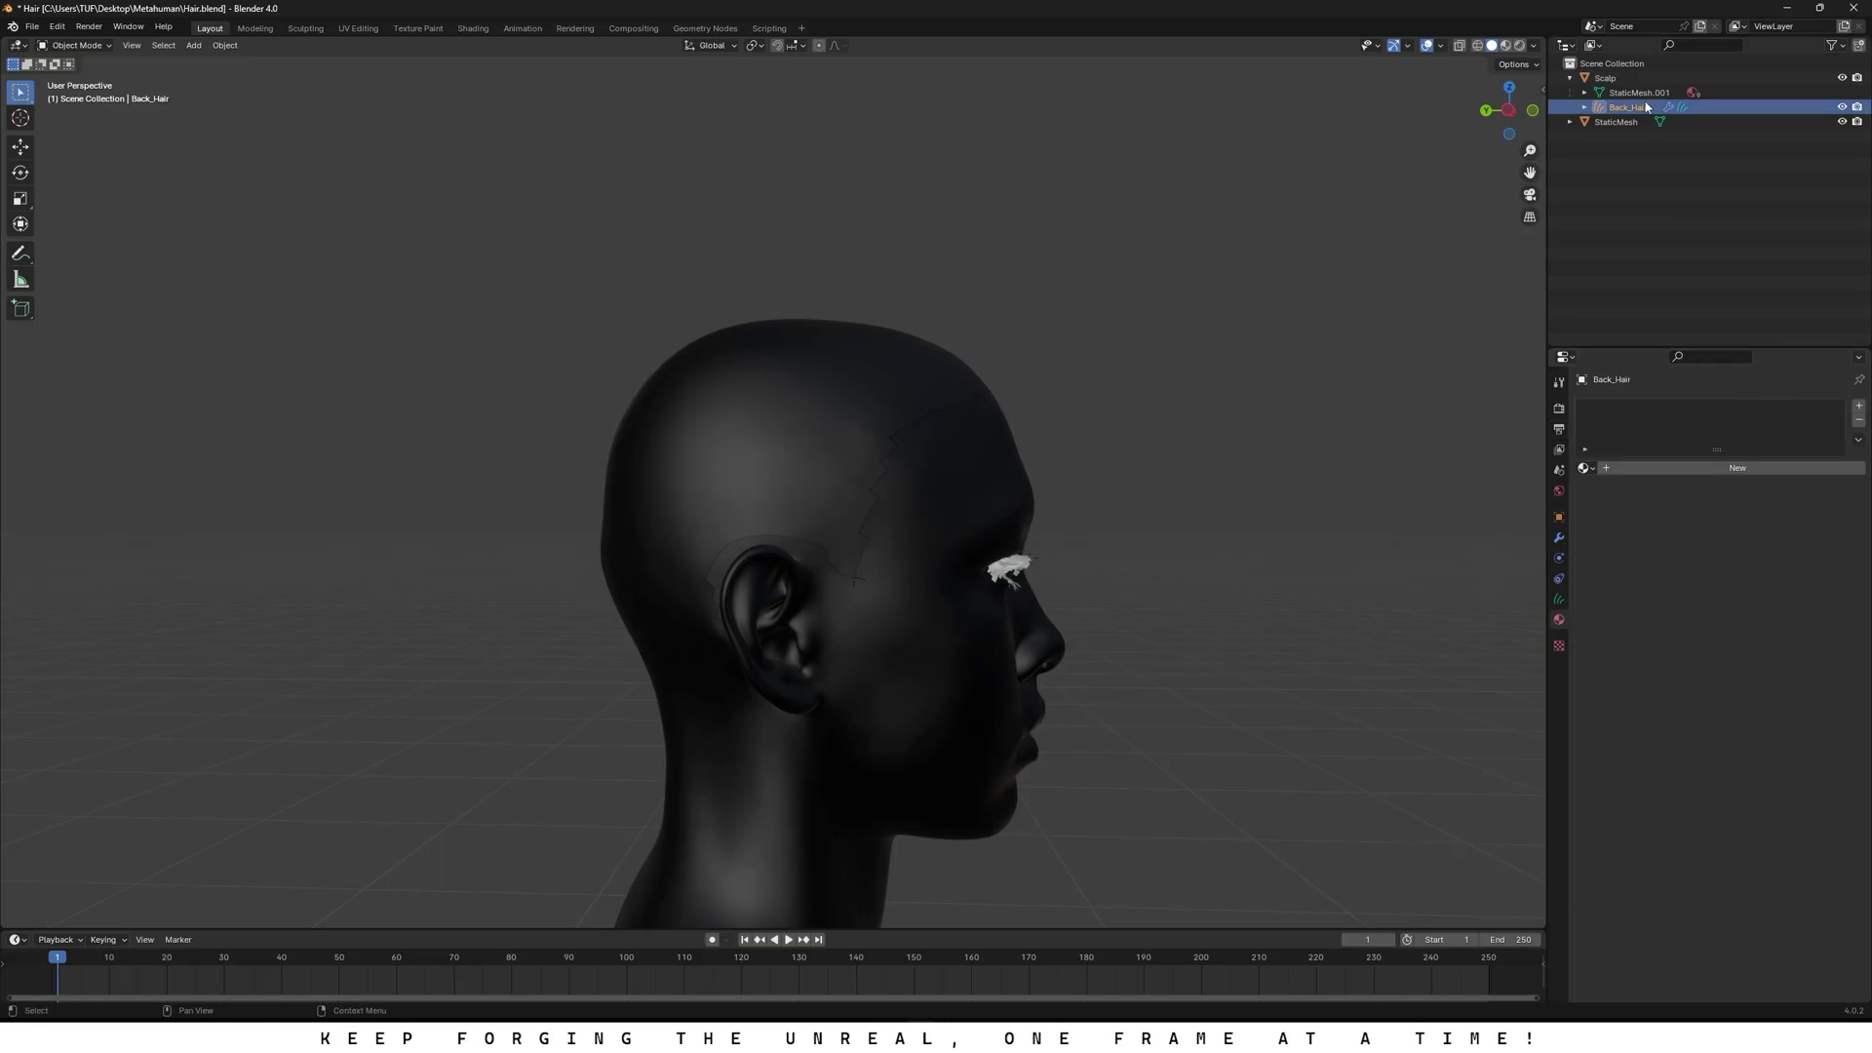
left_click(1602, 79)
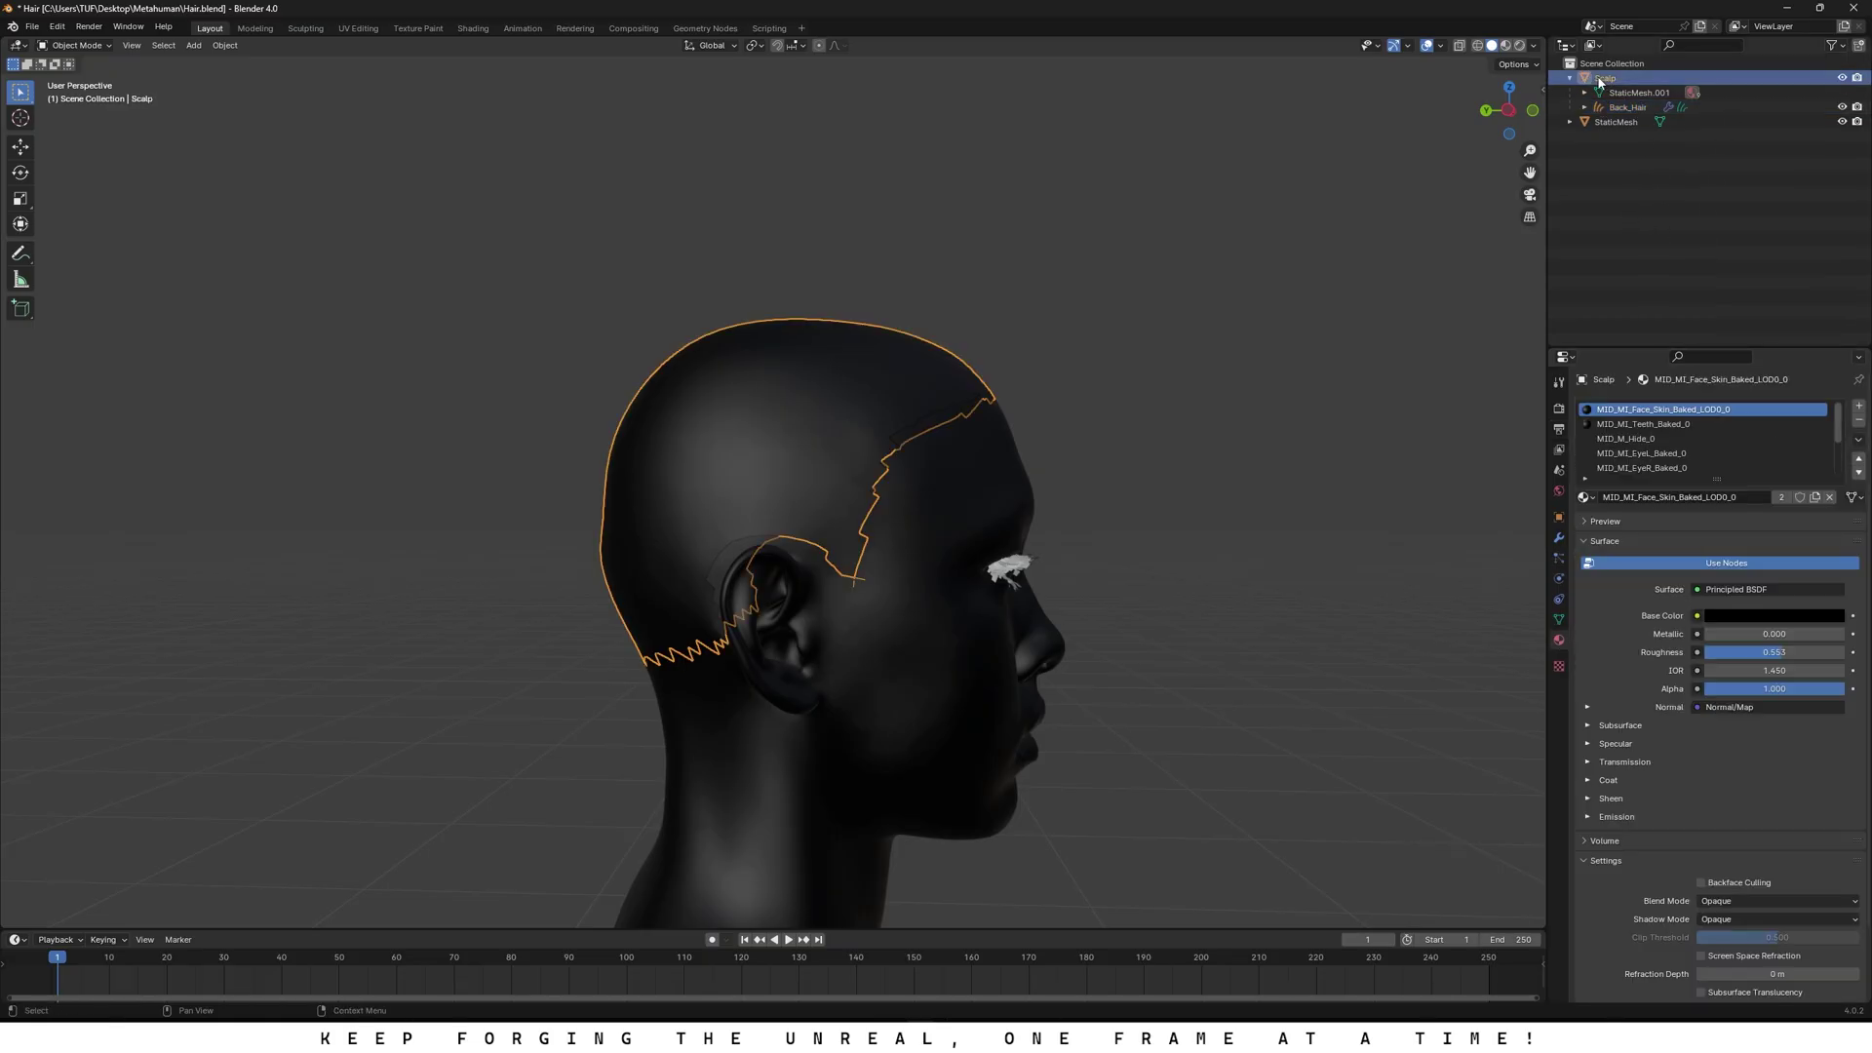
left_click(1859, 421)
left_click(1859, 421)
left_click(1859, 421)
left_click(1859, 422)
left_click(1859, 420)
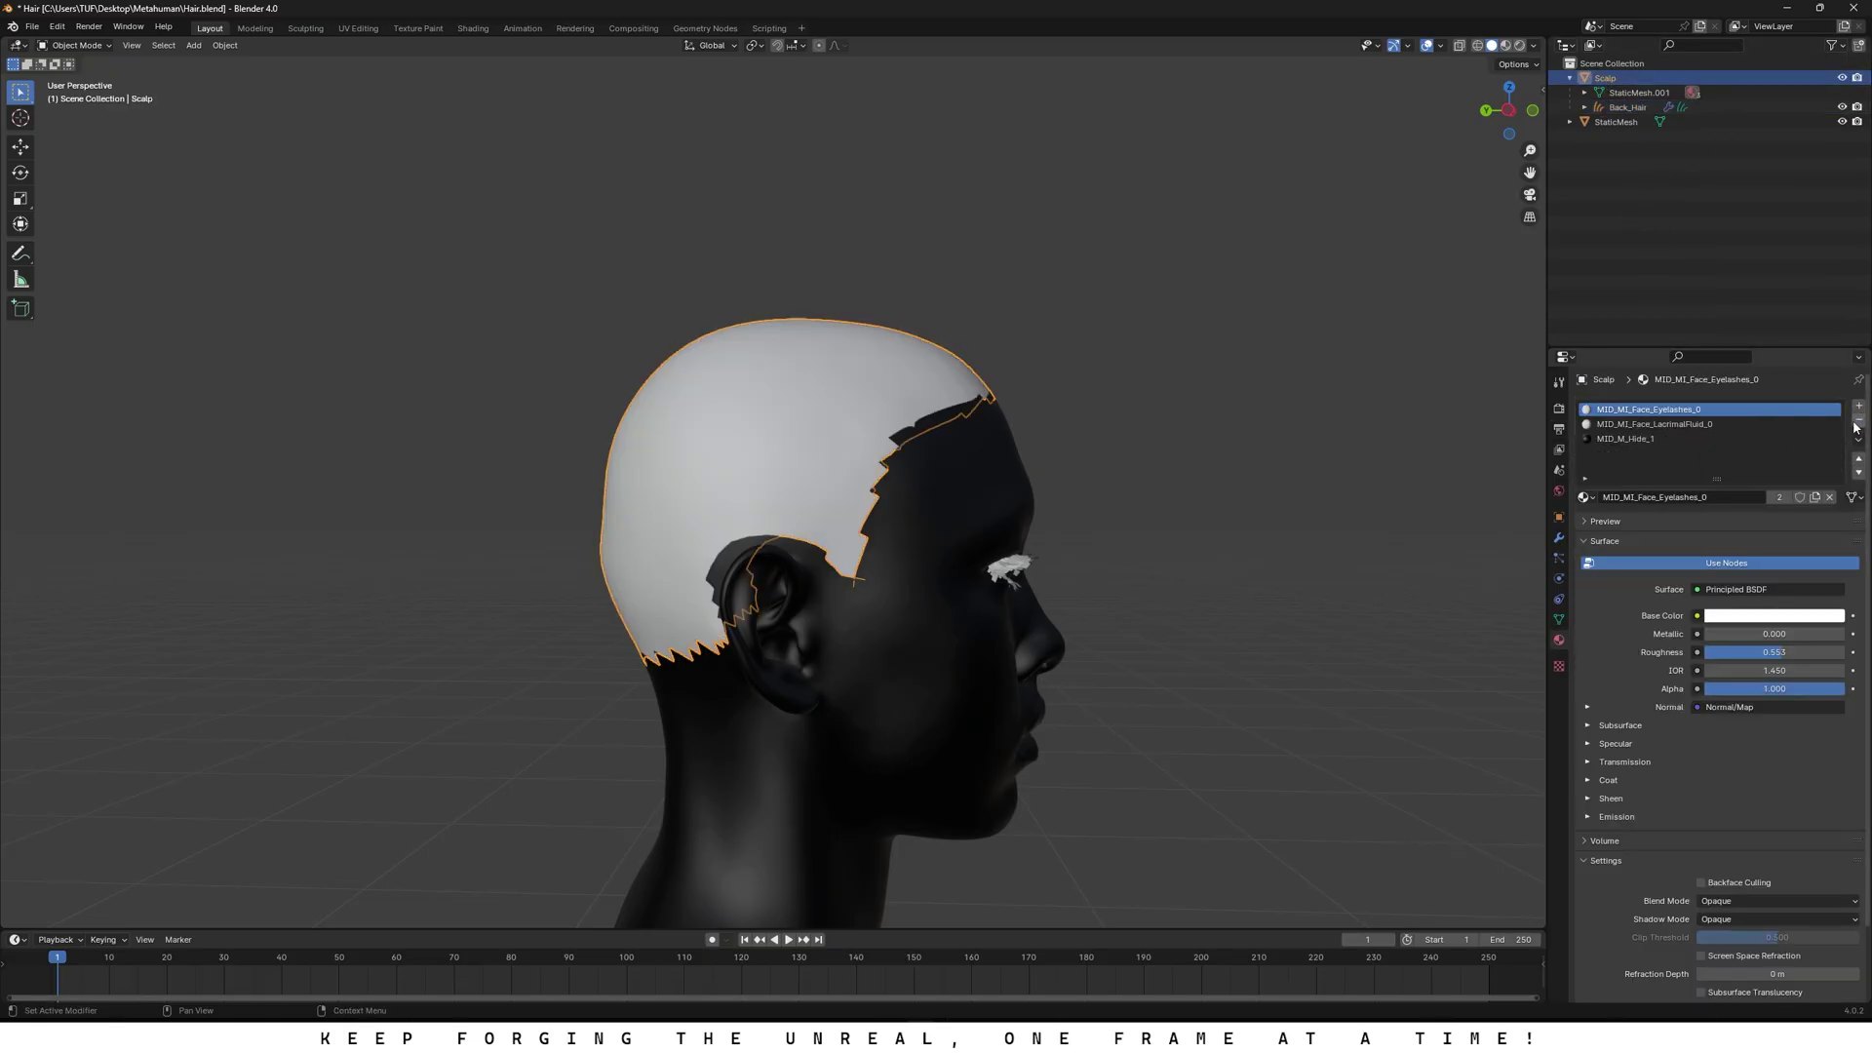
left_click(1859, 420)
left_click(1859, 420)
left_click(1859, 420)
left_click(1859, 420)
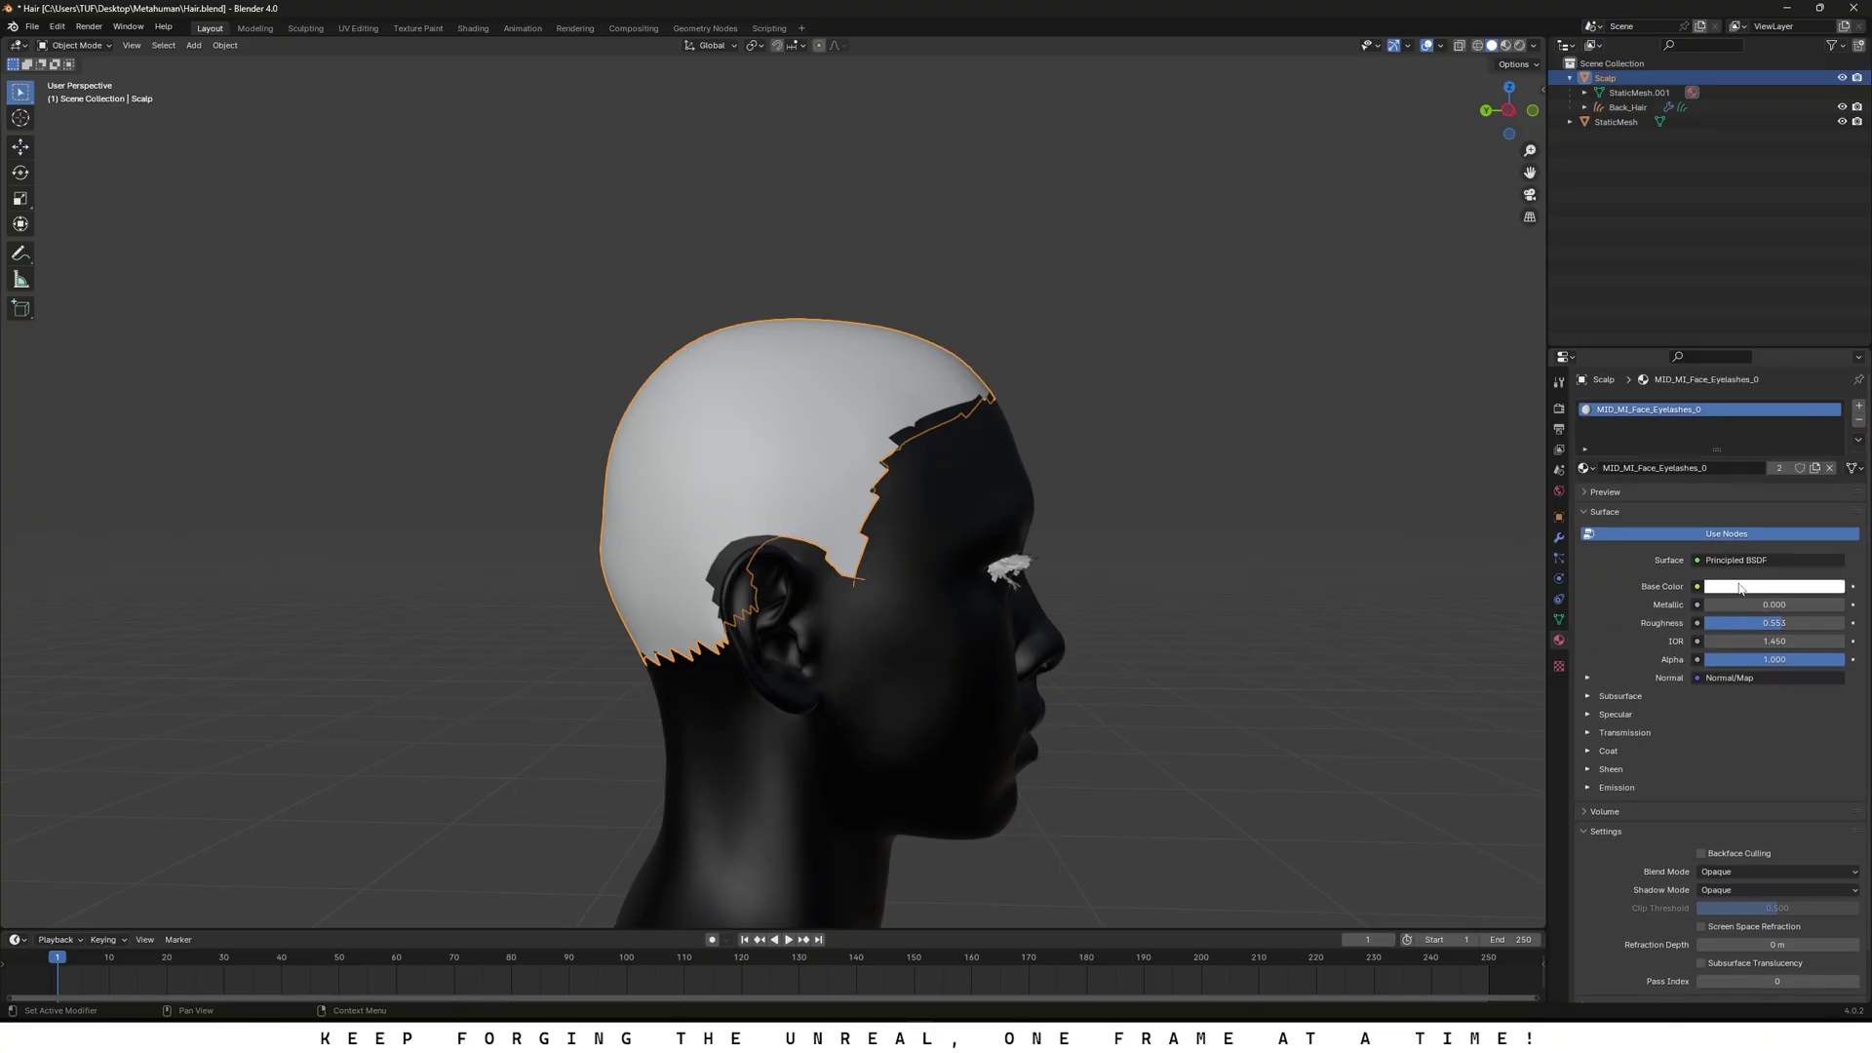
Step: Set the Scalp material's base color to bright cyan and show the viewport in Material Preview shading
left_click(1774, 586)
left_click(1754, 364)
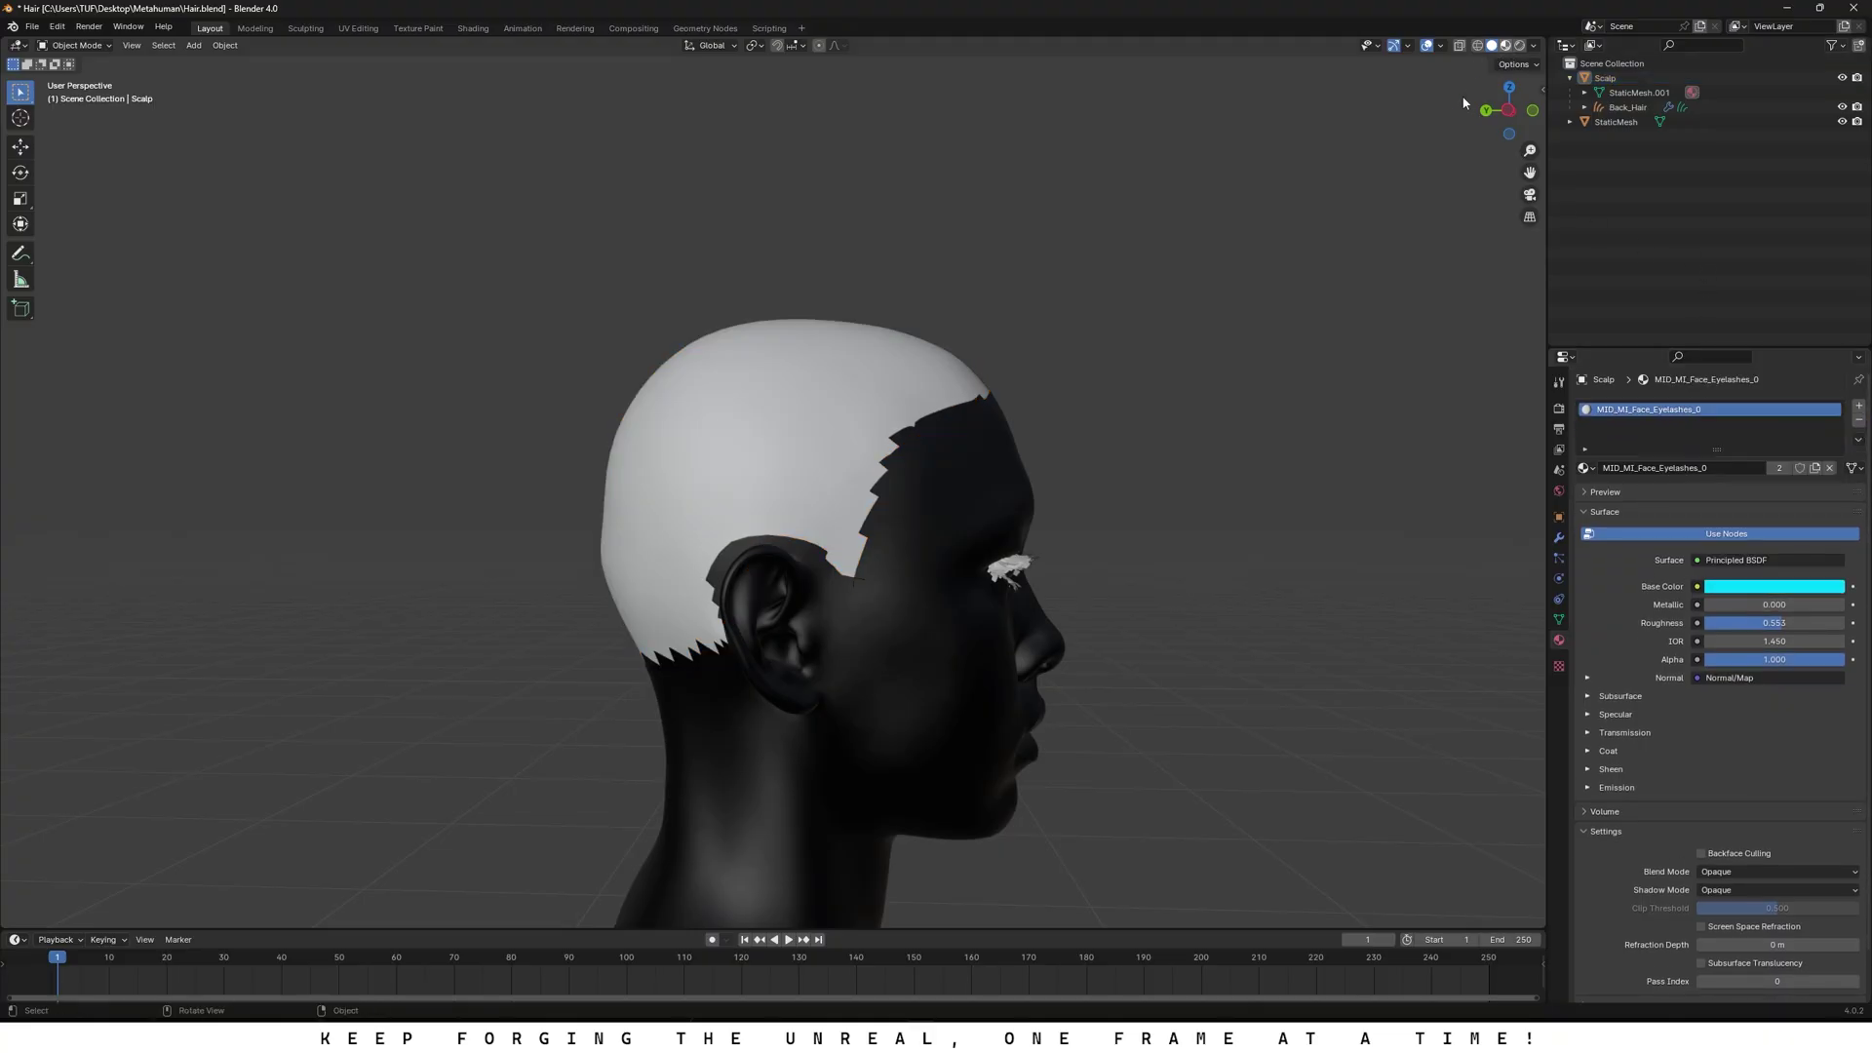
left_click(1504, 45)
mouse_move(914, 289)
middle_mouse_down()
mouse_move(718, 295)
mouse_move(892, 300)
middle_mouse_up()
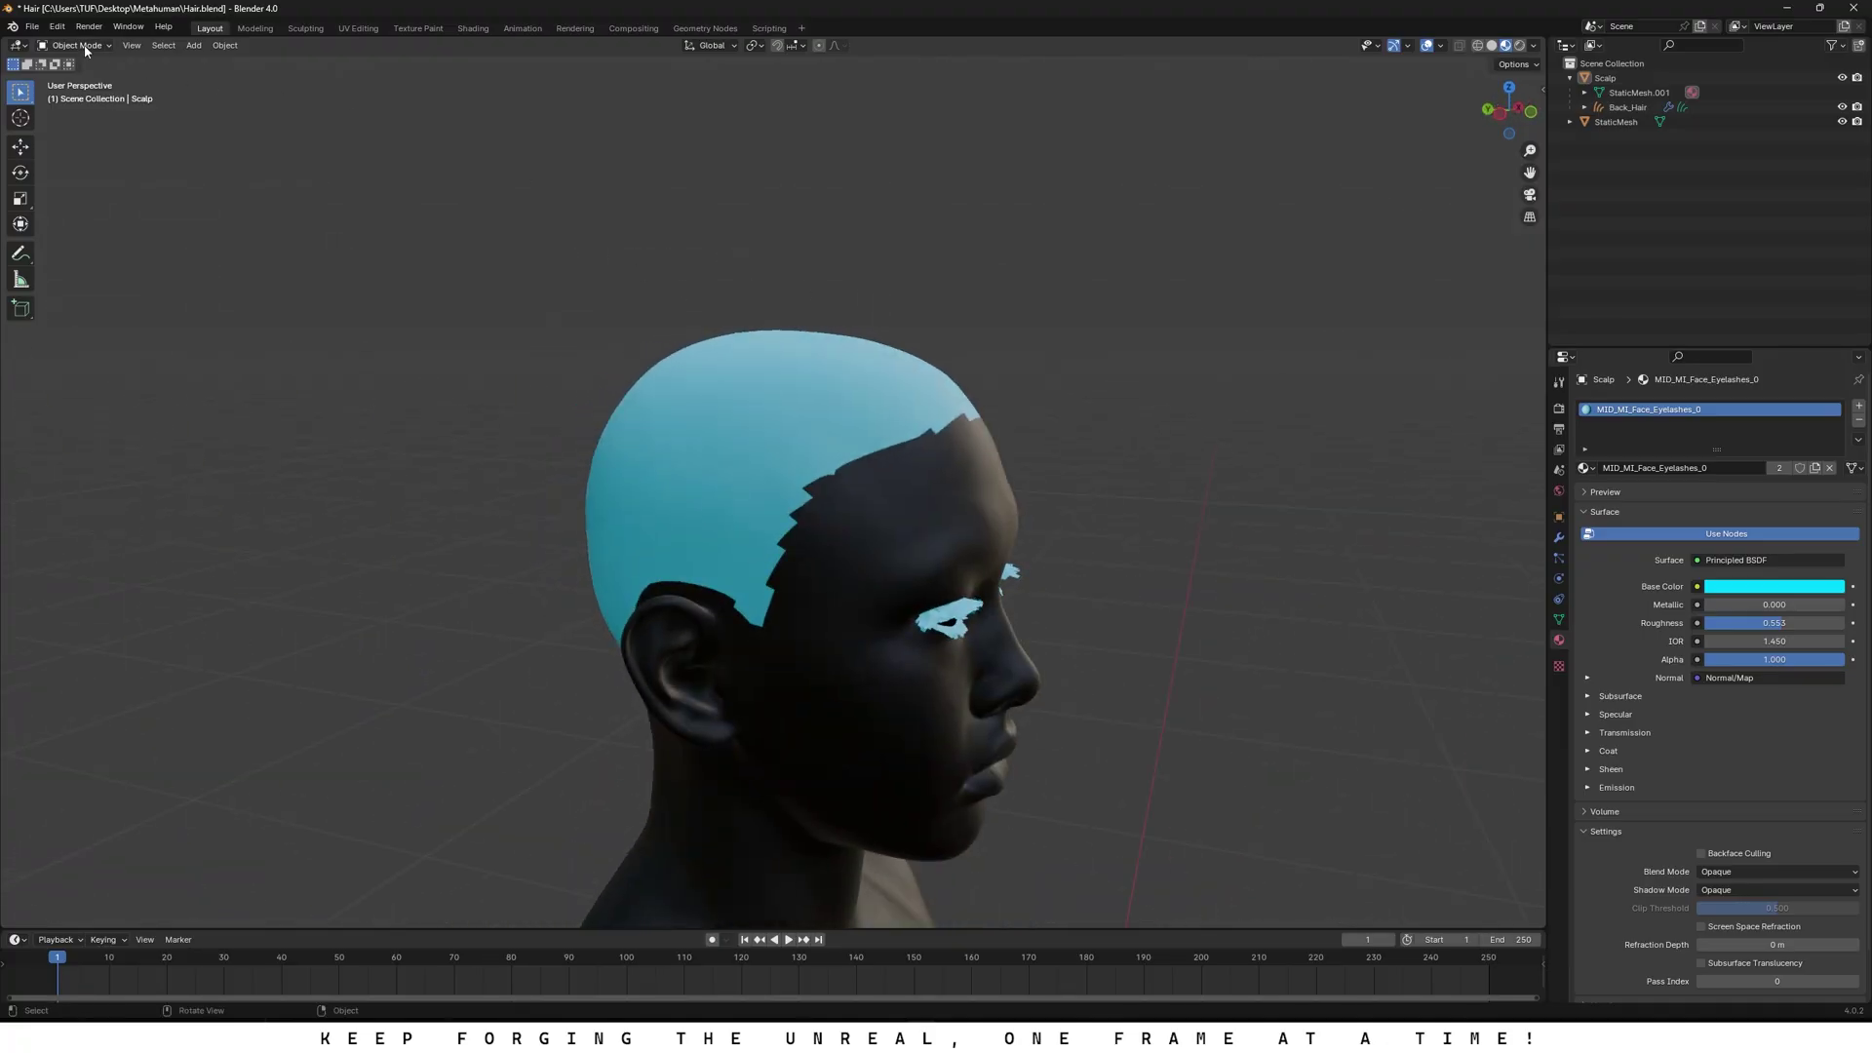
left_click(86, 51)
left_click(1604, 77)
left_click(76, 44)
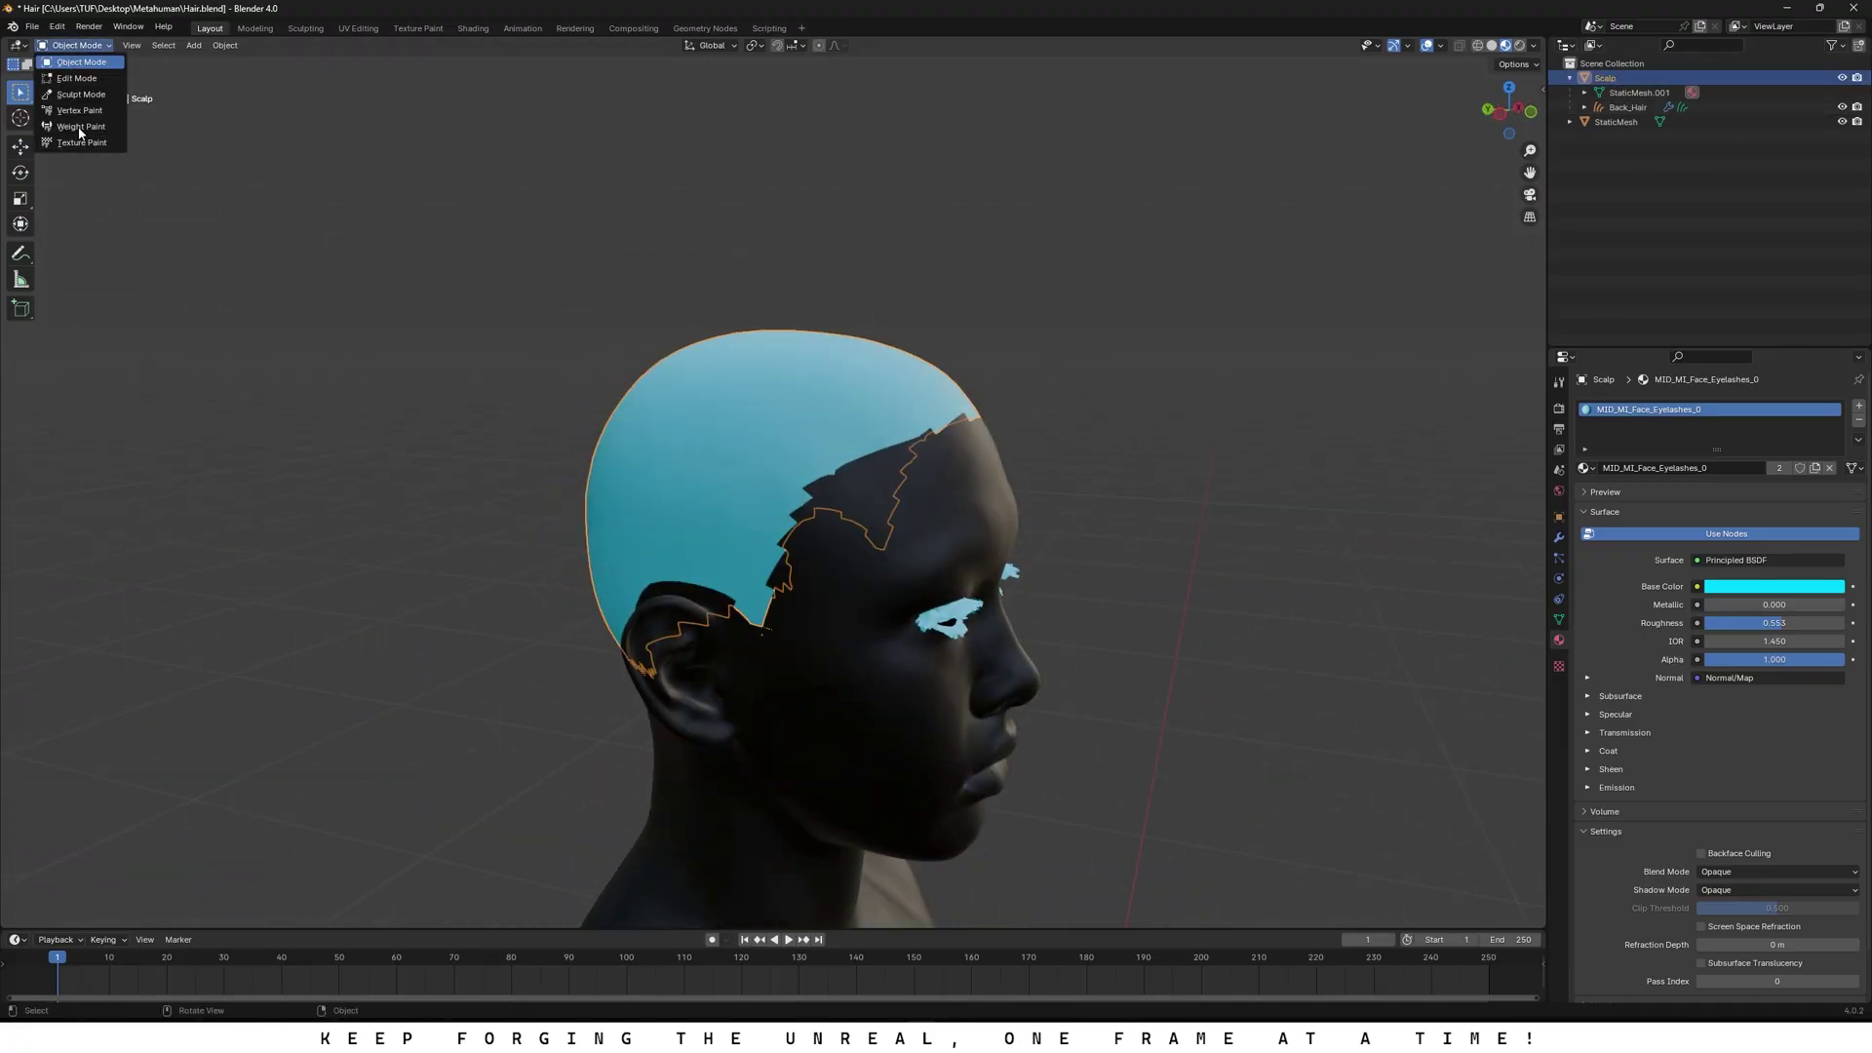
left_click(81, 94)
middle_click_drag(933, 385, 849, 370)
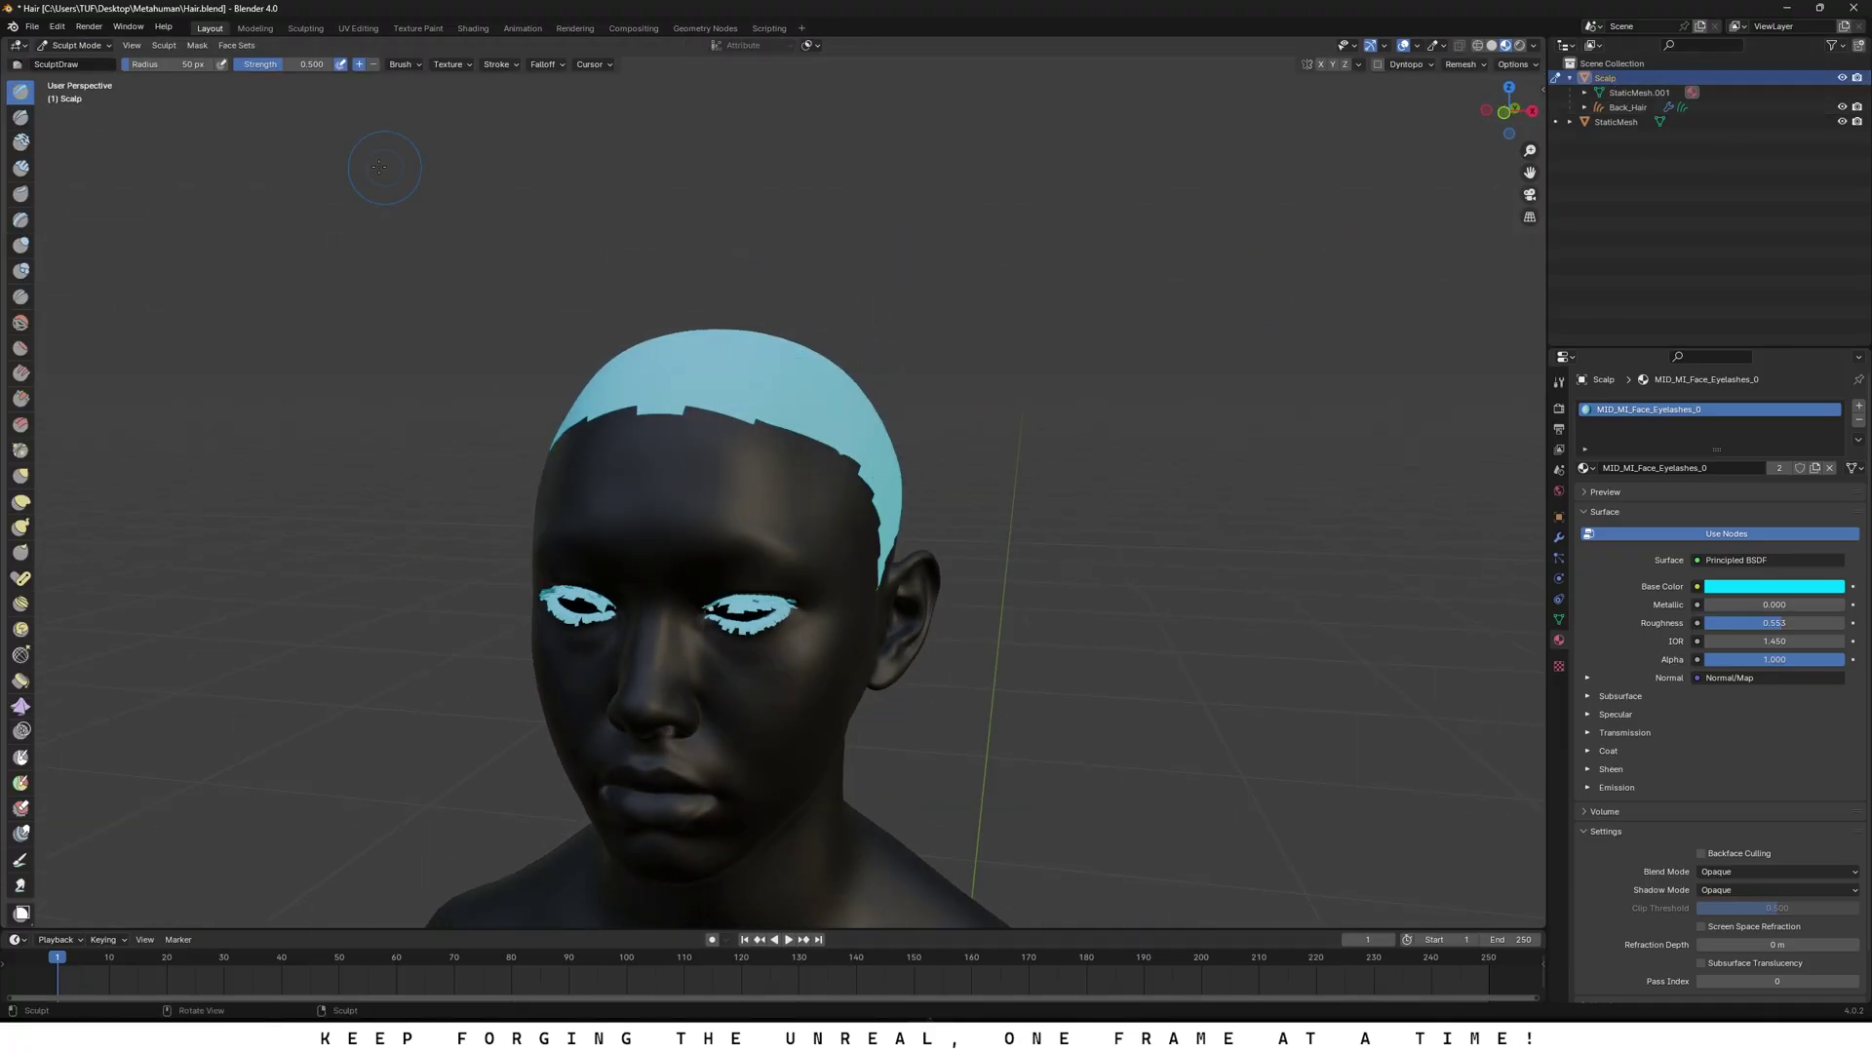
left_click(76, 45)
left_click(78, 60)
Step: Enter Sculpt Mode on the Back_Hair curves and activate the Add brush
left_click(1623, 107)
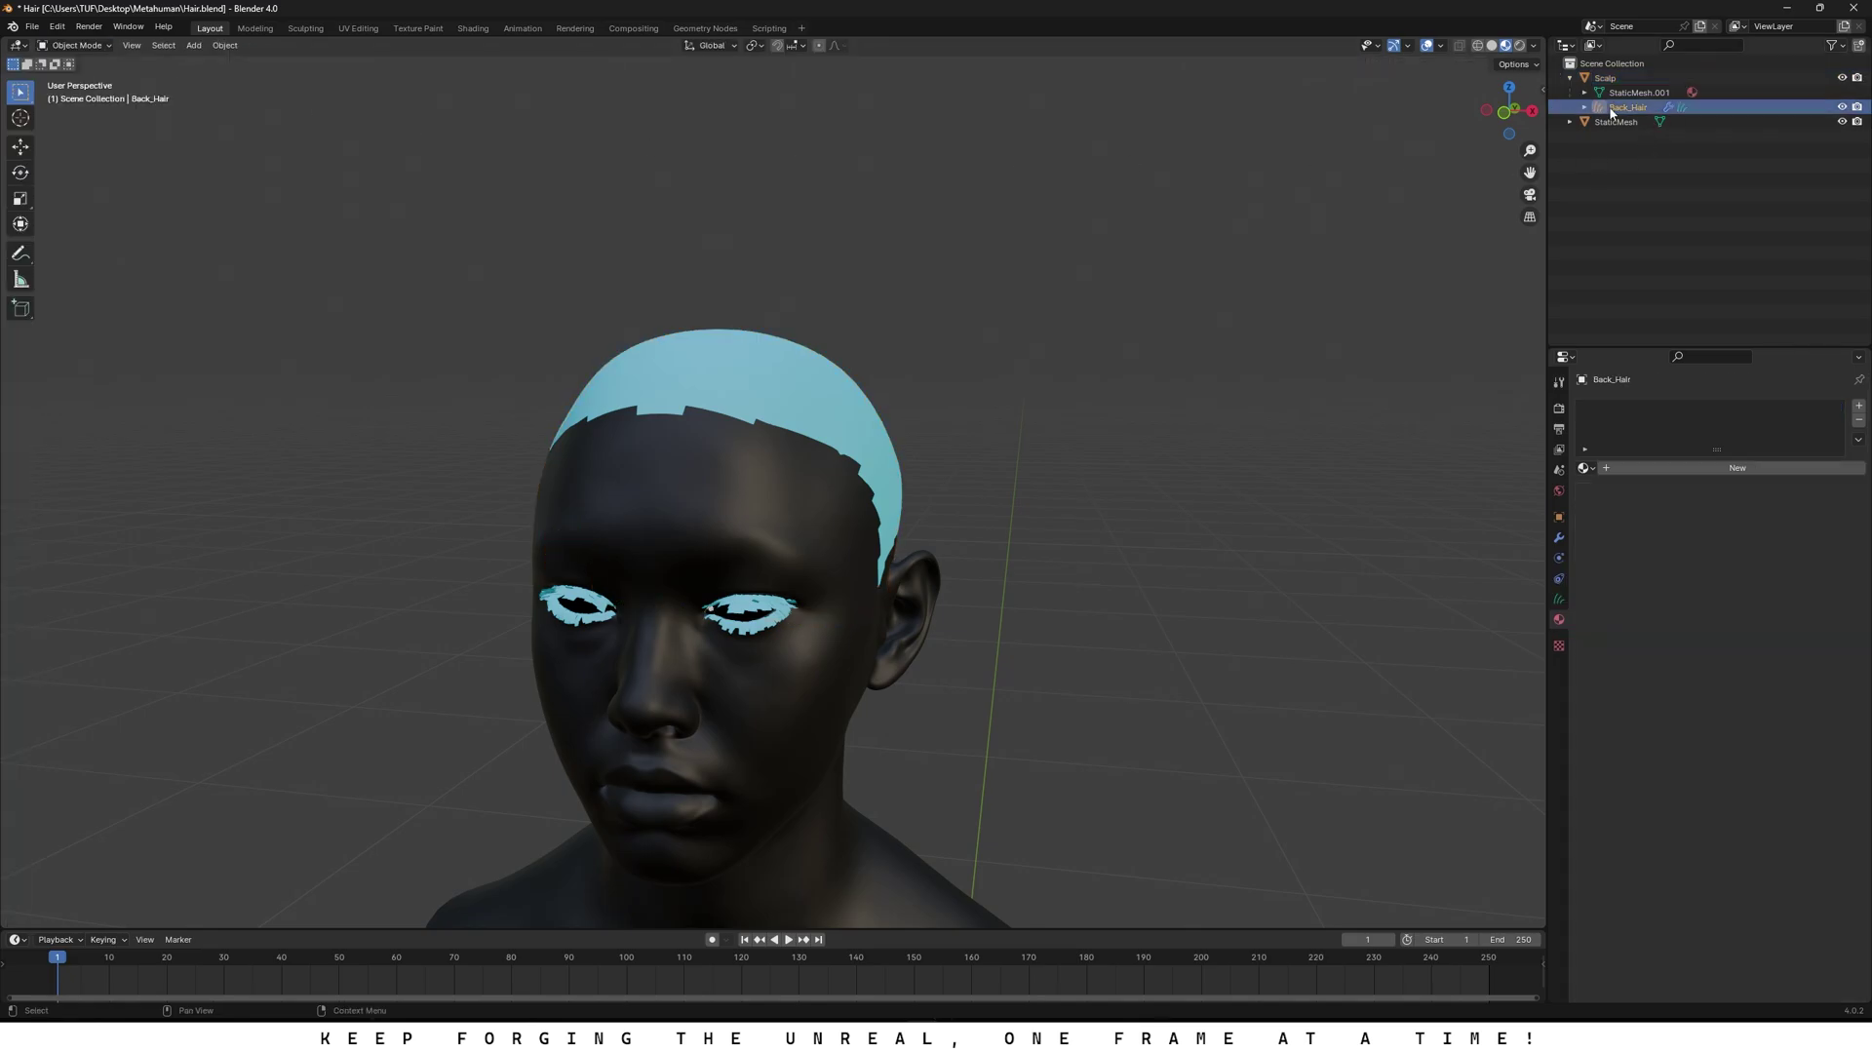
left_click(76, 45)
left_click(78, 94)
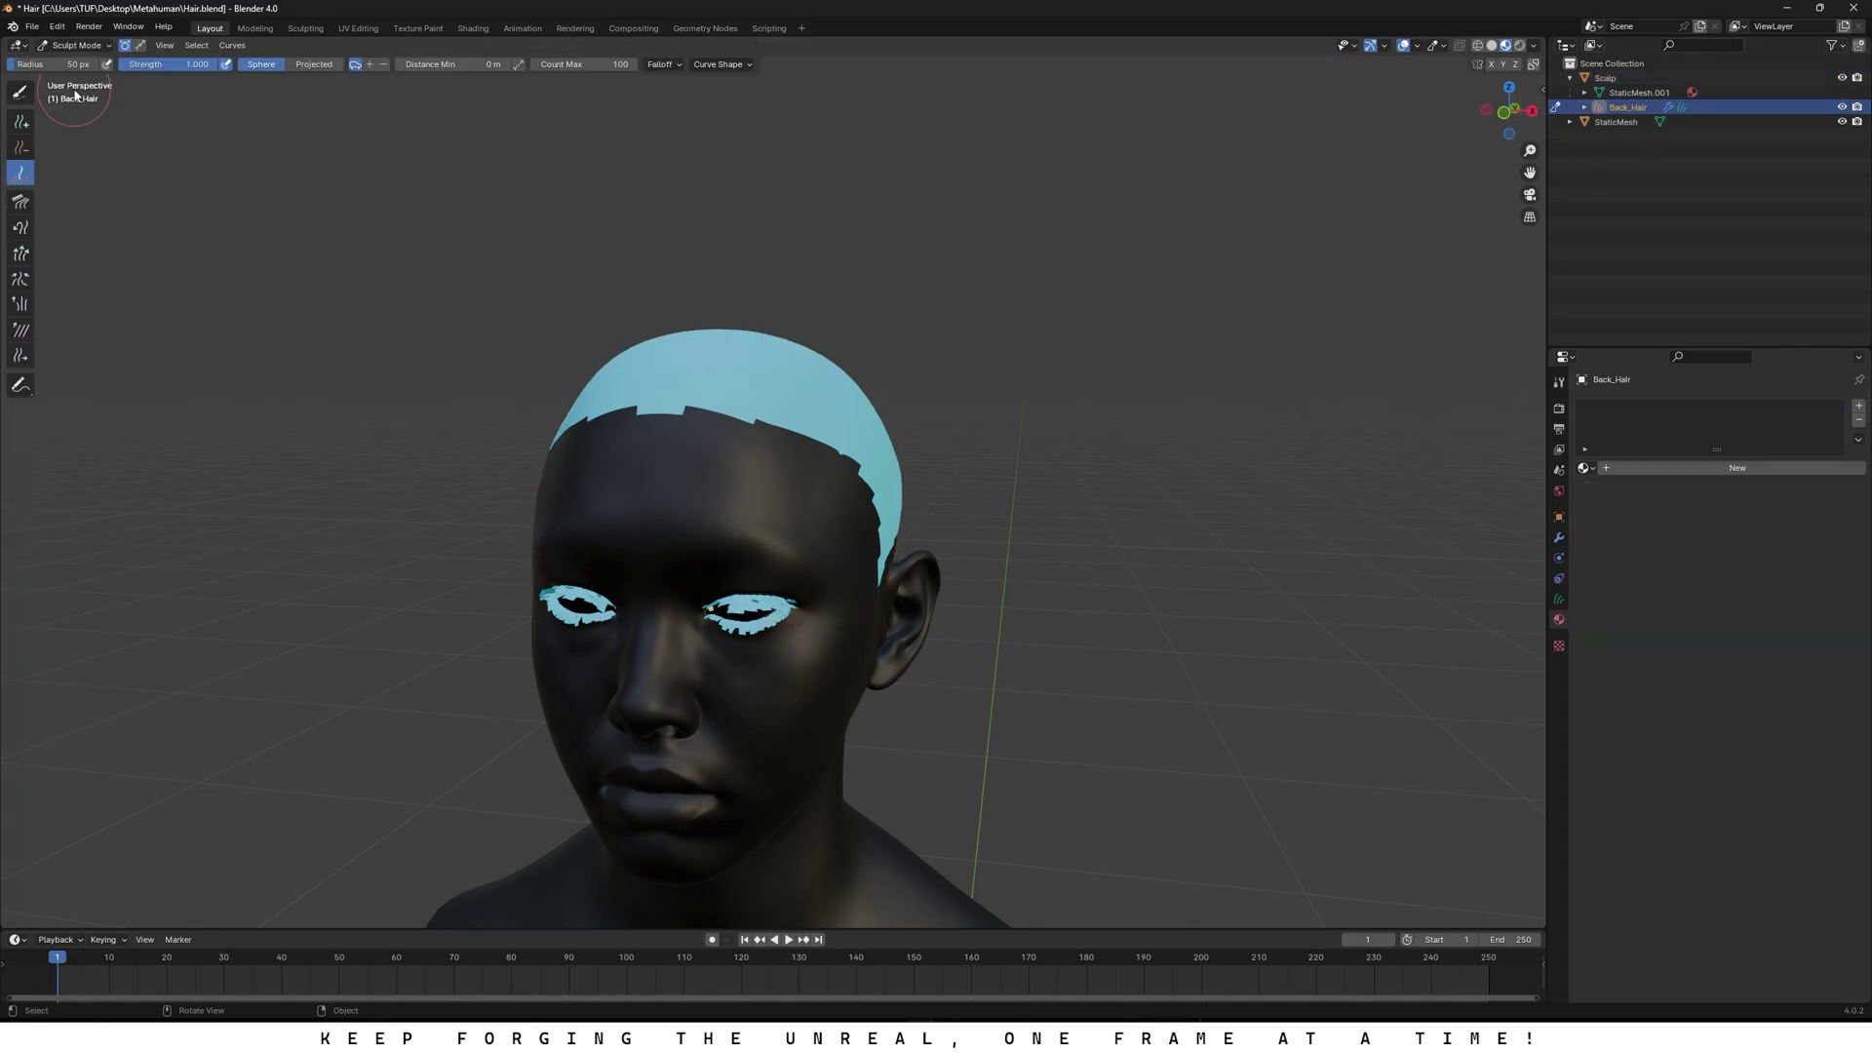
middle_click_drag(252, 392, 376, 384)
middle_click_drag(677, 404, 722, 302, "shift")
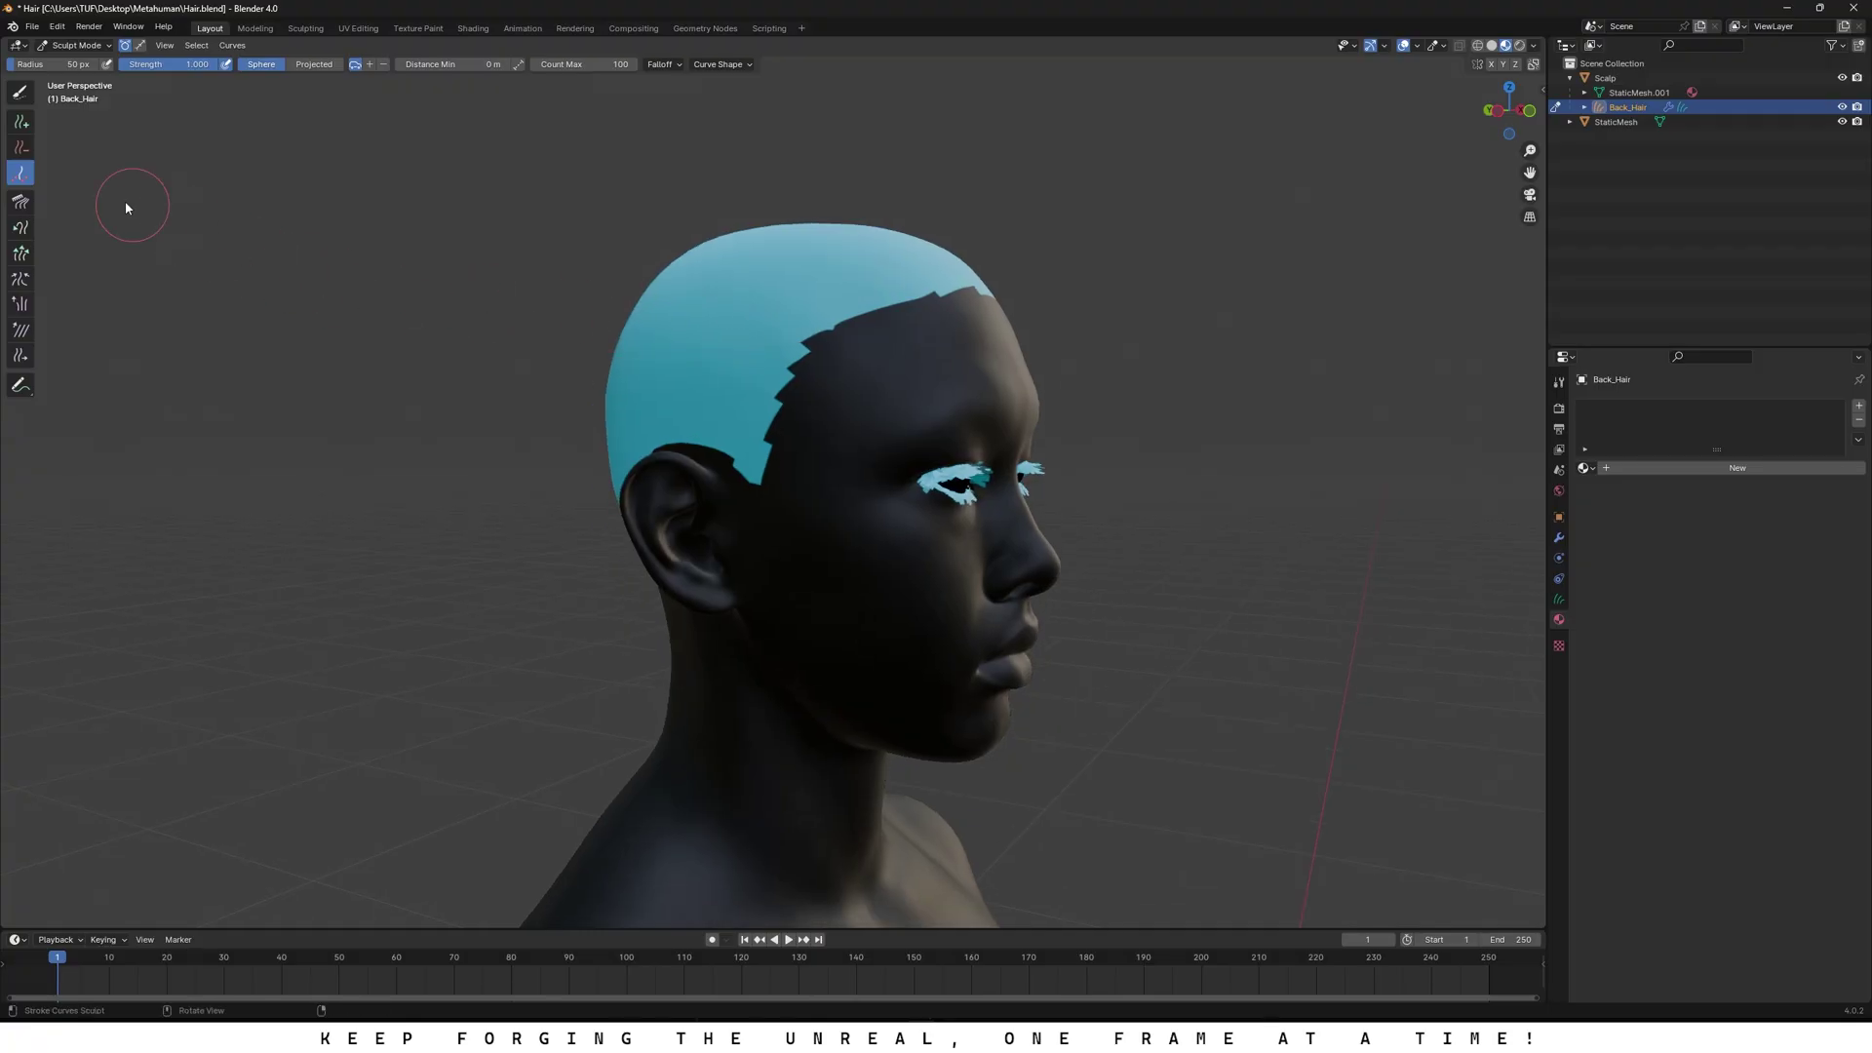
left_click(22, 125)
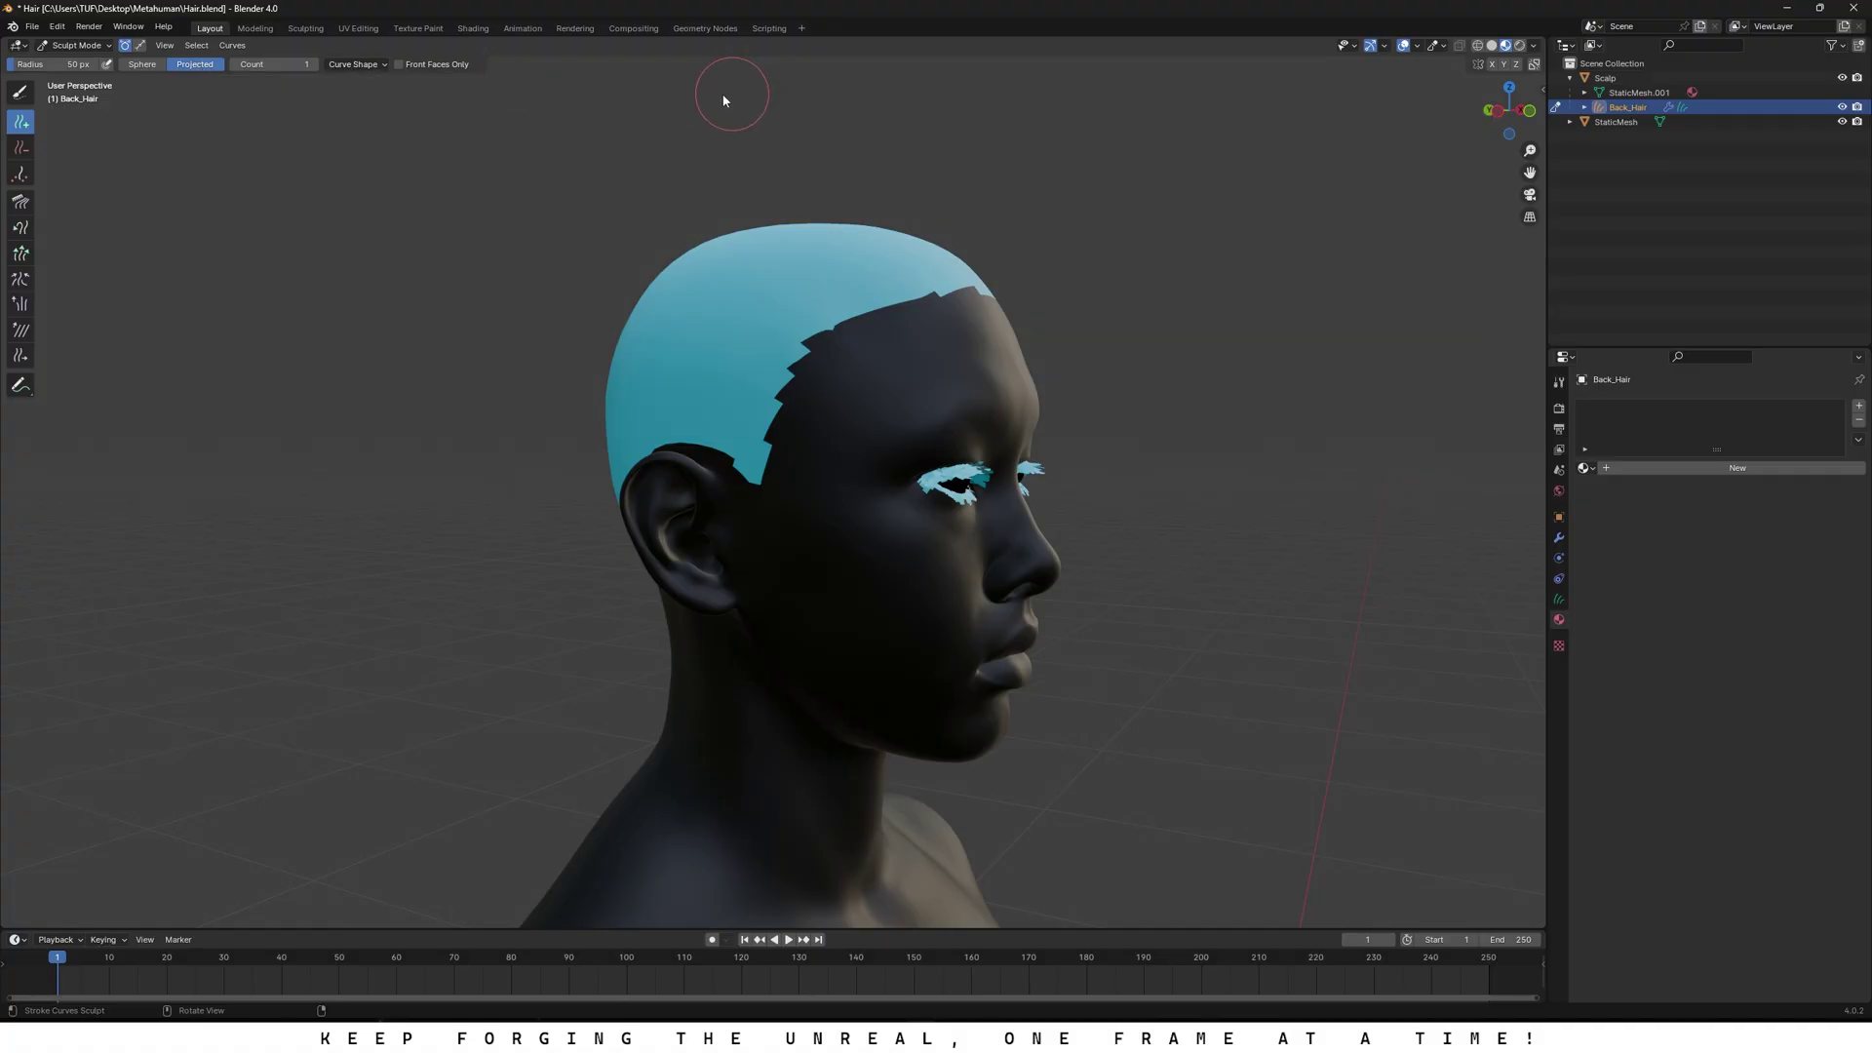
Step: Show the Add brush's settings in a widened sidebar and set its curve length to 20 m and points per curve to 18
left_click(1540, 90)
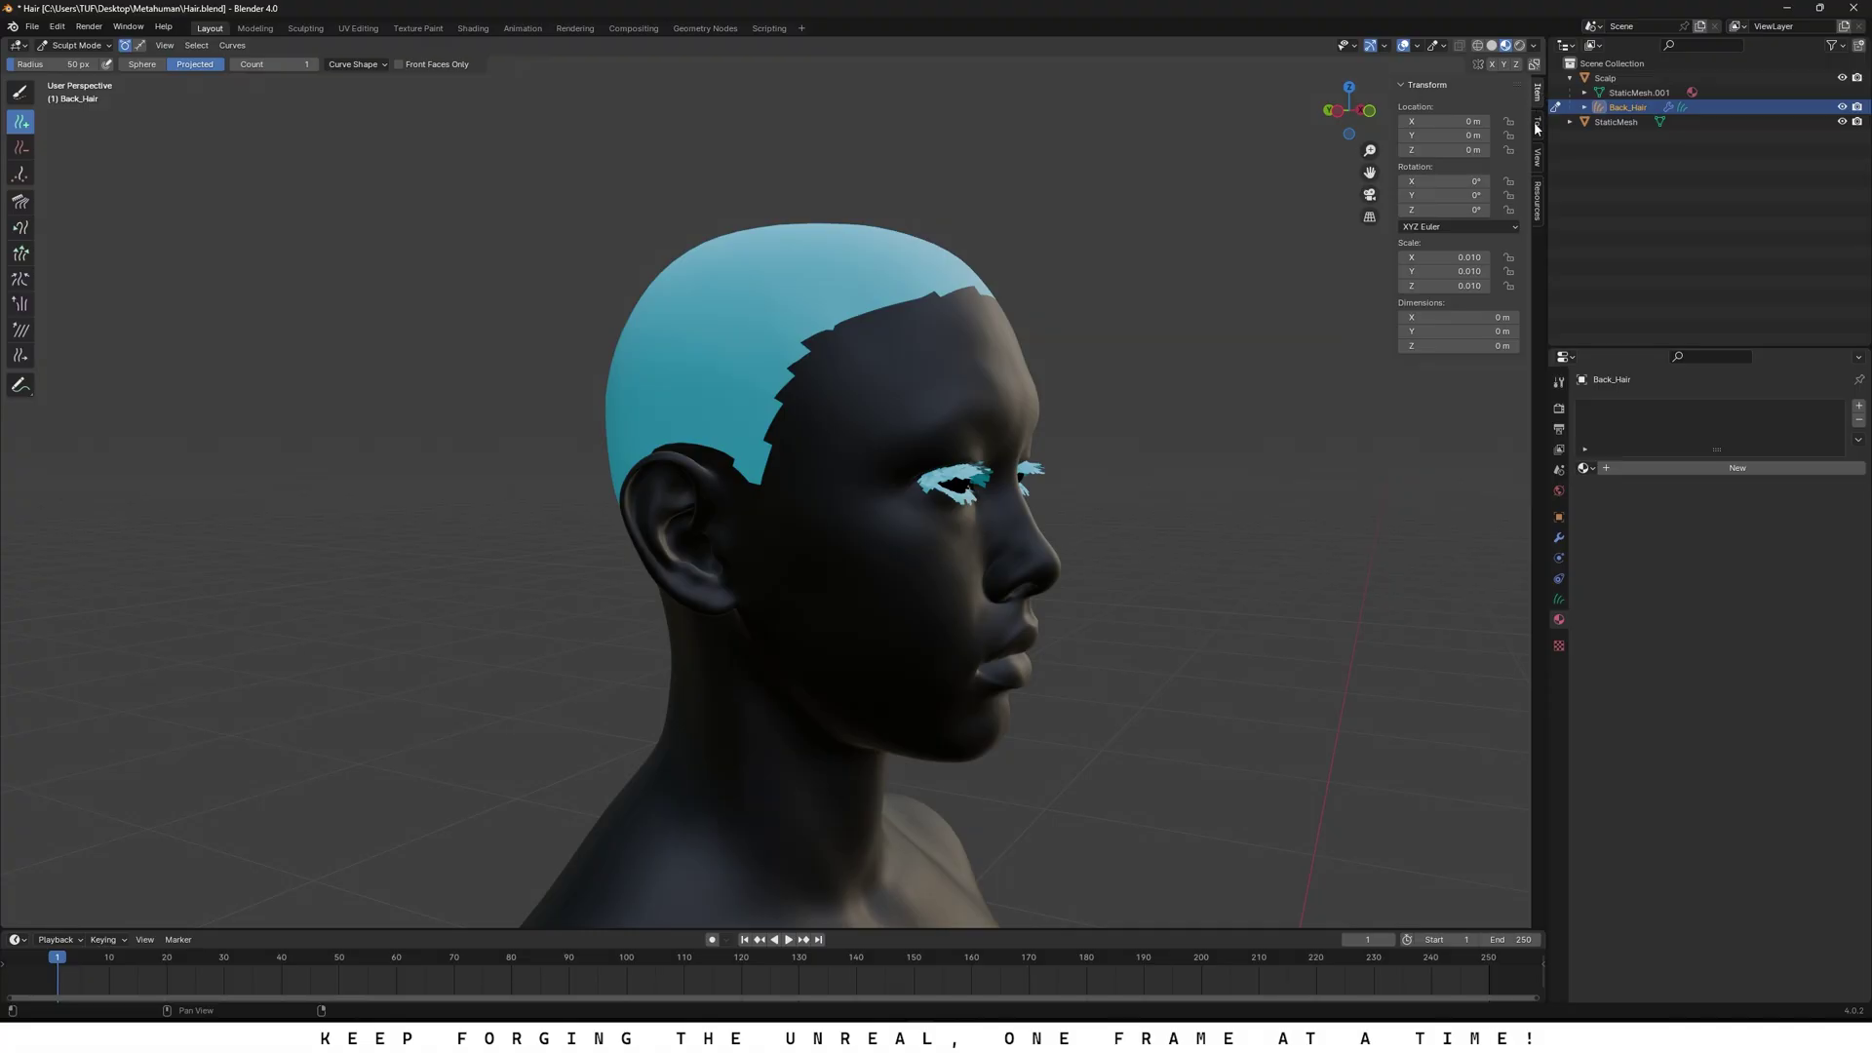
left_click(1537, 130)
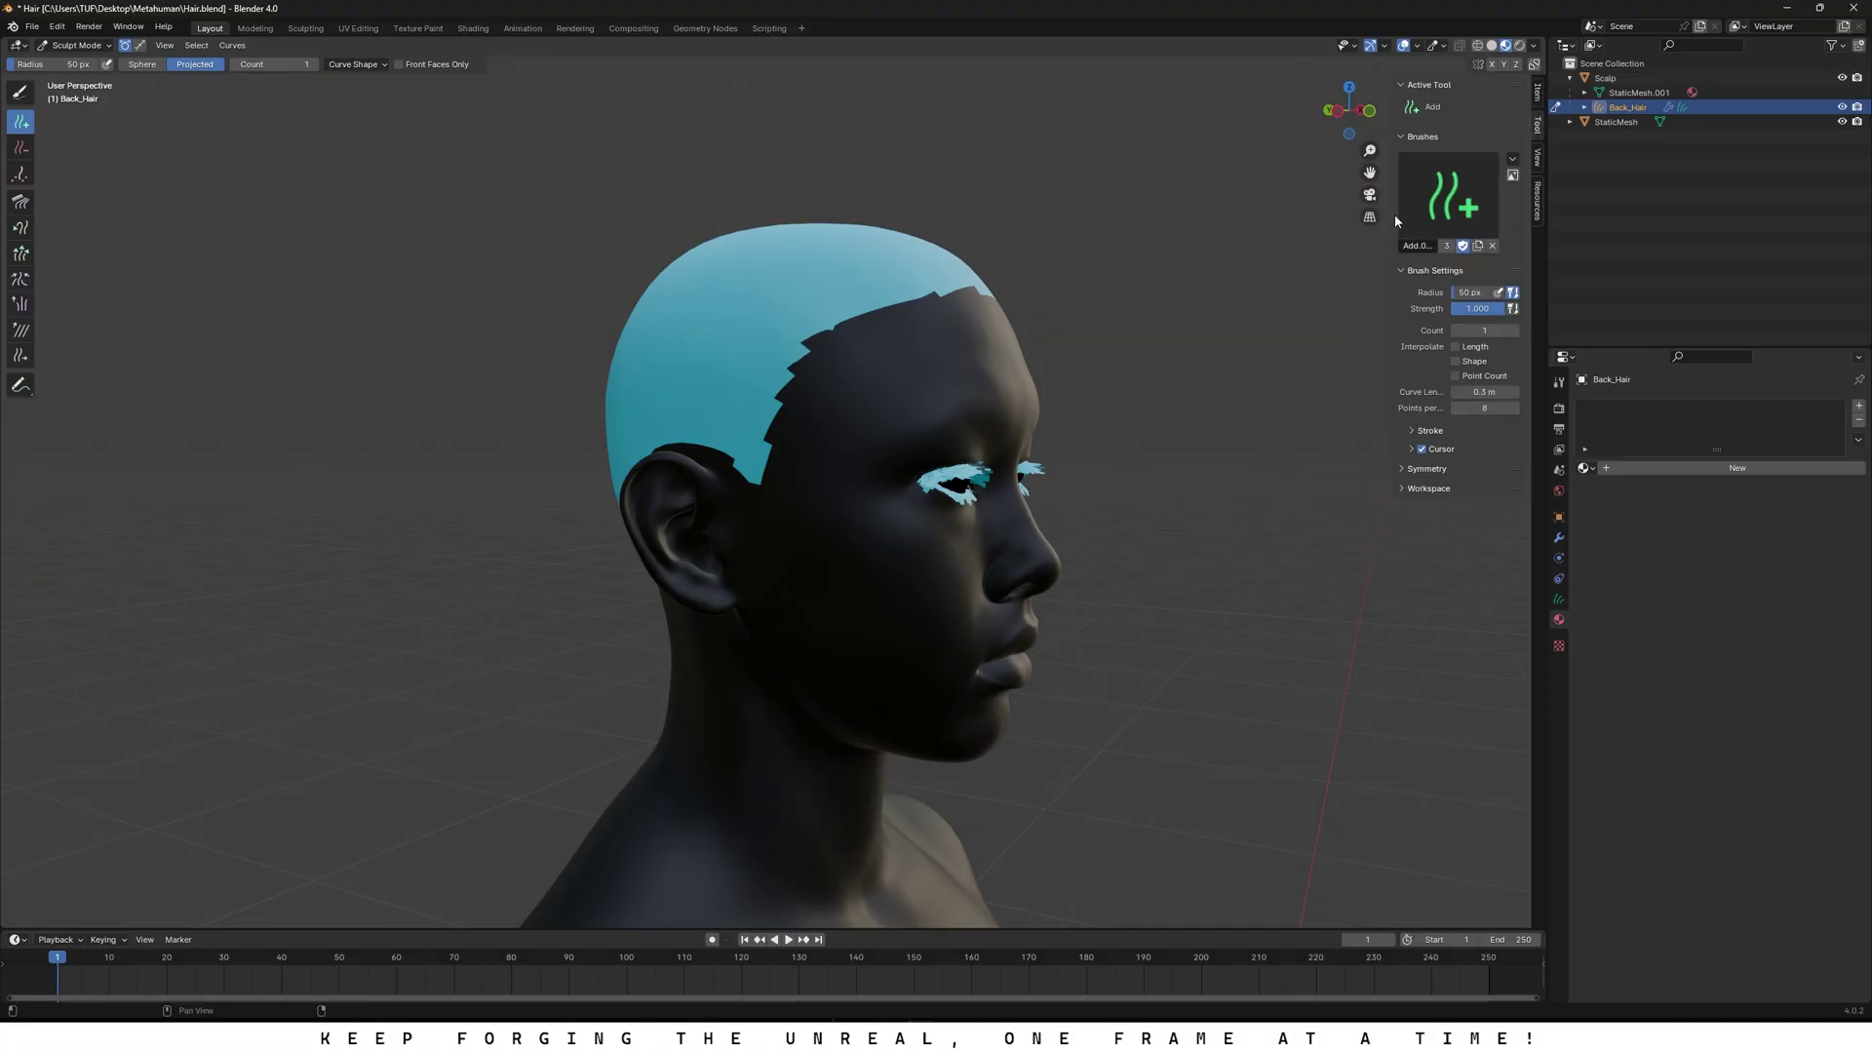
left_click_drag(1395, 221, 1329, 347)
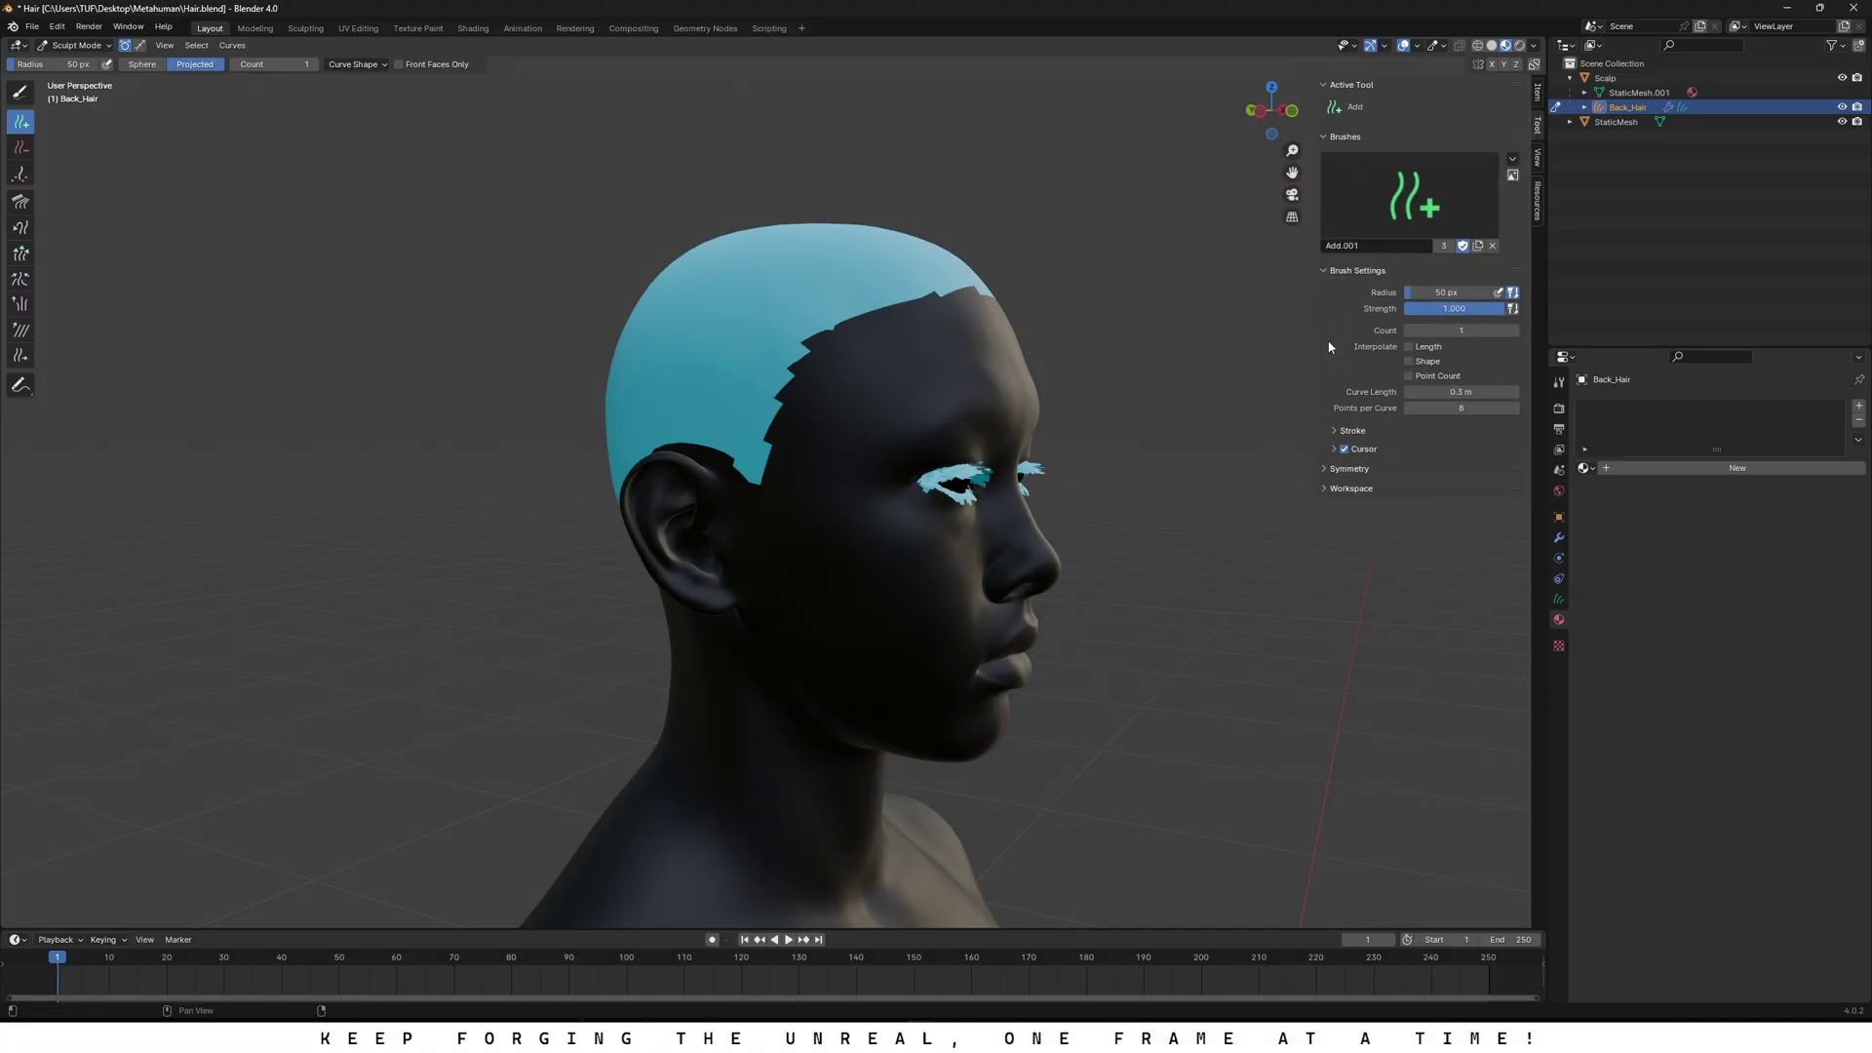
left_click(1451, 330)
left_click(1453, 397)
mouse_move(1201, 404)
middle_mouse_down()
mouse_move(1098, 414)
mouse_move(1218, 408)
middle_mouse_up()
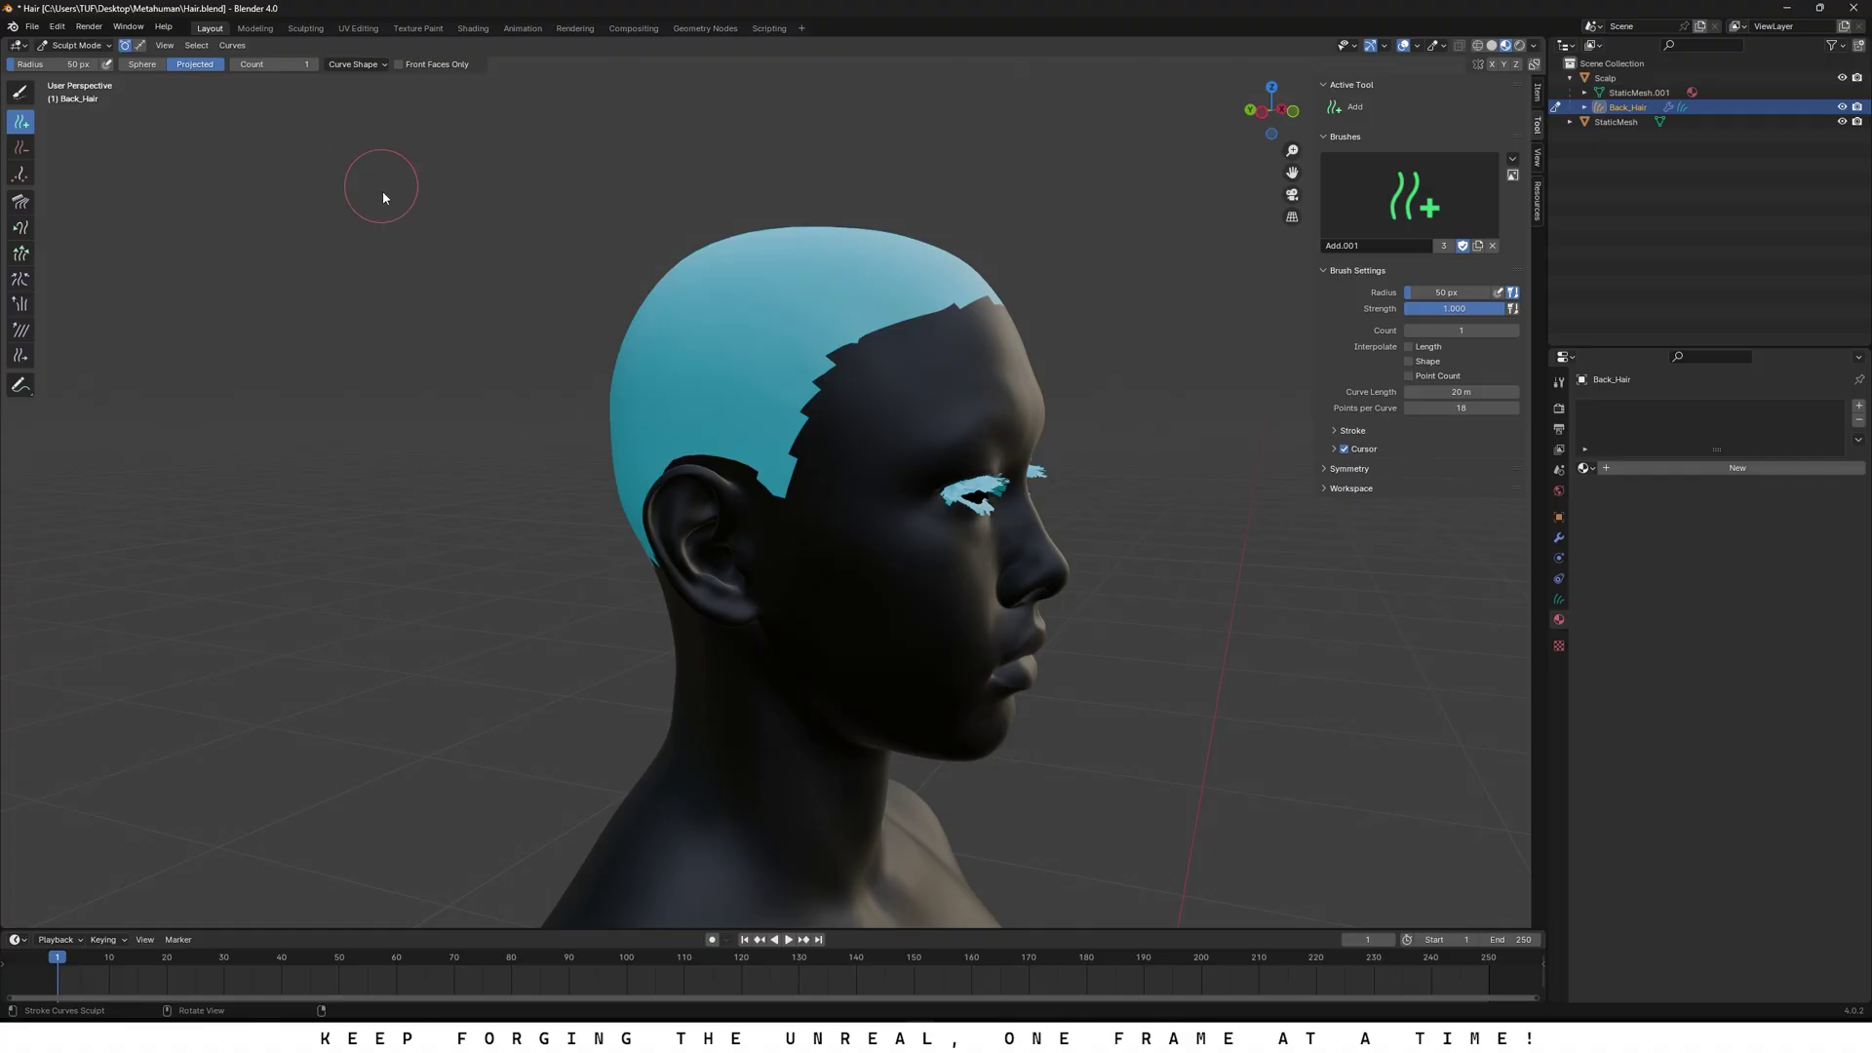
middle_click_drag(487, 294, 828, 334)
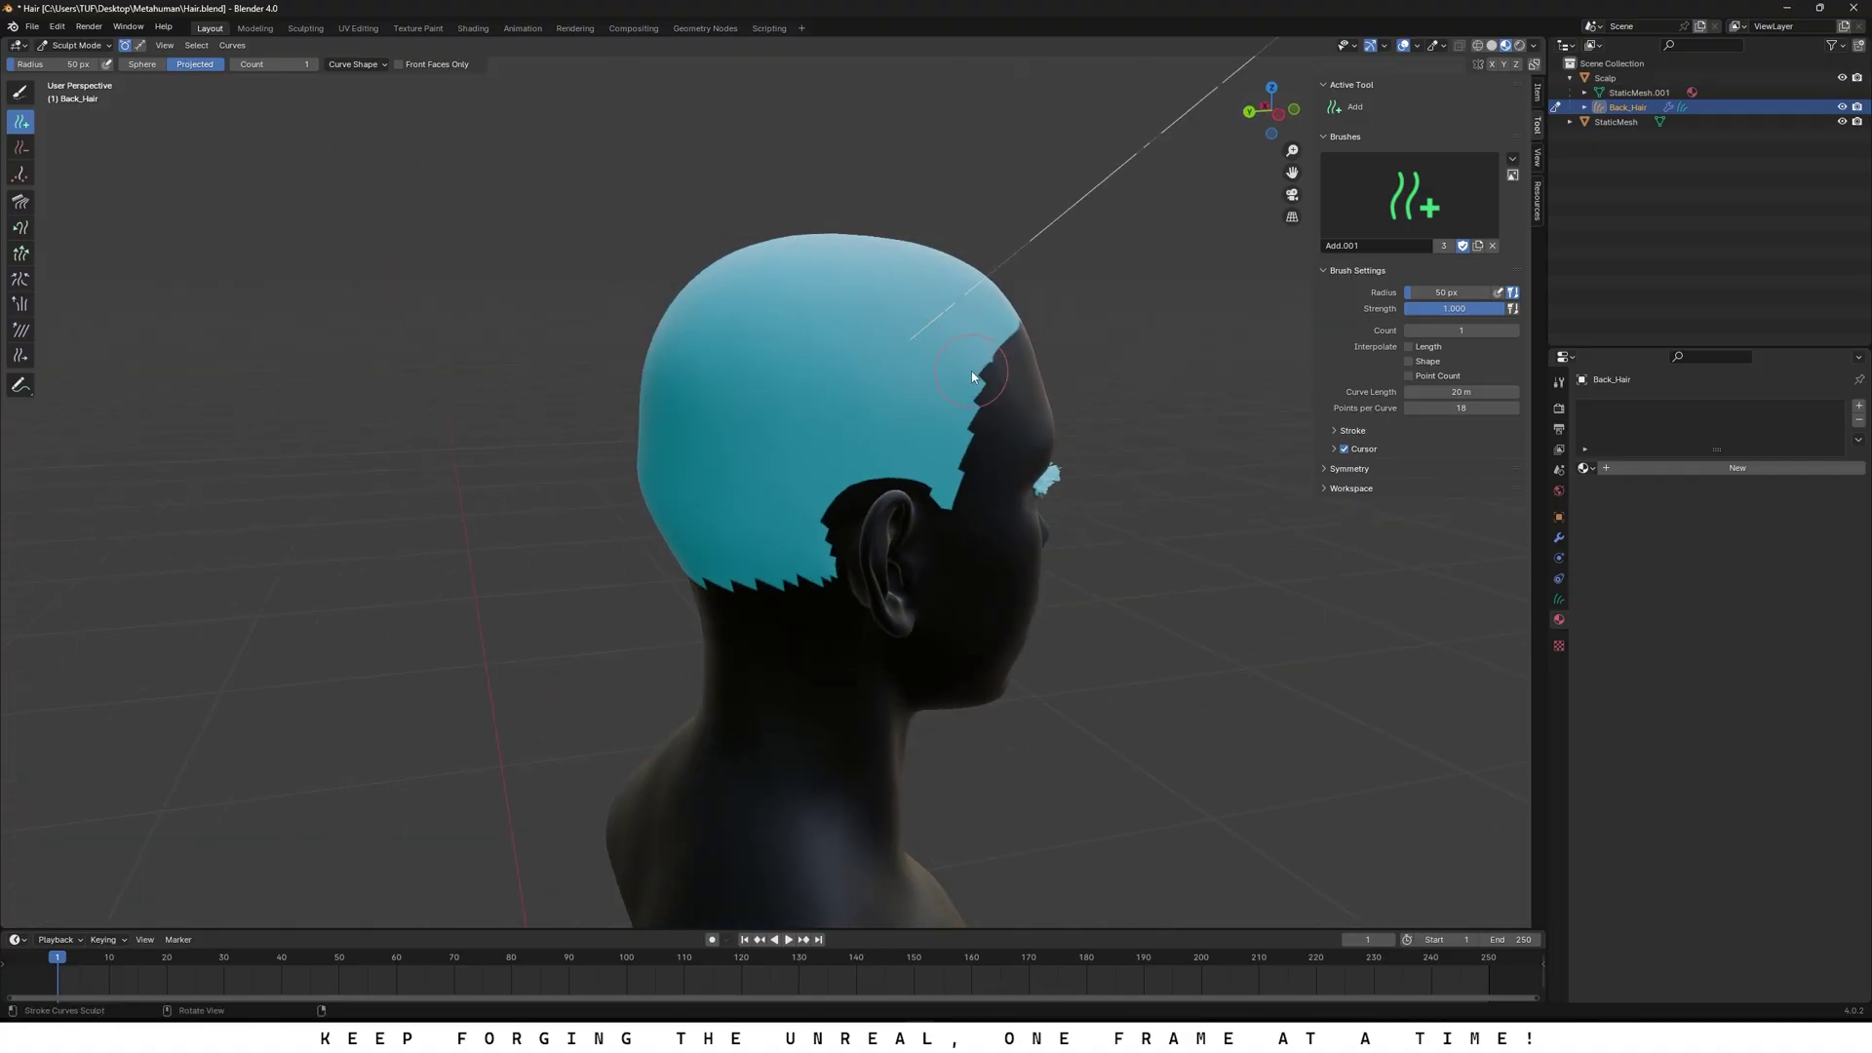
Step: Undo the test strand and configure the Add brush for a 28 m curve length, X mirroring and sculpt collision
mouse_move(971, 371)
middle_mouse_down()
mouse_move(810, 390)
mouse_move(852, 370)
mouse_move(665, 326)
mouse_move(698, 332)
middle_mouse_up()
scroll(852, 370, "down", 4)
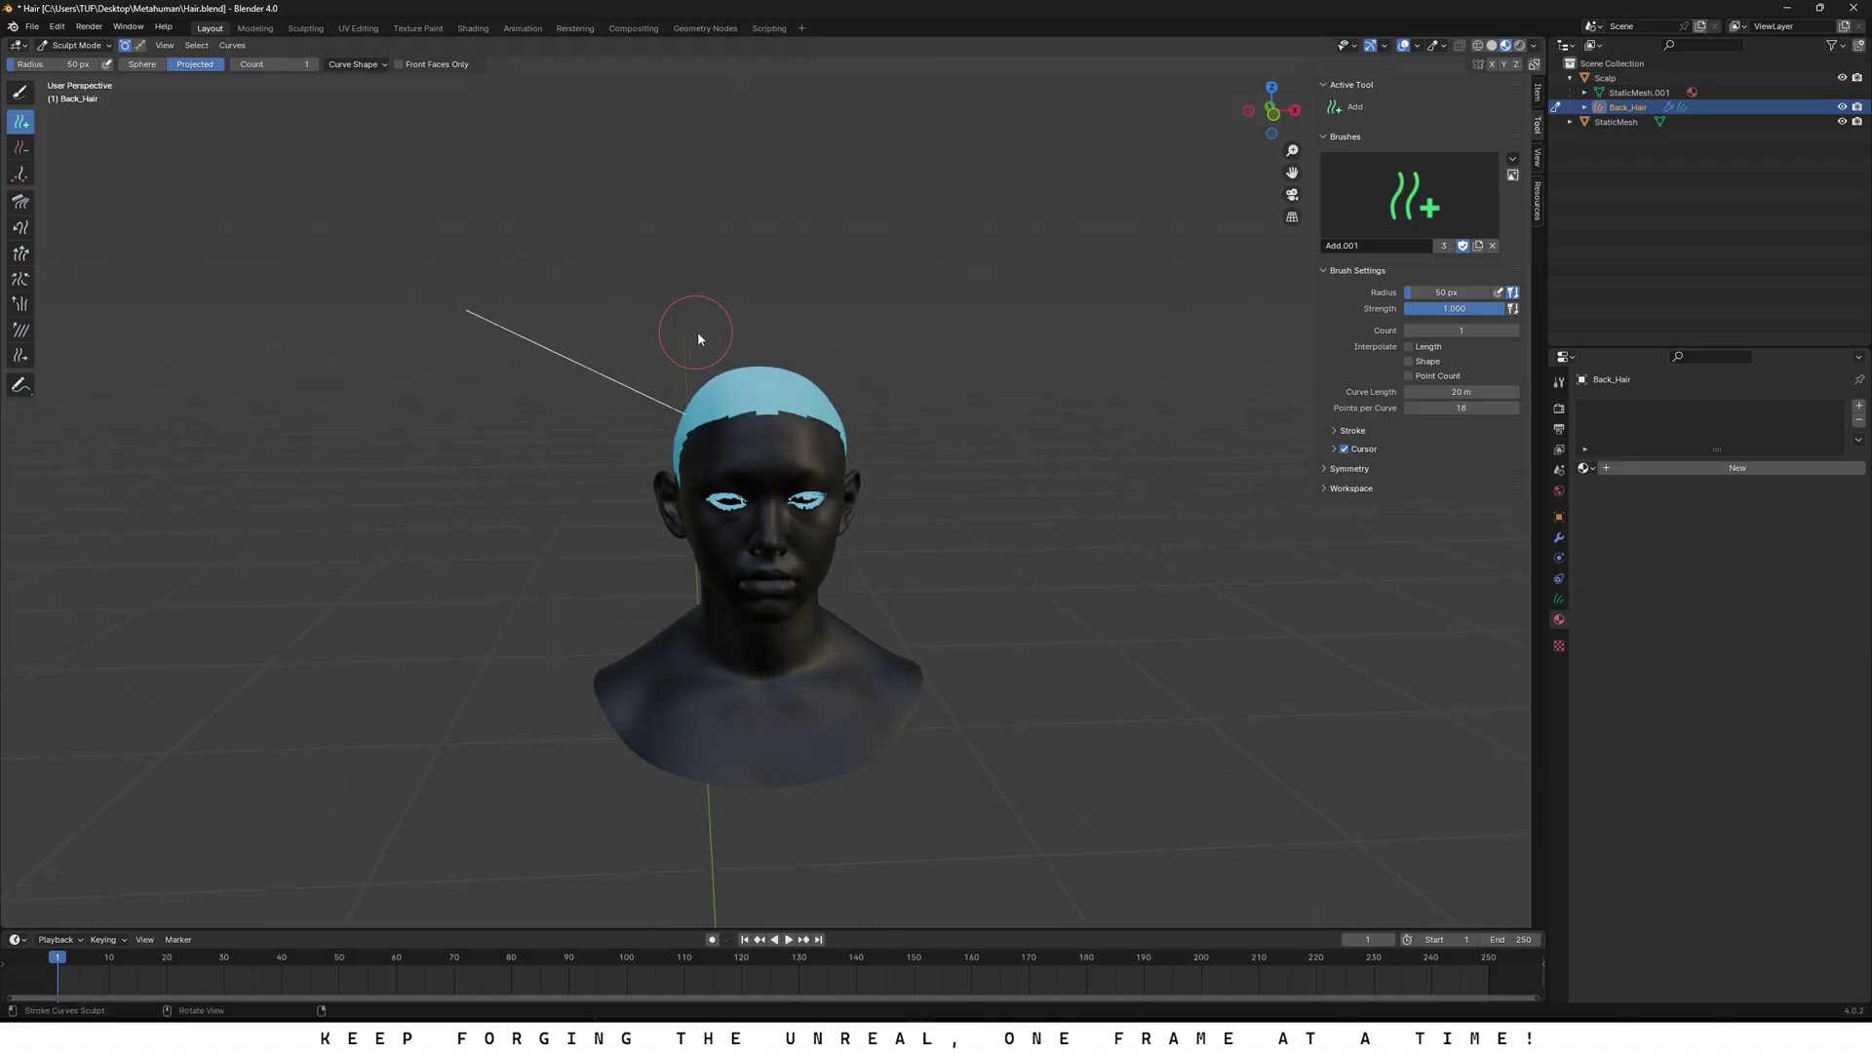
key("ctrl+z")
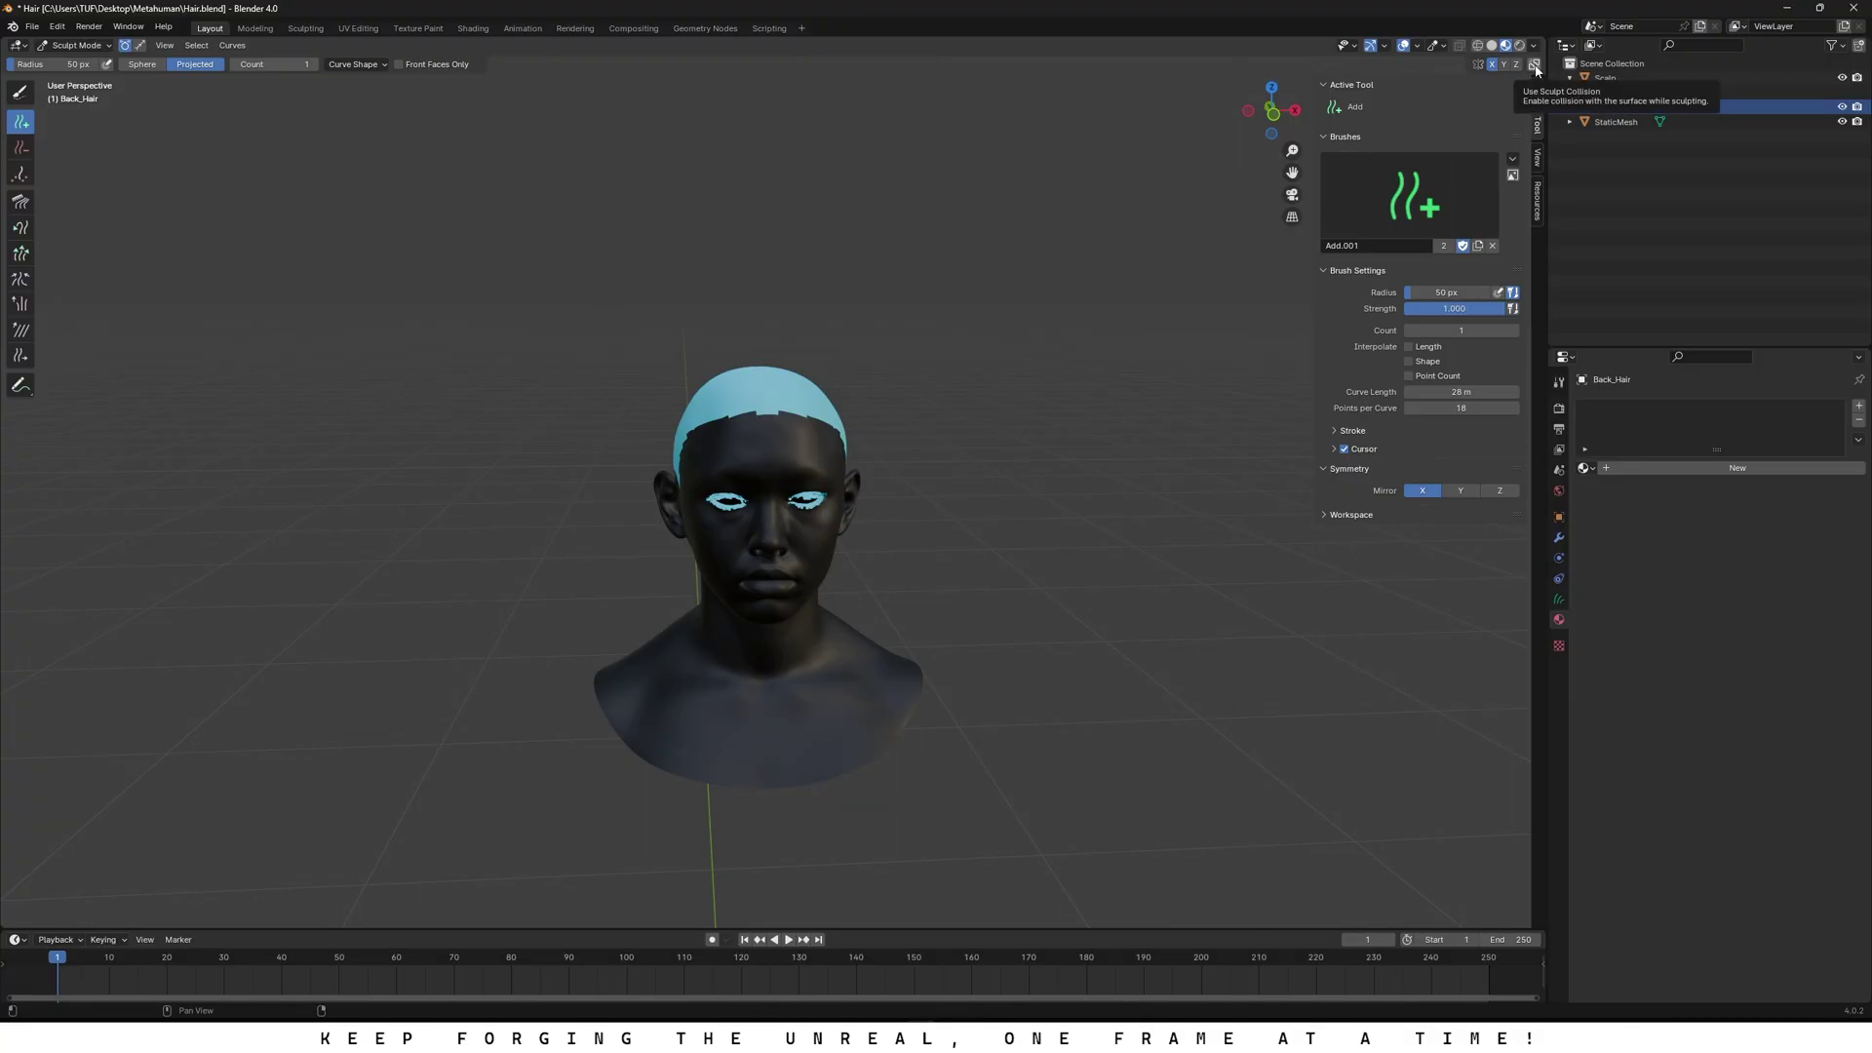
left_click(1534, 66)
Step: Add the first mirrored hair strands to the scalp near the temples
scroll(842, 517, "up", 5)
mouse_move(678, 469)
middle_mouse_down()
mouse_move(639, 419)
mouse_move(700, 411)
middle_mouse_up()
middle_click_drag(821, 277, 738, 276)
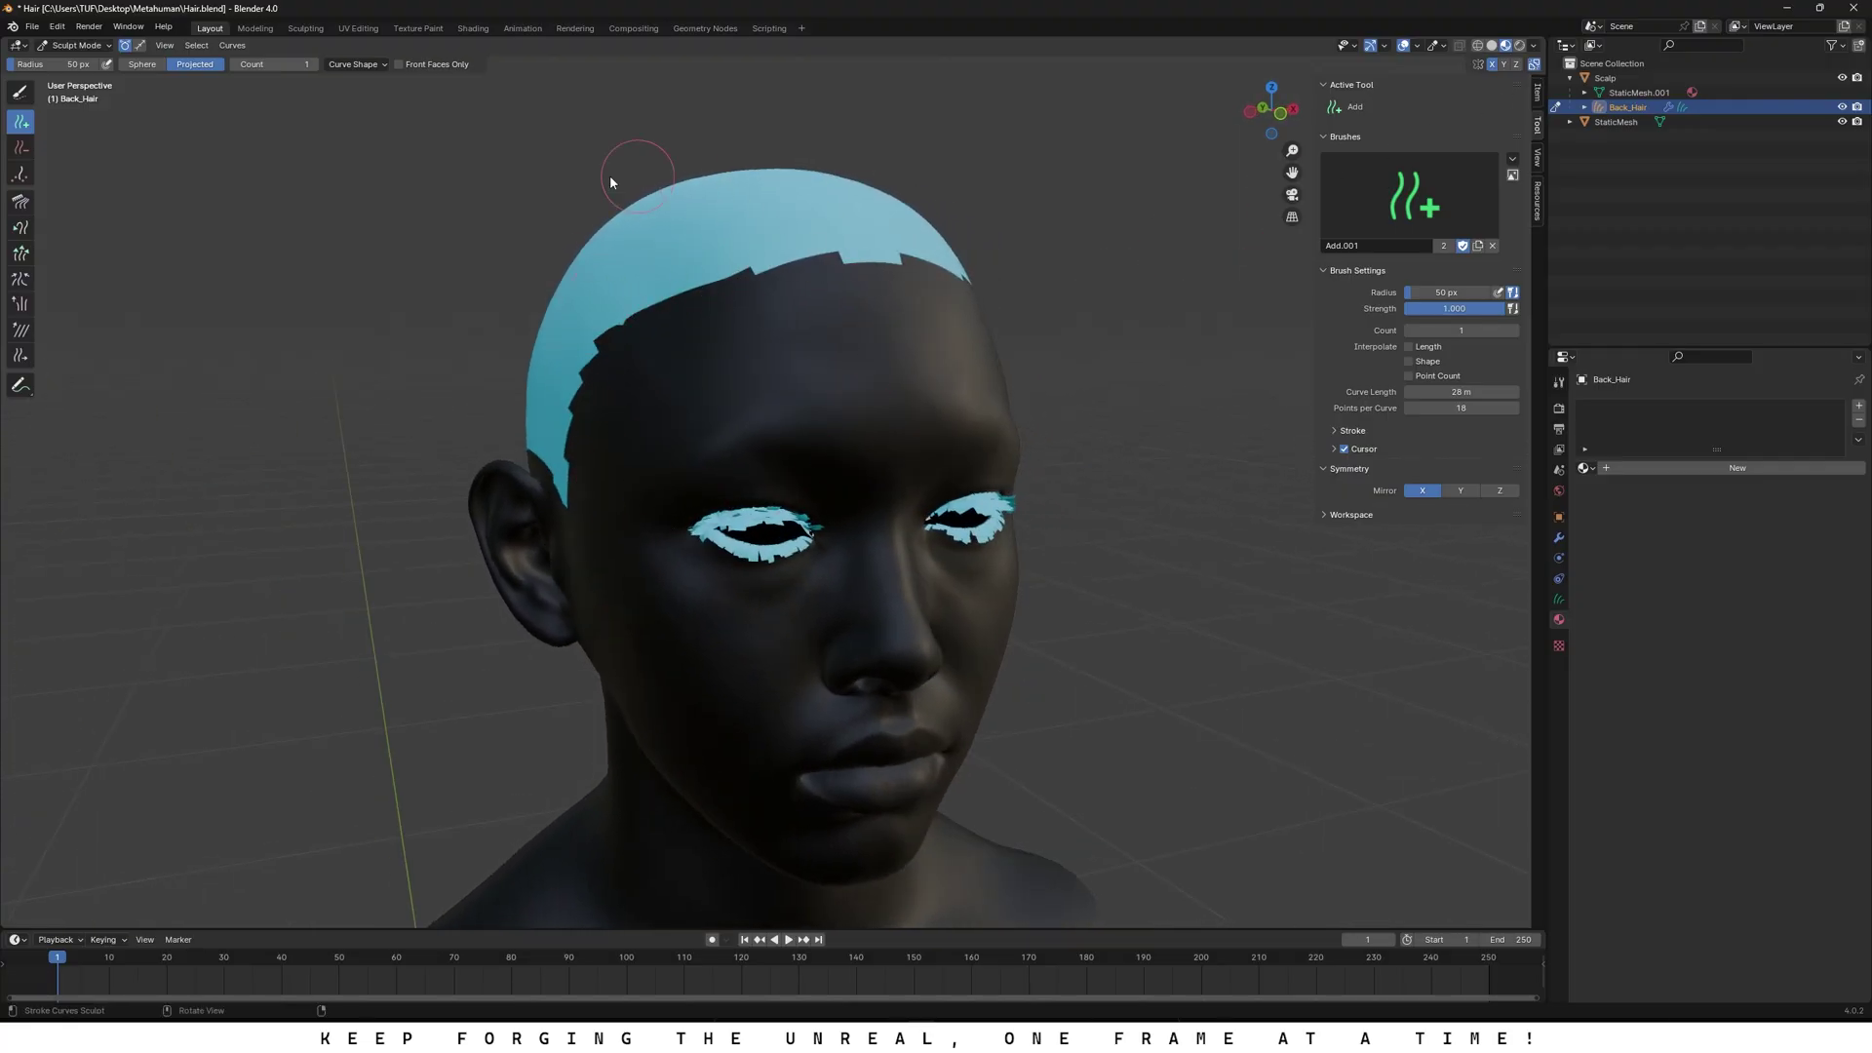
middle_click_drag(555, 322, 595, 337)
scroll(594, 337, "down", 4)
mouse_move(809, 365)
middle_mouse_down()
mouse_move(685, 371)
mouse_move(828, 359)
mouse_move(659, 363)
mouse_move(638, 402)
mouse_move(853, 395)
mouse_move(768, 398)
middle_mouse_up()
left_click(747, 402)
Step: Activate the Comb brush with a 280 px radius and comb the temple strands down past the jaw onto the chest
left_click(21, 202)
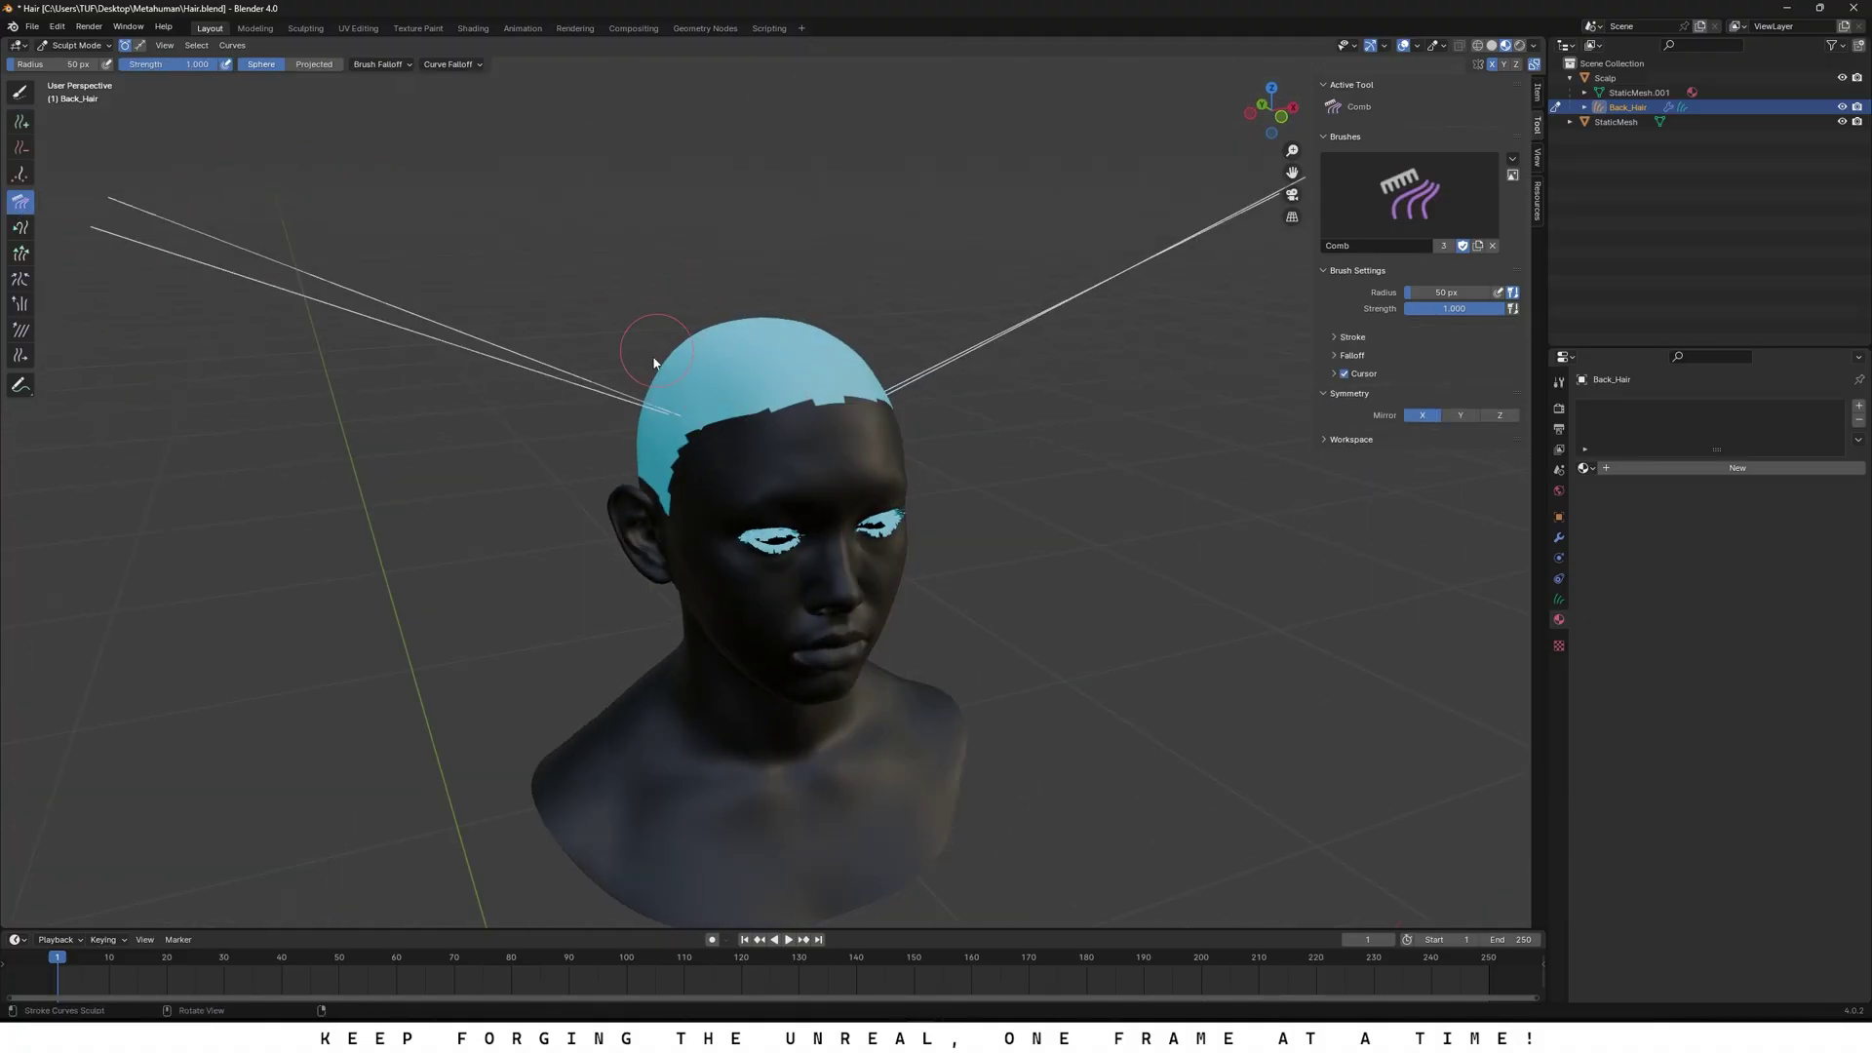
key("f")
left_click(817, 407)
scroll(658, 329, "down", 4)
left_click_drag(658, 329, 745, 637)
mouse_move(744, 636)
middle_mouse_down()
mouse_move(797, 451)
mouse_move(817, 631)
middle_mouse_up()
left_click_drag(817, 627, 827, 632)
left_click_drag(829, 501, 812, 491)
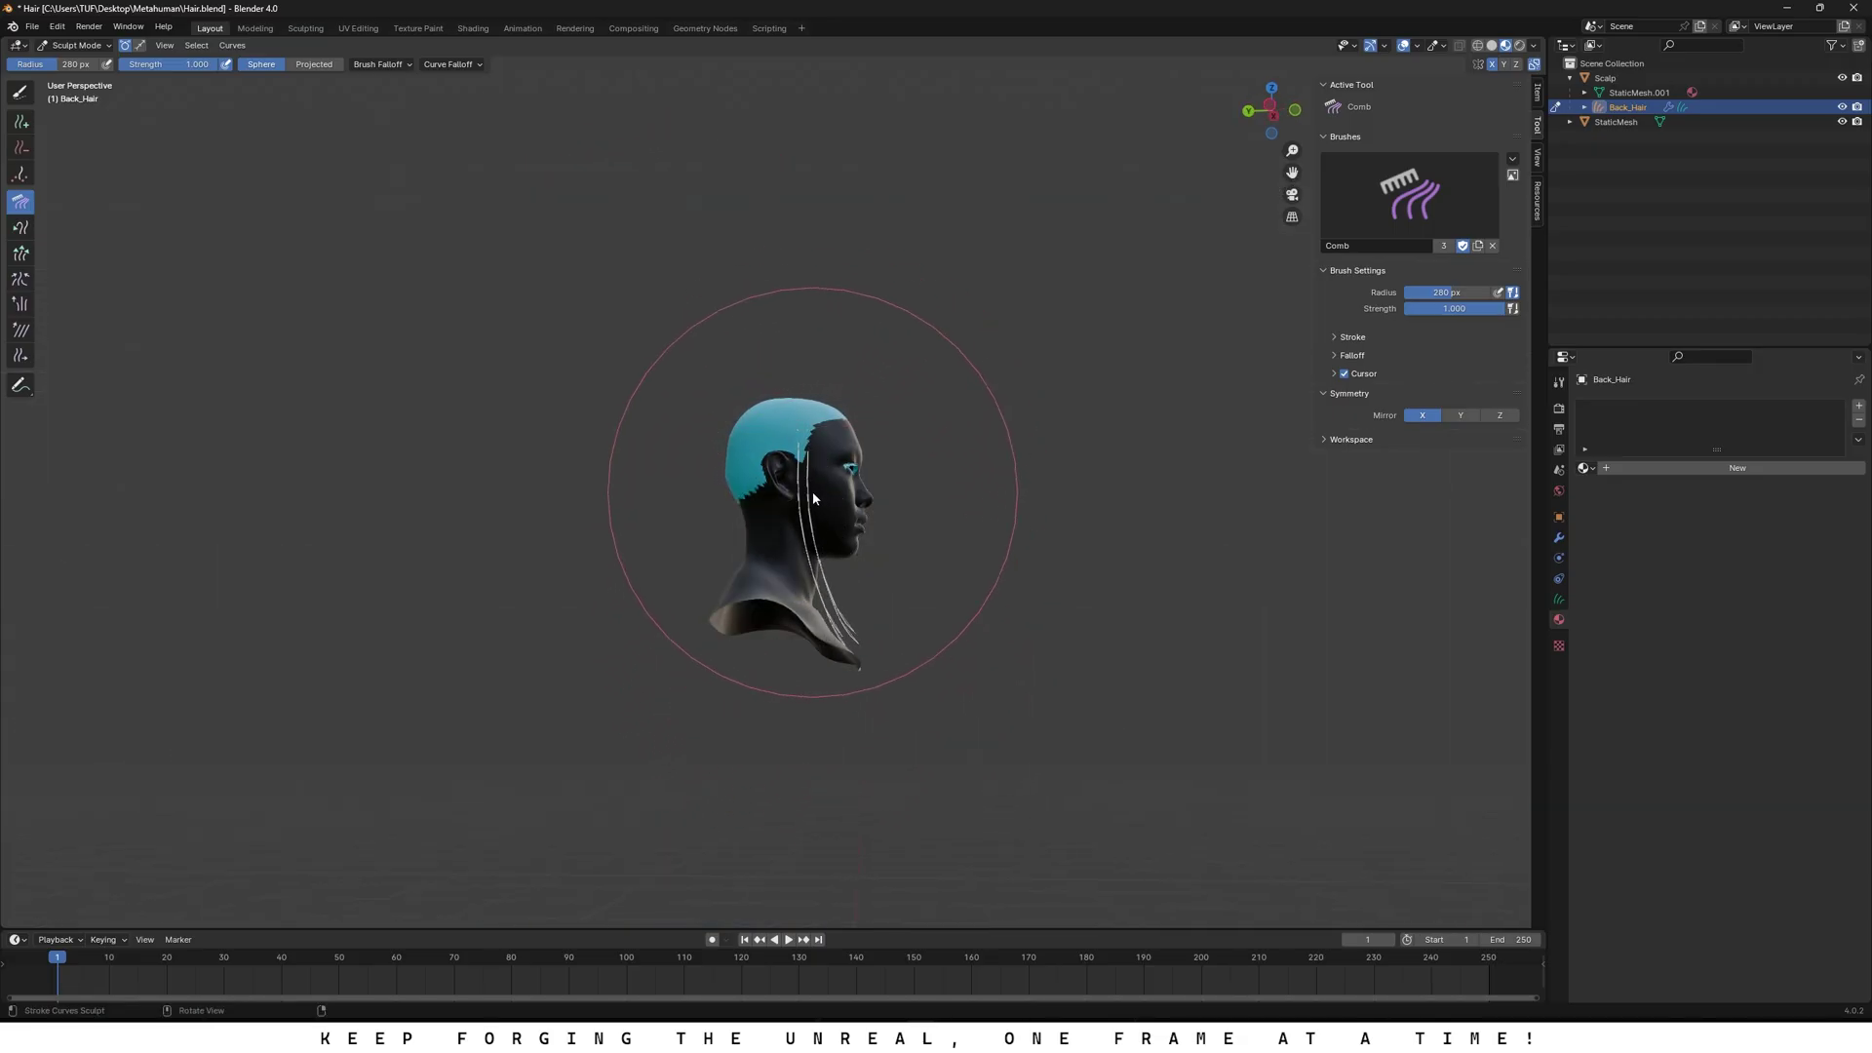
Step: Refine the fall of the temple strands from the front, combing them close to the head and down over the shoulders
mouse_move(809, 484)
middle_mouse_down()
mouse_move(735, 468)
mouse_move(758, 513)
mouse_move(711, 481)
middle_mouse_up()
scroll(697, 488, "up", 3)
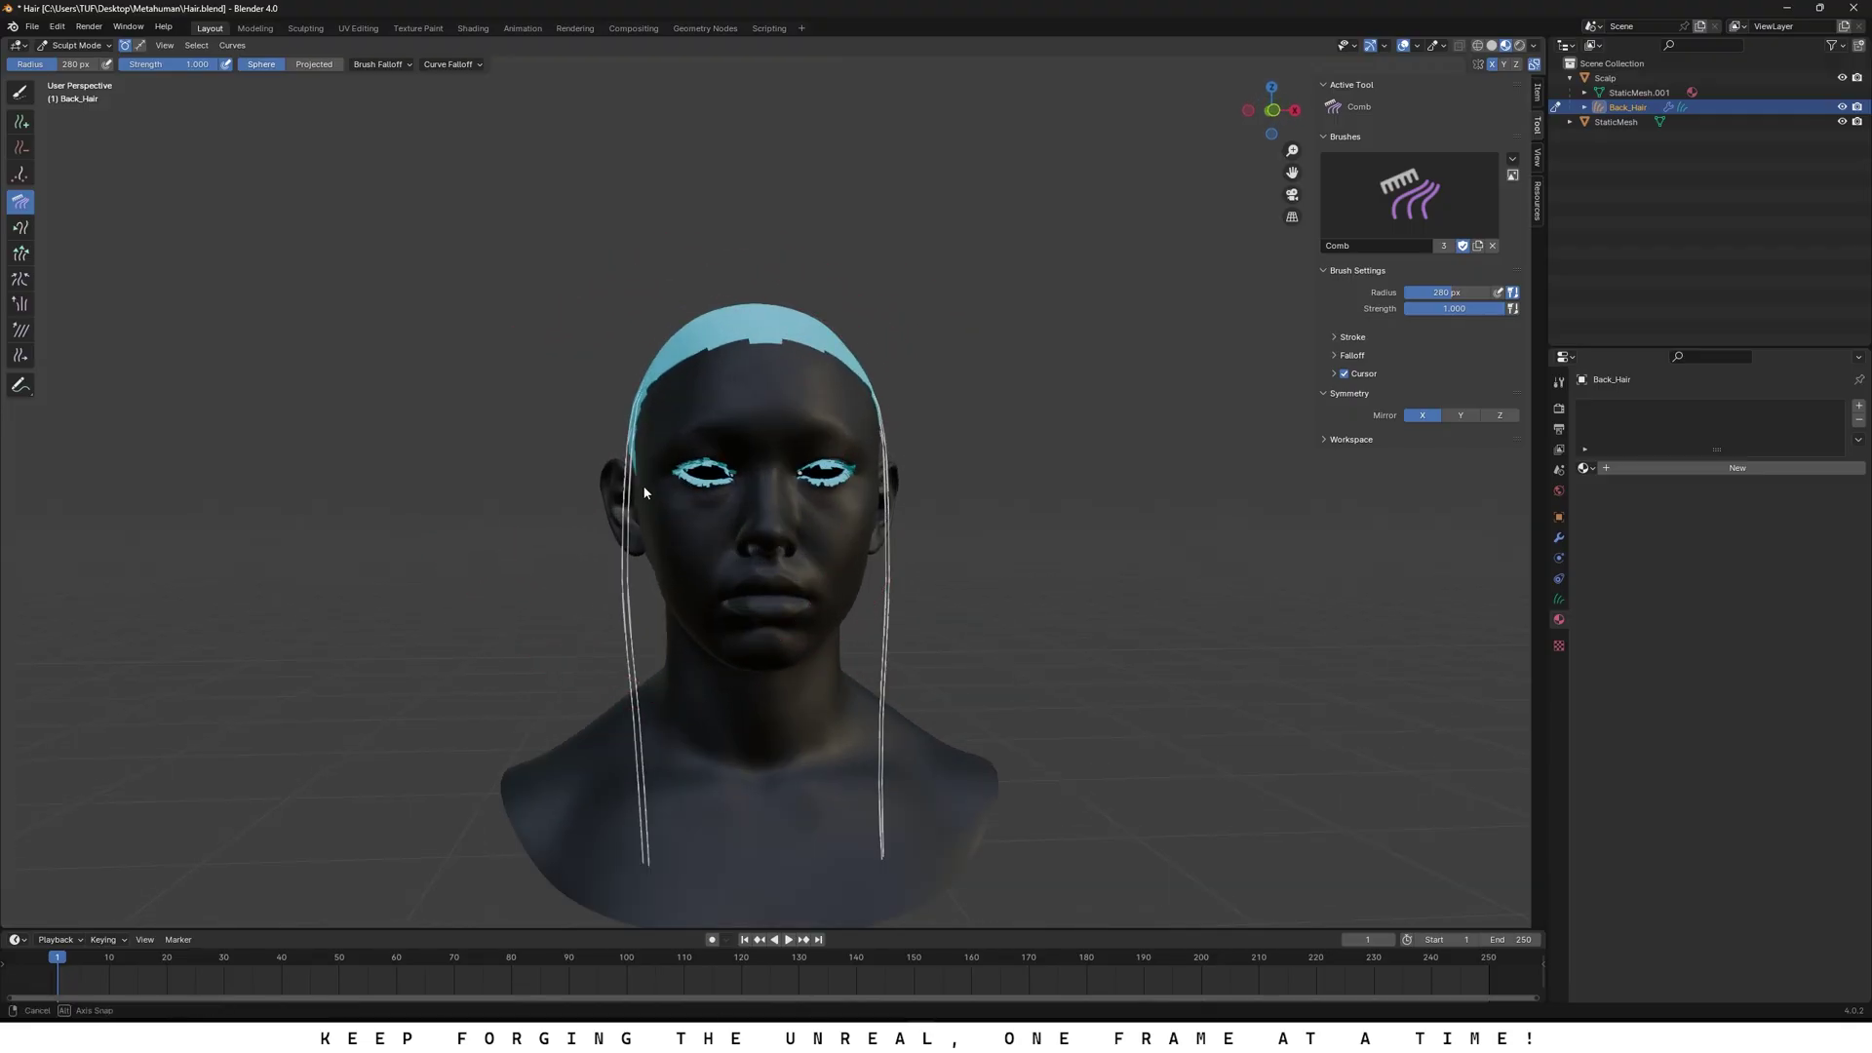
left_click_drag(646, 430, 638, 383)
left_click_drag(650, 587, 606, 749)
middle_click_drag(558, 753, 672, 726)
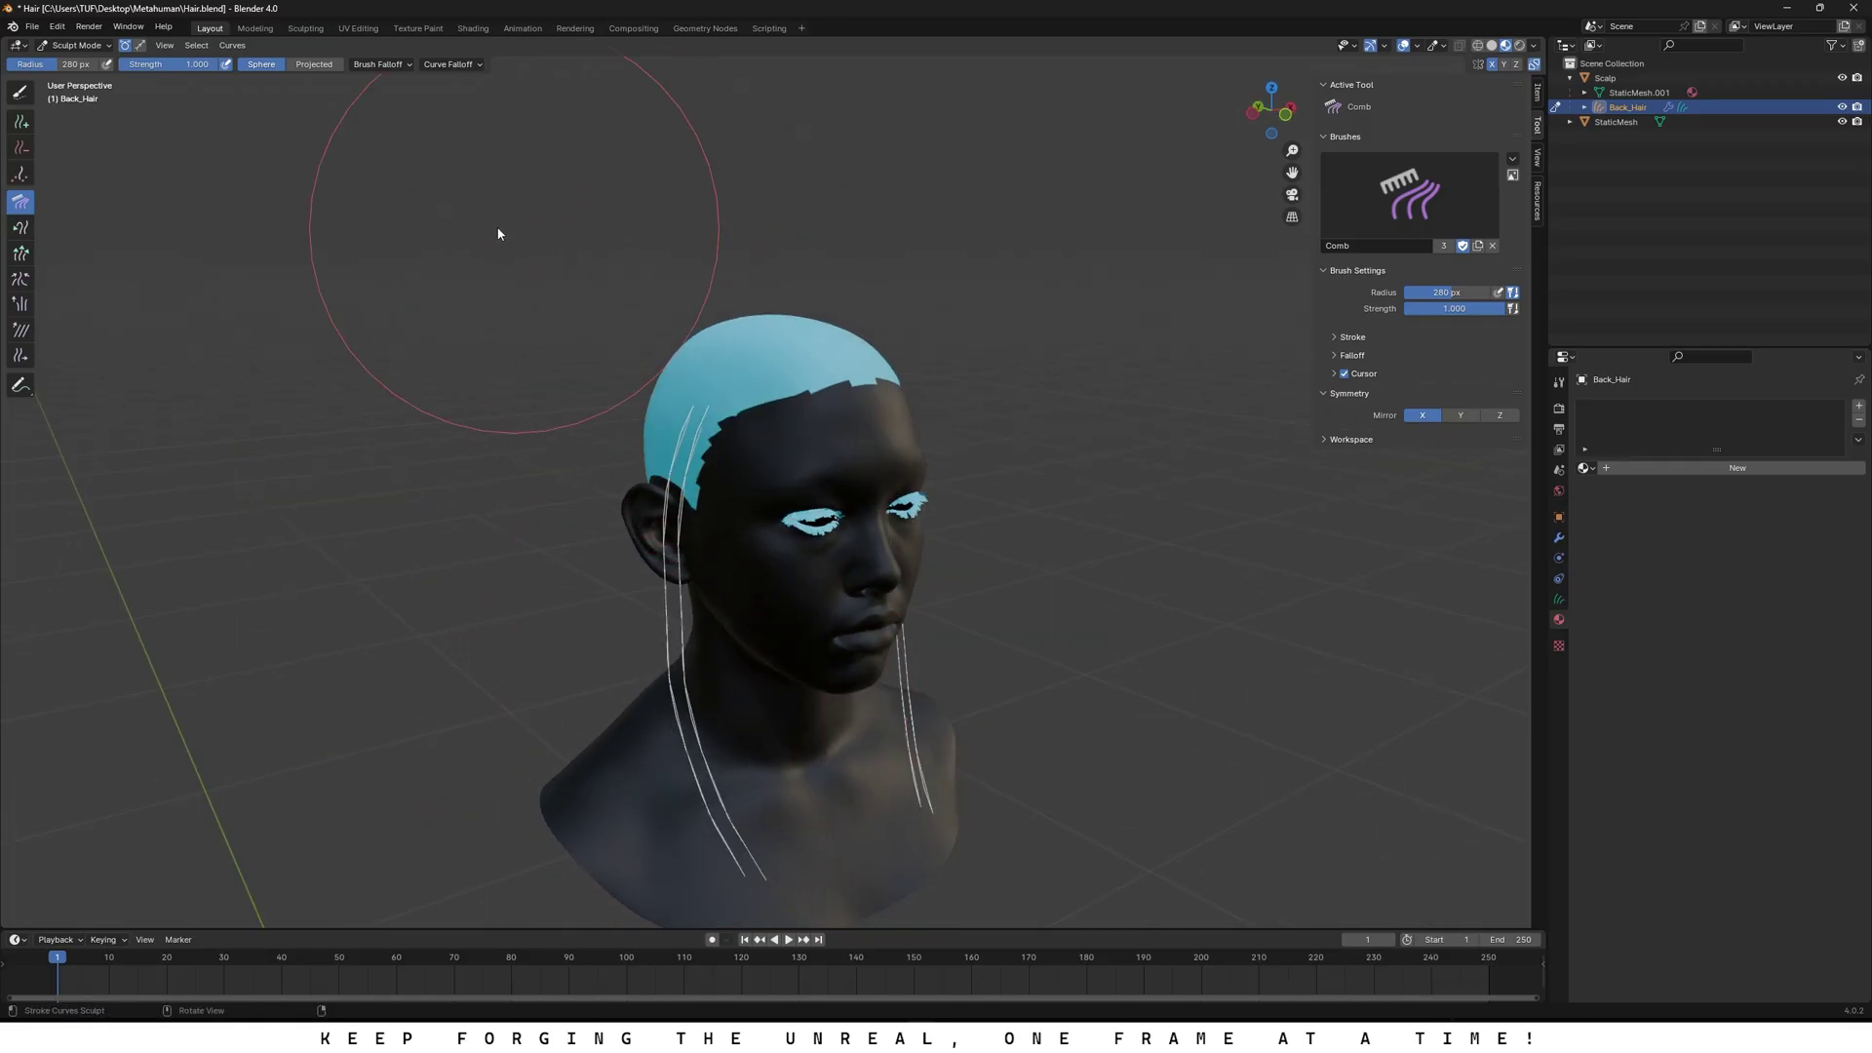
Step: Add more mirrored strands to the scalp above the ears with the Add brush
left_click(21, 121)
left_click(817, 417)
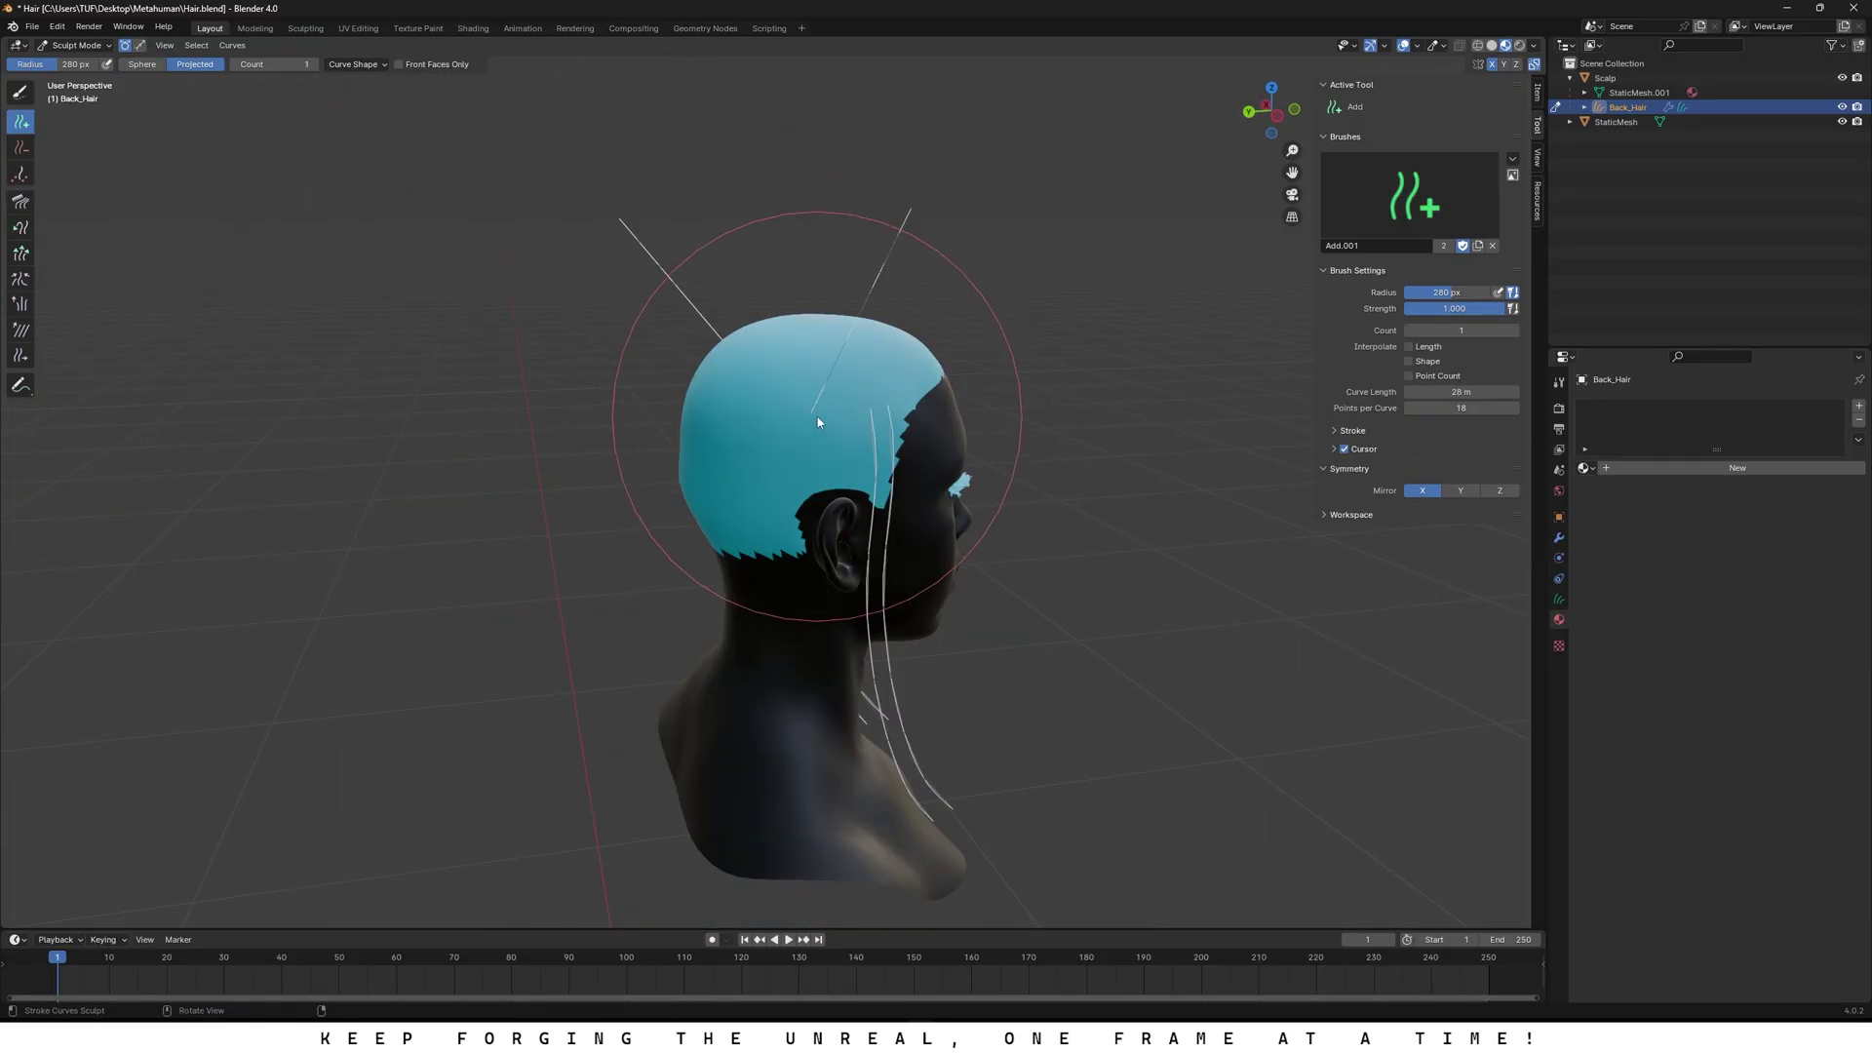
left_click(813, 421)
Step: Try to select the new strands with the 280 px Paint Selection brush and comb them down, and undo the strokes
left_click(21, 92)
middle_click_drag(595, 380, 536, 347)
scroll(536, 347, "up", 8)
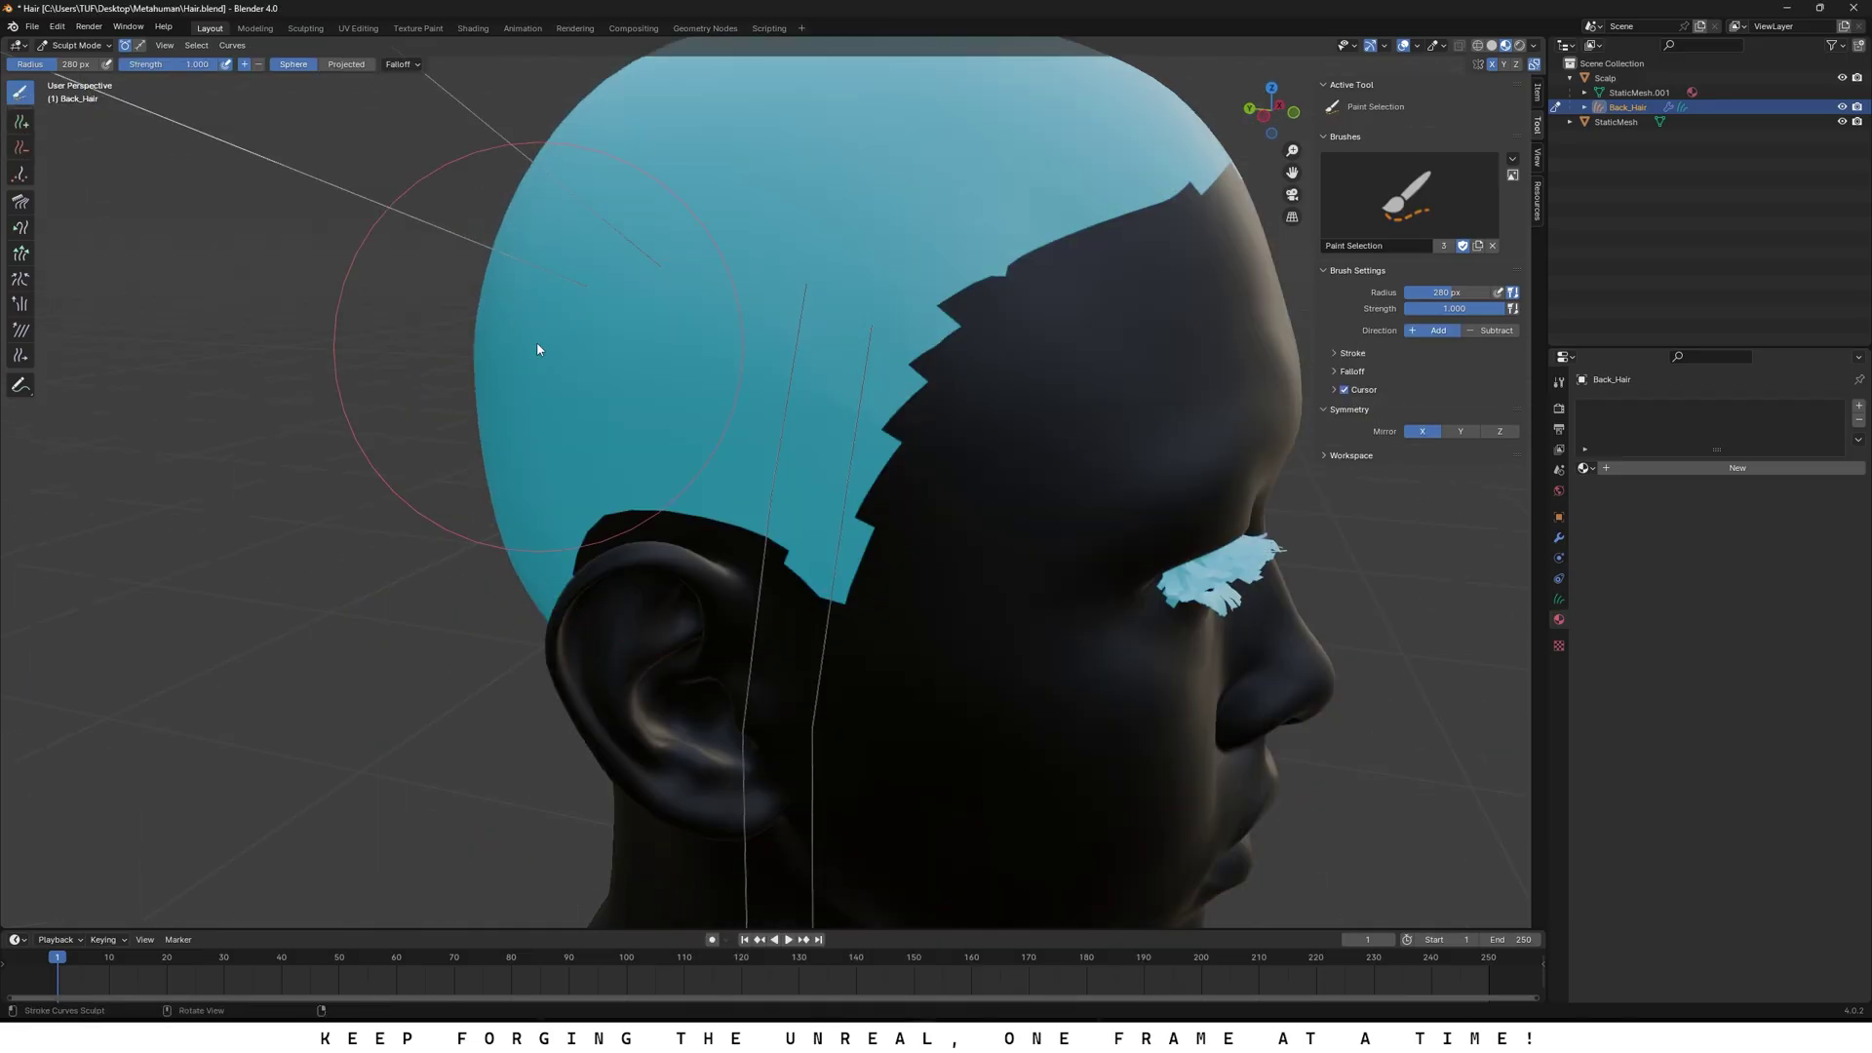
scroll(618, 270, "down", 8)
scroll(870, 639, "up", 3)
scroll(870, 640, "down", 3)
left_click(21, 201)
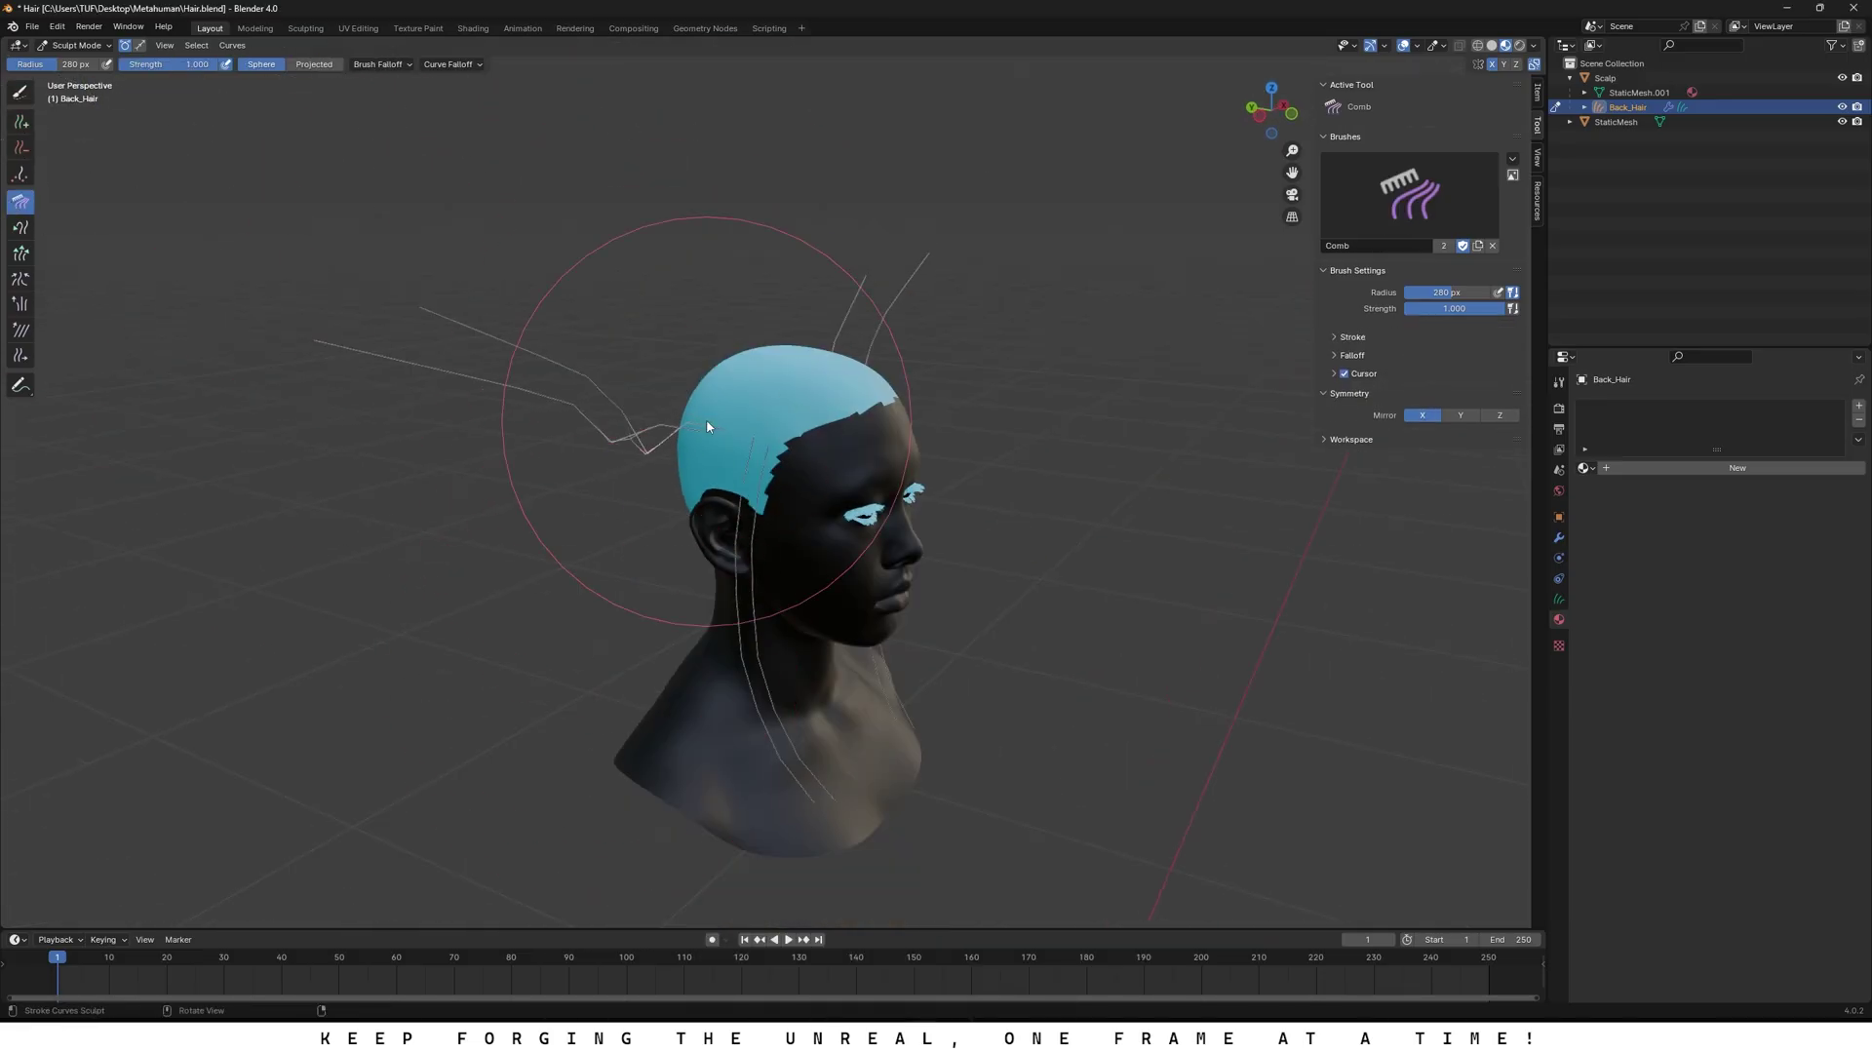
middle_click_drag(710, 426, 664, 577)
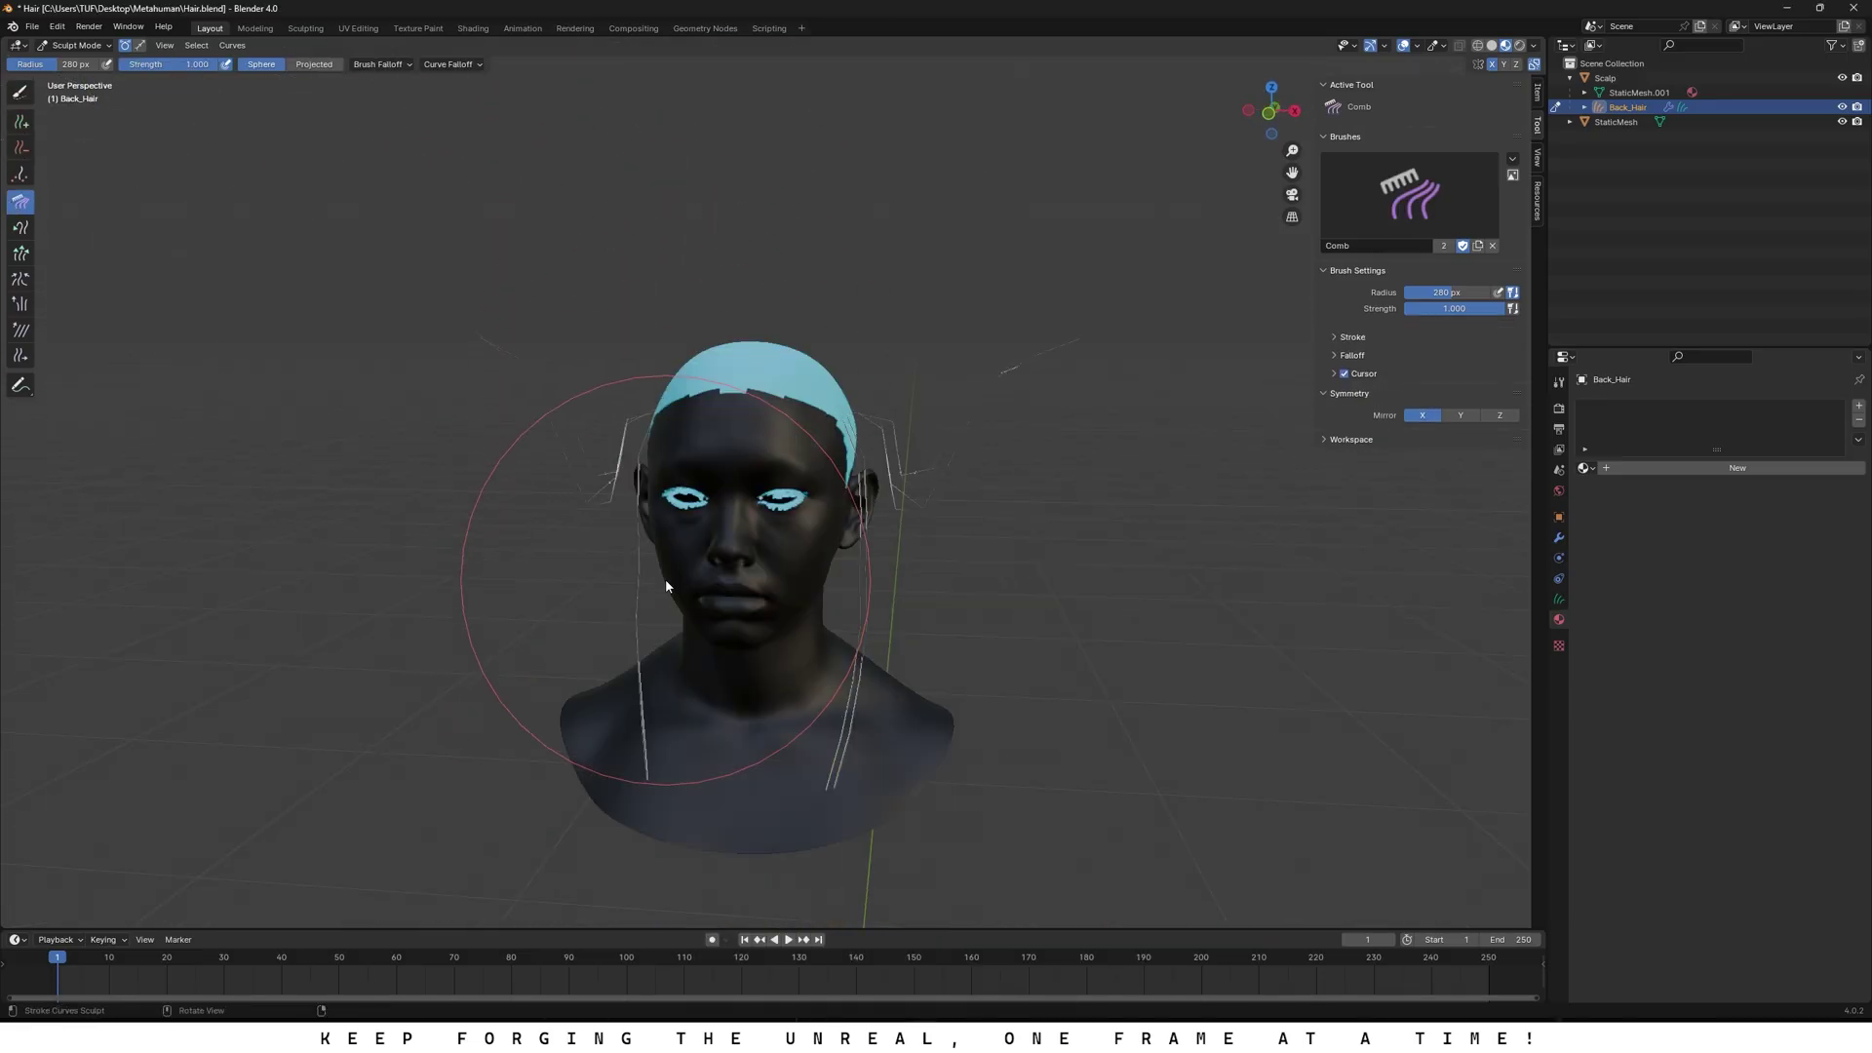
middle_click_drag(409, 388, 485, 388)
scroll(484, 388, "up", 2)
key("ctrl+z")
key("ctrl+z")
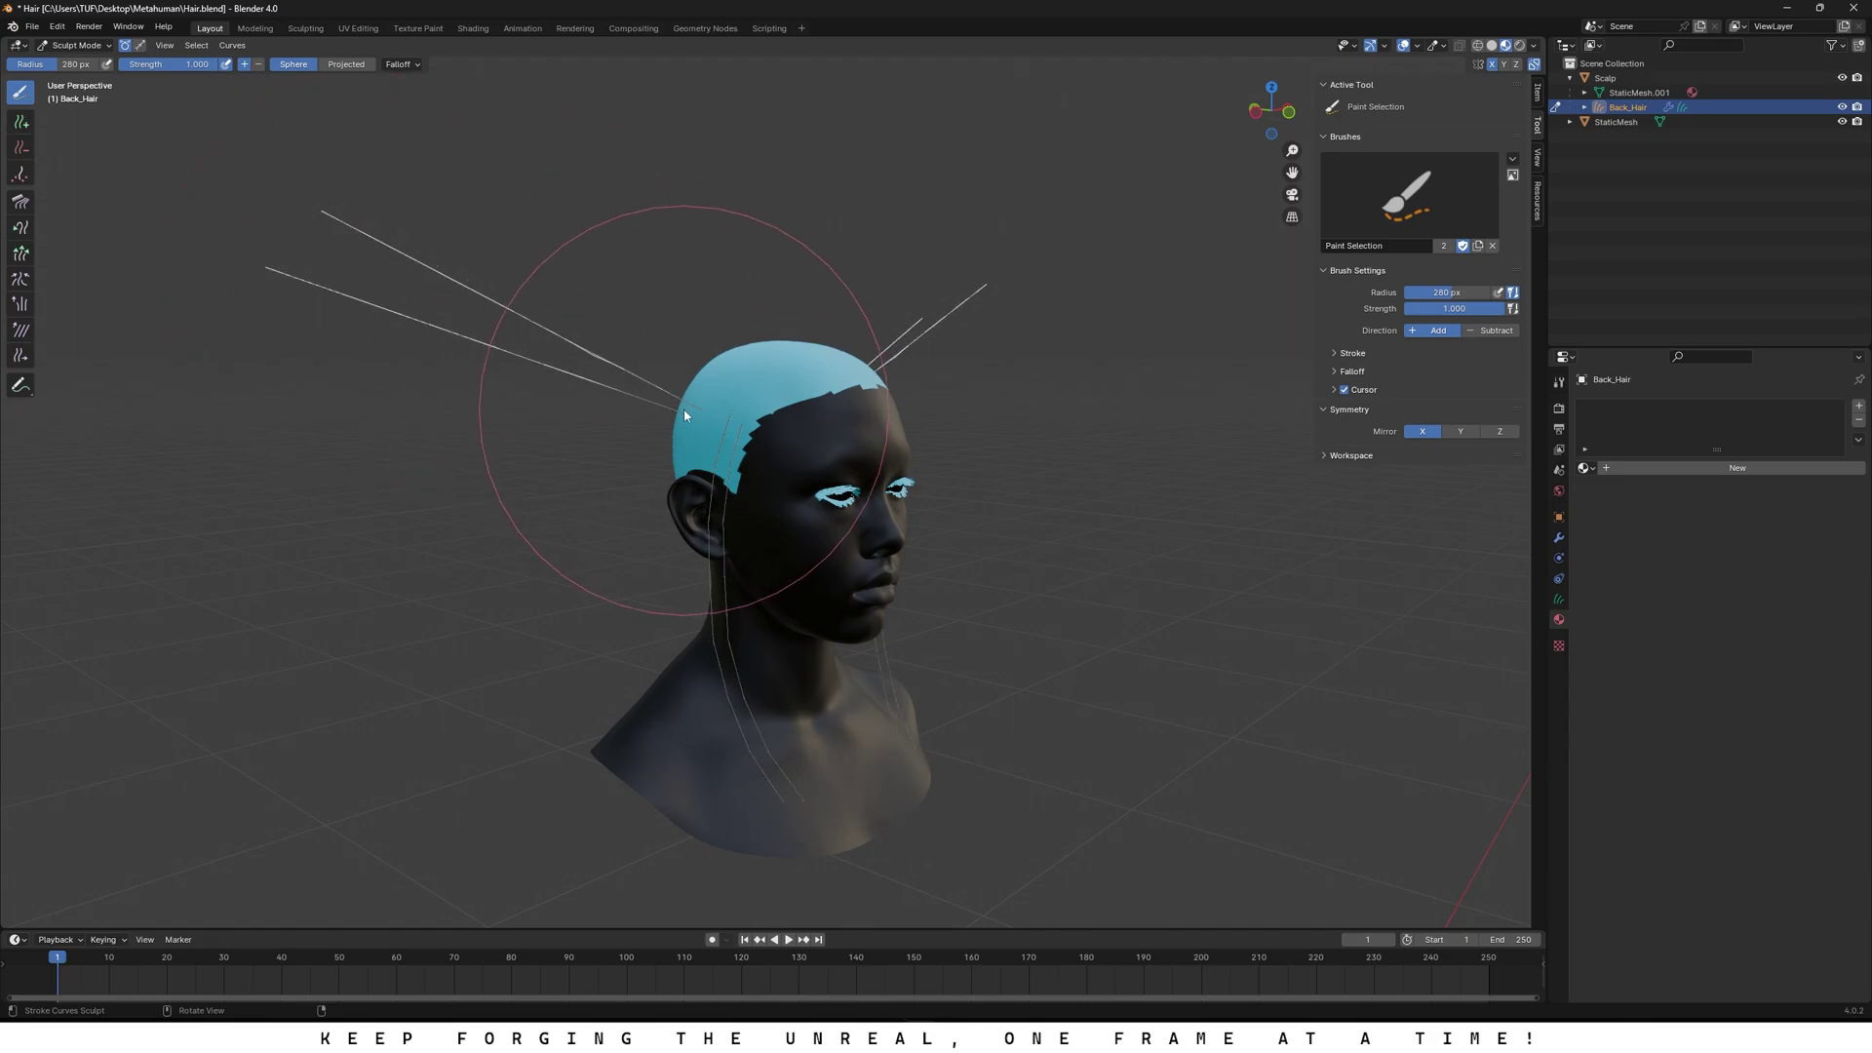
Step: Reduce the Paint Selection brush's radius to 98 px and select the new strands above the ears
middle_click_drag(685, 410, 783, 422)
key("f")
left_click(876, 501)
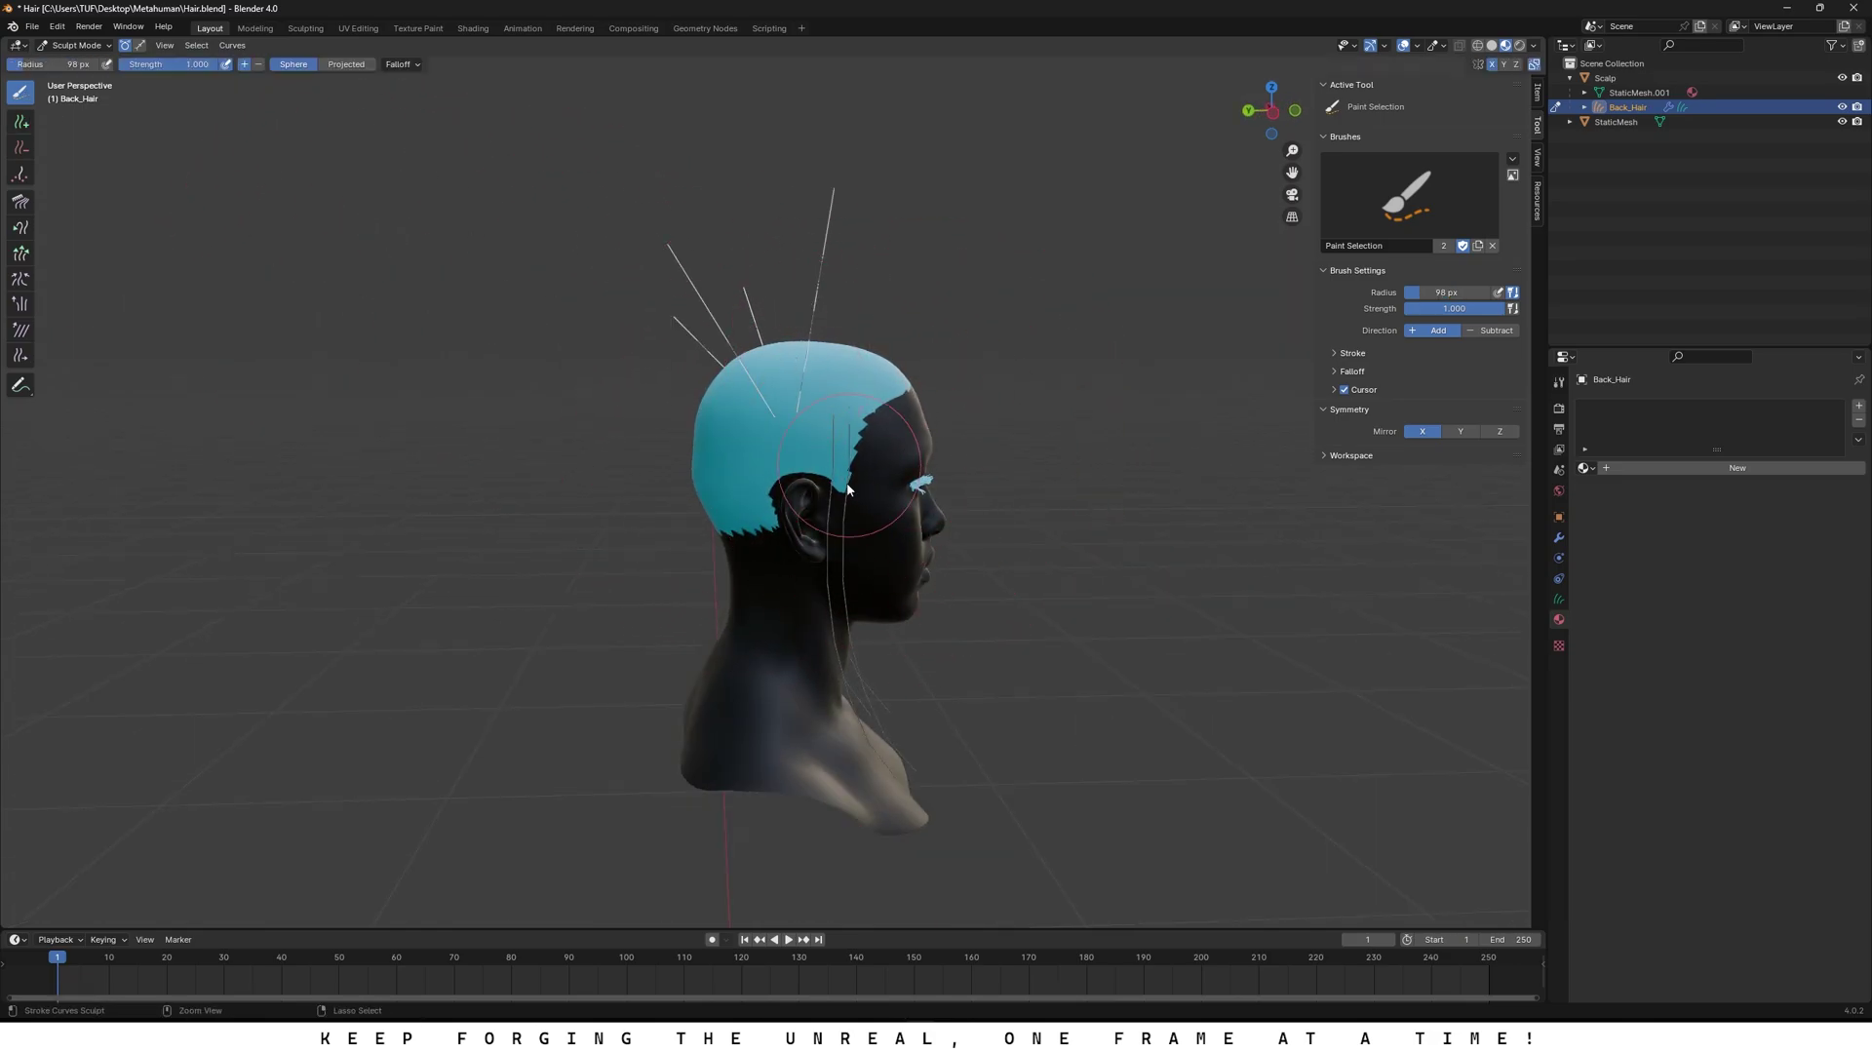
Step: Comb the selected strands down behind the temples so that they fall along the neck onto the shoulders
middle_click_drag(847, 489, 673, 559)
left_click(20, 201)
scroll(651, 502, "down", 6)
mouse_move(760, 409)
left_mouse_down()
mouse_move(652, 502)
mouse_move(738, 568)
left_mouse_up()
scroll(651, 502, "up", 4)
scroll(738, 568, "down", 4)
middle_click_drag(738, 568, 647, 542)
scroll(647, 585, "up", 4)
middle_click_drag(647, 612, 468, 872)
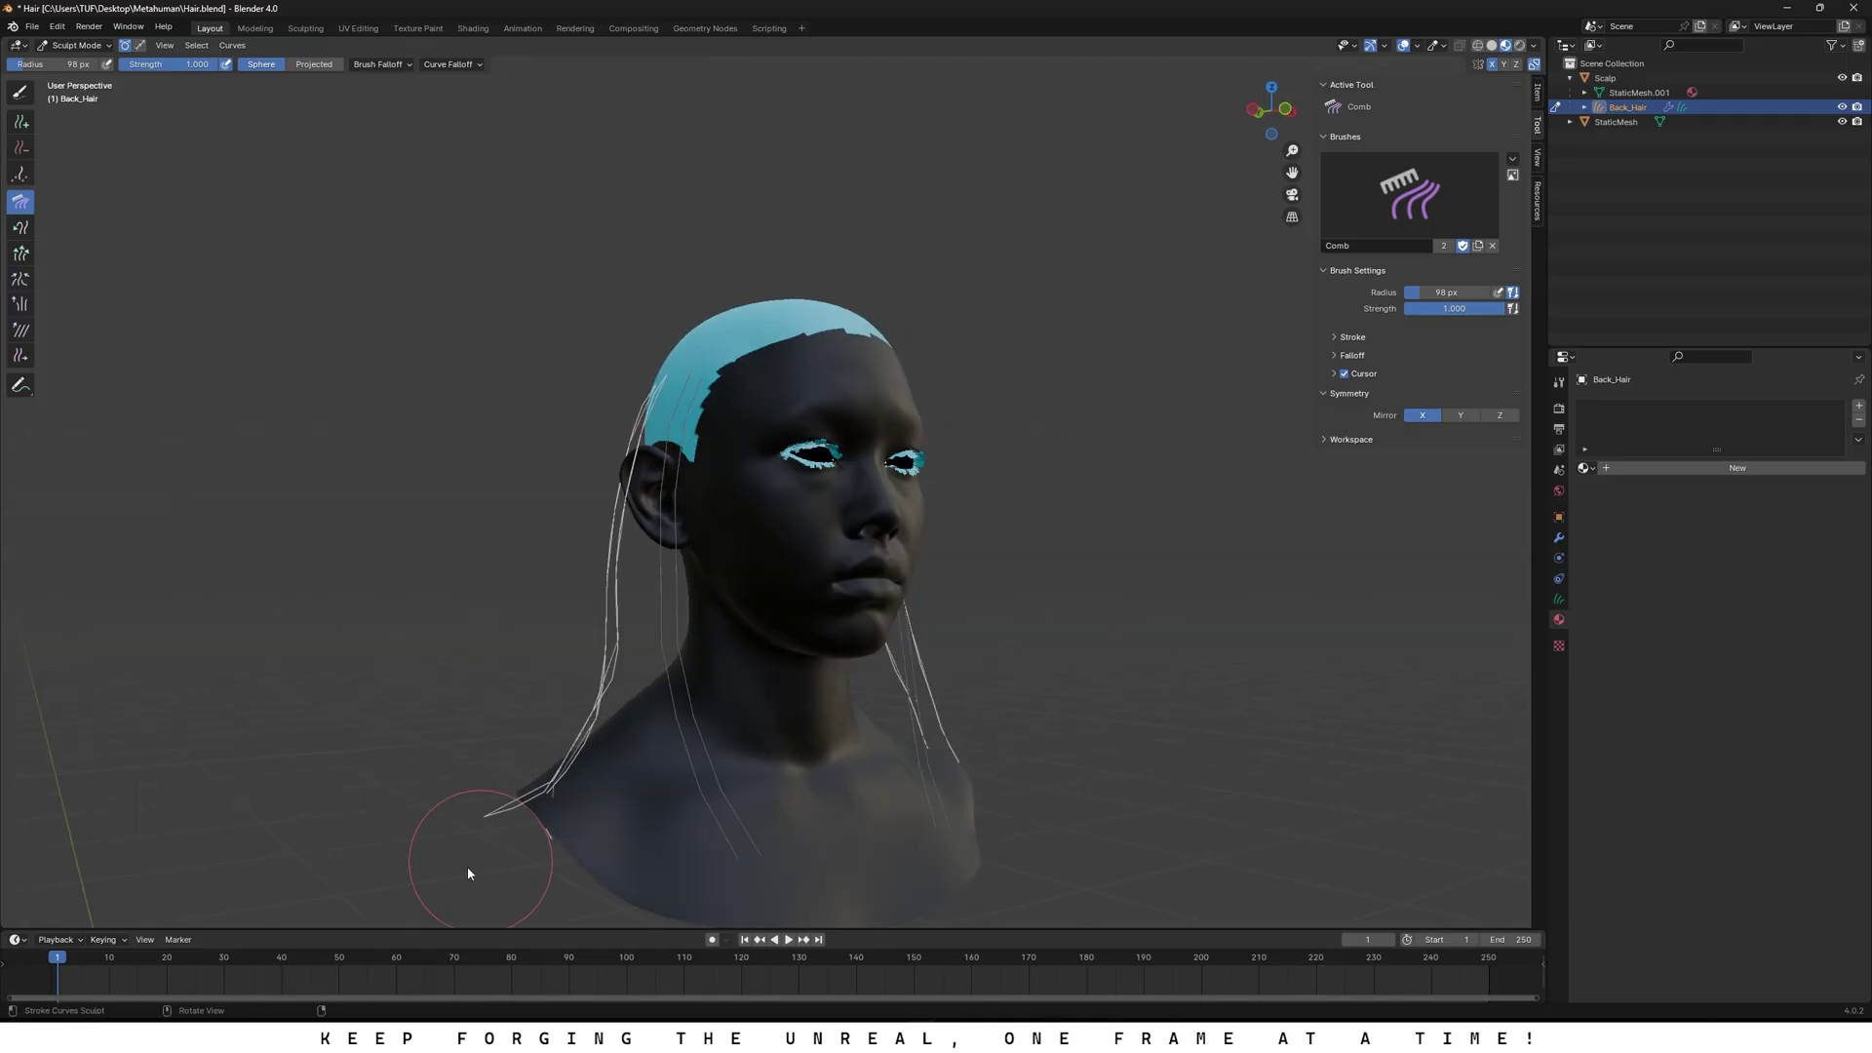
mouse_move(468, 872)
left_mouse_down()
mouse_move(610, 441)
mouse_move(592, 691)
left_mouse_up()
middle_click_drag(592, 690, 780, 672)
Step: Add many strands across the side and back of the scalp with the Add brush
left_click(21, 121)
left_click_drag(756, 400, 694, 444)
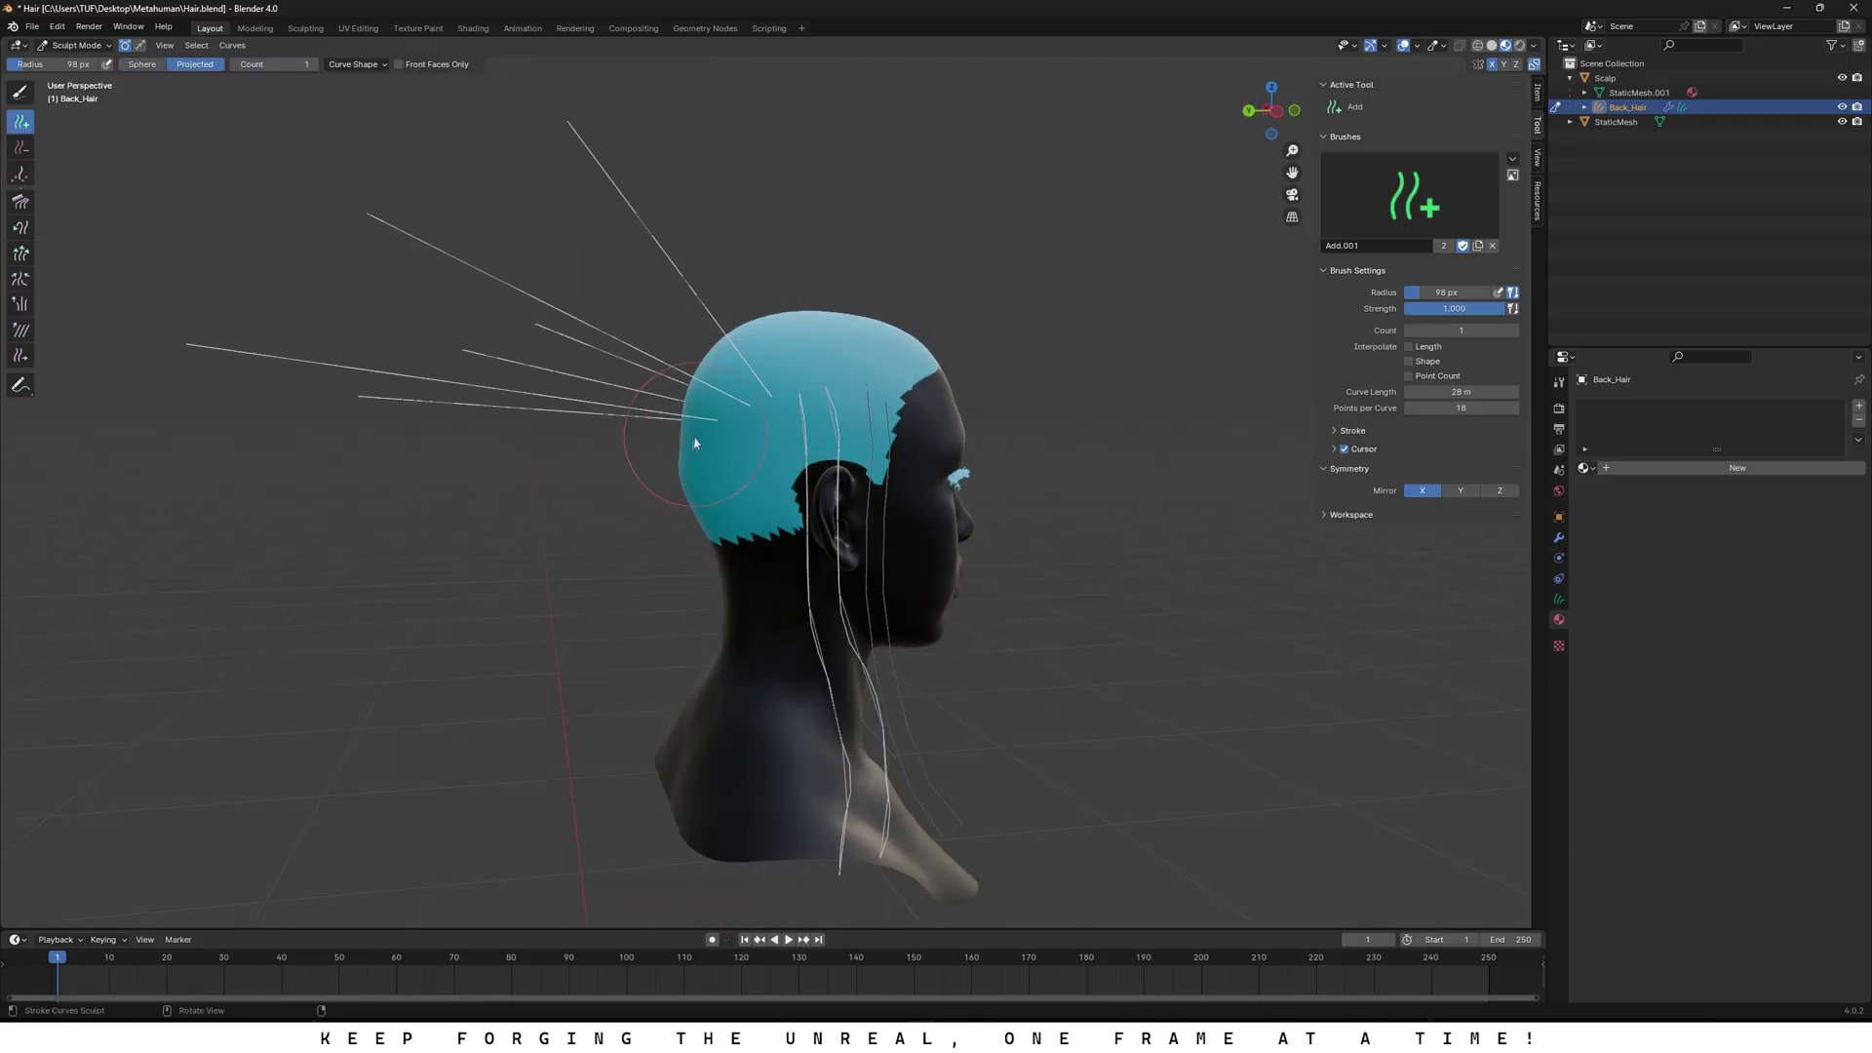
middle_click_drag(694, 444, 770, 446)
mouse_move(770, 447)
left_mouse_down()
mouse_move(748, 439)
mouse_move(780, 503)
left_mouse_up()
middle_click_drag(780, 503, 706, 492)
mouse_move(707, 492)
left_mouse_down()
mouse_move(748, 480)
mouse_move(694, 421)
left_mouse_up()
mouse_move(694, 422)
middle_mouse_down()
mouse_move(761, 492)
mouse_move(828, 439)
middle_mouse_up()
Step: Select the newly added back strands and comb them down behind the ears and neck
scroll(829, 439, "down", 4)
left_click(20, 200)
left_click(20, 91)
mouse_move(823, 531)
middle_mouse_down()
mouse_move(777, 480)
mouse_move(598, 434)
mouse_move(689, 276)
mouse_move(680, 502)
middle_mouse_up()
scroll(680, 502, "down", 4)
left_click(21, 201)
mouse_move(818, 366)
left_mouse_down()
mouse_move(753, 383)
mouse_move(543, 627)
left_mouse_up()
middle_click_drag(543, 627, 653, 438)
left_click_drag(652, 439, 702, 585)
mouse_move(701, 585)
middle_mouse_down()
mouse_move(674, 699)
mouse_move(877, 672)
mouse_move(614, 609)
mouse_move(711, 468)
middle_mouse_up()
scroll(878, 672, "up", 3)
scroll(614, 609, "down", 3)
left_click_drag(711, 468, 634, 560)
mouse_move(634, 560)
middle_mouse_down()
mouse_move(777, 576)
mouse_move(877, 492)
middle_mouse_up()
Step: Limit combing to the back strands with Paint Selection and comb their flared lengths down behind the shoulders
scroll(777, 576, "up", 5)
left_click(20, 91)
mouse_move(683, 536)
middle_mouse_down()
mouse_move(633, 537)
mouse_move(624, 507)
mouse_move(696, 538)
middle_mouse_up()
scroll(634, 536, "down", 1)
left_click(19, 201)
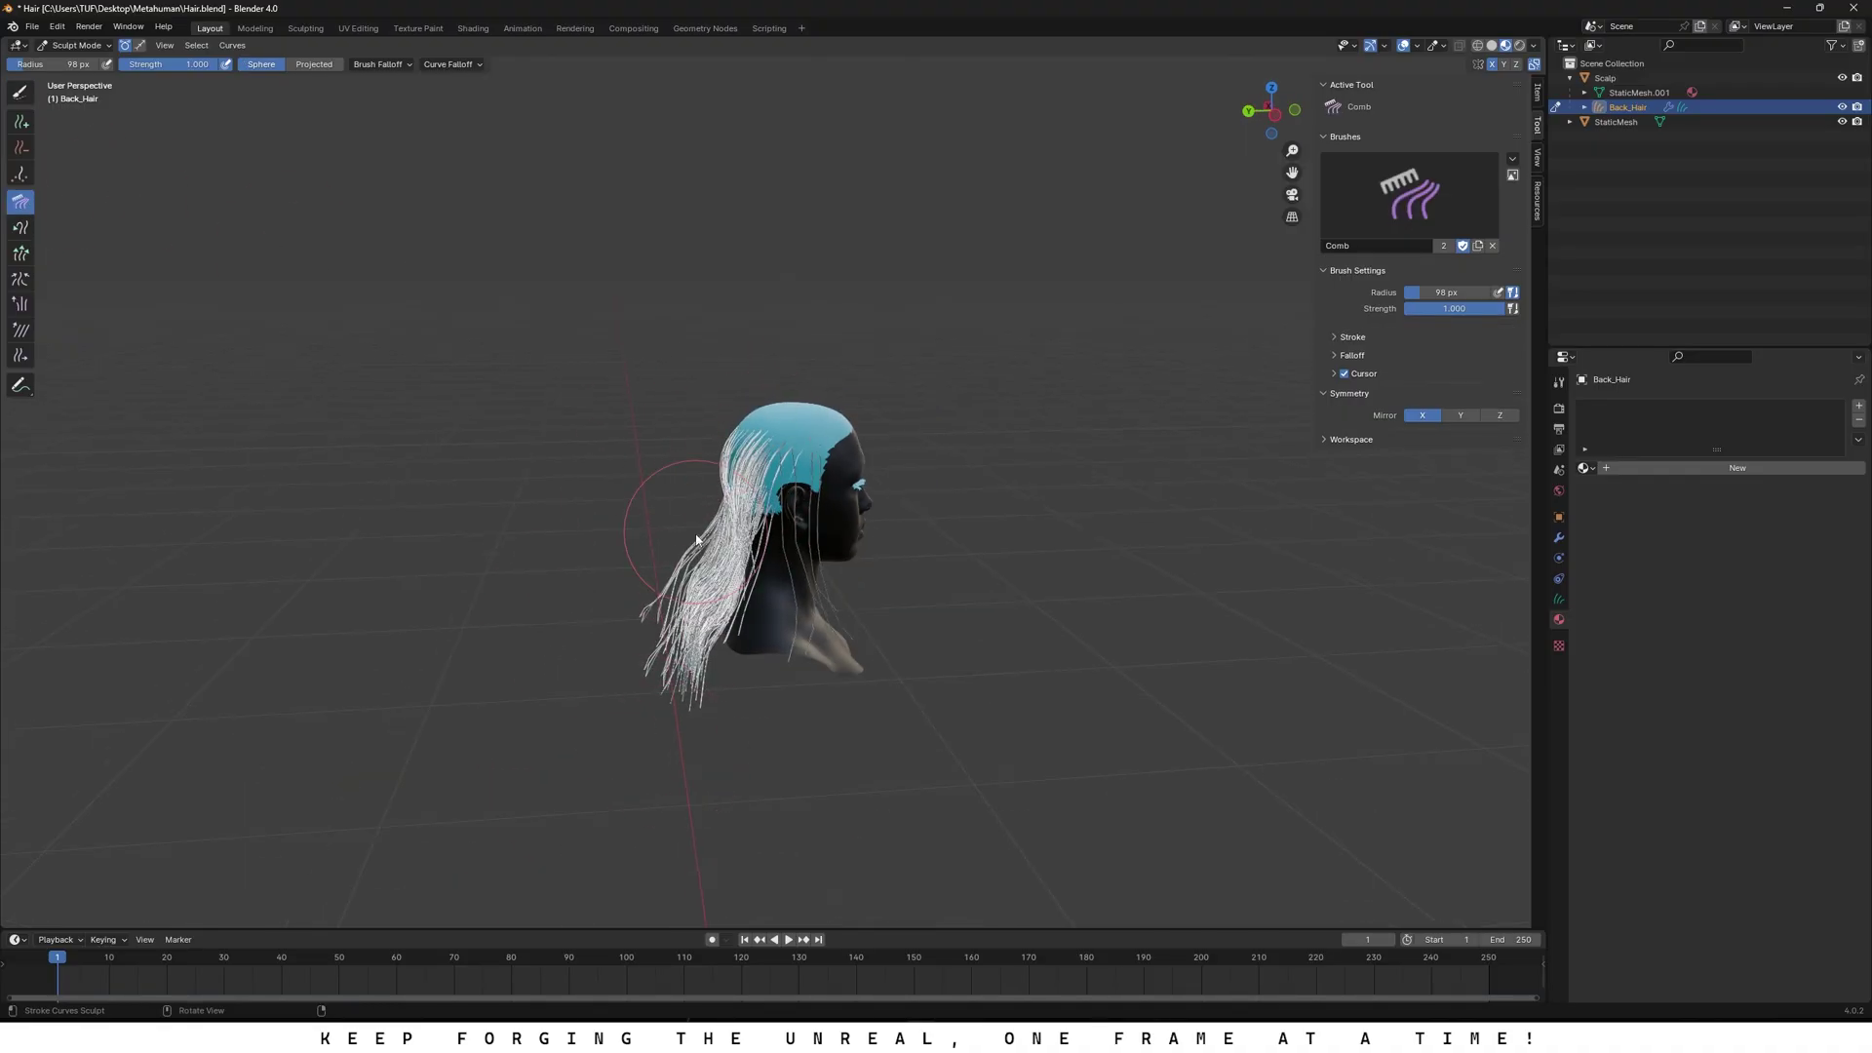
left_click_drag(696, 538, 653, 670)
middle_click_drag(761, 637, 868, 655)
scroll(722, 656, "up", 3)
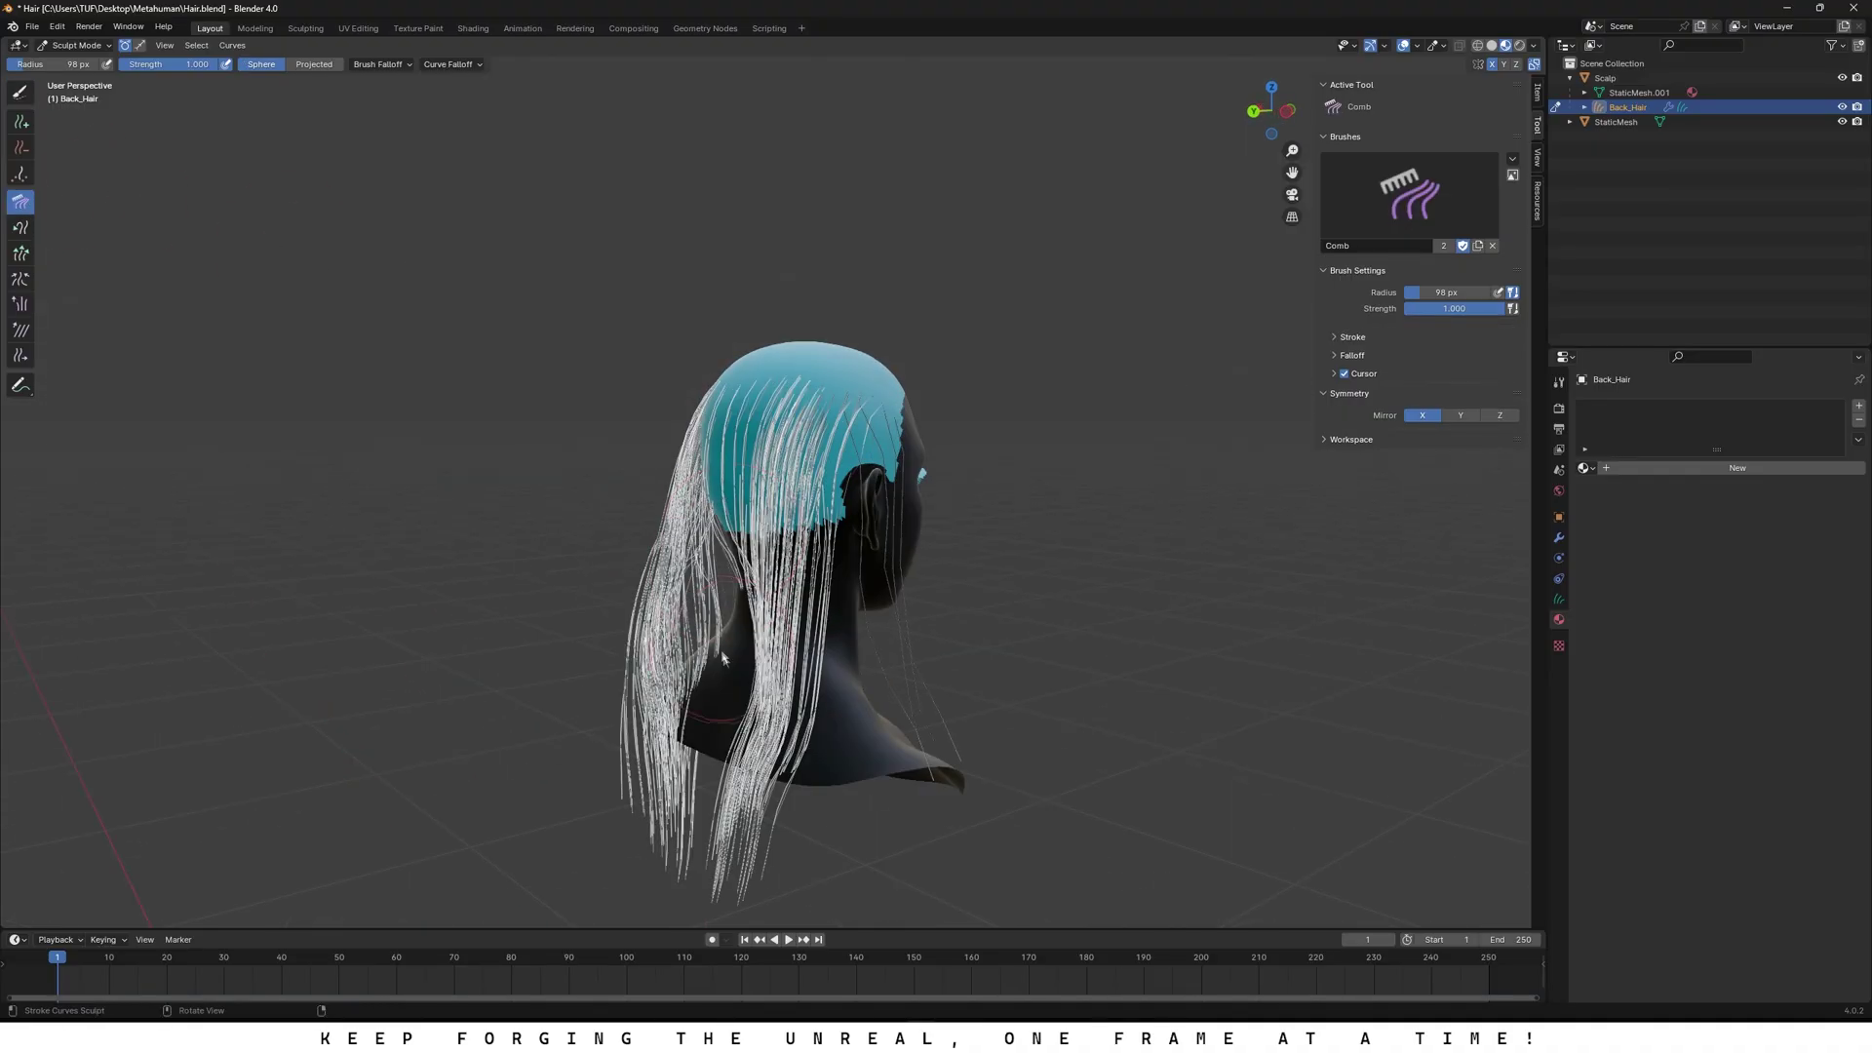
Step: Straighten the flared ends of the back hair from the rear, combing both halves down the back
mouse_move(942, 716)
middle_mouse_down()
mouse_move(844, 744)
mouse_move(824, 729)
middle_mouse_up()
left_click_drag(681, 717, 669, 775)
middle_click_drag(669, 775, 727, 372)
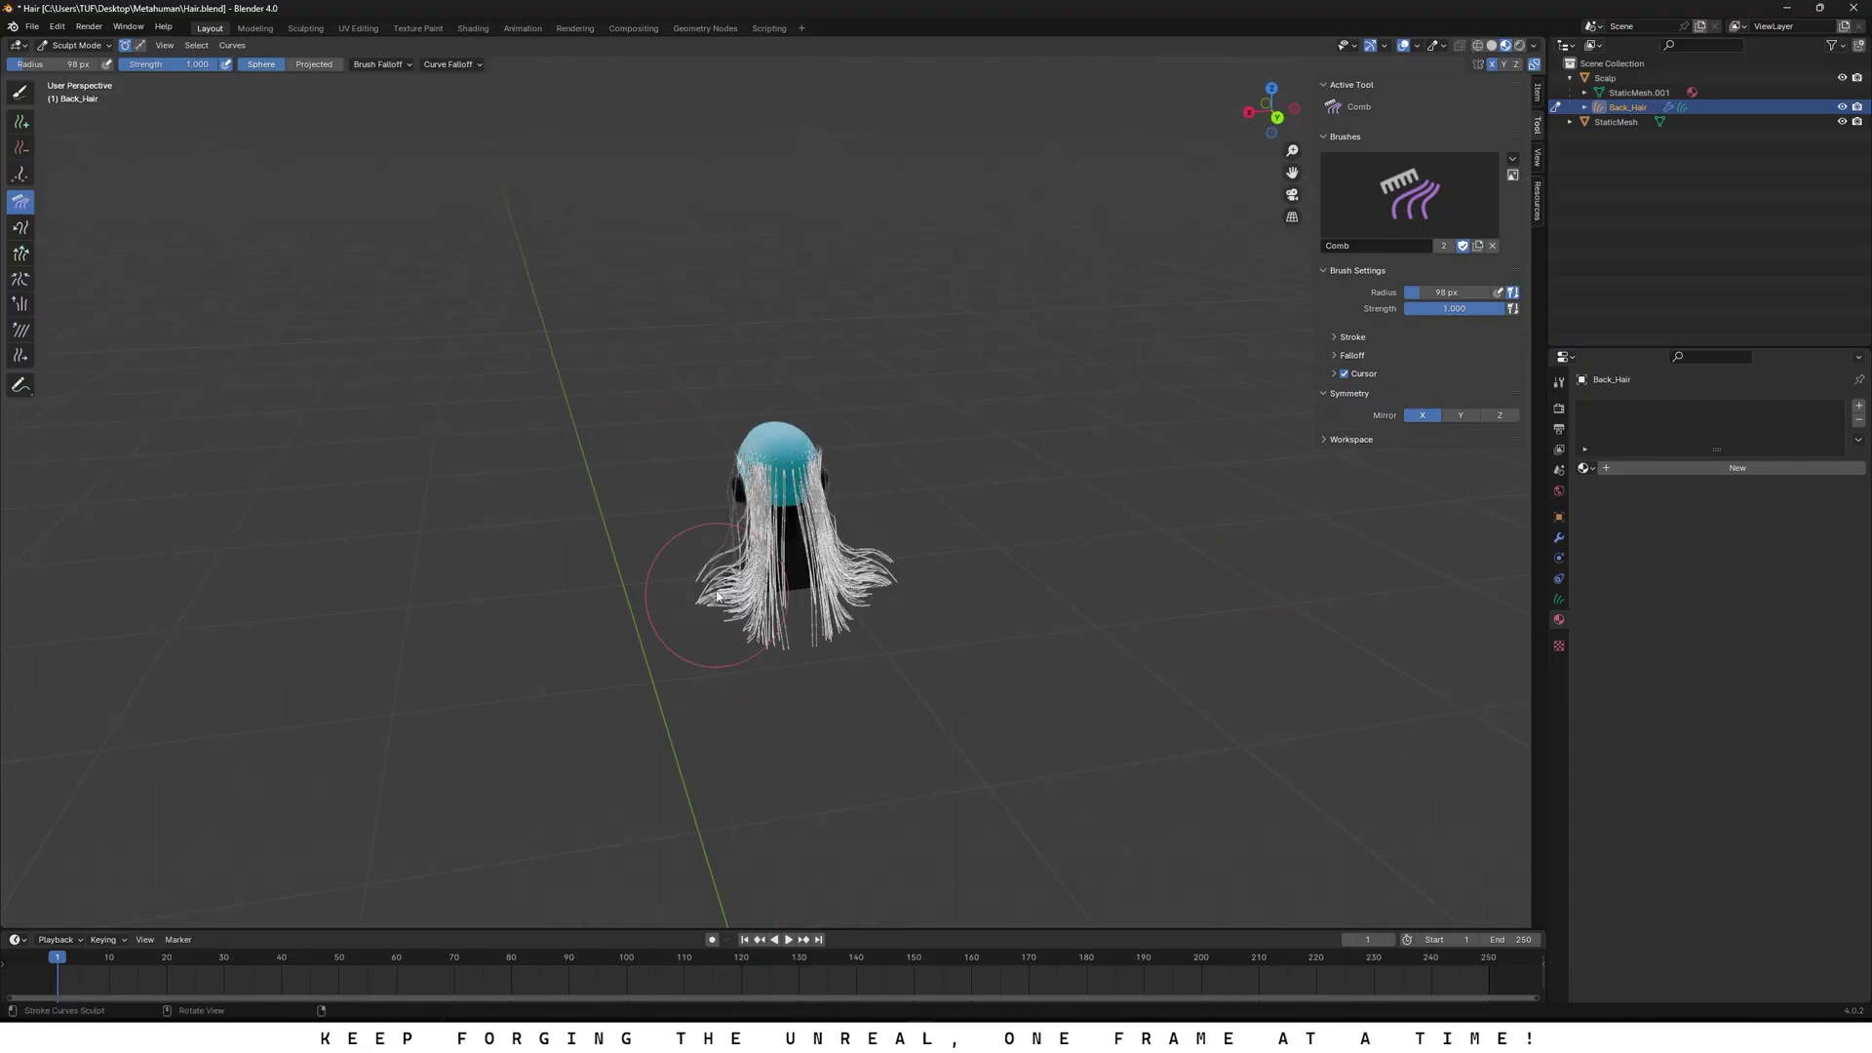
scroll(748, 526, "up", 5)
middle_click_drag(749, 526, 683, 473)
mouse_move(698, 542)
left_mouse_down()
mouse_move(692, 683)
mouse_move(594, 765)
left_mouse_up()
mouse_move(429, 794)
middle_mouse_down()
mouse_move(696, 803)
mouse_move(926, 780)
middle_mouse_up()
middle_click_drag(920, 651, 848, 662)
mouse_move(848, 663)
left_mouse_down()
mouse_move(906, 662)
mouse_move(936, 510)
mouse_move(810, 569)
left_mouse_up()
middle_click_drag(810, 568, 675, 827)
Step: Turn the timeline area into an Asset Browser and enlarge it to show the hair assets
left_click(17, 940)
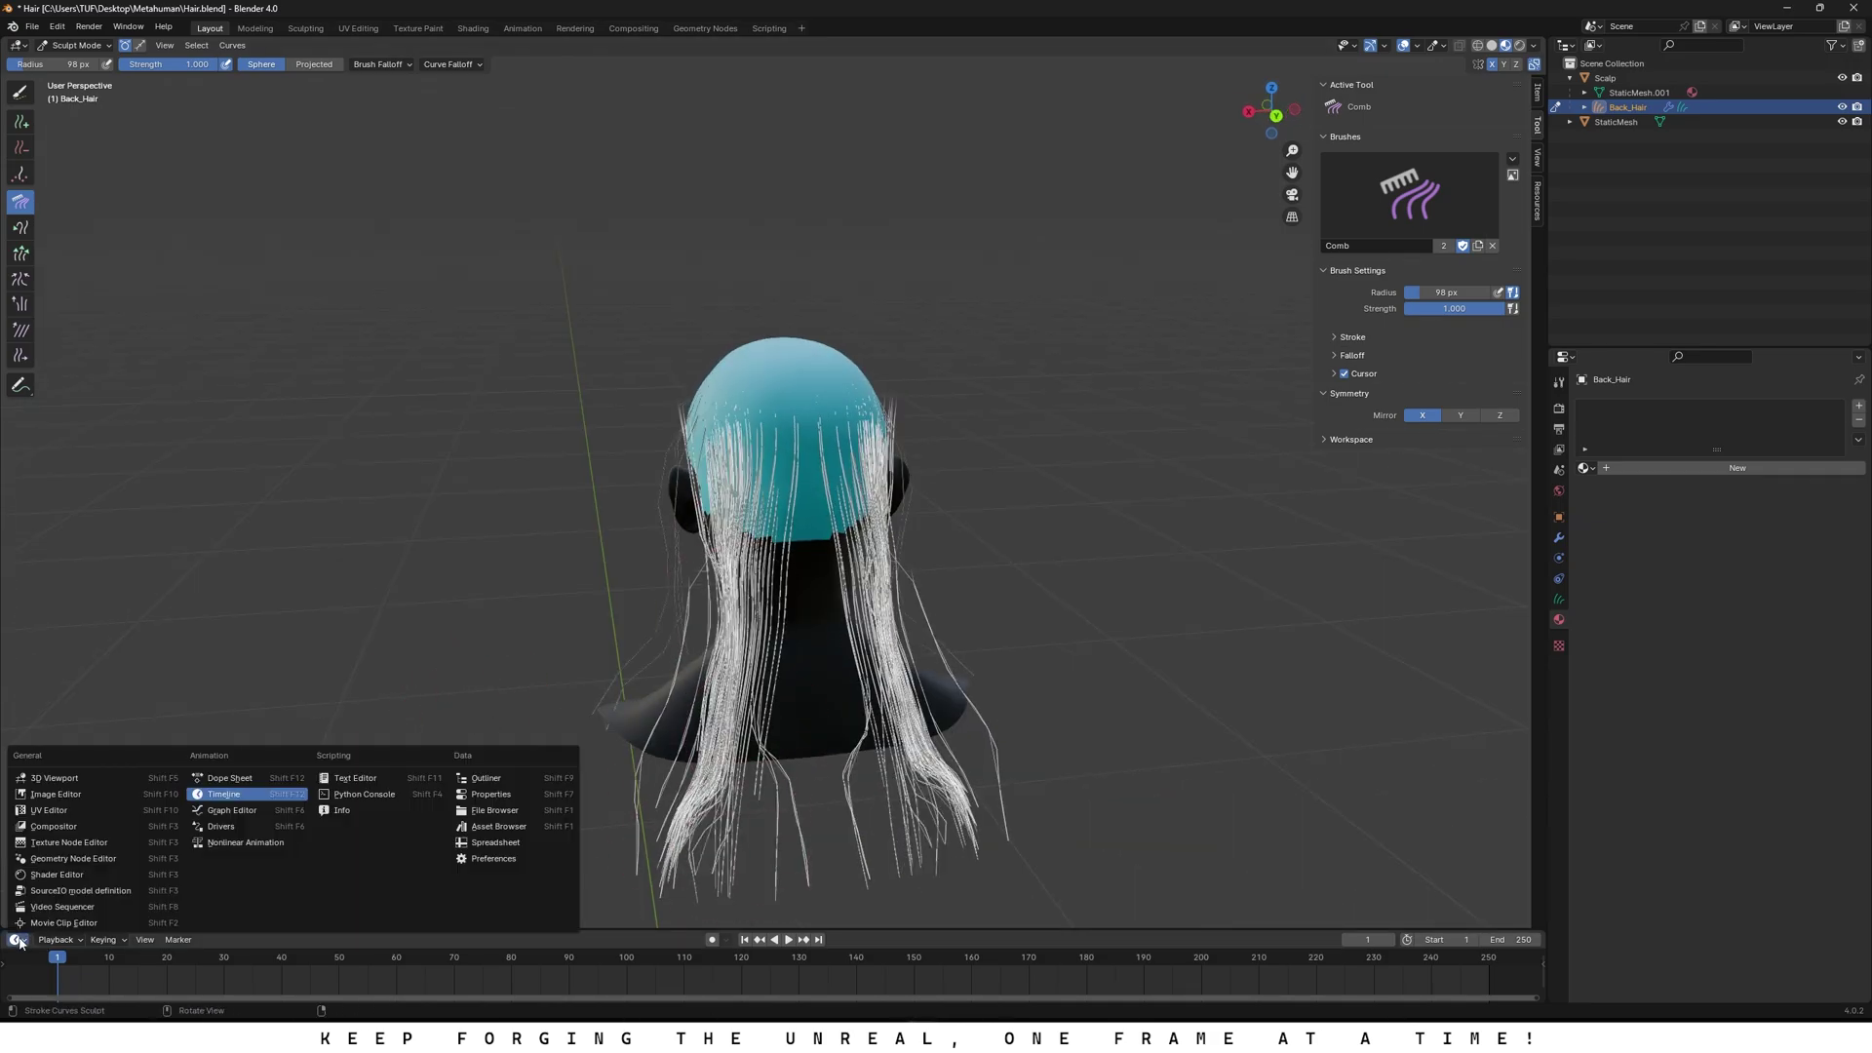
left_click(19, 942)
left_click(20, 940)
key("Escape")
left_click(17, 939)
left_click(495, 826)
mouse_move(453, 927)
left_mouse_down()
mouse_move(516, 726)
mouse_move(585, 682)
left_mouse_up()
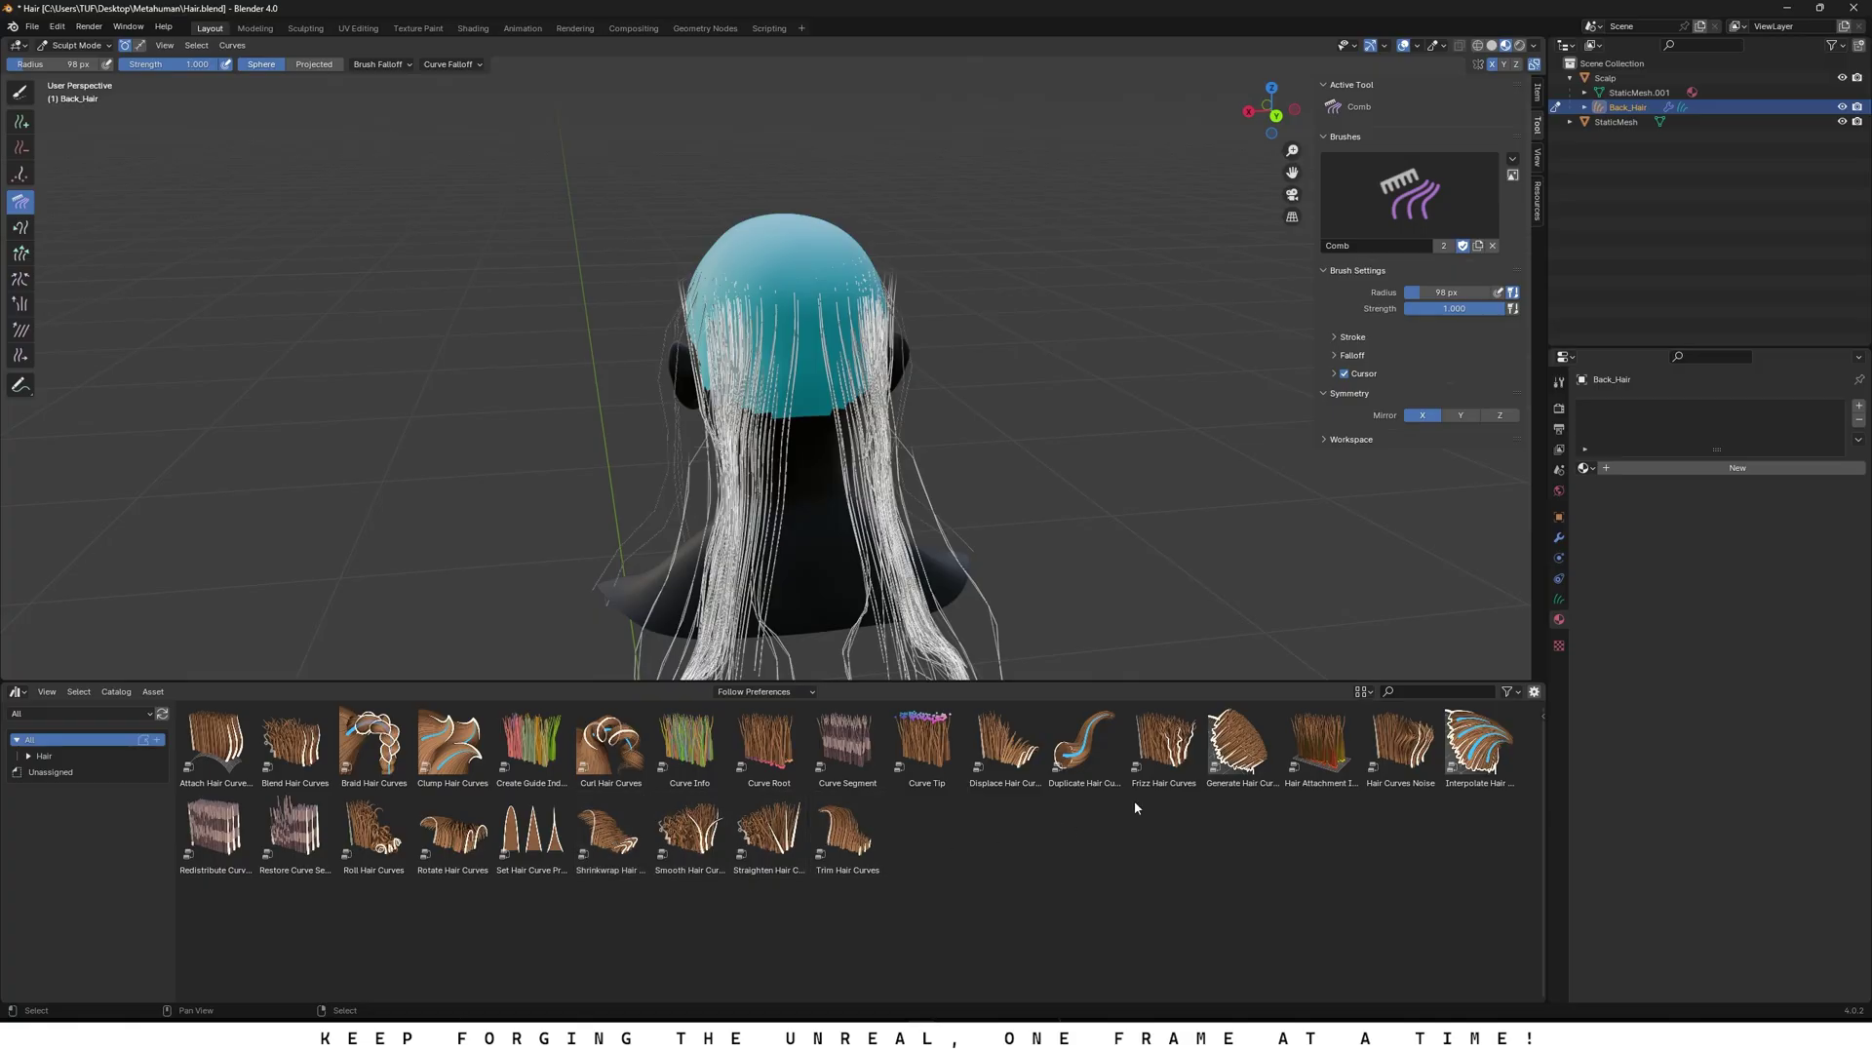
Step: Apply the Interpolate Hair Curves asset to Back_Hair with a density of 50 and the Scalp as its surface
left_click(1558, 538)
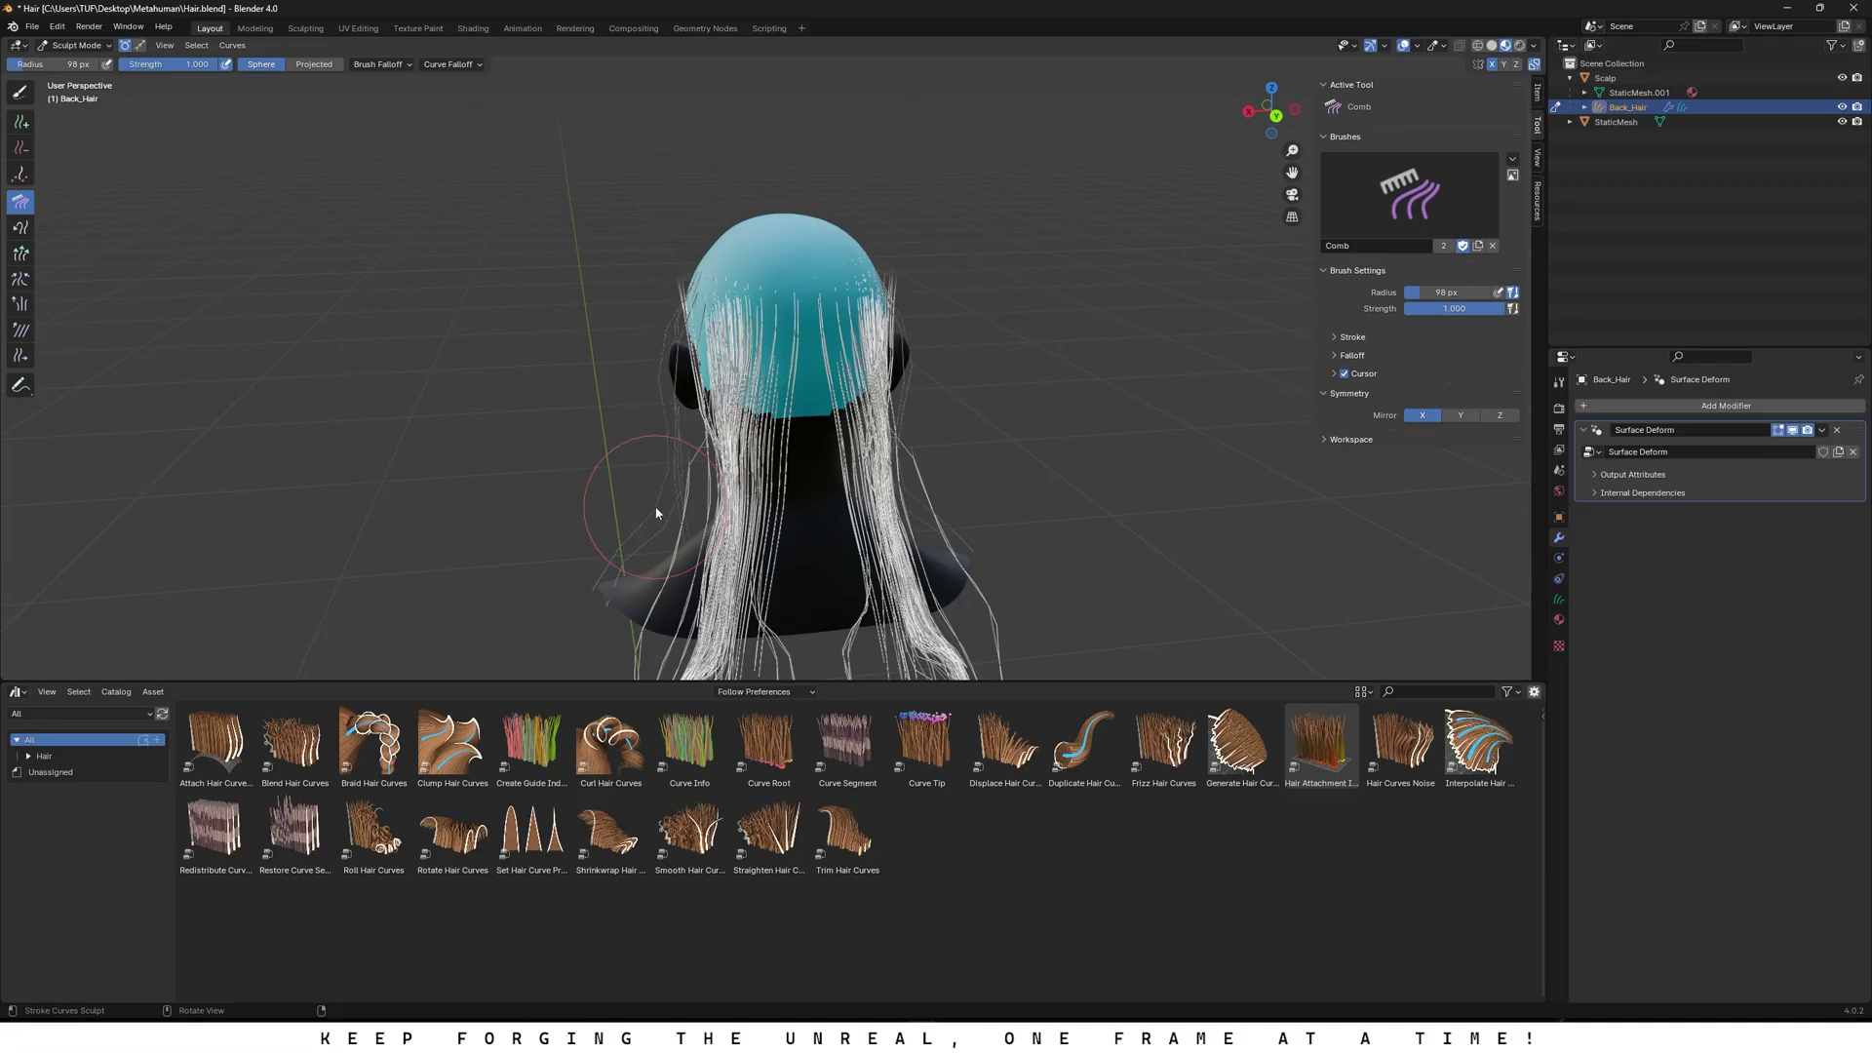
left_click_drag(1479, 743, 757, 447)
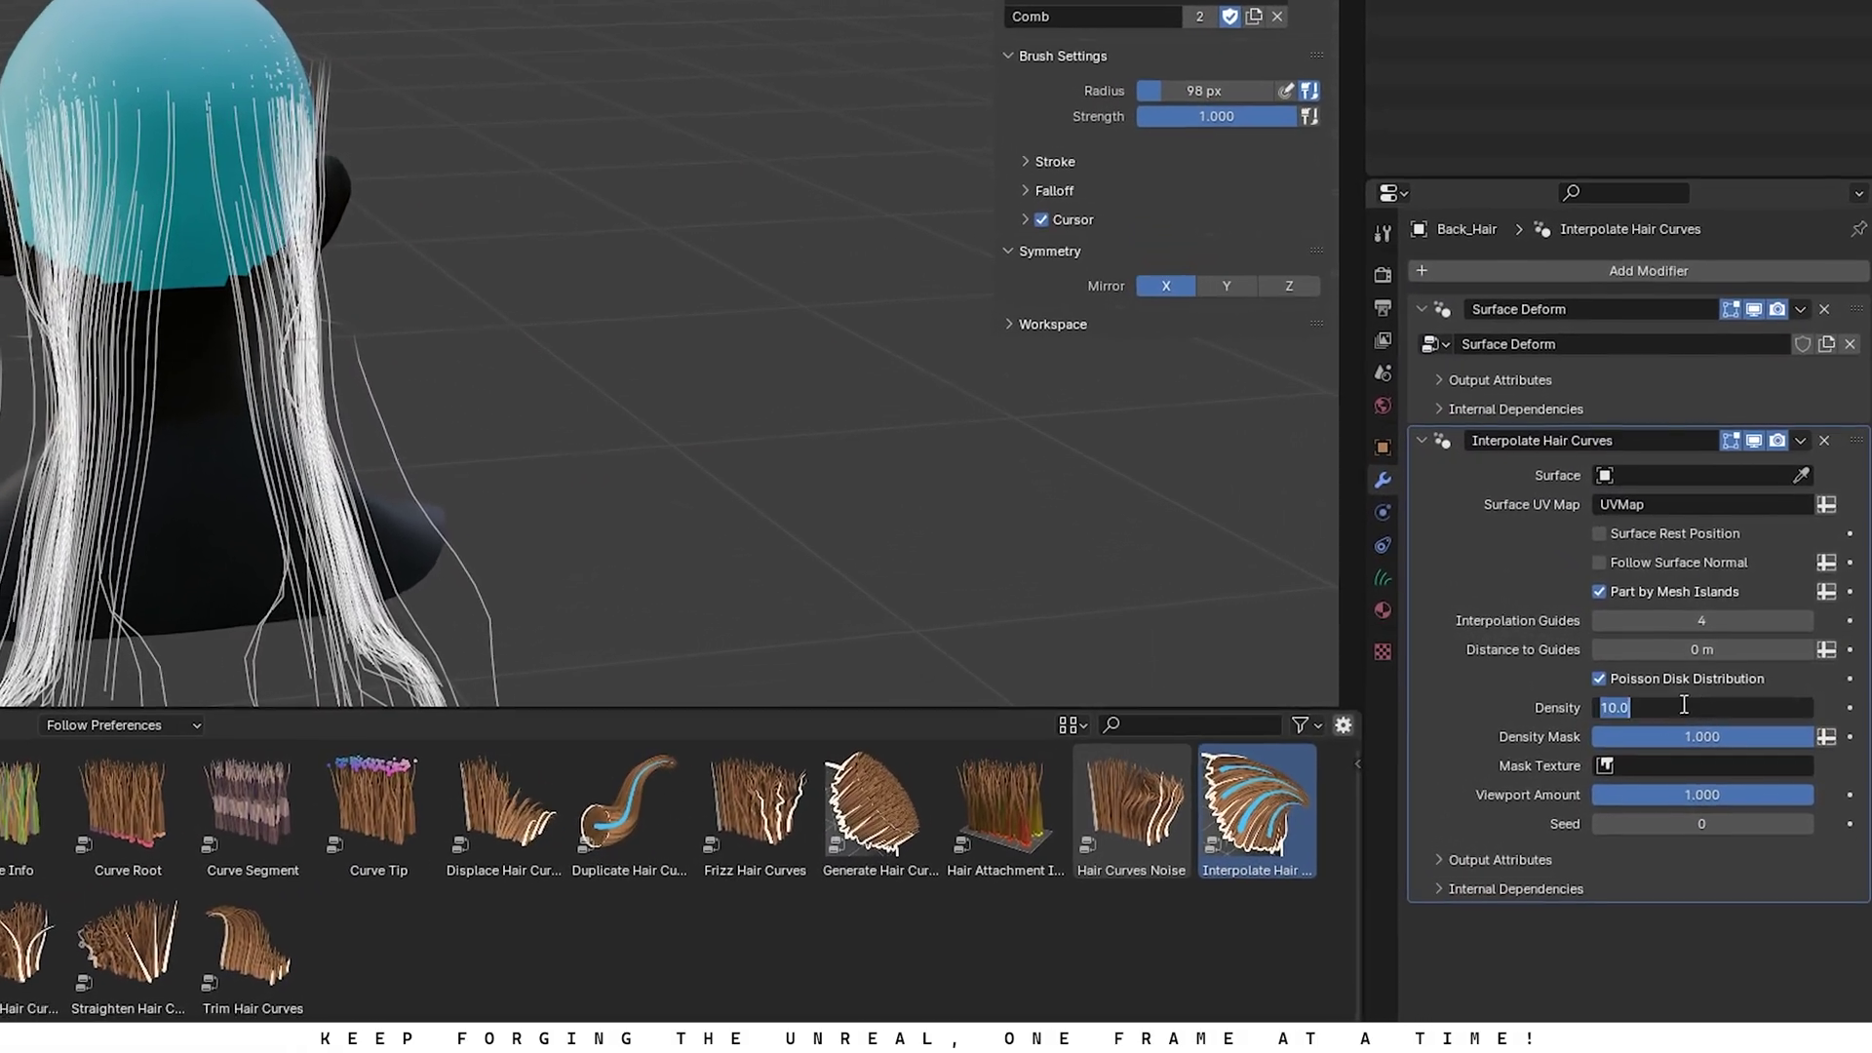
left_click(1748, 679)
type("50")
key("Return")
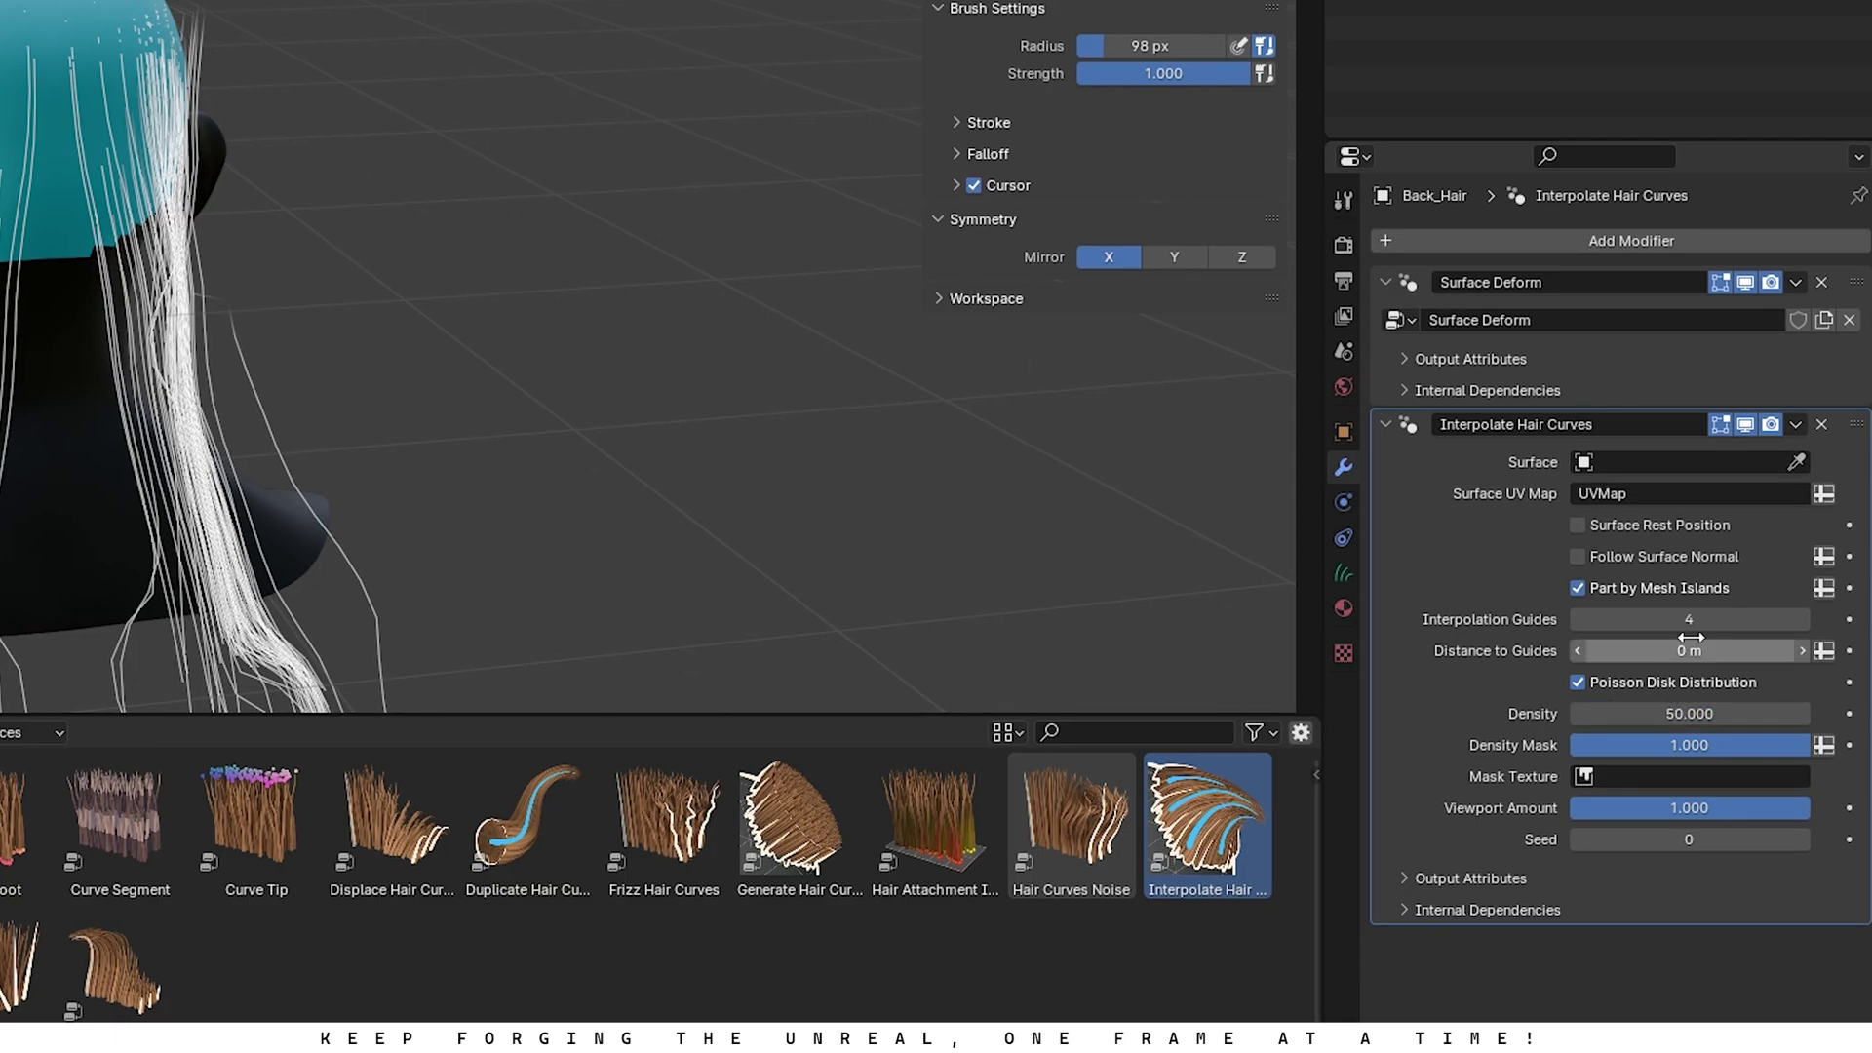
left_click(1654, 462)
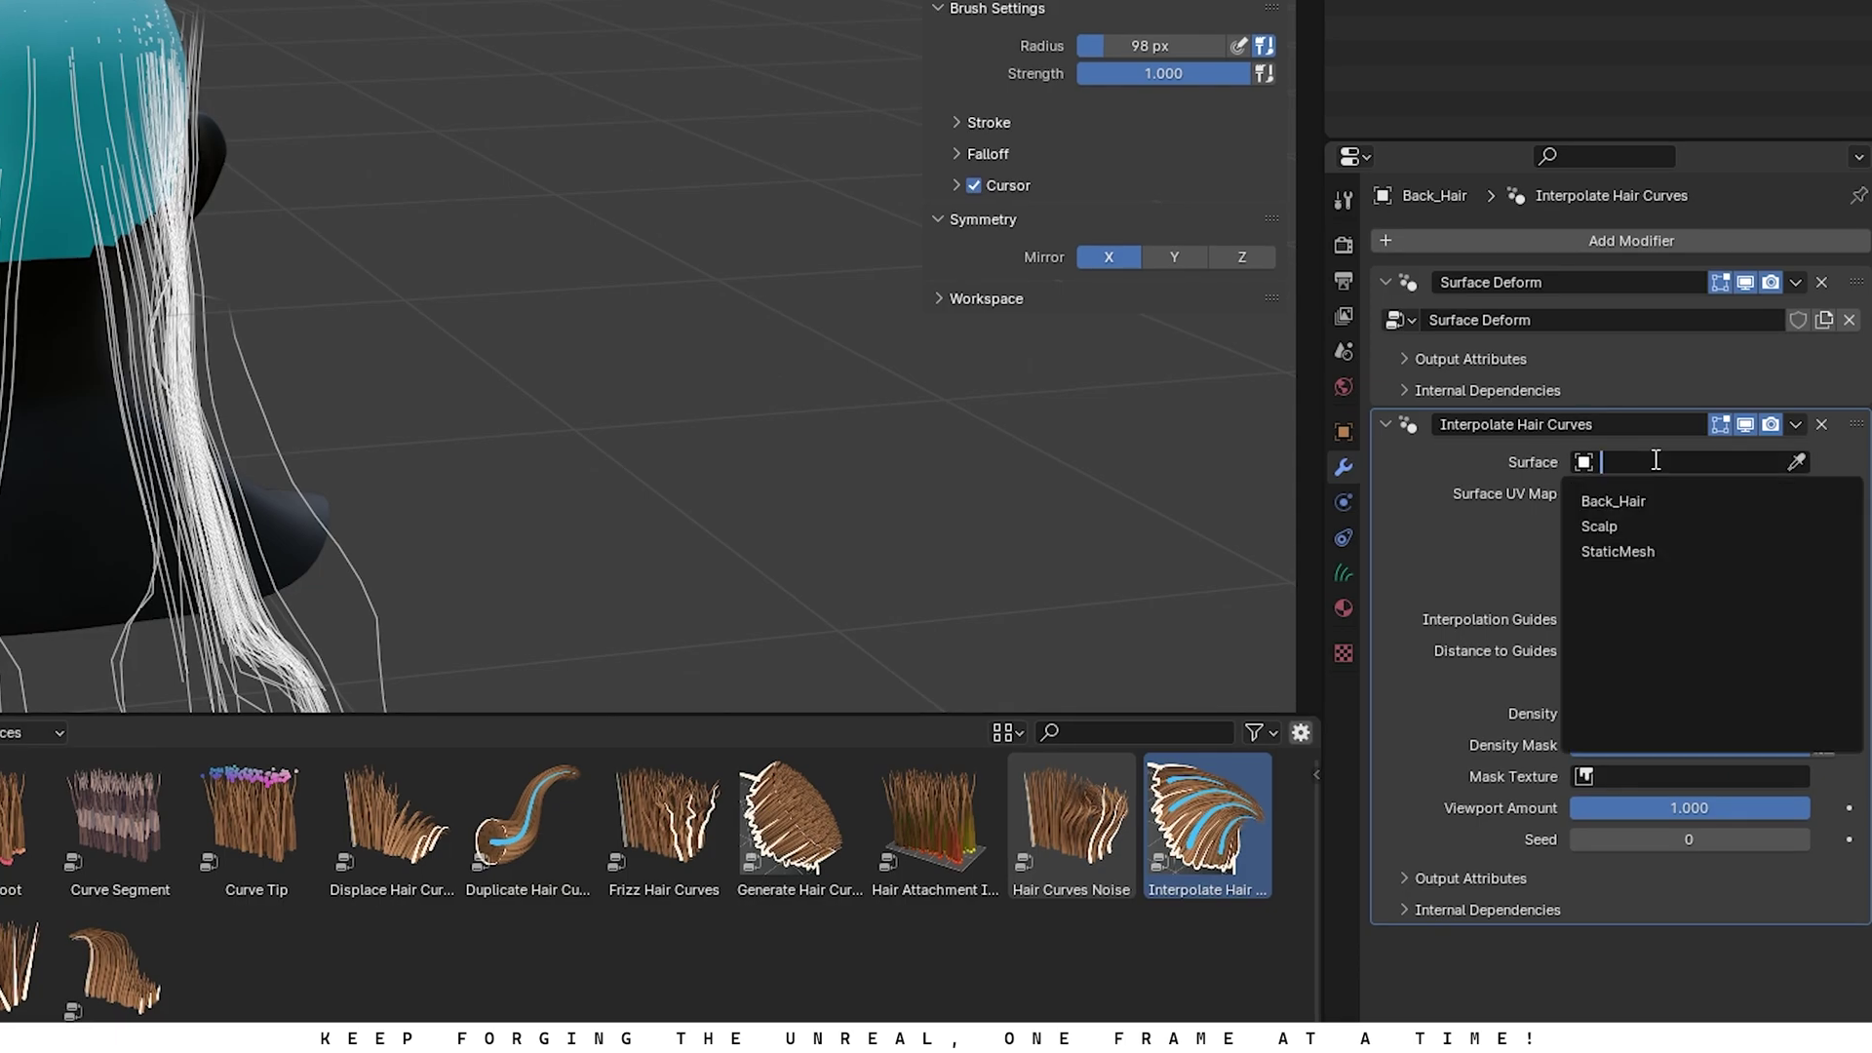
left_click(1614, 525)
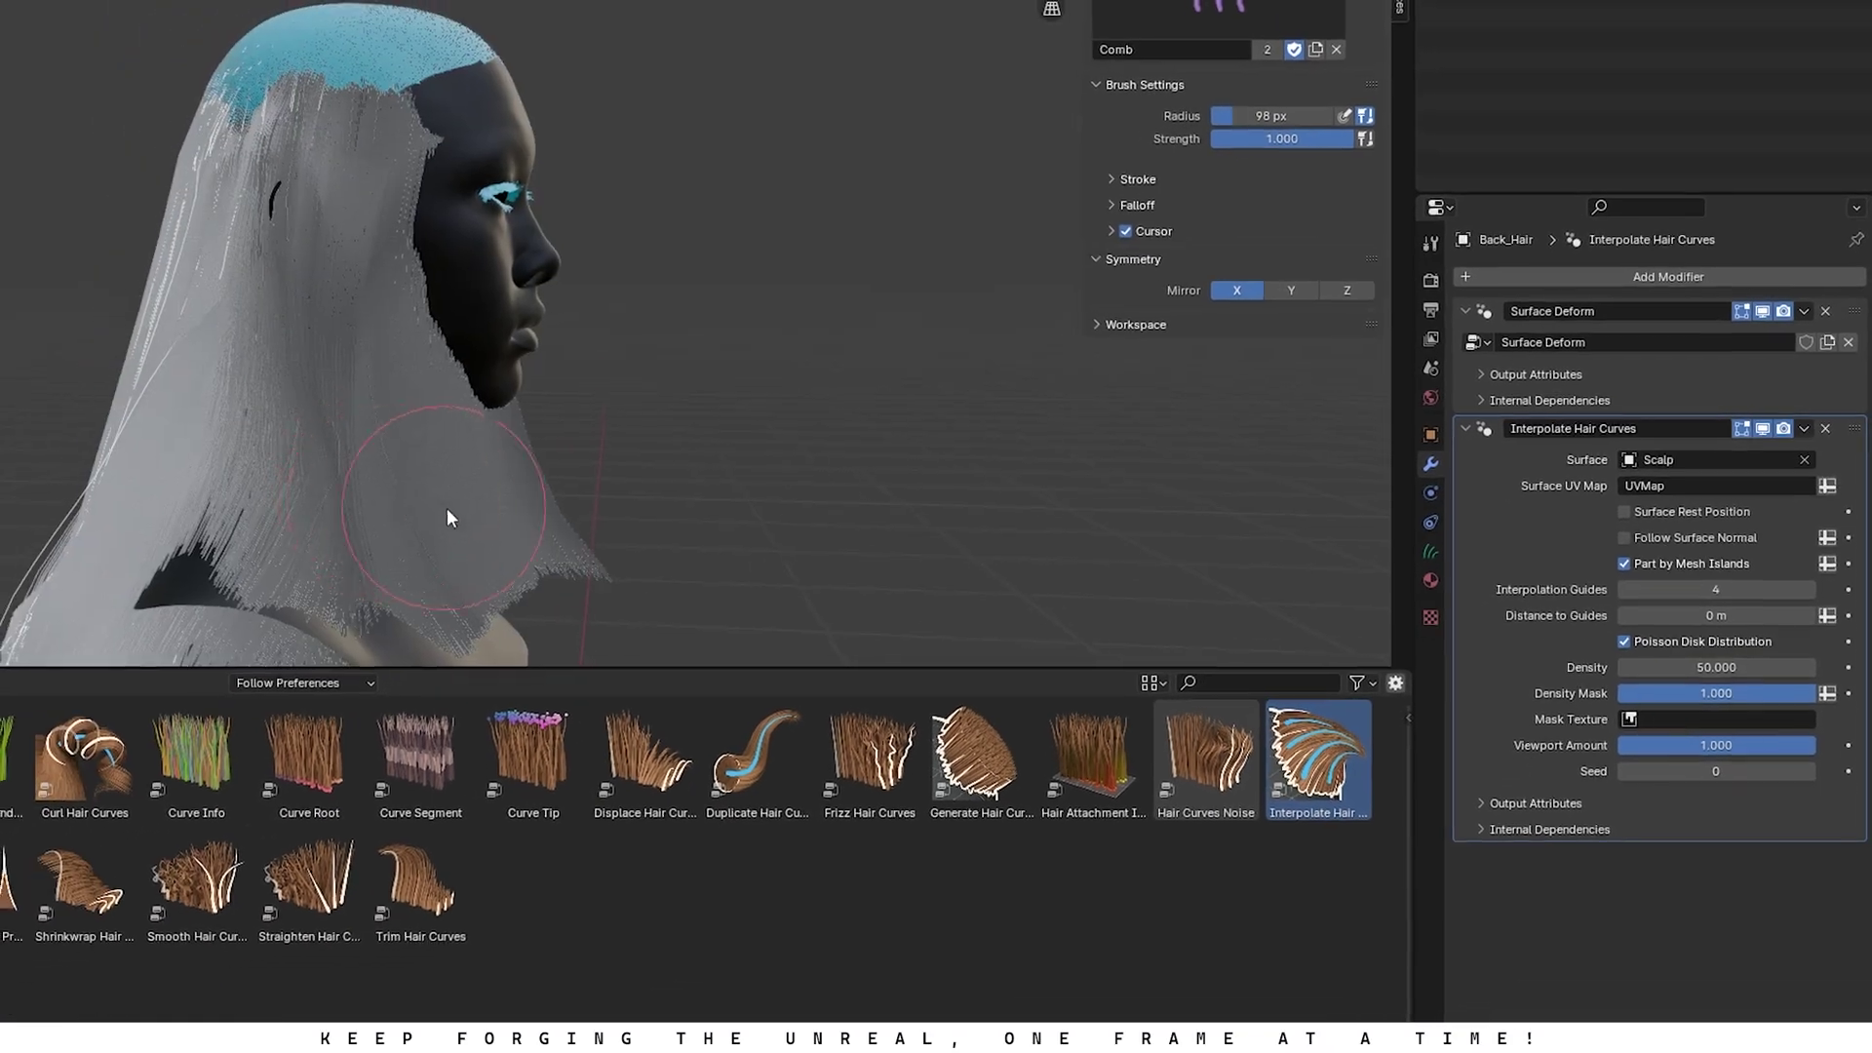
Step: Set the interpolation's distance to guides to 1.21 m and its density to 41.310
middle_click_drag(449, 517, 389, 459)
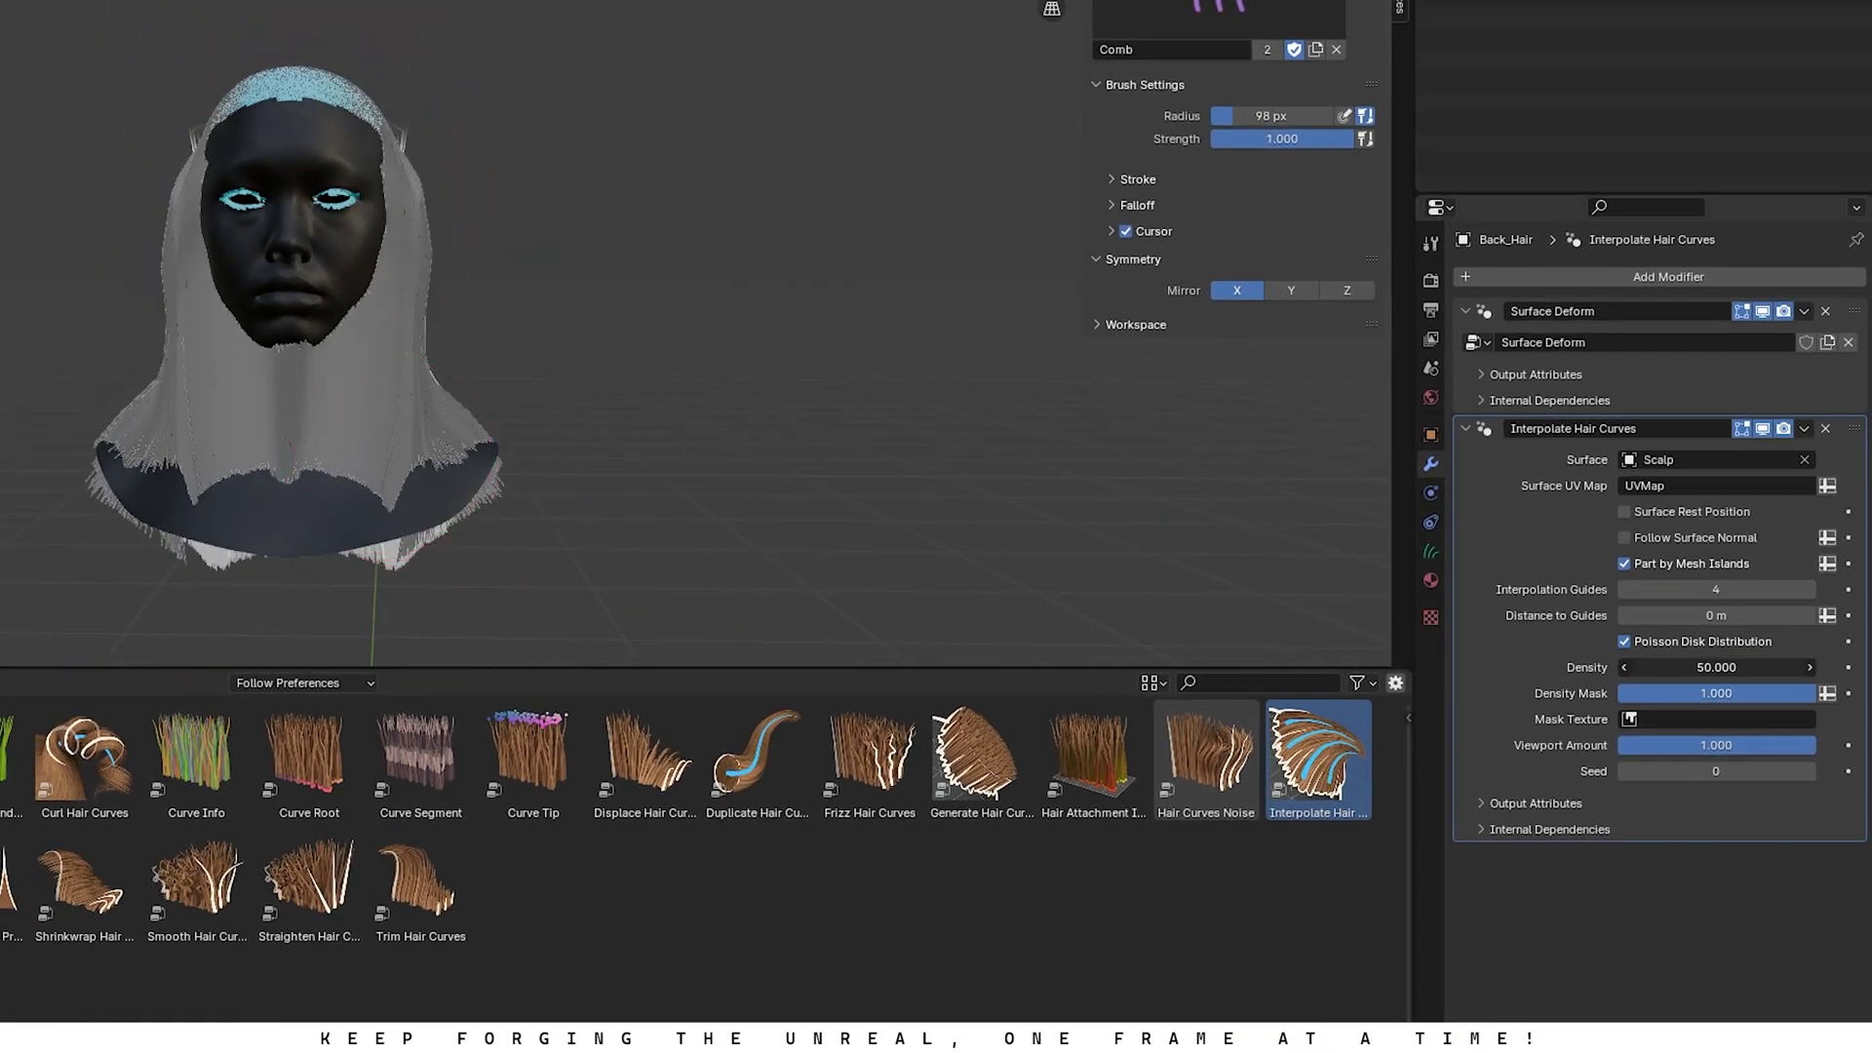
left_click_drag(1717, 616, 1846, 616)
mouse_move(527, 395)
middle_mouse_down()
mouse_move(753, 426)
mouse_move(544, 421)
middle_mouse_up()
scroll(544, 421, "up", 5)
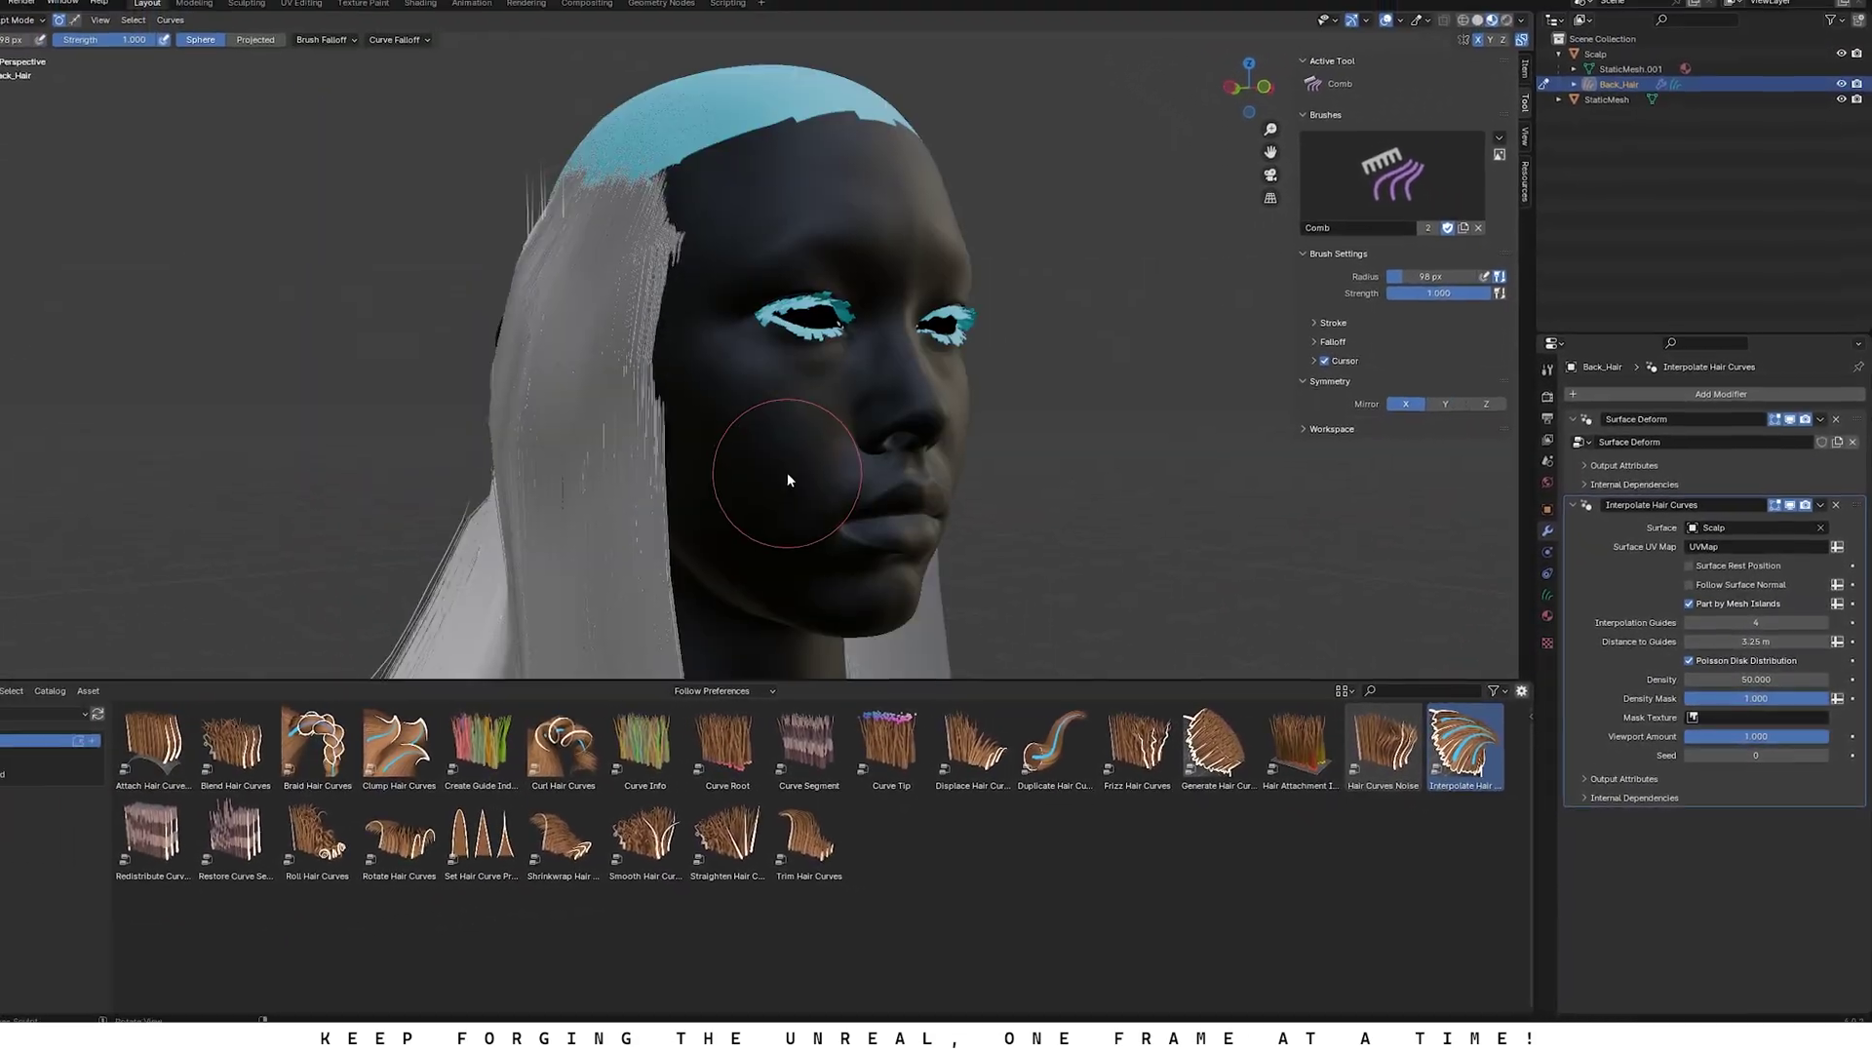
middle_click_drag(938, 475, 766, 485)
scroll(766, 486, "down", 3)
left_click_drag(1746, 644, 1695, 645)
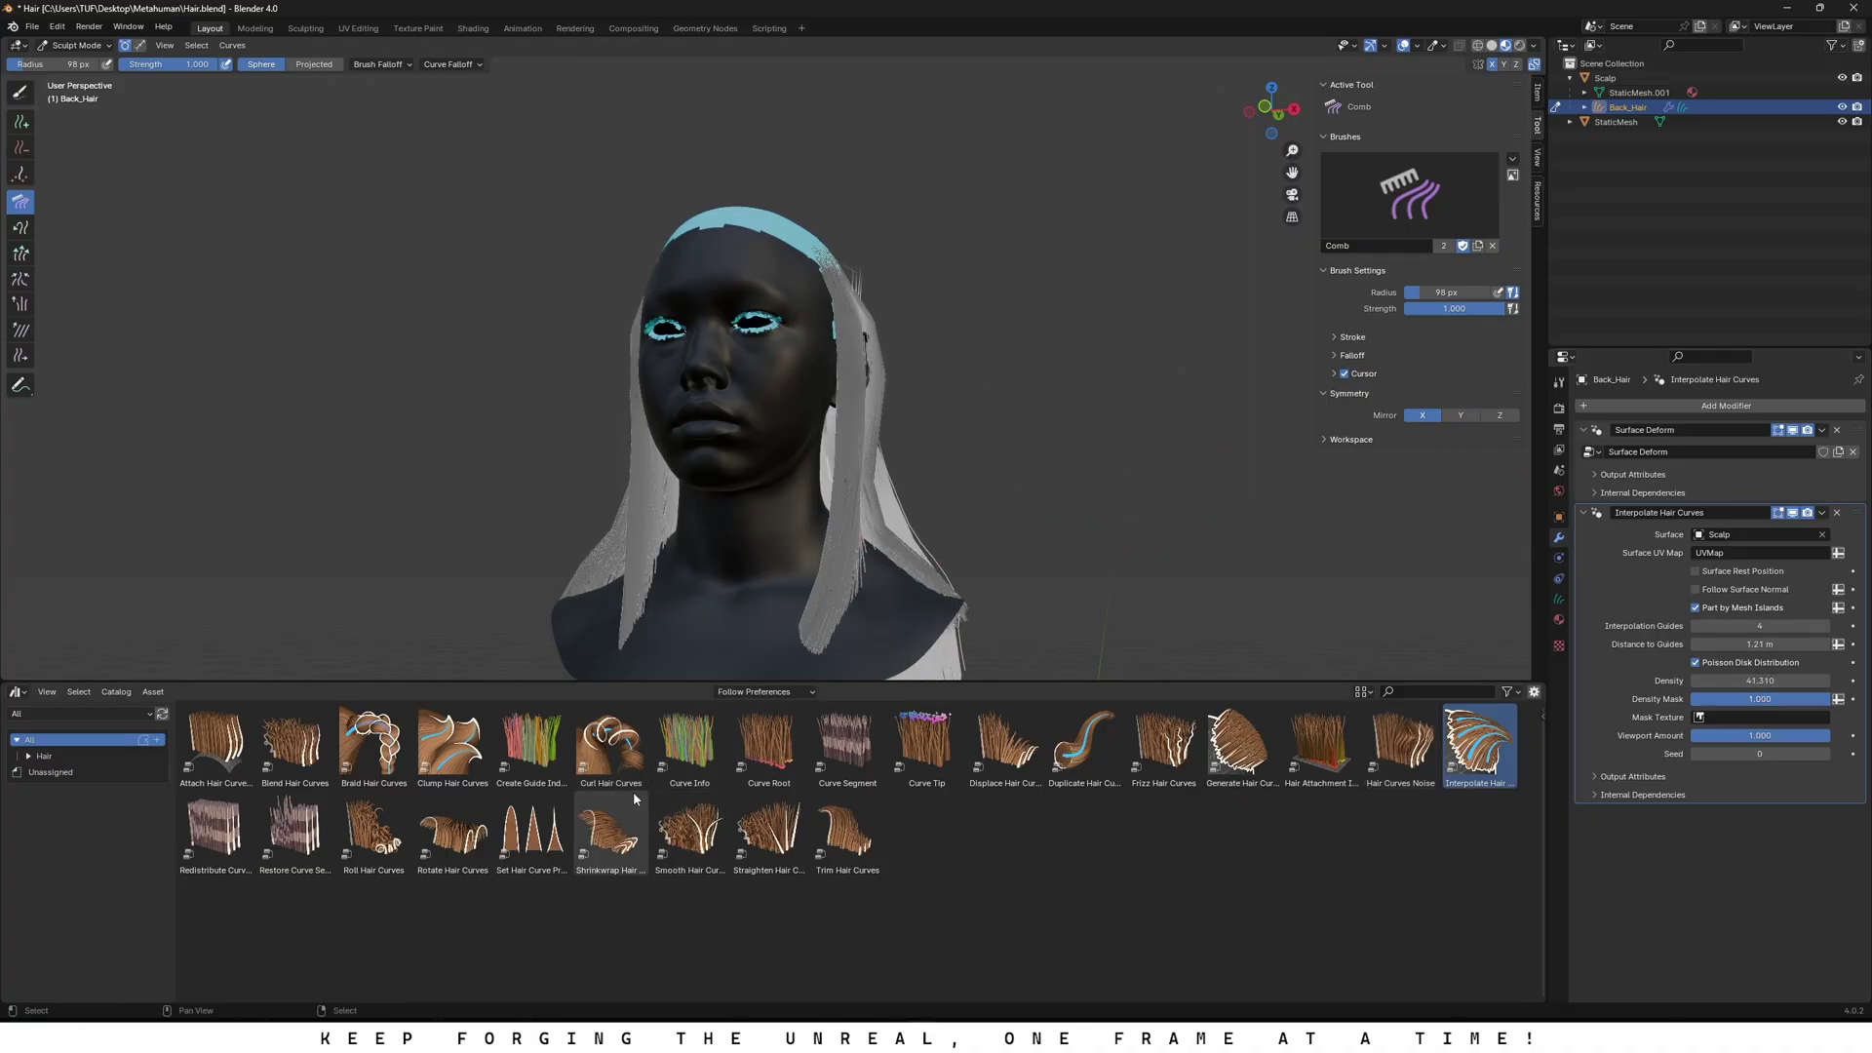
Step: Apply the Clump Hair Curves asset to Back_Hair with a shape of 1.000 and a tip spread of 1.040
left_click_drag(452, 746, 863, 394)
scroll(1767, 862, "down", 2)
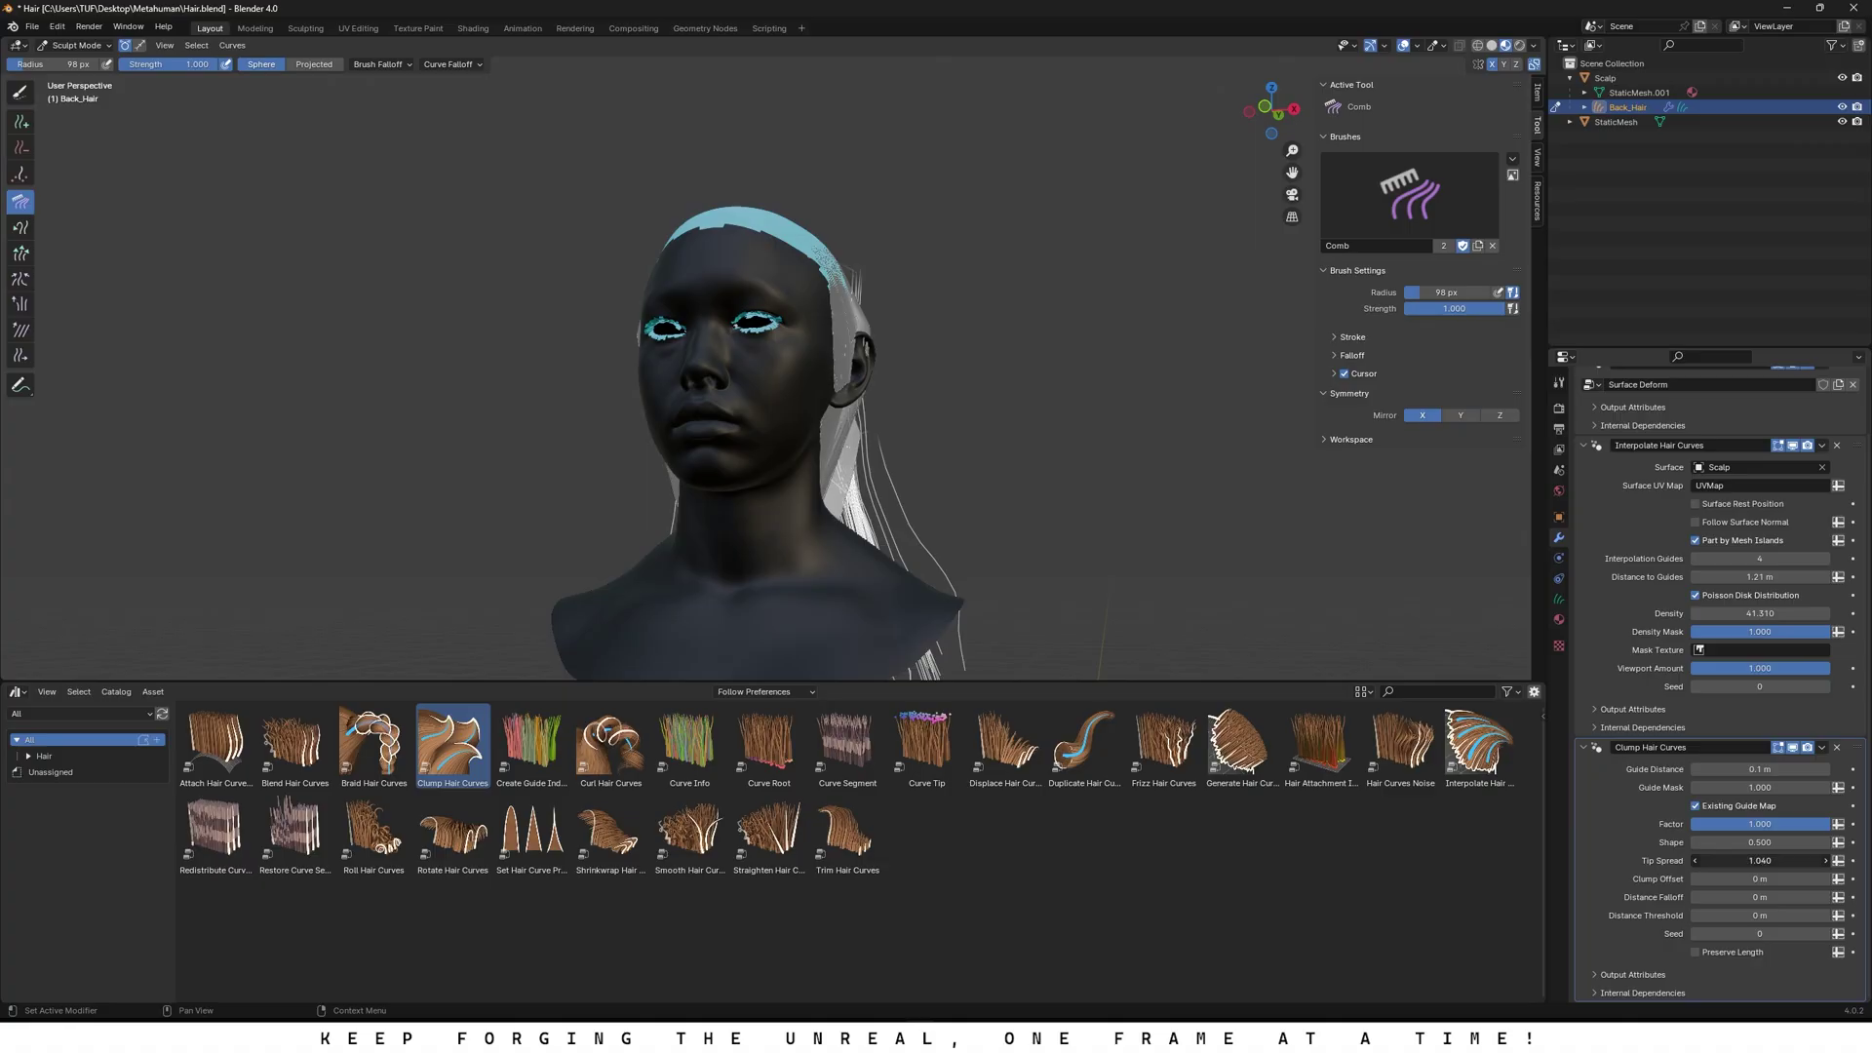
left_click_drag(1760, 842, 1794, 843)
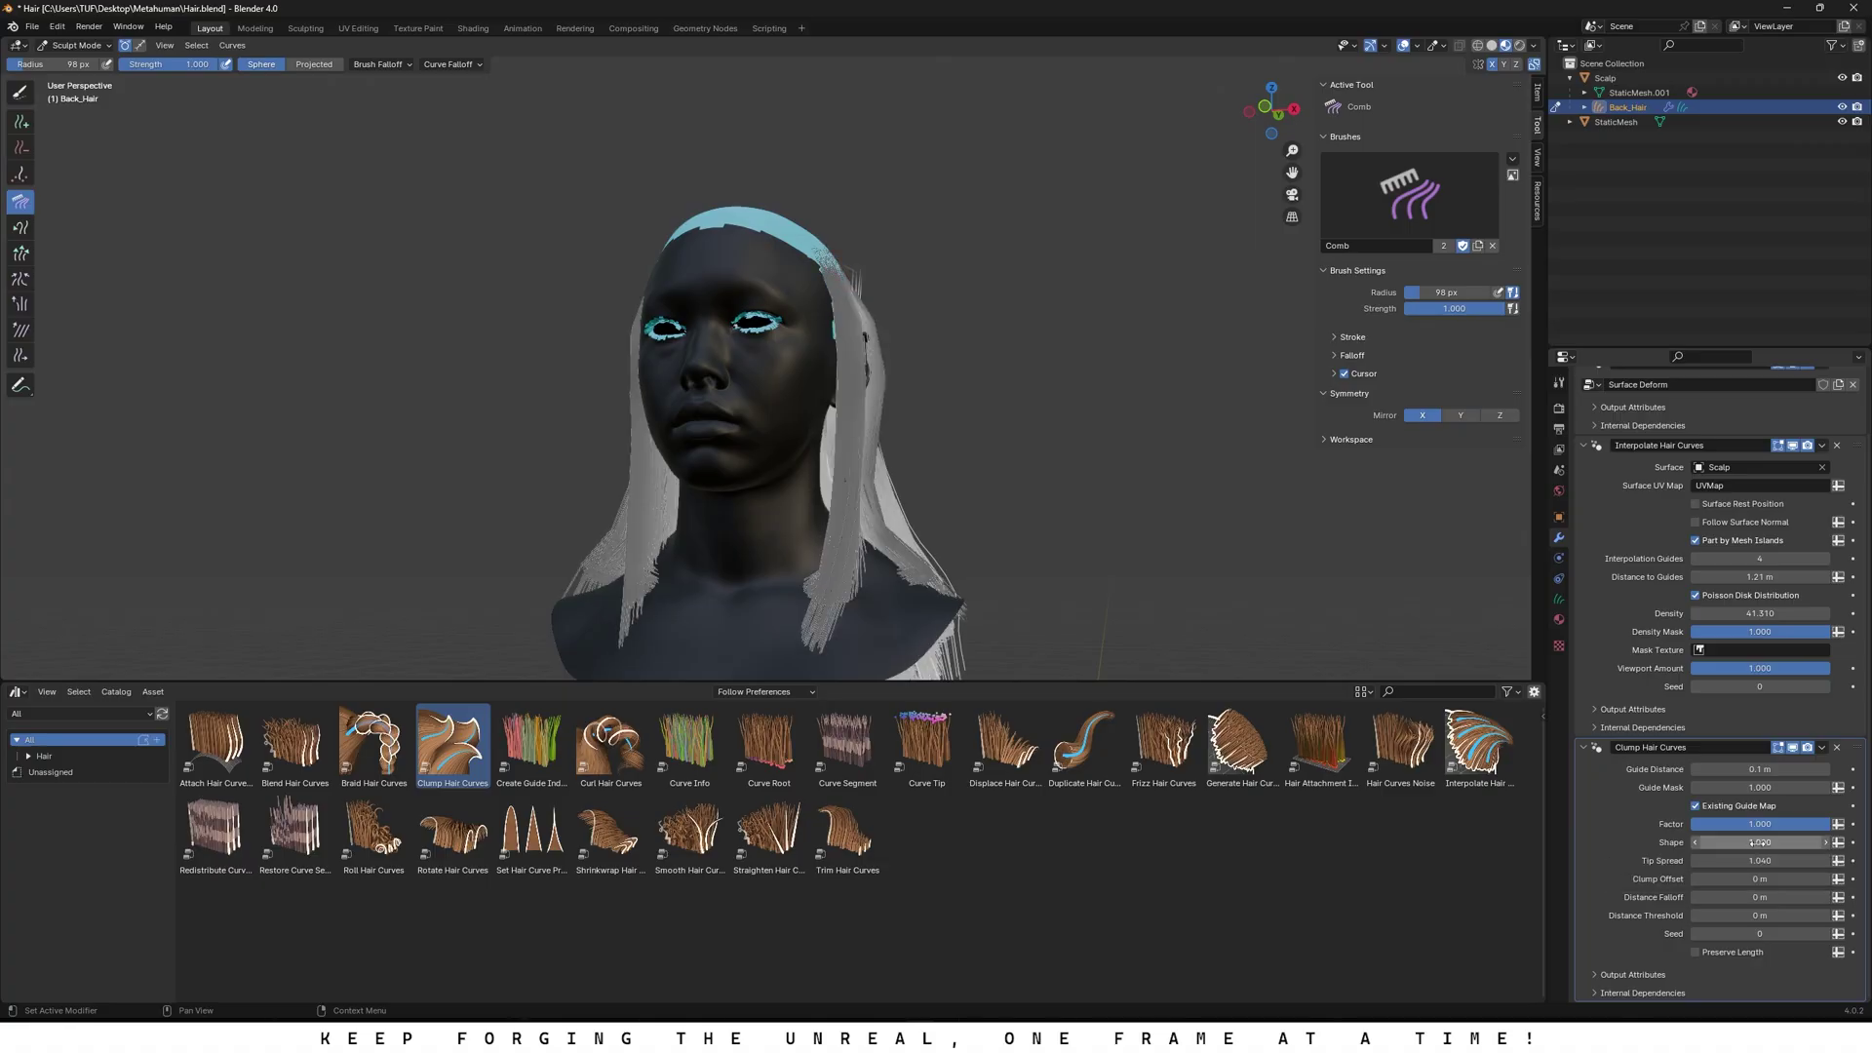
Step: Adjust the clumping to guide distance 0.08 m, clump offset 0.64 m, distance falloff 0.25 m, distance threshold 0.31 m and seed 79
middle_click_drag(1086, 471, 819, 519)
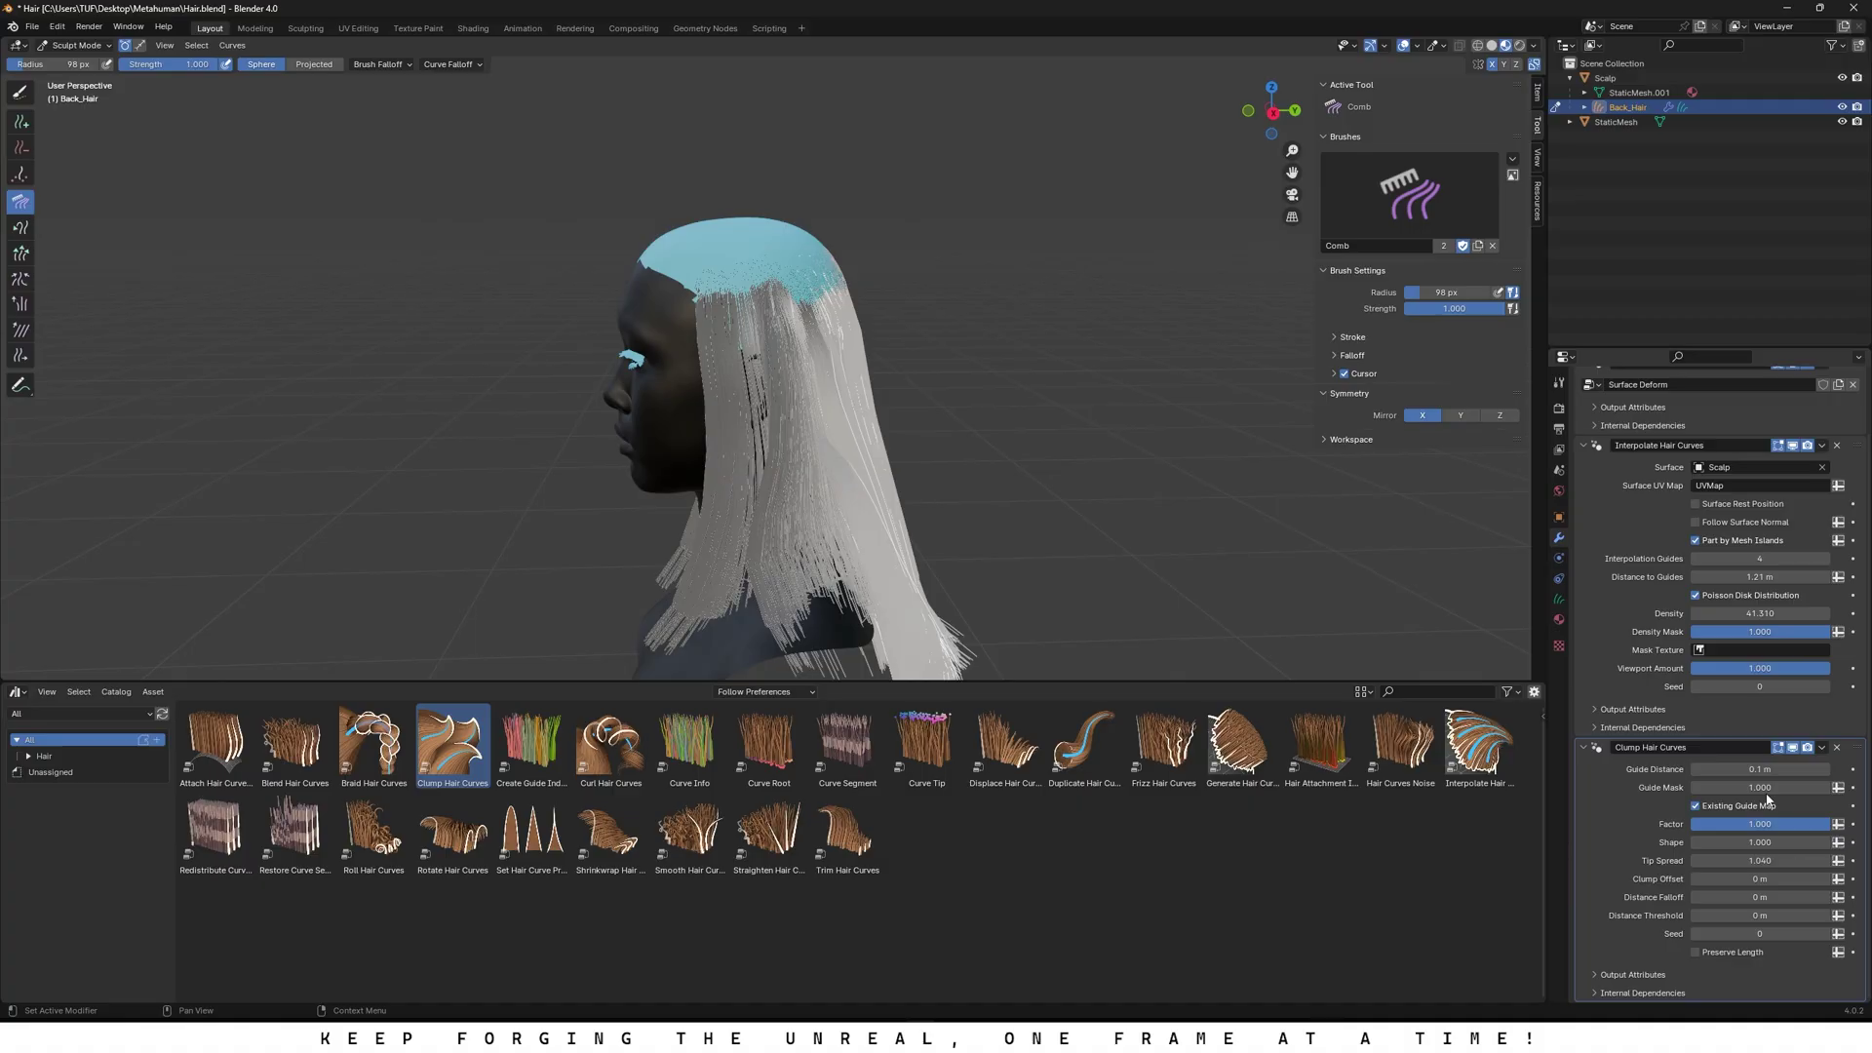
left_click_drag(1759, 769, 1745, 769)
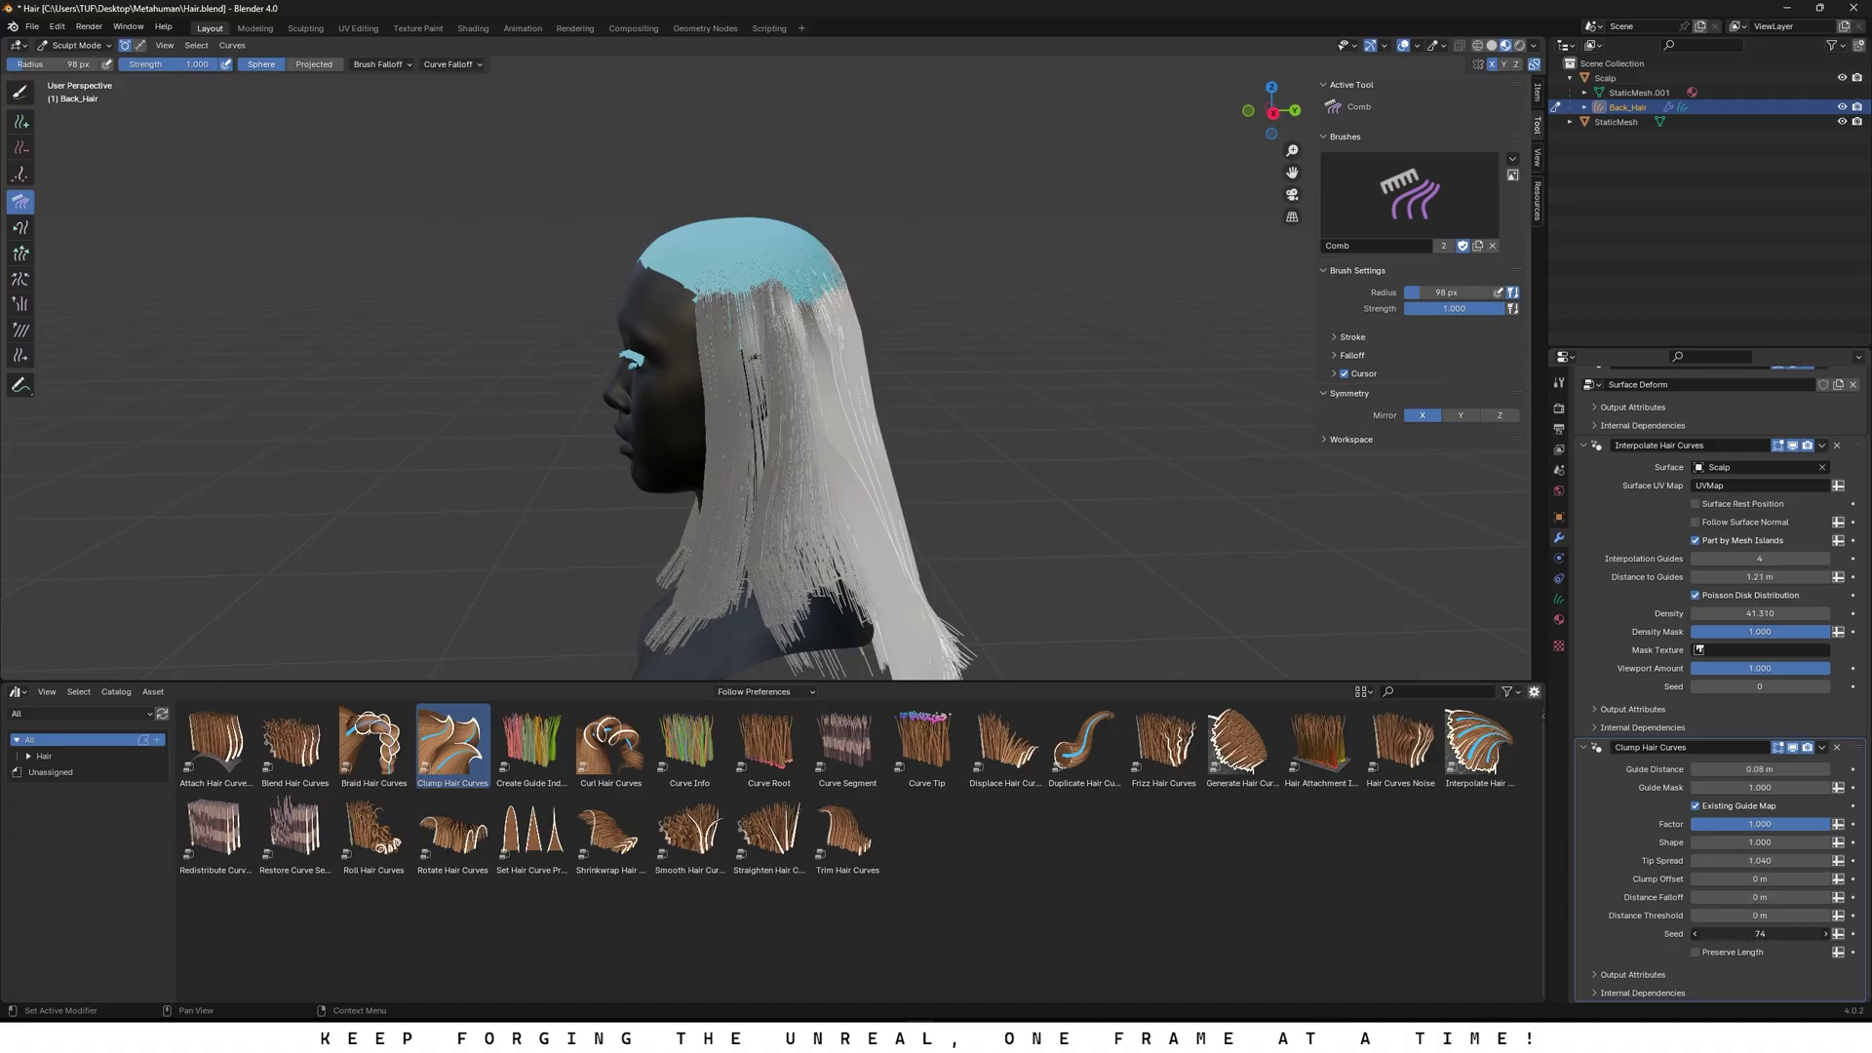
left_click_drag(1760, 933, 1762, 878)
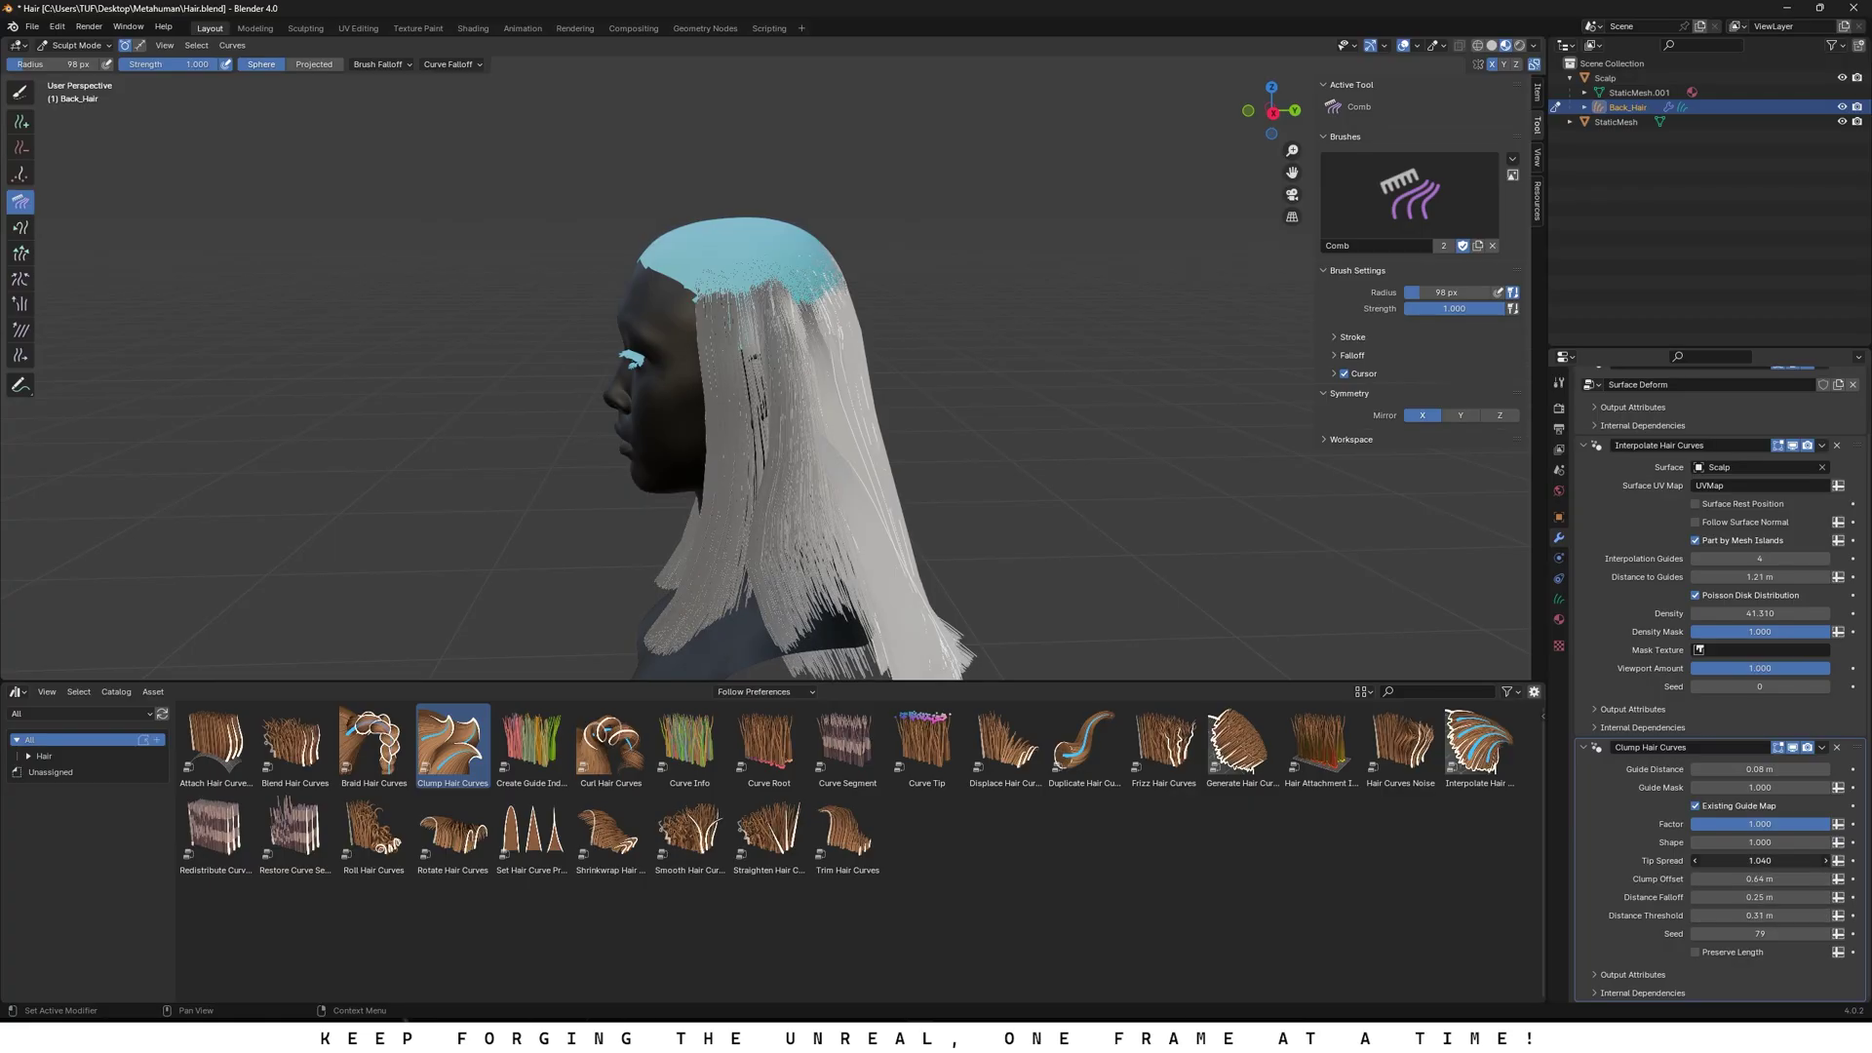
Step: Choose the Add brush for Back_Hair and enable curve shape interpolation for length, shape and point count
middle_click_drag(817, 552, 965, 576)
middle_click_drag(753, 606, 859, 651)
middle_click_drag(680, 355, 828, 360)
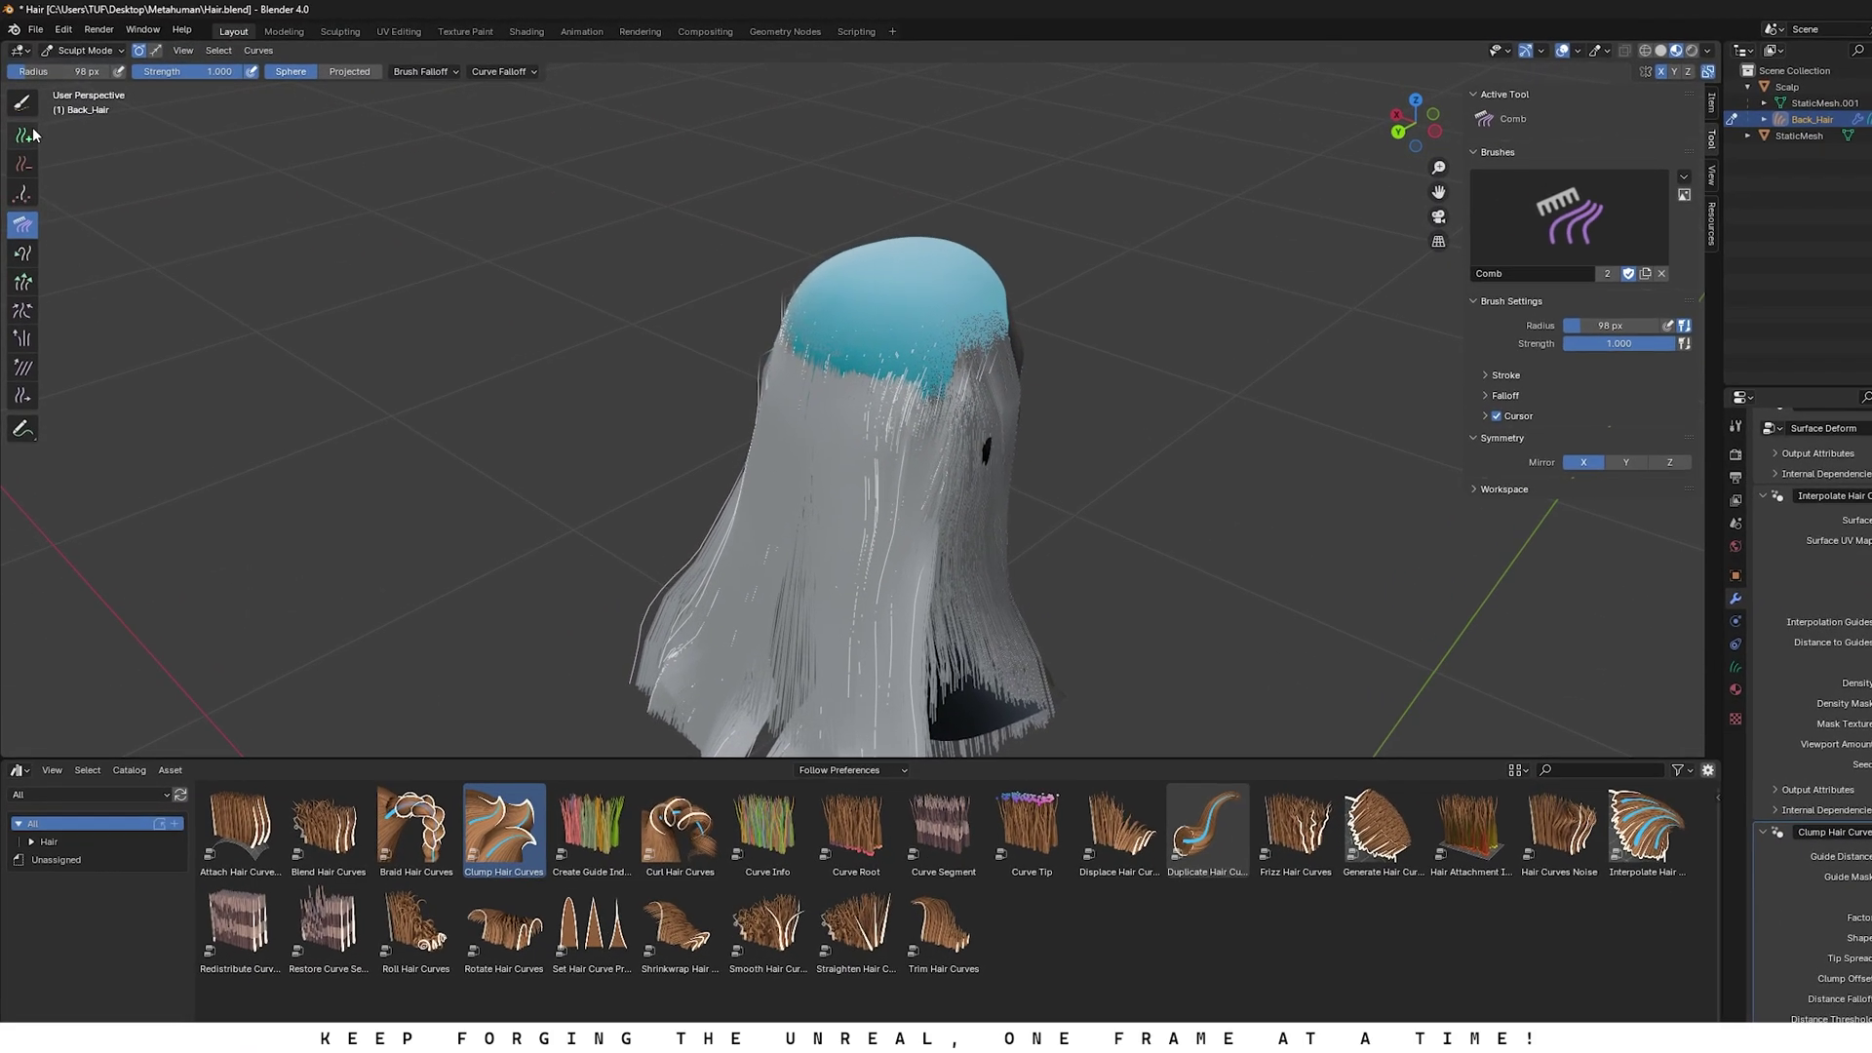
left_click(21, 122)
left_click(352, 65)
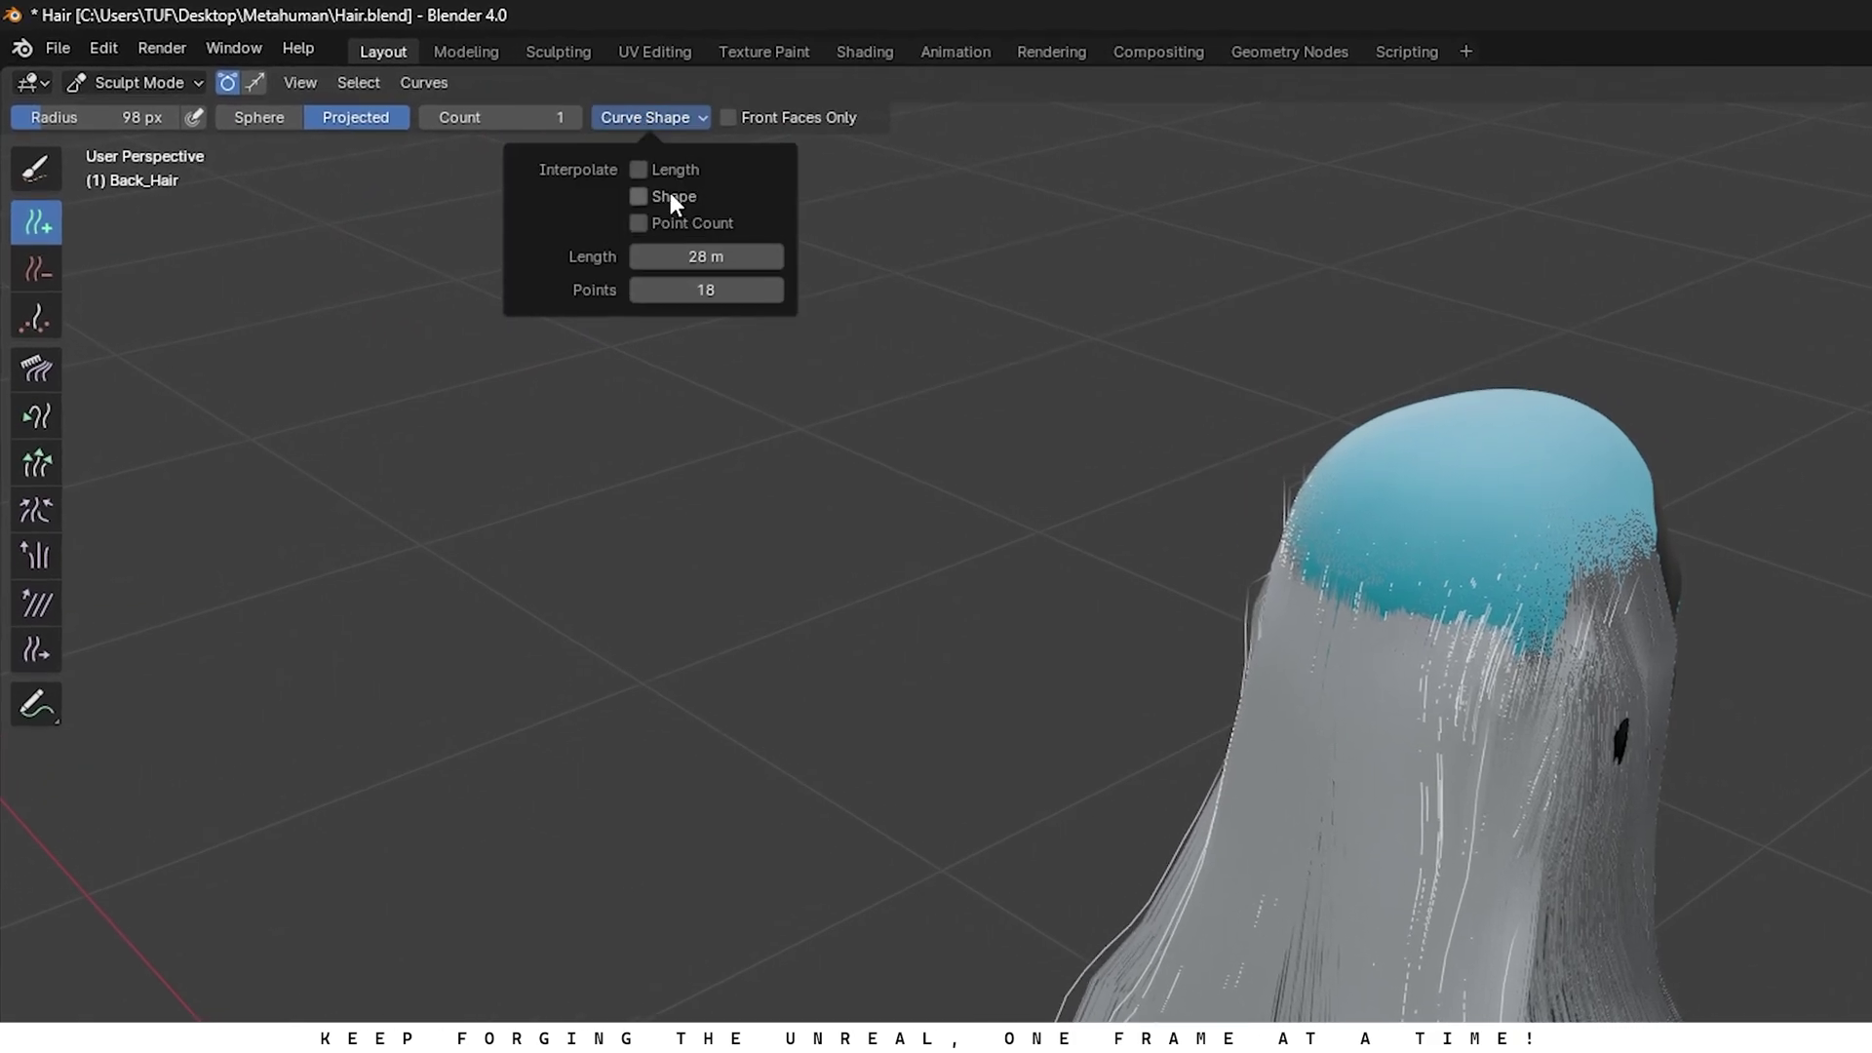
left_click(644, 171)
left_click(637, 224)
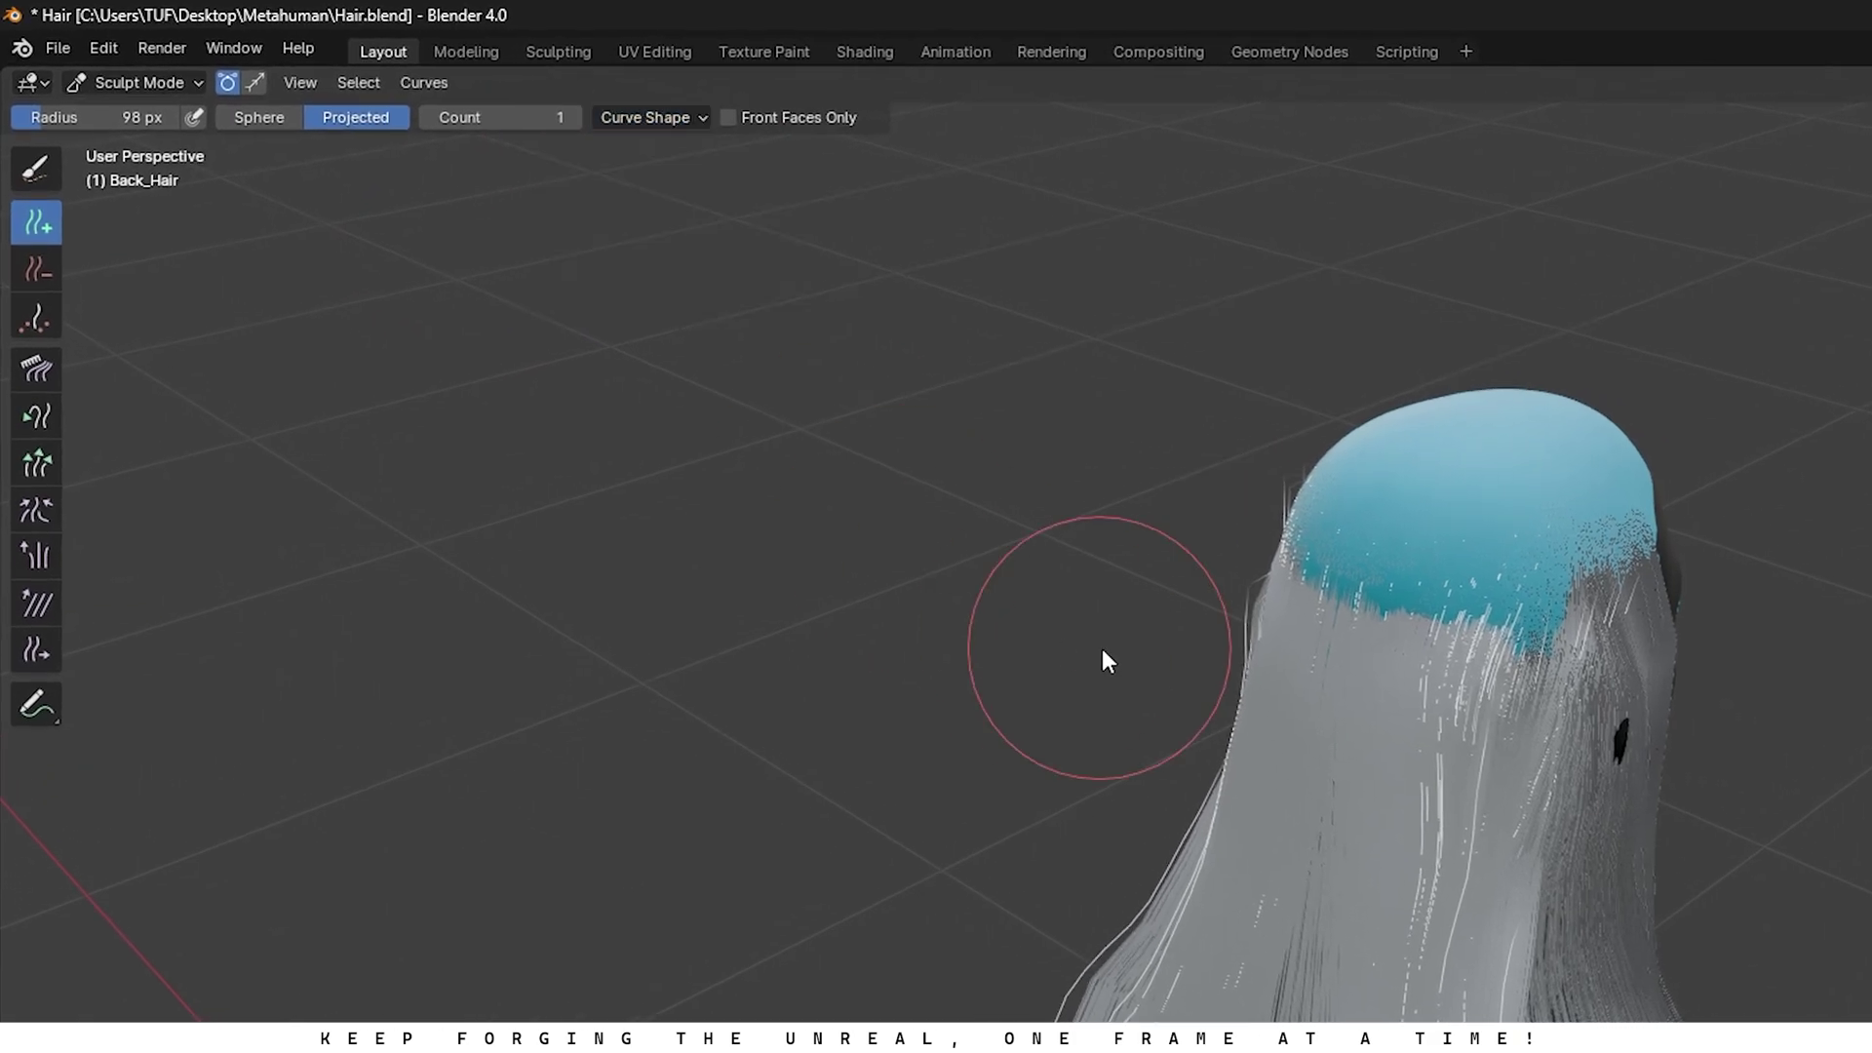
Step: Add interpolated guide hairs to Back_Hair on the bare scalp area above the side hairline
scroll(982, 623, "up", 5)
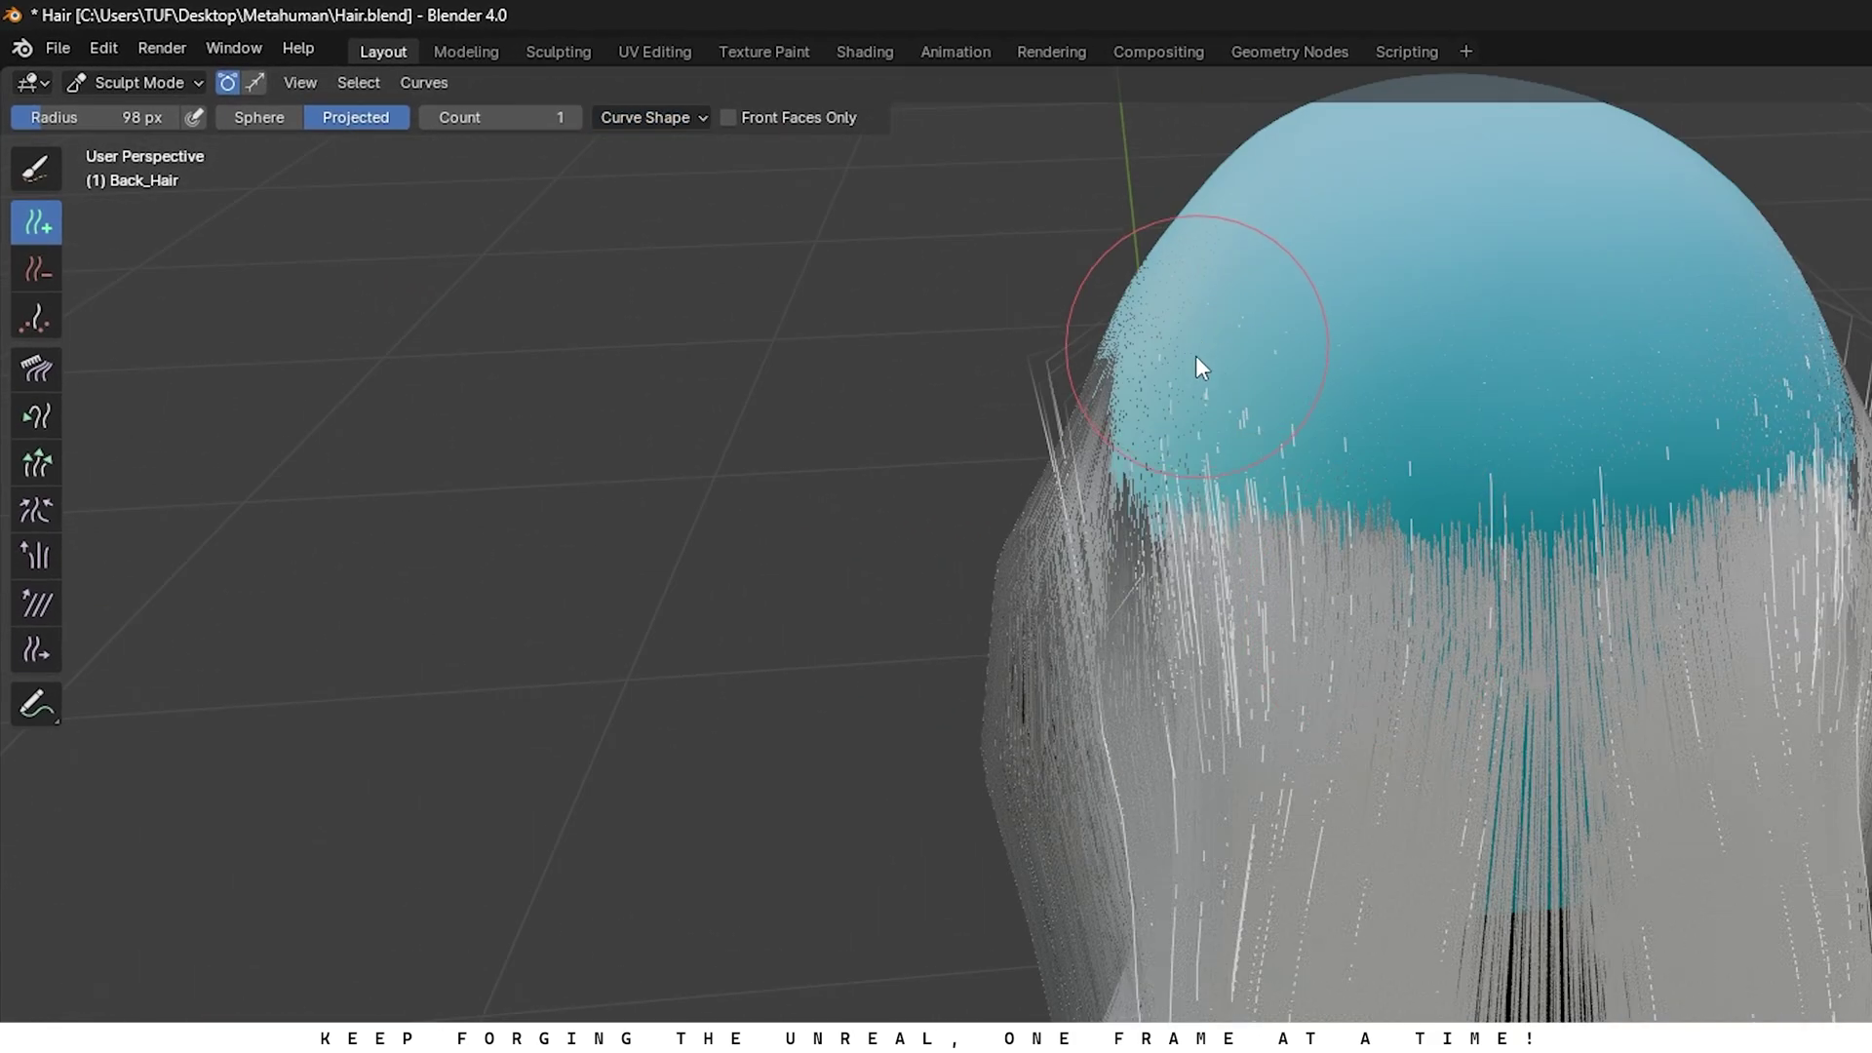
middle_click_drag(1205, 358, 1338, 477)
middle_click_drag(1261, 358, 1525, 585)
left_click(1216, 487)
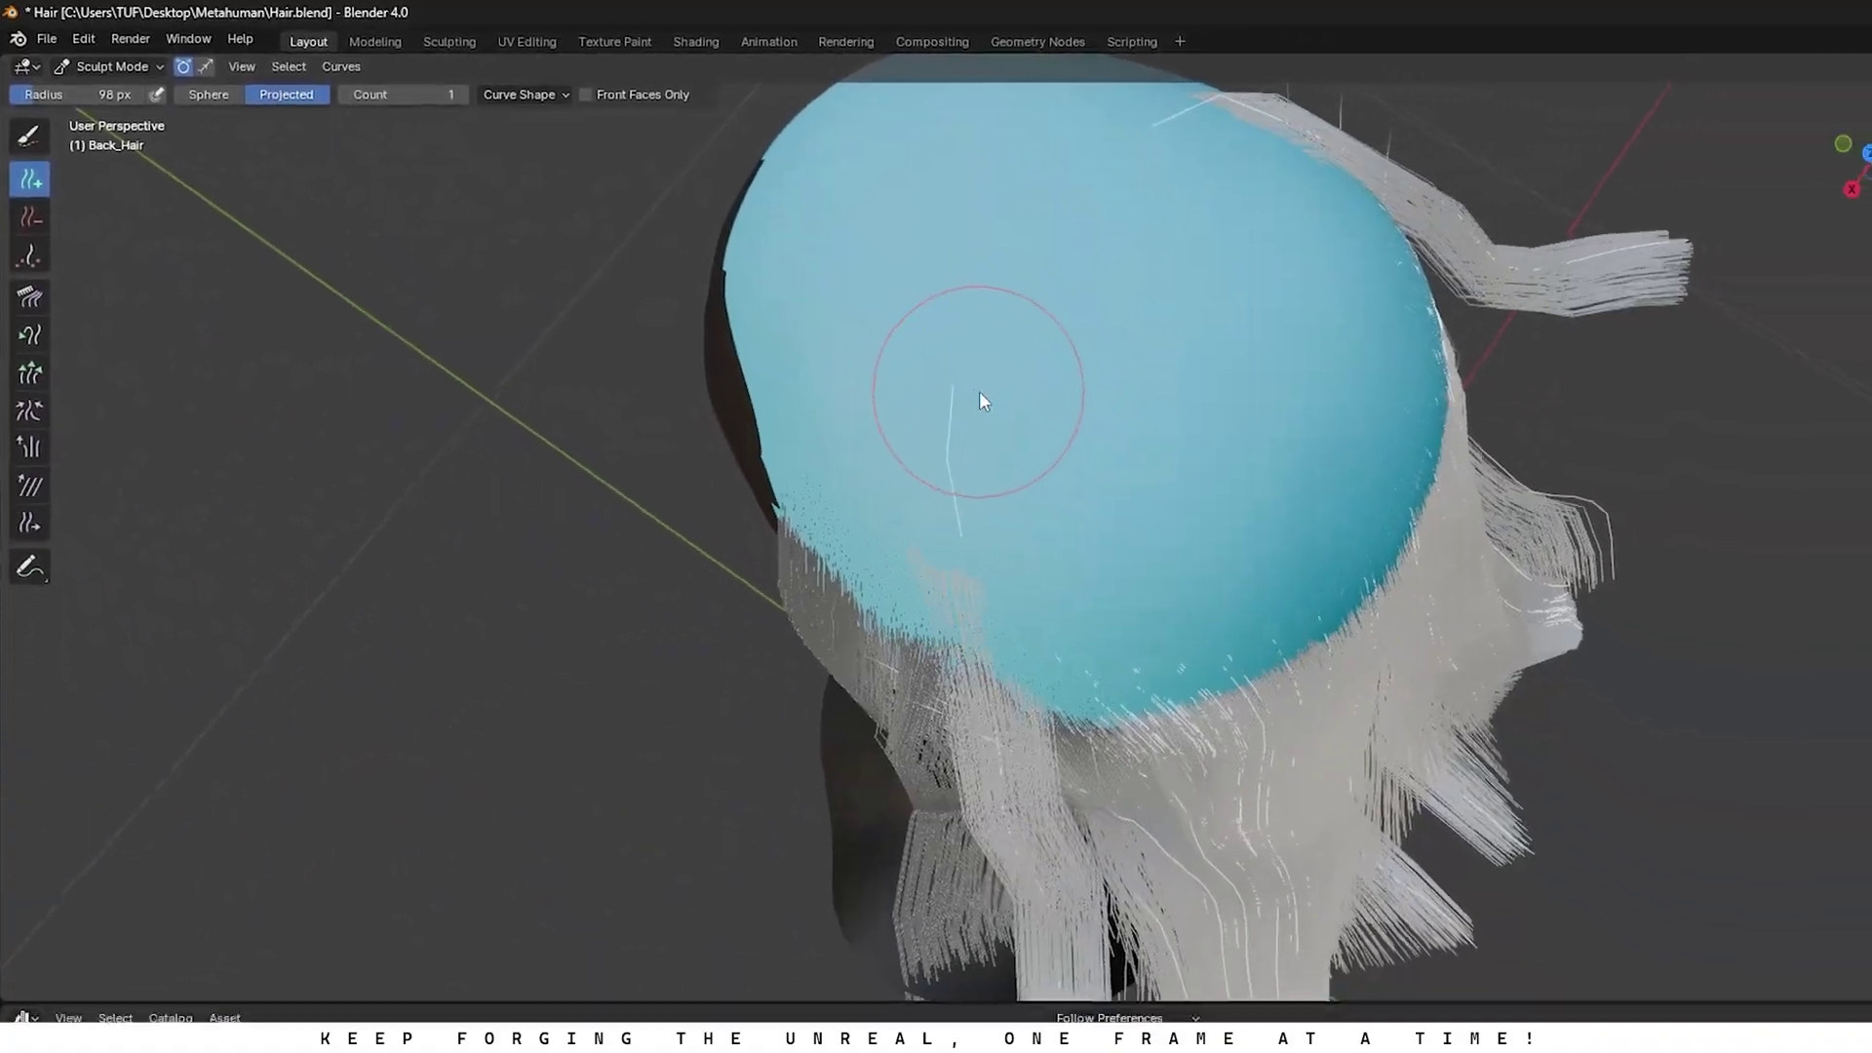
middle_click_drag(980, 393, 711, 224)
scroll(1012, 415, "down", 4)
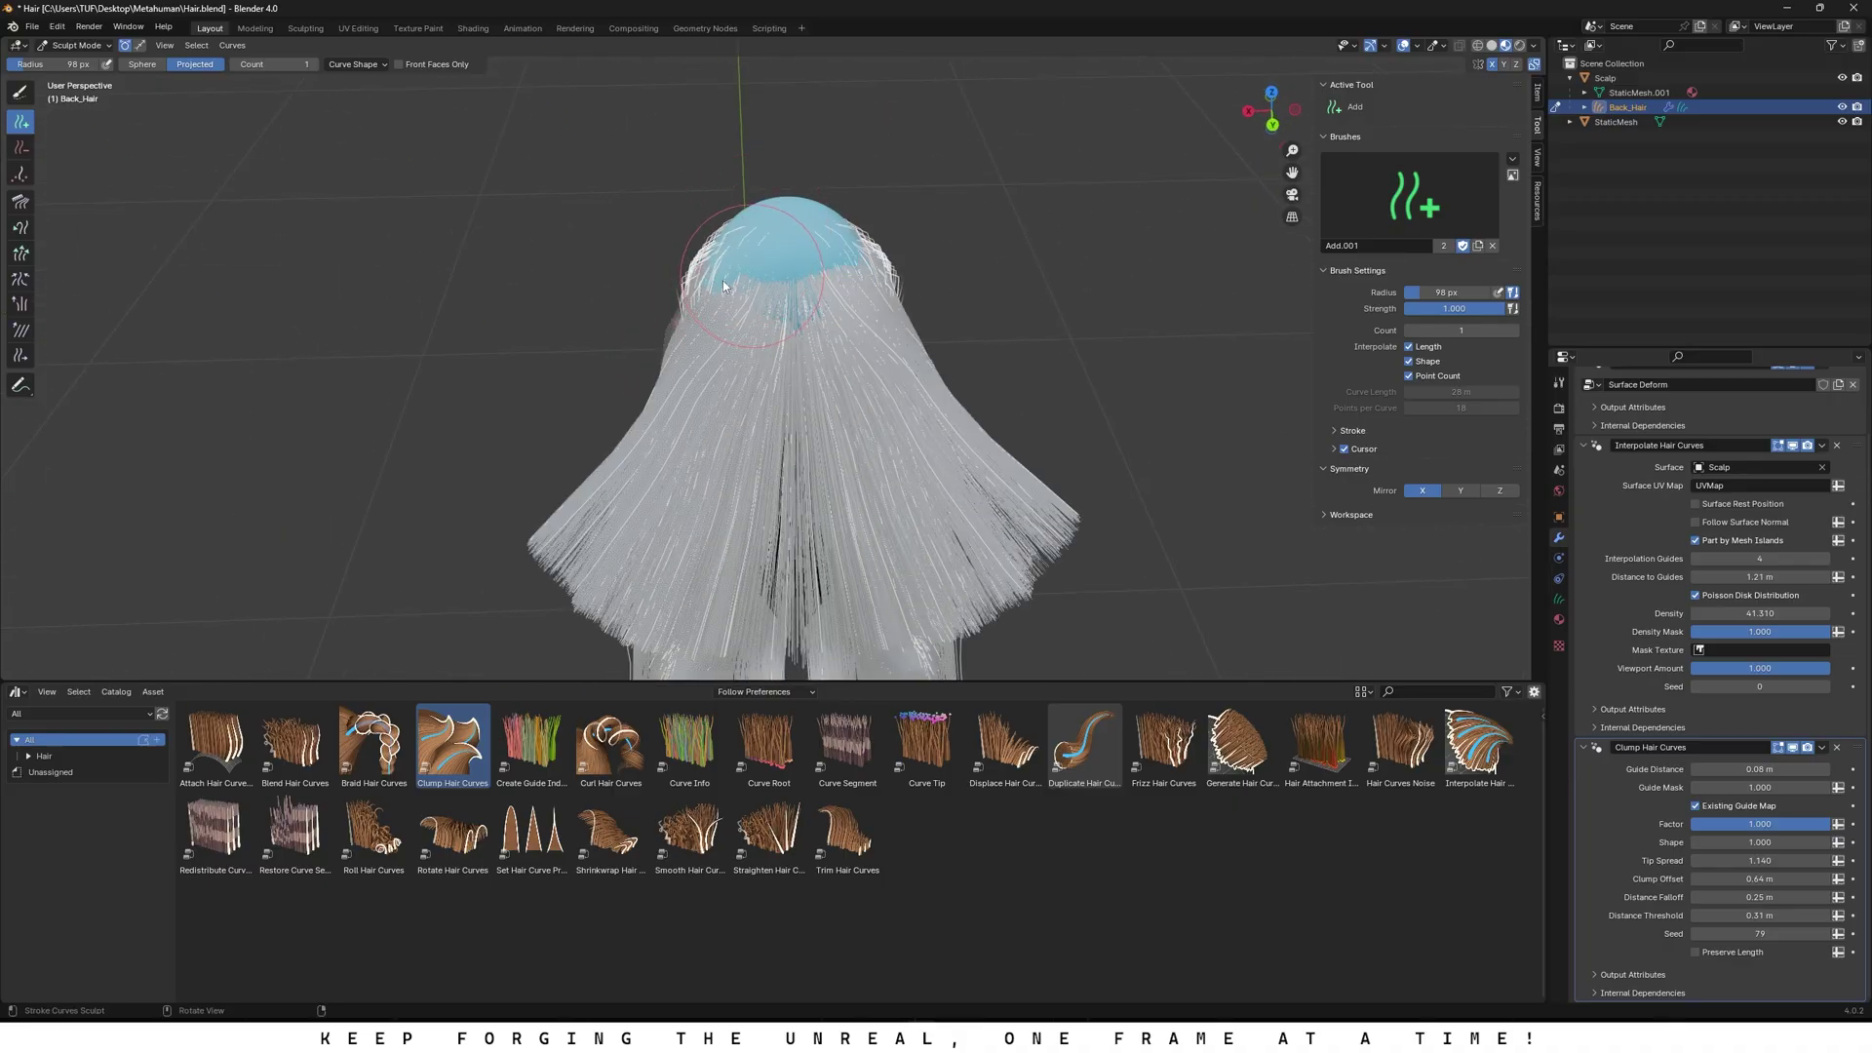
middle_click_drag(711, 224, 704, 285, "ctrl")
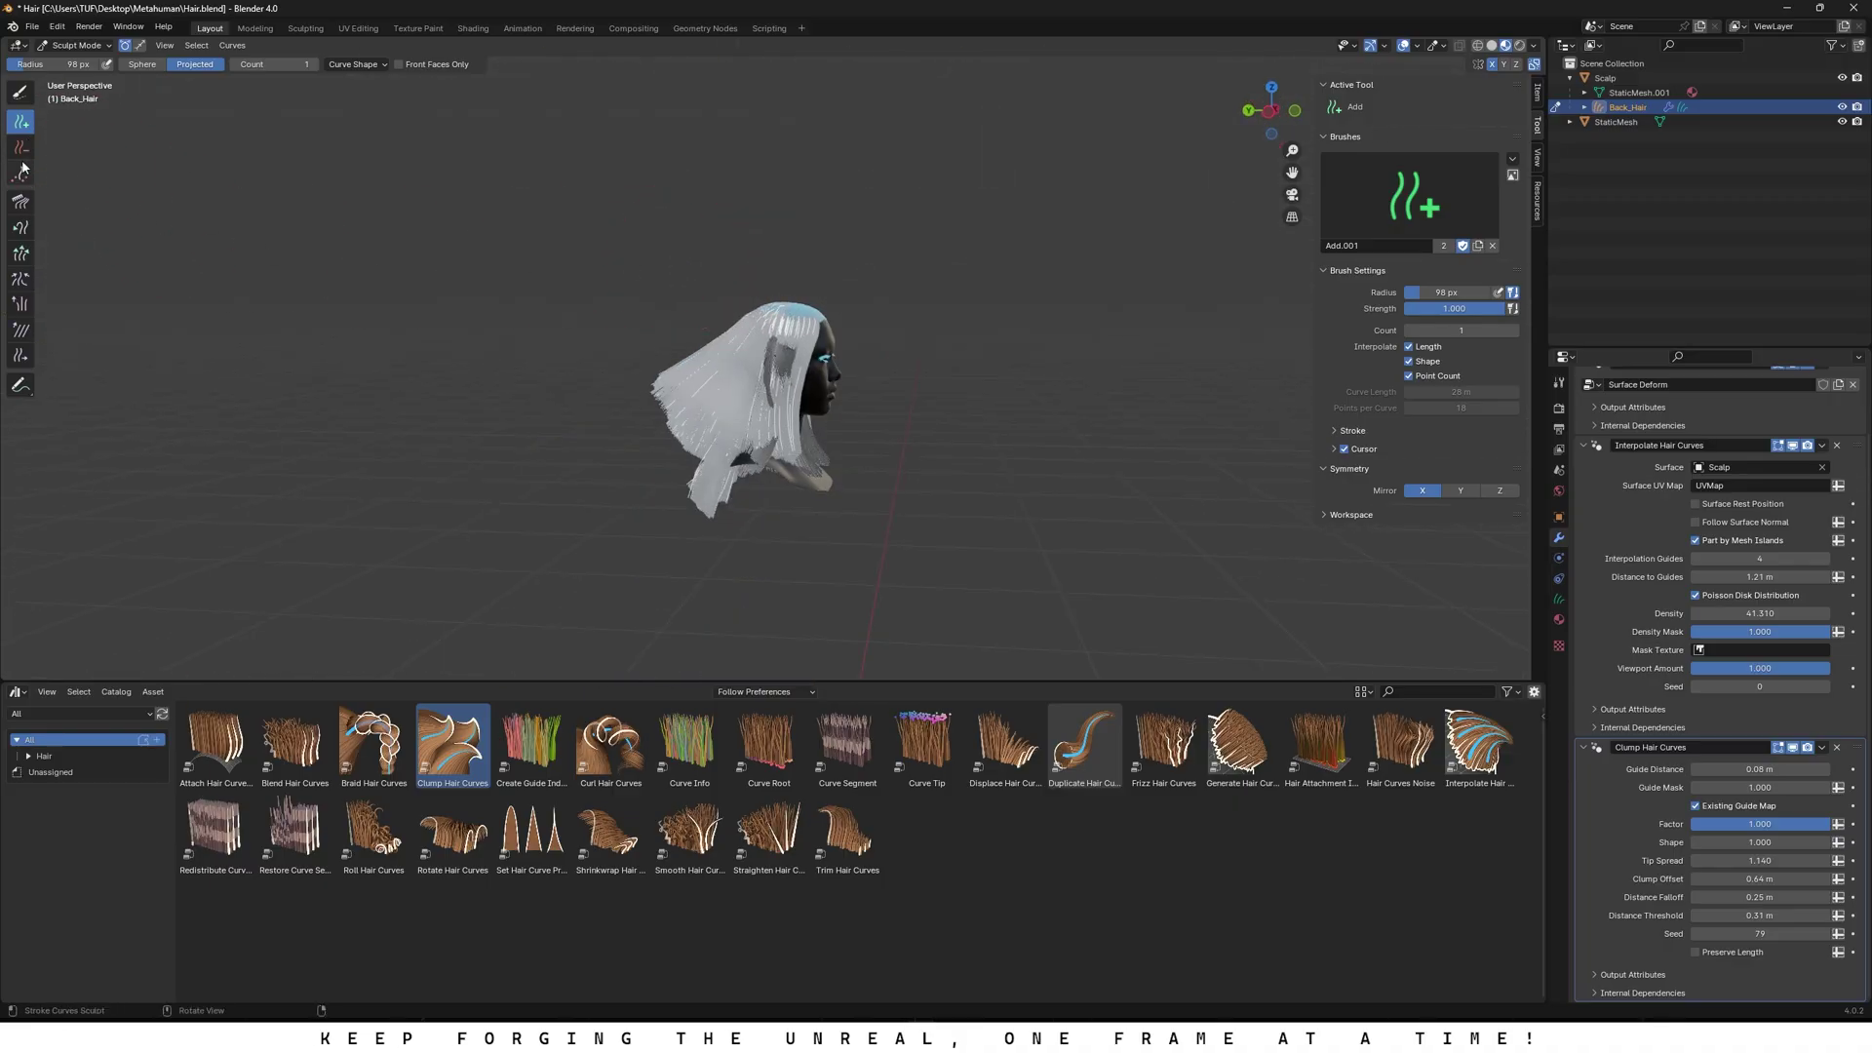
Step: Comb the flared Back_Hair strands down behind the head and return to the Add brush
left_click(26, 205)
middle_click_drag(715, 395, 768, 414)
scroll(814, 505, "up", 4)
scroll(763, 292, "down", 5)
scroll(767, 415, "up", 3)
mouse_move(633, 370)
middle_mouse_down()
mouse_move(721, 317)
mouse_move(634, 385)
middle_mouse_up()
scroll(683, 488, "up", 3)
middle_click_drag(662, 673, 569, 649)
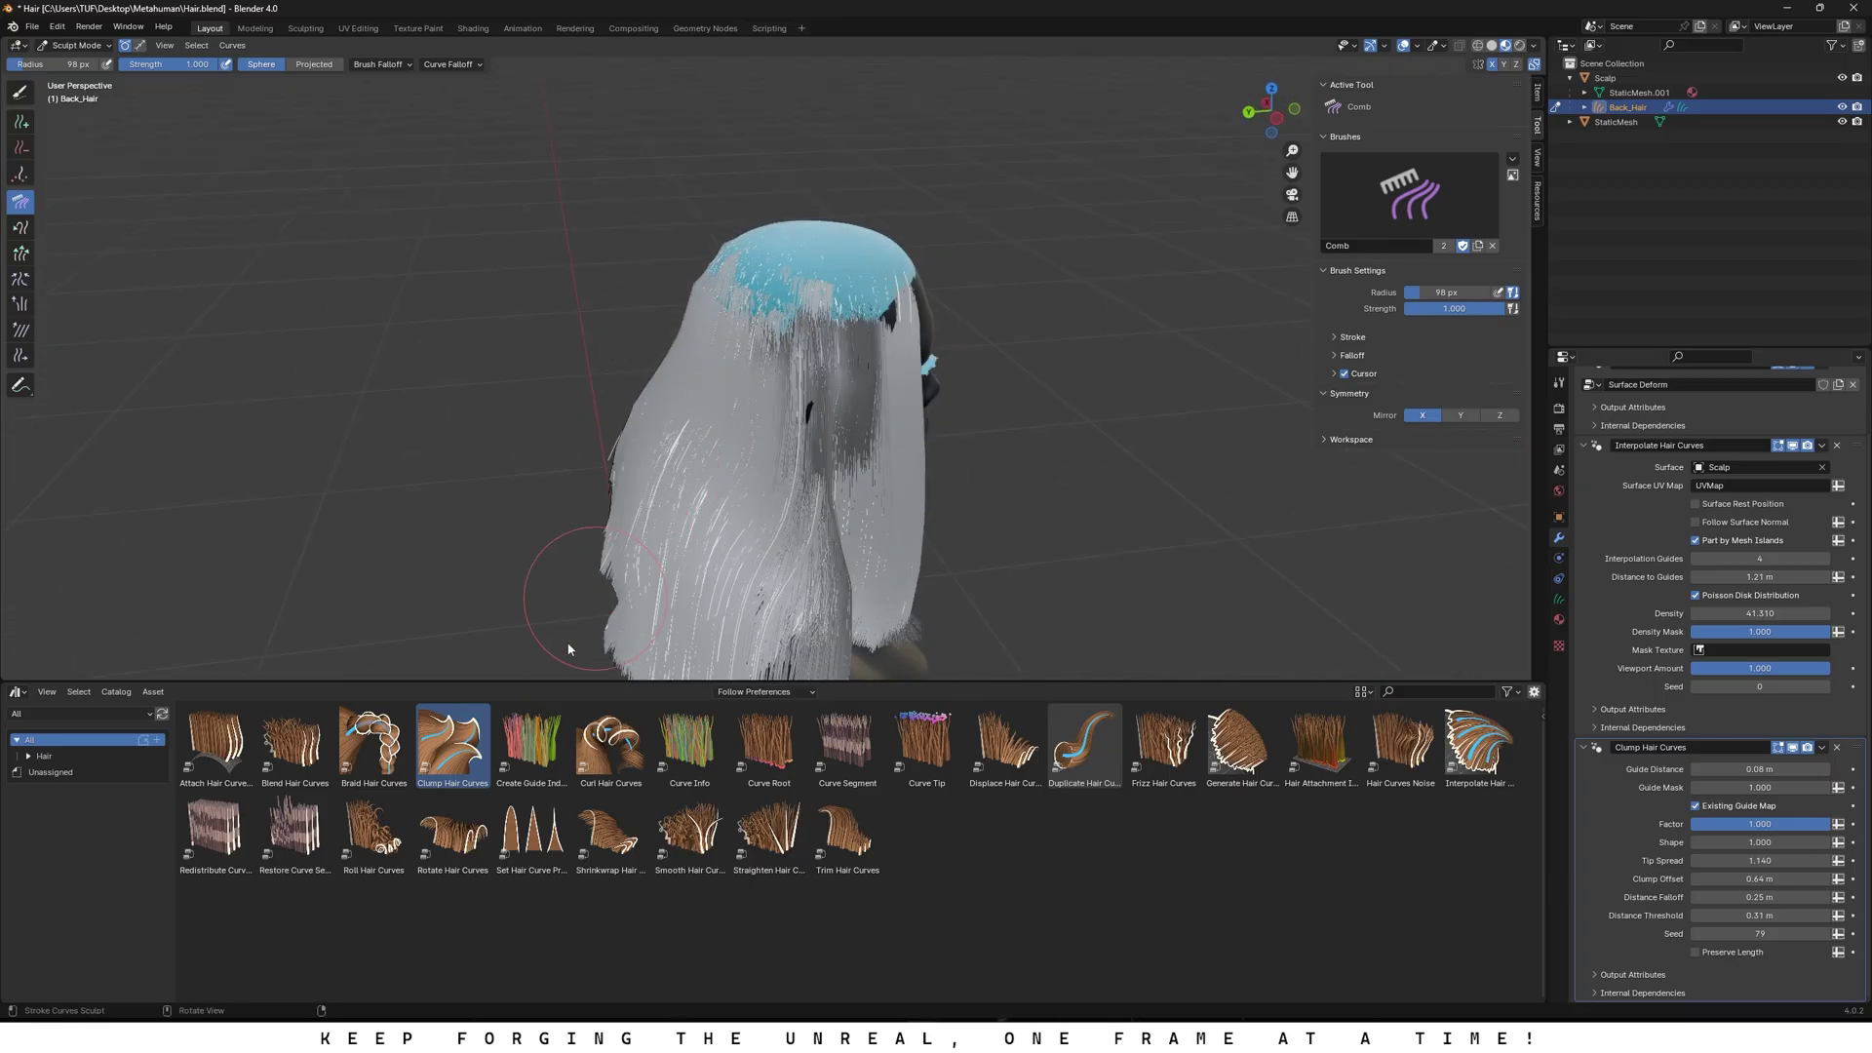
scroll(572, 417, "up", 4)
mouse_move(777, 494)
middle_mouse_down()
mouse_move(572, 418)
mouse_move(764, 418)
middle_mouse_up()
left_click(21, 121)
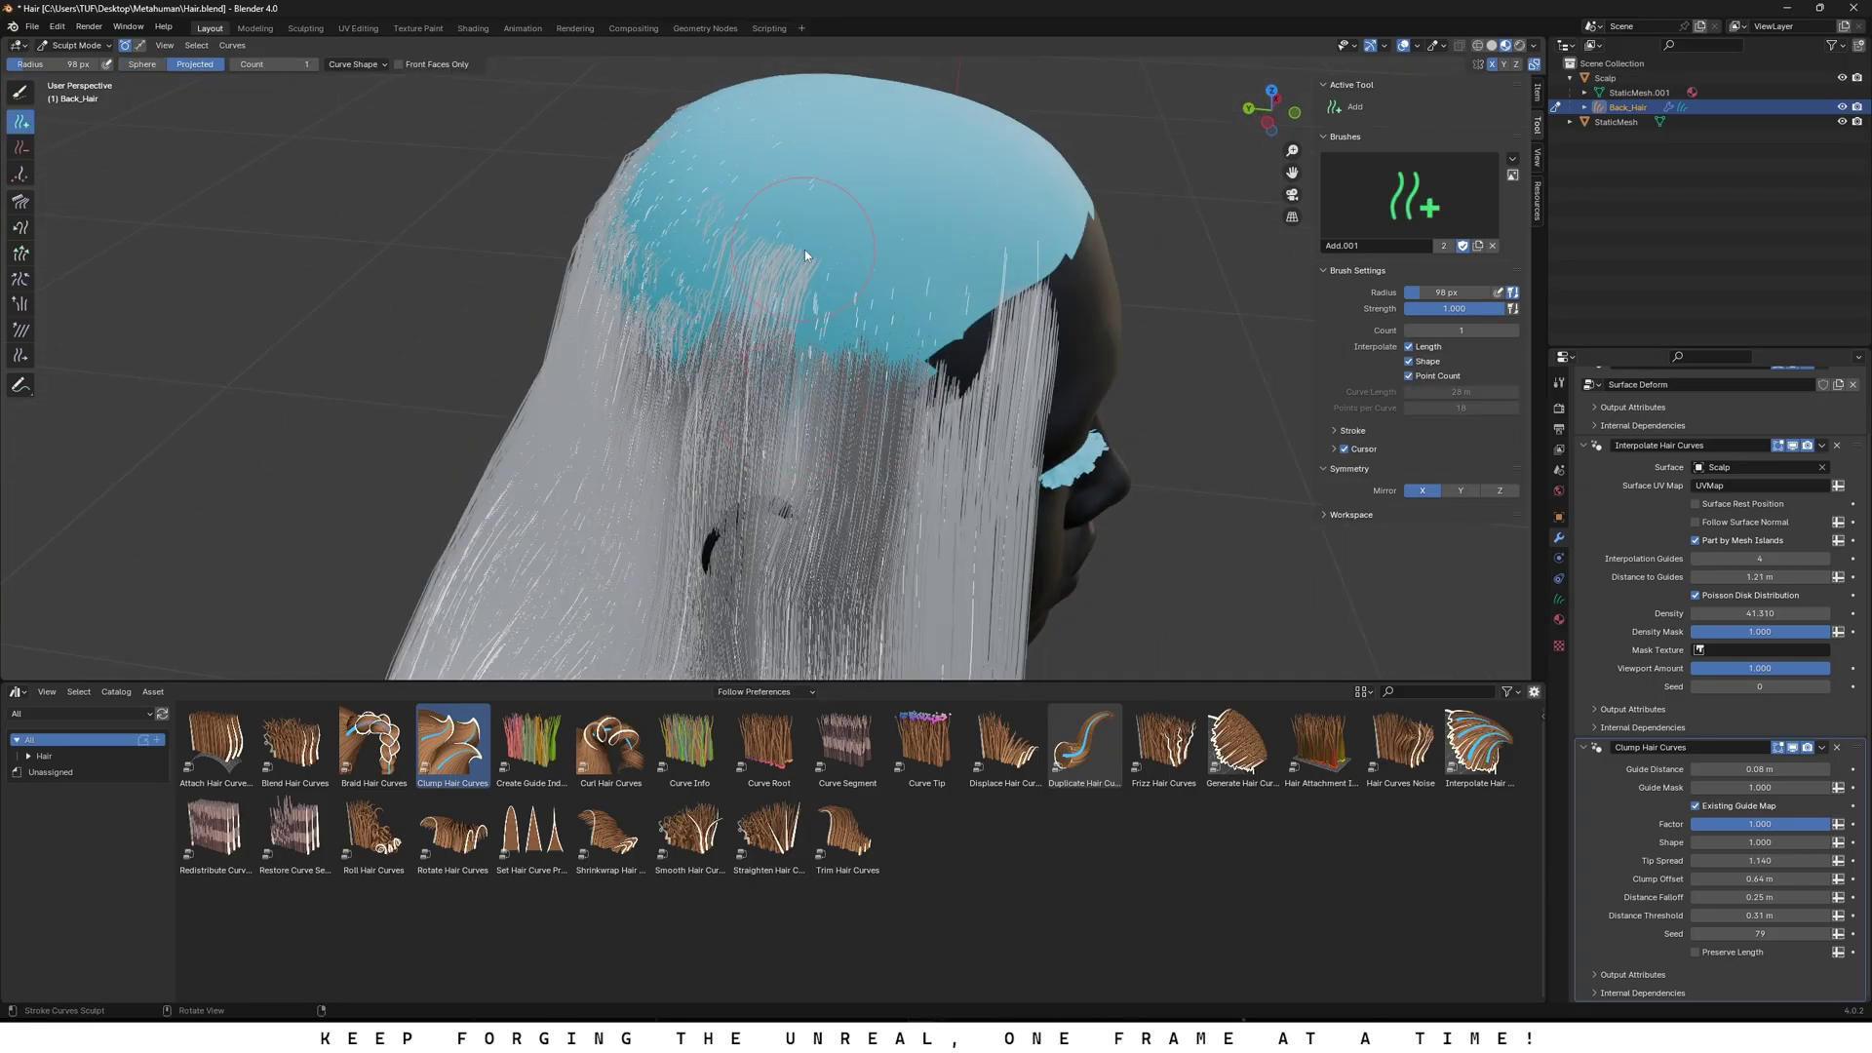
Step: In Object Mode, add an Empty Hair curves object to the Scalp and name it Top_Hair
left_click(1611, 80)
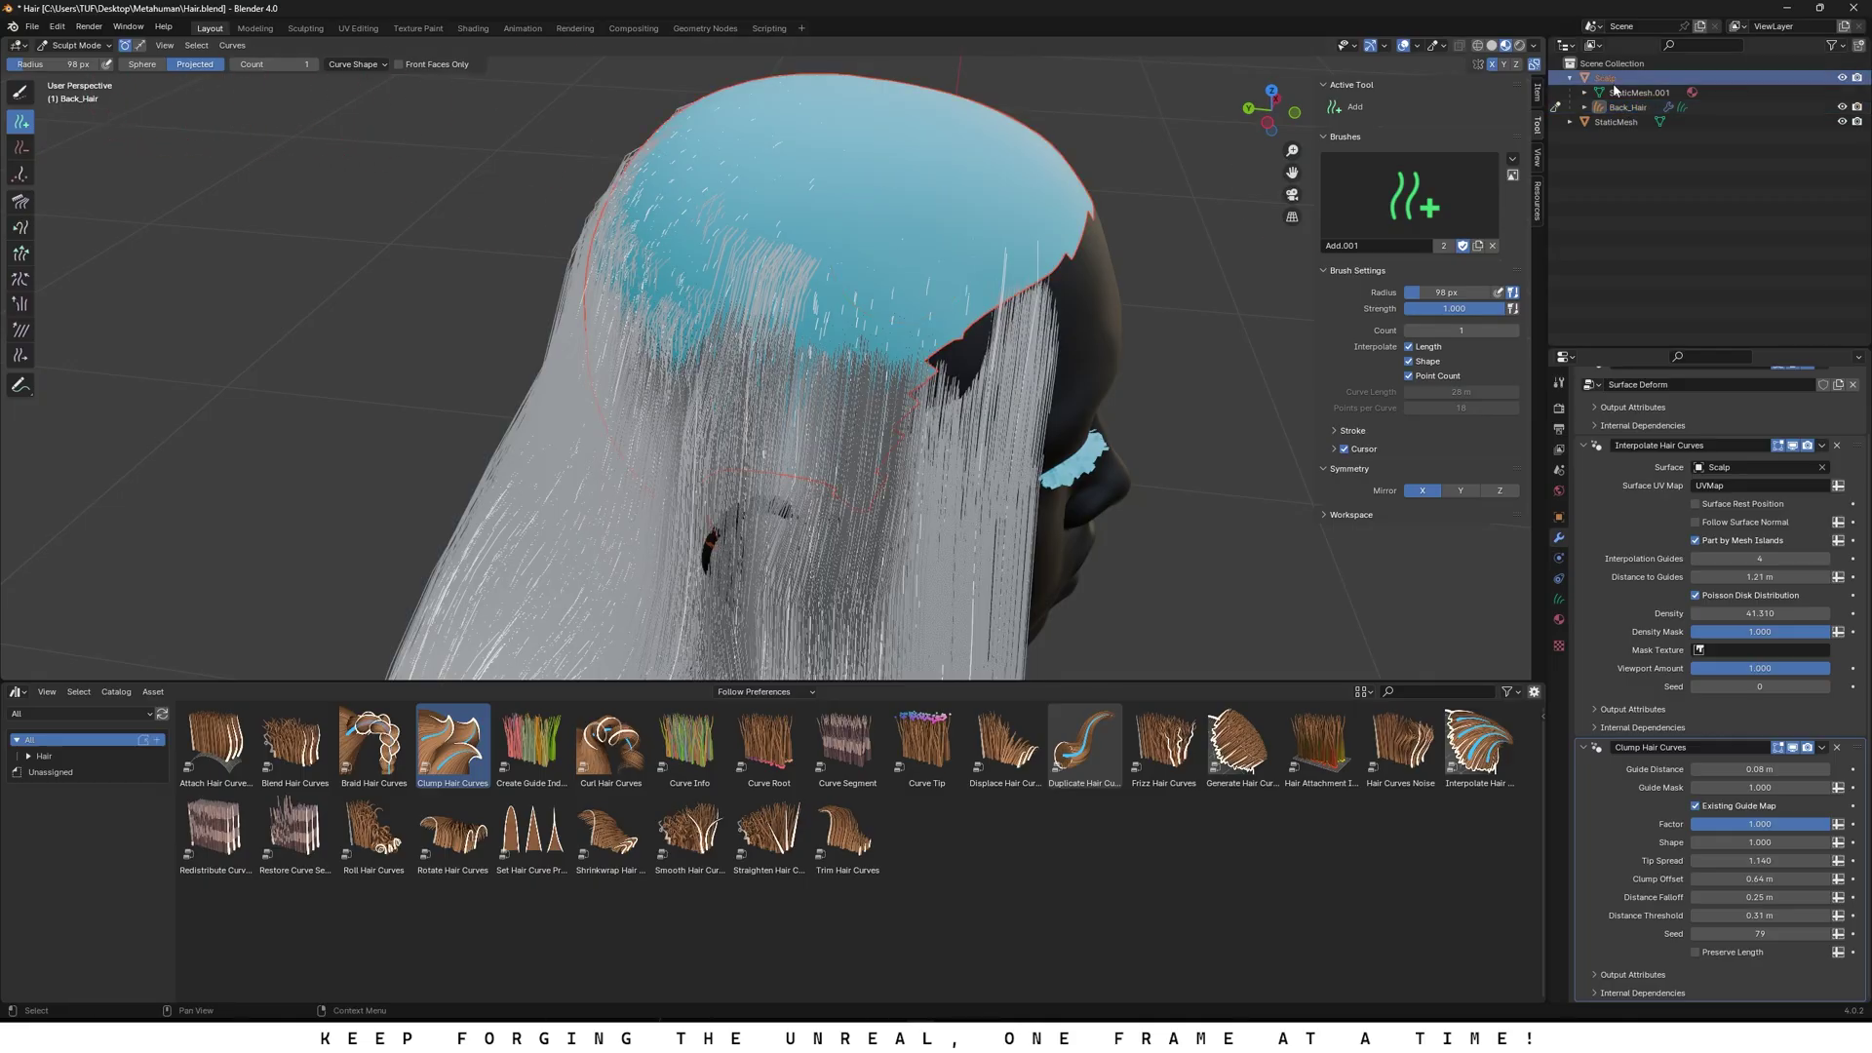
left_click(97, 45)
left_click(78, 60)
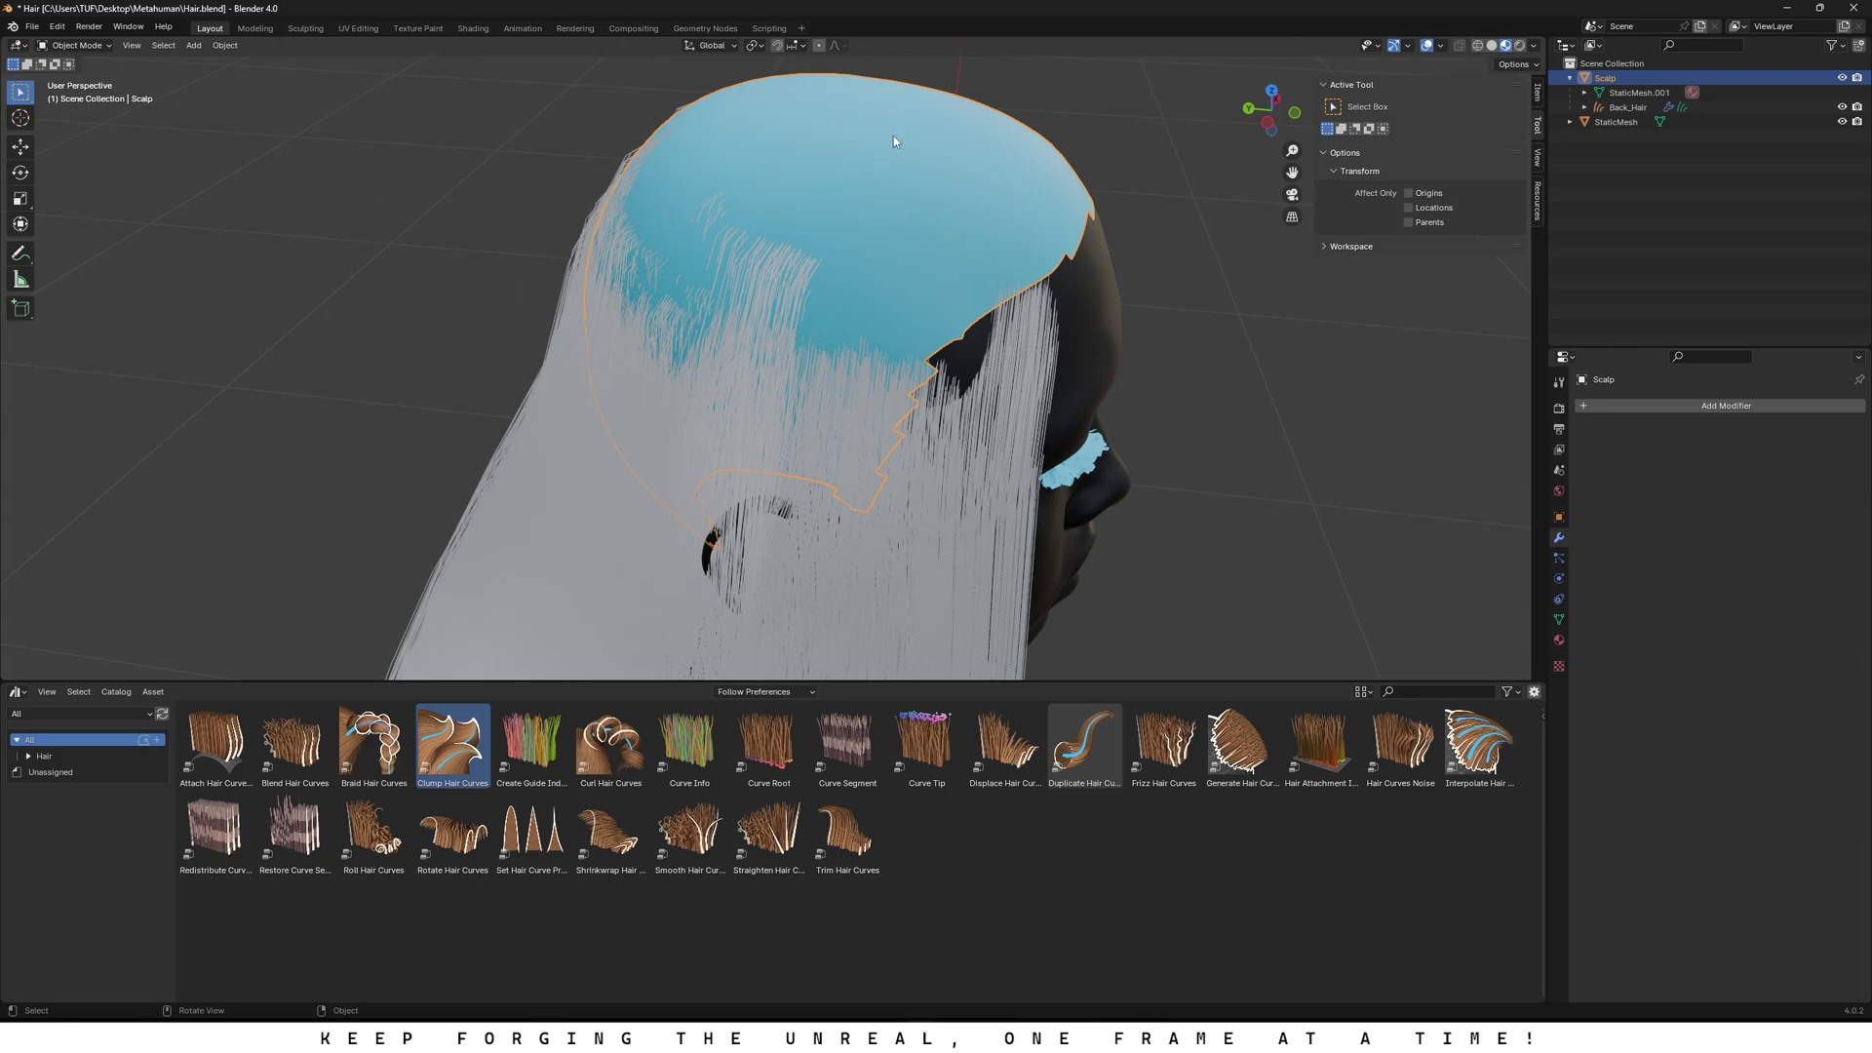
left_click(194, 46)
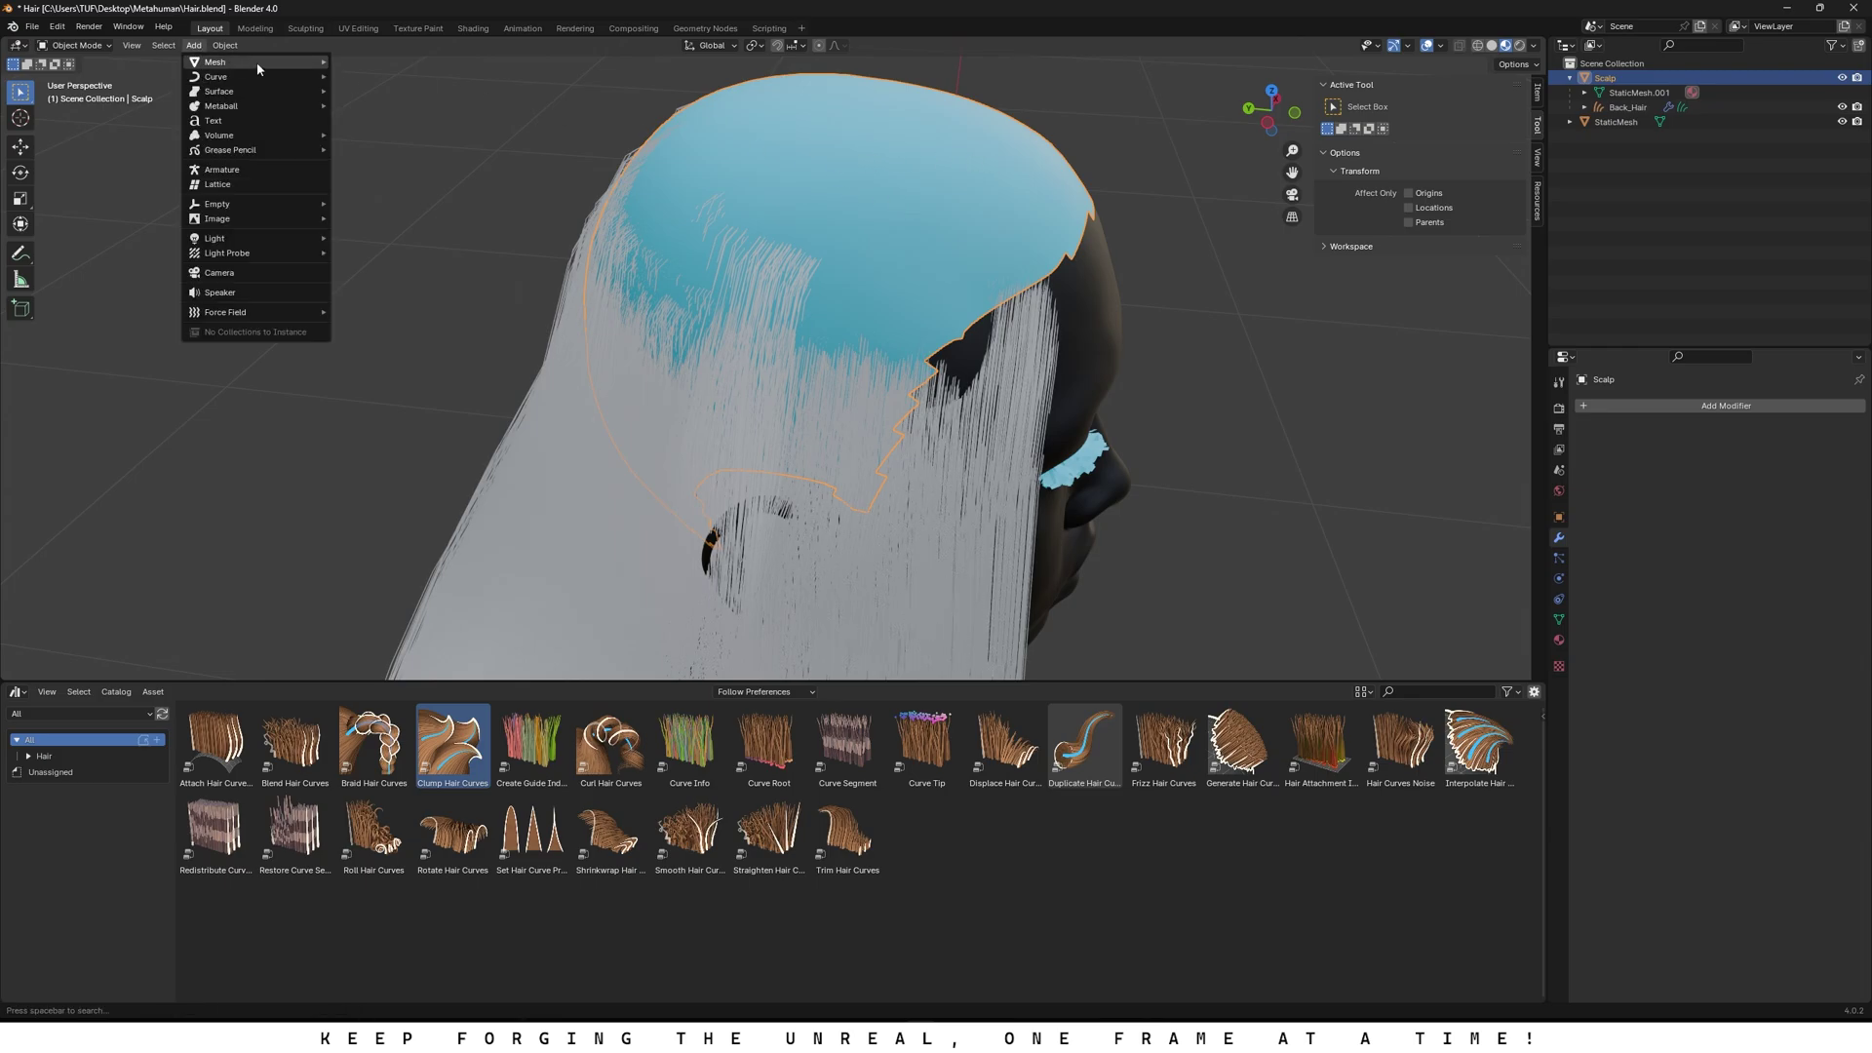
mouse_move(271, 79)
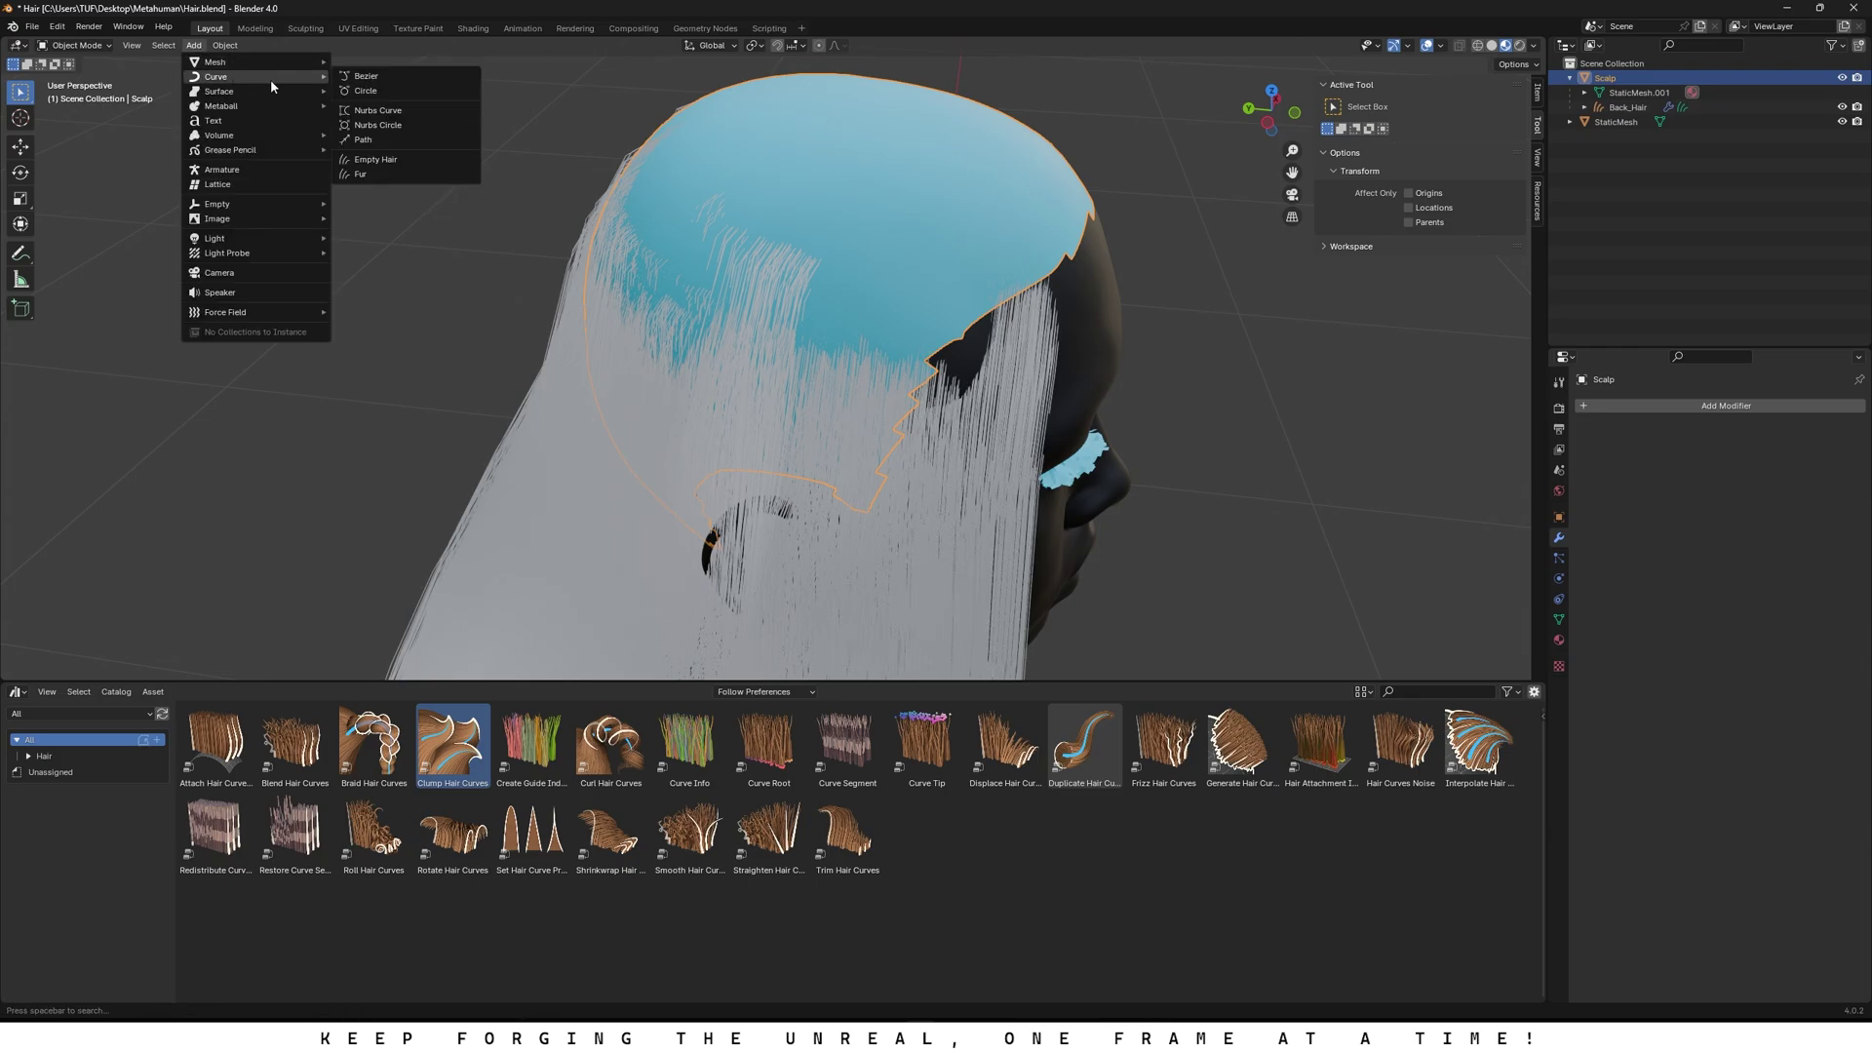
left_click(375, 159)
middle_click_drag(634, 223, 926, 232)
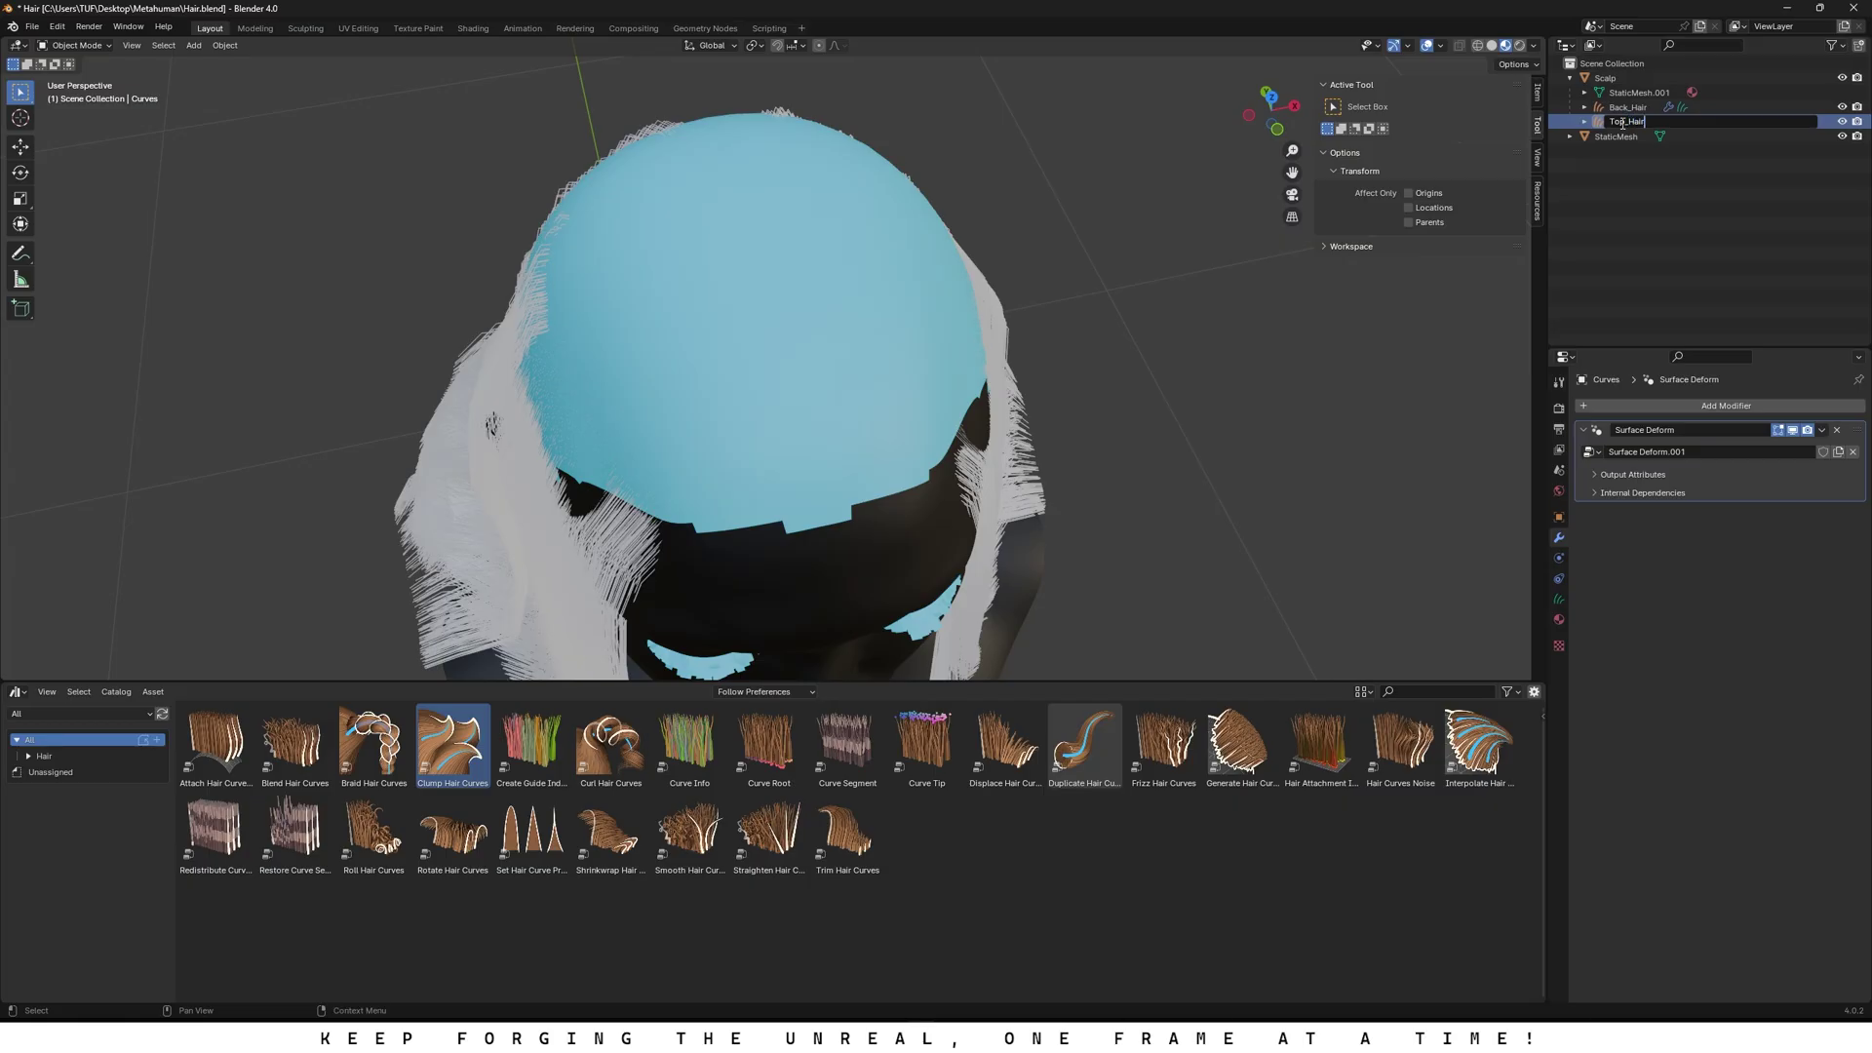
key("Return")
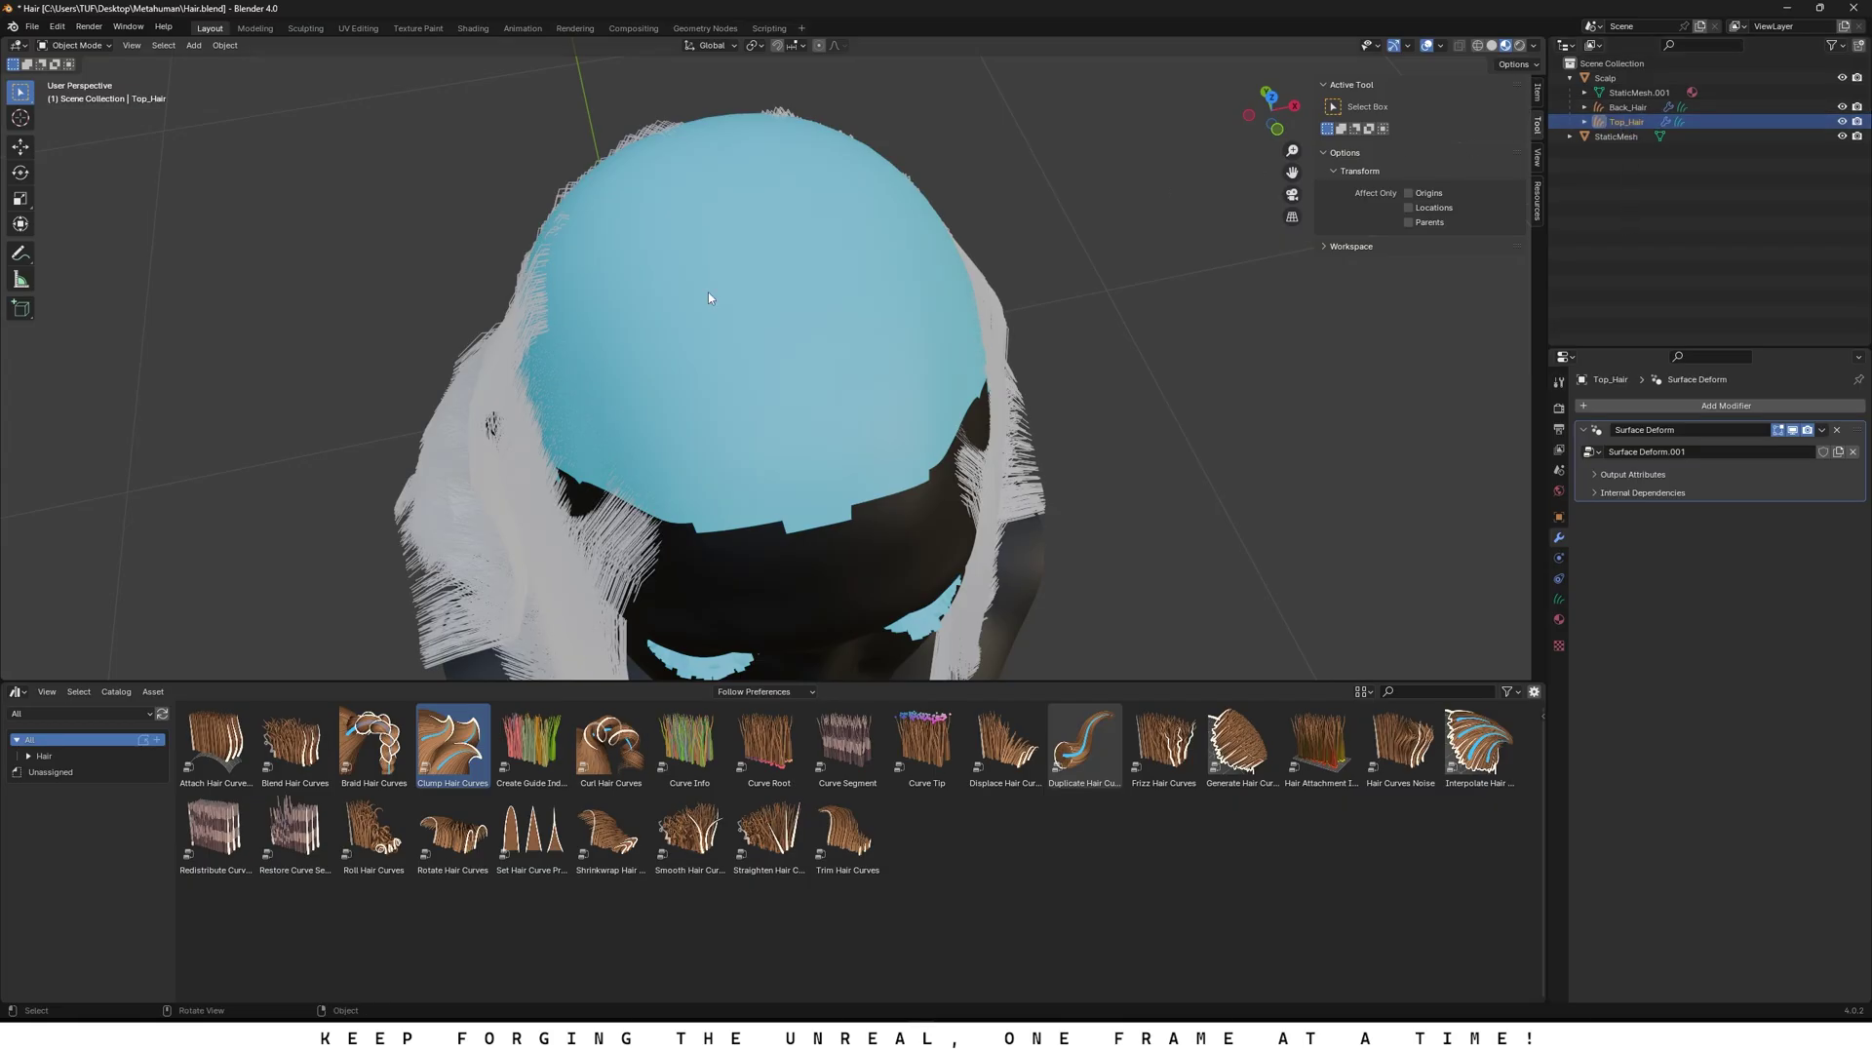
Step: Enter Sculpt Mode on Top_Hair and set the Add brush to a curve length of 11 m with X mirroring
middle_click_drag(708, 290, 297, 201)
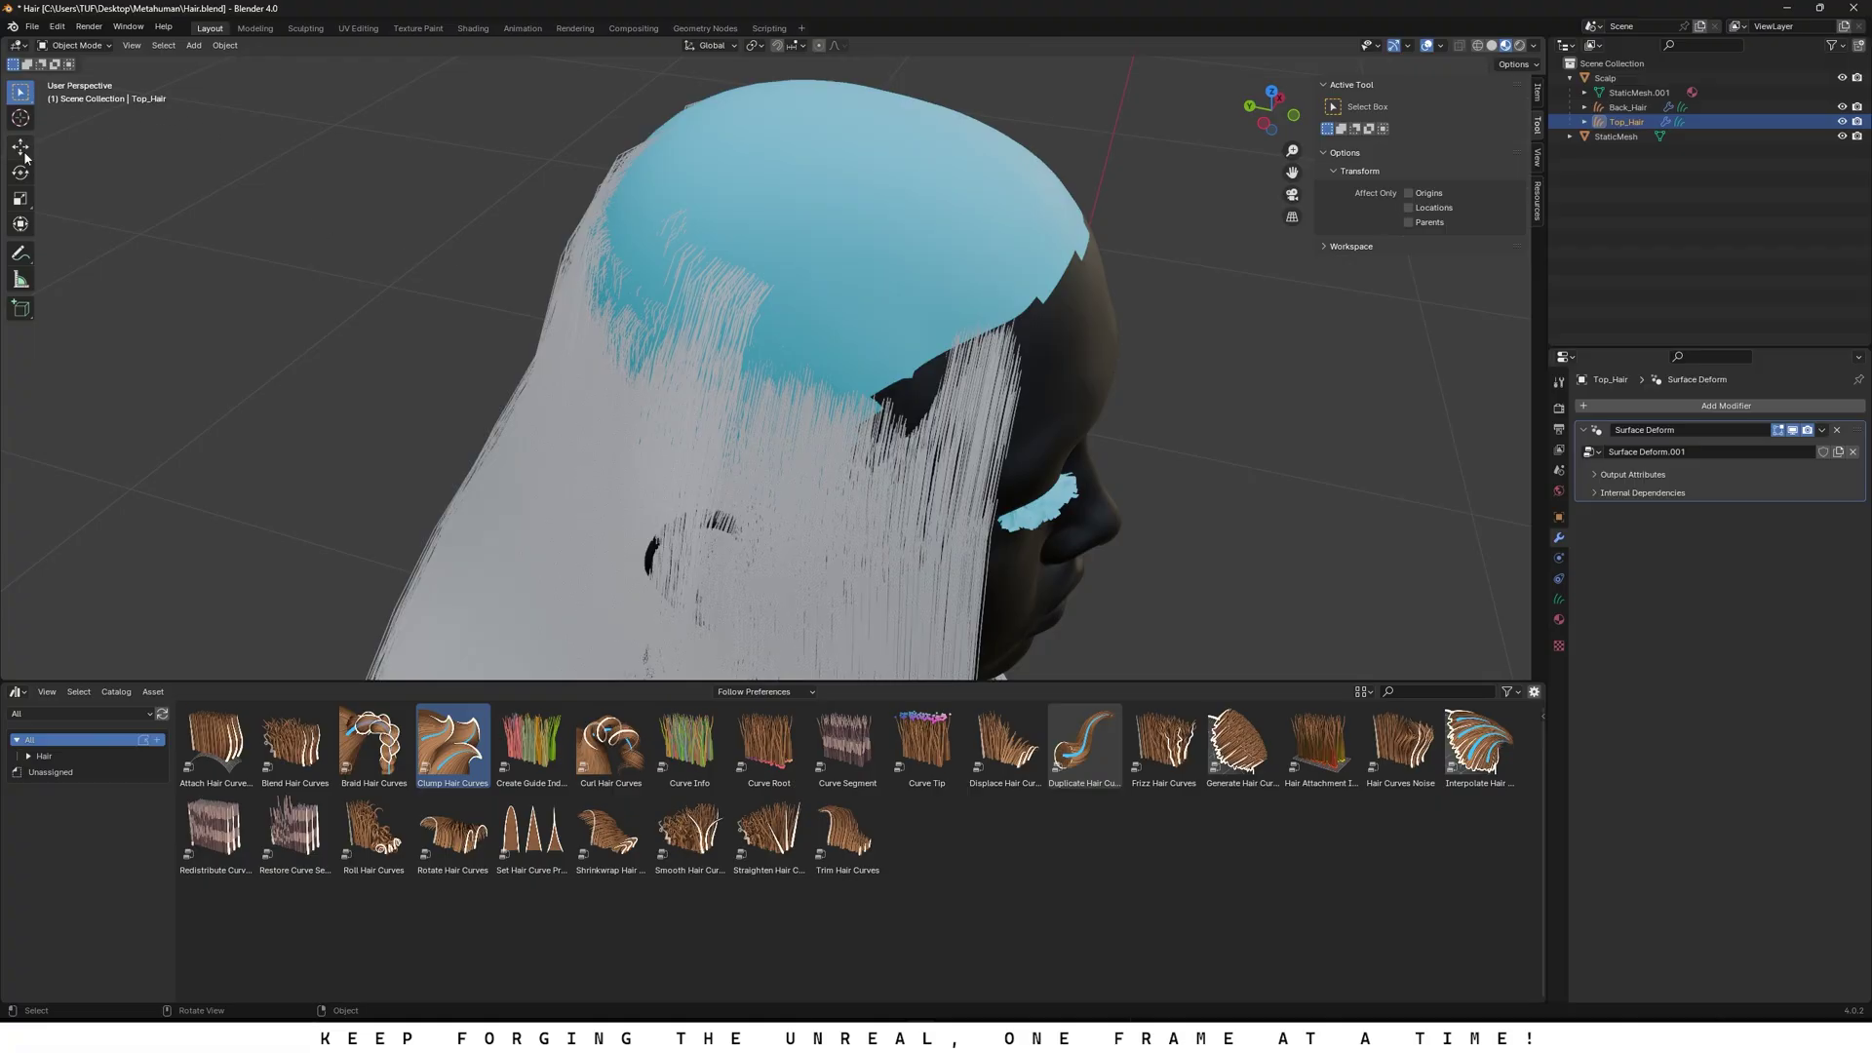
left_click(78, 95)
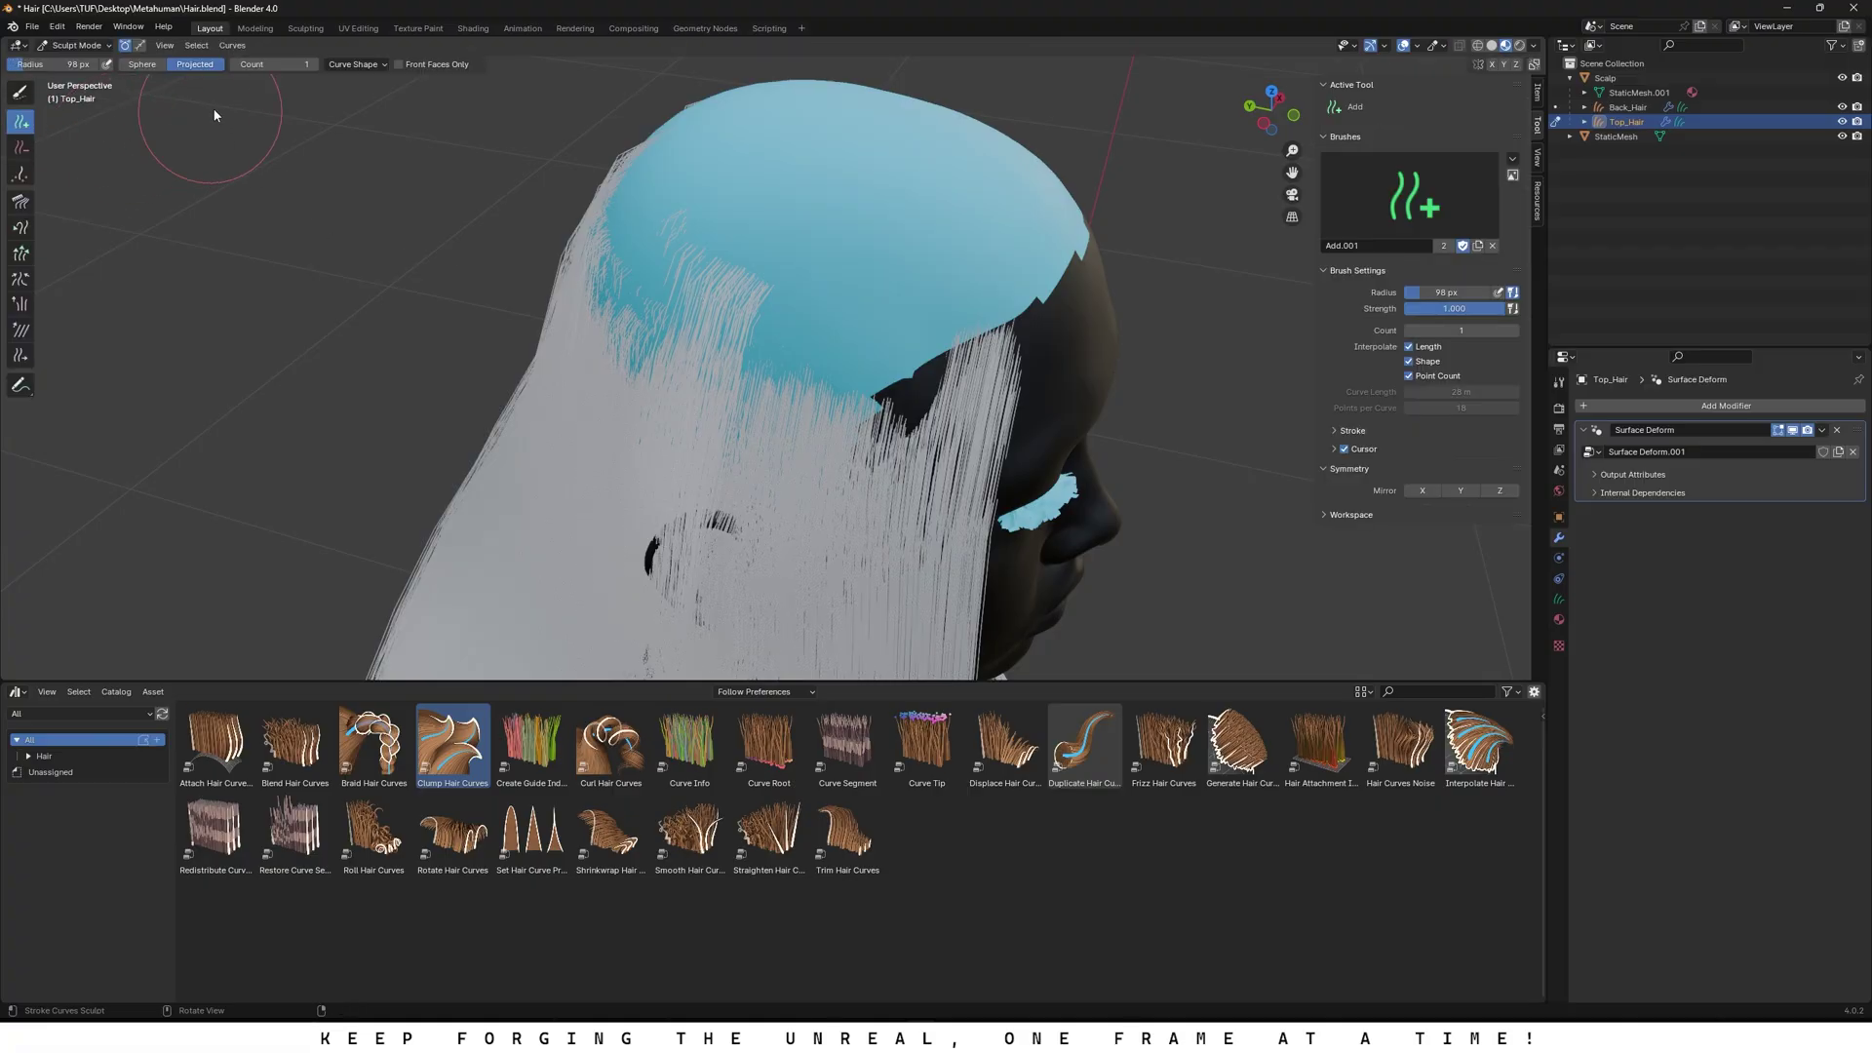
left_click(351, 64)
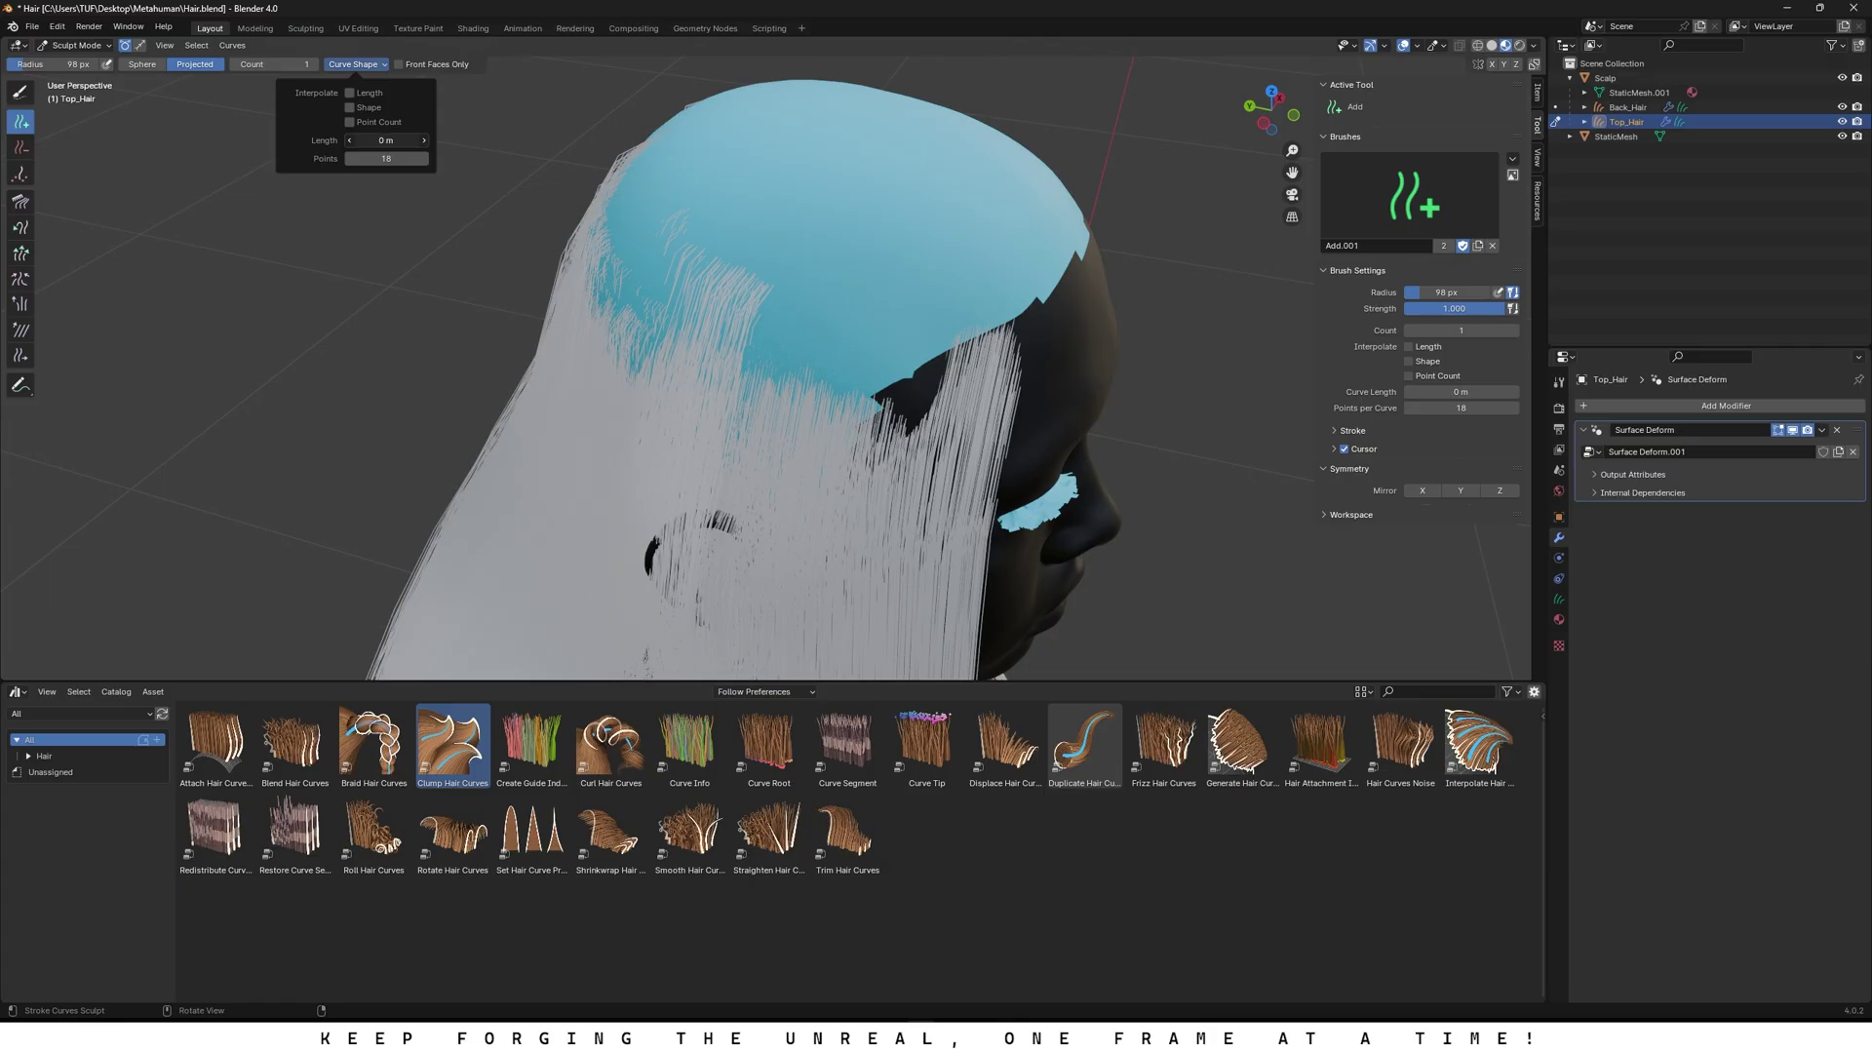
left_click_drag(386, 140, 345, 140)
middle_click_drag(859, 222, 1031, 124)
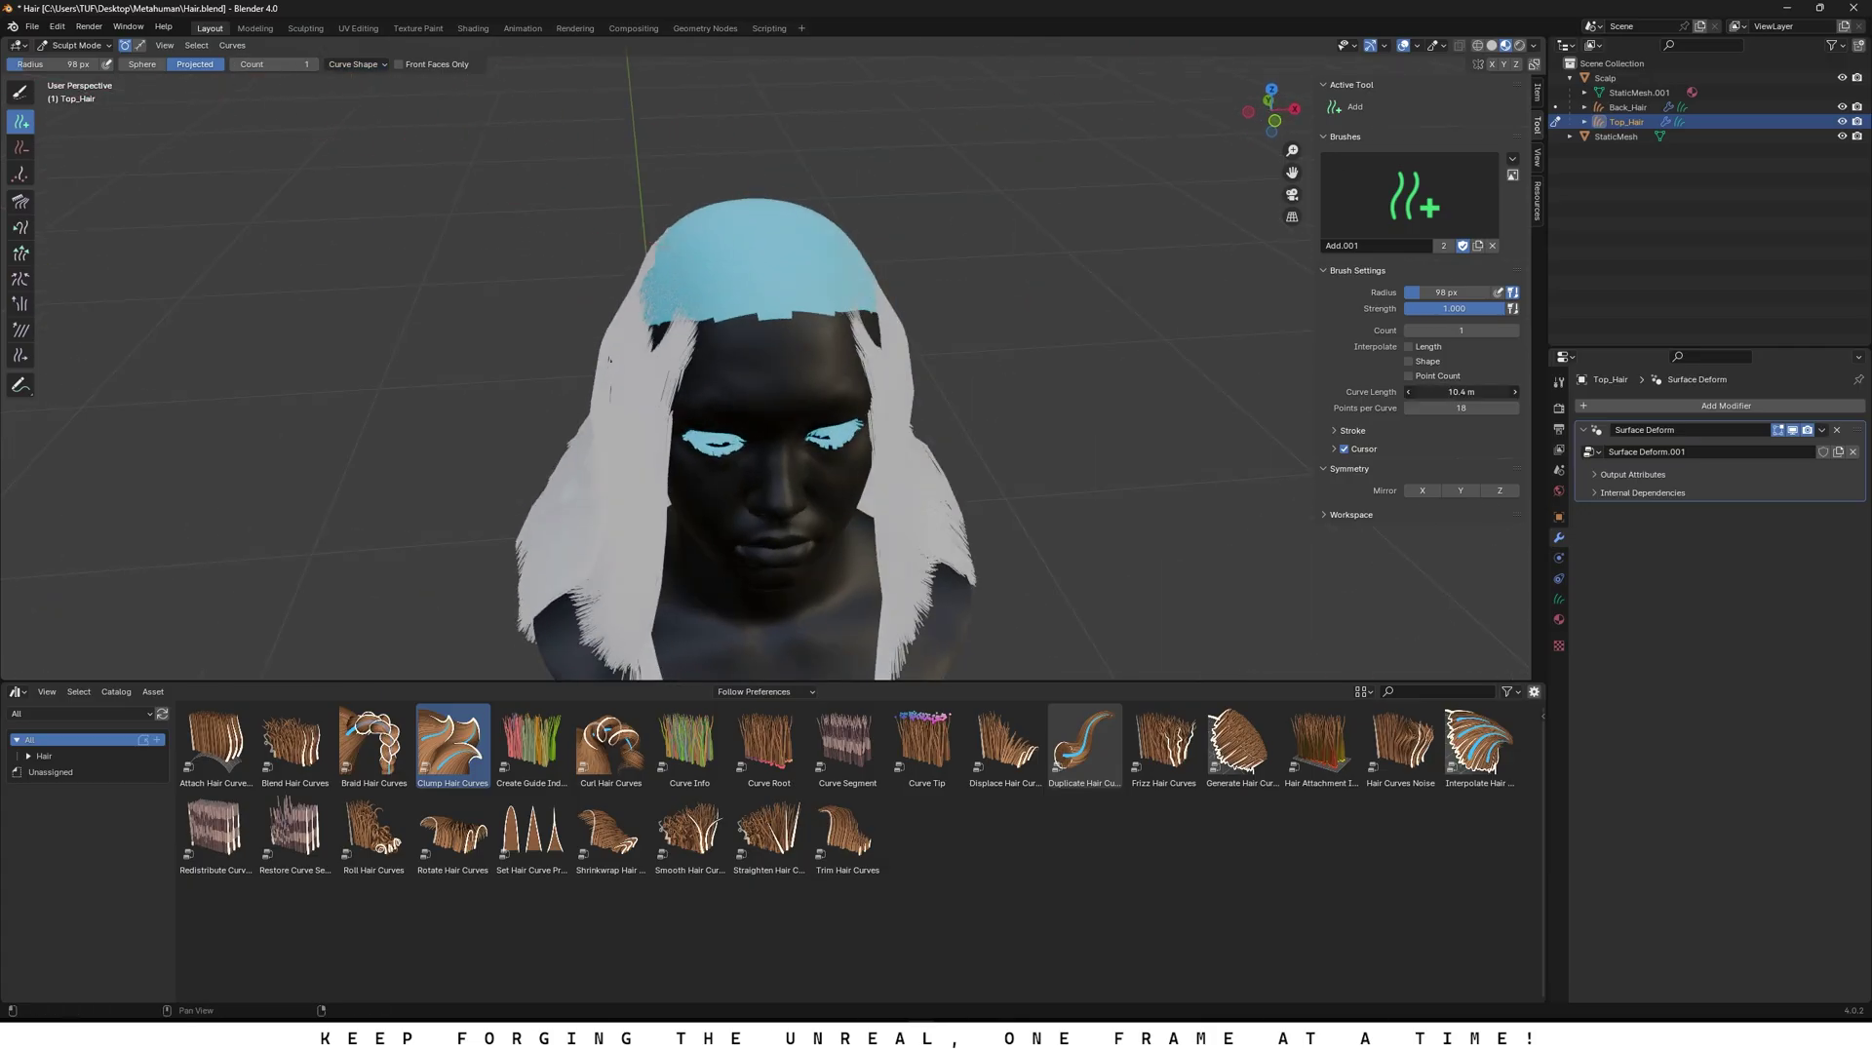
middle_click_drag(624, 292, 741, 293)
Step: Add mirrored guide hairs across the bare top of the scalp, from the front hairline to the crown
left_click_drag(740, 244, 720, 277)
middle_click_drag(719, 277, 858, 341)
left_click_drag(799, 293, 770, 314)
middle_click_drag(770, 314, 624, 370)
scroll(693, 409, "up", 3)
left_click(694, 516)
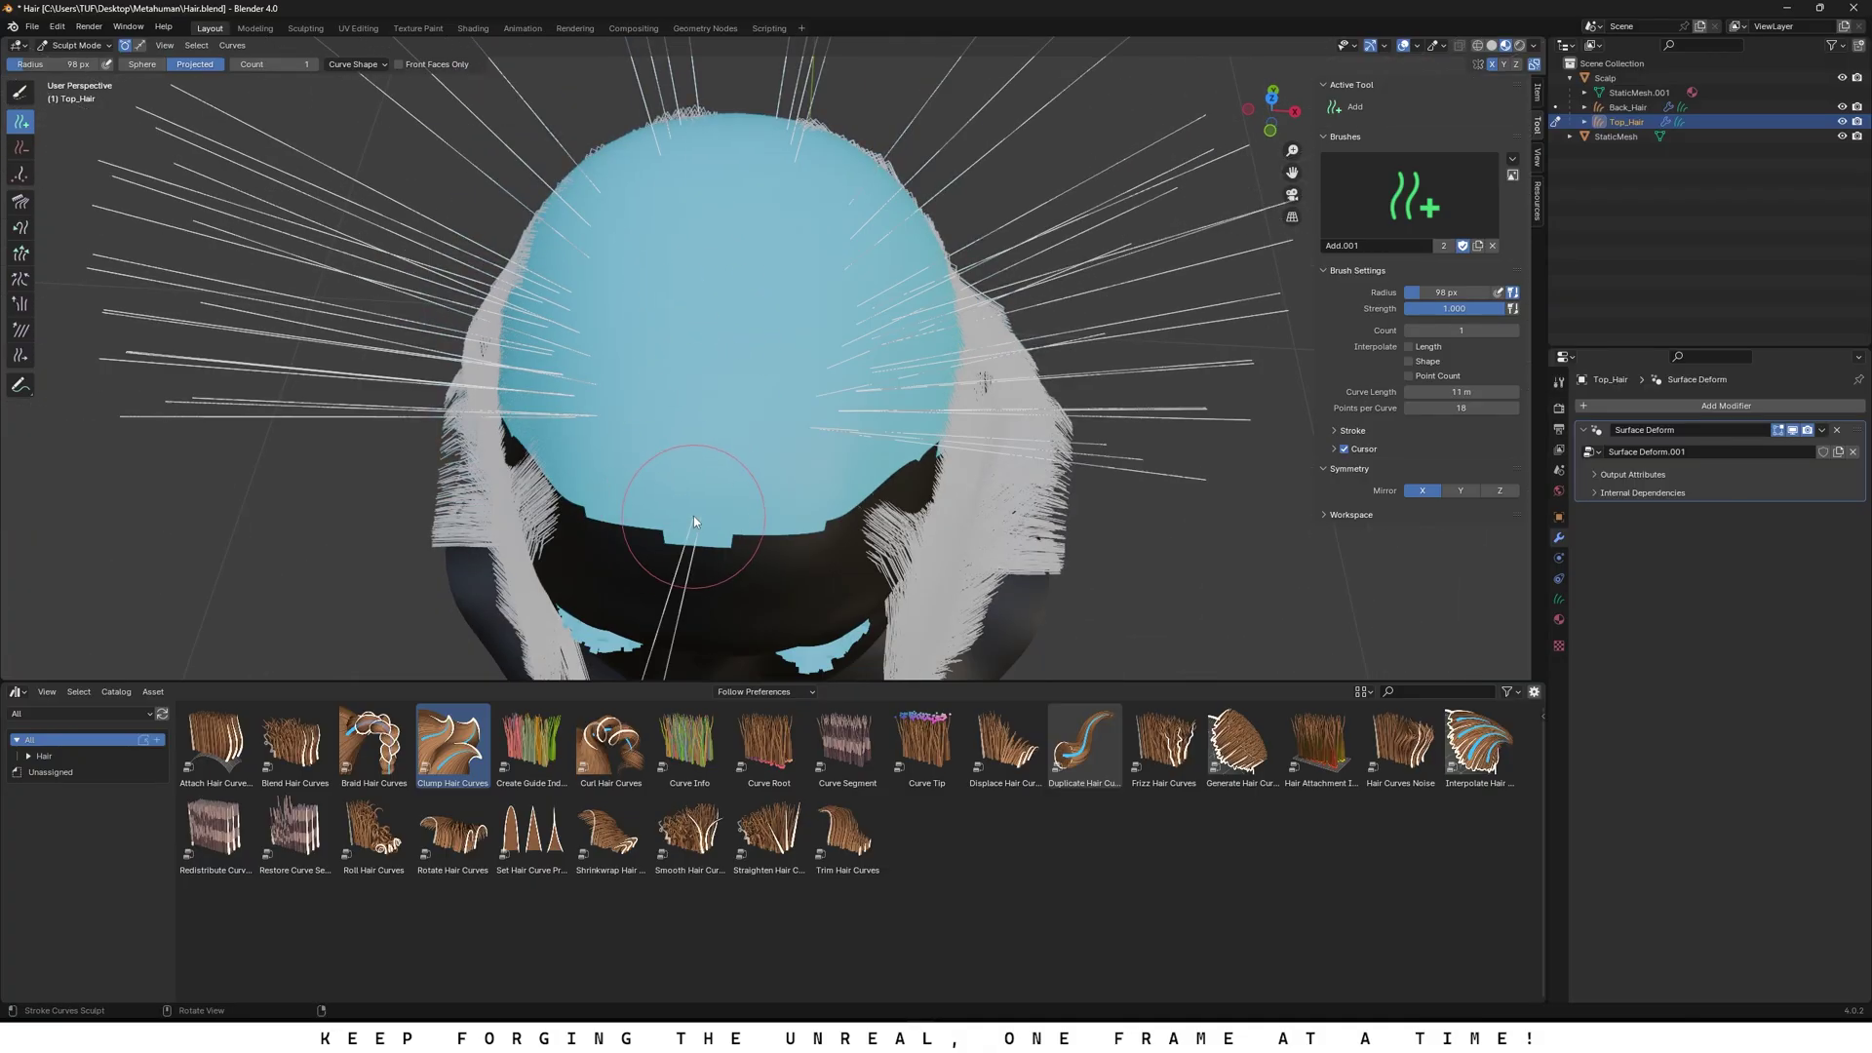
middle_click_drag(696, 439, 751, 529)
mouse_move(723, 431)
left_mouse_down()
mouse_move(693, 238)
mouse_move(718, 419)
left_mouse_up()
middle_click_drag(729, 429, 682, 306)
left_click(682, 306)
scroll(497, 171, "down", 4)
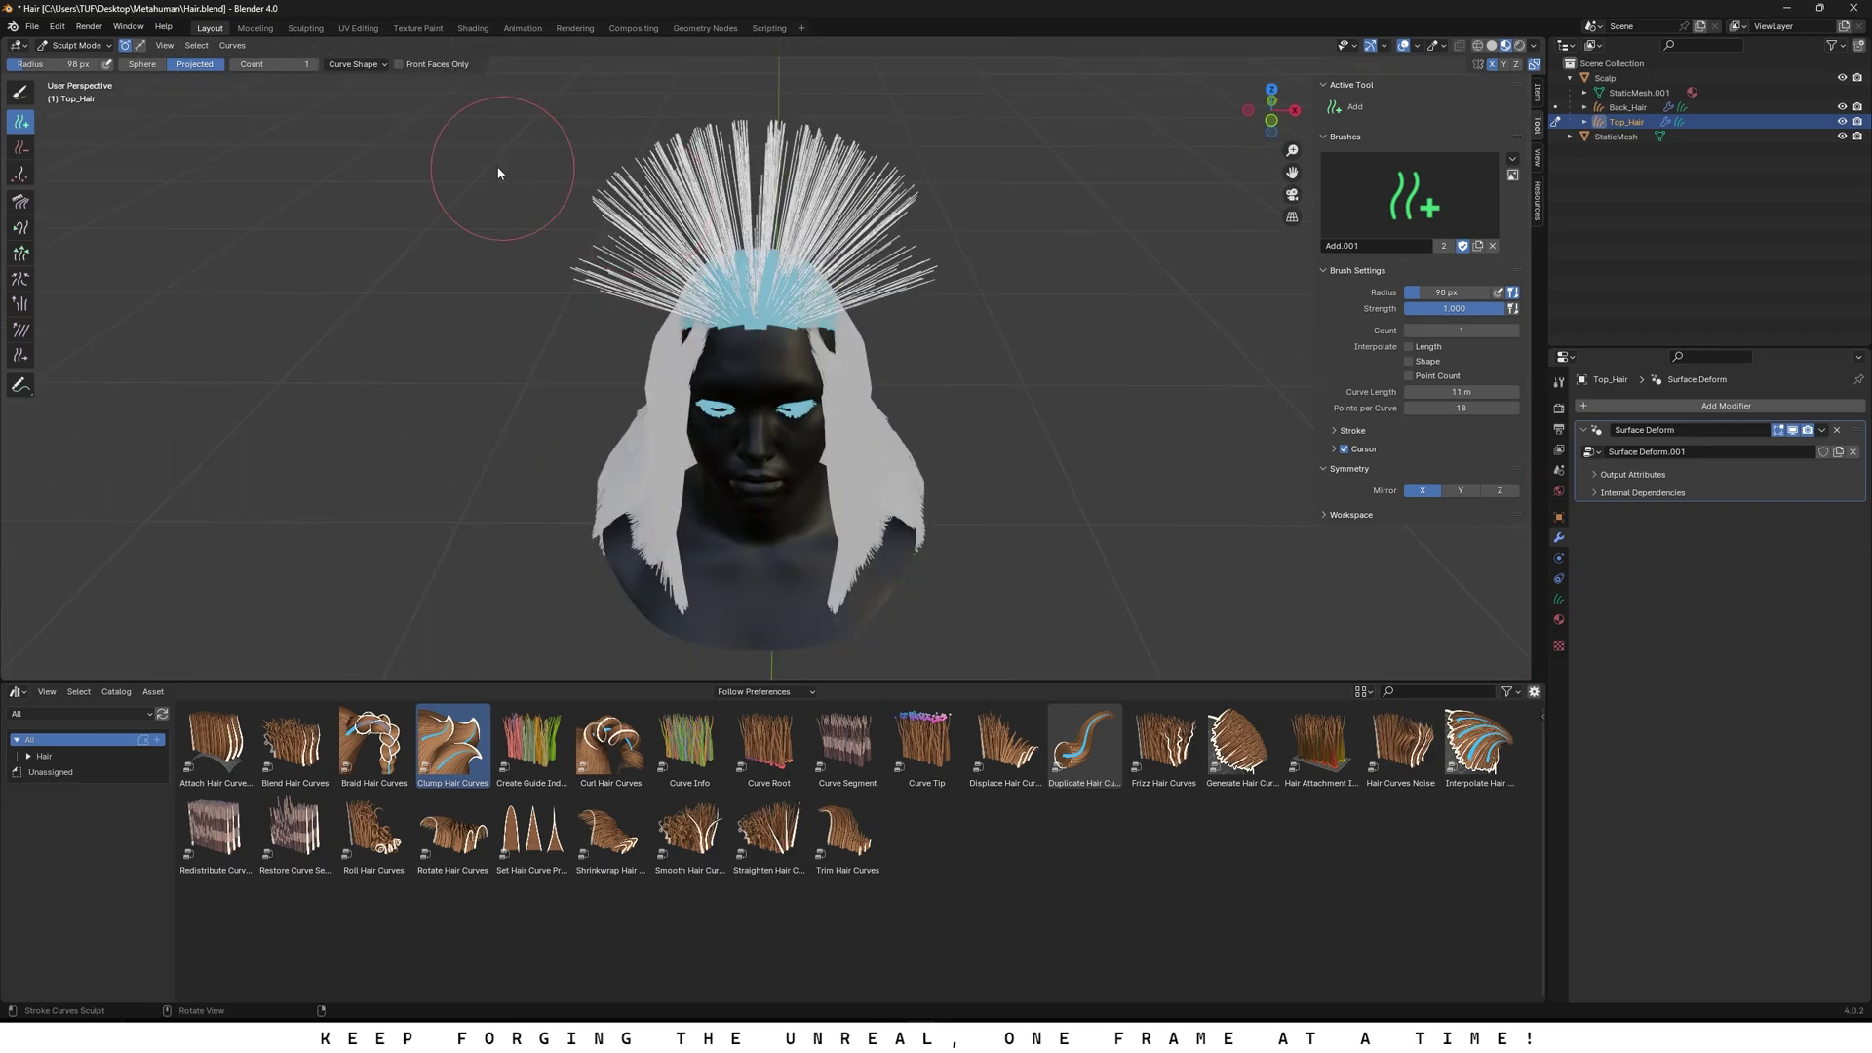
Step: Comb the upright Top_Hair strands outward to both sides of the head
left_click(21, 202)
middle_click_drag(698, 156, 692, 97)
mouse_move(683, 147)
left_mouse_down()
mouse_move(568, 261)
mouse_move(670, 248)
mouse_move(514, 308)
left_mouse_up()
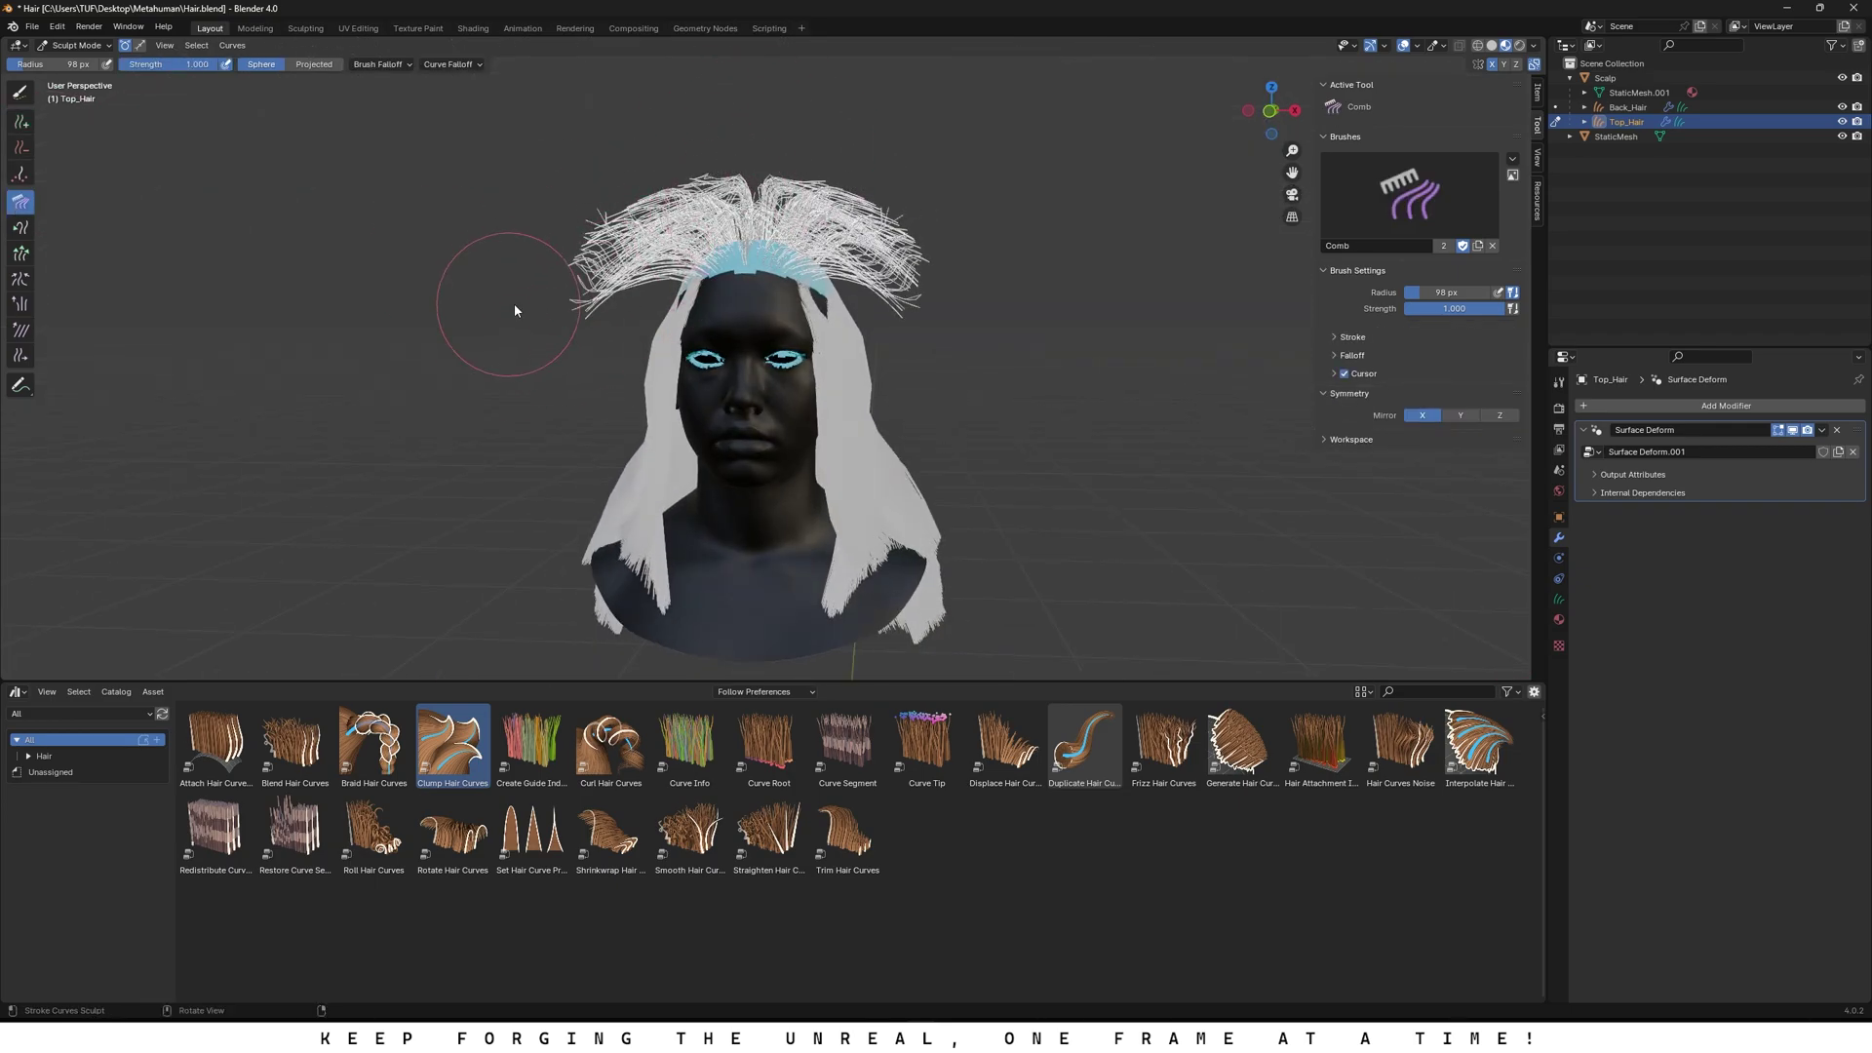
Step: Enlarge the Comb brush radius to 297 px and comb Top_Hair down along both sides of the face
key("f")
left_click(659, 293)
left_click_drag(687, 210, 422, 334)
mouse_move(711, 261)
left_mouse_down()
mouse_move(619, 292)
mouse_move(780, 332)
mouse_move(669, 318)
mouse_move(620, 343)
mouse_move(720, 319)
mouse_move(741, 351)
mouse_move(775, 255)
mouse_move(802, 249)
mouse_move(912, 288)
mouse_move(891, 364)
mouse_move(854, 249)
mouse_move(886, 342)
left_mouse_up()
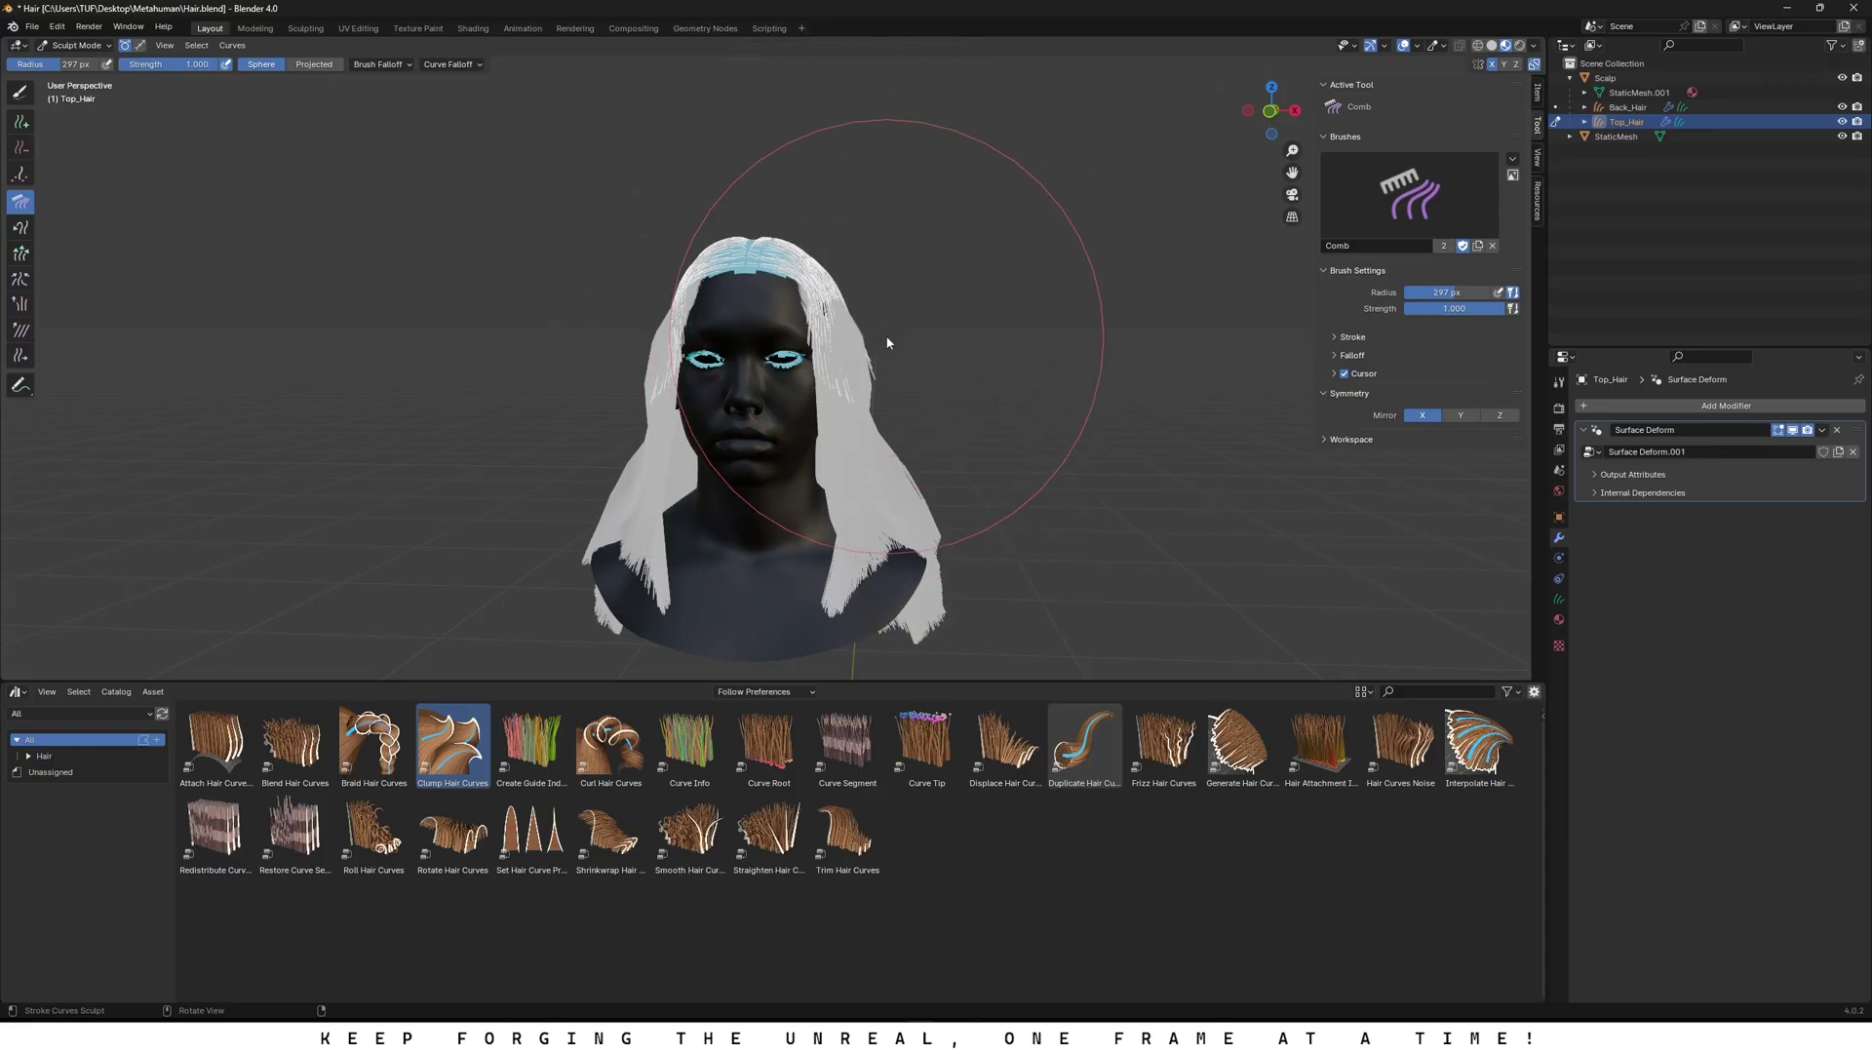
Step: Comb the remaining Top_Hair strands down over the side and back of the head
scroll(811, 359, "up", 2)
middle_click_drag(747, 364, 1023, 263)
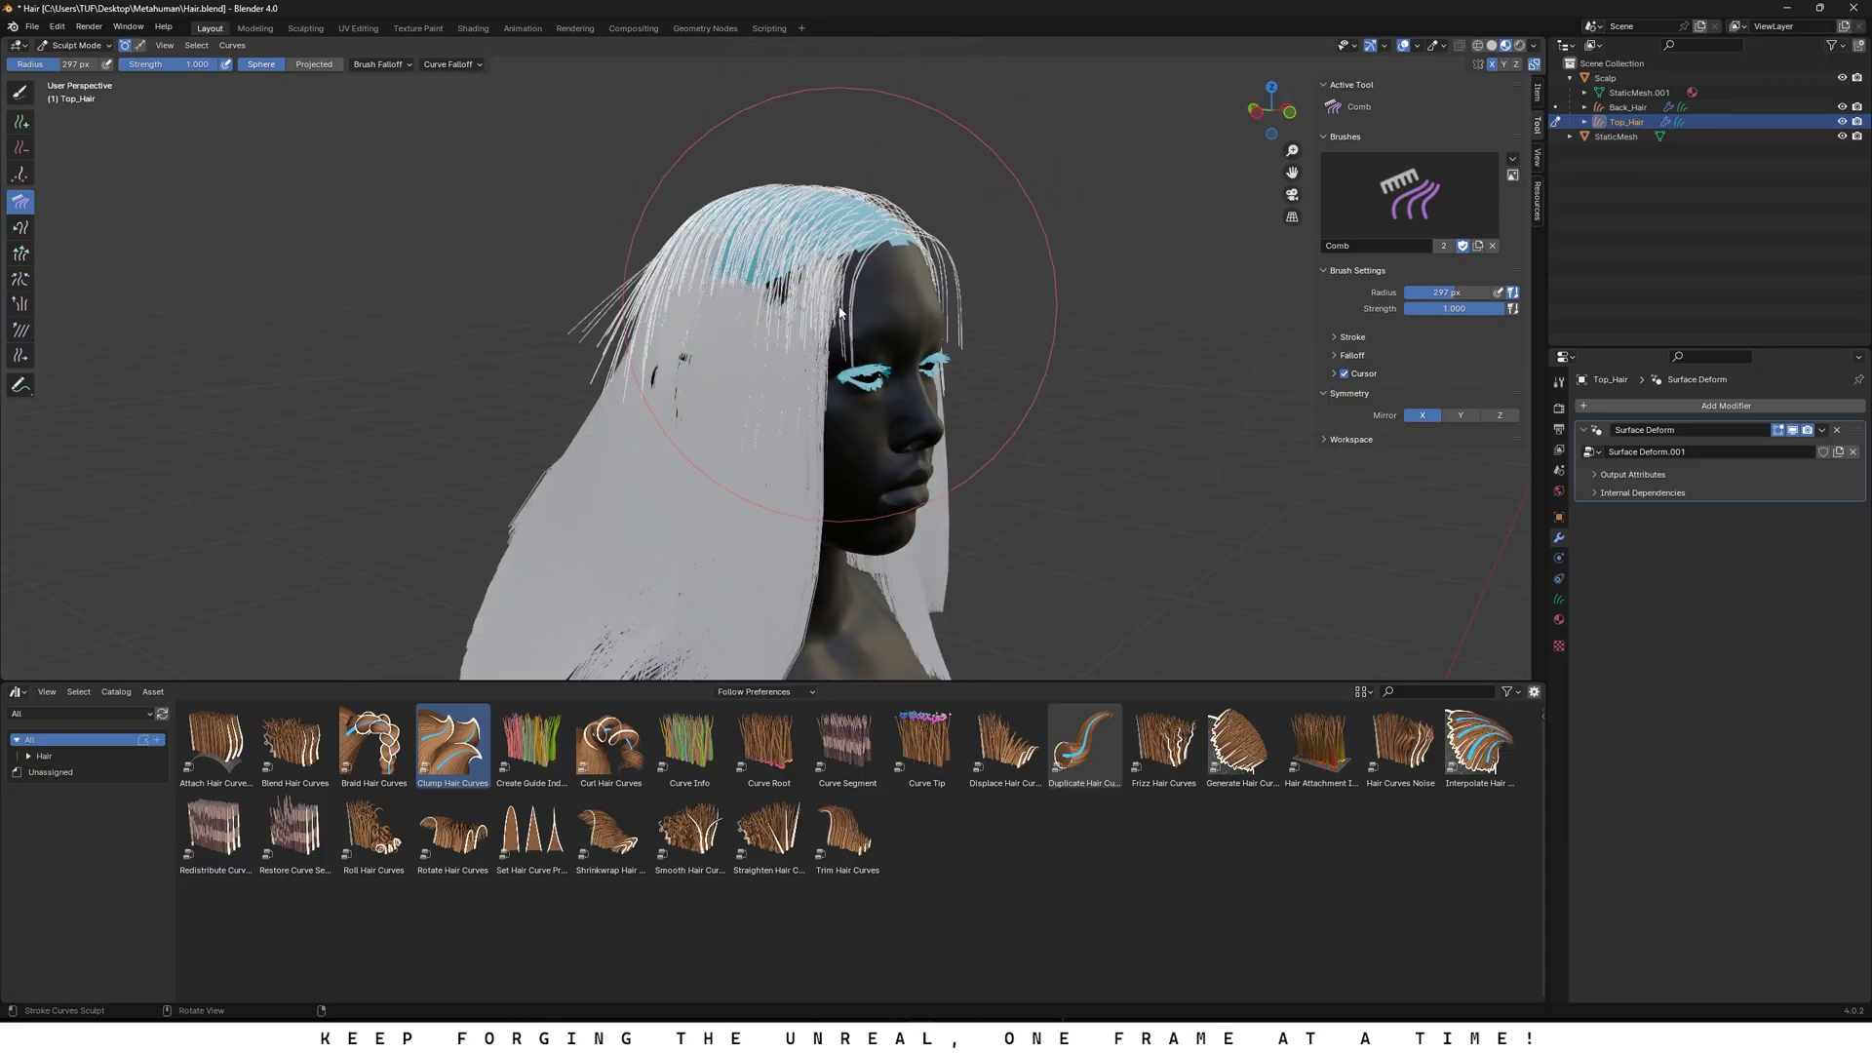
middle_click_drag(543, 313, 616, 292)
mouse_move(657, 374)
middle_mouse_down()
mouse_move(995, 302)
mouse_move(1004, 357)
middle_mouse_up()
middle_click_drag(825, 318, 1036, 355)
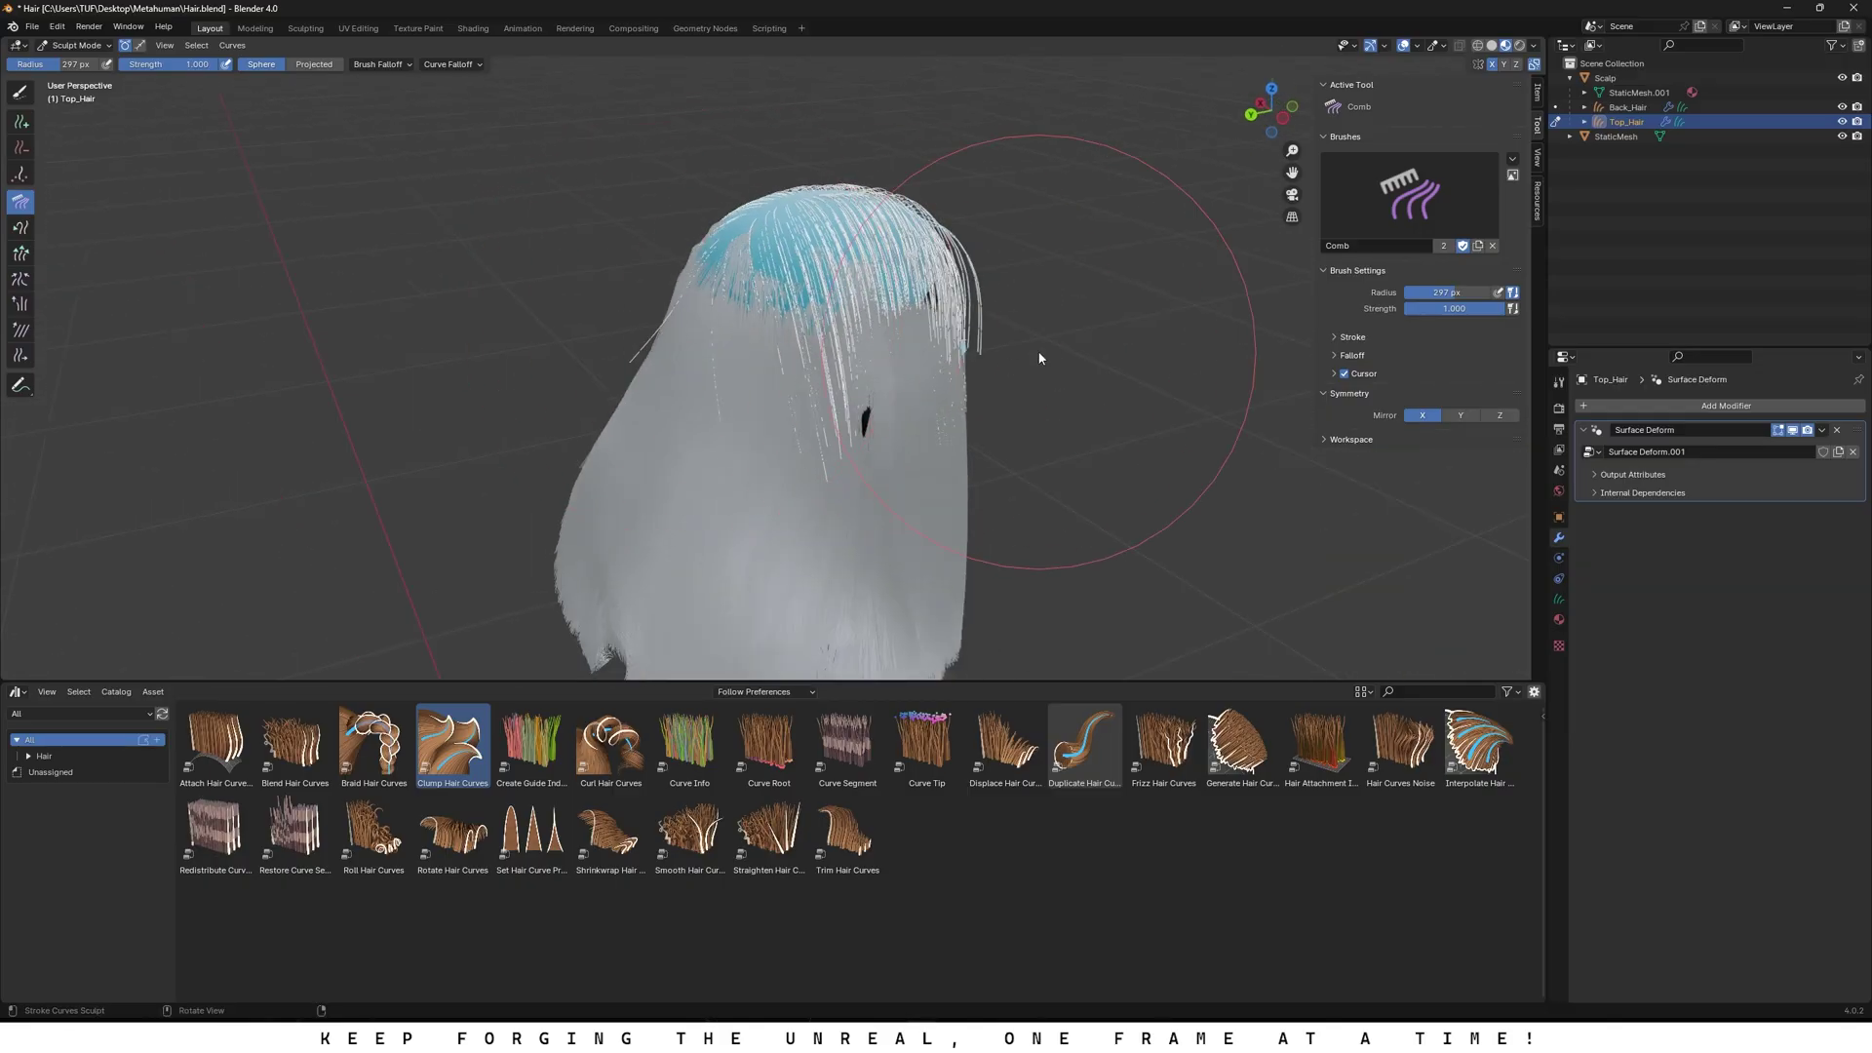
Step: In Object Mode, copy the Interpolate Hair Curves and Clump Hair Curves modifiers from Back_Hair to Top_Hair
left_click(1625, 107)
left_click(1638, 122, "ctrl")
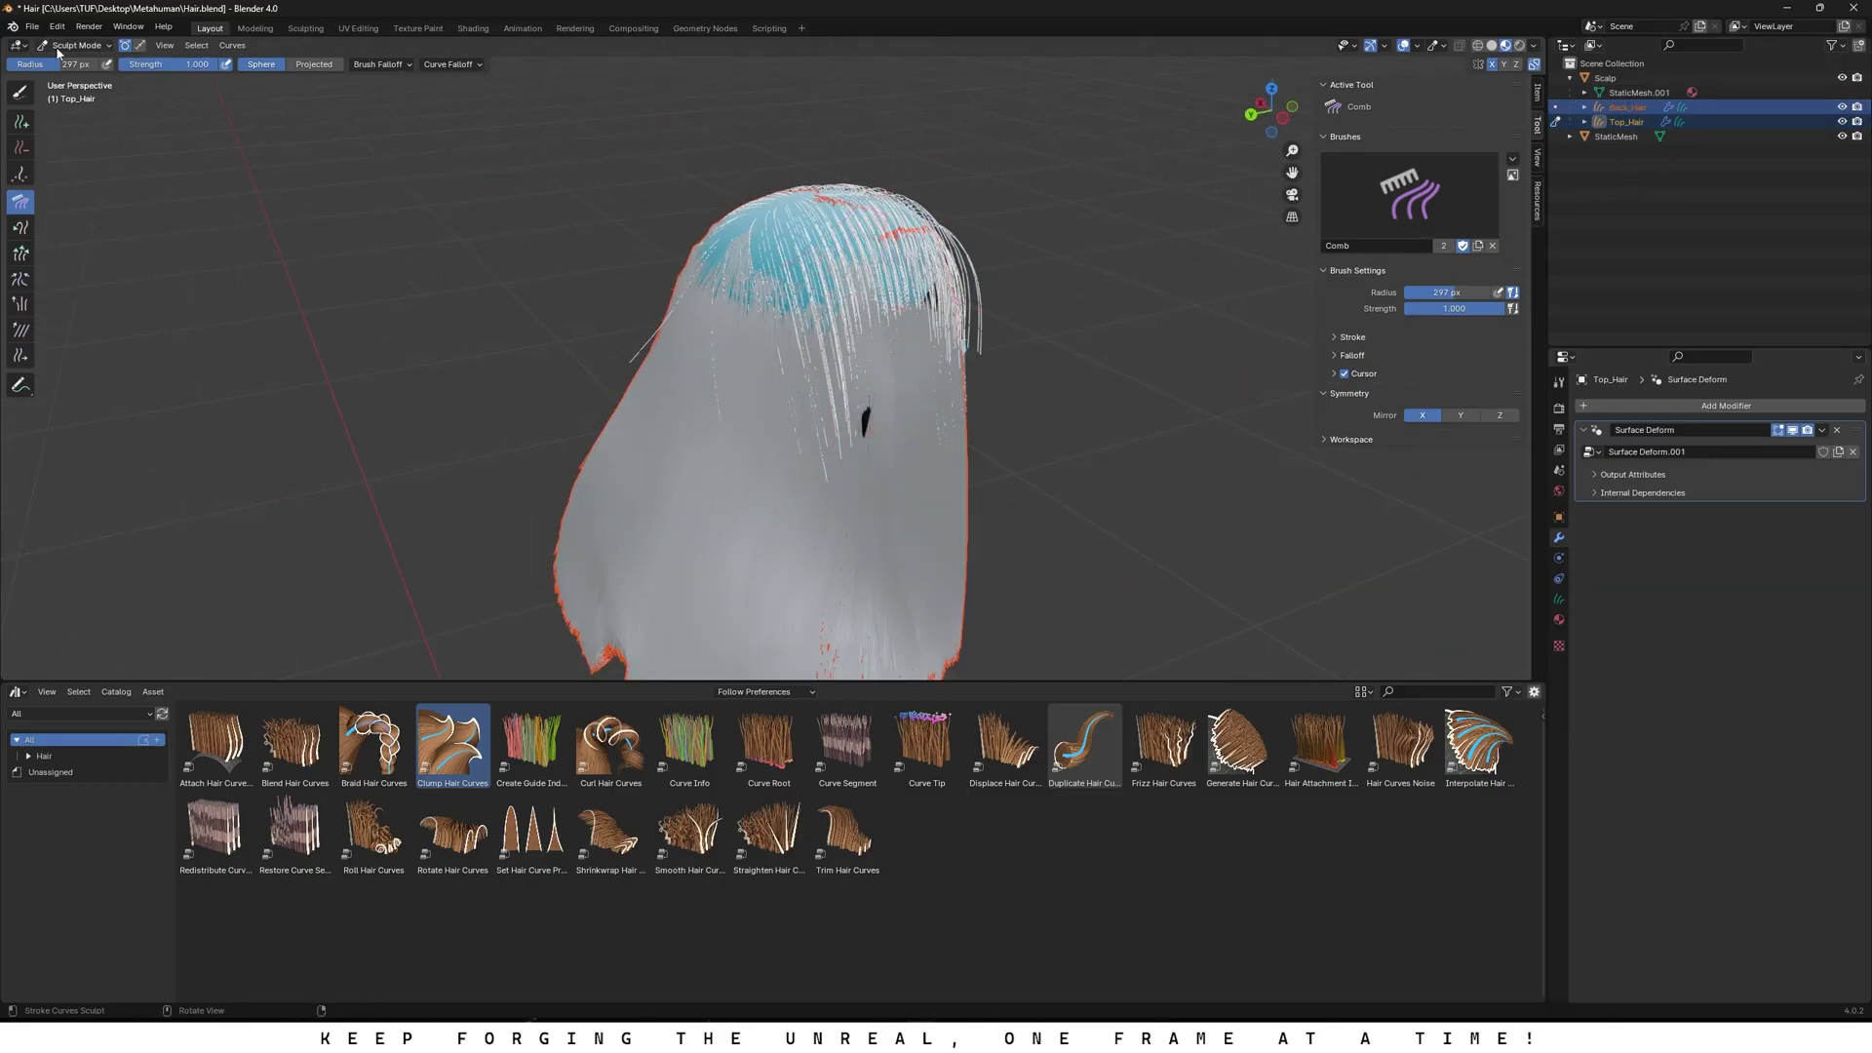
left_click(73, 45)
left_click(70, 60)
left_click(1641, 111)
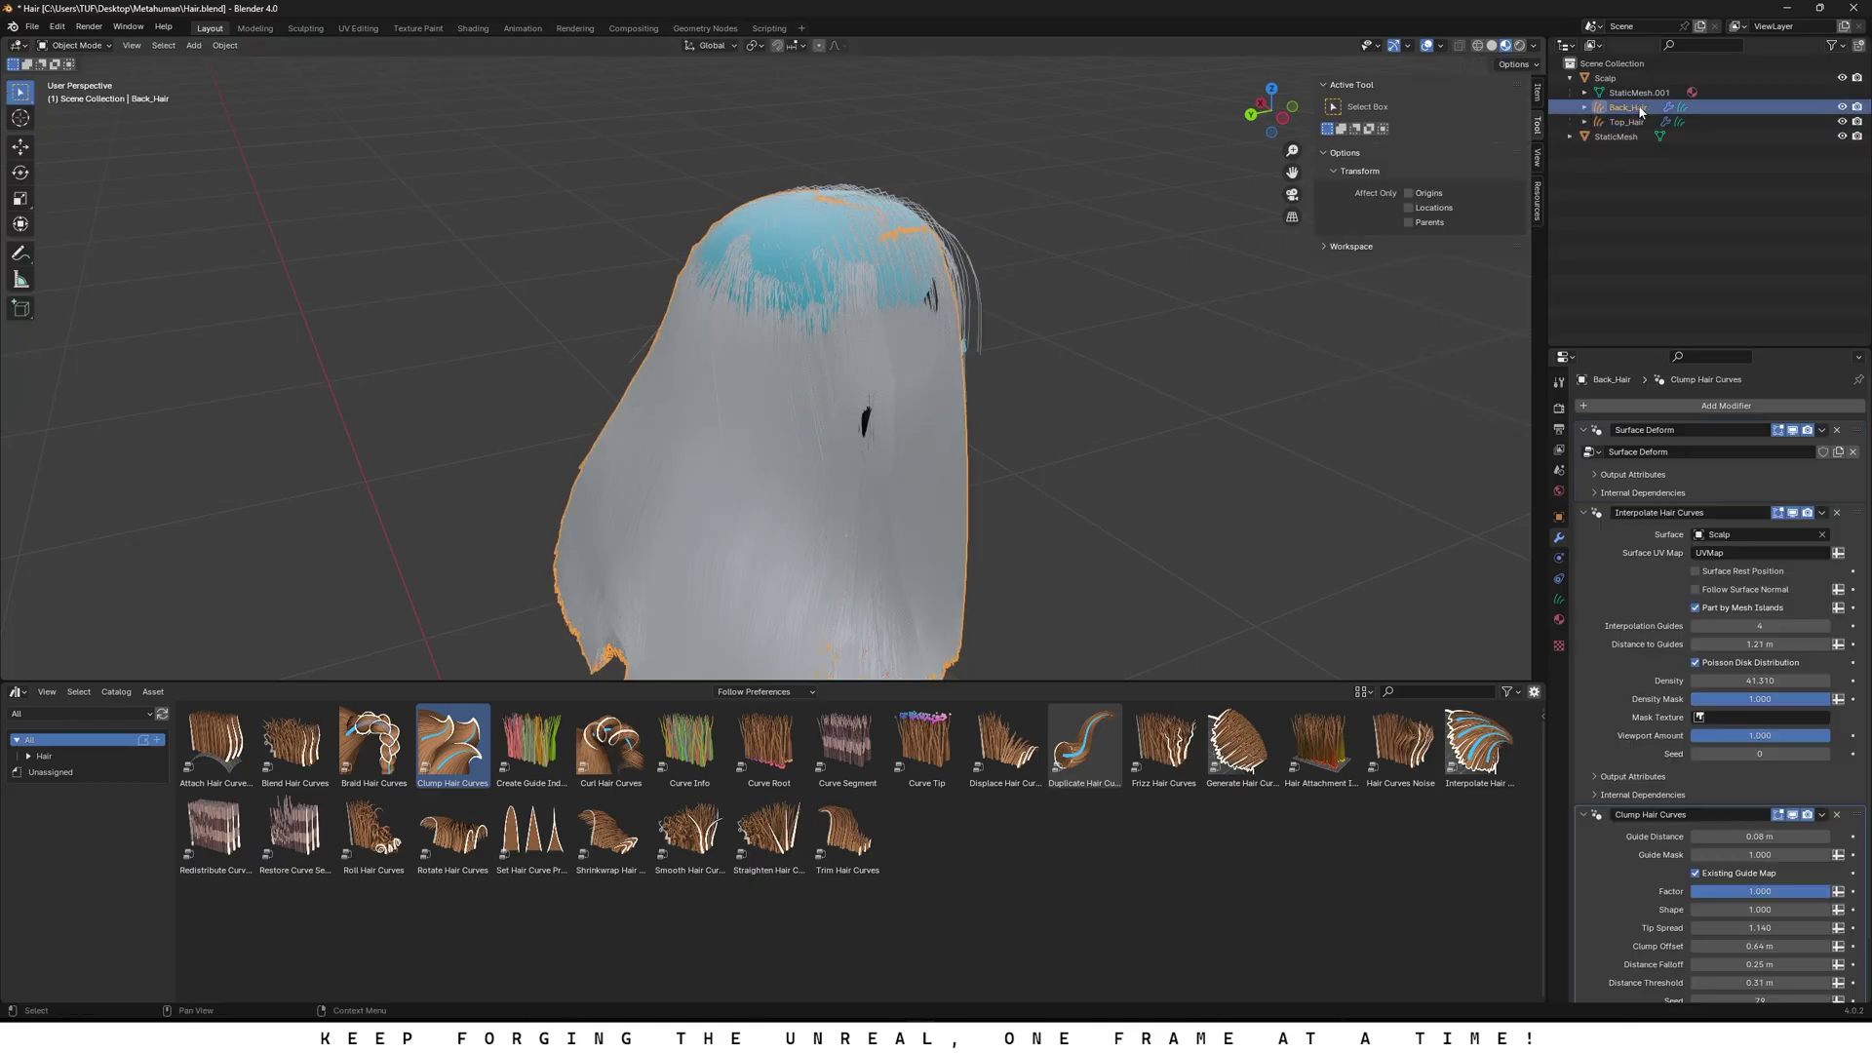
left_click(1644, 121, "ctrl")
scroll(1754, 521, "down", 2)
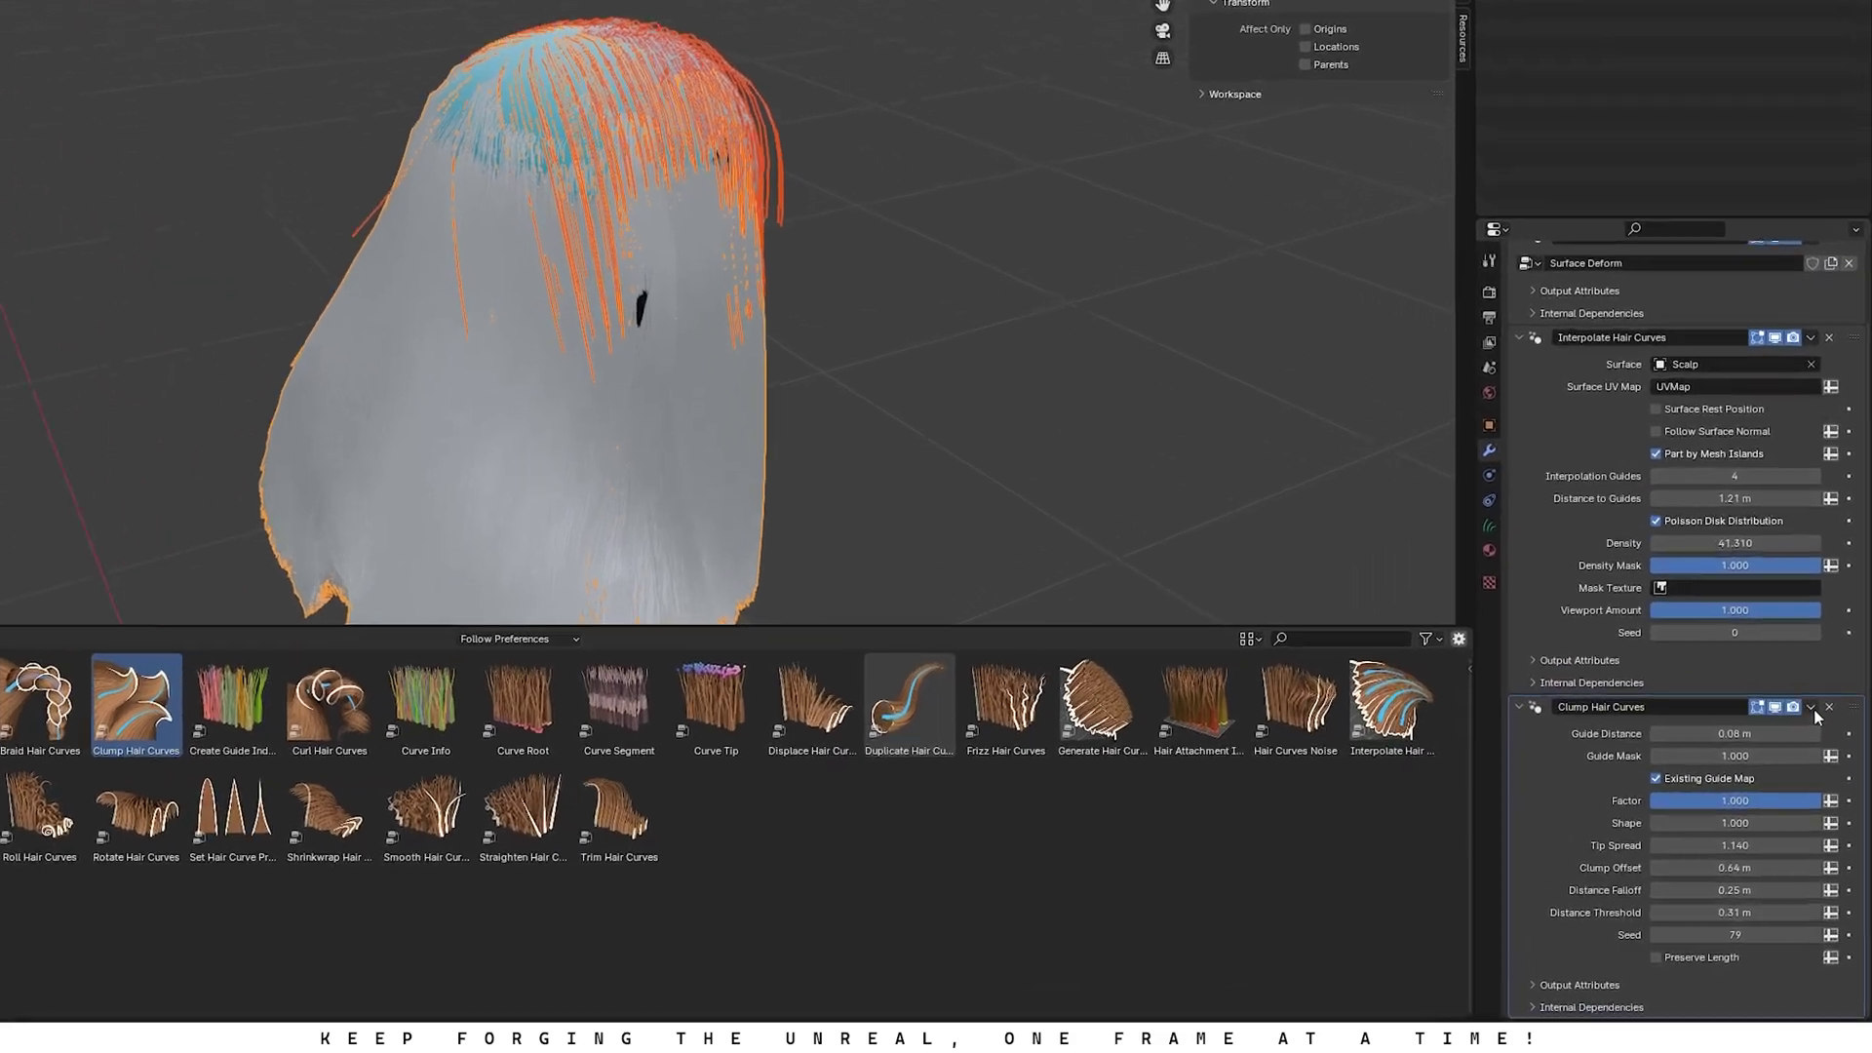
scroll(1810, 728, "up", 2)
left_click(1794, 279)
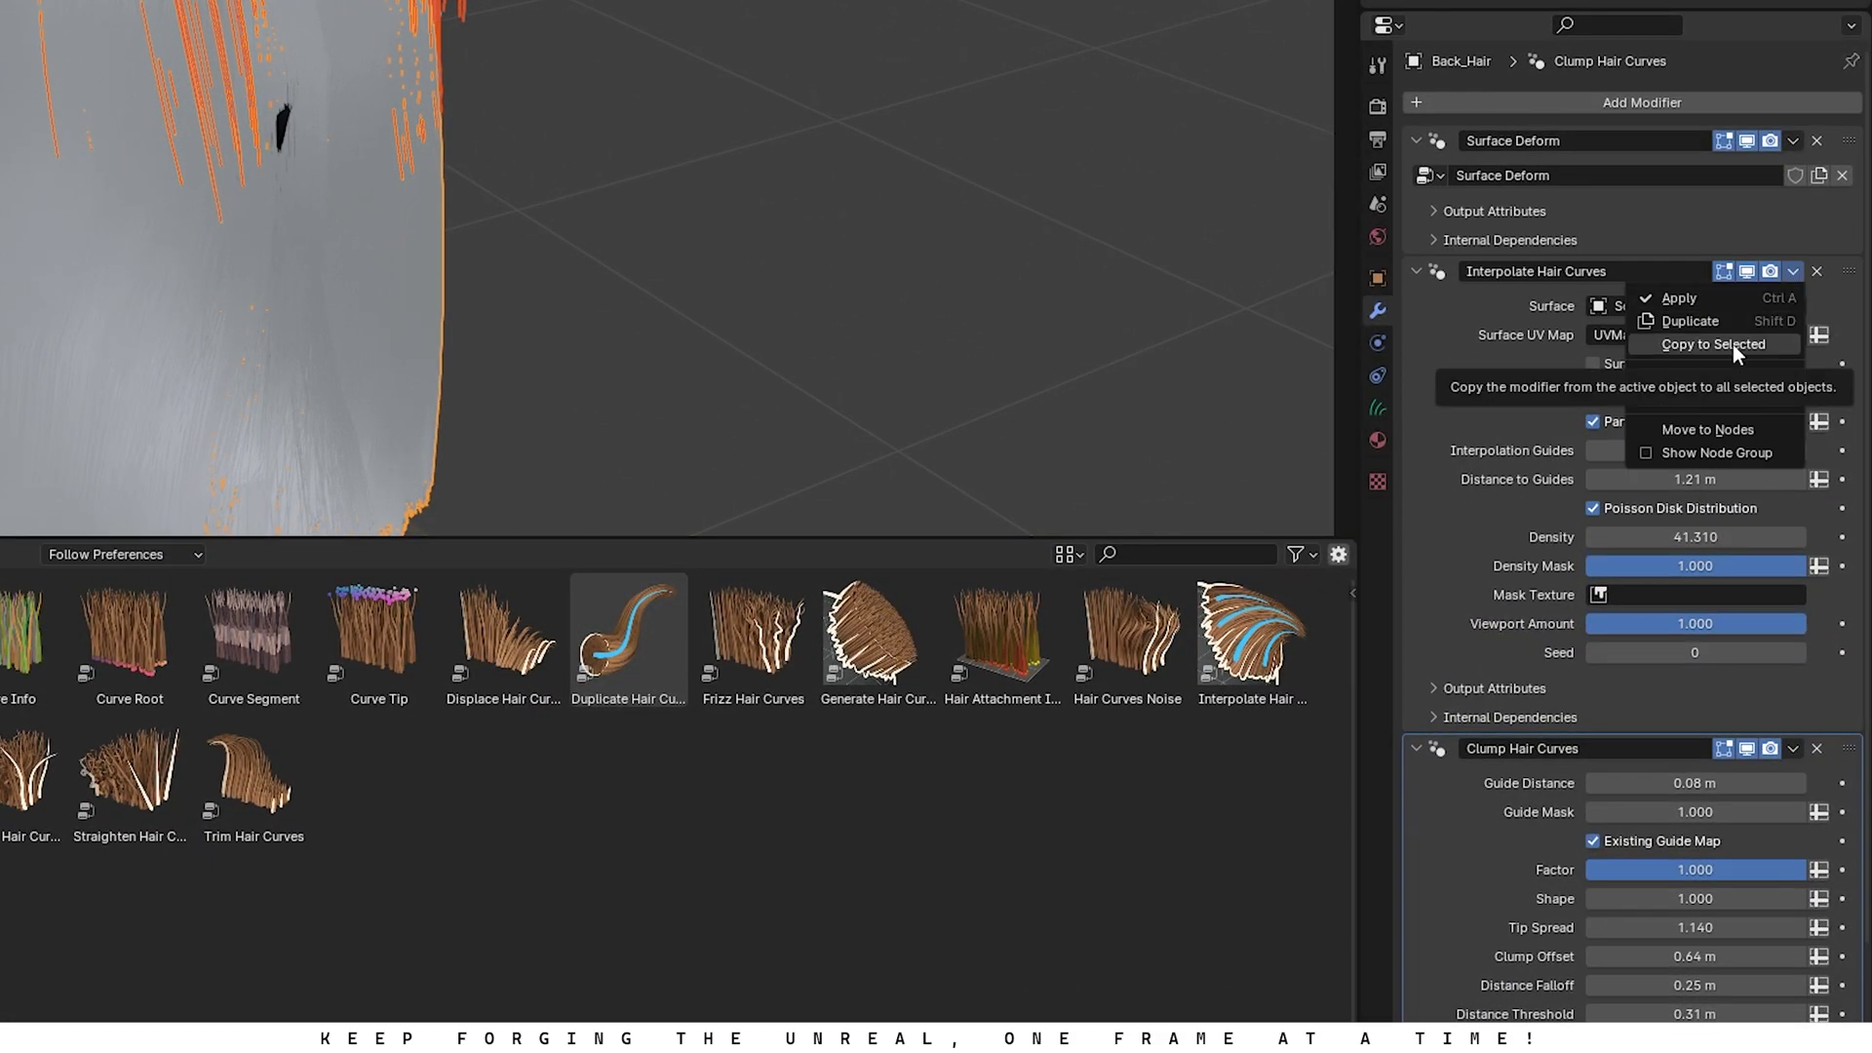
left_click(1734, 343)
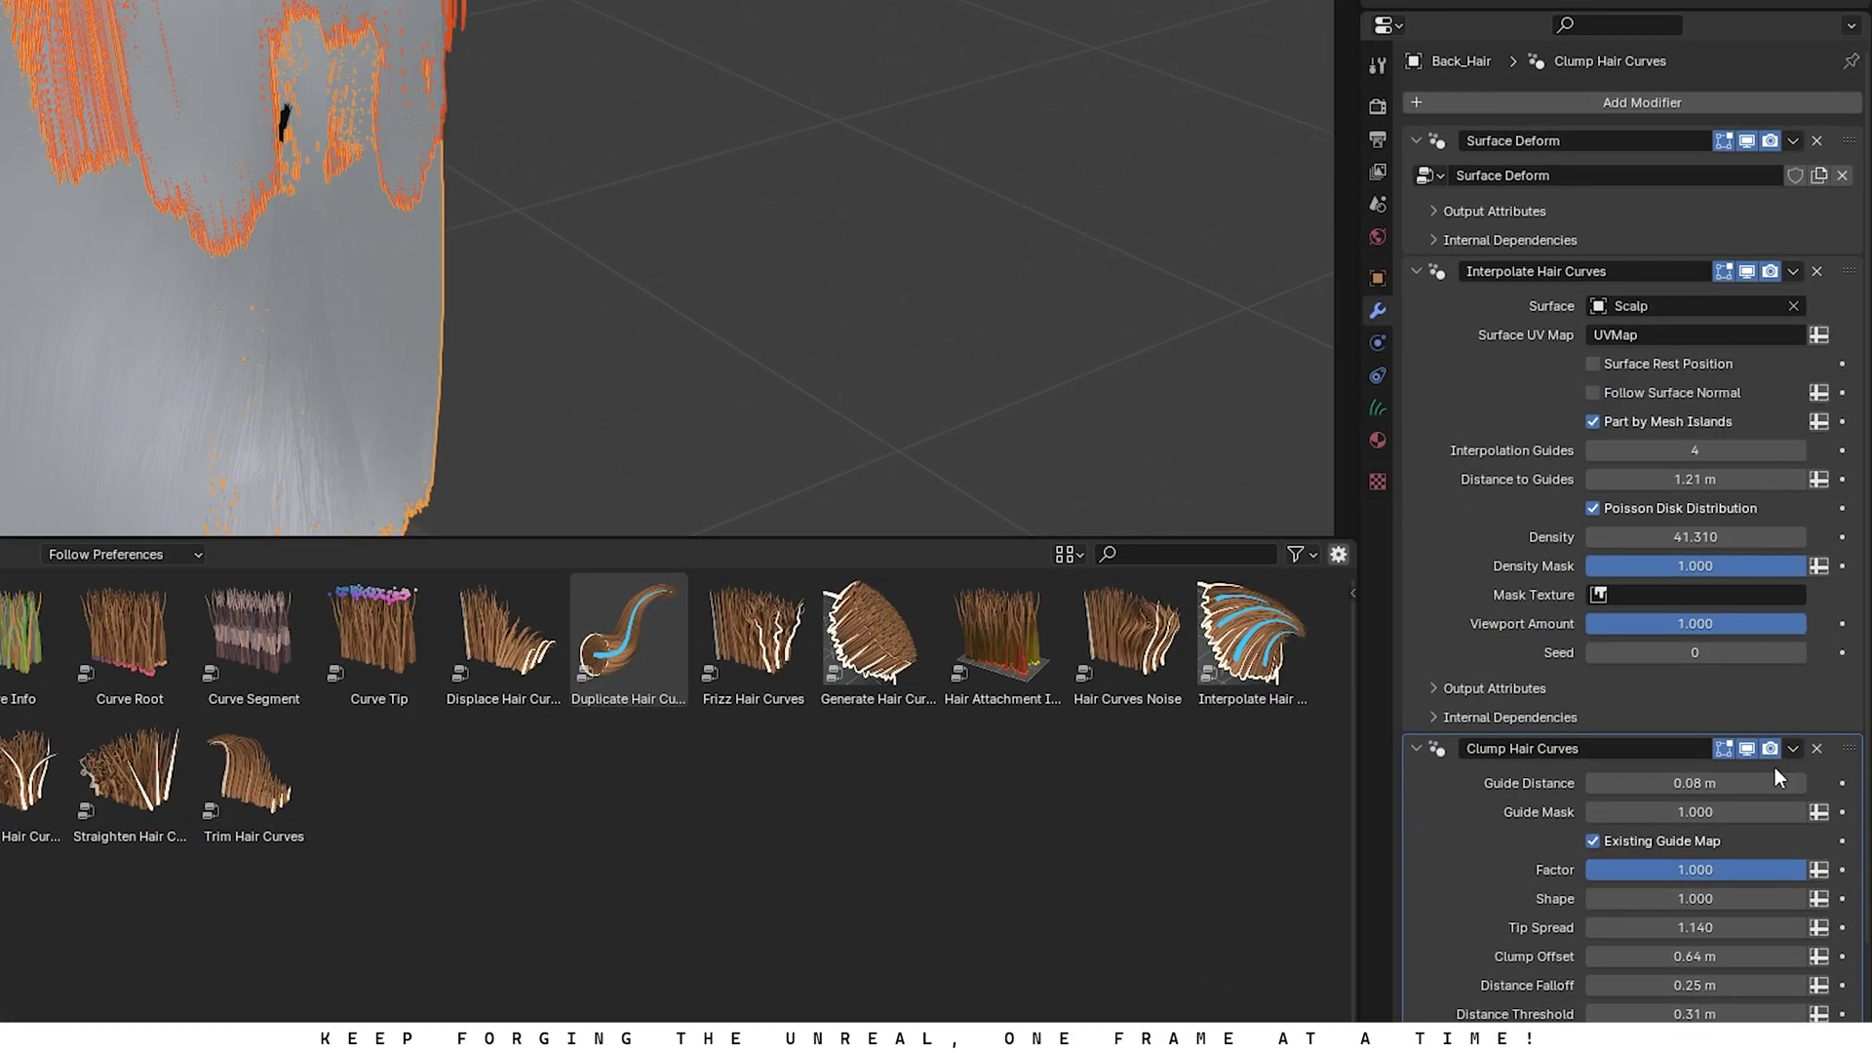
left_click(1794, 750)
left_click(1716, 821)
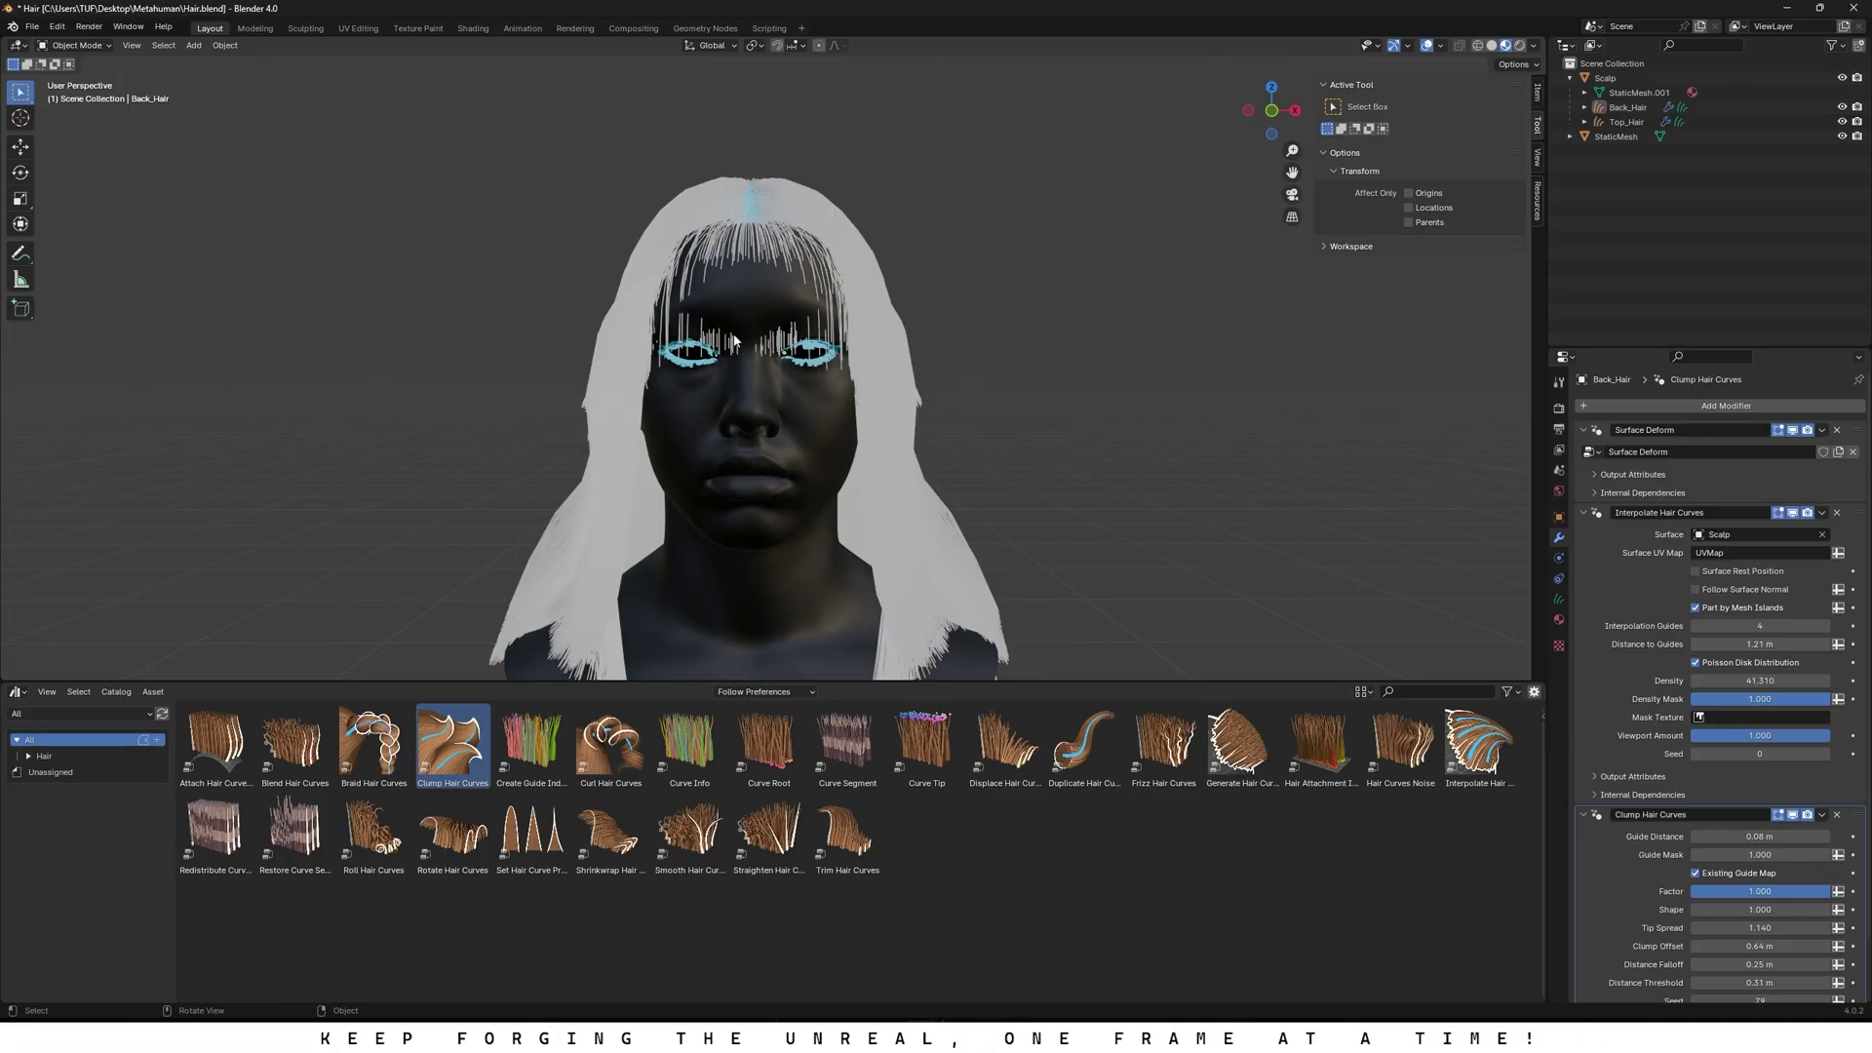
Step: In Sculpt Mode on Back_Hair, choose the Delete brush and set its radius to 90 px
left_click(75, 45)
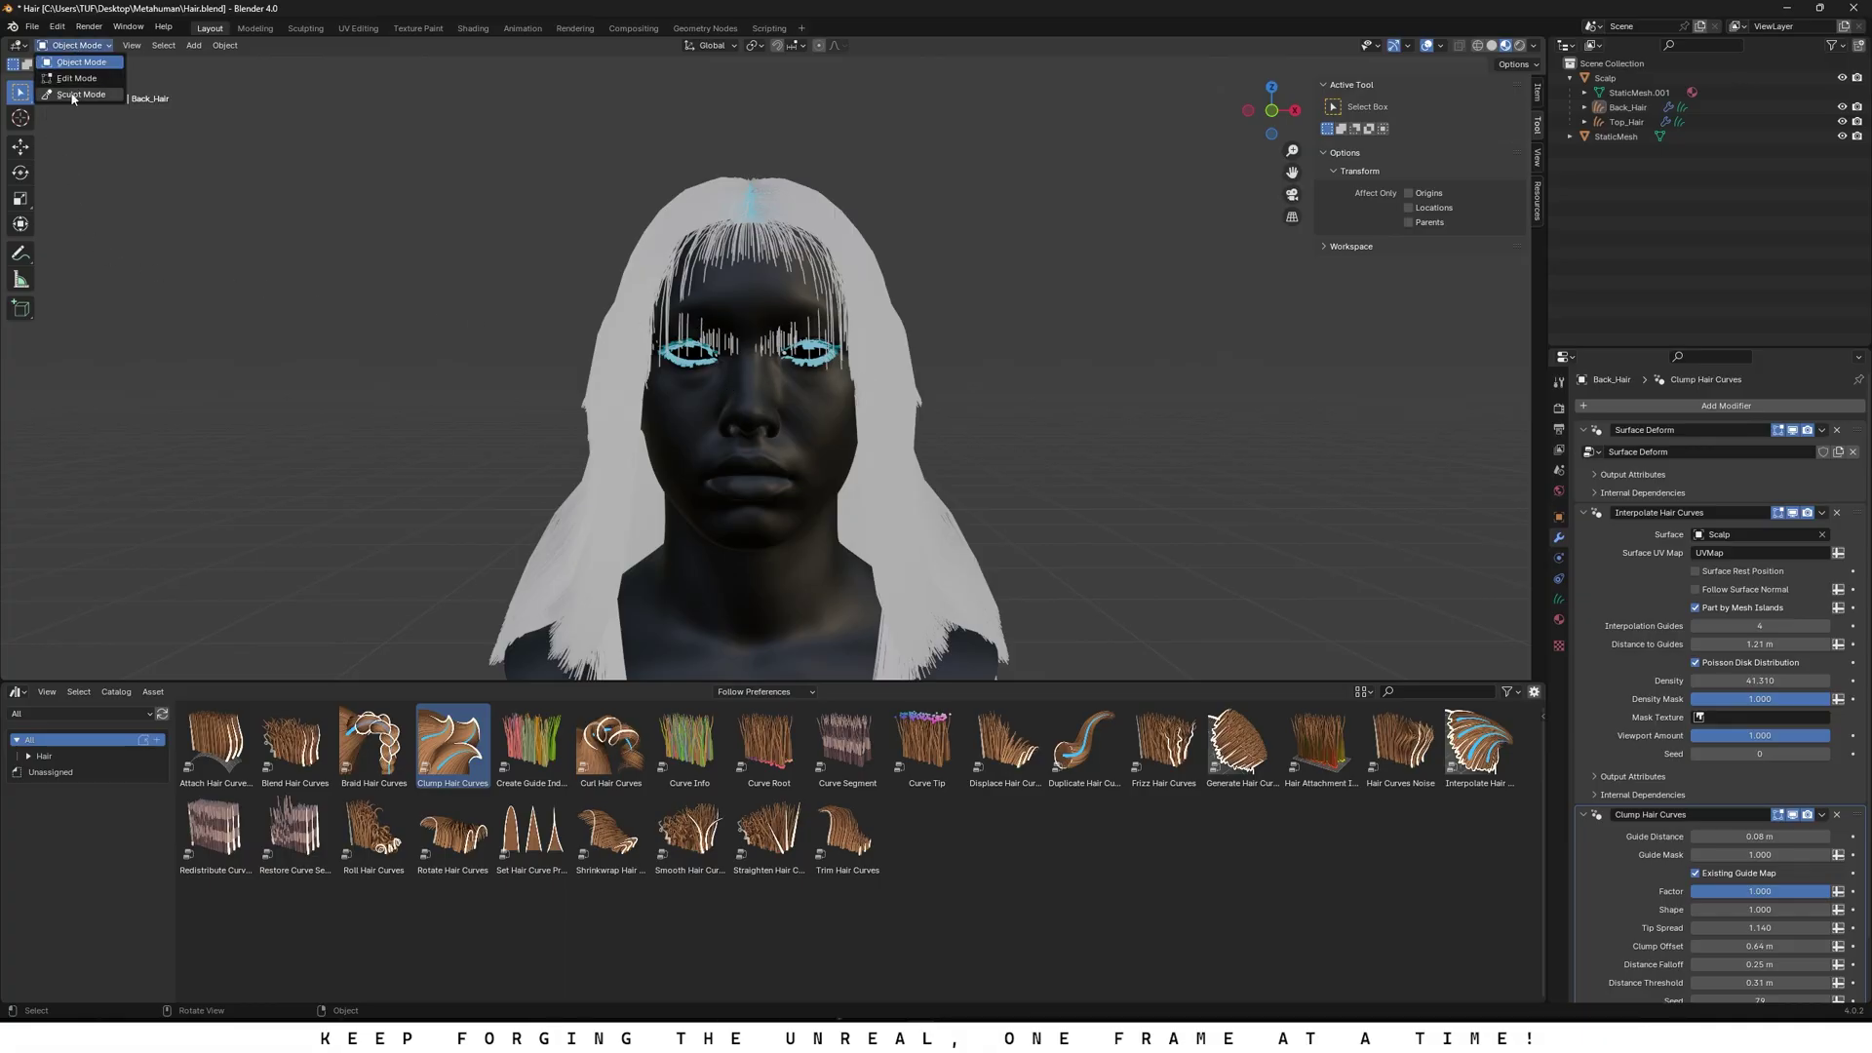
left_click(78, 97)
scroll(769, 357, "up", 4)
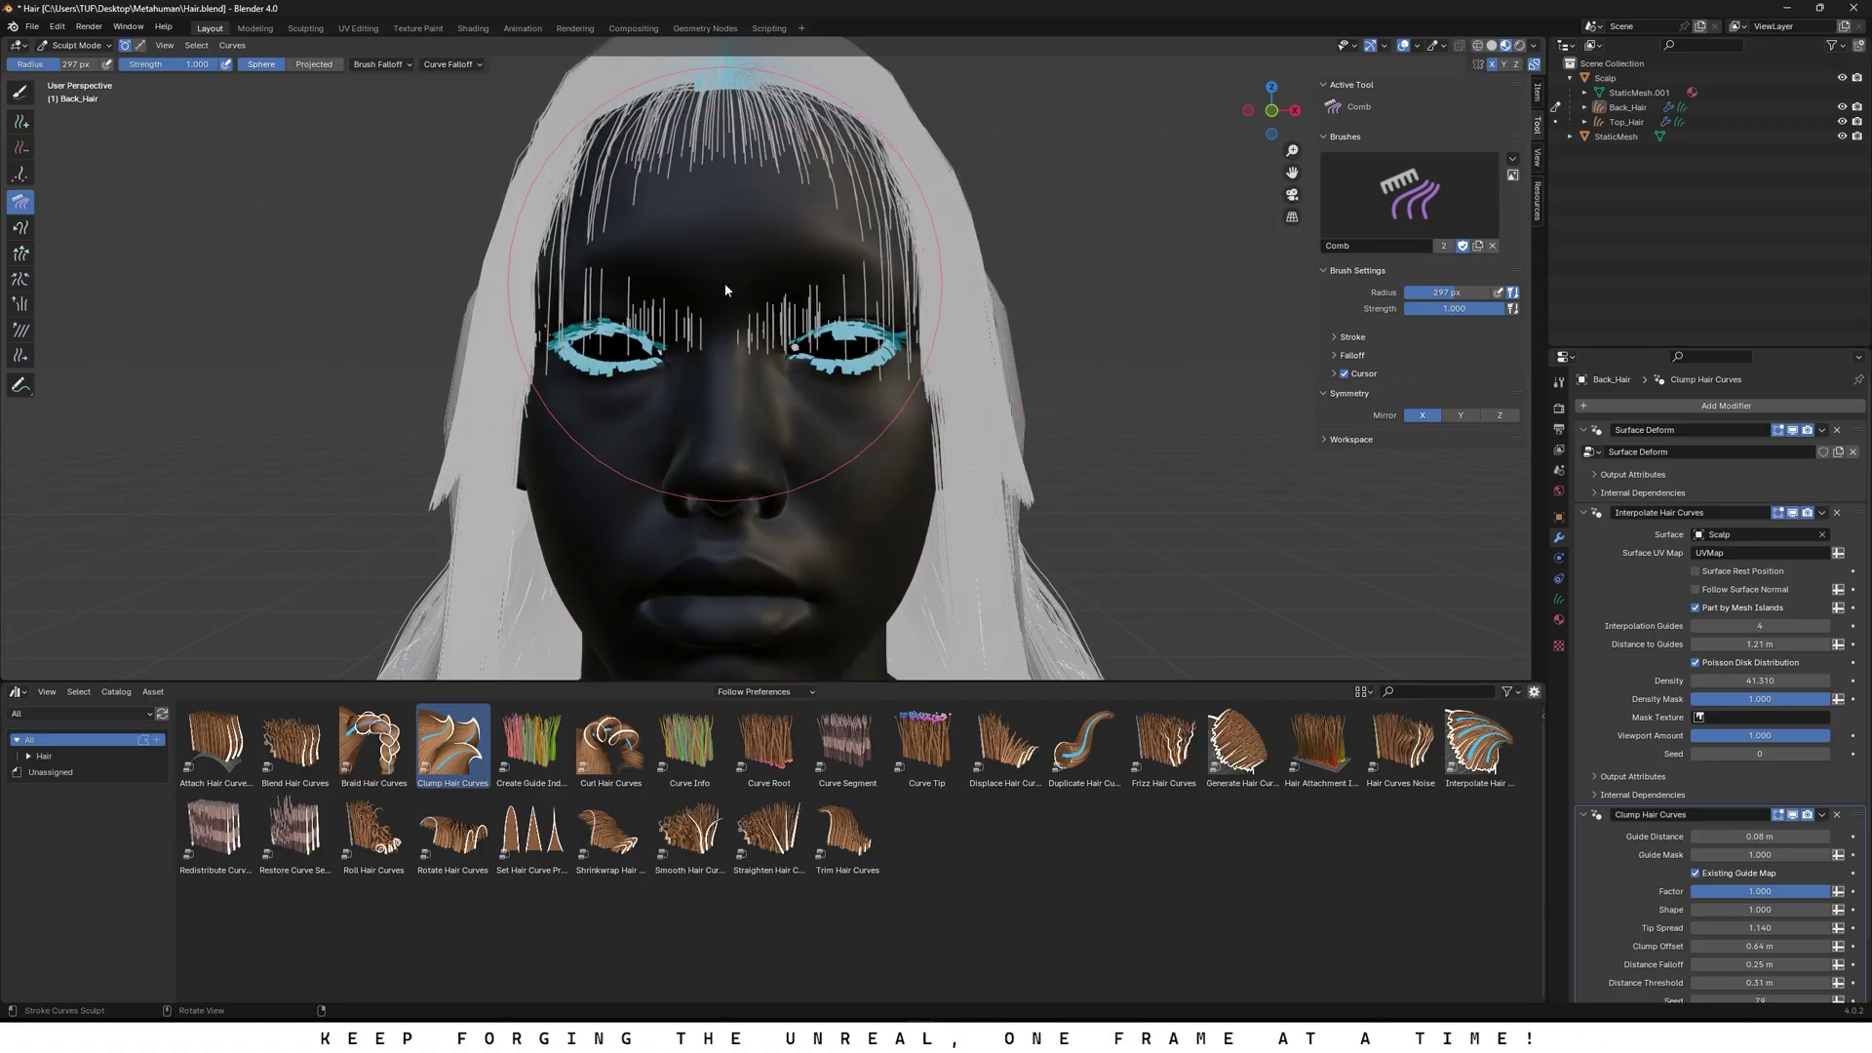
left_click(20, 147)
key("f")
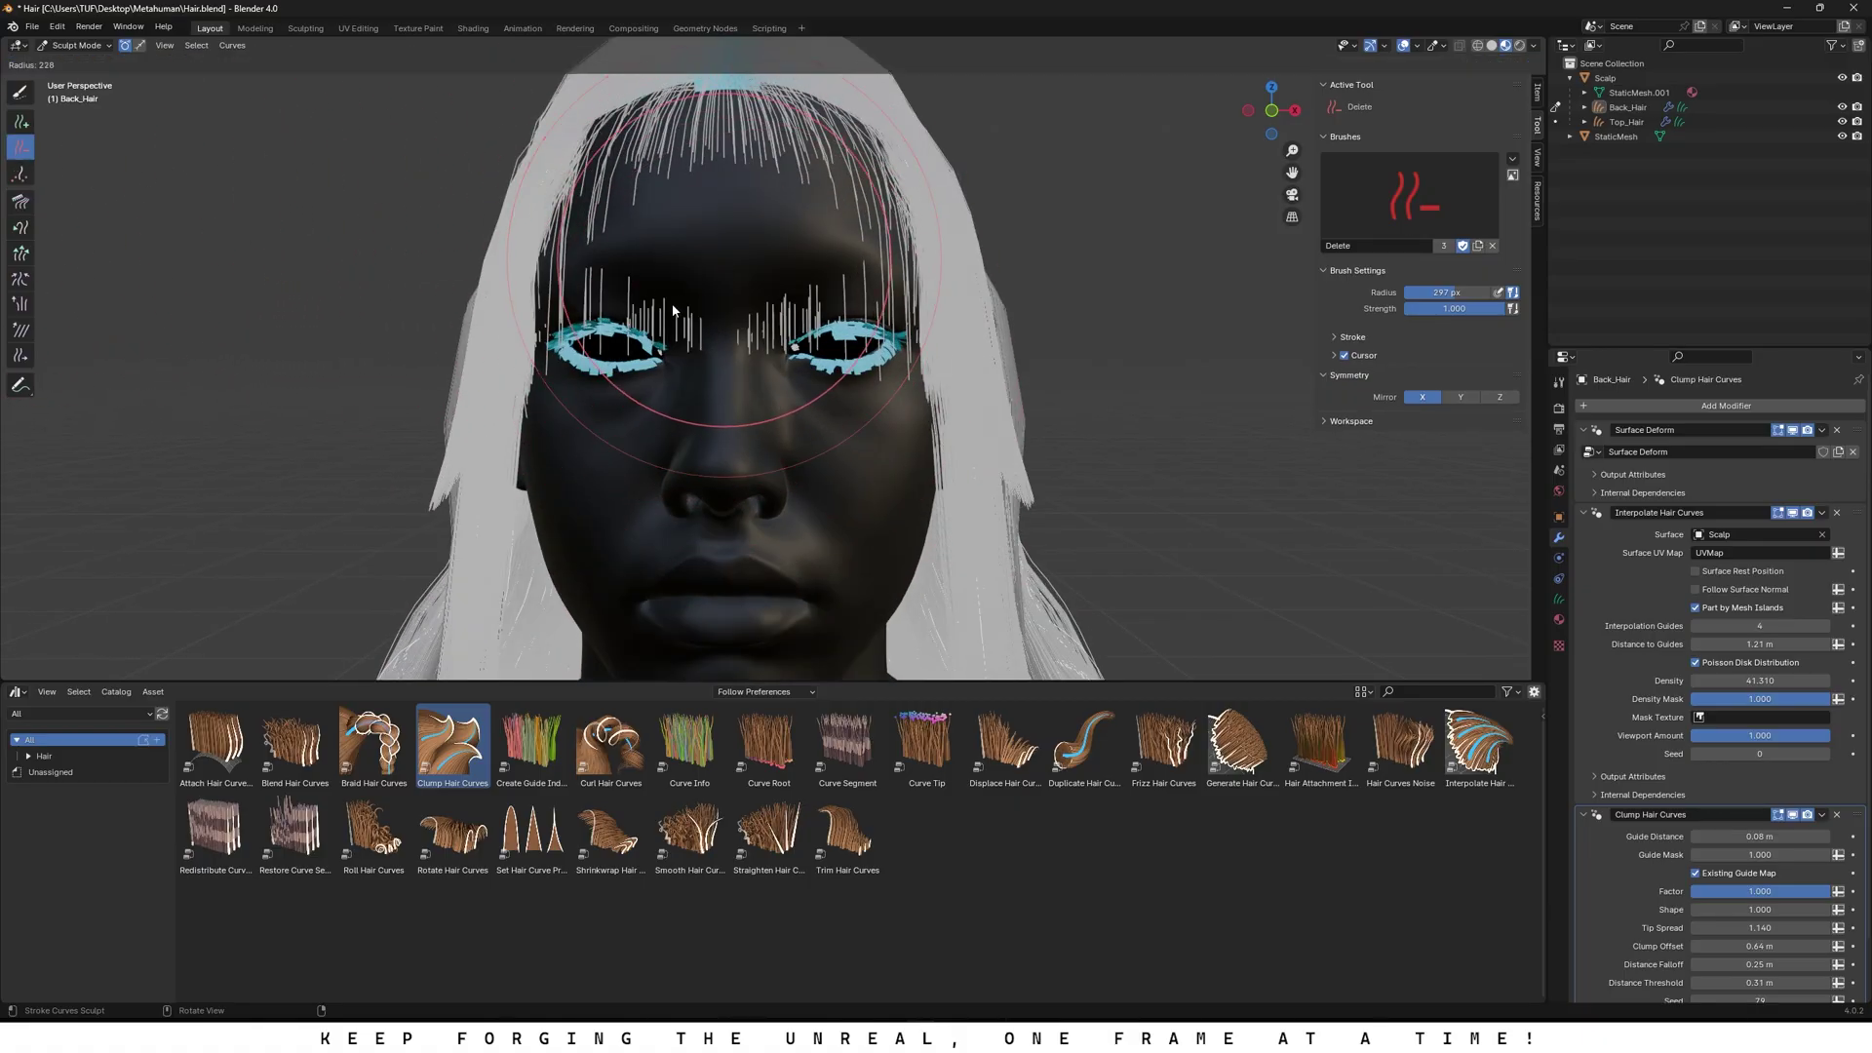
left_click(573, 378)
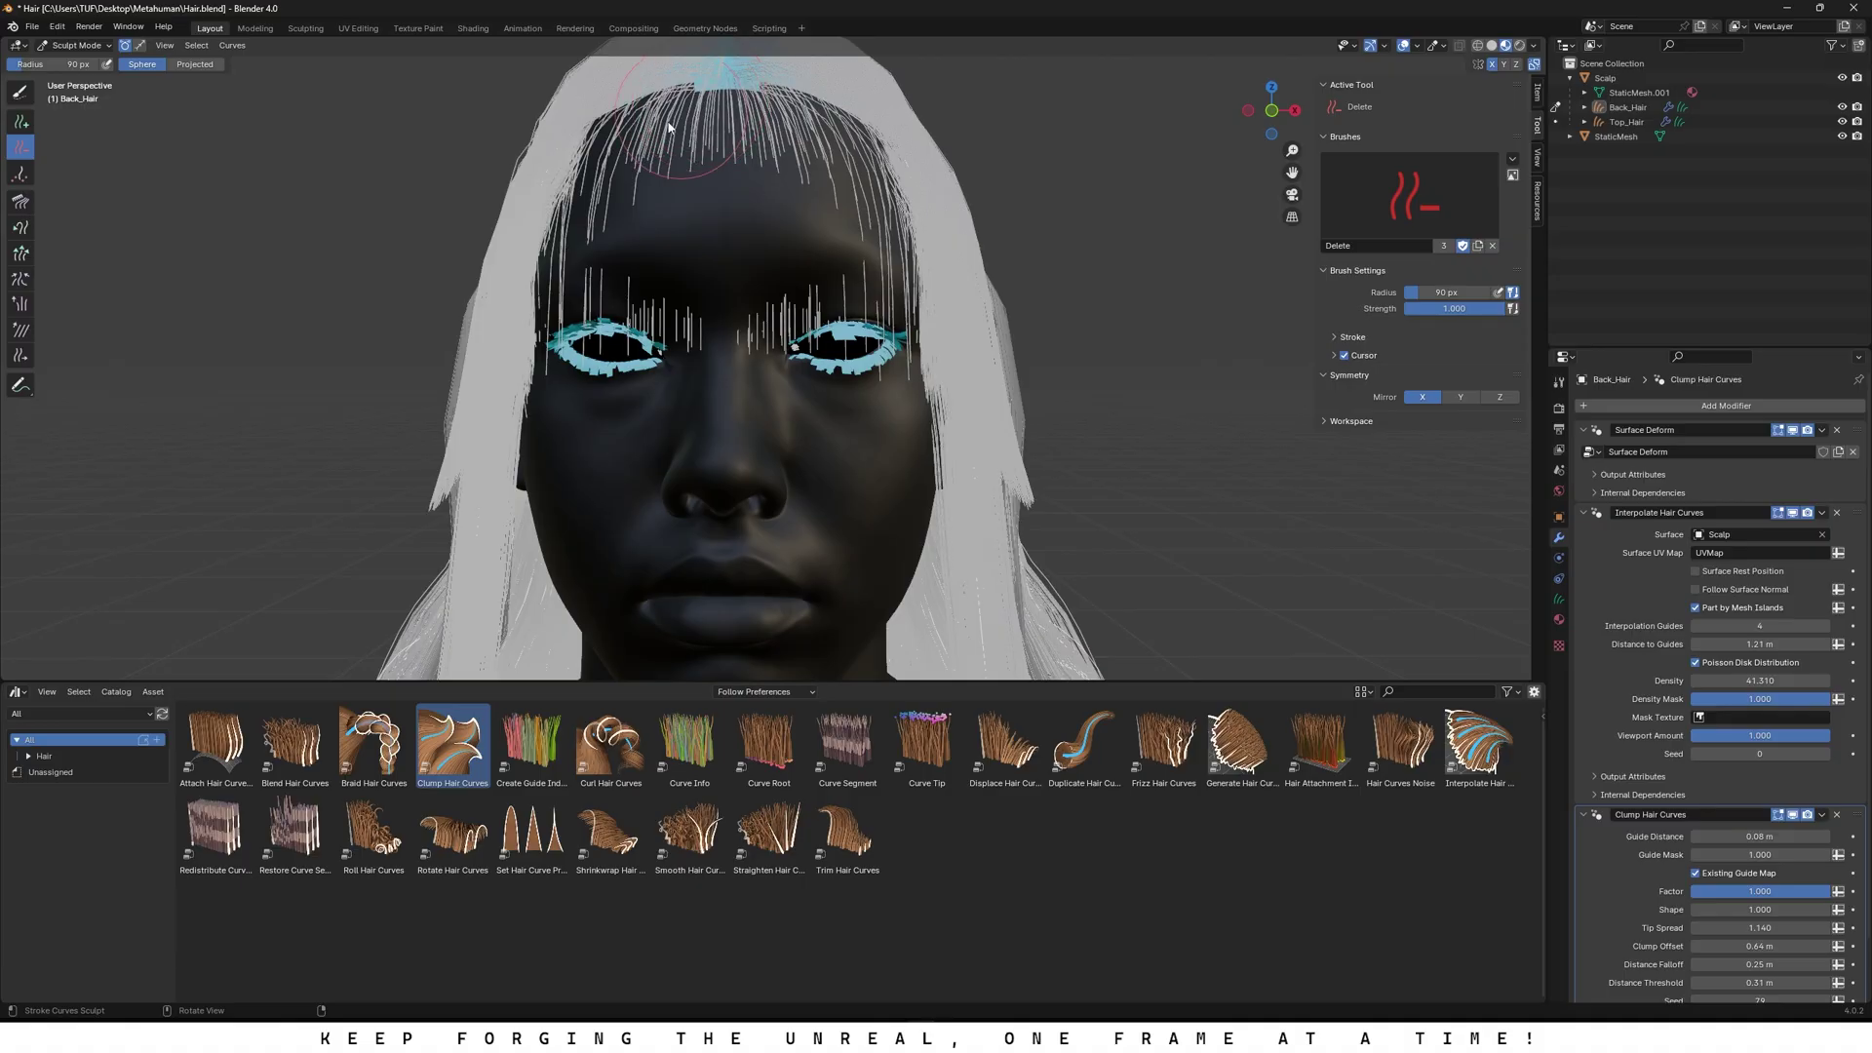
Step: Switch to sculpting Top_Hair and delete the strands hanging over the forehead
left_click(76, 45)
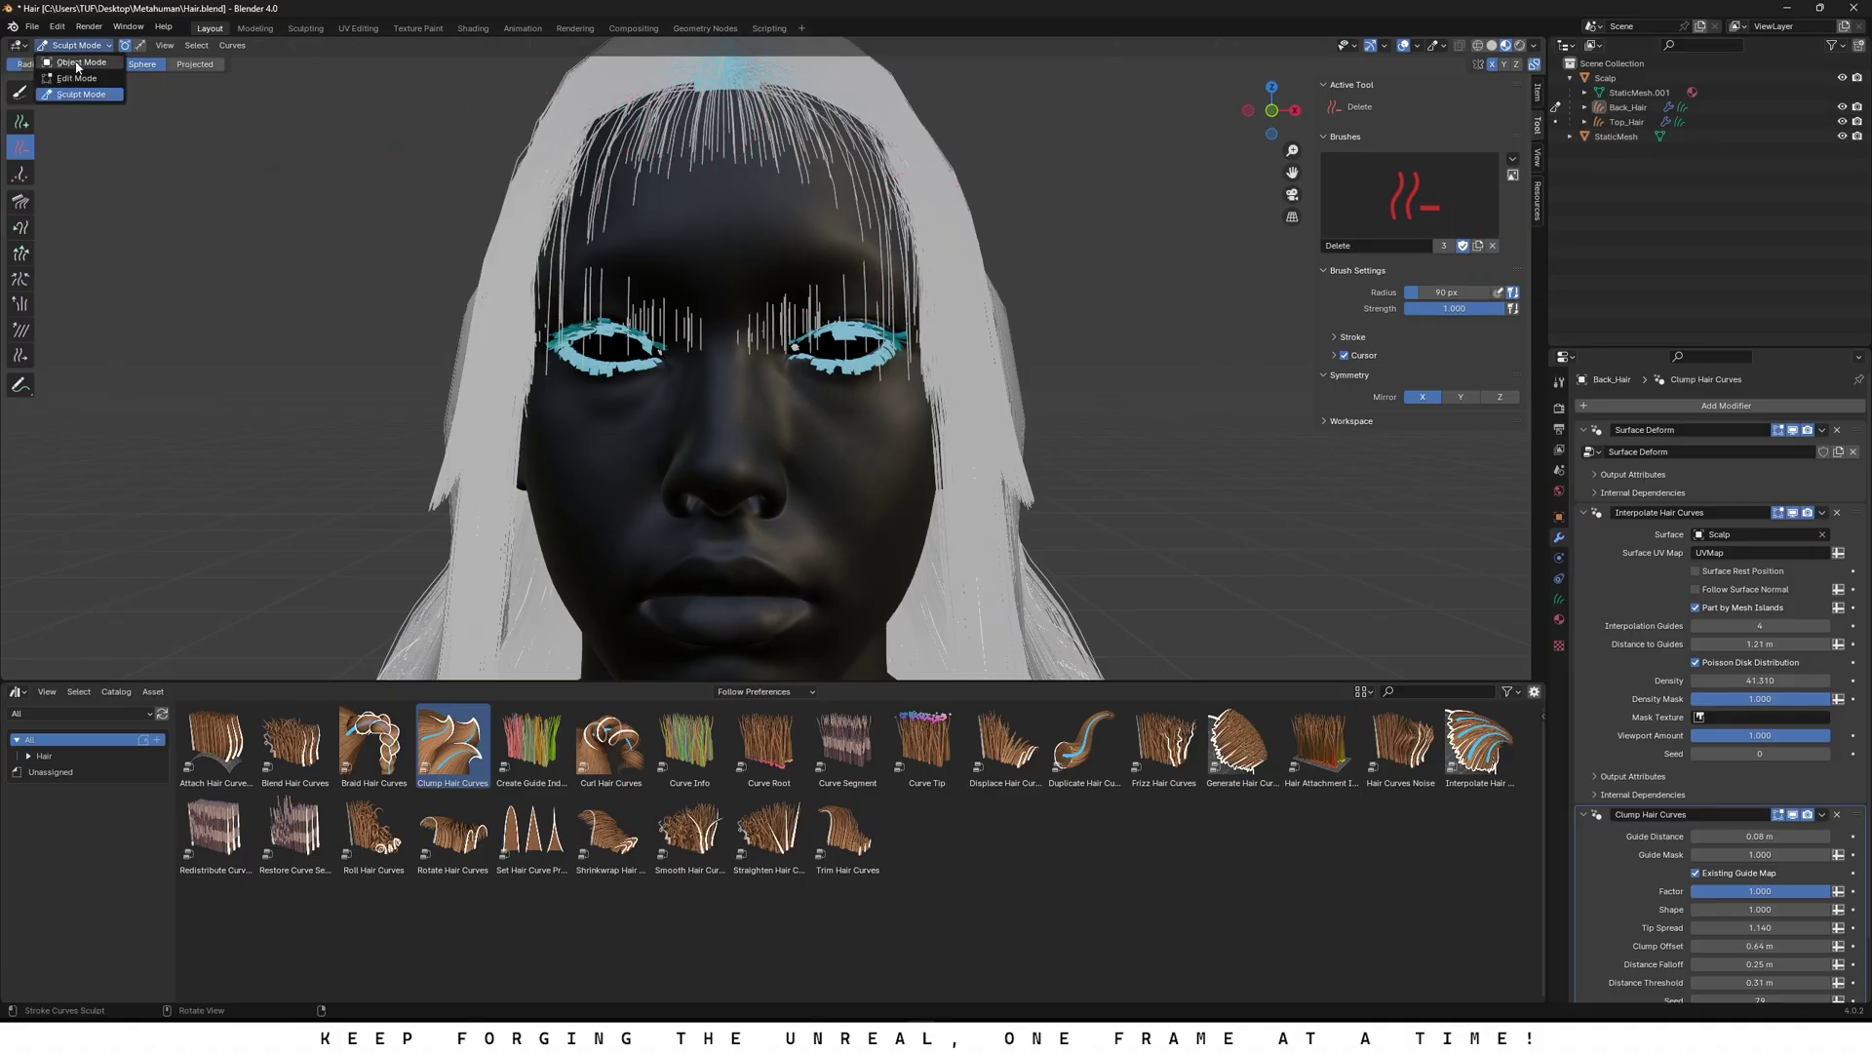
left_click(73, 60)
left_click(1626, 122)
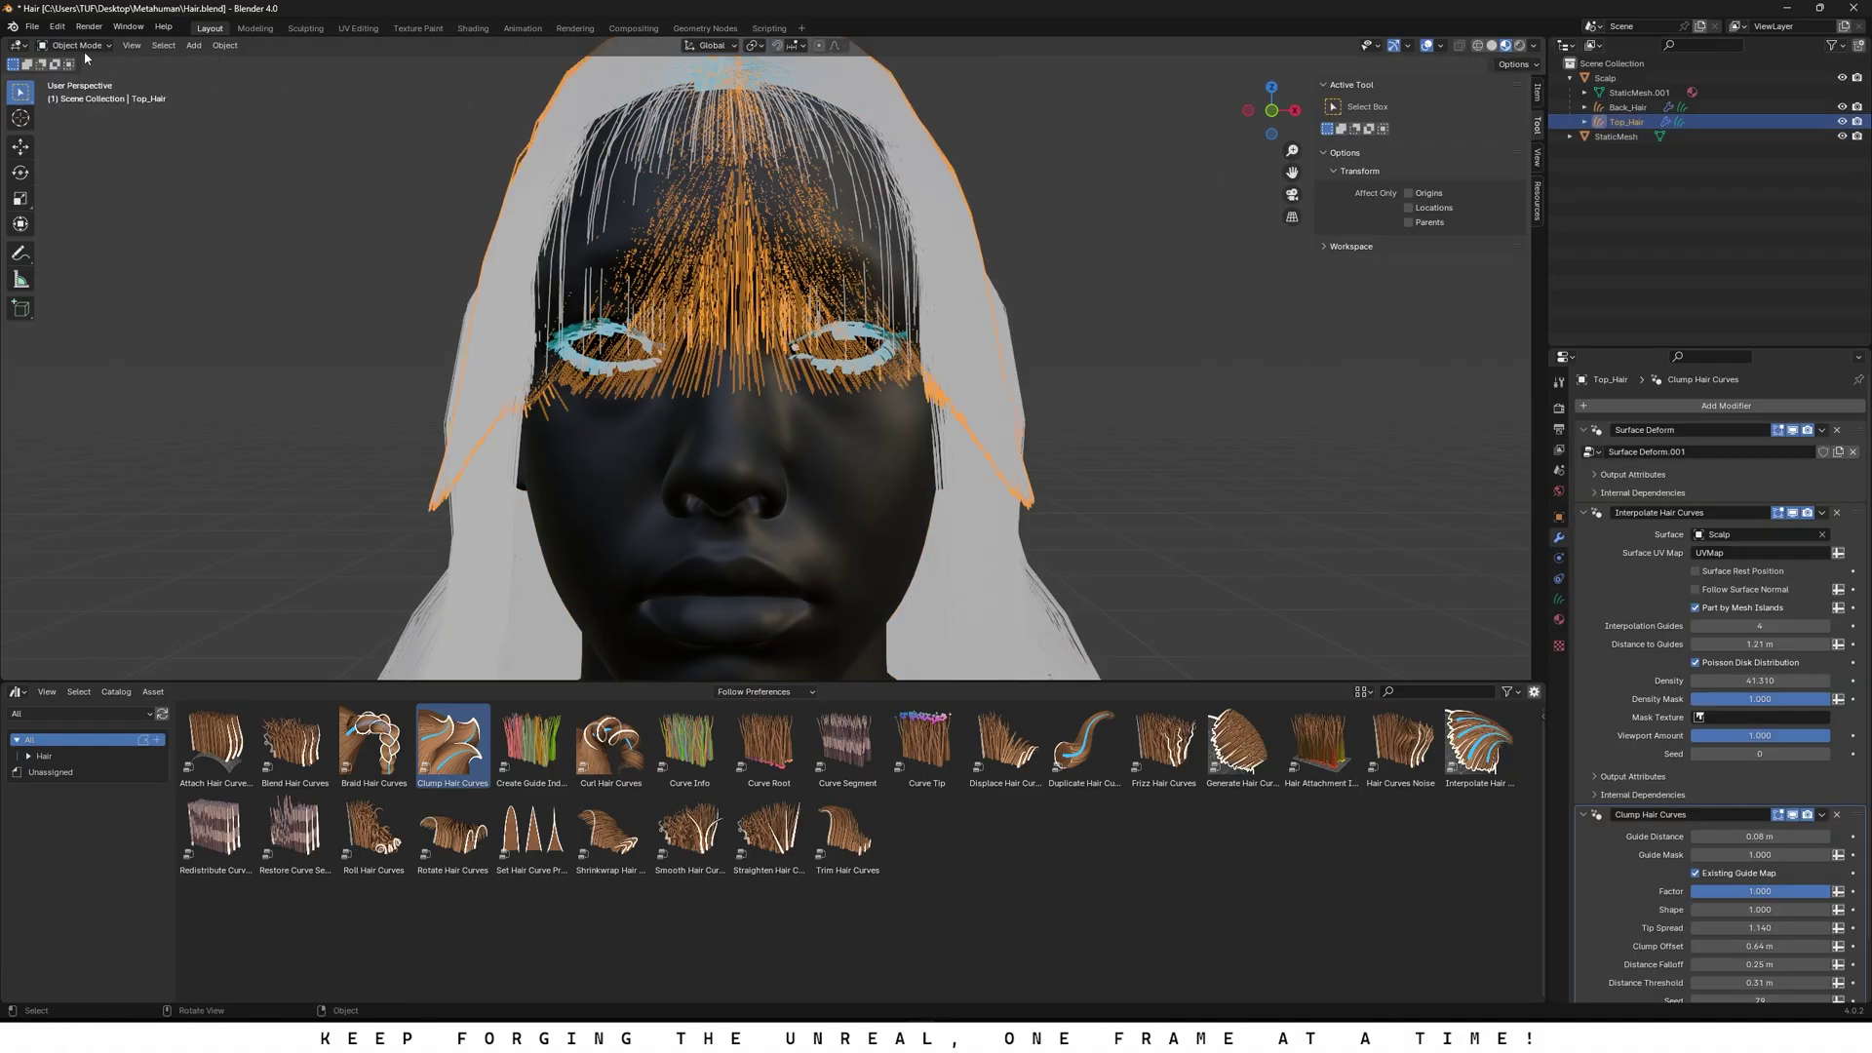
left_click(78, 46)
left_click(79, 94)
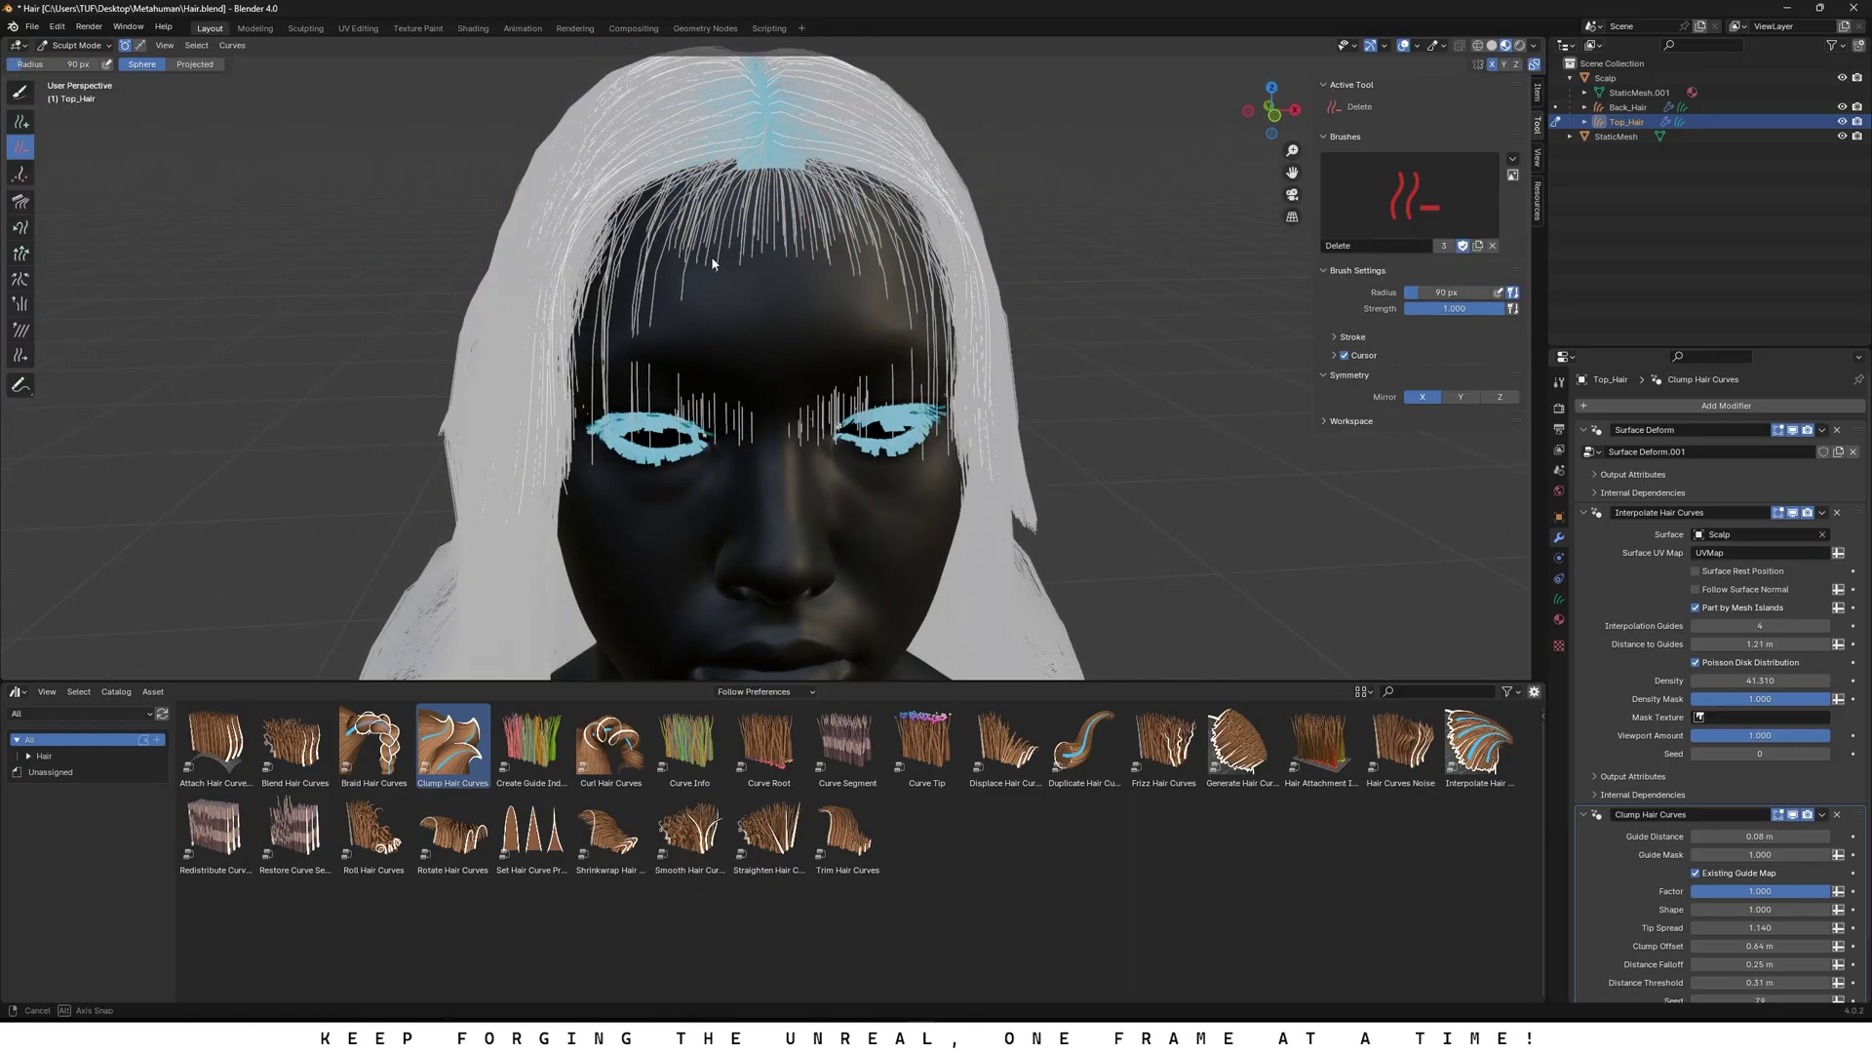
left_click_drag(689, 203, 667, 207)
middle_click_drag(664, 226, 791, 258)
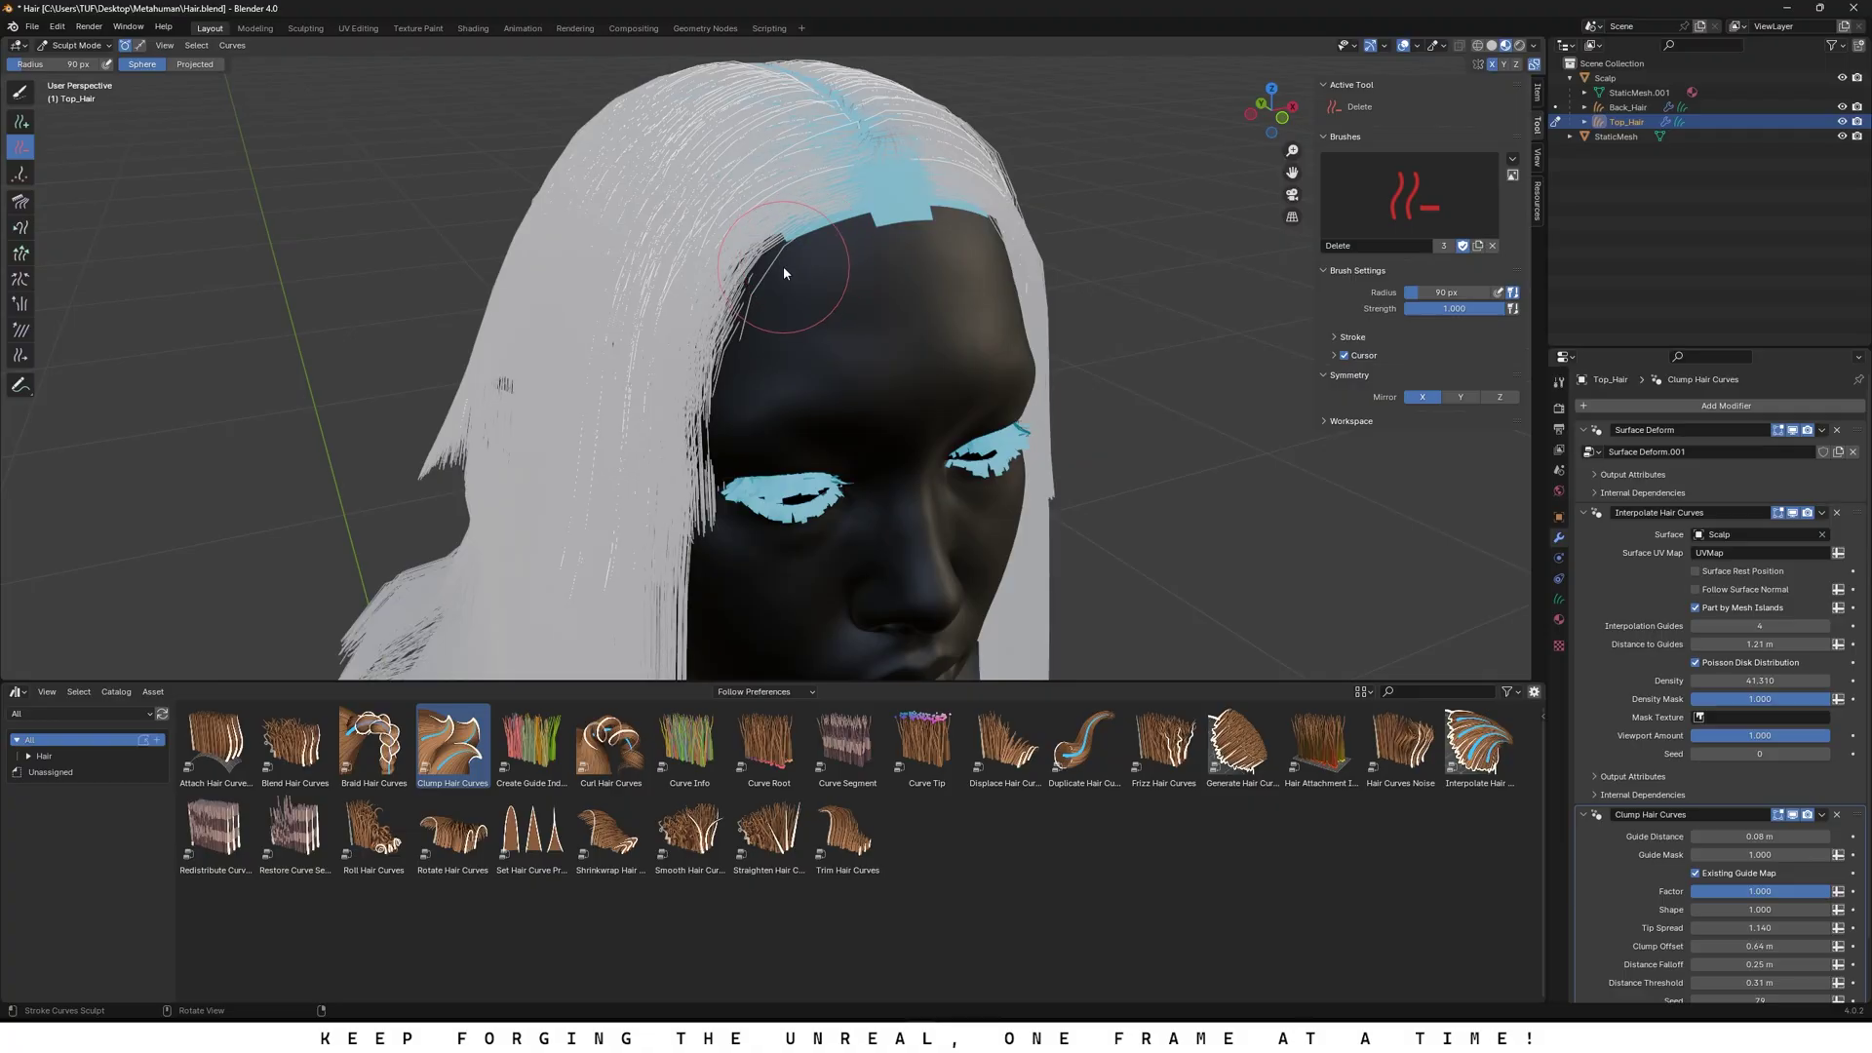
left_click_drag(783, 273, 759, 271)
Step: Use the Add brush to place new Top_Hair strands near the front hairline and parting
middle_click_drag(815, 268, 770, 322)
left_click(762, 370)
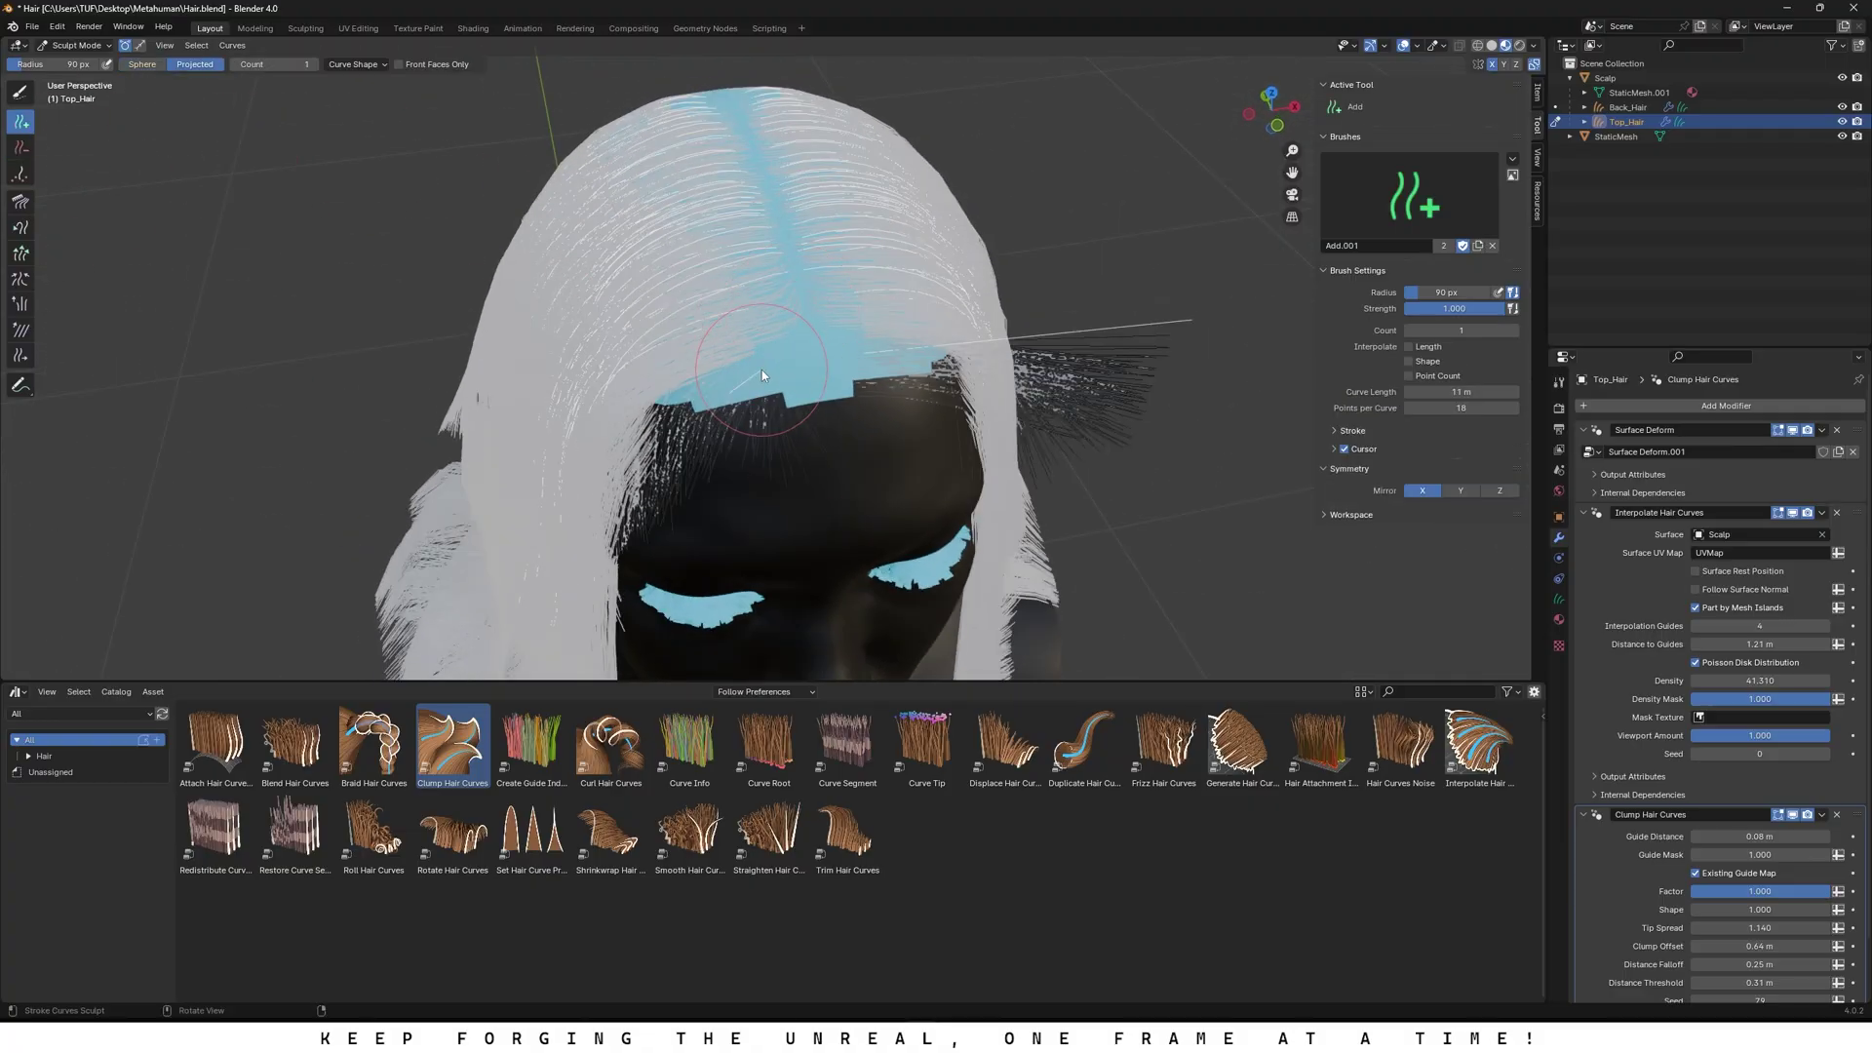
middle_click_drag(762, 370, 699, 256)
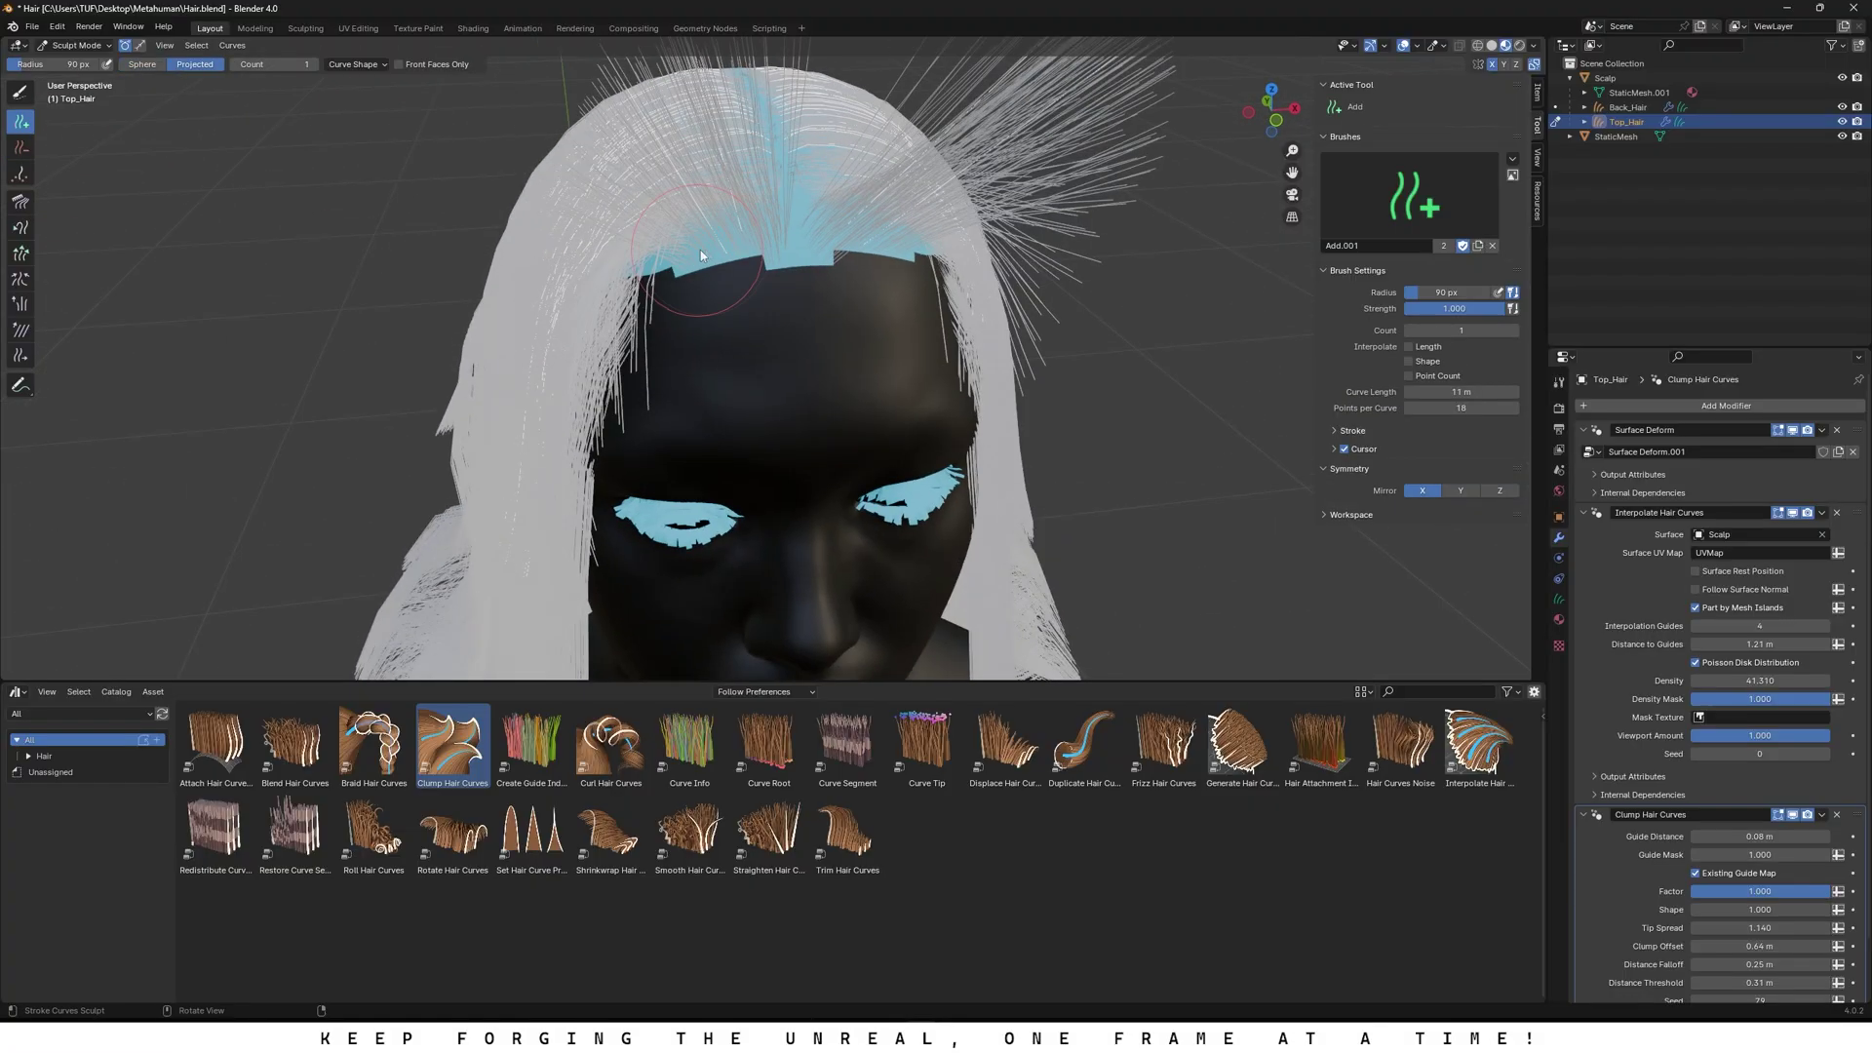
scroll(700, 249, "down", 3)
Step: Comb the newly added Top_Hair strands outward and down from the front parting
left_click(20, 200)
left_click_drag(867, 253, 950, 341)
scroll(877, 322, "down", 3)
mouse_move(799, 293)
left_mouse_down()
mouse_move(901, 346)
mouse_move(843, 361)
left_mouse_up()
scroll(779, 312, "down", 1)
scroll(766, 314, "up", 6)
scroll(766, 314, "down", 4)
middle_click_drag(766, 314, 738, 234)
Step: Comb the remaining raised Top_Hair strands from the crown down over the sides of the head
mouse_move(740, 234)
left_mouse_down()
mouse_move(683, 288)
mouse_move(702, 331)
left_mouse_up()
middle_click_drag(610, 200, 653, 196)
mouse_move(652, 198)
left_mouse_down()
mouse_move(736, 234)
mouse_move(624, 249)
mouse_move(604, 302)
left_mouse_up()
middle_click_drag(561, 195, 628, 229)
left_click_drag(785, 199, 697, 262)
middle_click_drag(702, 409, 640, 345)
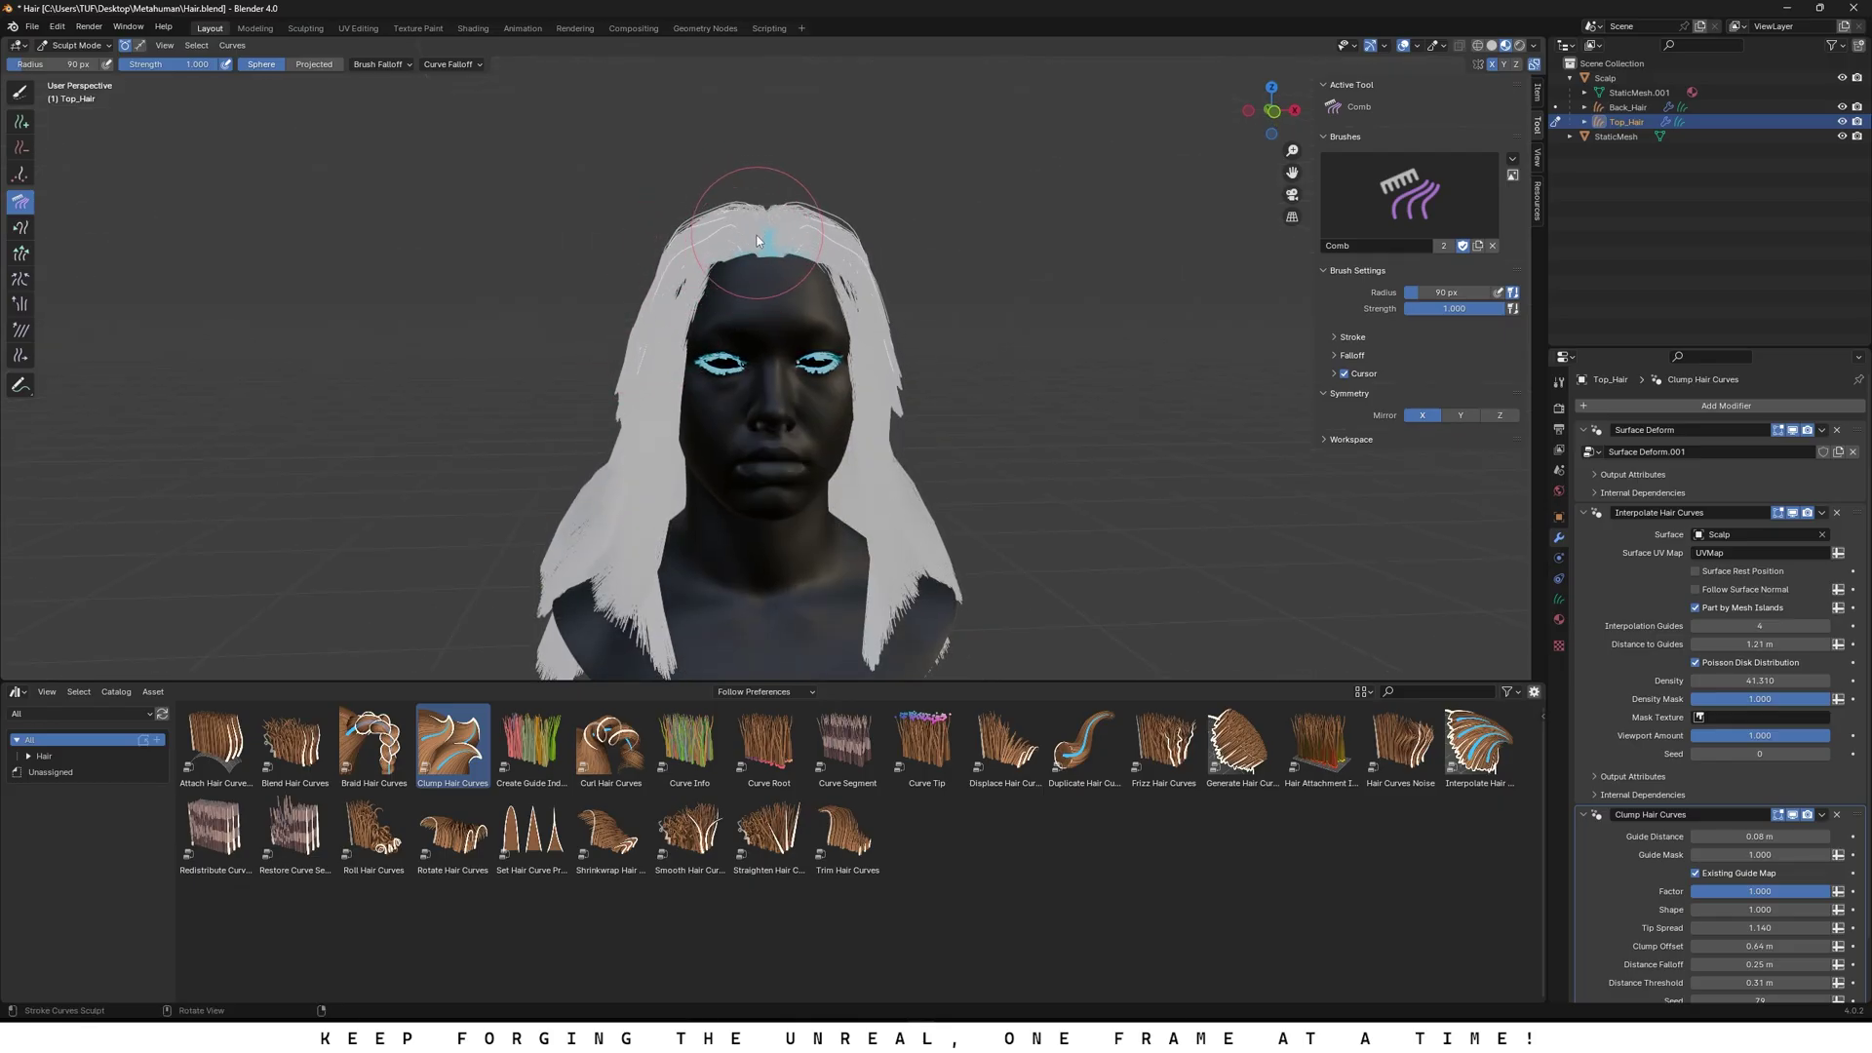
mouse_move(778, 229)
left_mouse_down()
mouse_move(669, 249)
mouse_move(647, 320)
left_mouse_up()
Step: Examine the combed Top_Hair from the front, side and above, with the Smooth brush chosen for sculpting
middle_click_drag(647, 319, 735, 384)
scroll(735, 385, "up", 4)
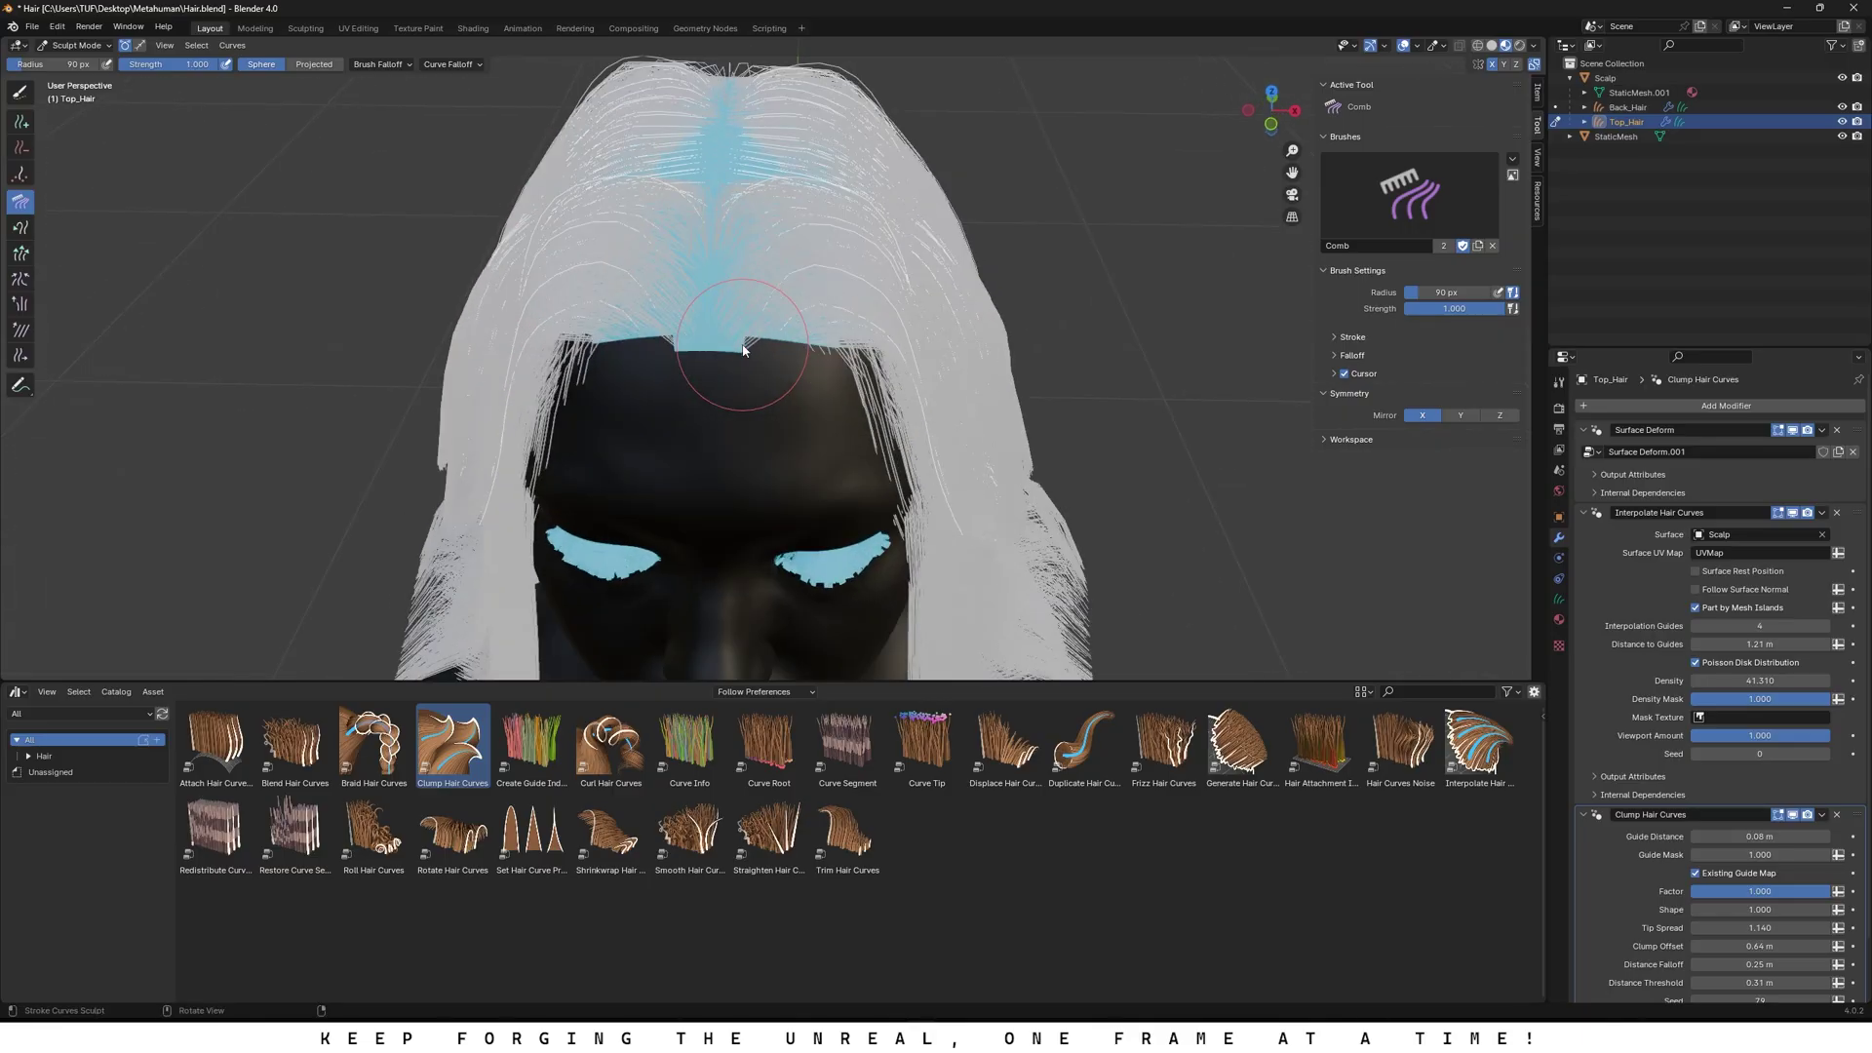
middle_click_drag(711, 283, 757, 136)
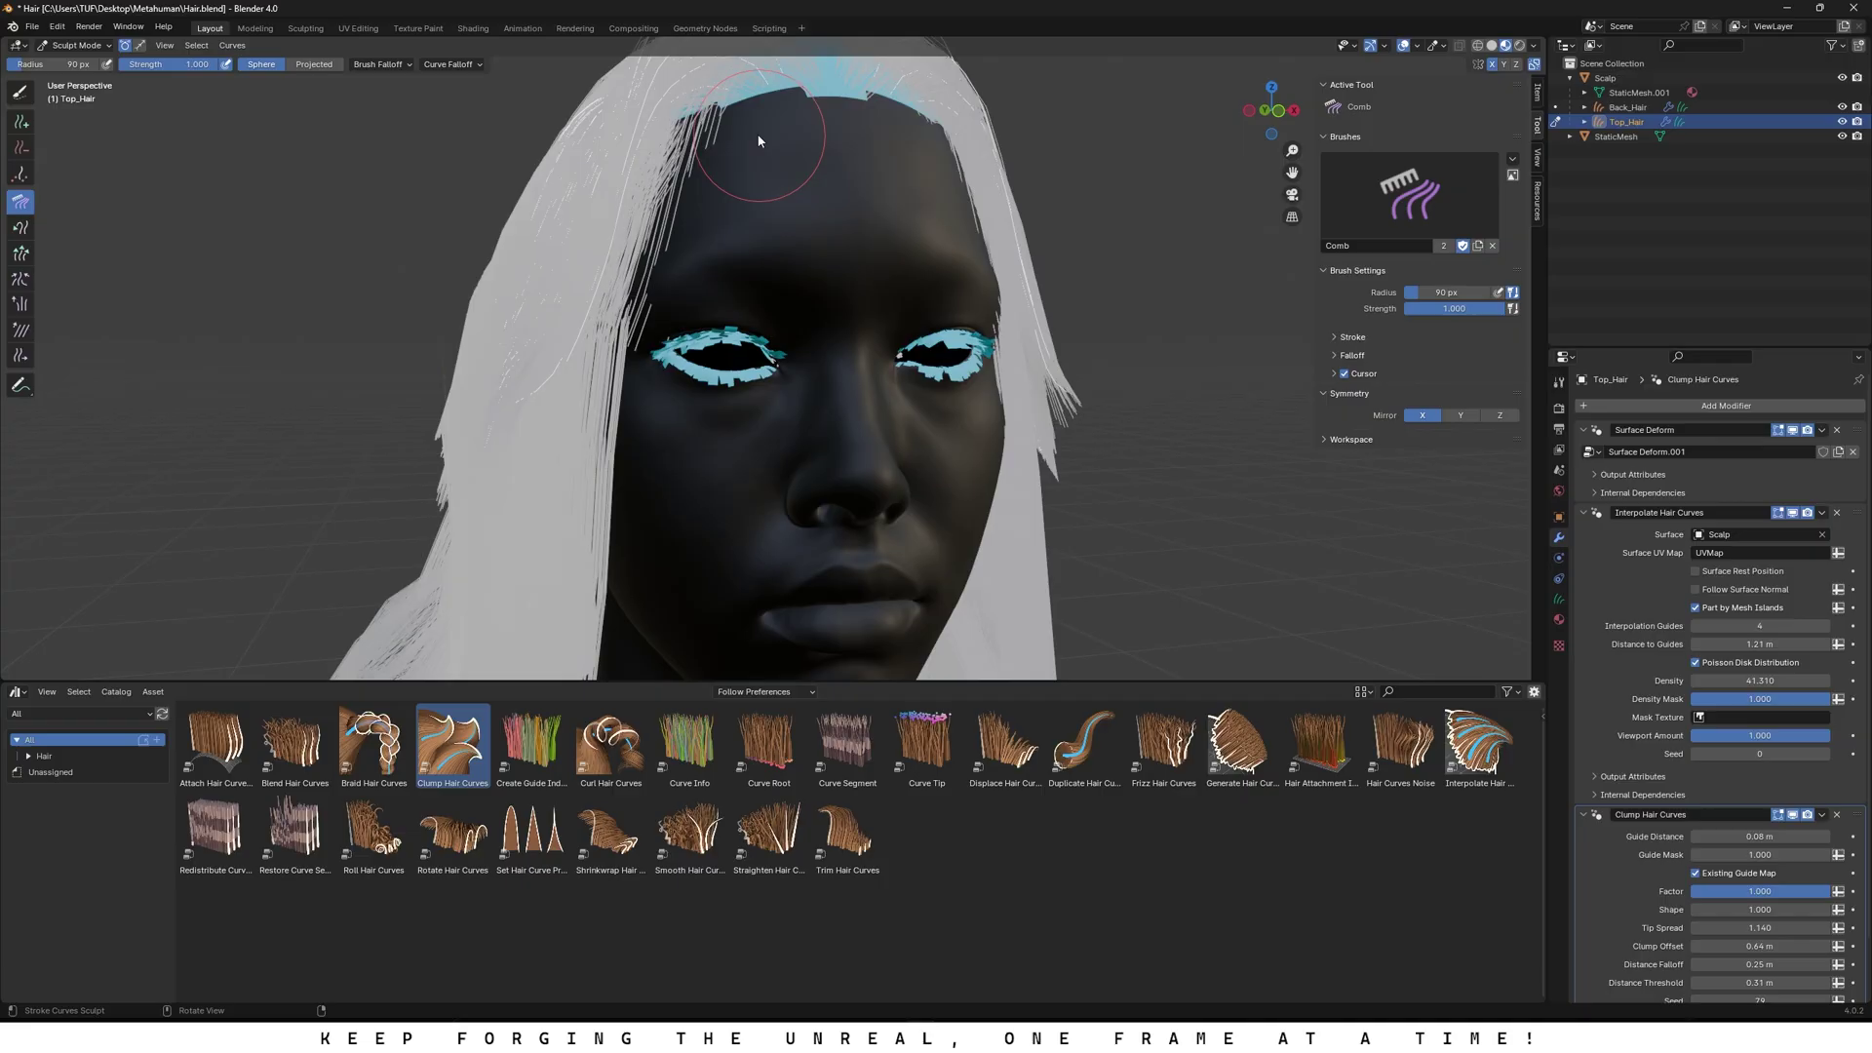
scroll(643, 193, "down", 3)
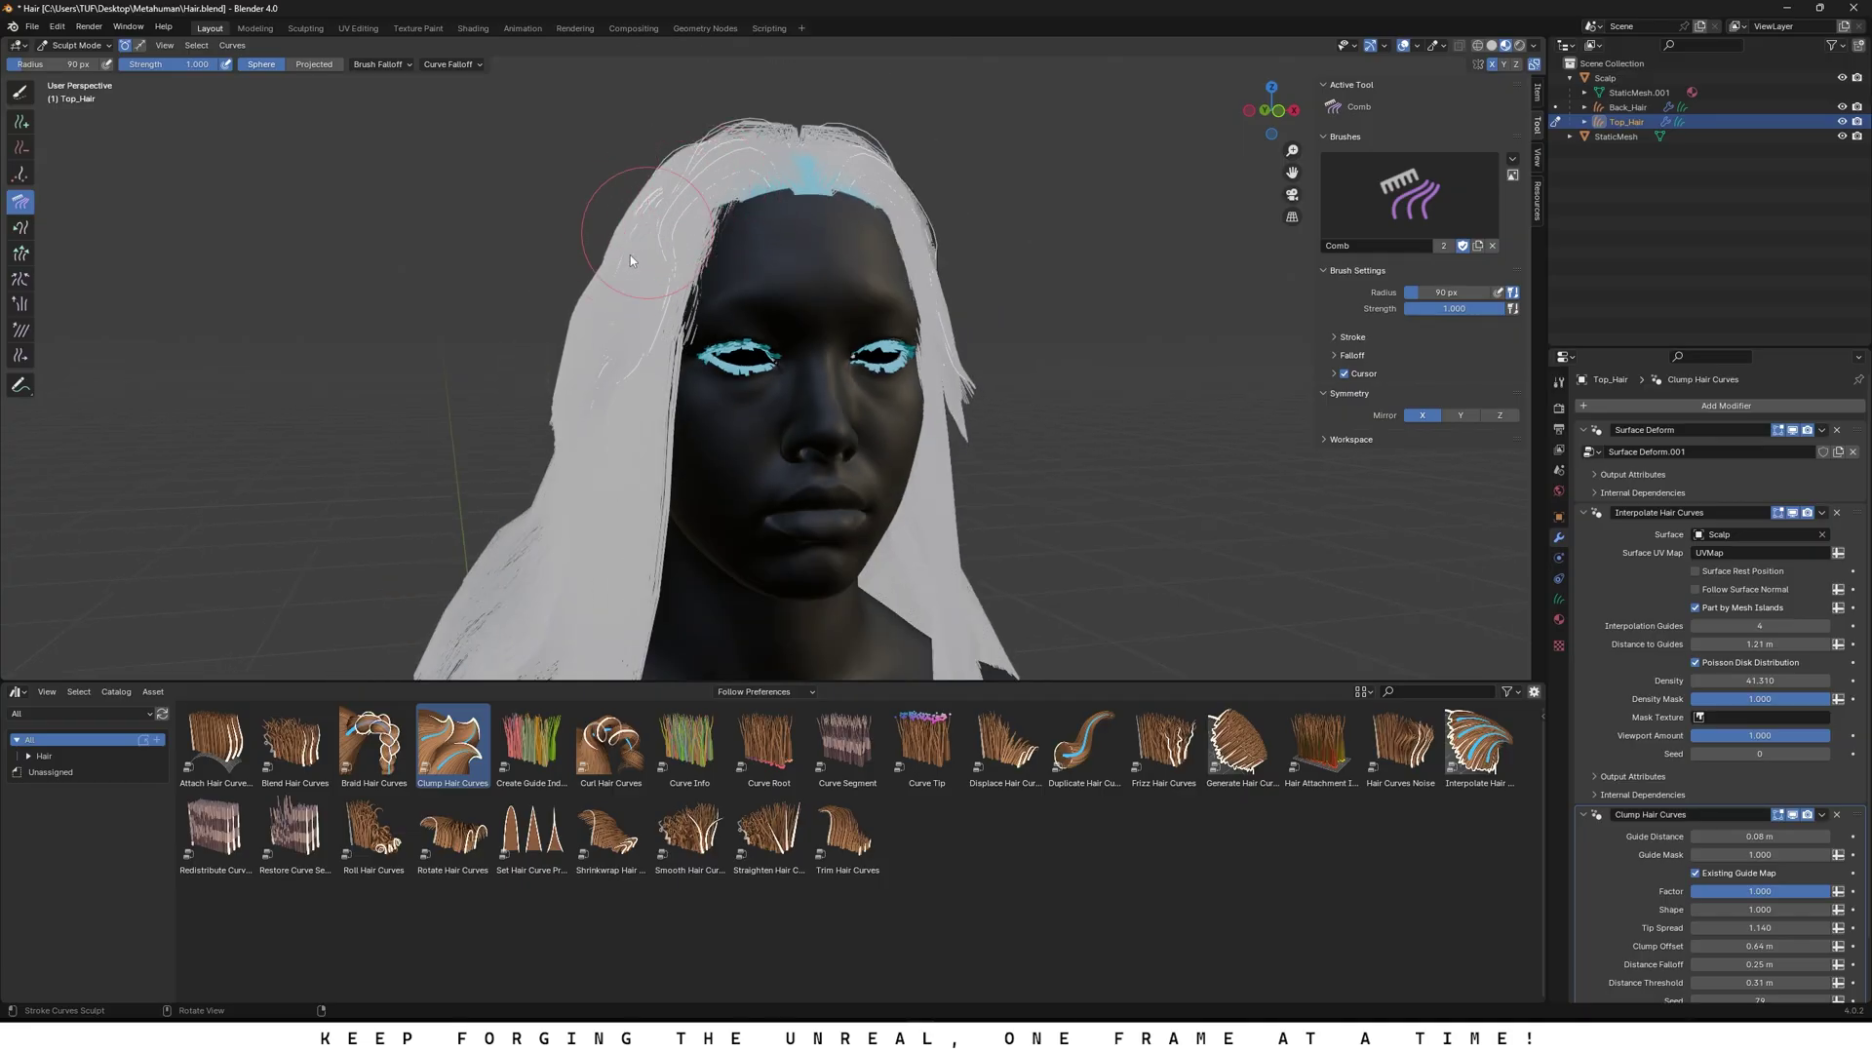
middle_click_drag(589, 325, 793, 160)
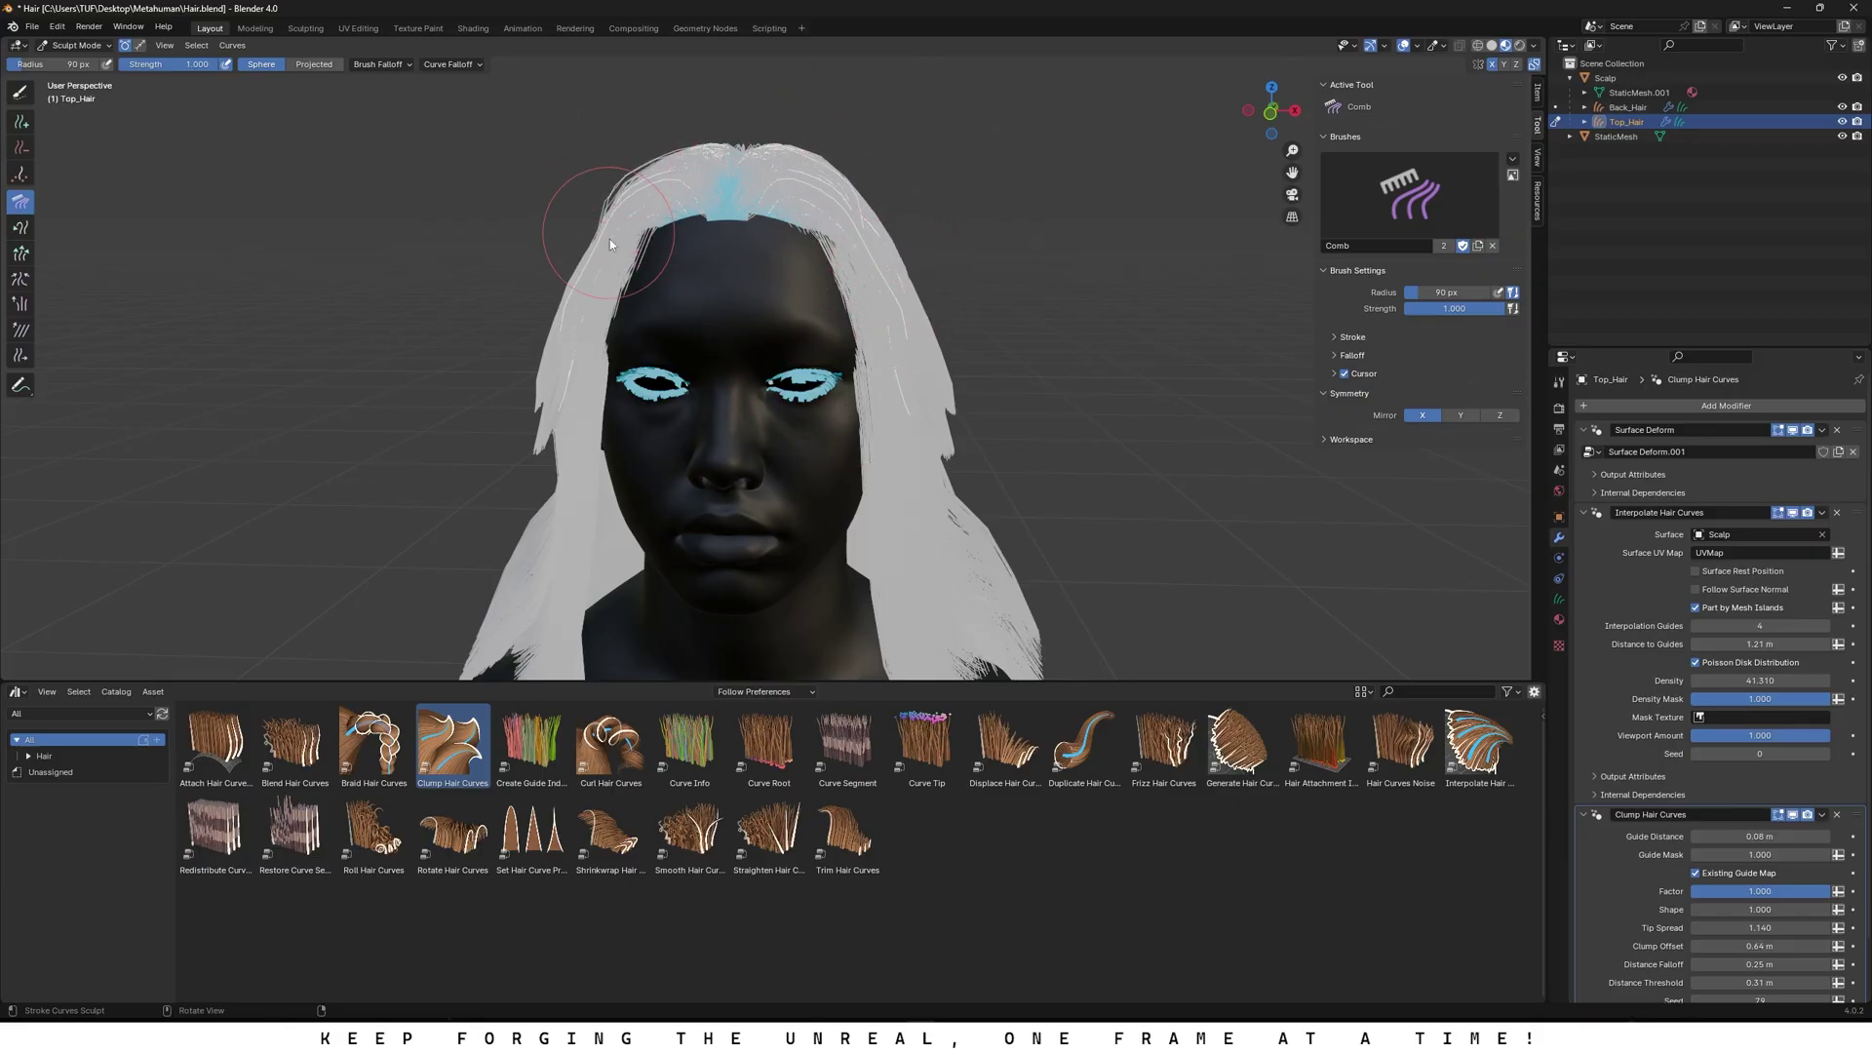
middle_click_drag(610, 237, 721, 218)
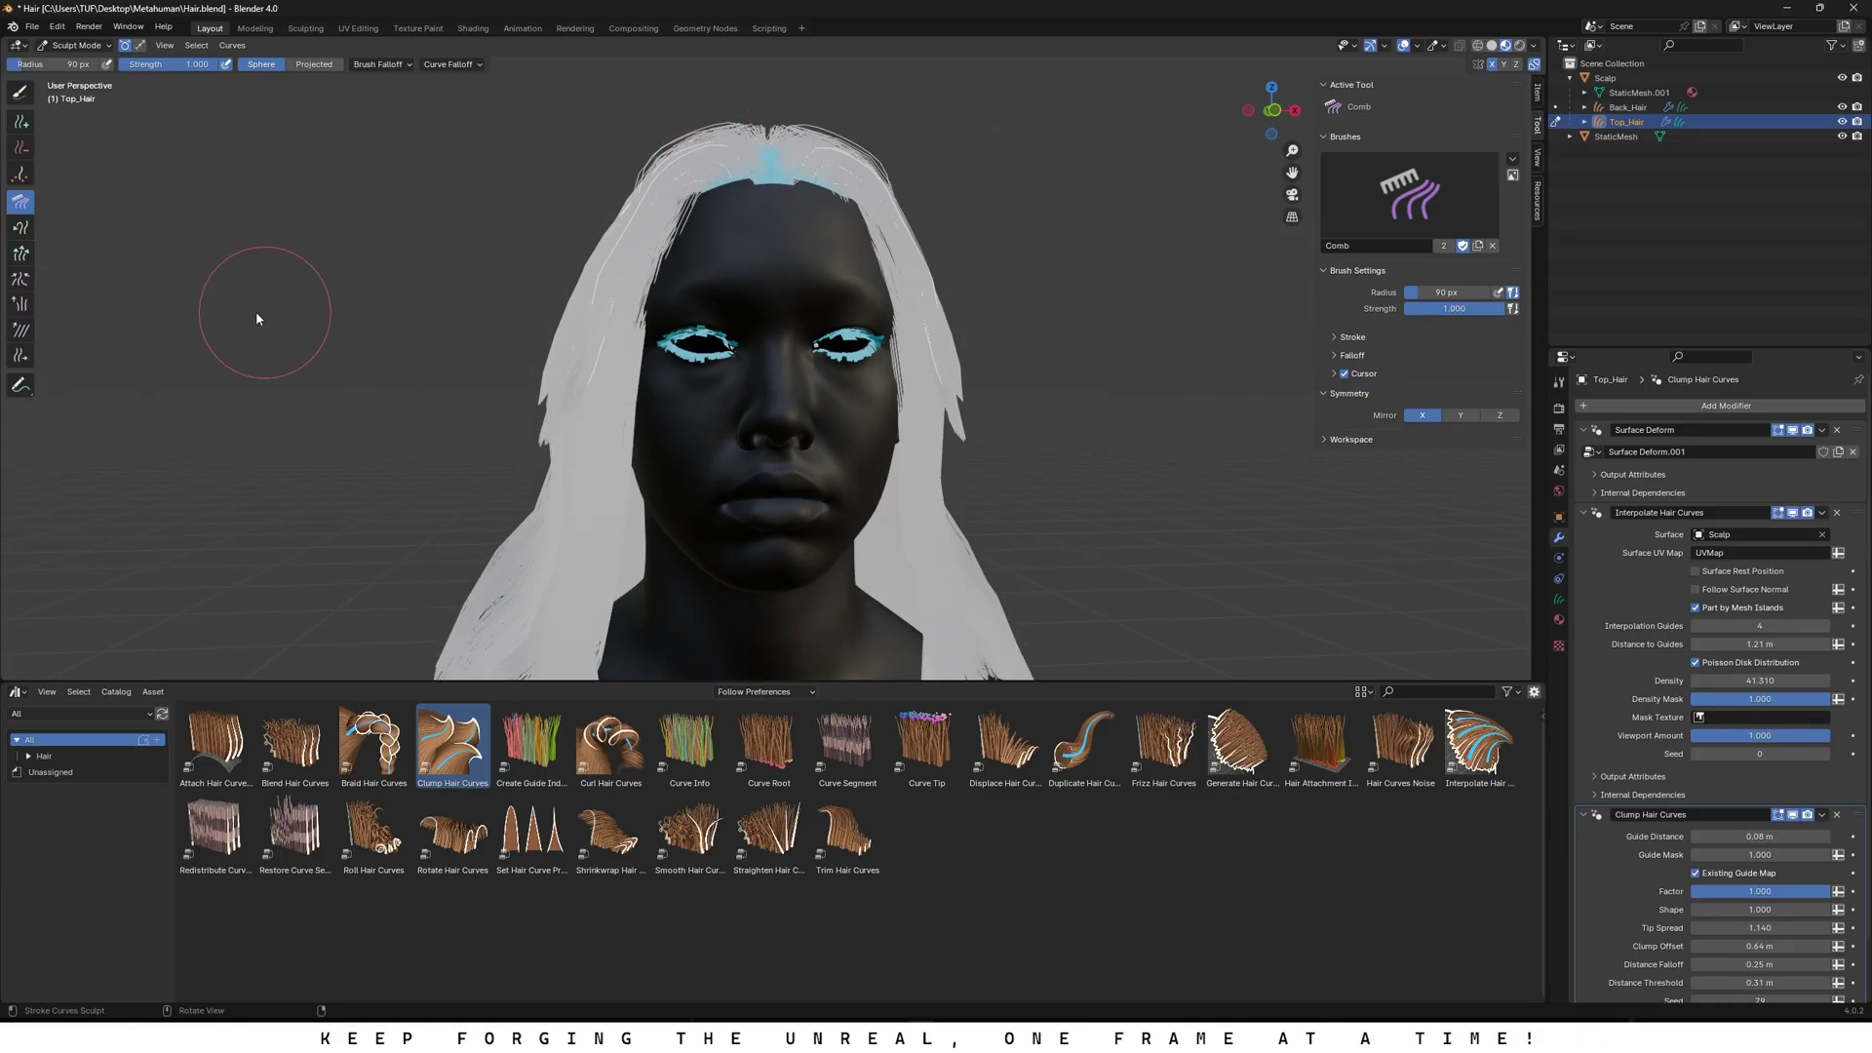
left_click(27, 336)
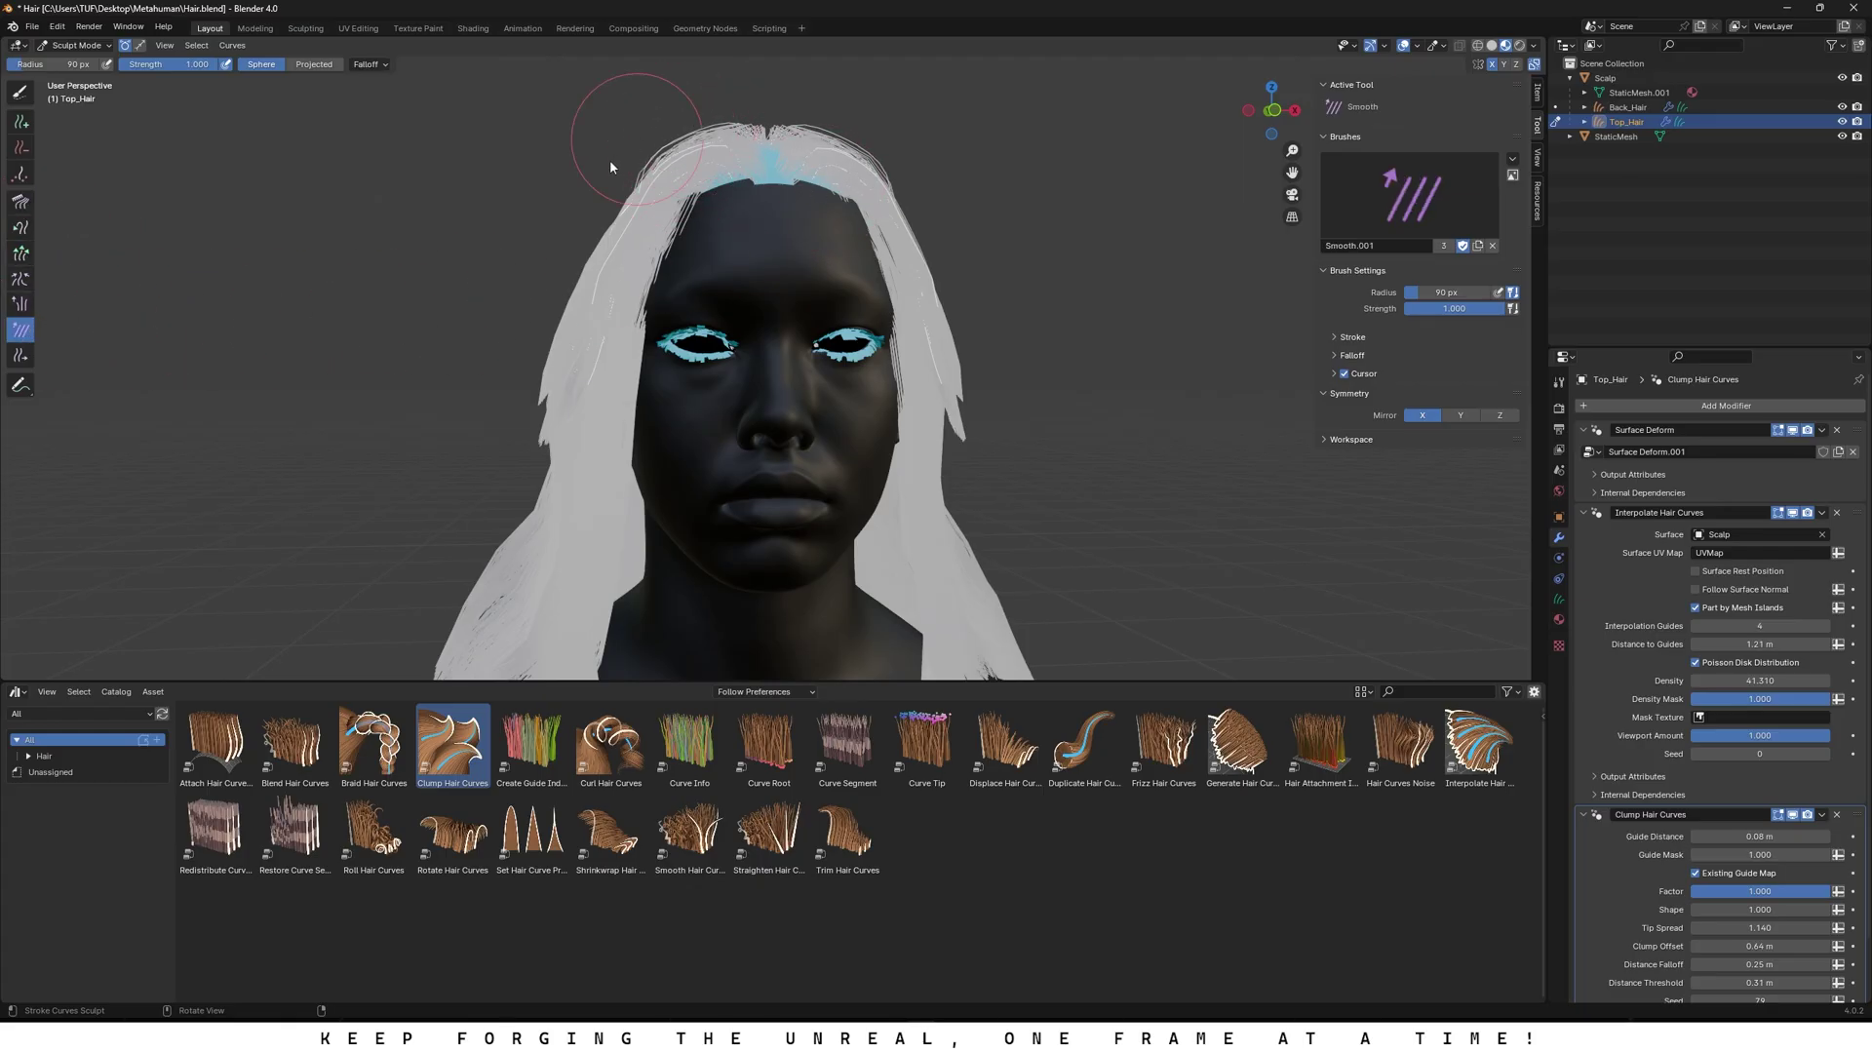
middle_click_drag(610, 166, 783, 185)
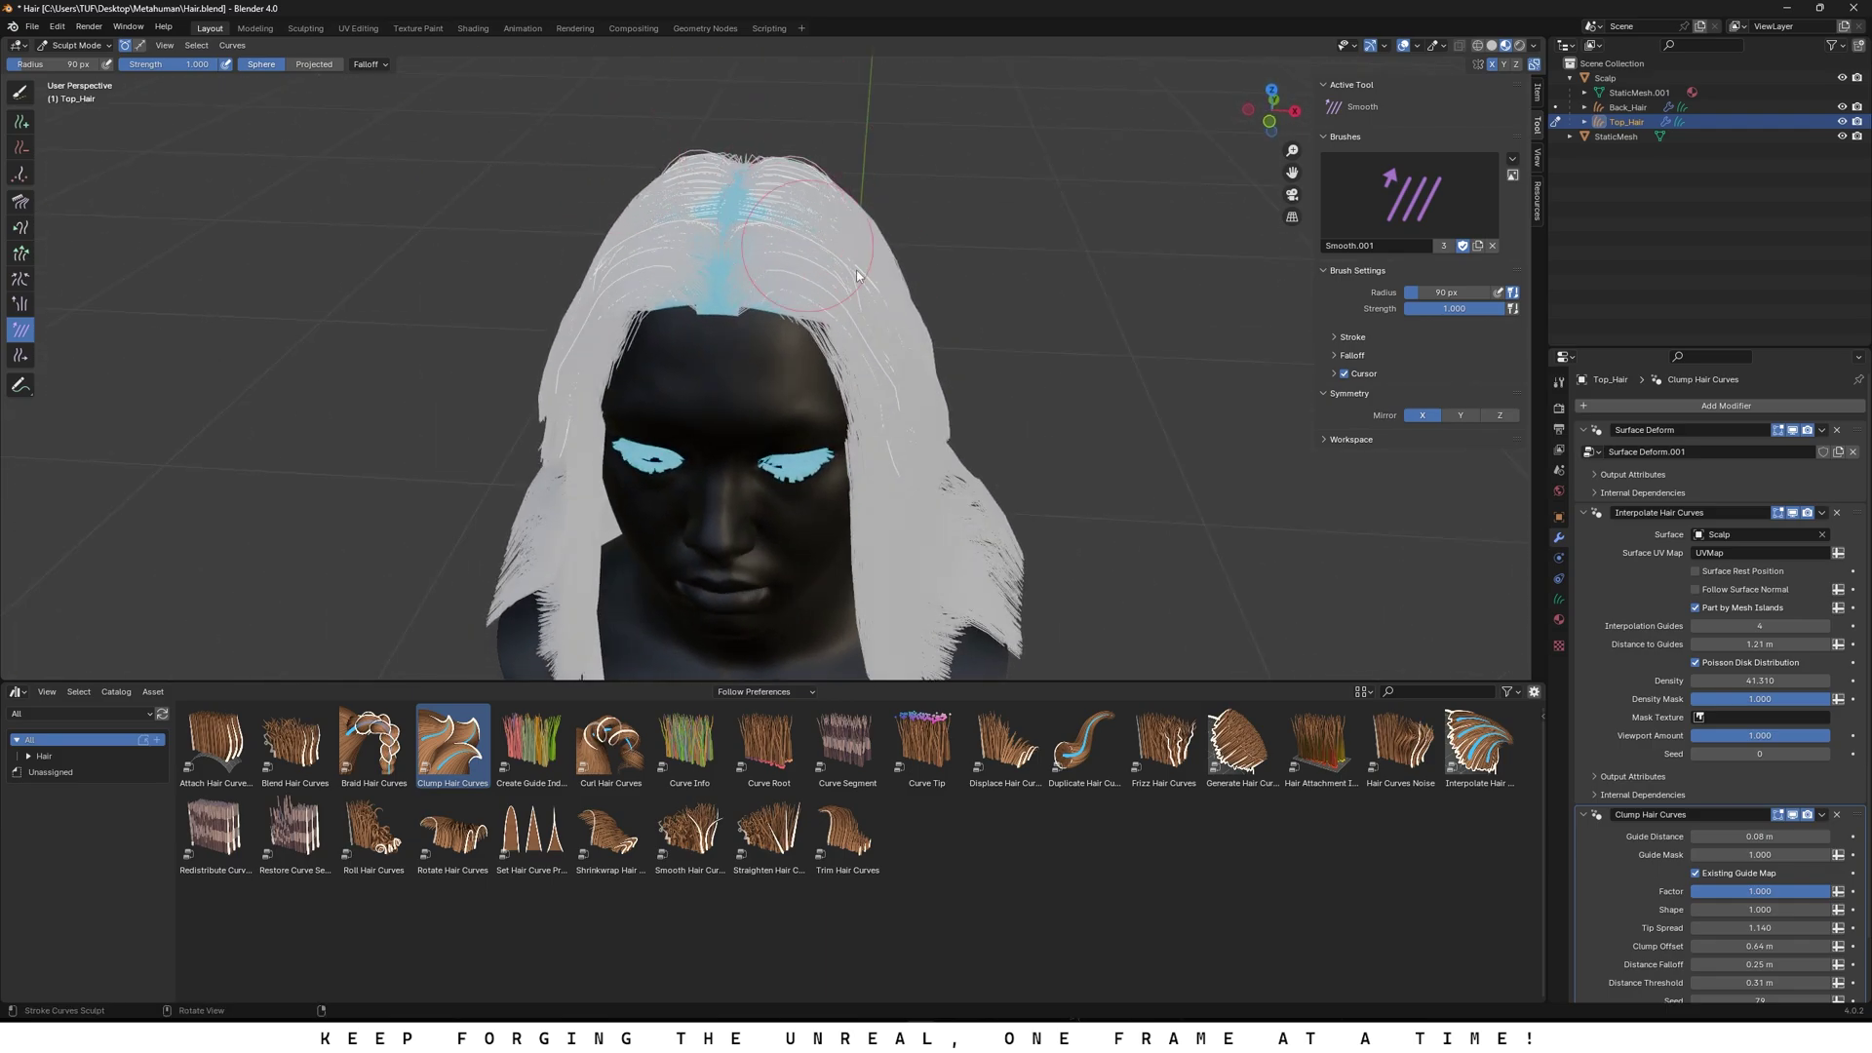
middle_click_drag(856, 275, 809, 203)
middle_click_drag(605, 159, 799, 314)
Step: Try adding Top_Hair strands at the back of the crown with the Add brush, and undo the addition
scroll(796, 258, "up", 4)
left_click(21, 121)
left_click(693, 243)
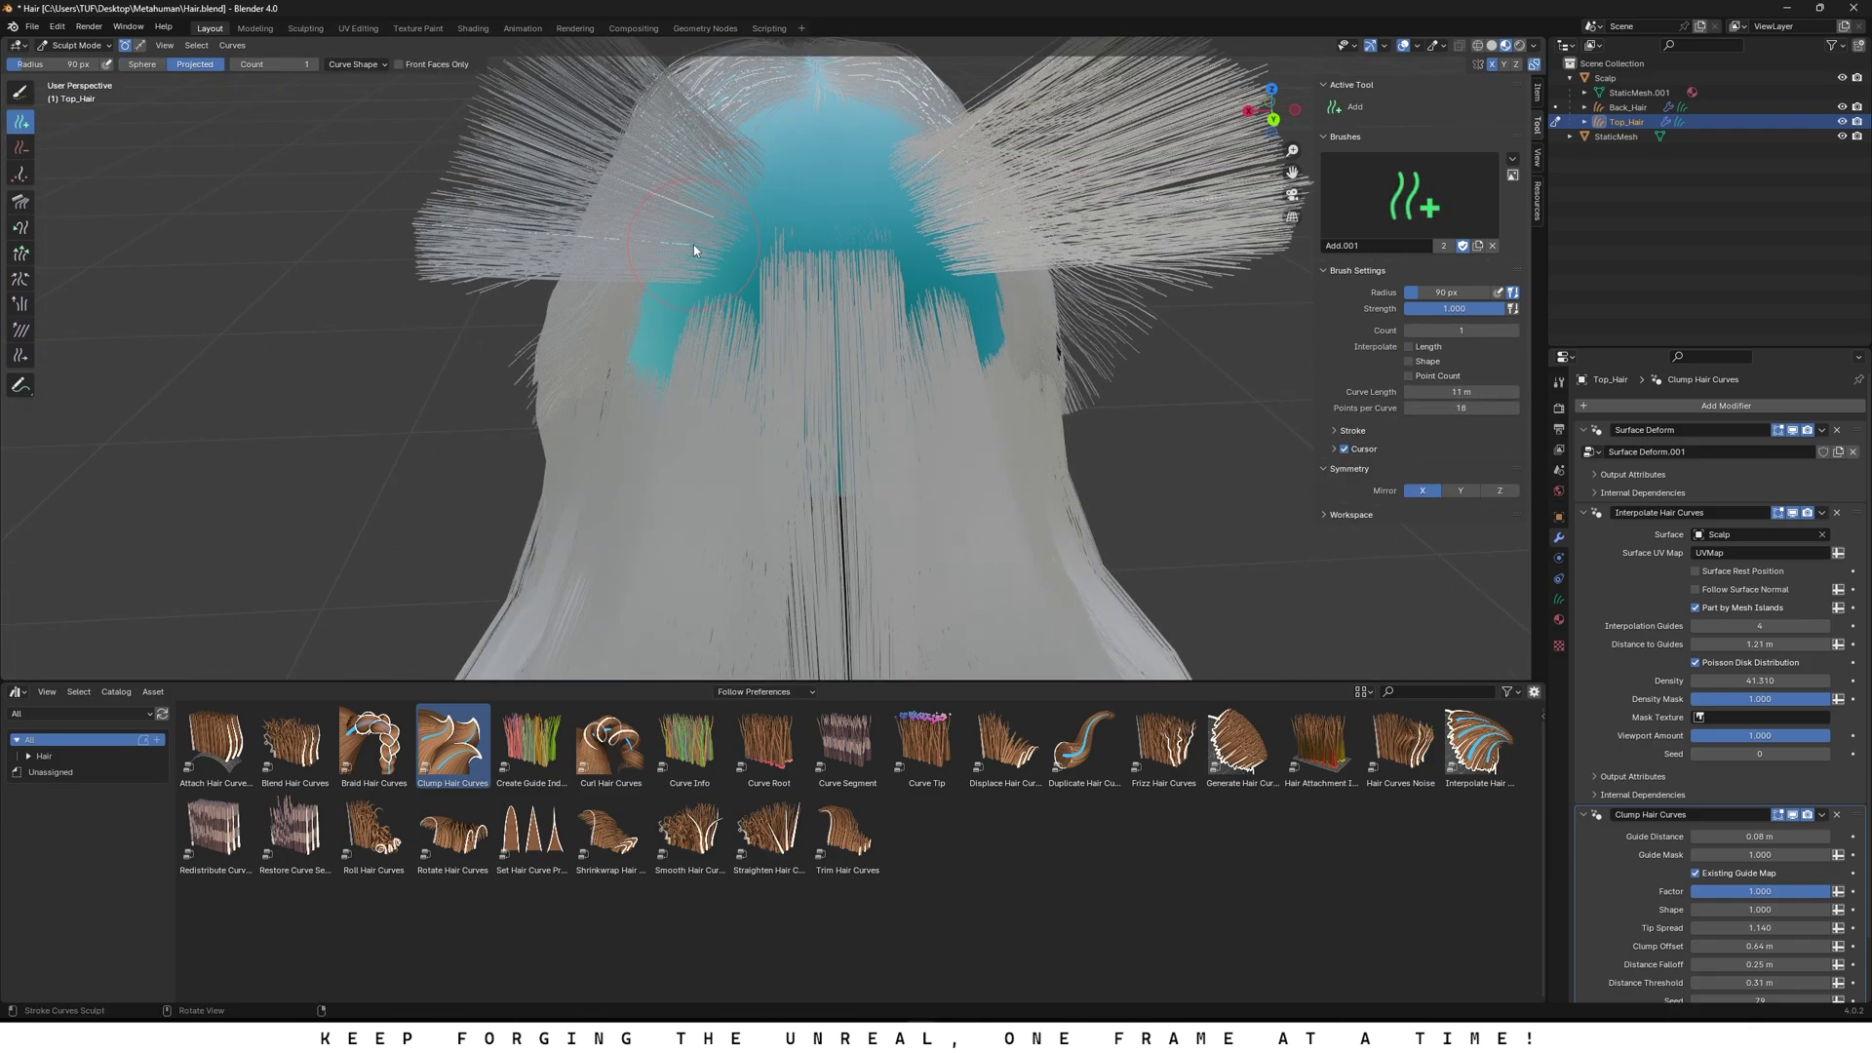
key("ctrl+z")
Step: Adjust the Add brush's curve shape settings and add Top_Hair strands at the back of the crown
left_click(355, 64)
left_click_drag(380, 139, 424, 139)
left_click(751, 200)
mouse_move(786, 191)
middle_mouse_down()
mouse_move(698, 325)
mouse_move(575, 195)
mouse_move(546, 191)
middle_mouse_up()
scroll(575, 195, "down", 4)
Step: Switch the sculpt selection to control points, clear it, and paint a selection over the Top_Hair strands
left_click(21, 91)
left_click(140, 44)
left_click(196, 45)
left_click(218, 80)
left_click_drag(546, 195, 721, 429)
Step: Set the brush radius to 272 px and paint the selection over Top_Hair on the side of the head
left_click(21, 201)
scroll(705, 364, "down", 3)
key("f")
left_click(656, 305)
scroll(700, 447, "down", 3)
middle_click_drag(702, 448, 766, 248)
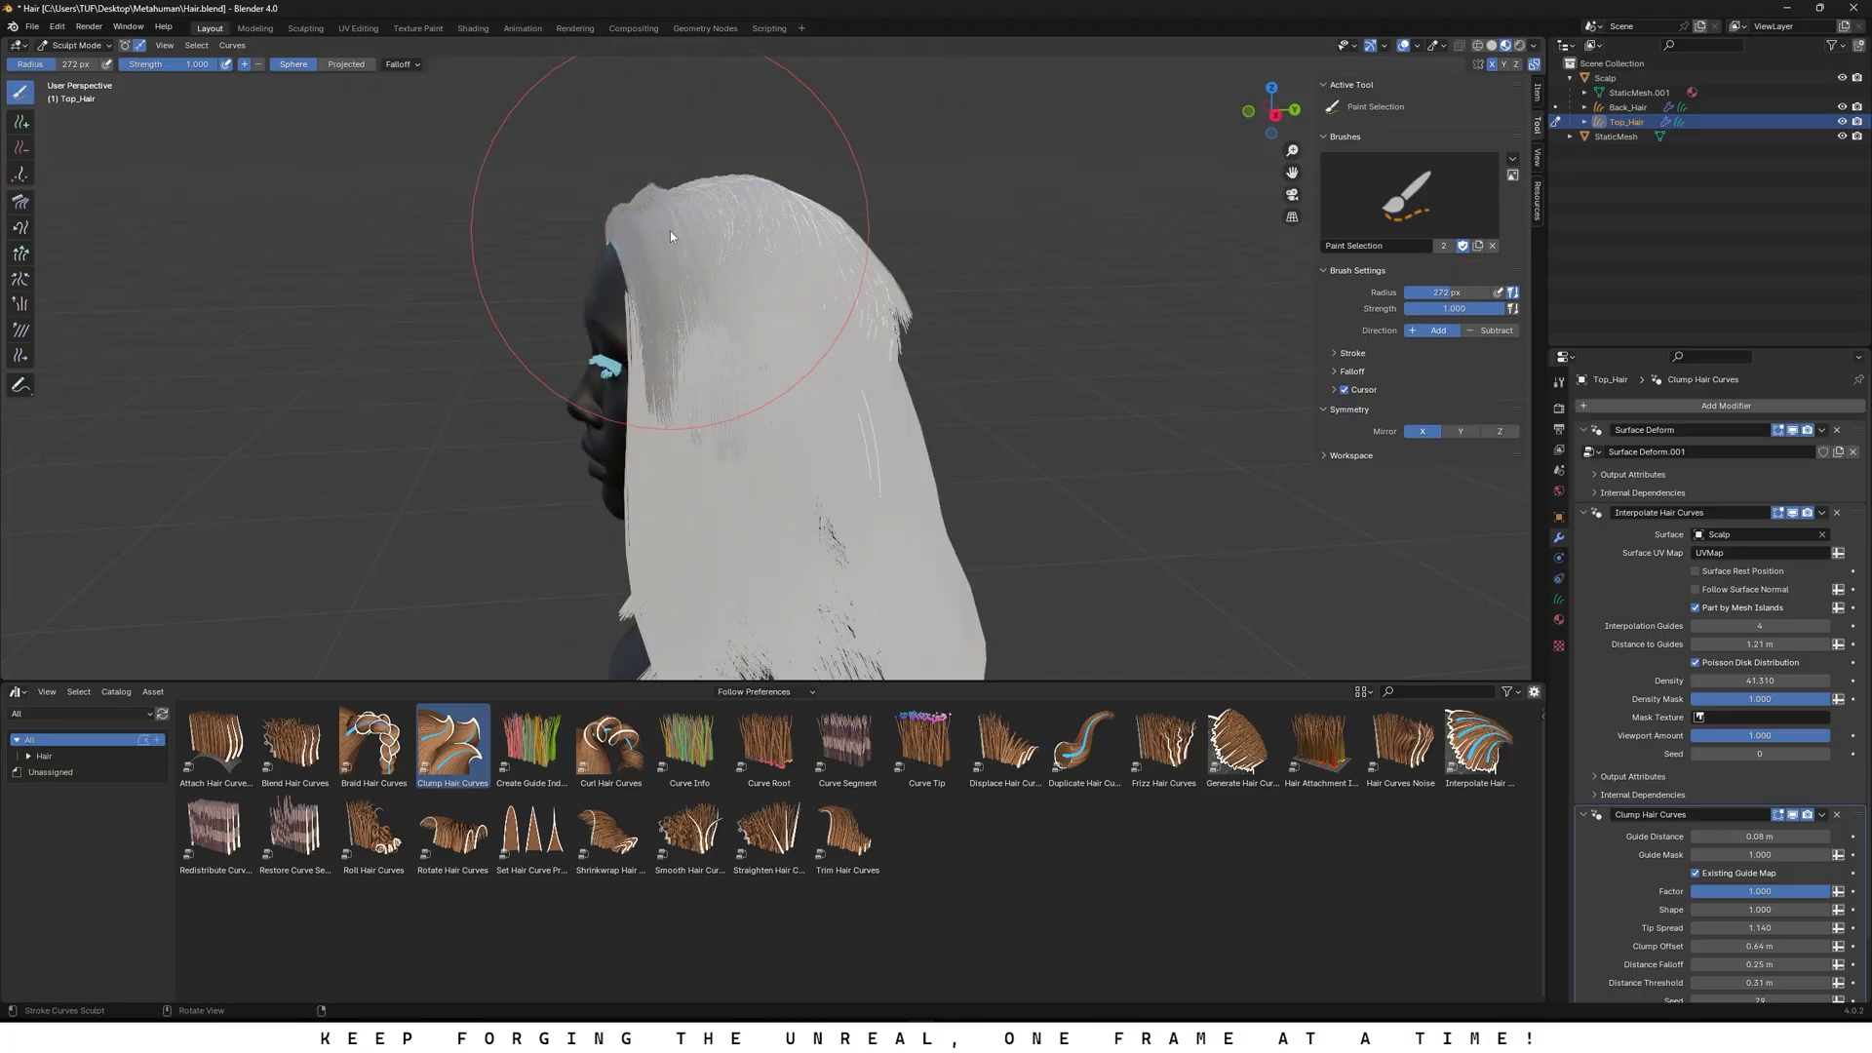
left_click_drag(669, 231, 681, 272)
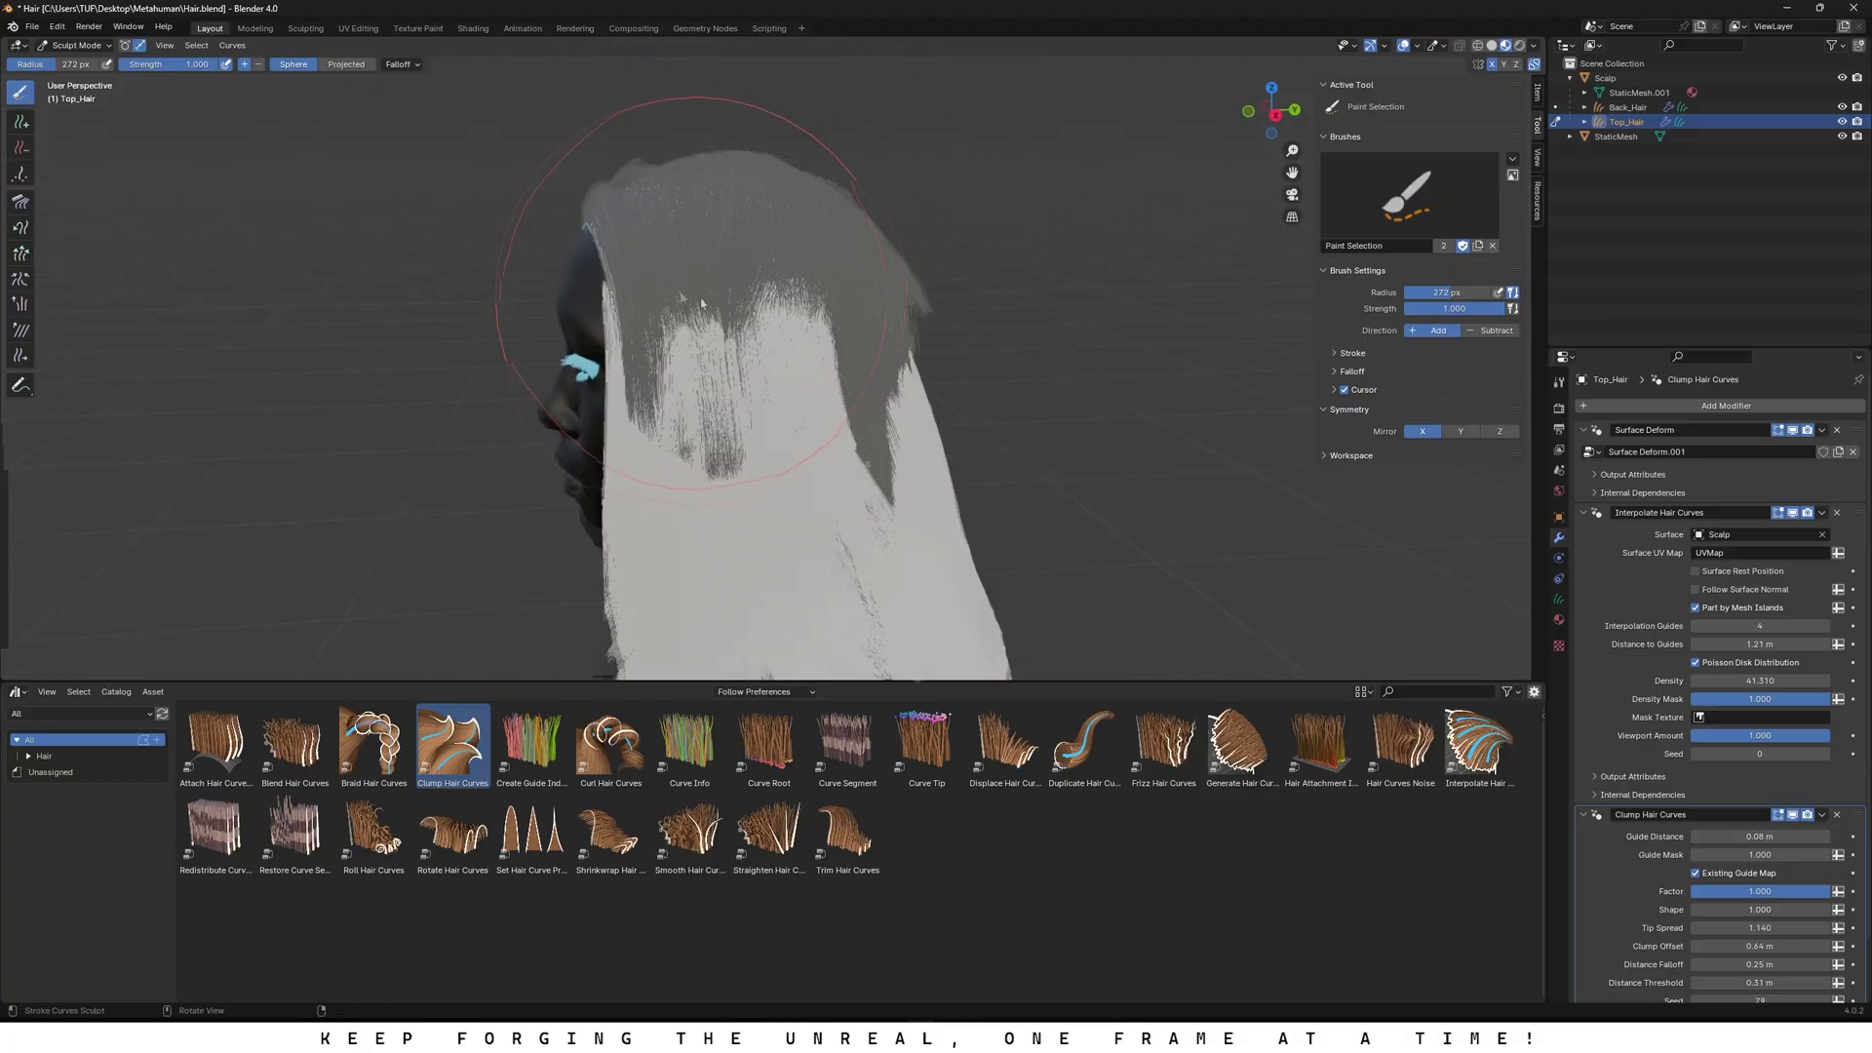
scroll(692, 232, "up", 3)
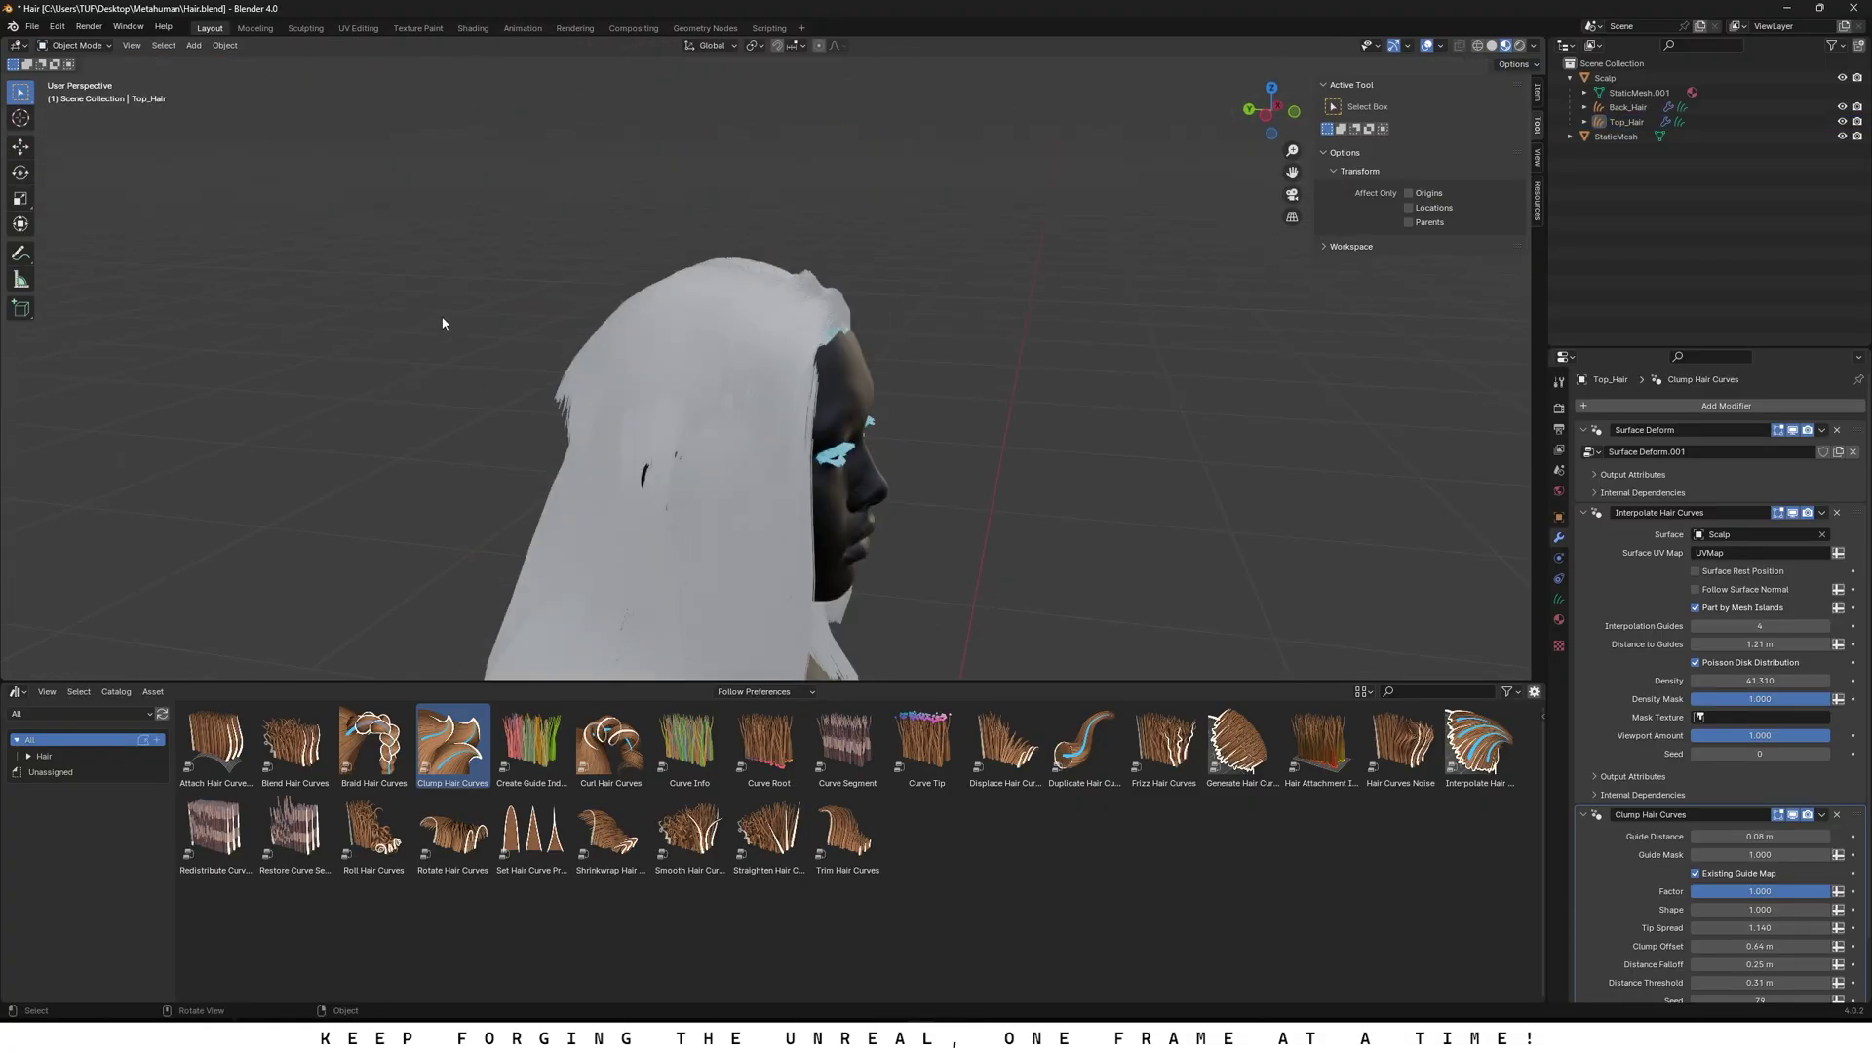
Step: In Object Mode, select Top_Hair and add the Frizz Hair Curves modifier to it
middle_click_drag(442, 322, 429, 328)
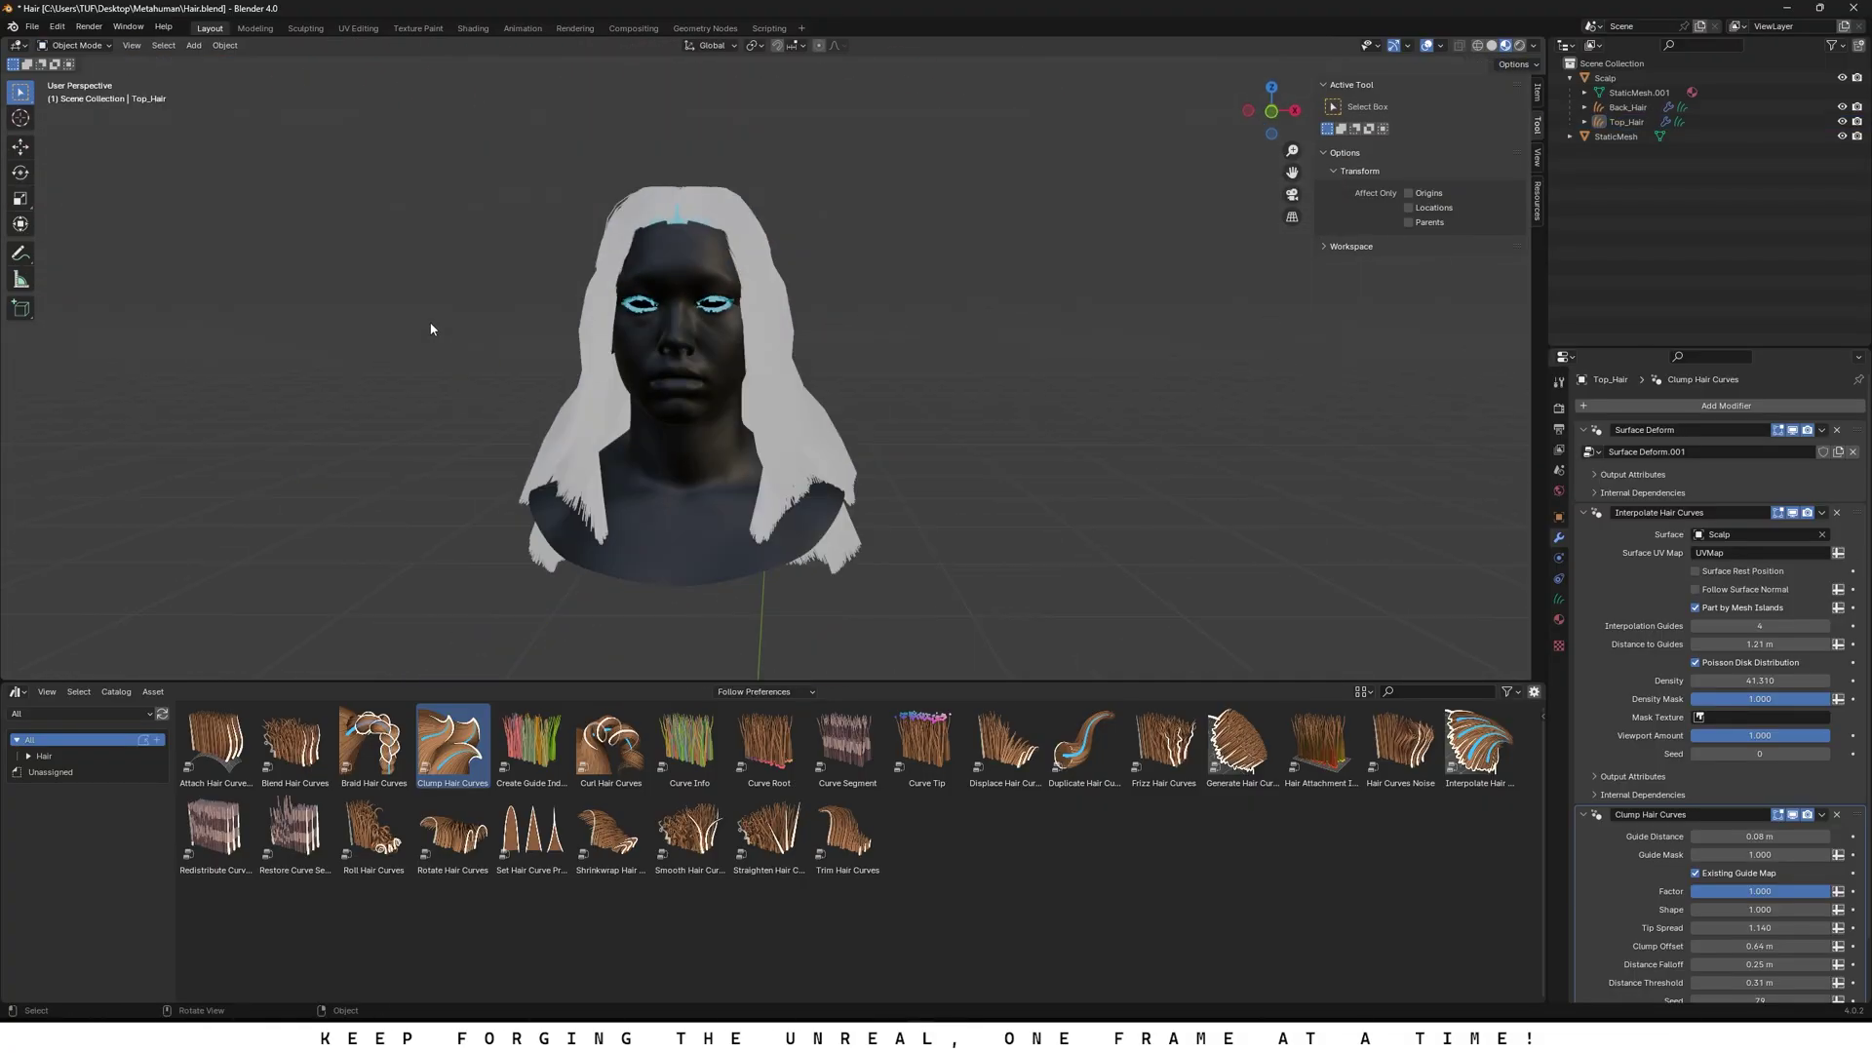
left_click(1626, 122)
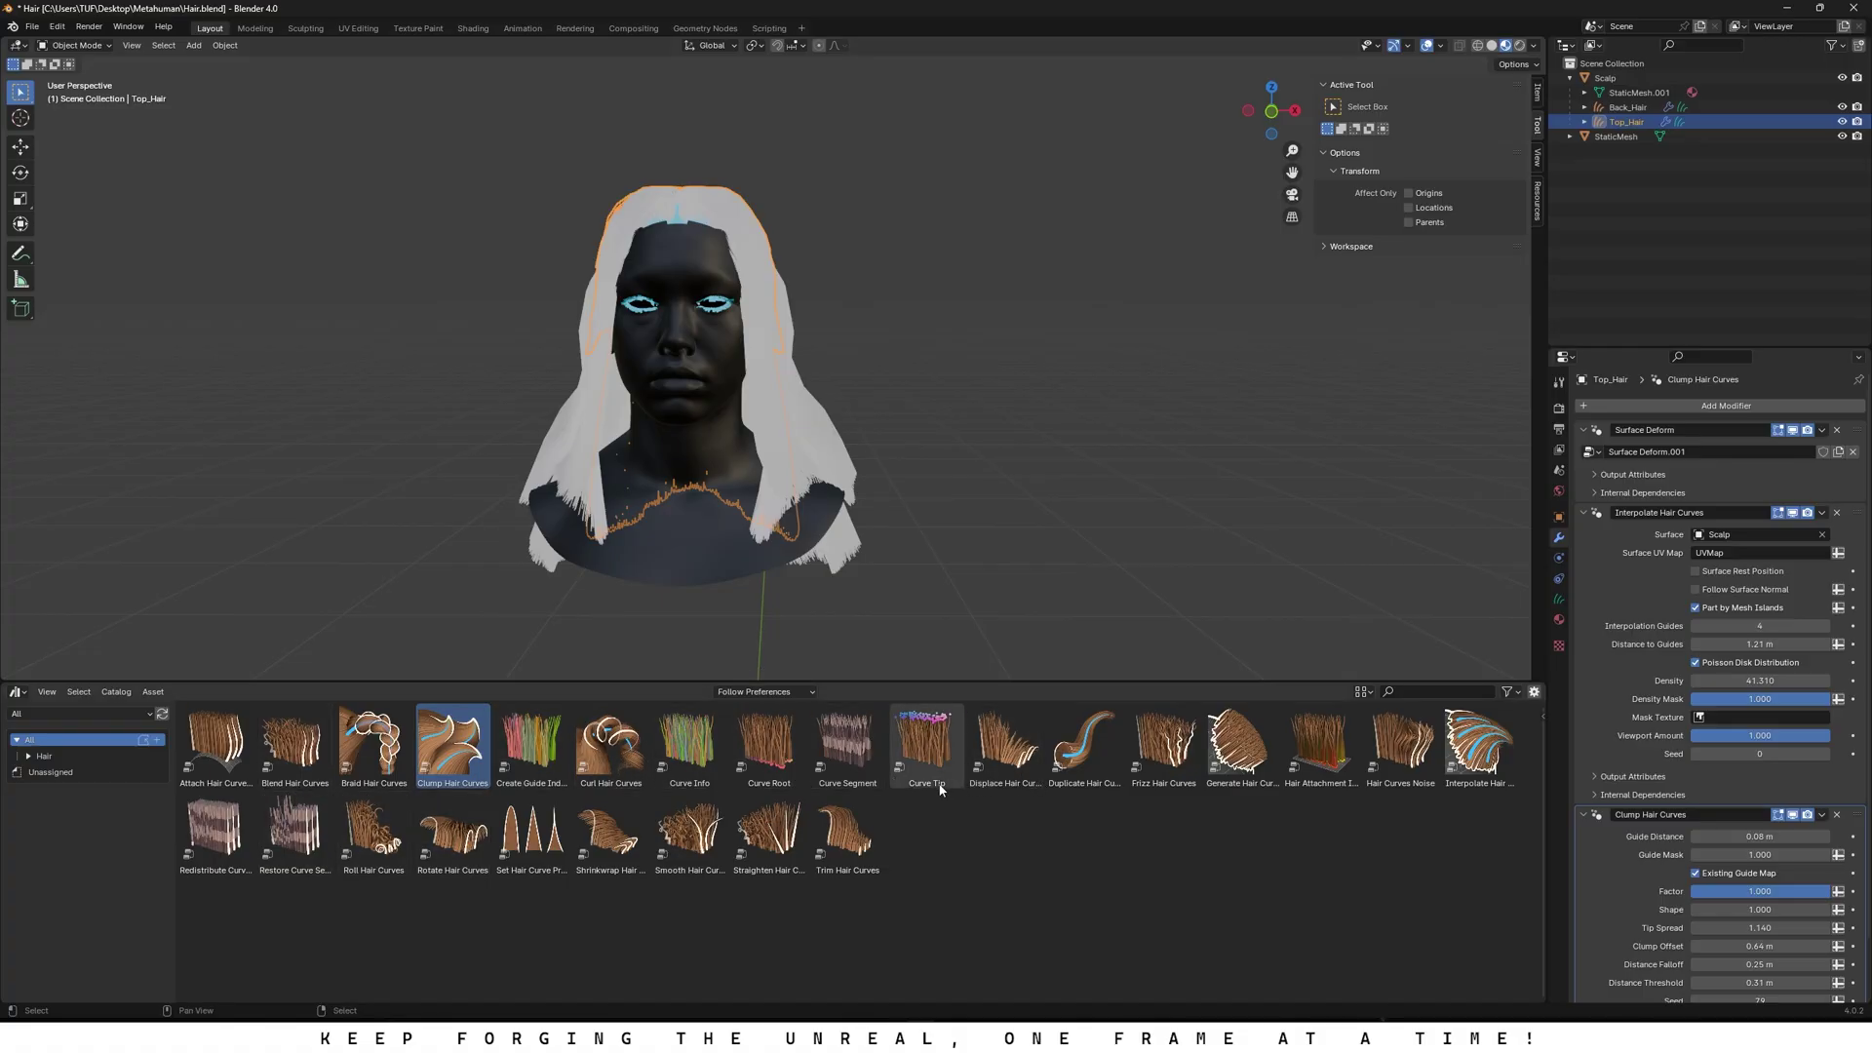
left_click(1162, 778)
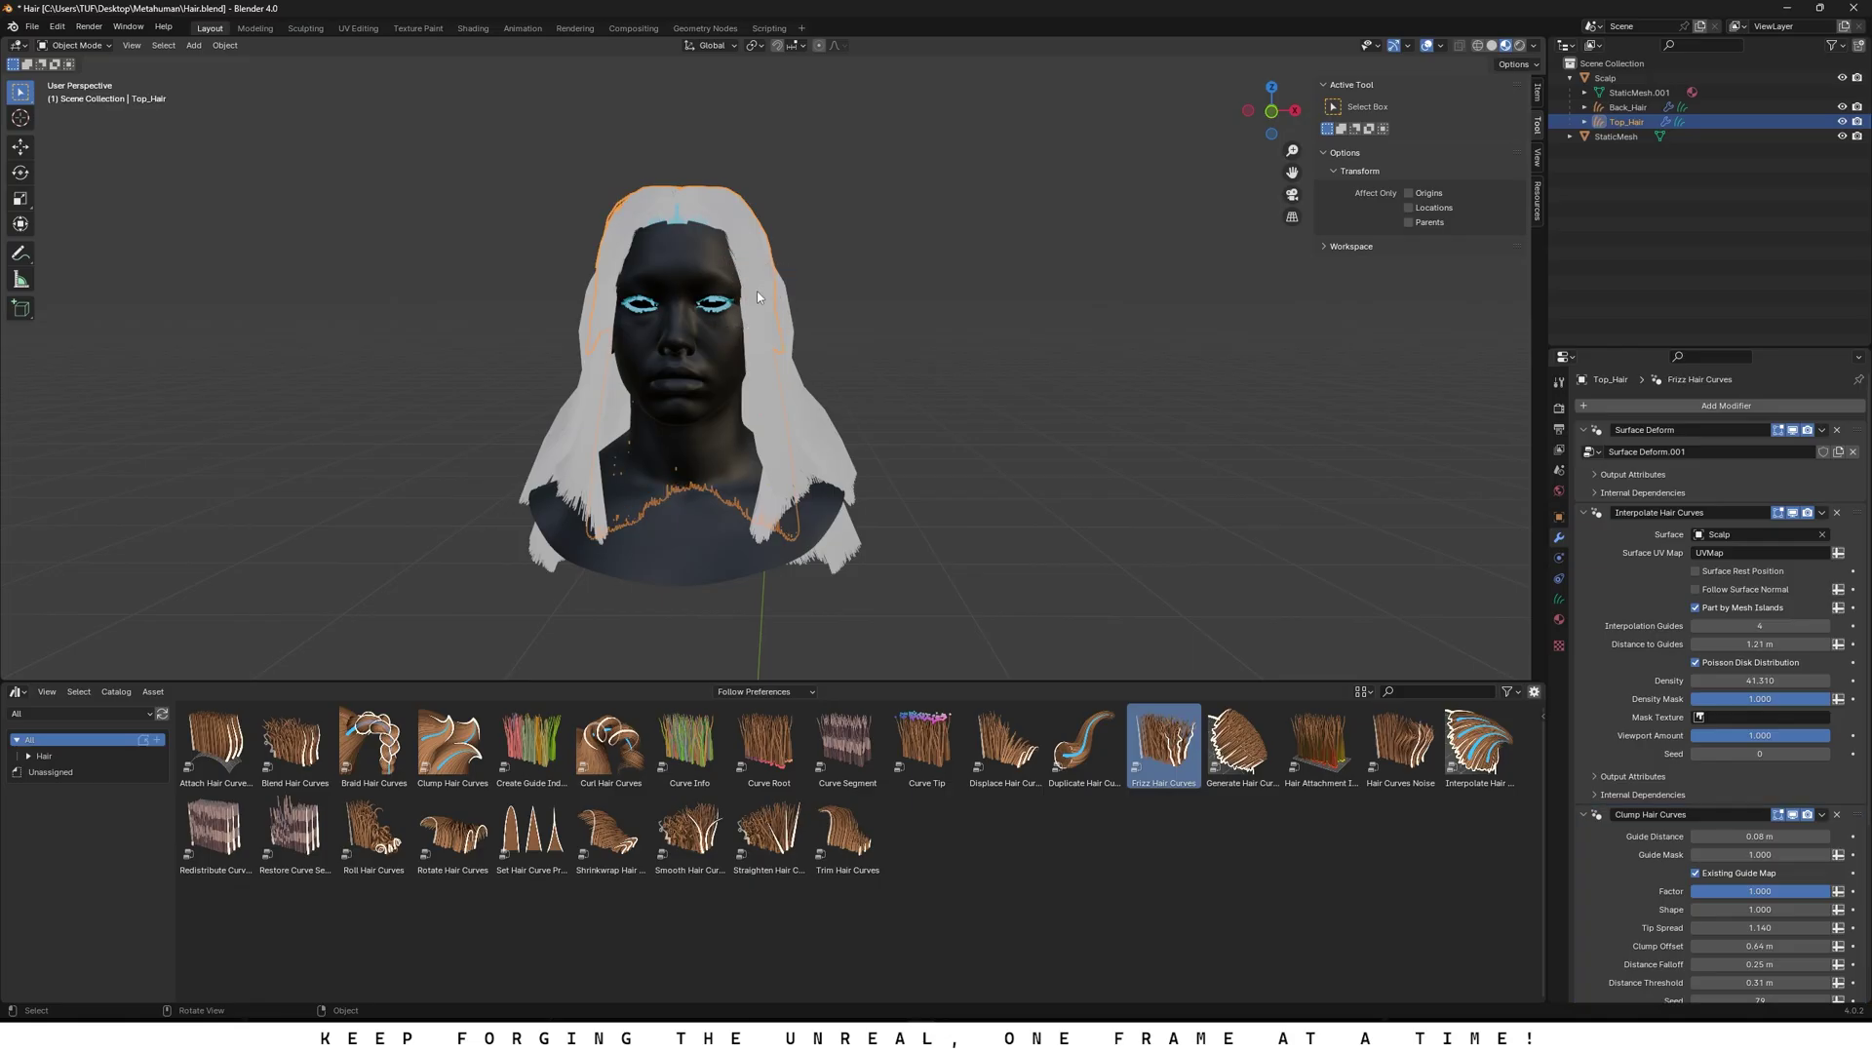
Step: Set the Top_Hair frizz distance to 0.32 m, shape to 0.740 and seed to 65
scroll(1675, 829, "down", 6)
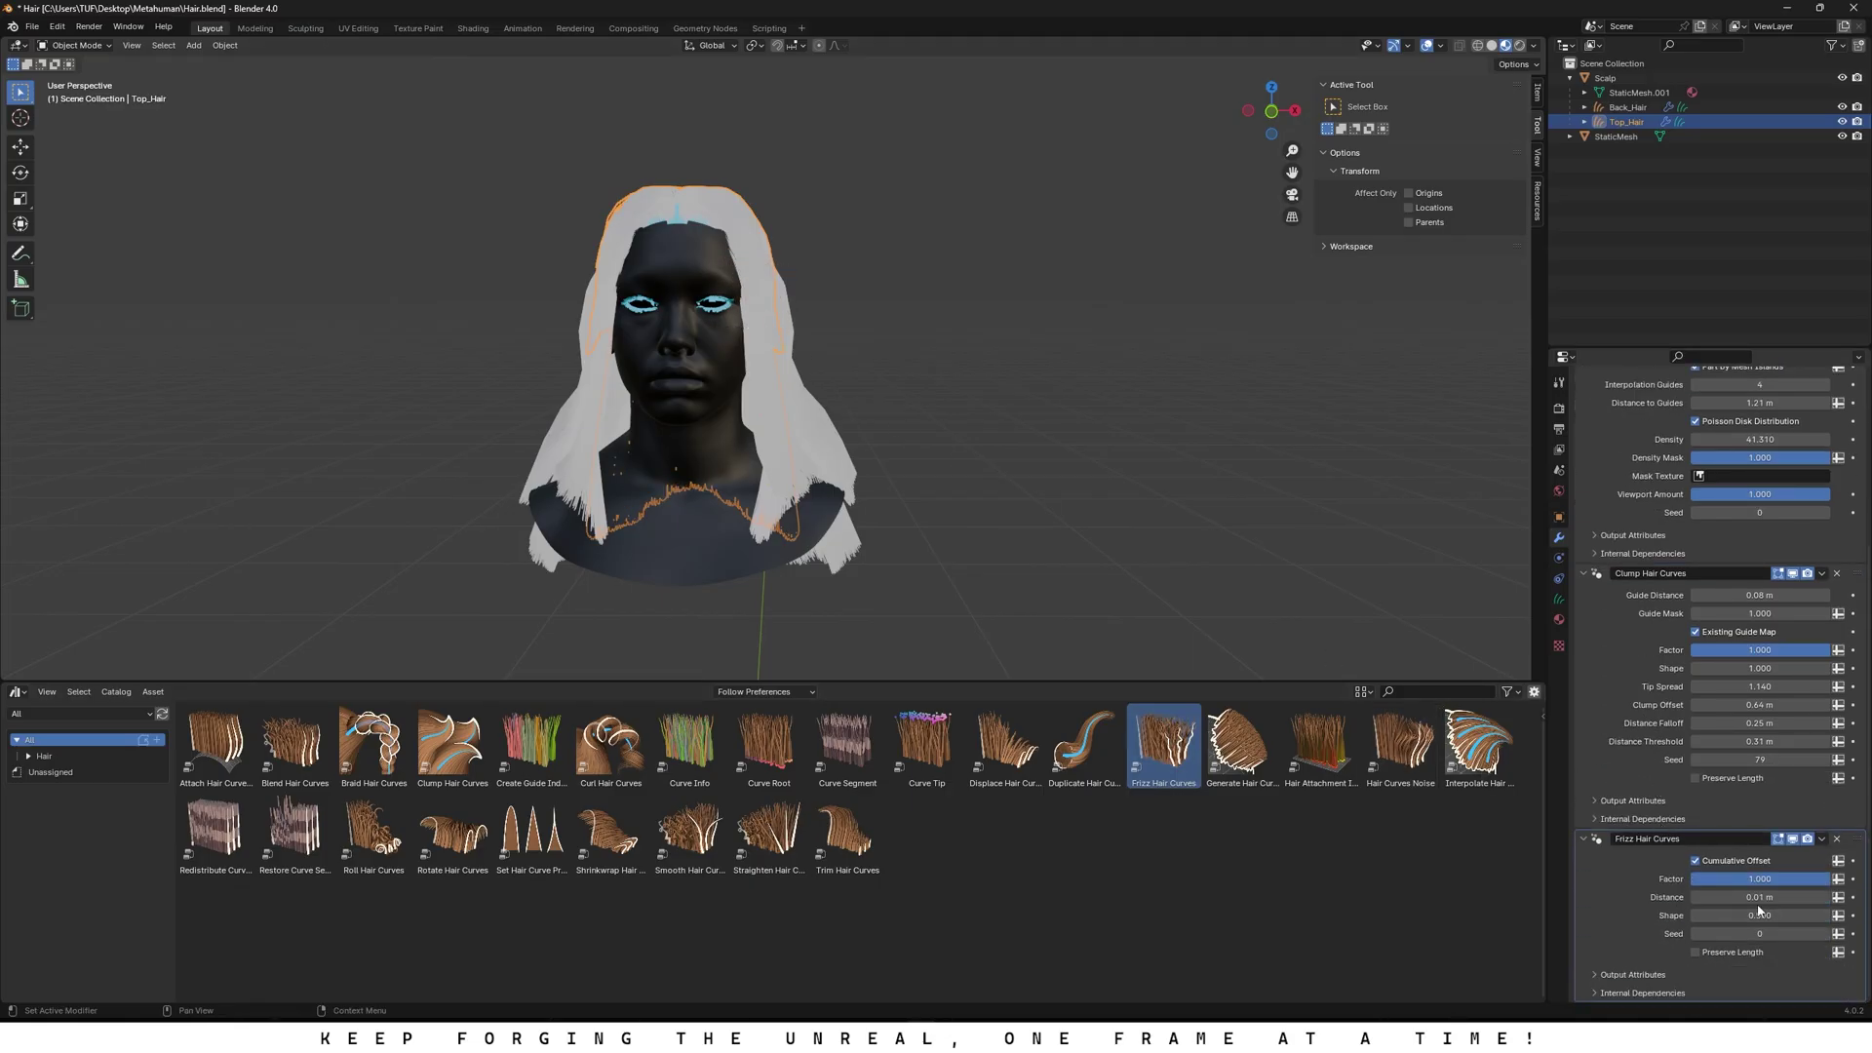
left_click_drag(1759, 896, 1809, 897)
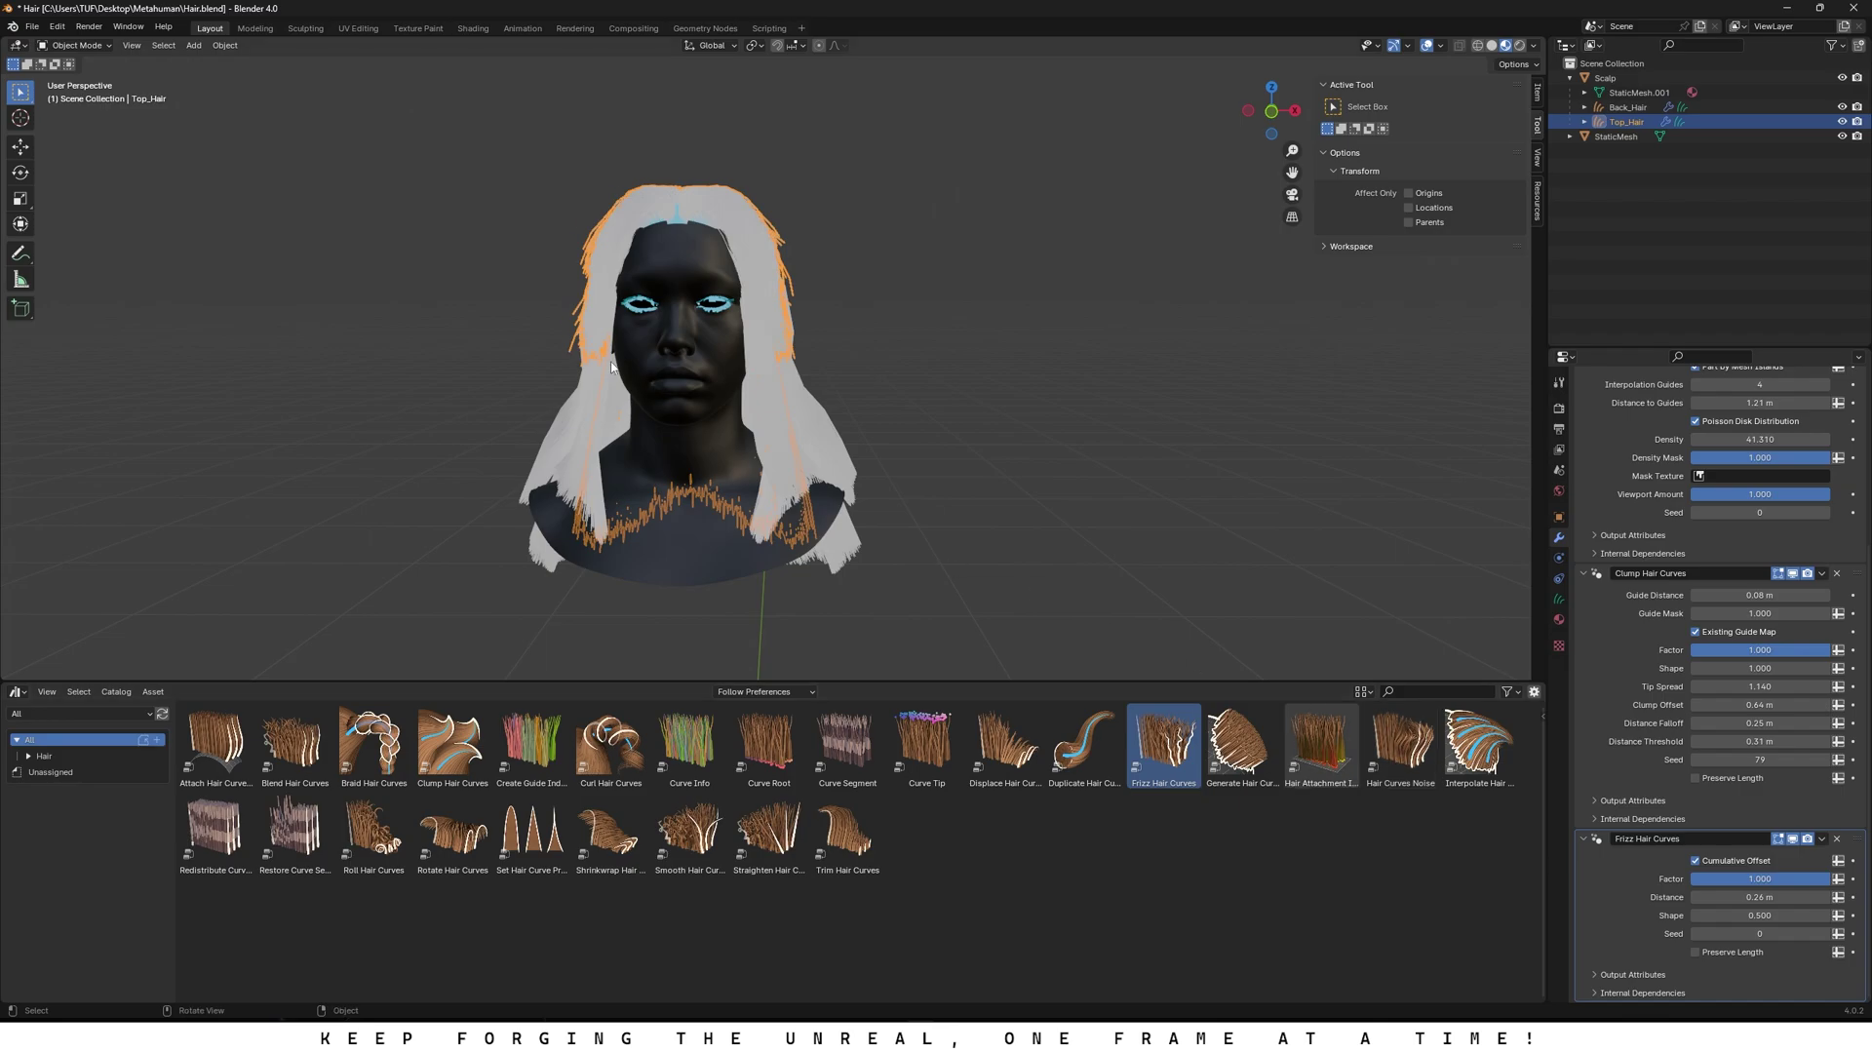
middle_click_drag(994, 375, 774, 370)
scroll(776, 371, "up", 4)
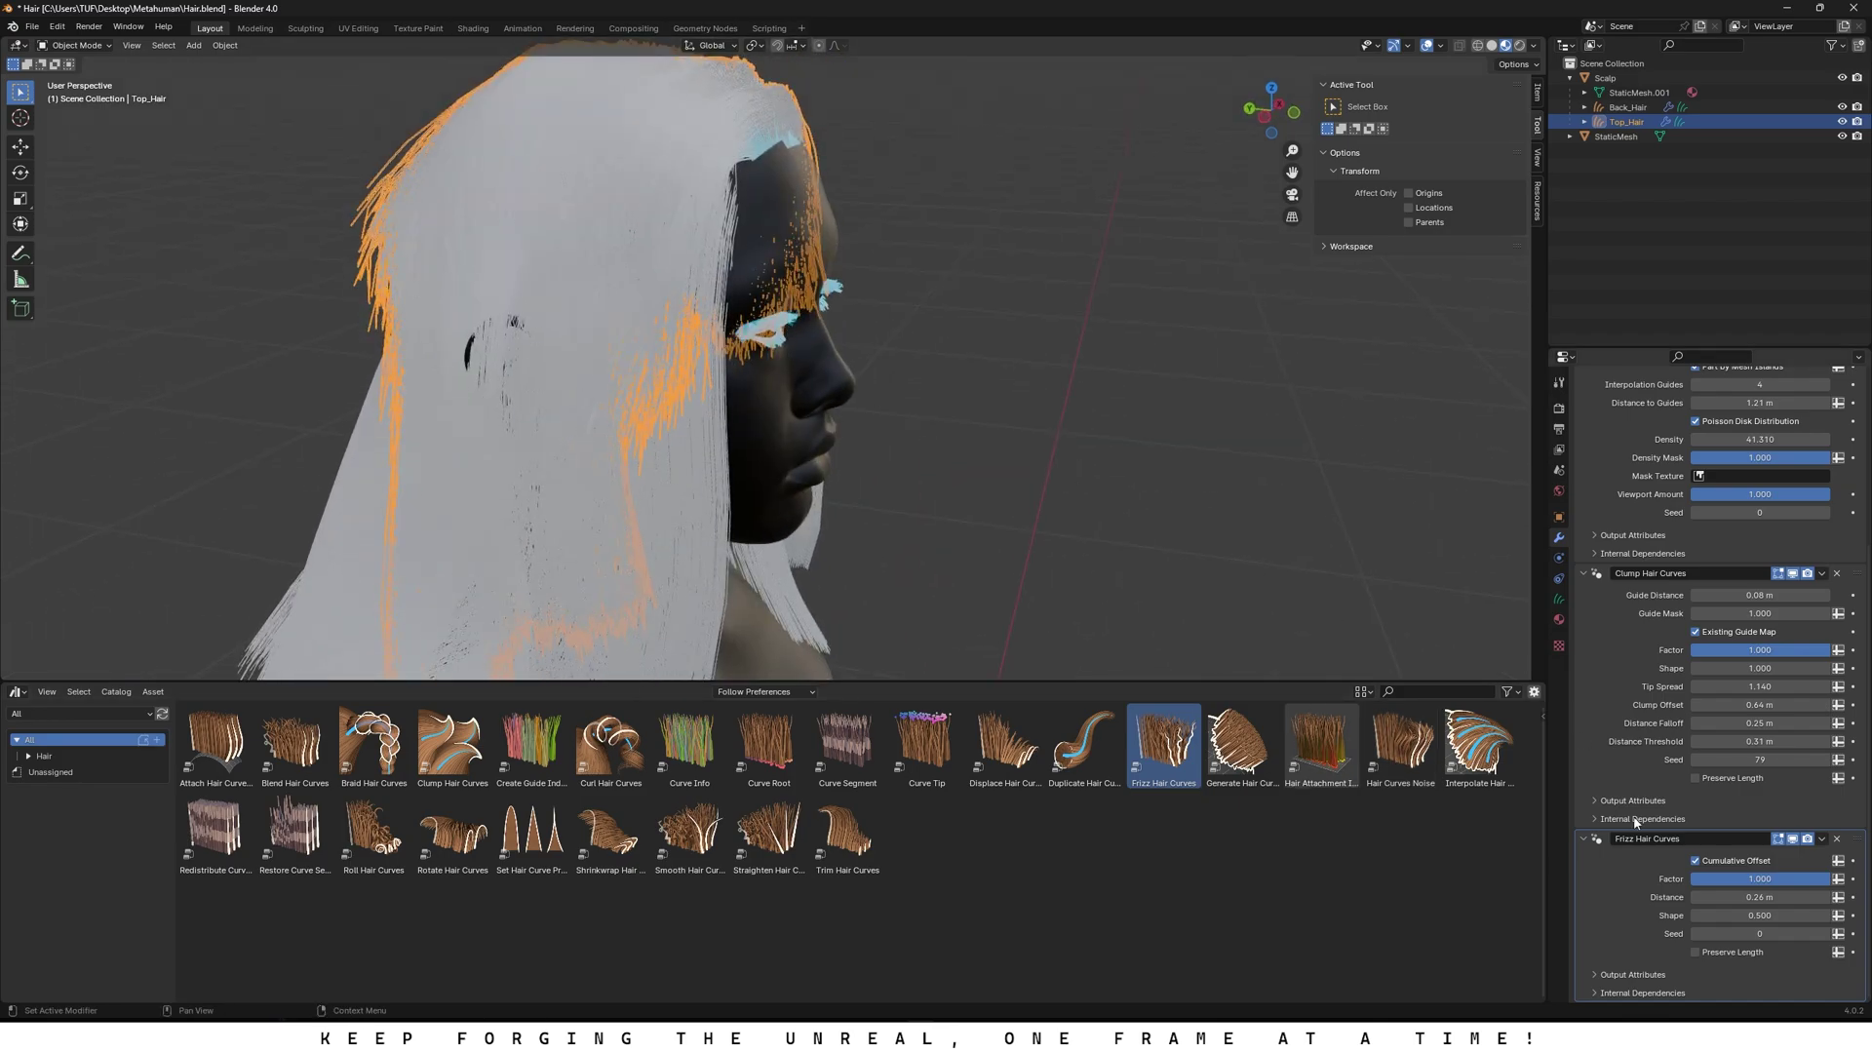
left_click_drag(1760, 897, 1794, 934)
middle_click_drag(604, 458, 916, 421)
Step: Copy the Frizz Hair Curves modifier from Top_Hair to Back_Hair and clear the object selection
left_click(1626, 107, "shift")
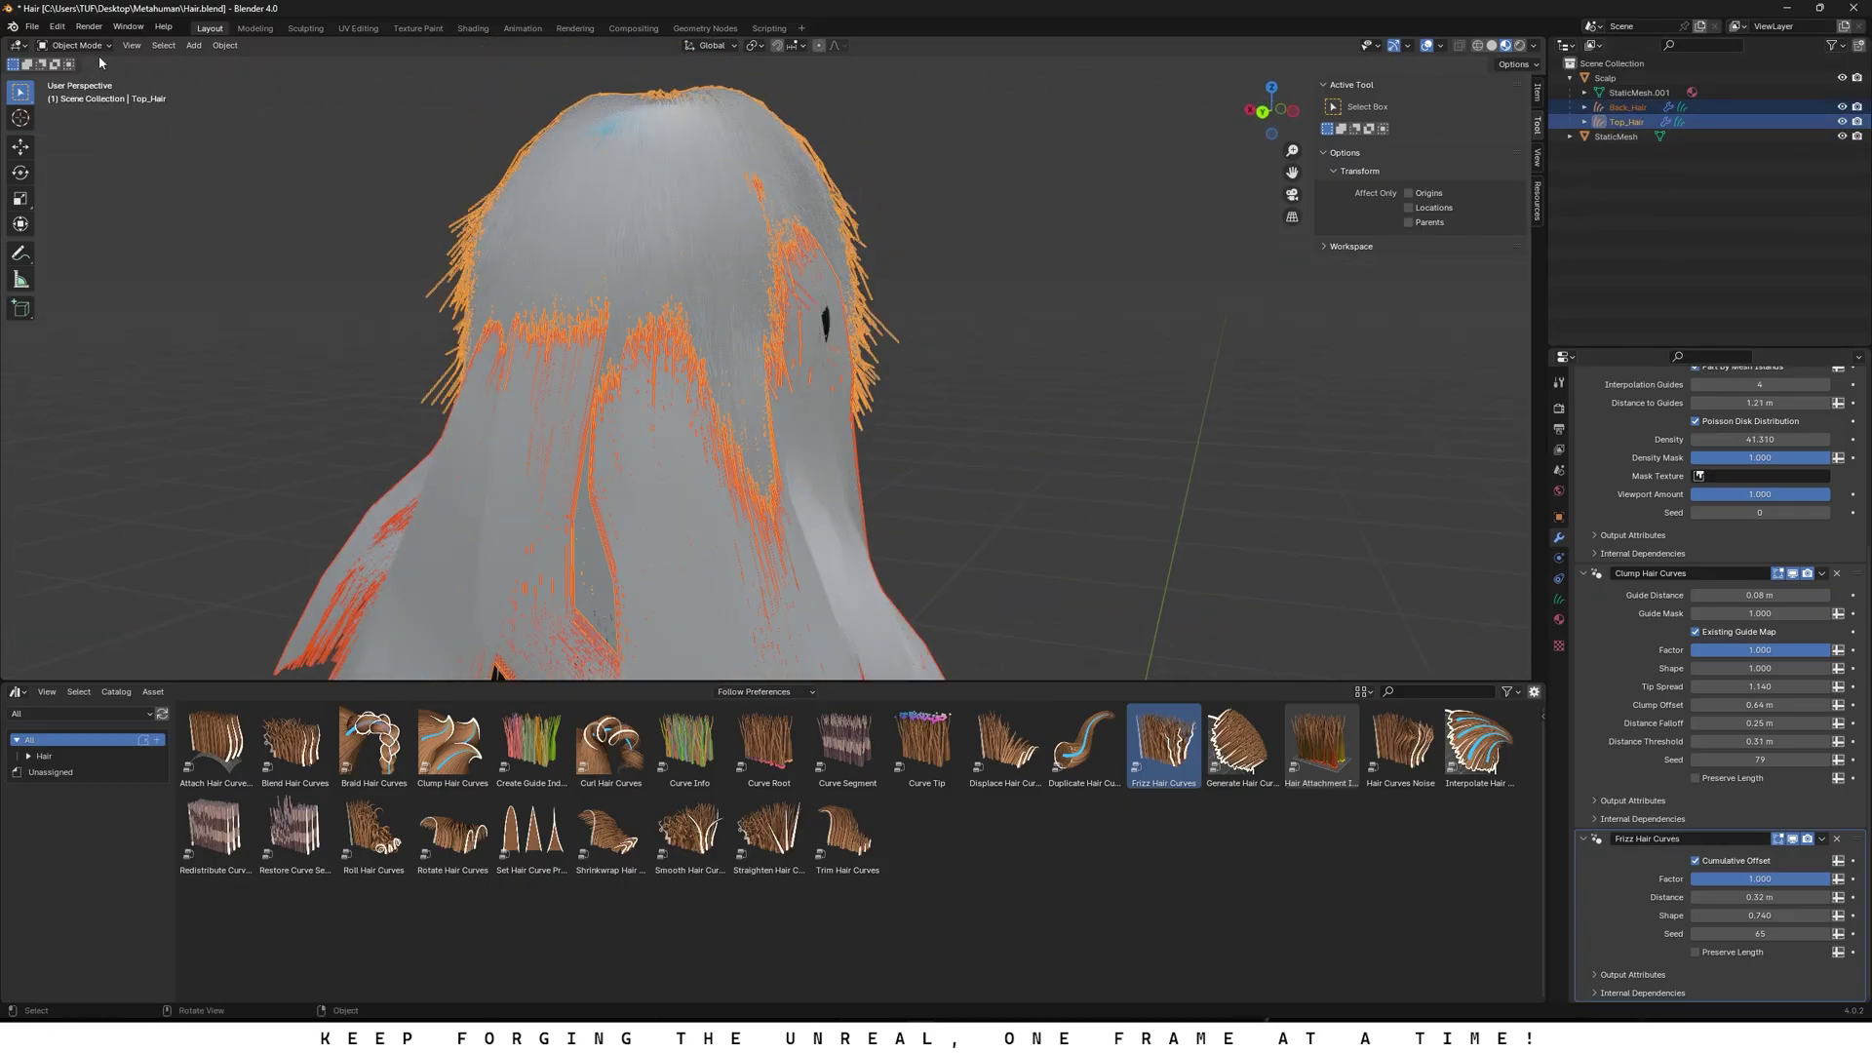
left_click(1822, 838)
left_click(1768, 886)
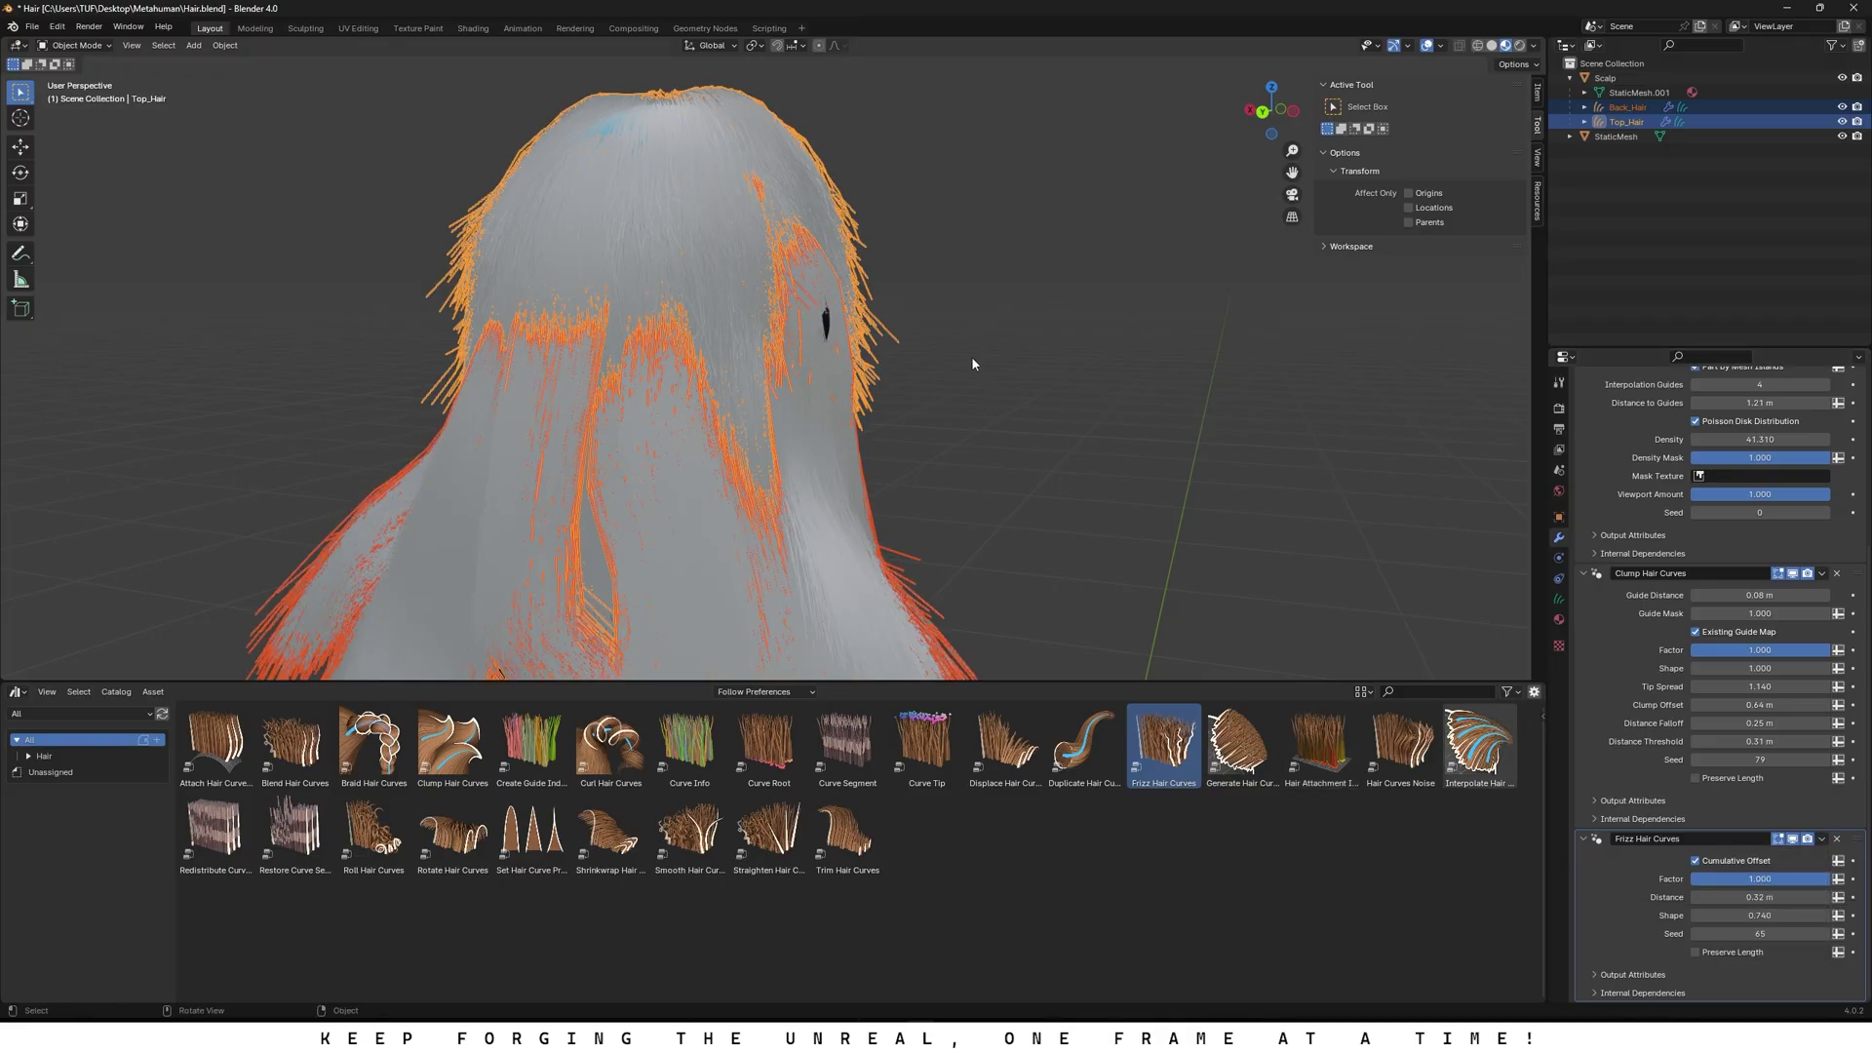
left_click(973, 357)
Step: Examine the frizzed hair from the side, above and front, and select Top_Hair
middle_click_drag(1004, 400, 1221, 536)
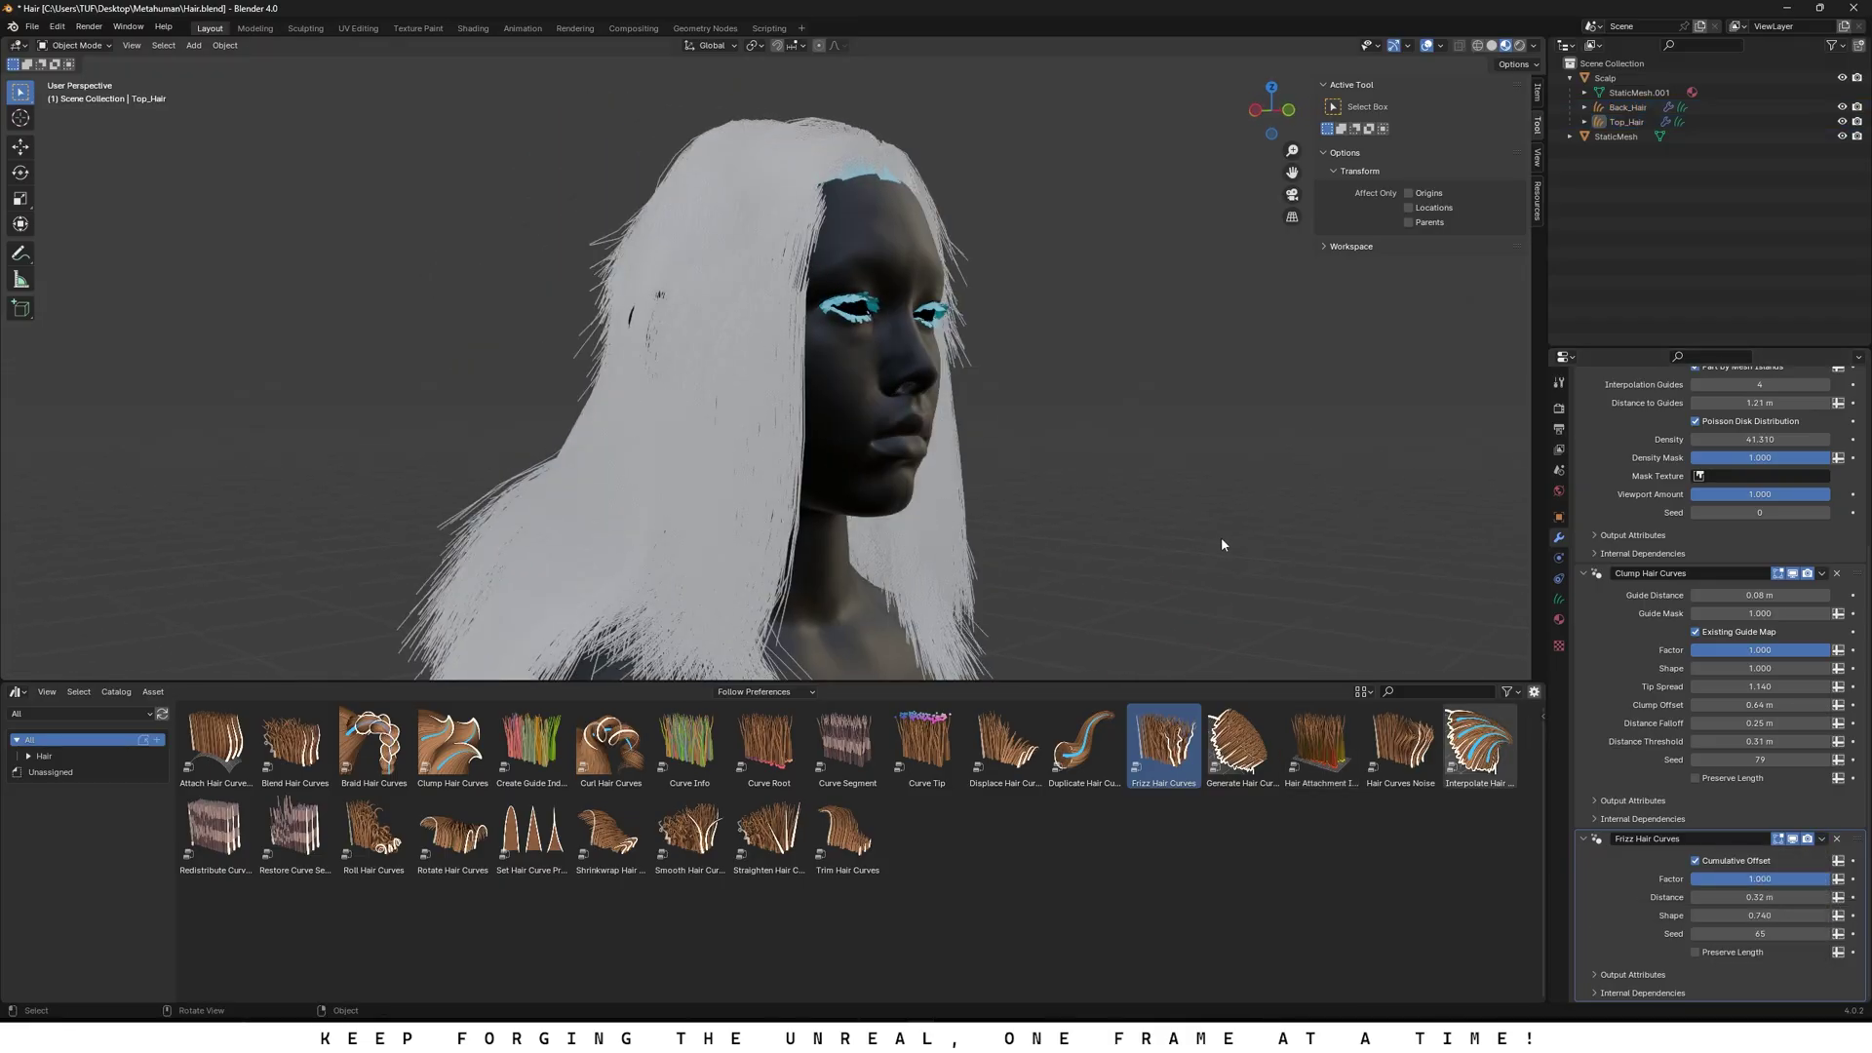
scroll(1755, 410, "up", 3)
scroll(1730, 511, "up", 4)
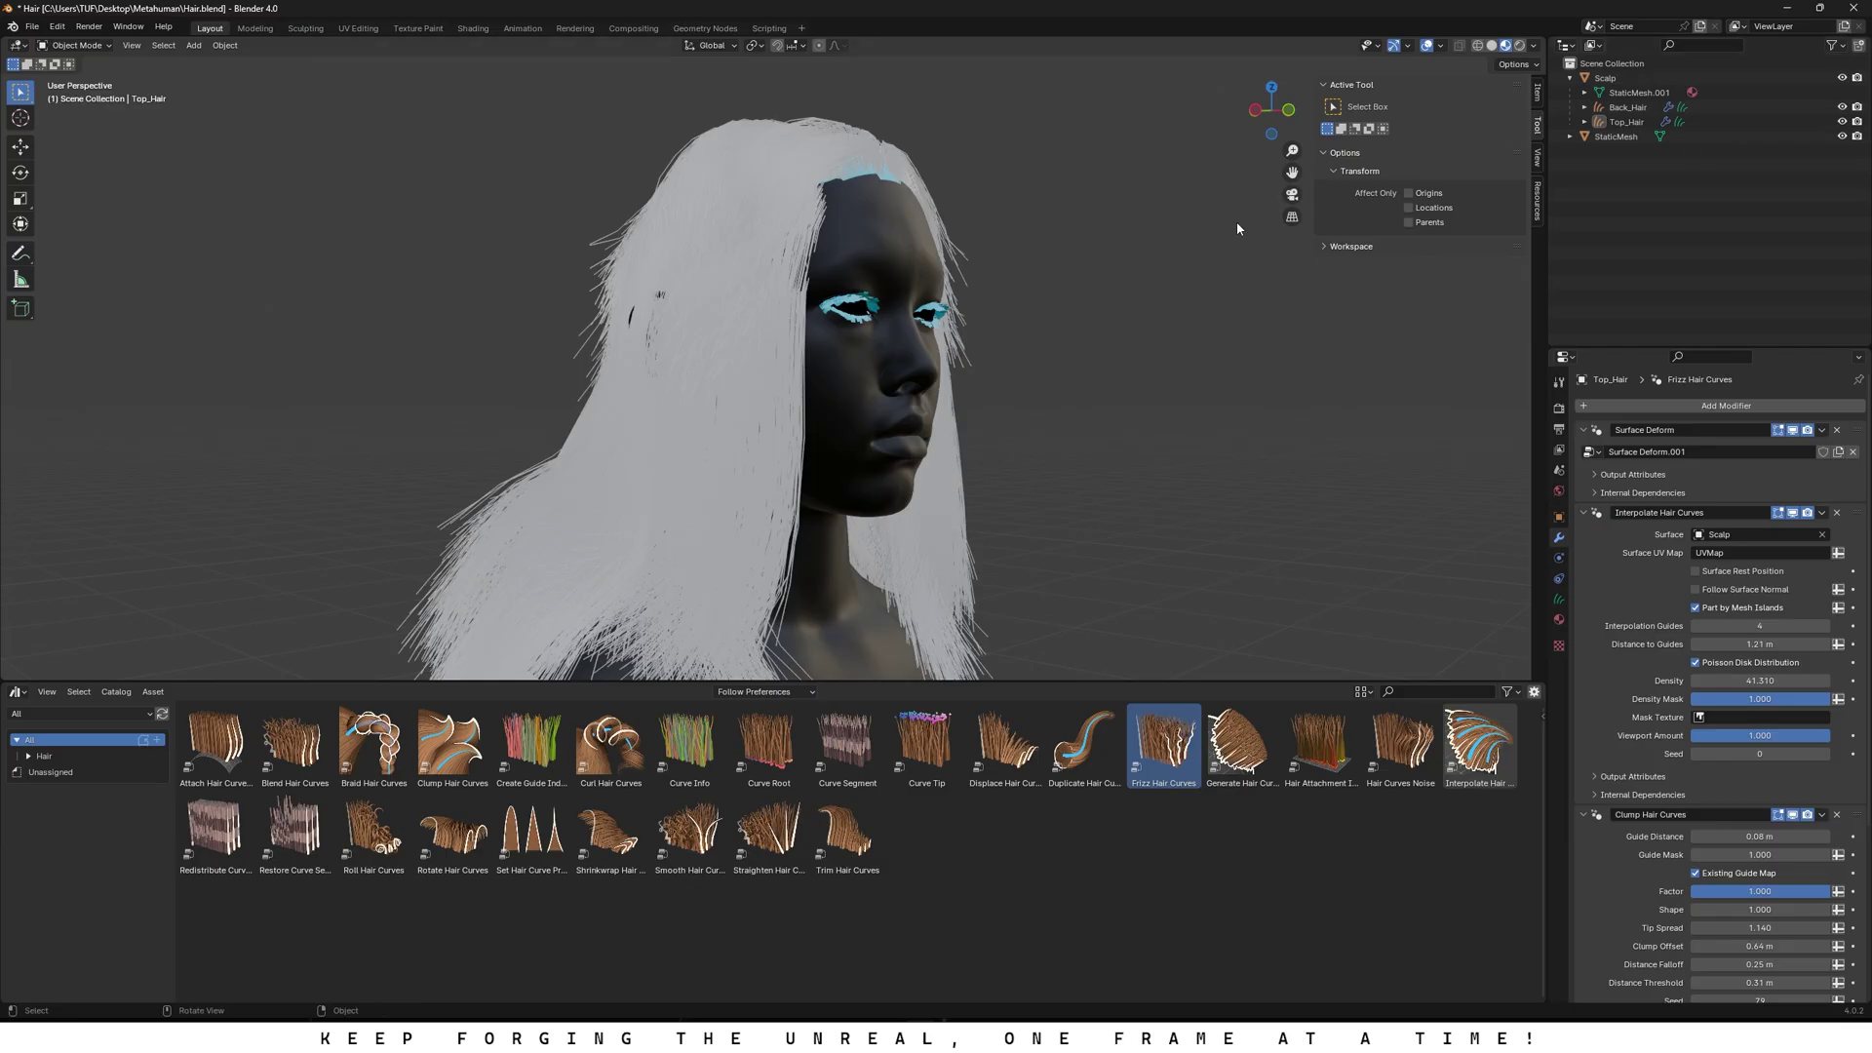
middle_click_drag(1073, 307, 847, 381)
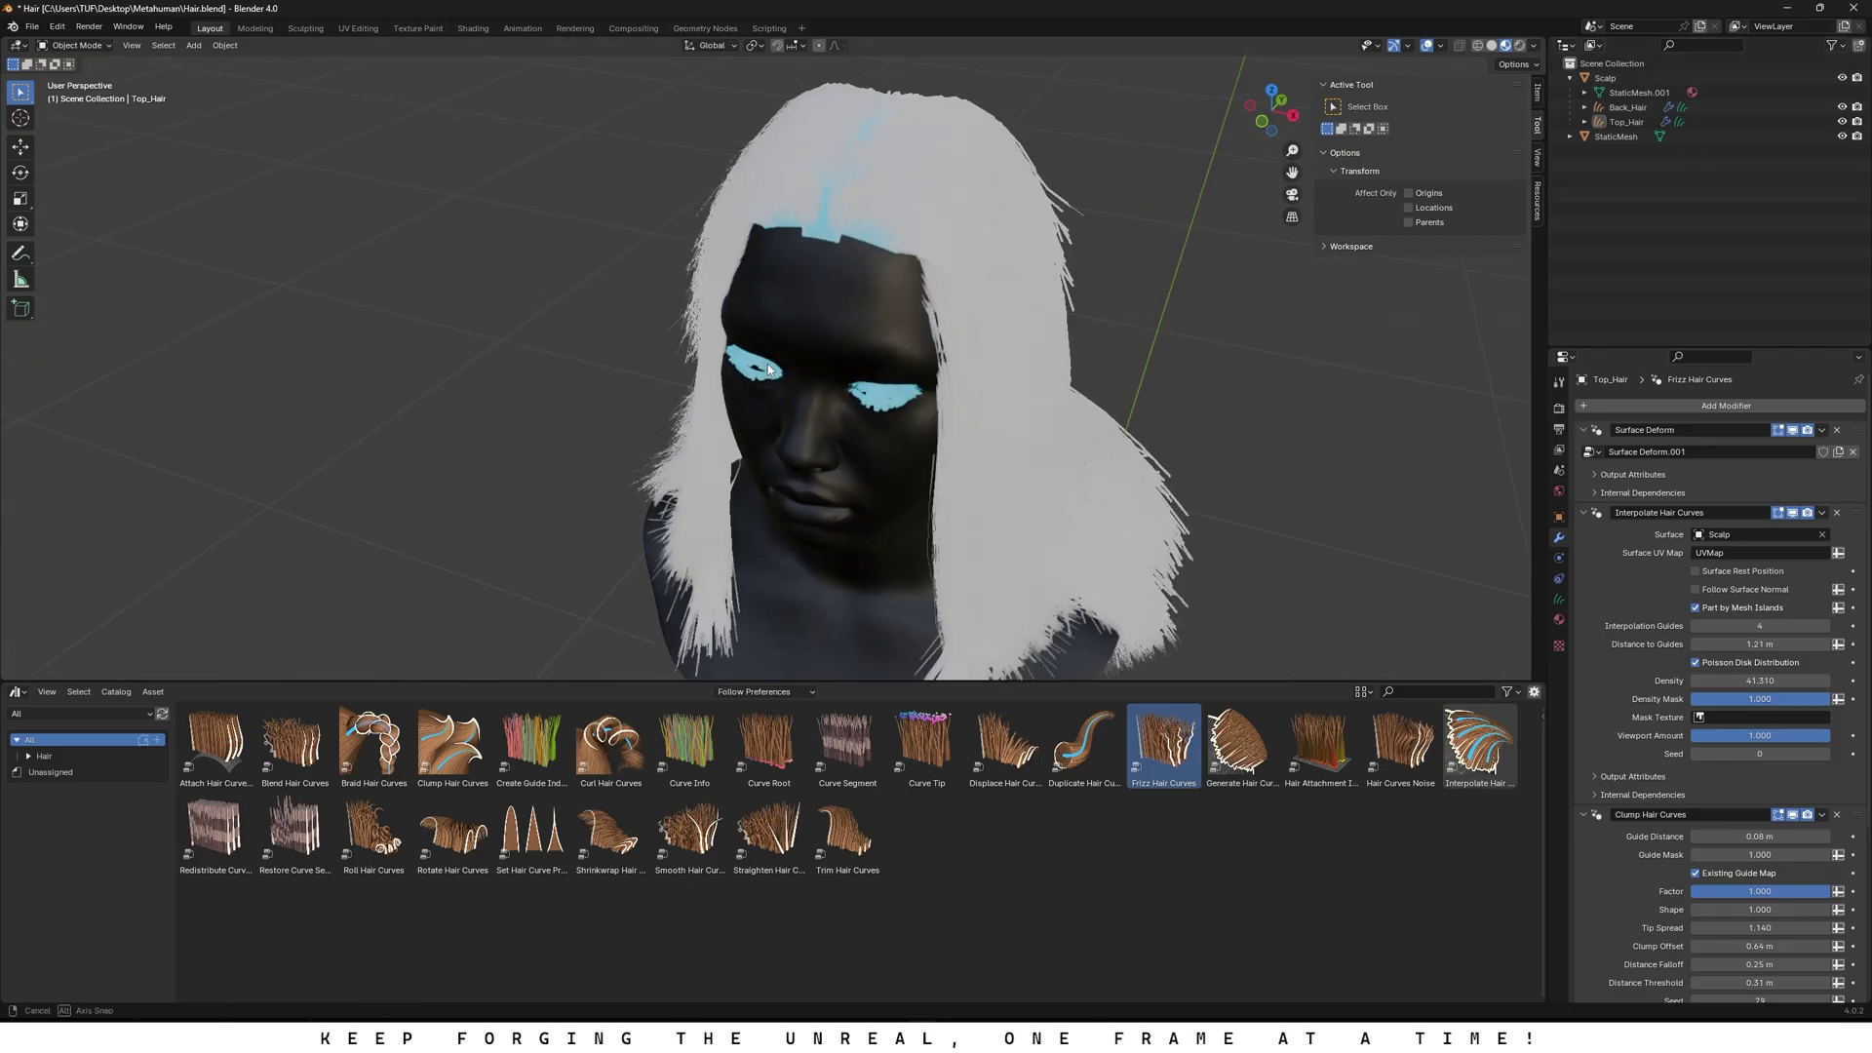
middle_click_drag(768, 370, 655, 289)
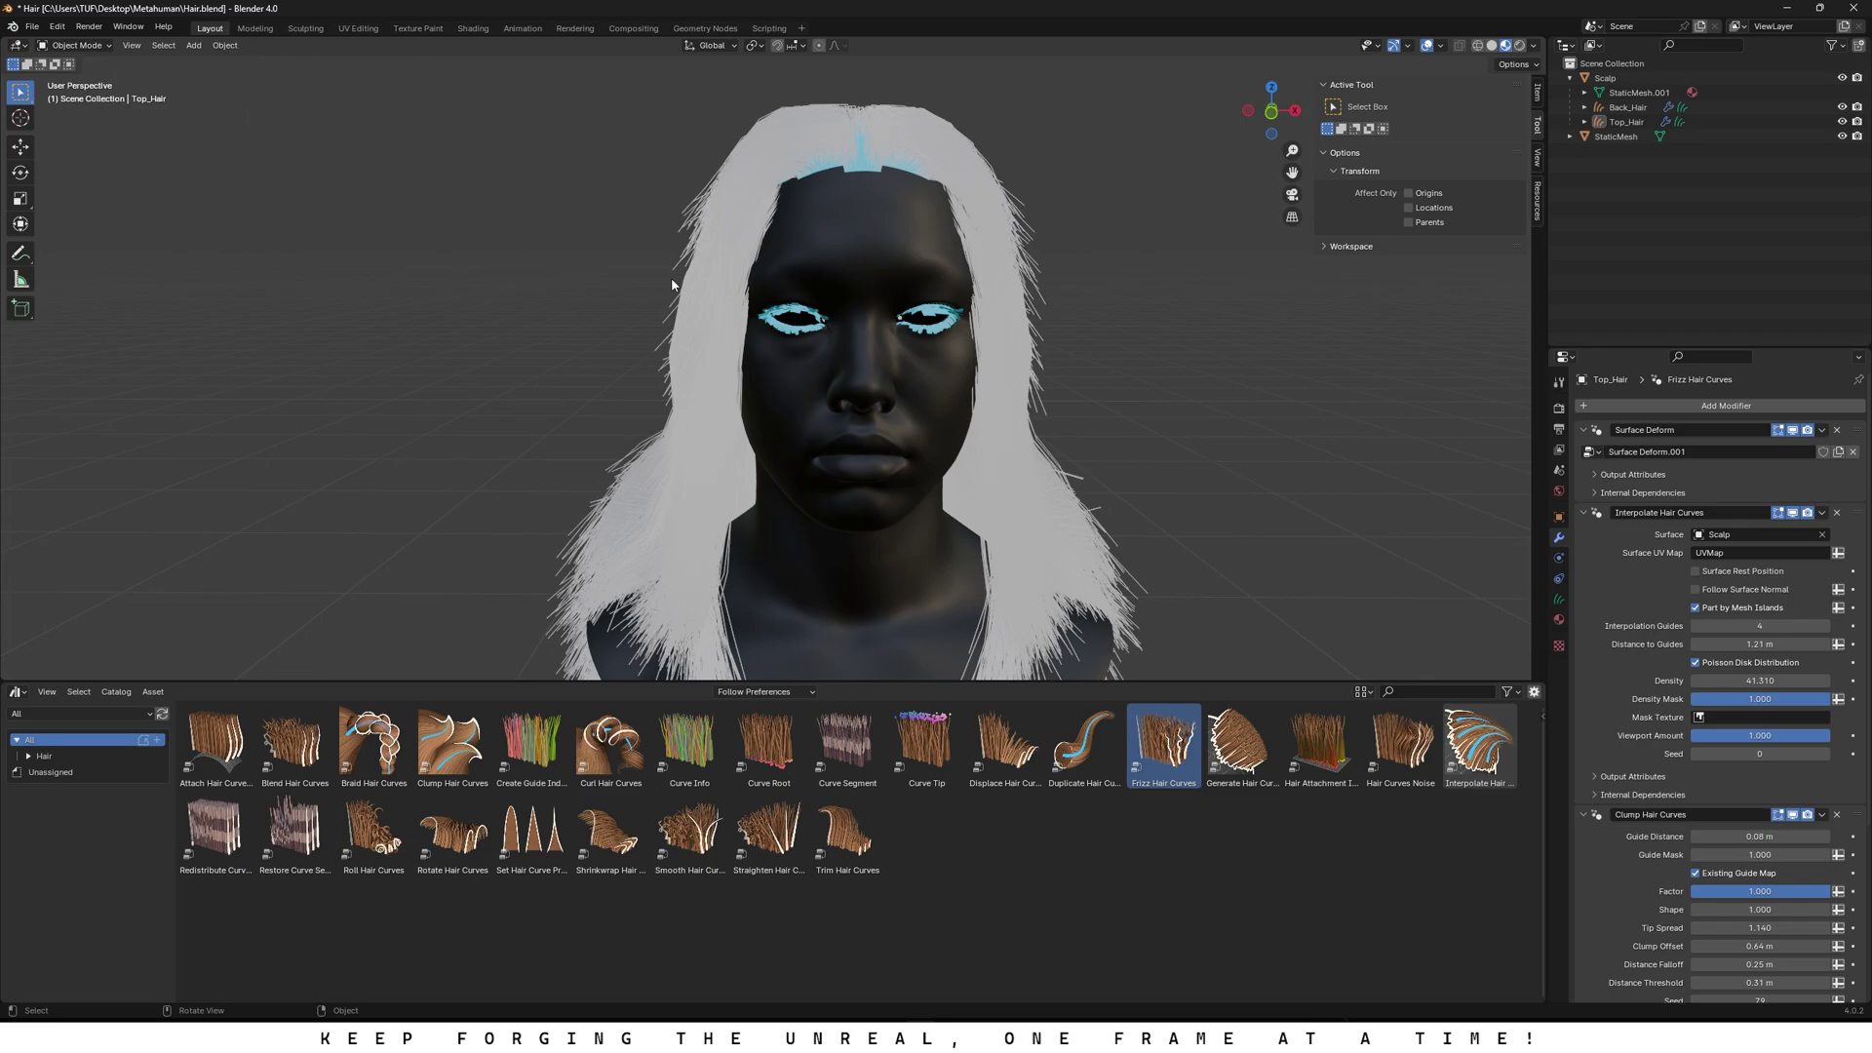
left_click(1626, 122)
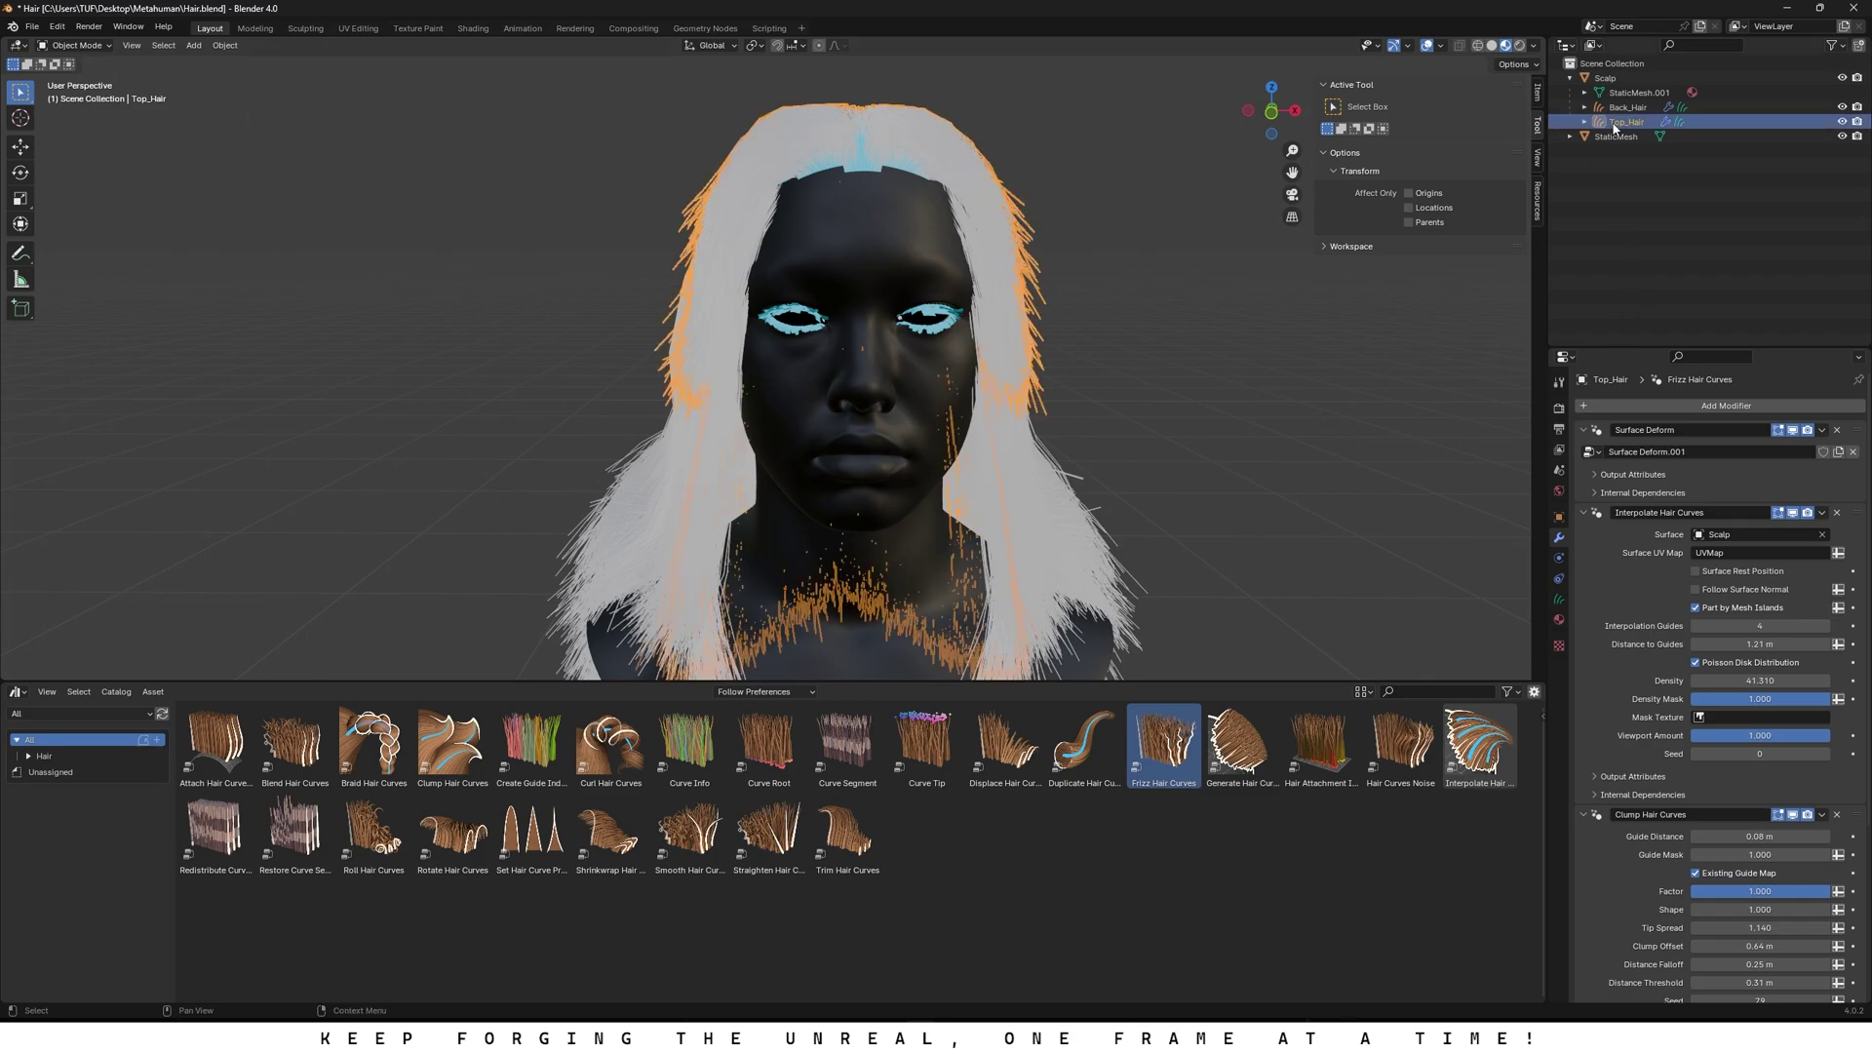
Step: Apply the Surface Deform, Interpolate, Clump and Frizz Hair Curves modifiers on Top_Hair
left_click(1820, 428)
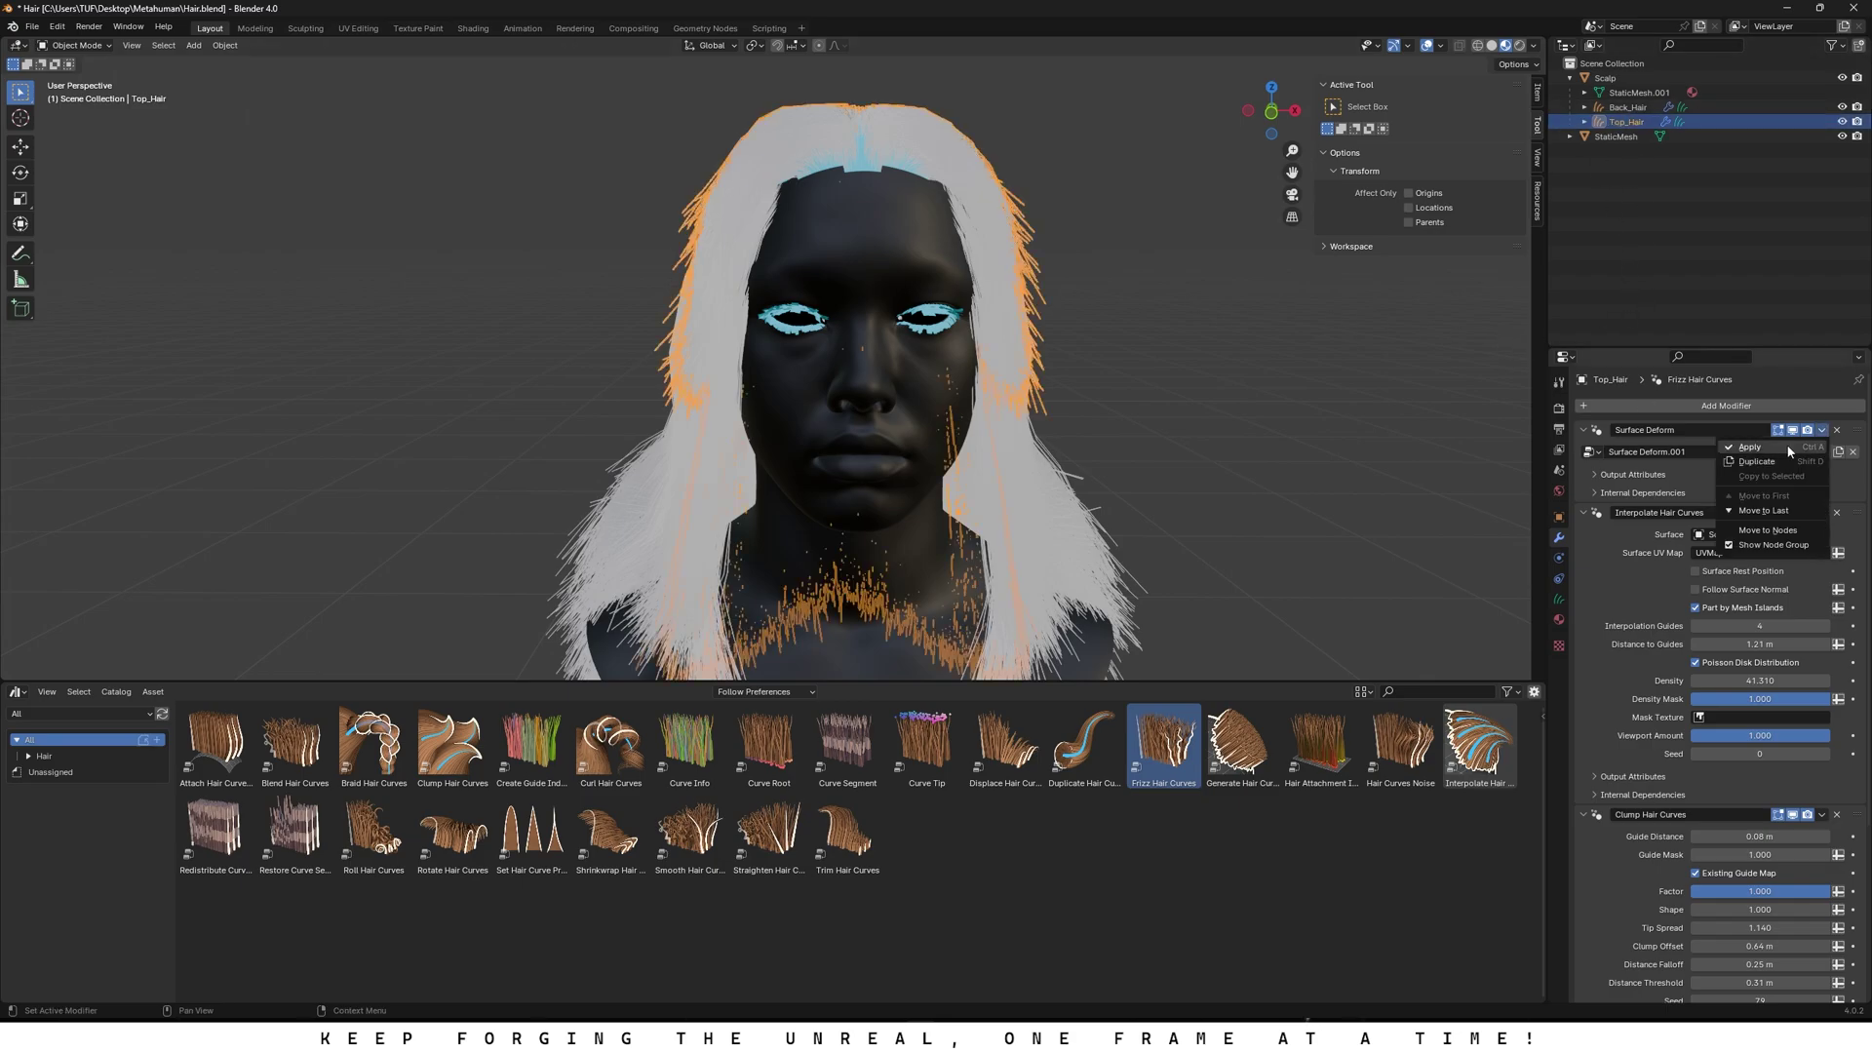
left_click(1821, 444)
left_click(1821, 429)
left_click(1821, 444)
left_click(1821, 429)
left_click(1821, 444)
left_click(1821, 429)
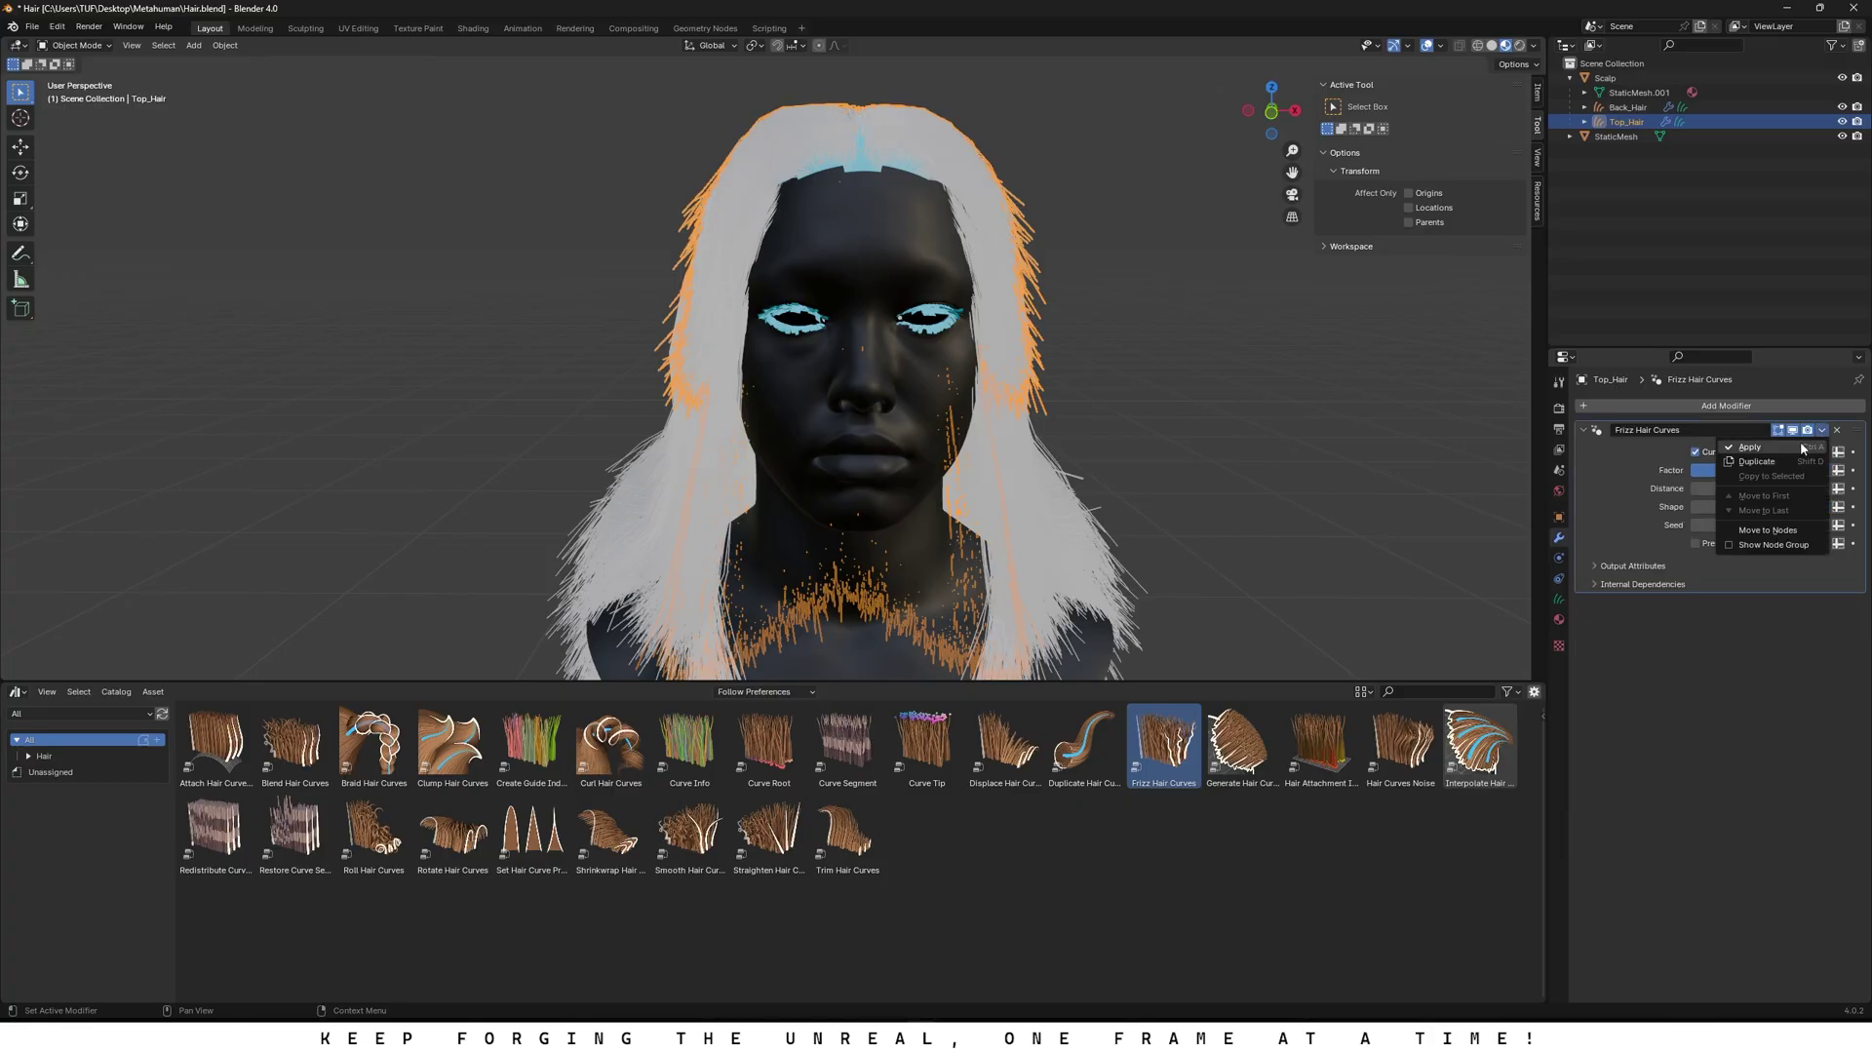
left_click(1821, 443)
Step: Select Back_Hair and apply all of its modifiers, including Clump Hair Curves and Frizz Hair Curves
left_click(1626, 107)
left_click(1821, 429)
left_click(1820, 443)
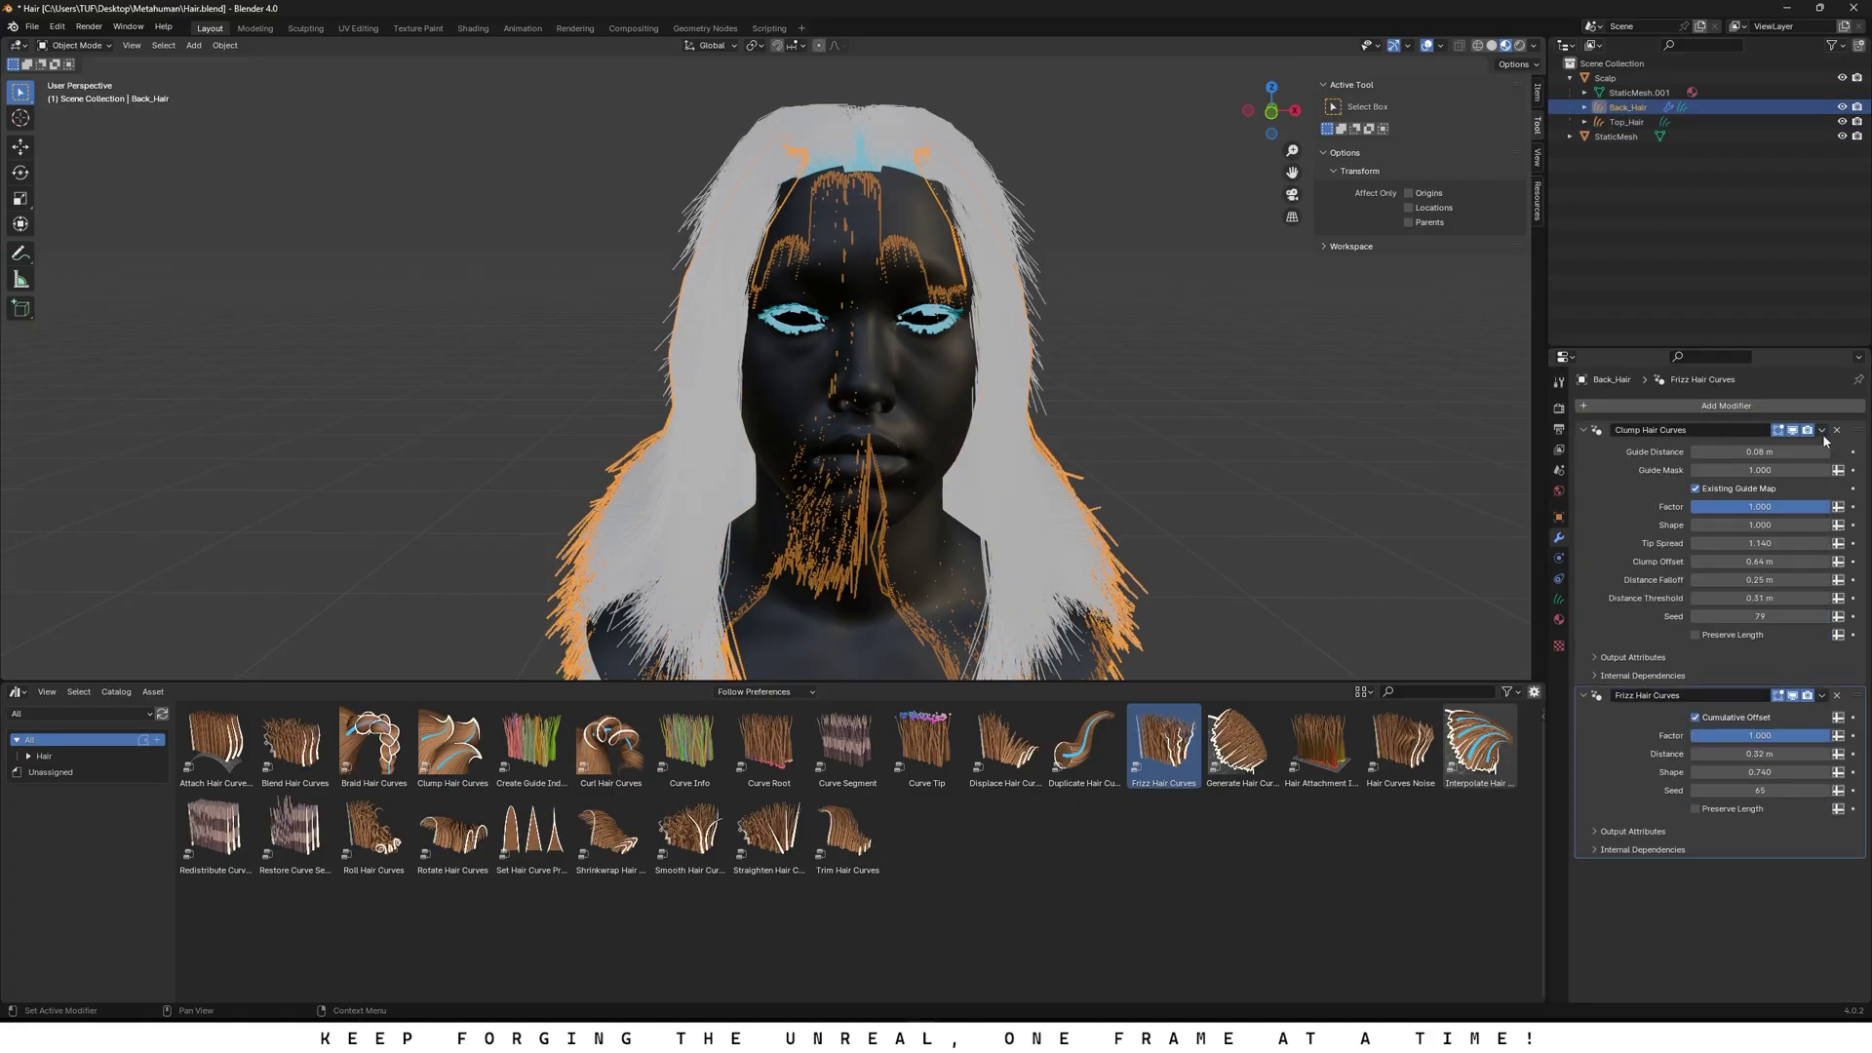
left_click(1821, 429)
left_click(1821, 444)
left_click(1821, 428)
left_click(1821, 443)
Step: Select Top_Hair and Back_Hair together and convert them to particle systems
left_click(1625, 122)
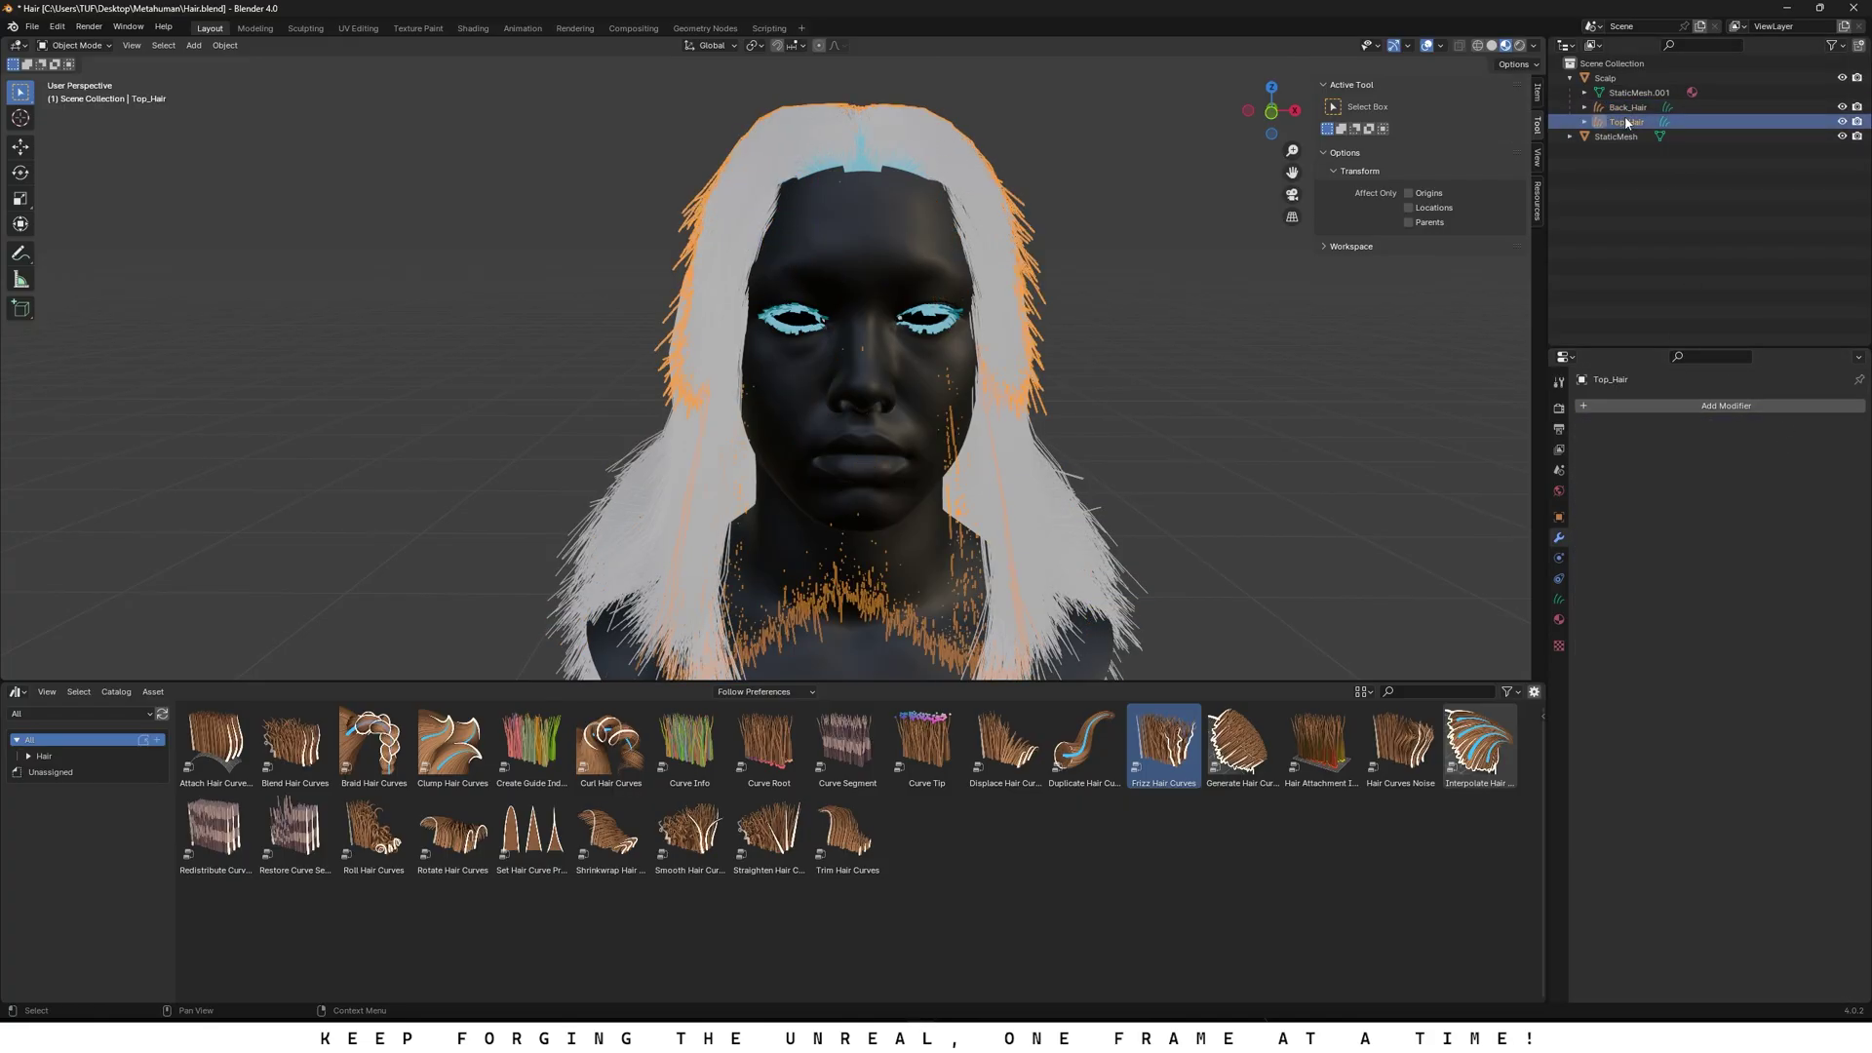
left_click(1625, 109, "shift")
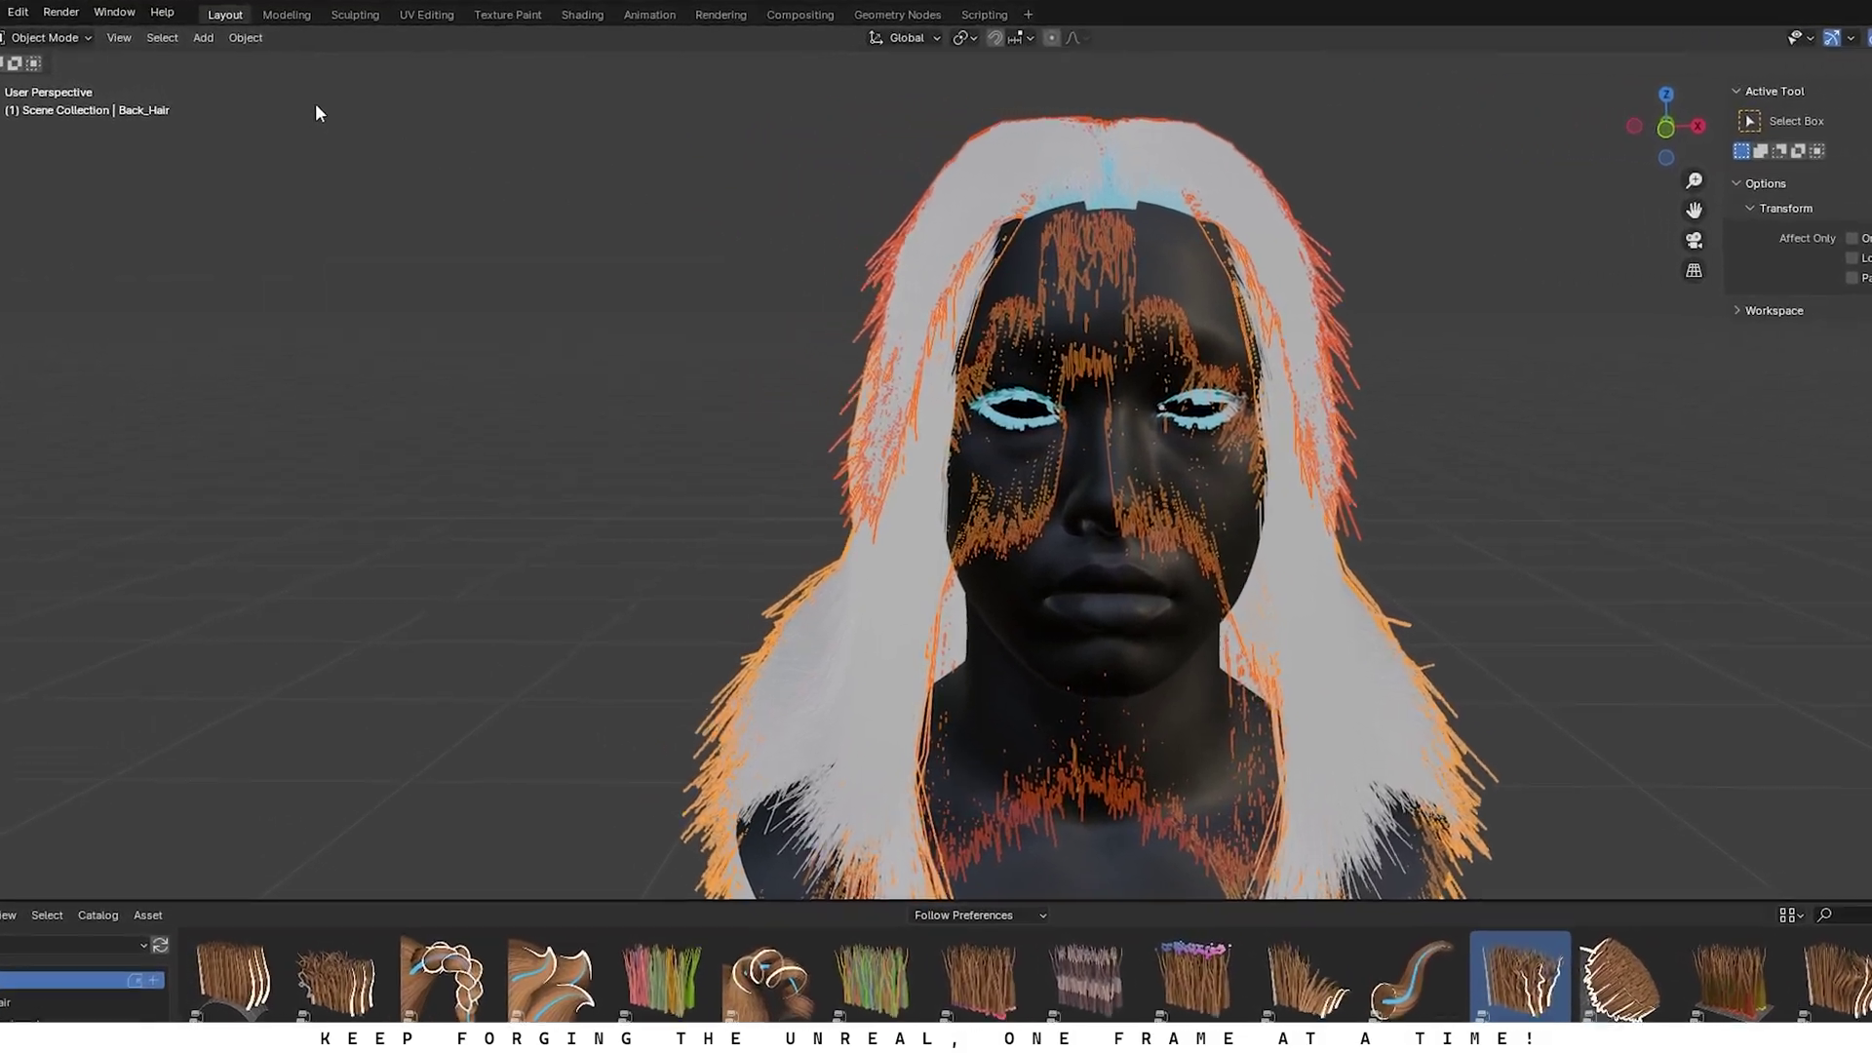
left_click(245, 37)
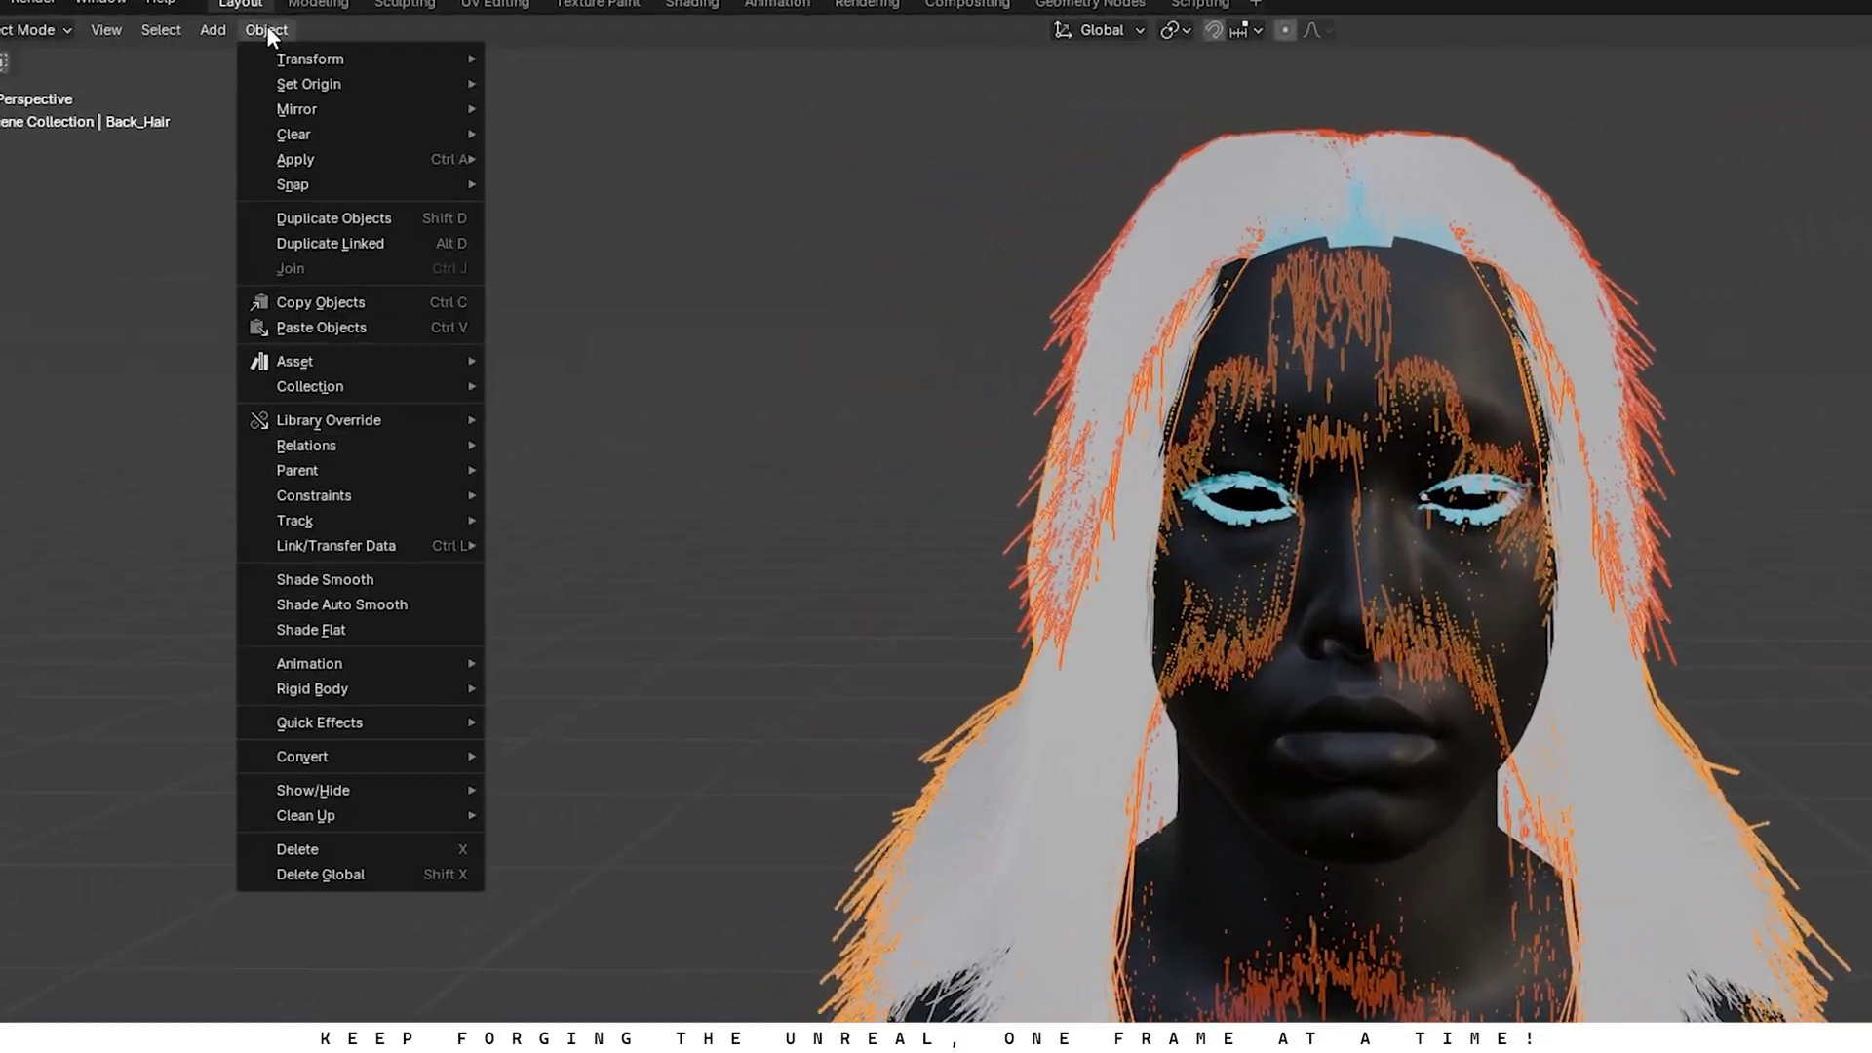
mouse_move(310, 629)
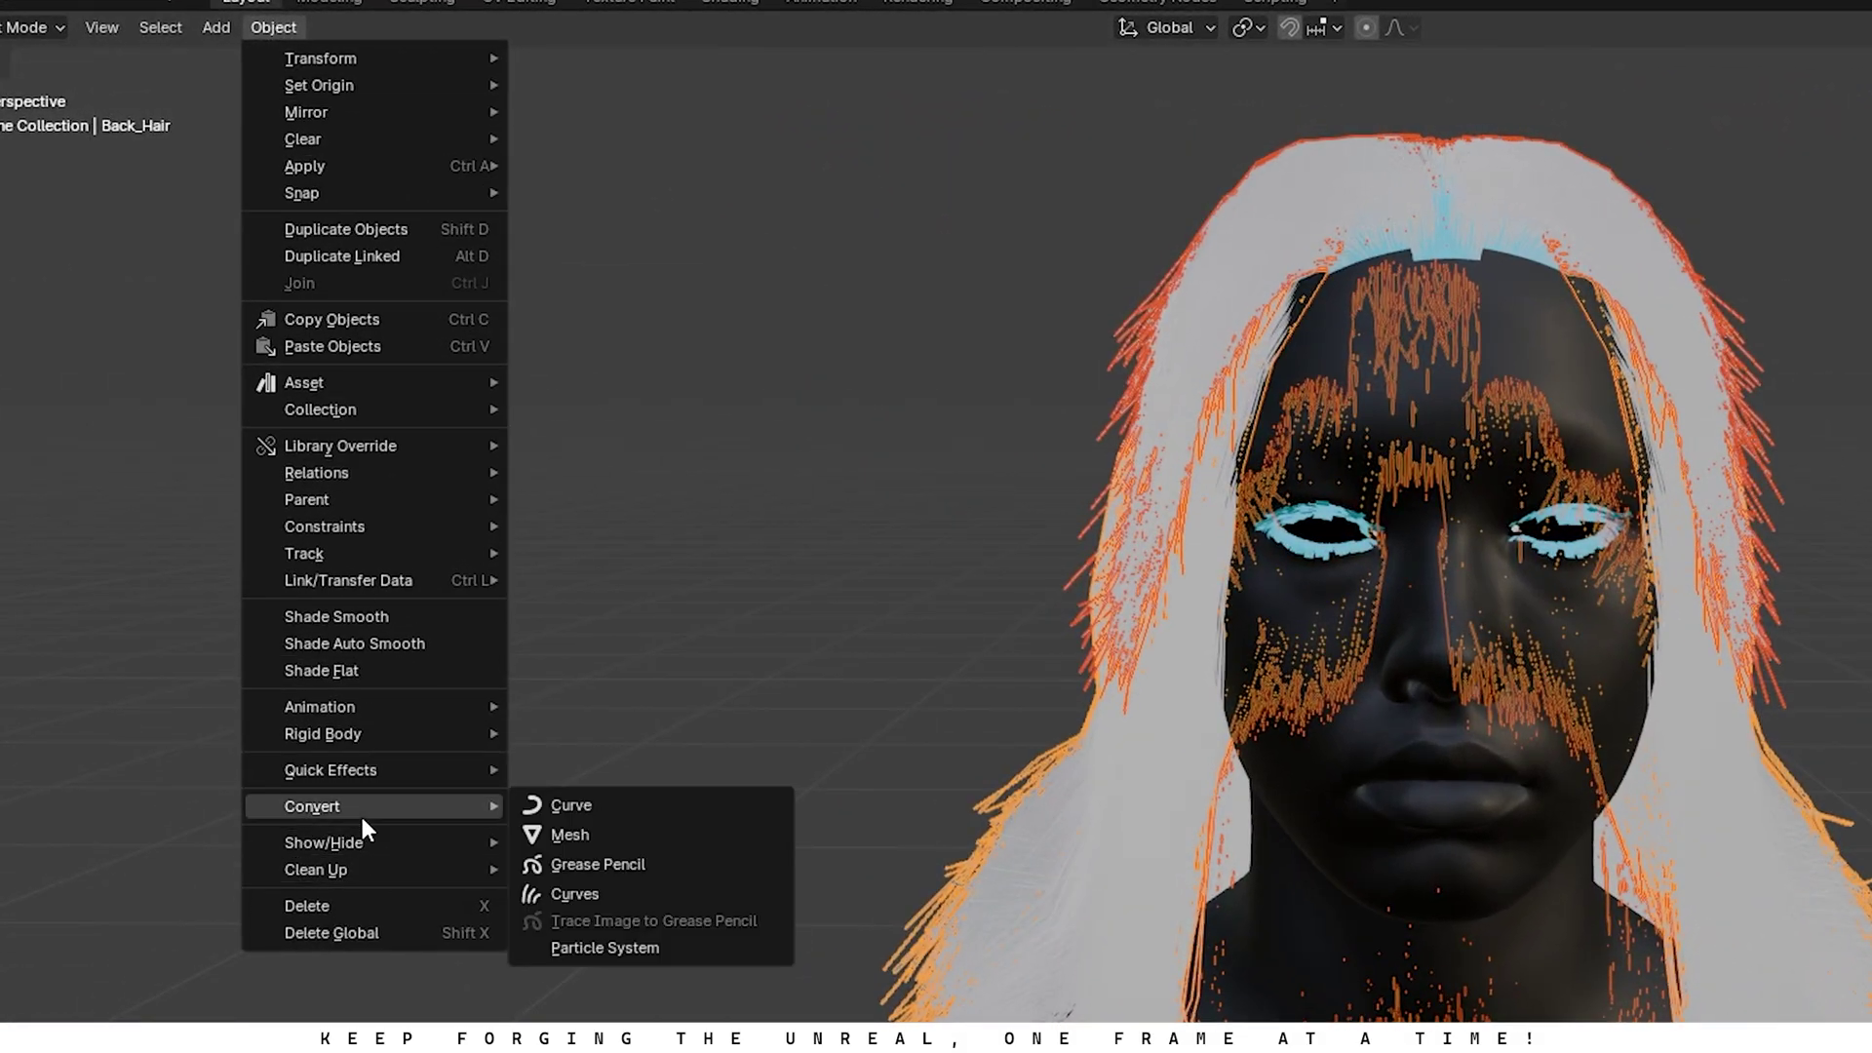
left_click(628, 952)
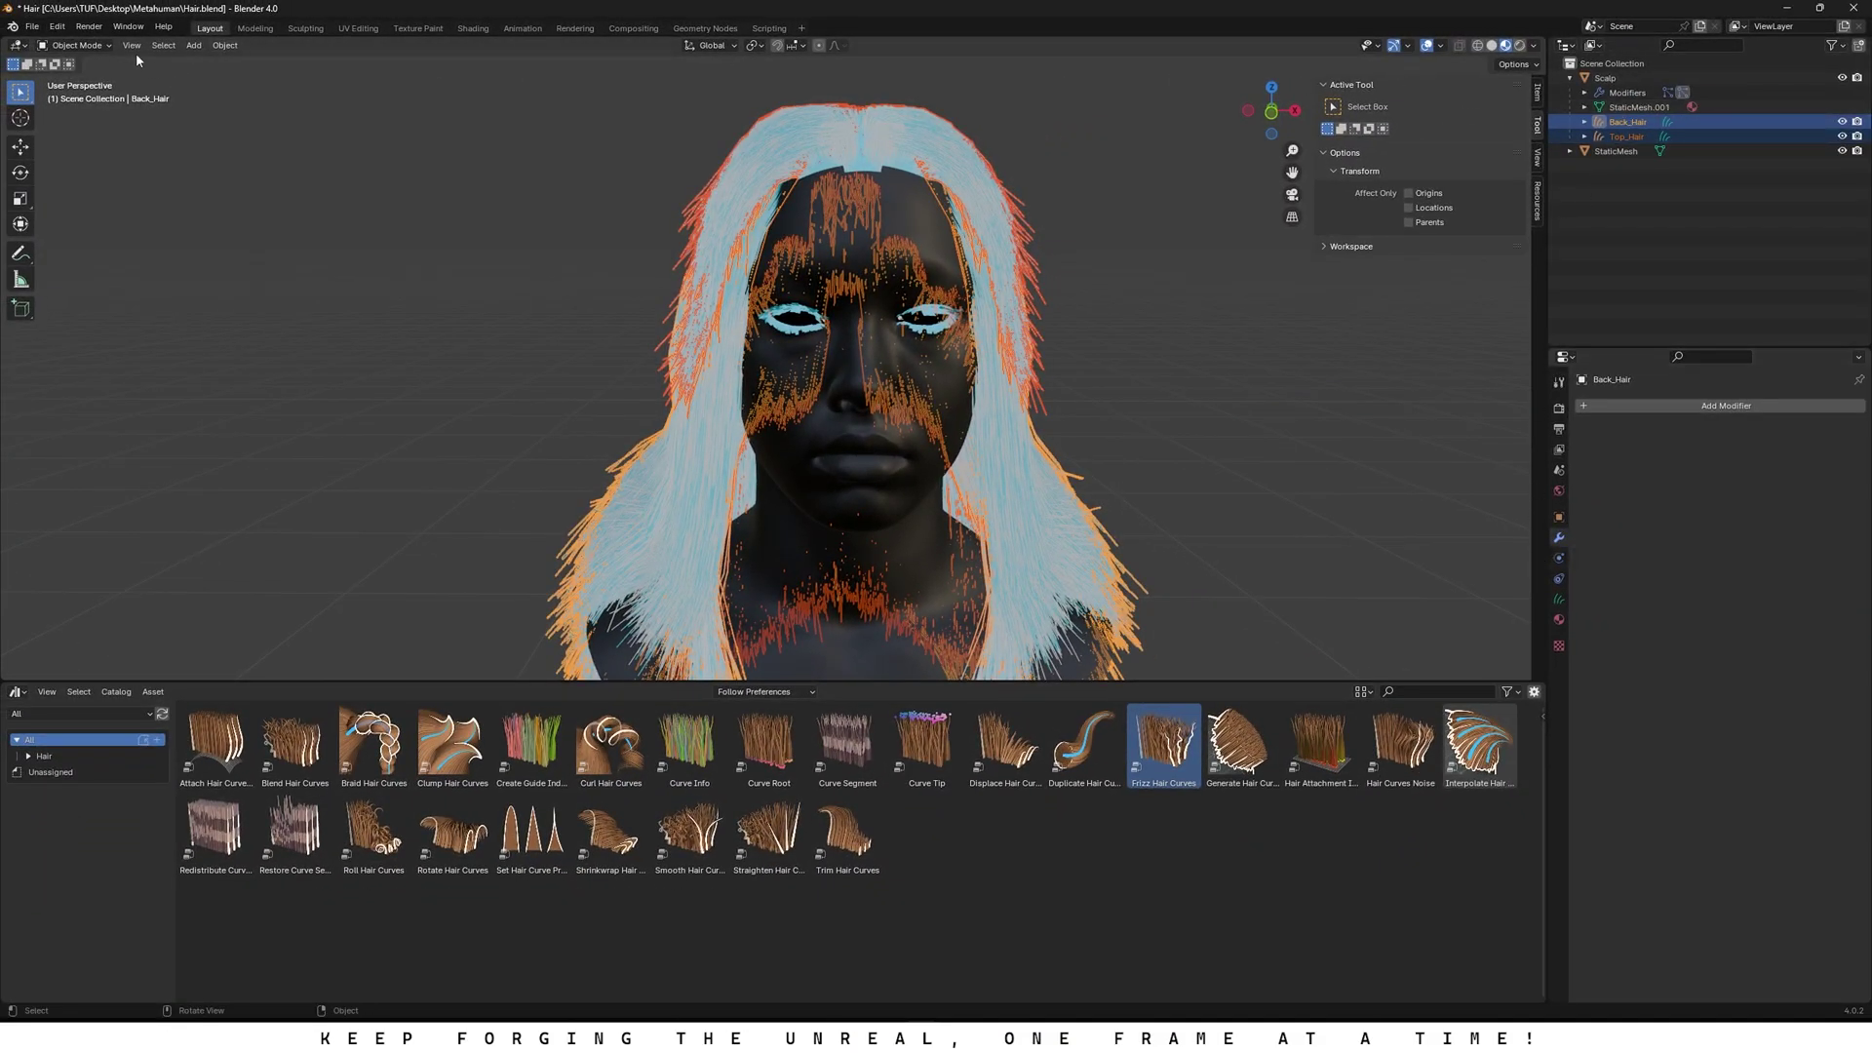
Step: In the Scalp's particle settings, set the Top_Hair render path steps to 7
left_click(1606, 78)
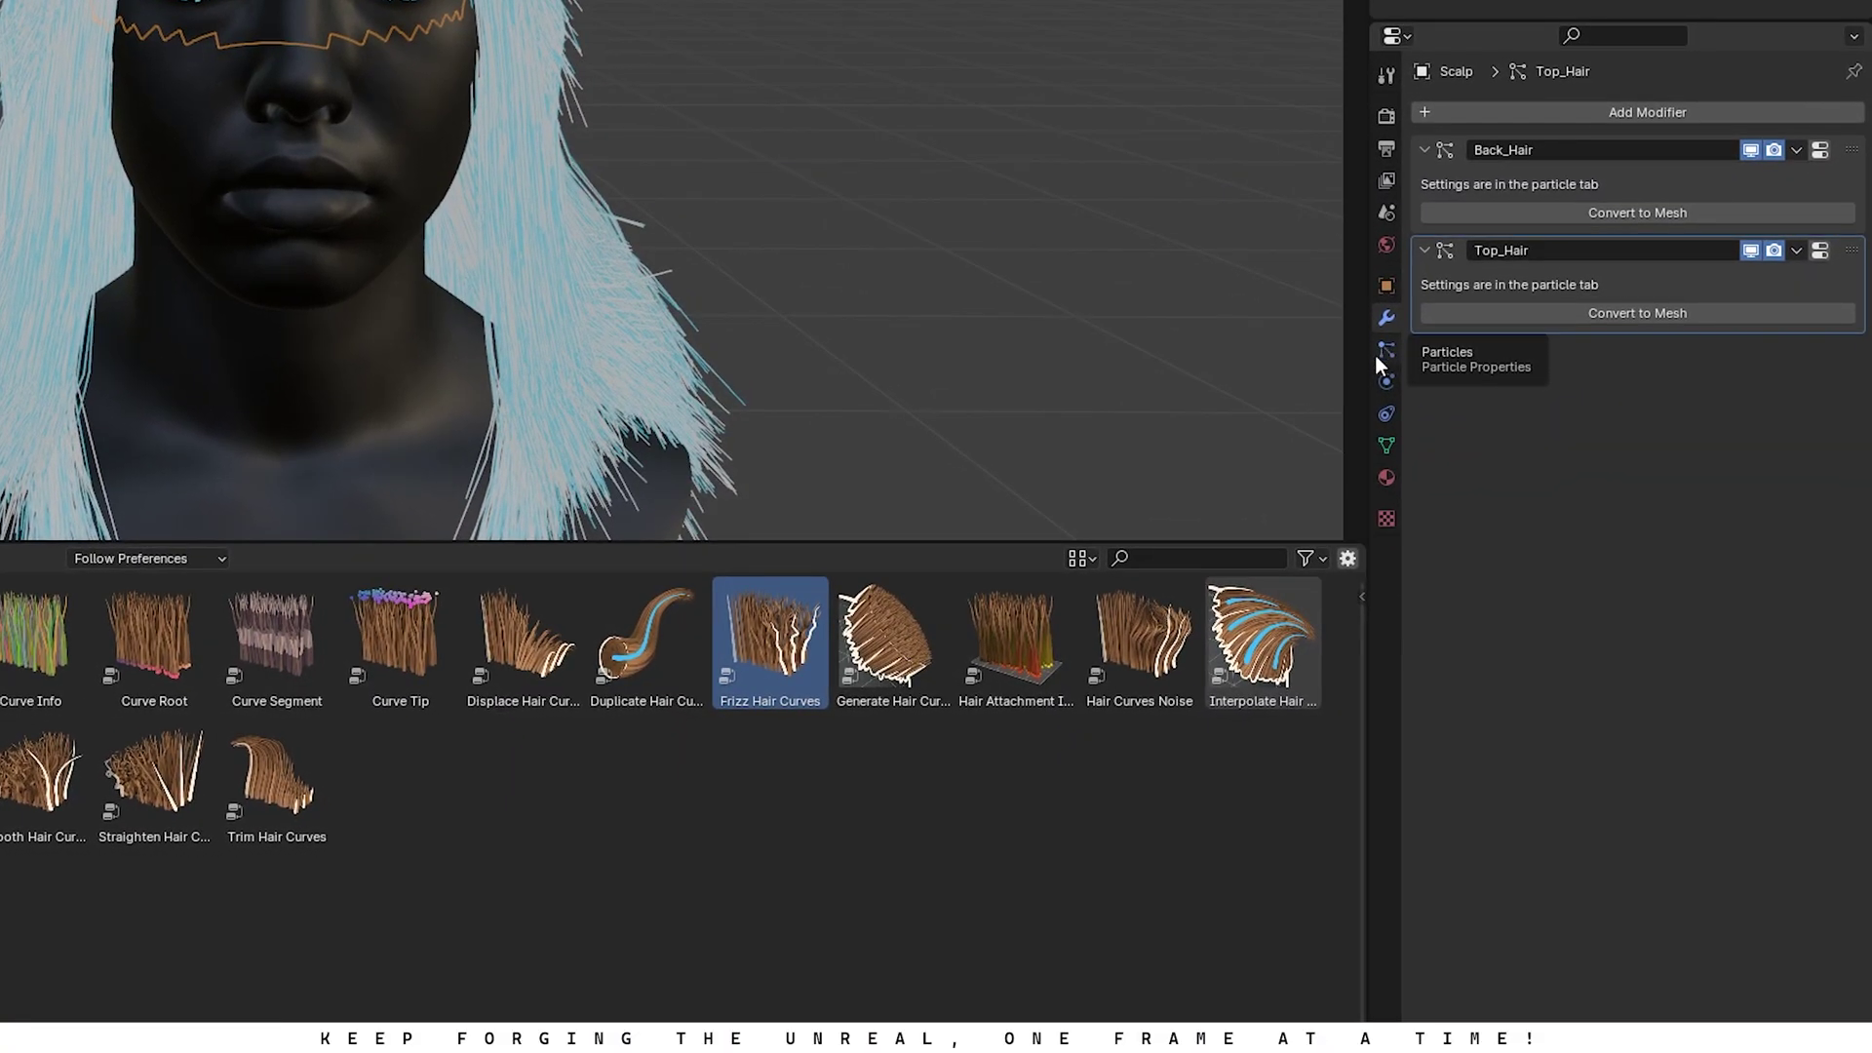
left_click(1382, 352)
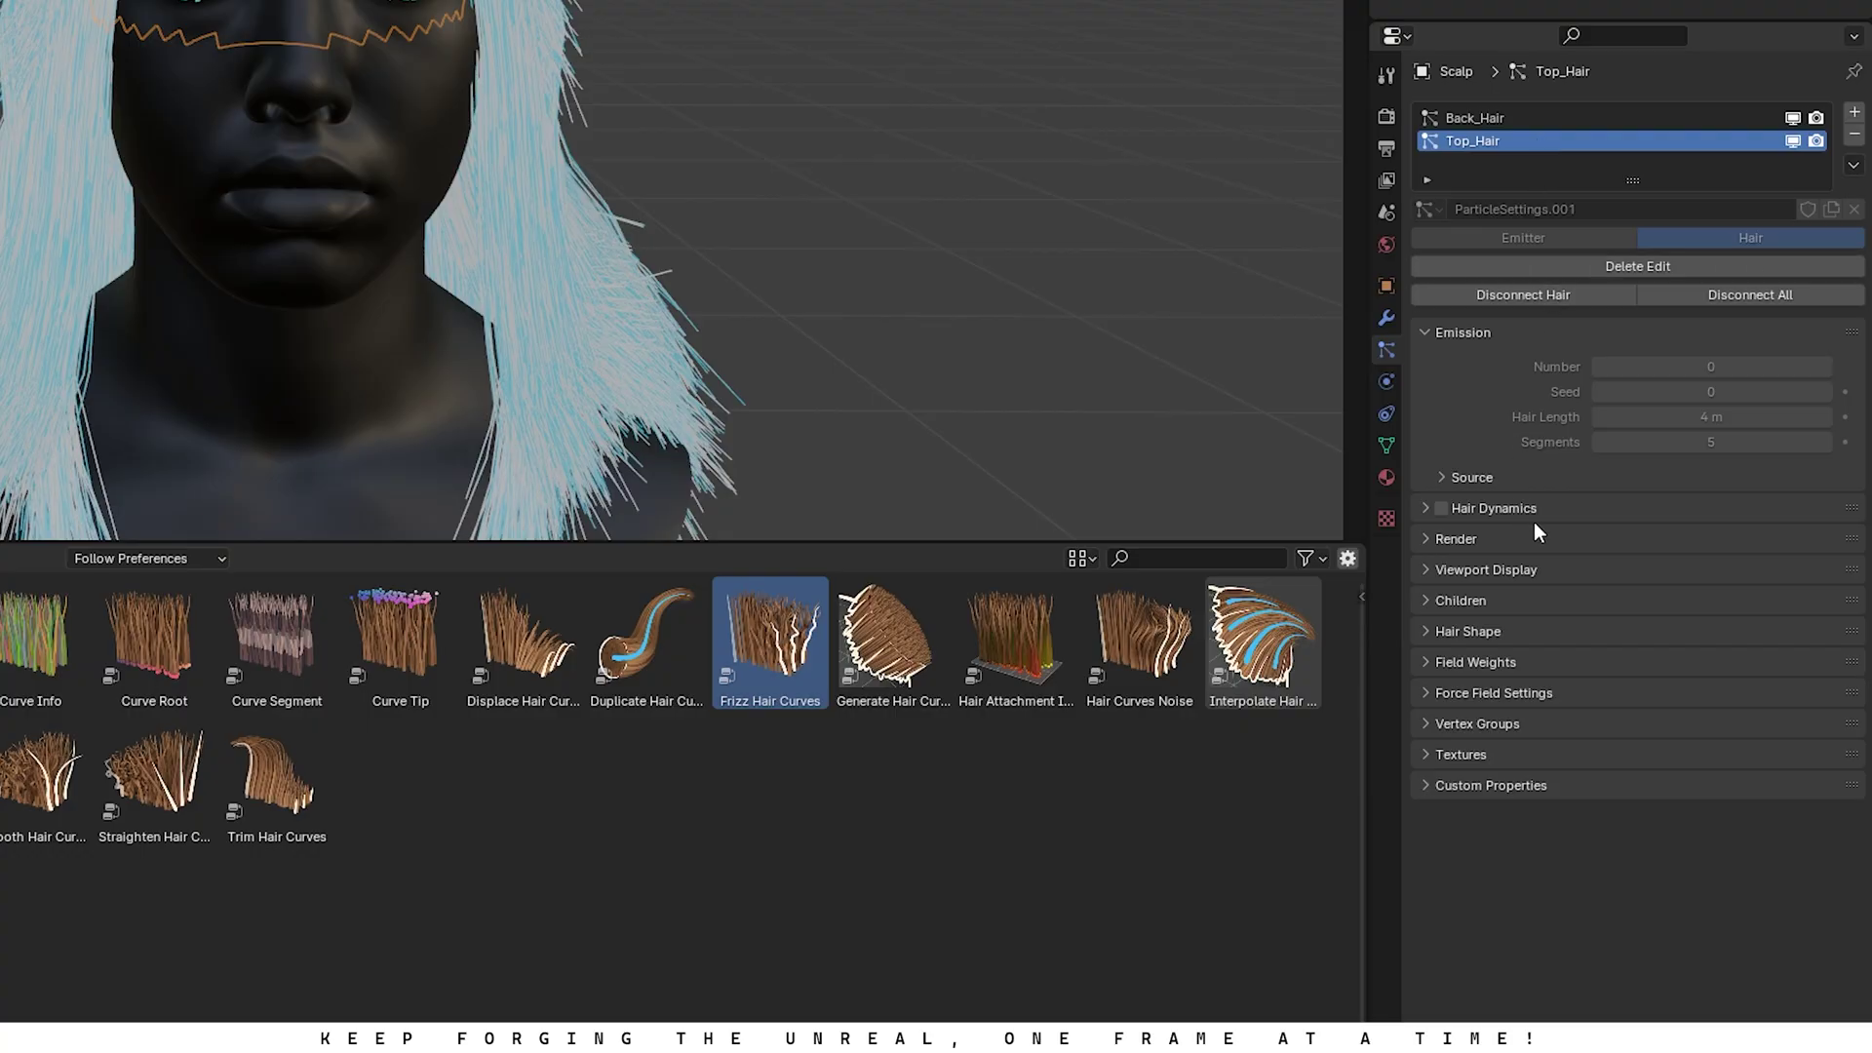
left_click(1428, 542)
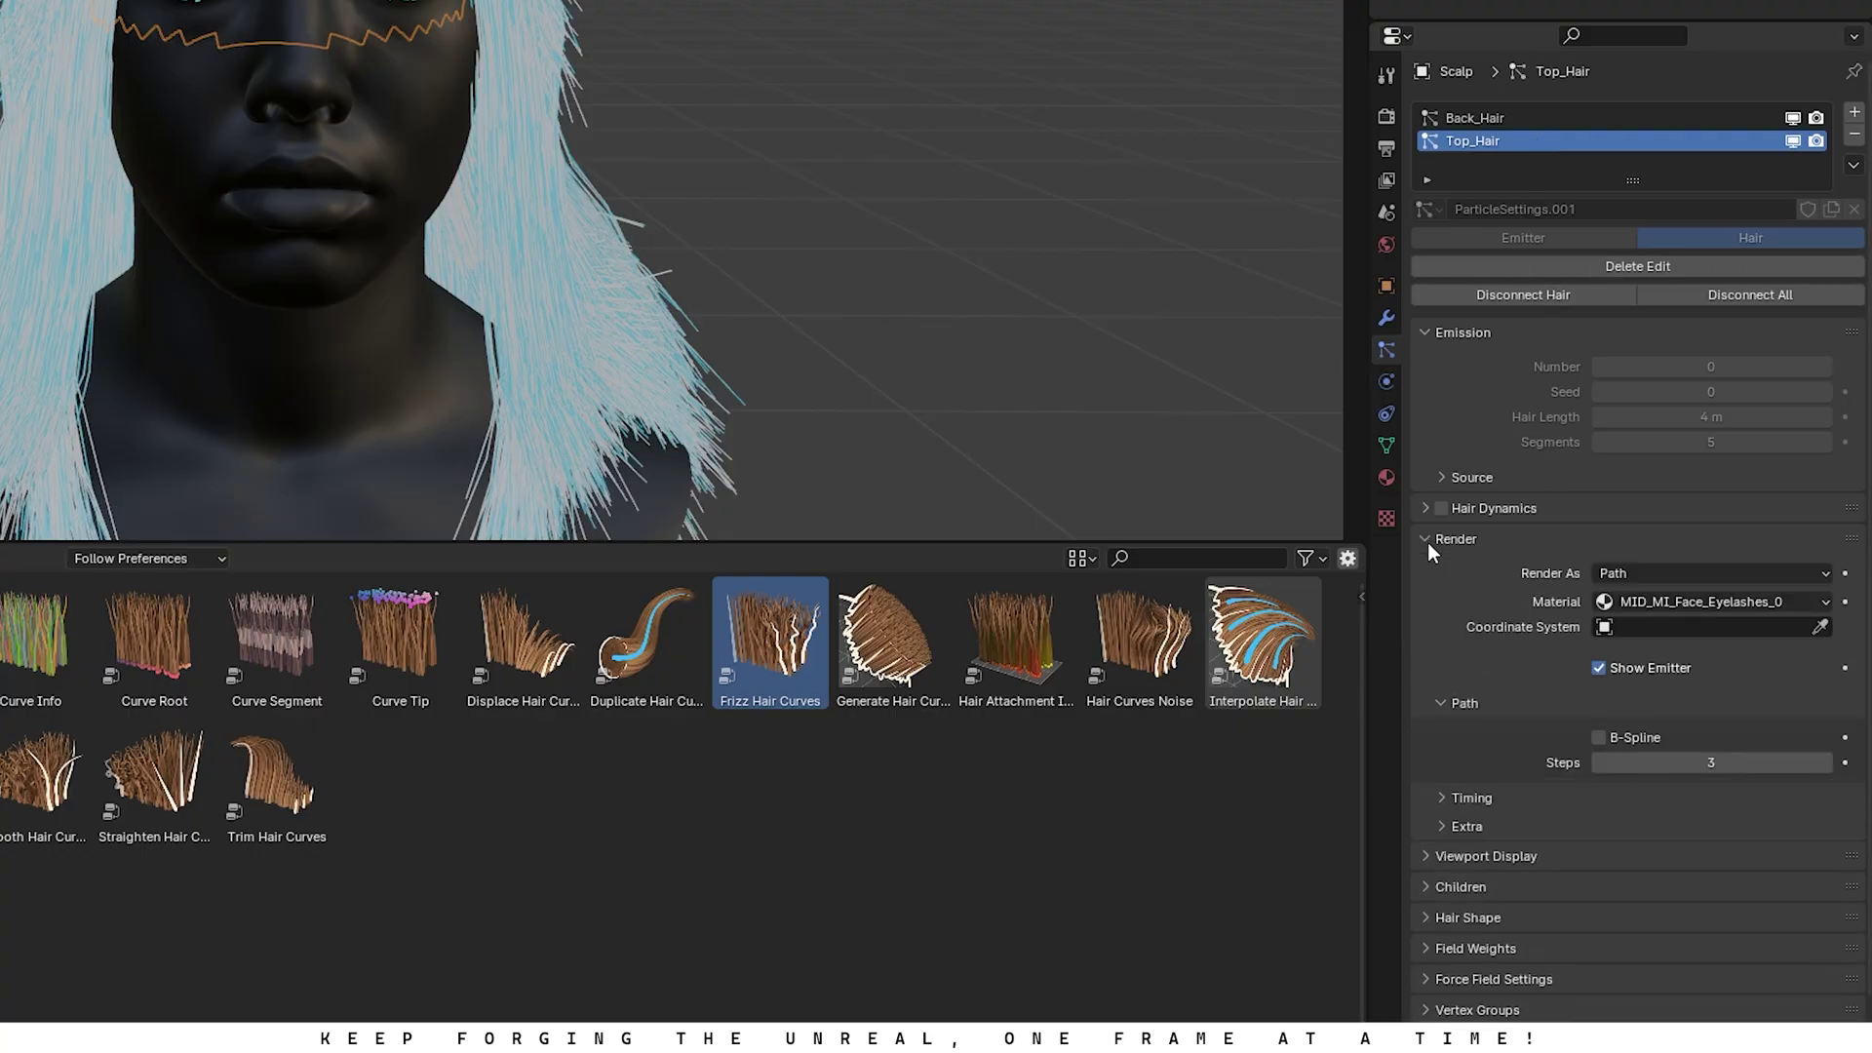
left_click(1431, 854)
scroll(1588, 775, "down", 3)
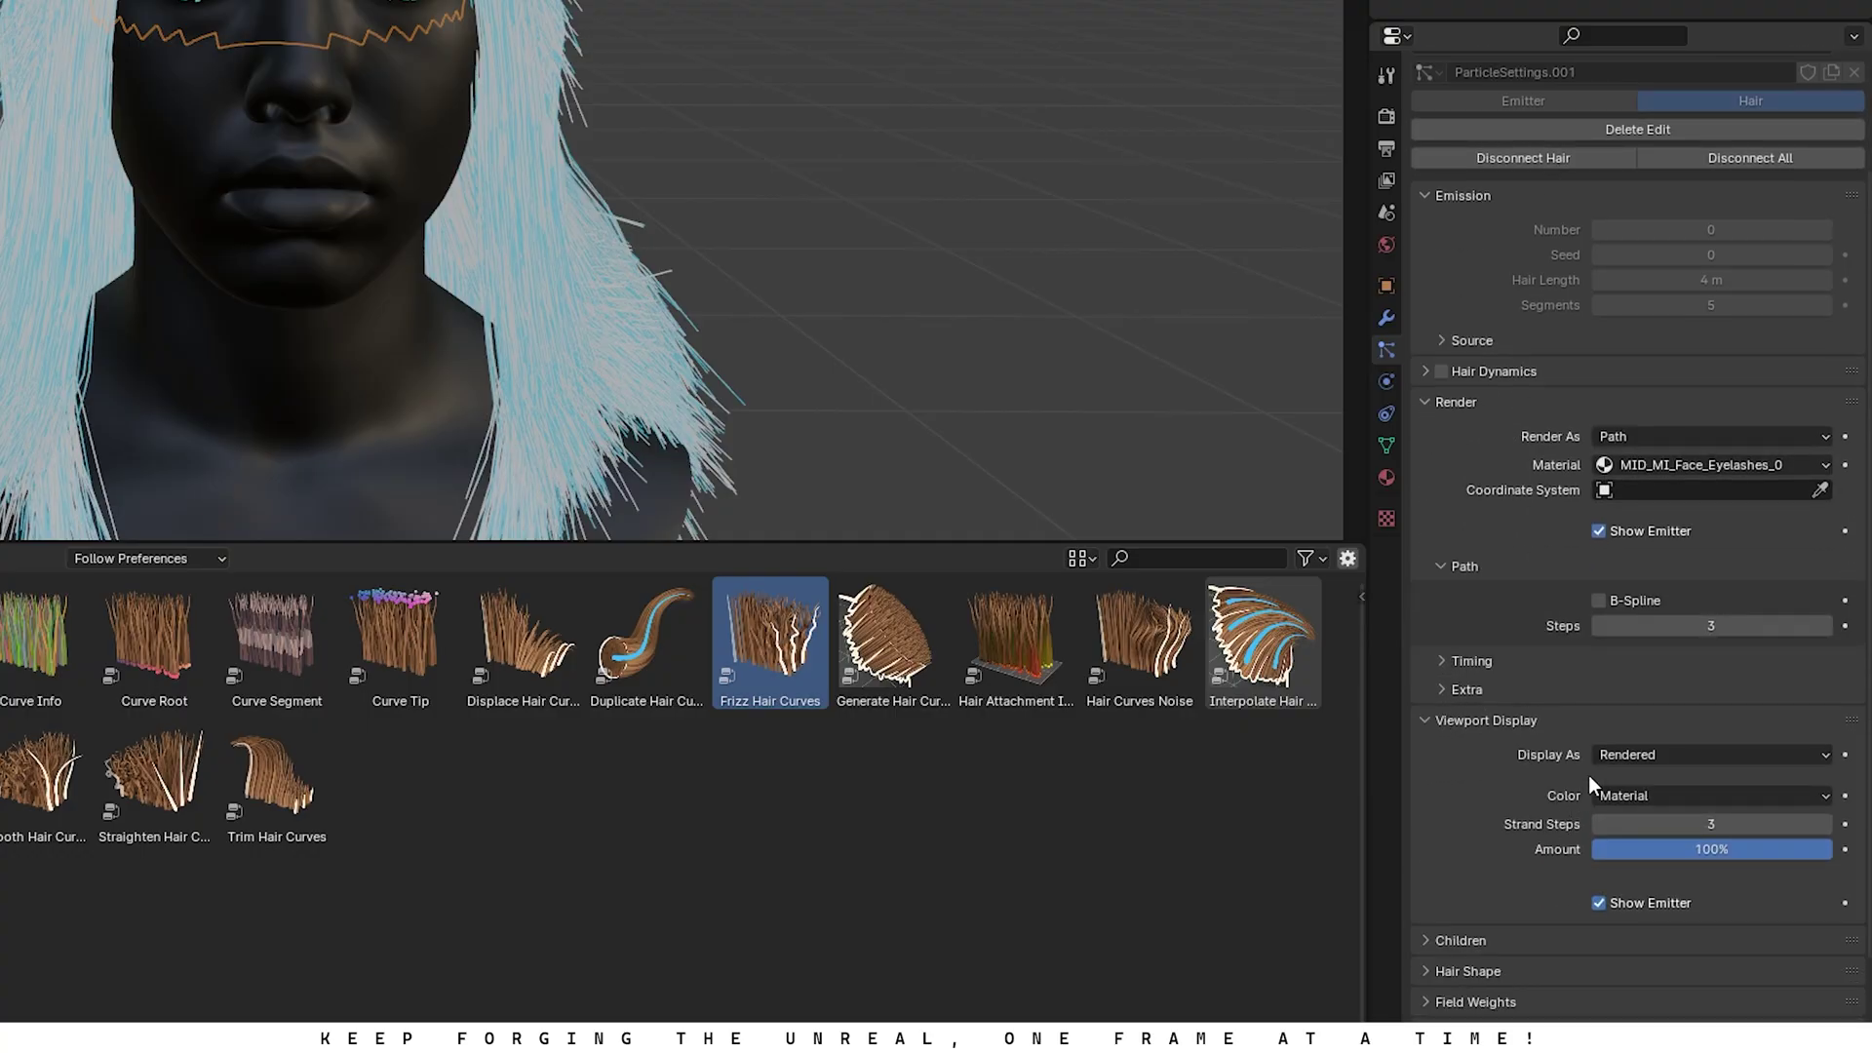
left_click(1712, 625)
type("7")
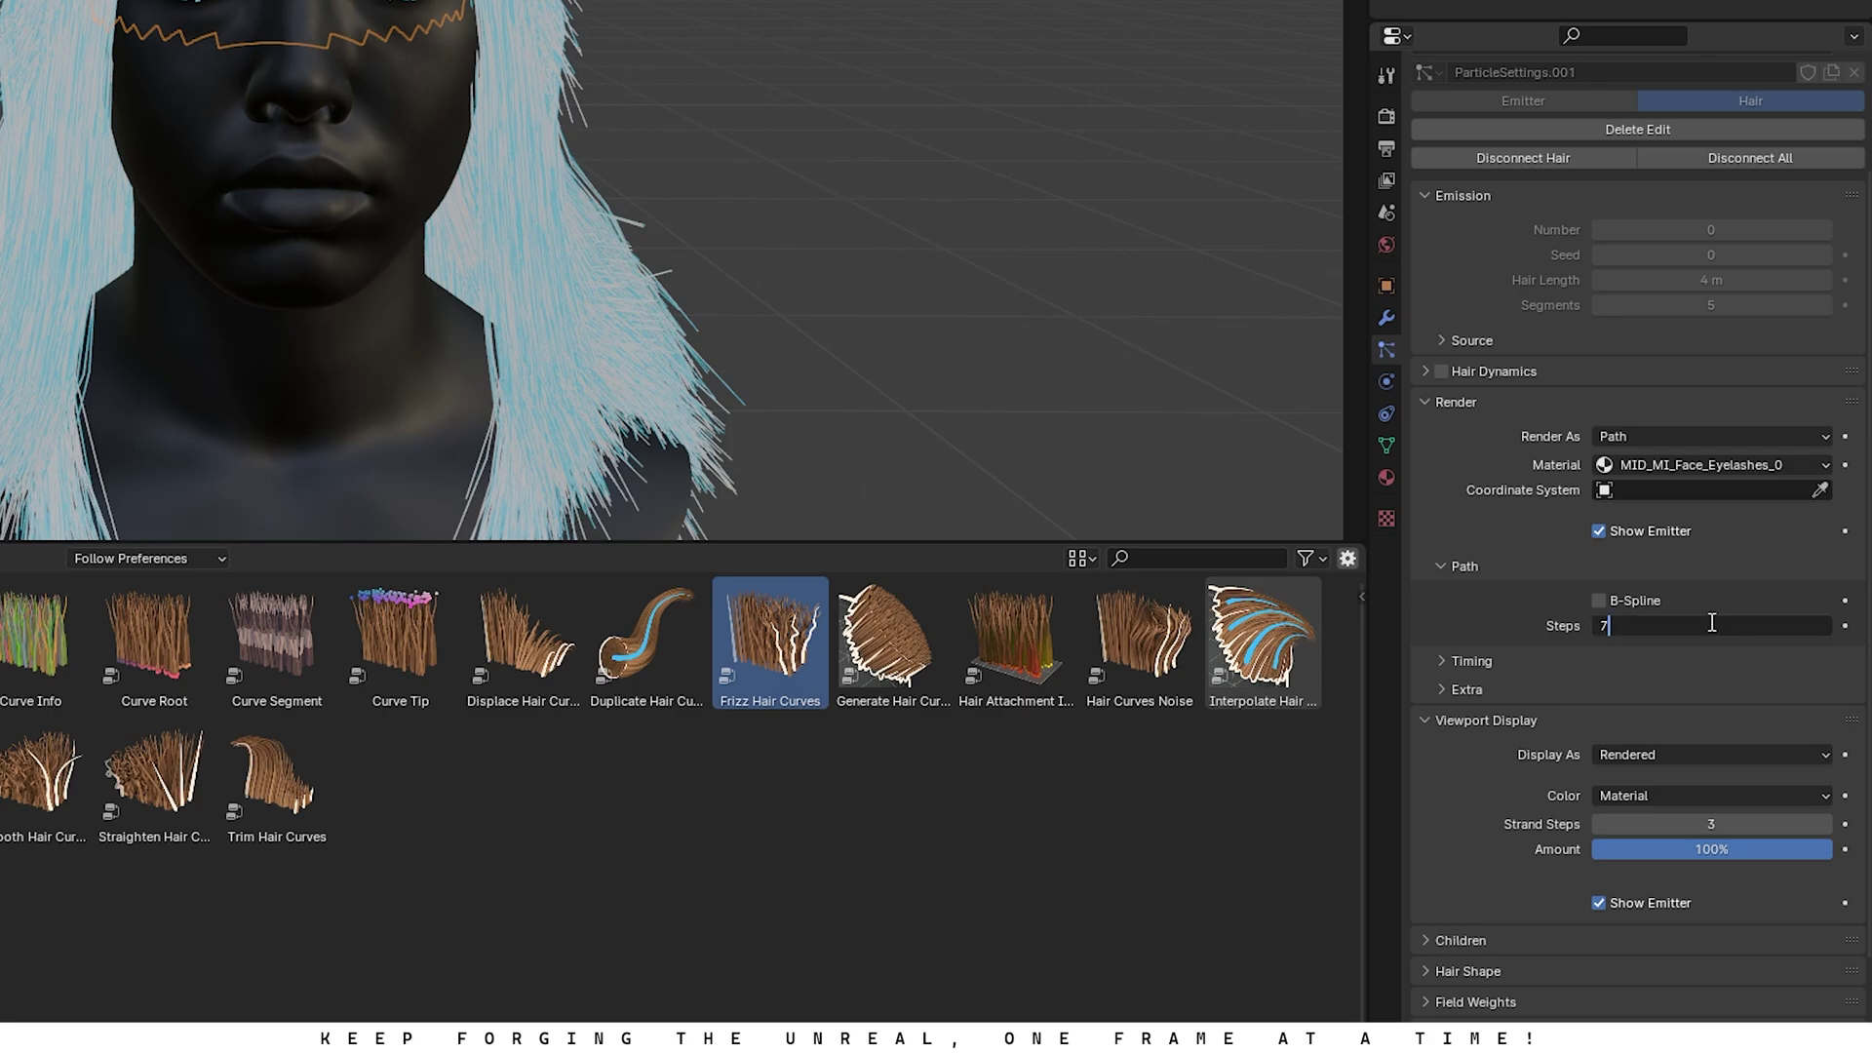
key("Return")
Step: Turn off Show Emitter for render and viewport, and set Top_Hair's viewport strand steps to 7
left_click(1650, 902)
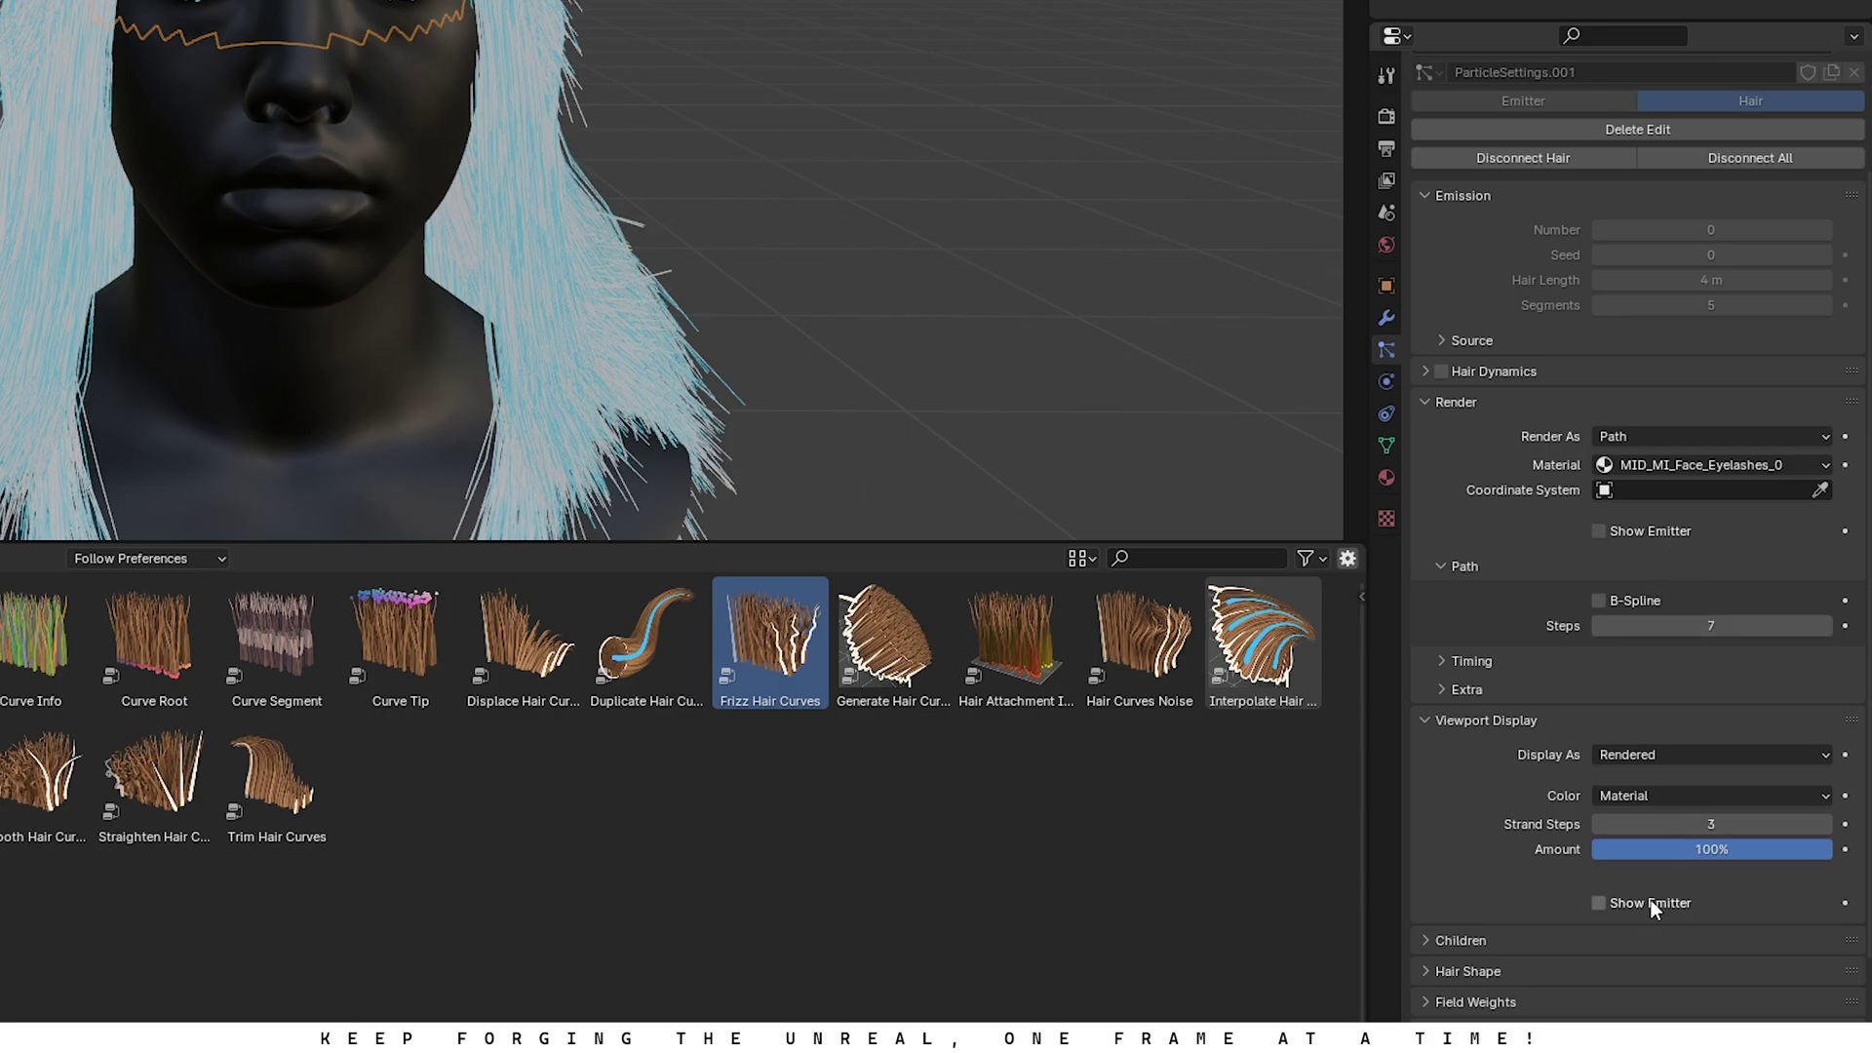
left_click(1731, 821)
type("7")
key("Return")
Step: Set both the render path steps and the viewport strand steps of the Back_Hair particle system to 7
scroll(1540, 670, "up", 2)
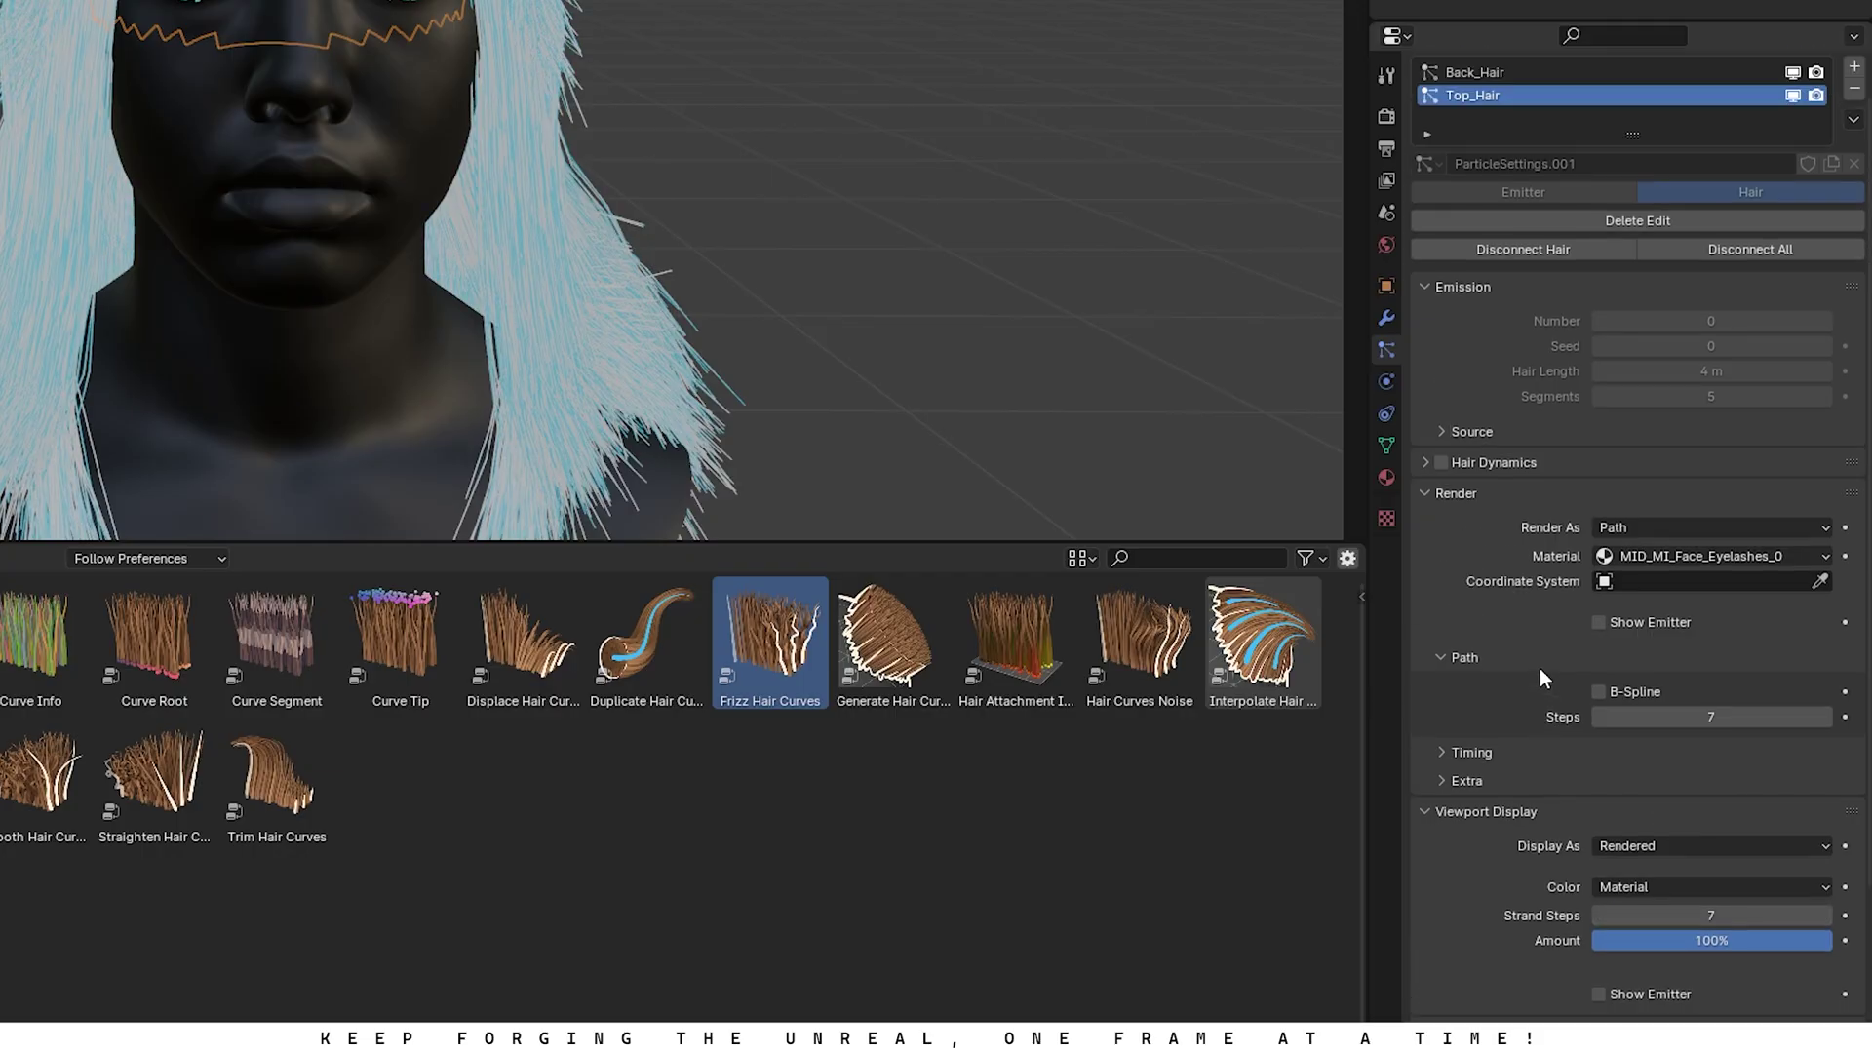
scroll(1540, 668, "up", 1)
left_click(1481, 118)
scroll(1559, 487, "down", 4)
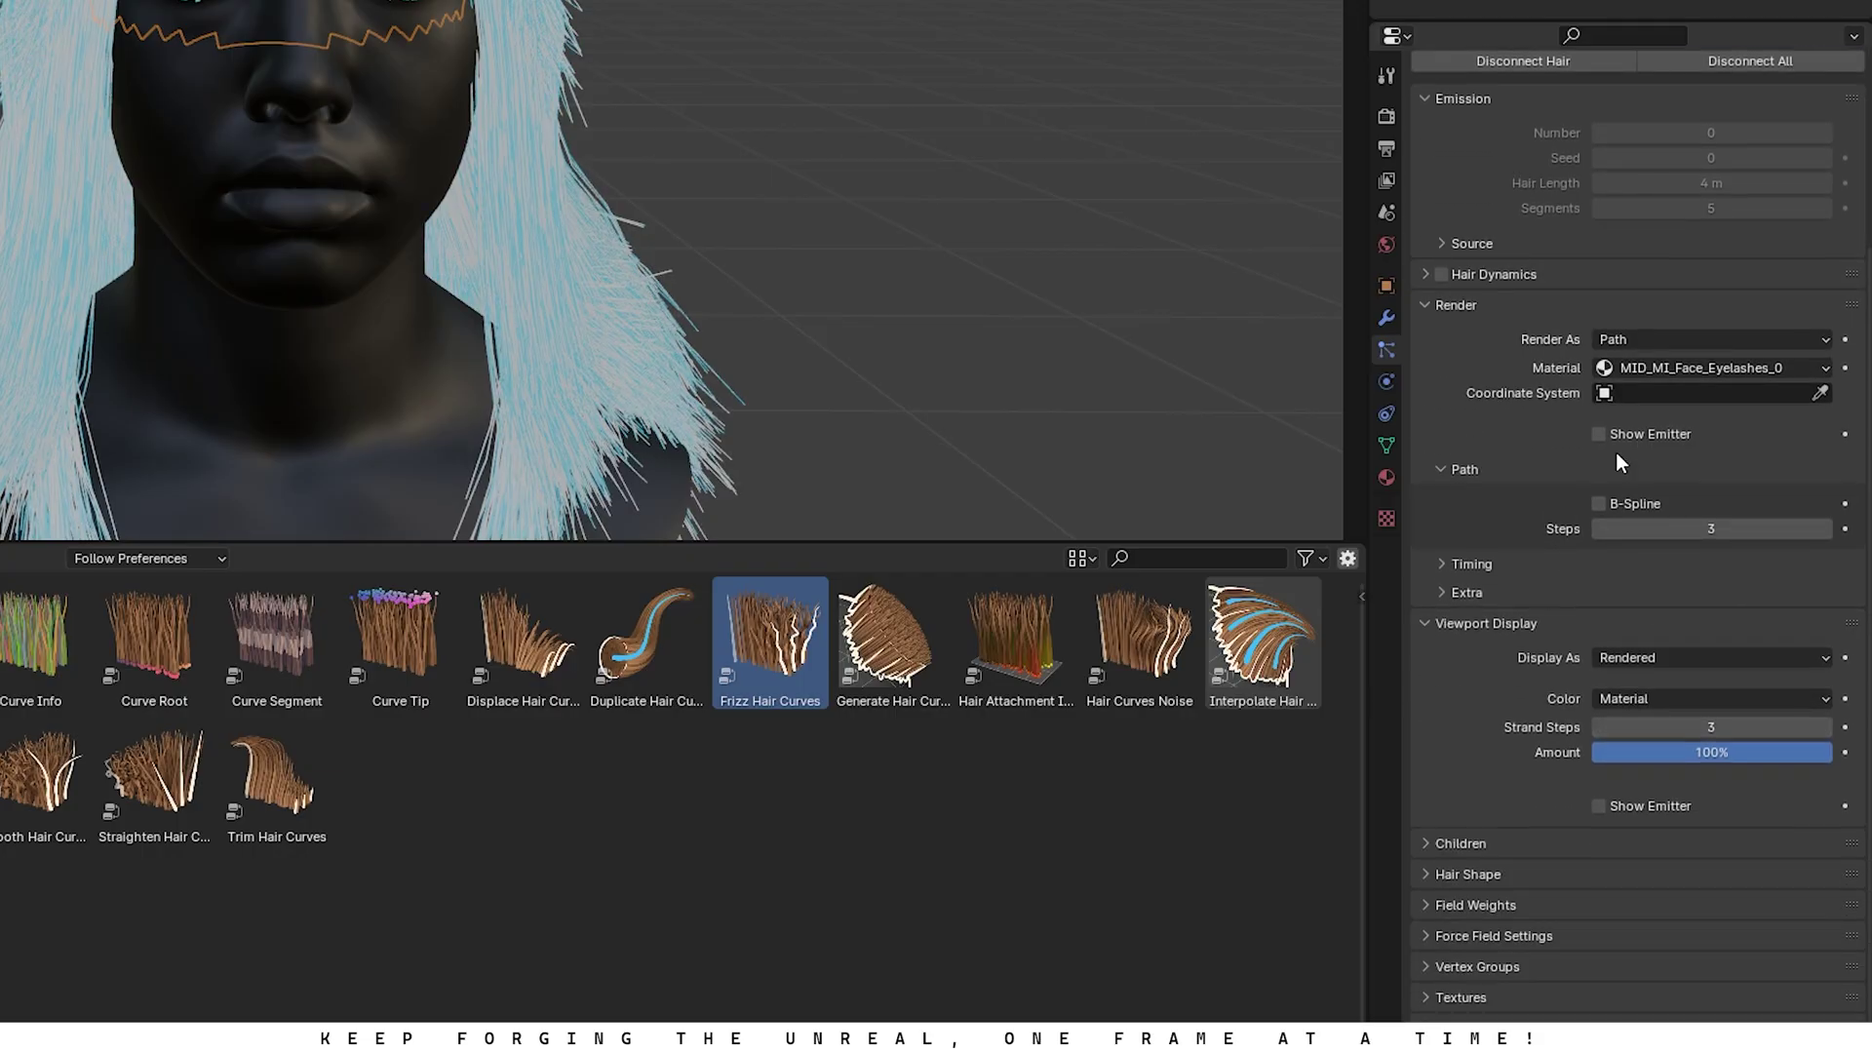
left_click(1711, 529)
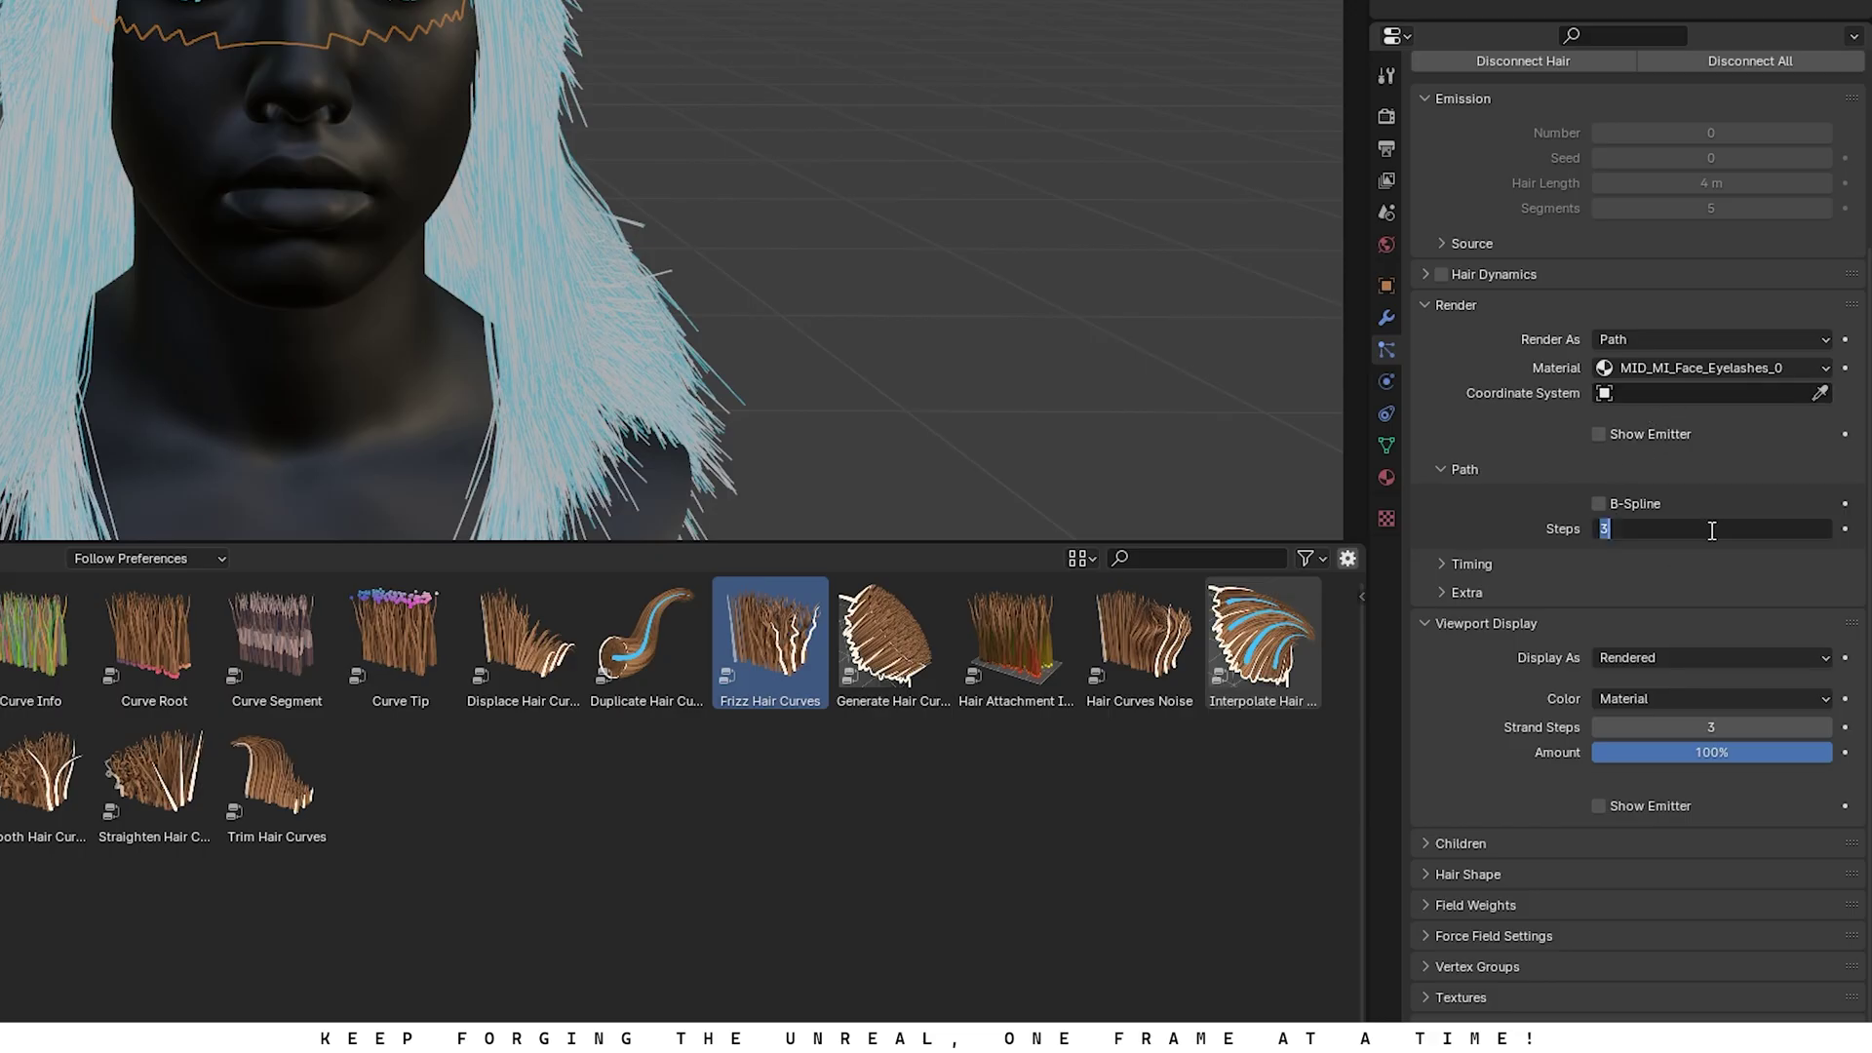
type("7")
key("Return")
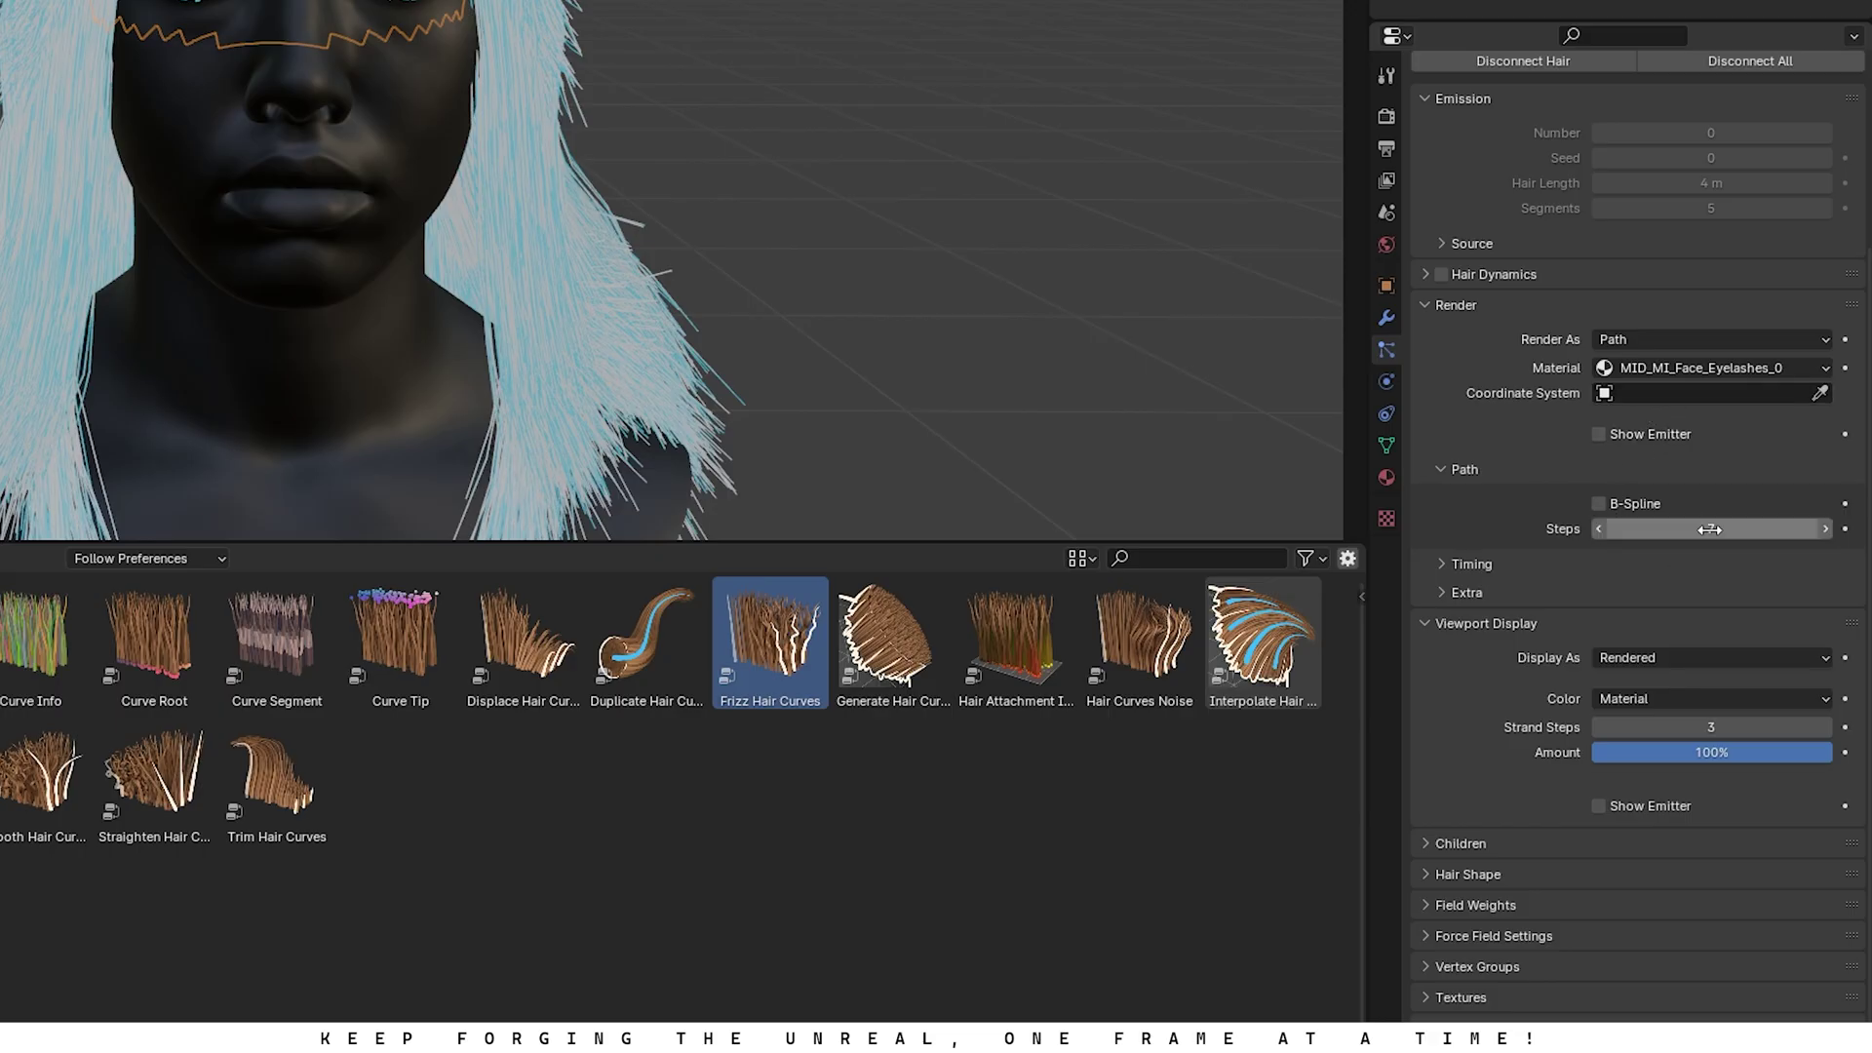
left_click(1694, 729)
type("7")
key("Return")
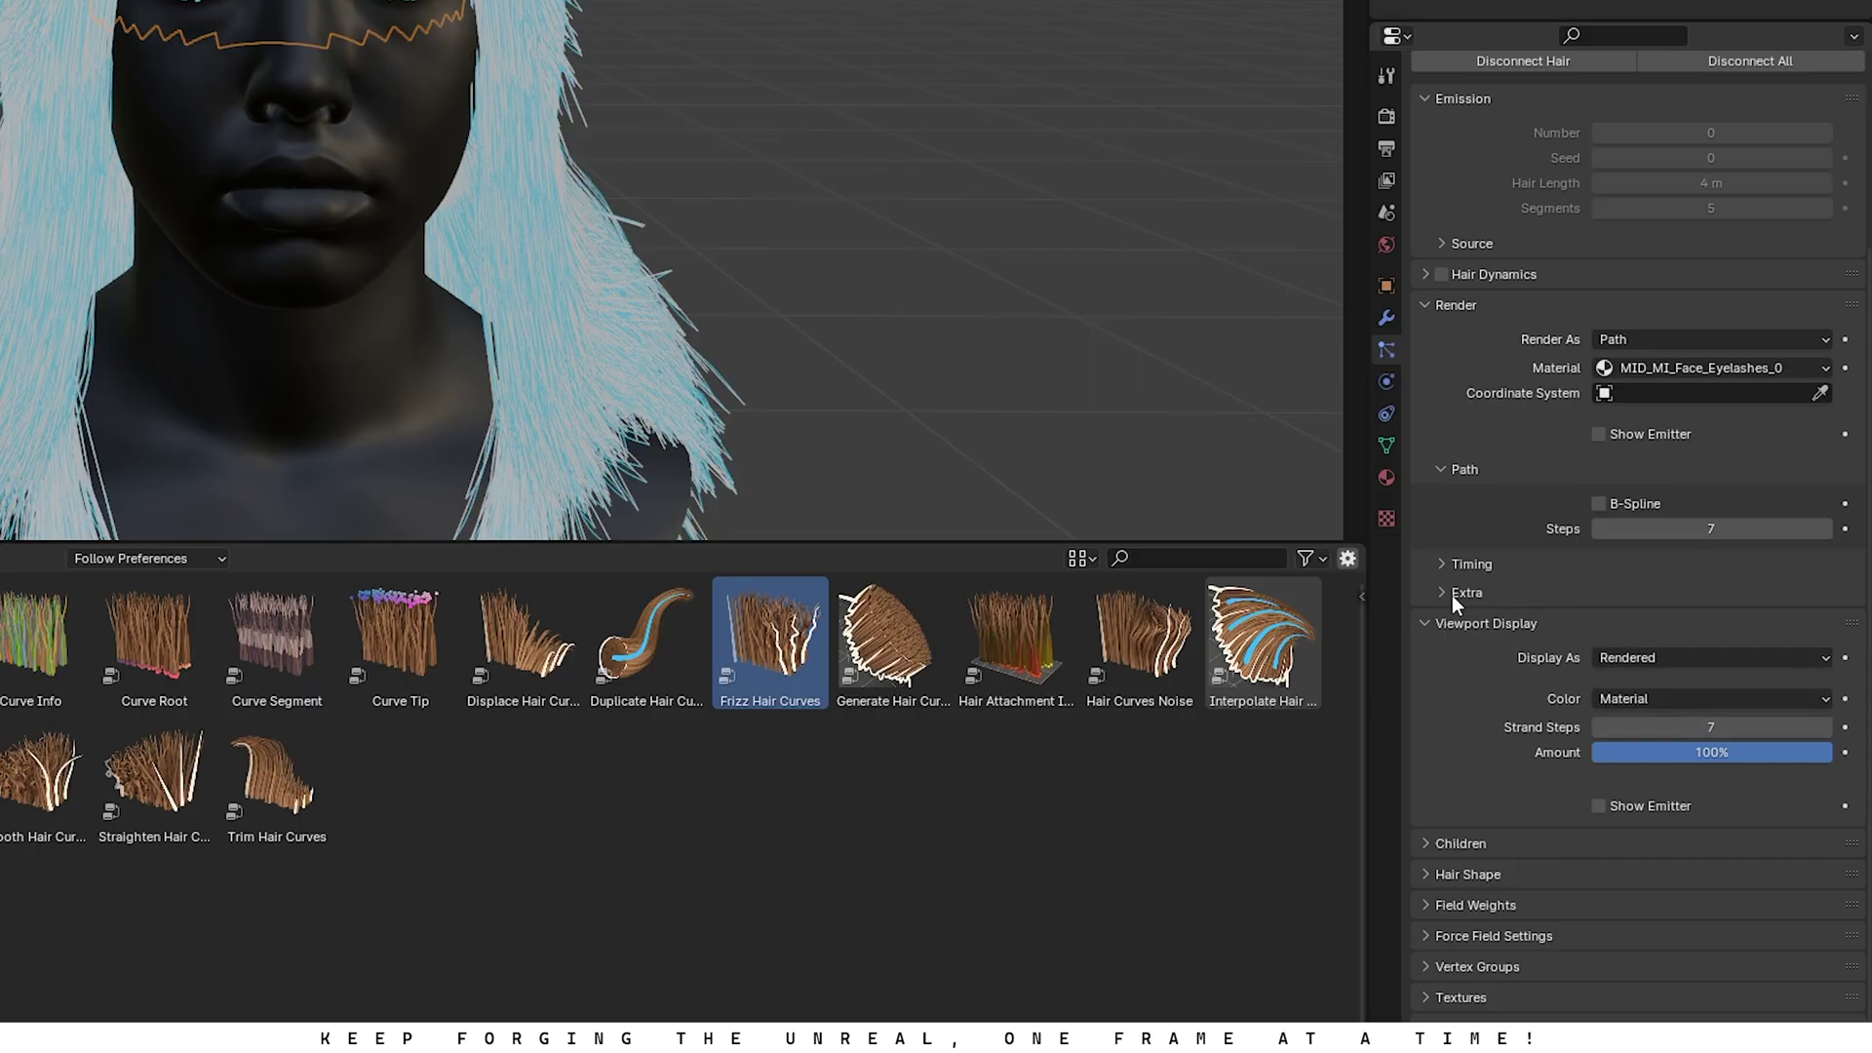
Step: Select the Scalp object and save the Blender file
scroll(1452, 597, "up", 4)
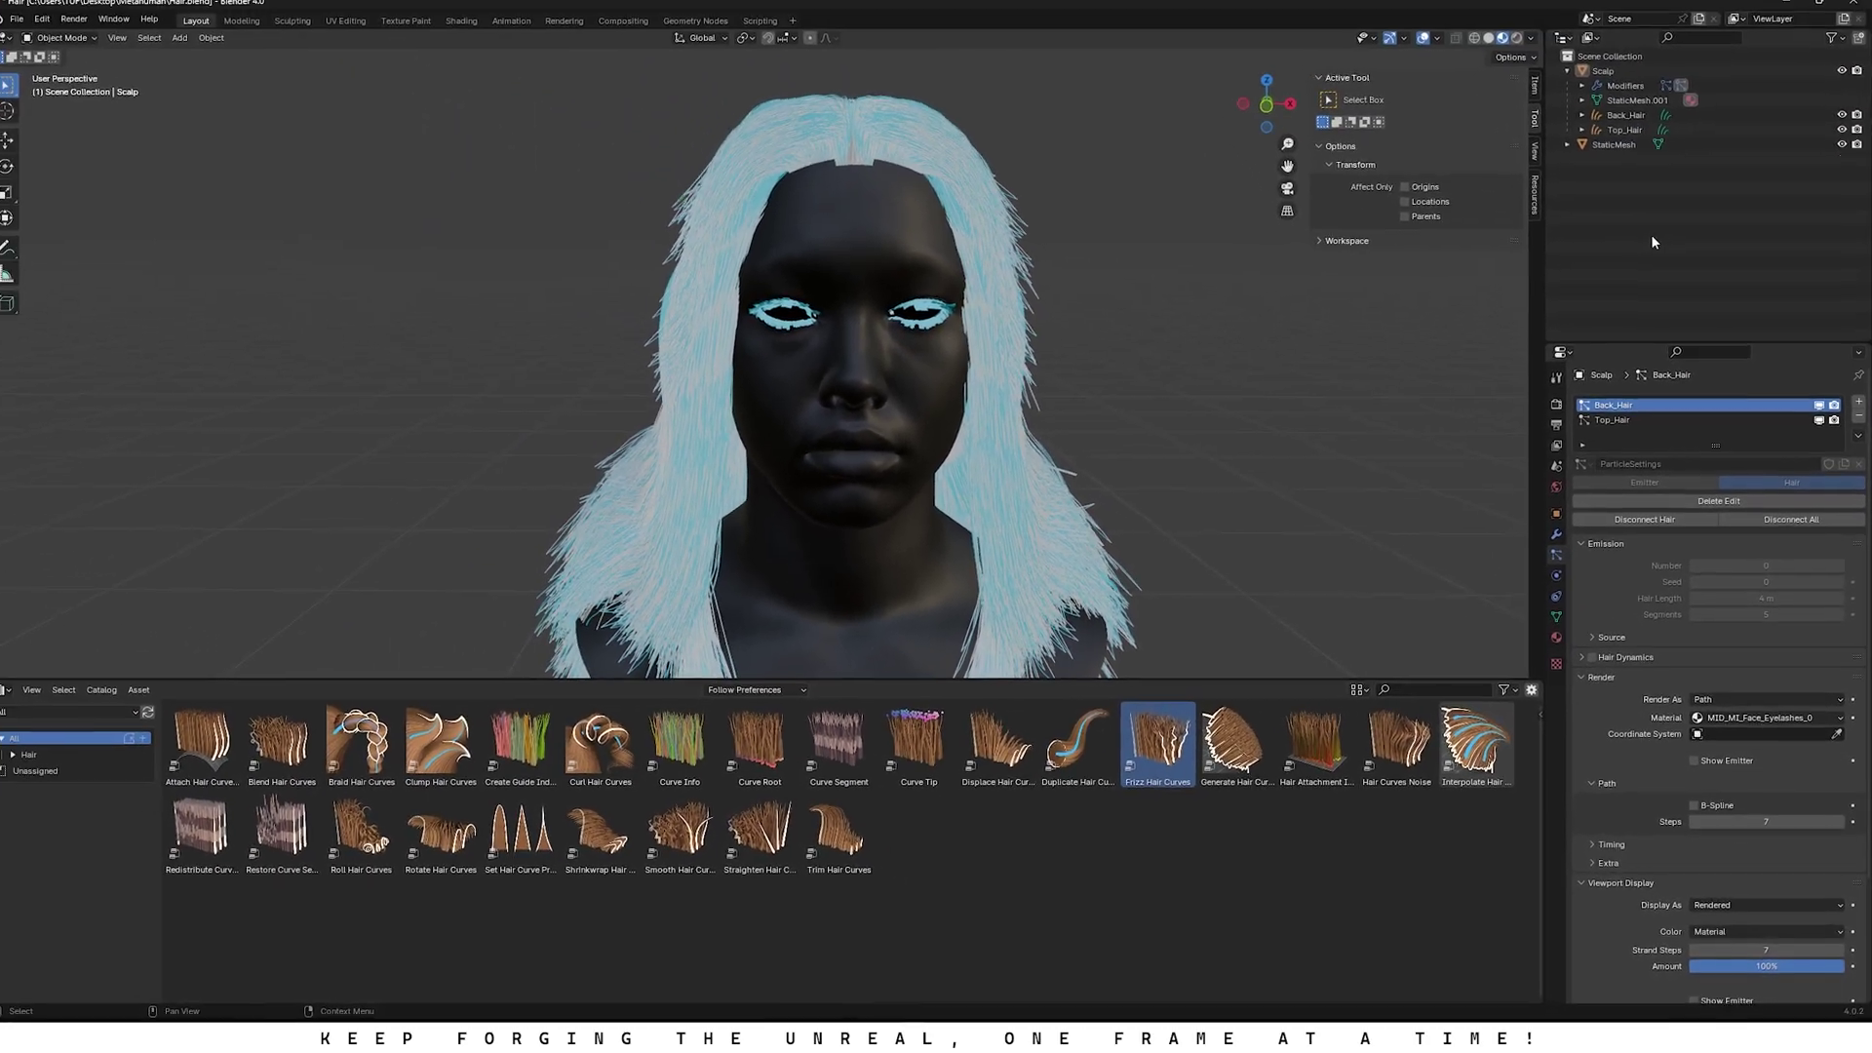
left_click(1628, 78)
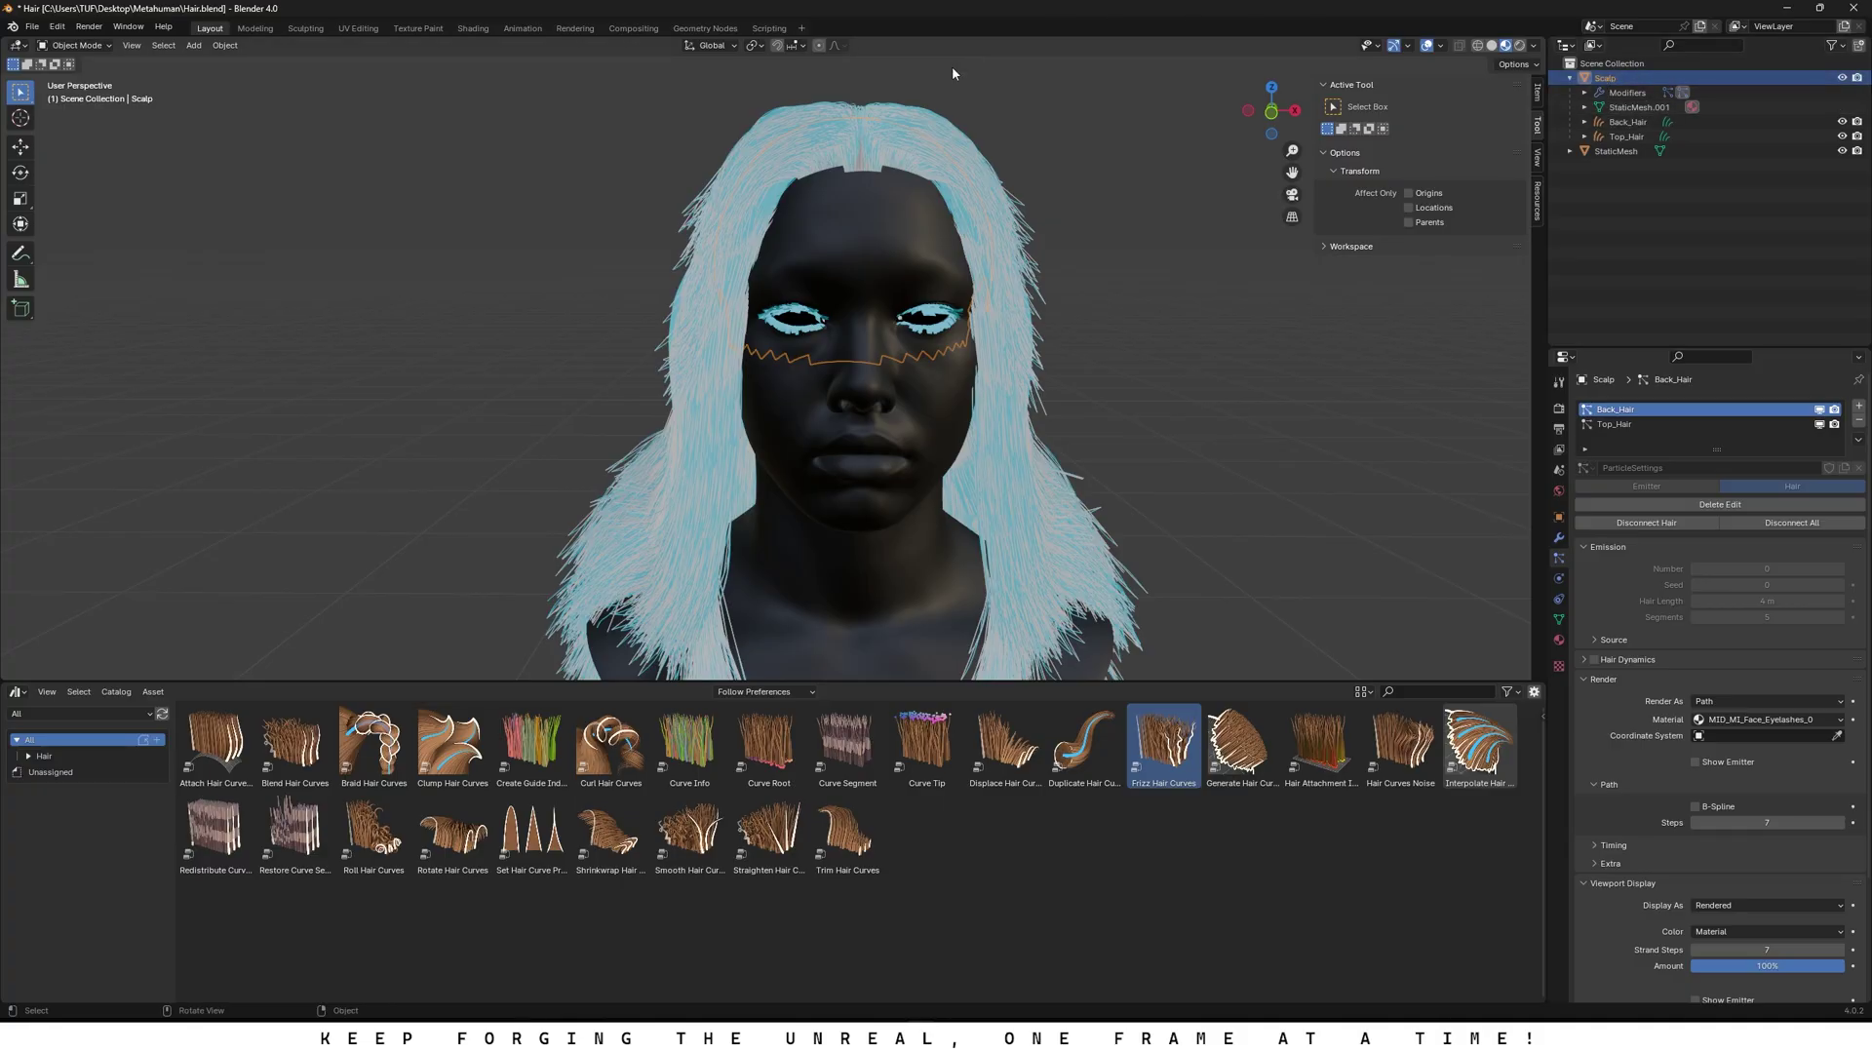
key("ctrl+s")
Step: Start an Alembic export, create and open a new folder named Export, and name the file Custom_Hair.abc
left_click(32, 26)
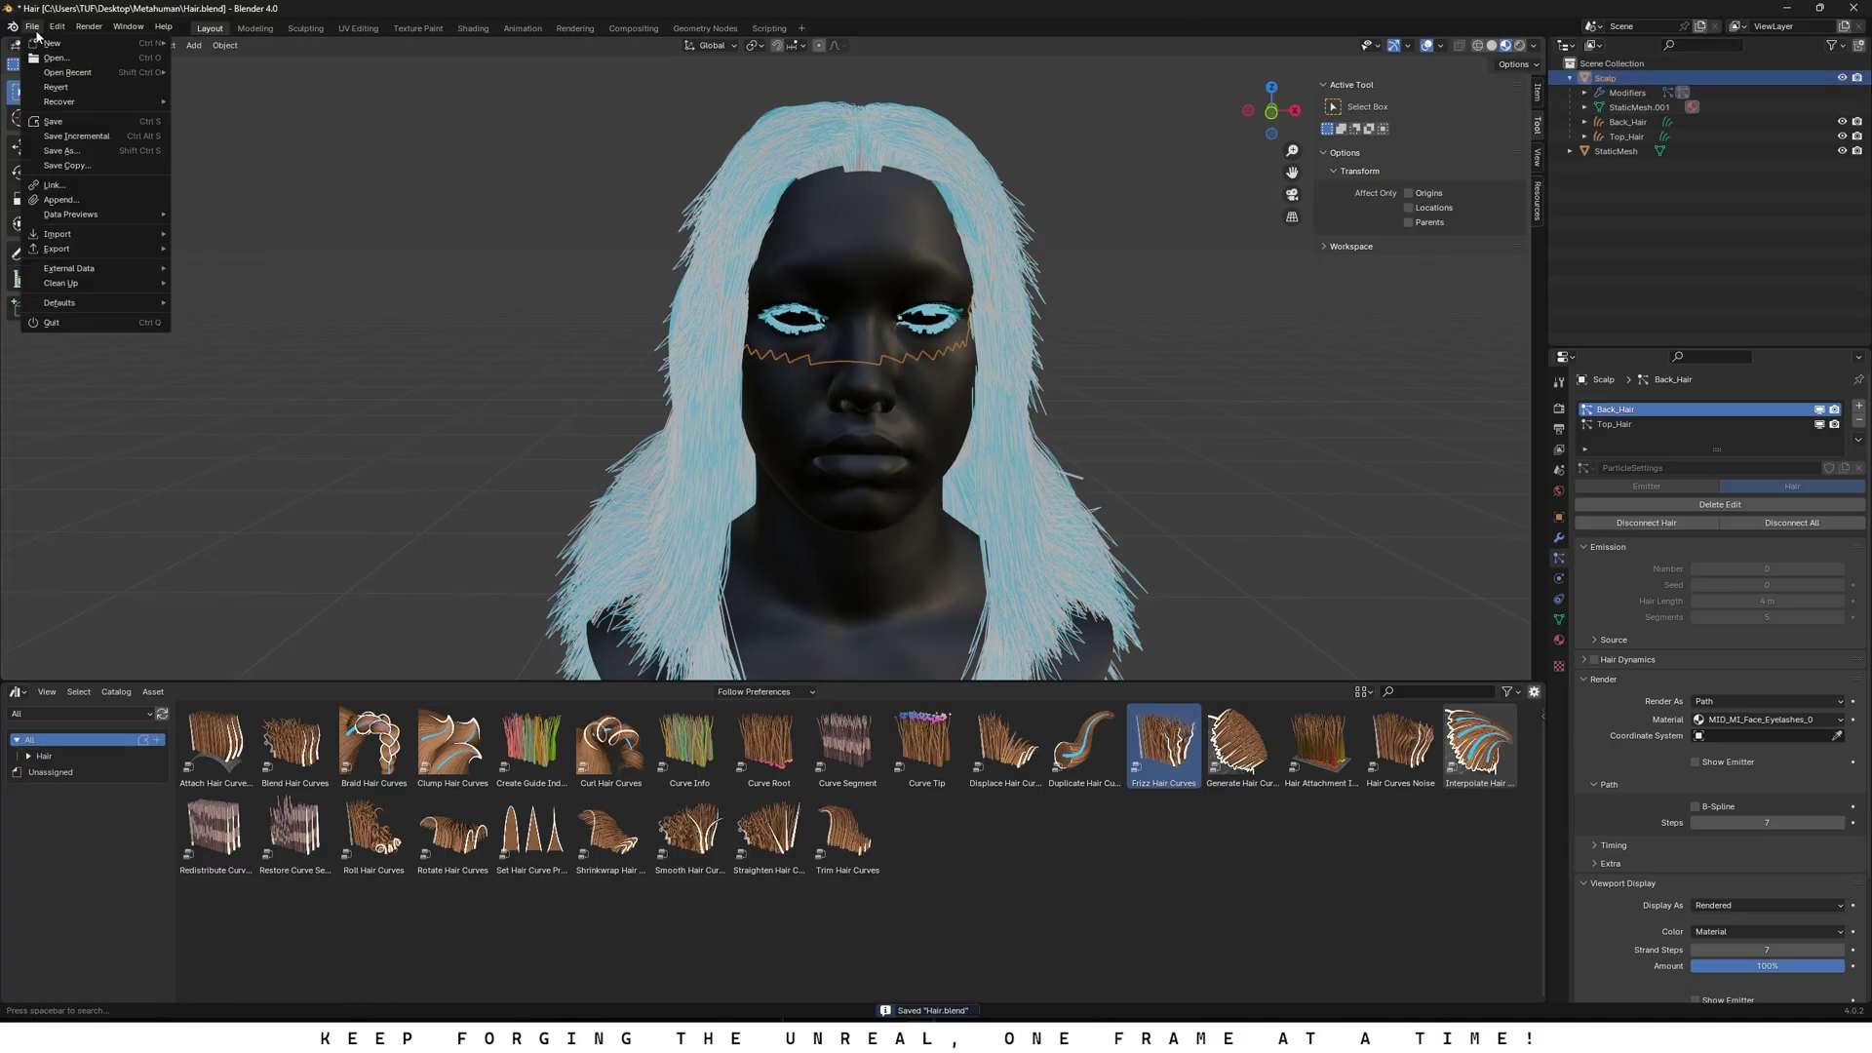
mouse_move(97, 247)
left_click(215, 261)
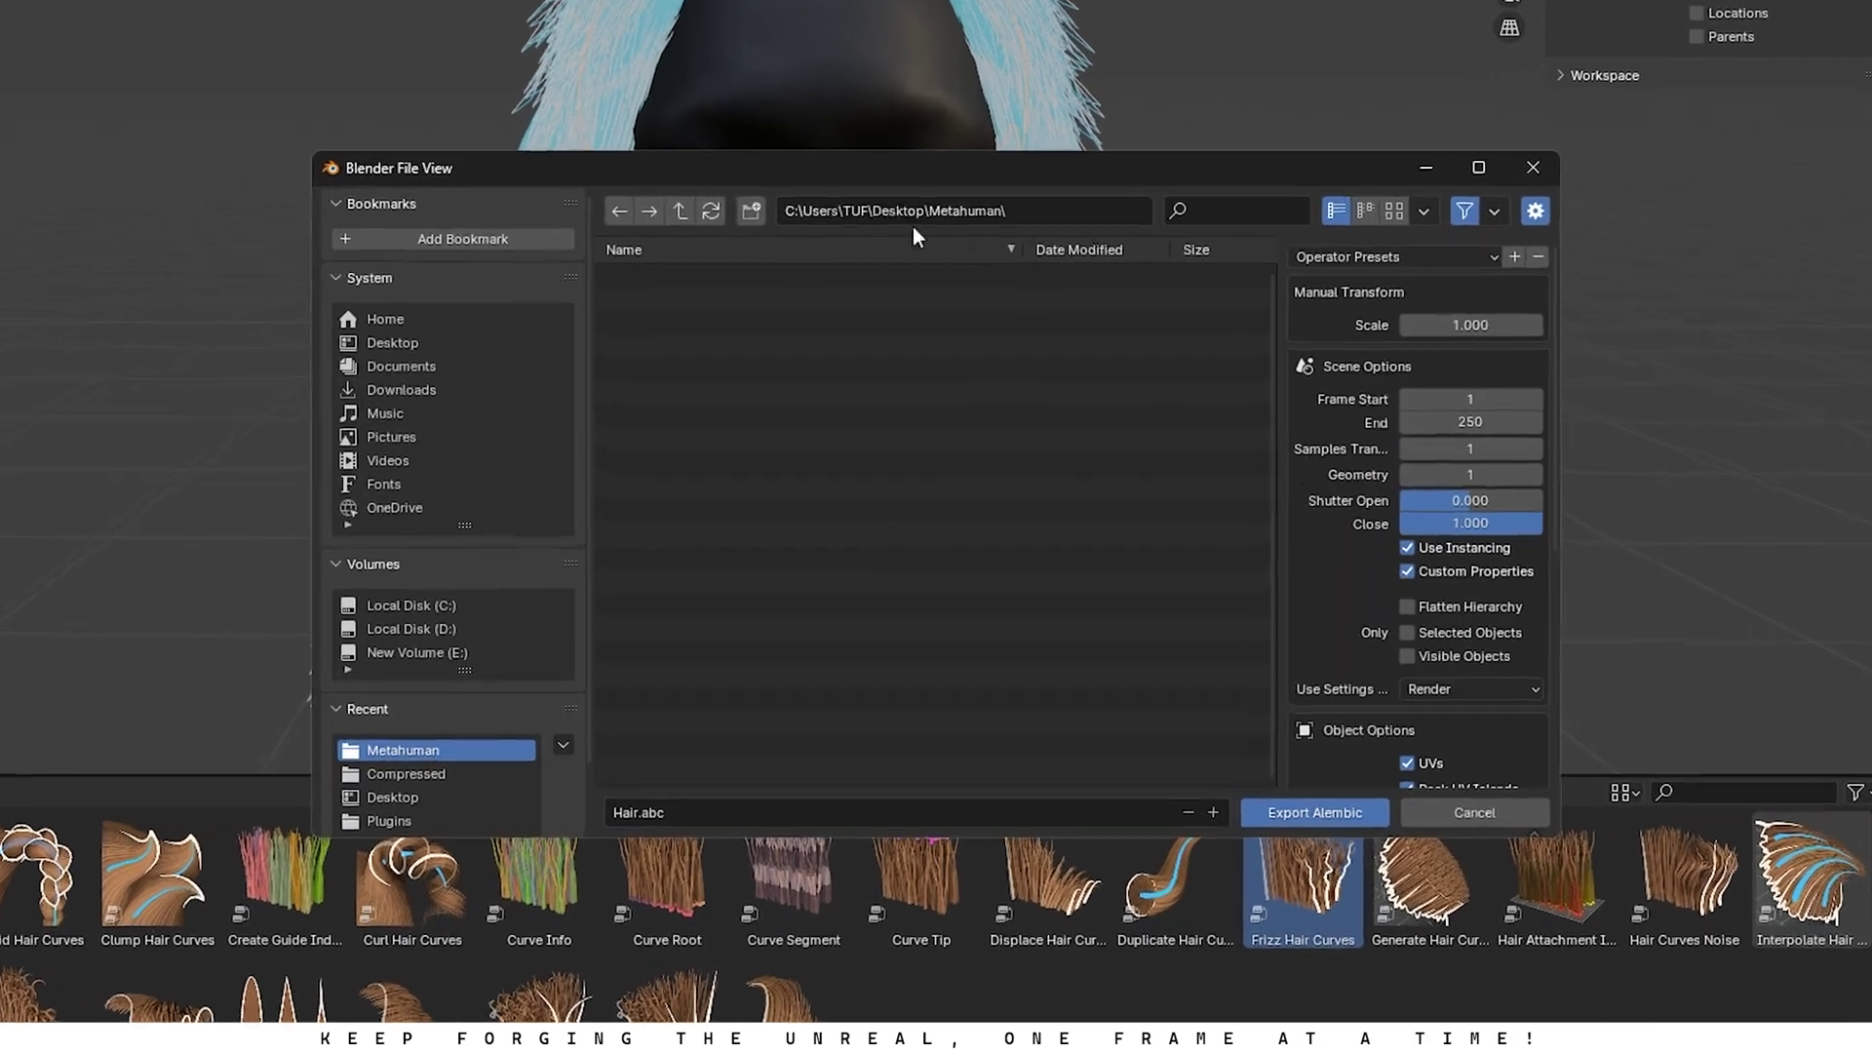
left_click(821, 332)
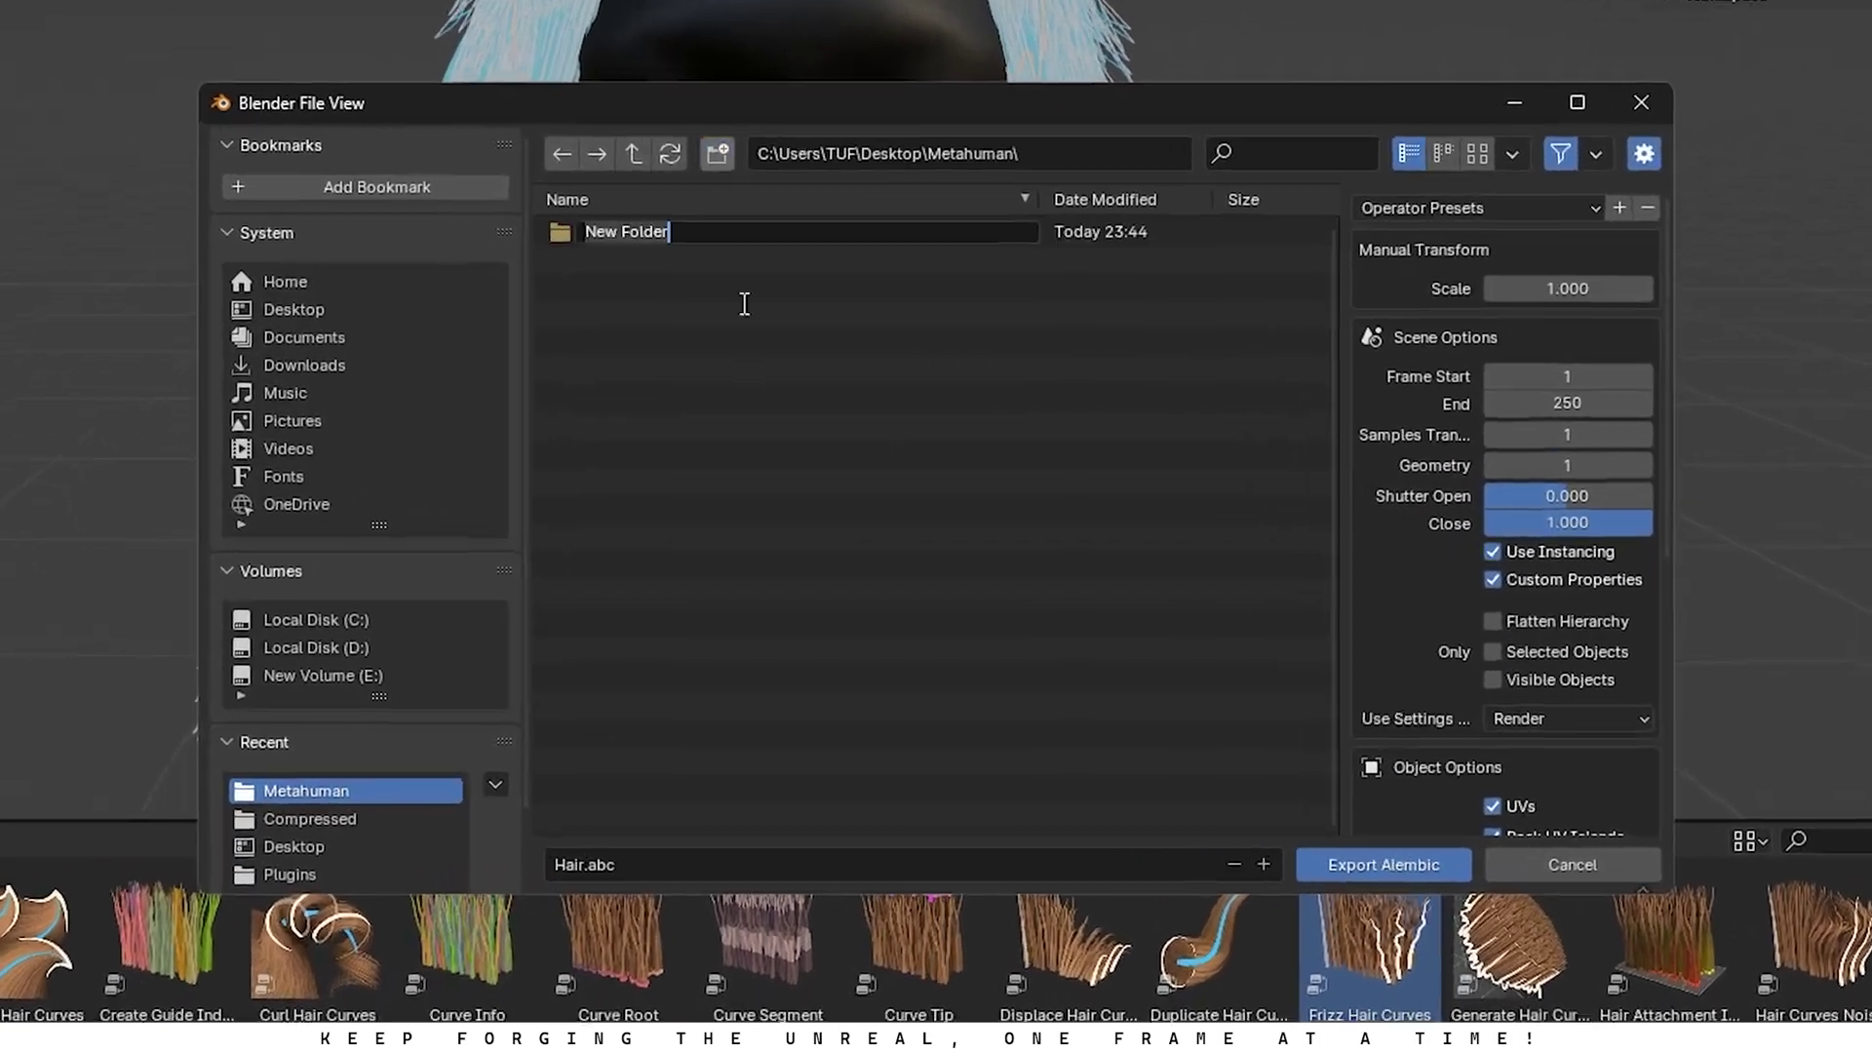
type("Export")
key("Return")
key("Return")
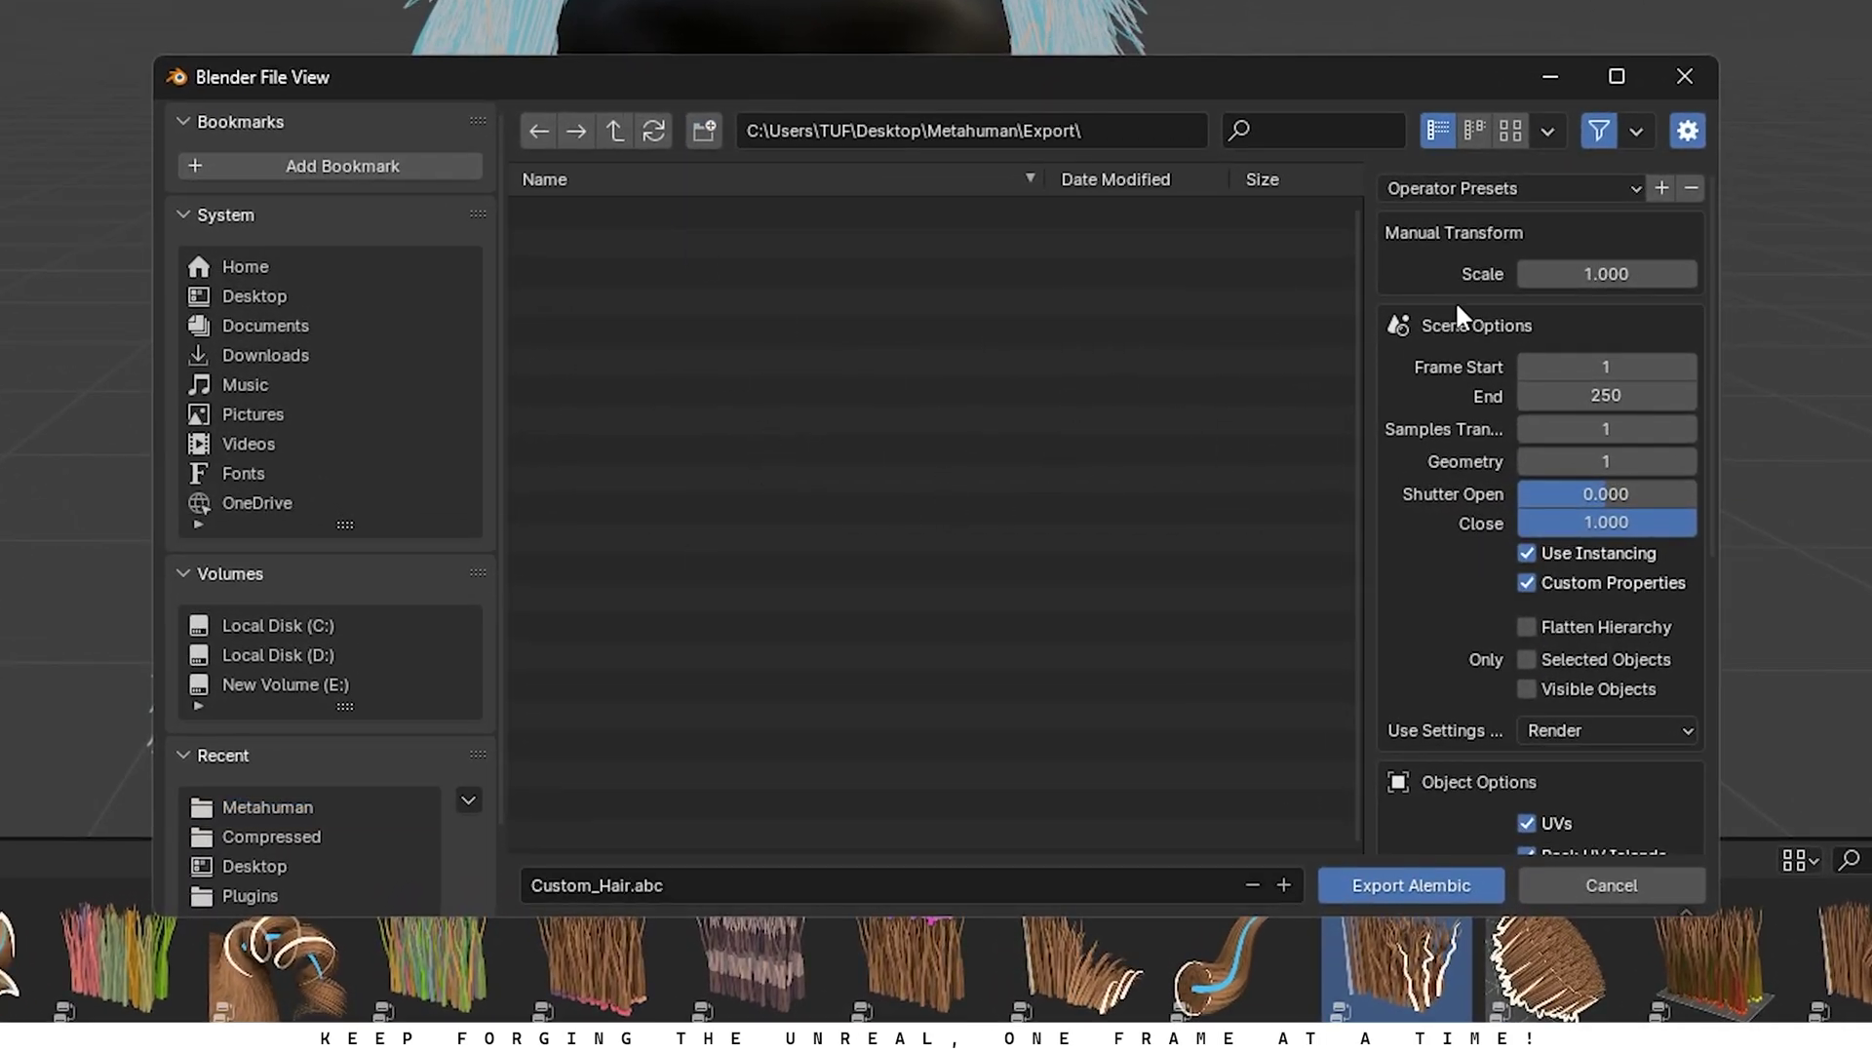
Step: Set the Alembic export scale to 100 and the end frame to 1
left_click(1633, 276)
type("100")
key("Return")
left_click(1597, 391)
type("1")
key("Return")
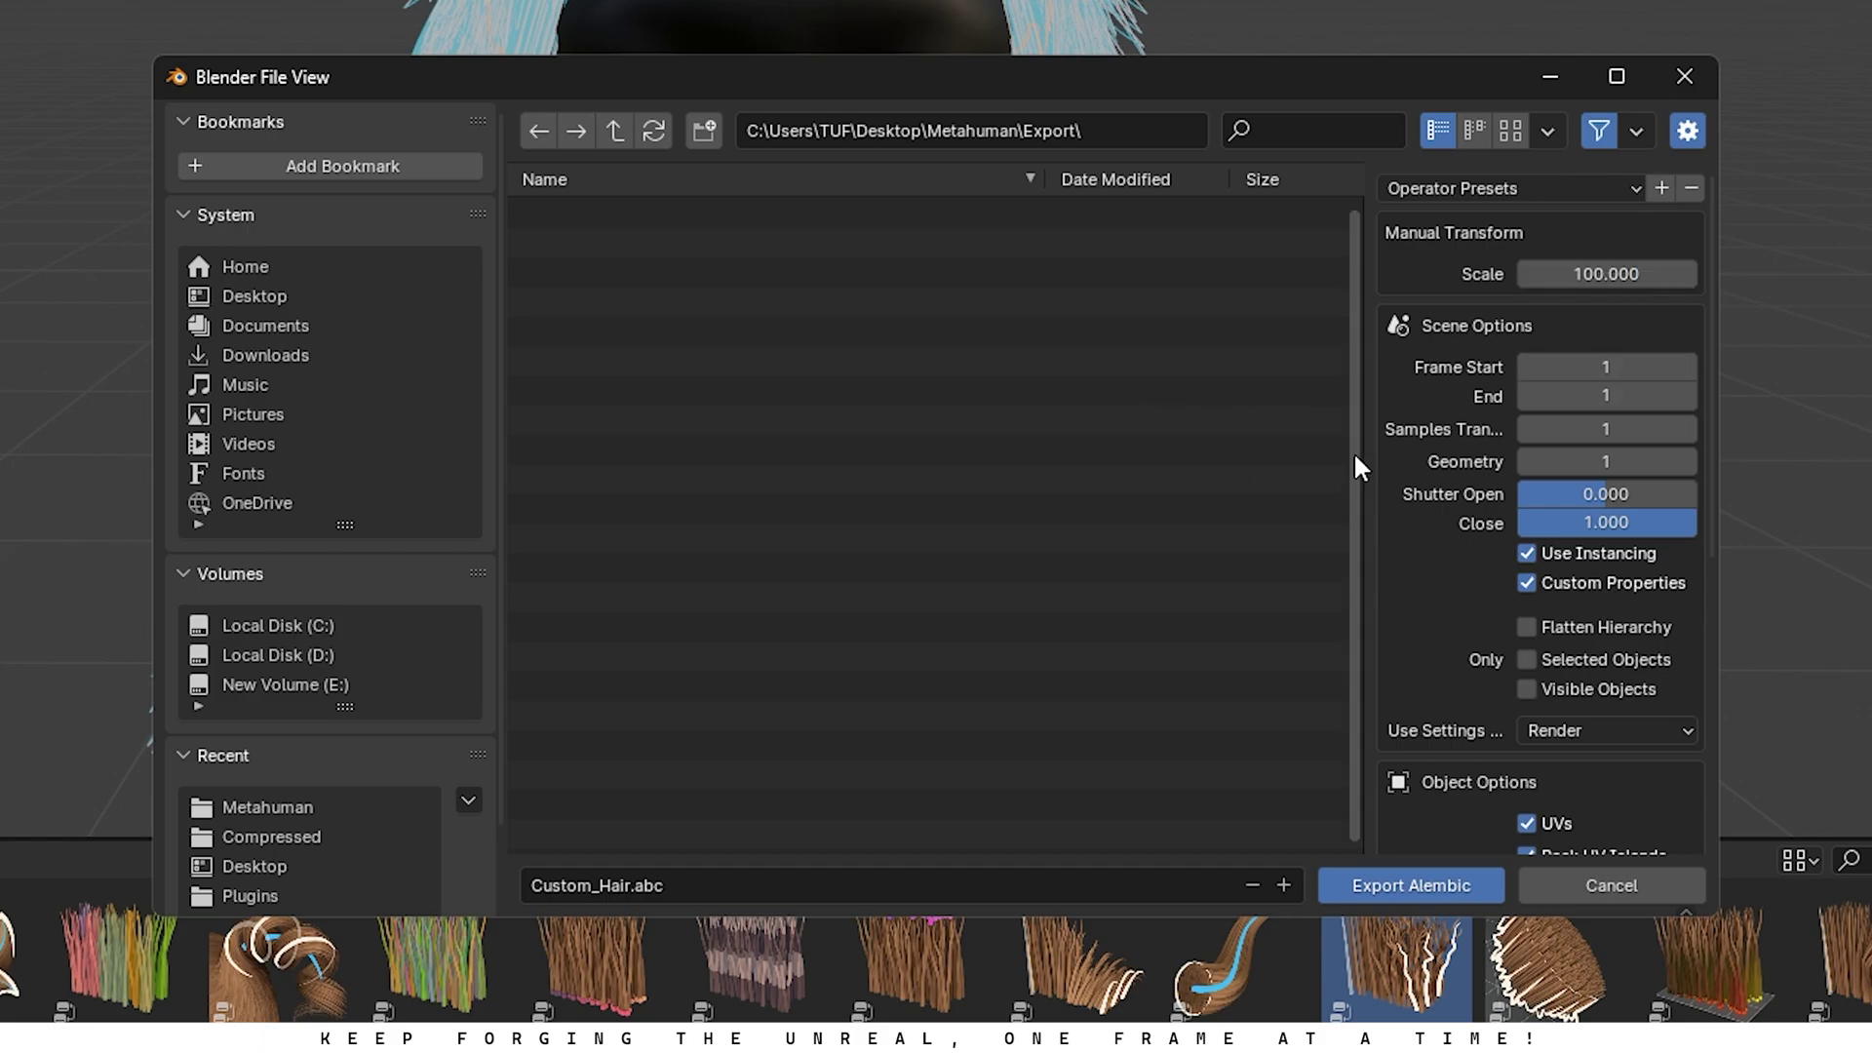
Step: Limit the export to selected and visible objects and use the Viewport settings
scroll(1431, 657, "down", 5)
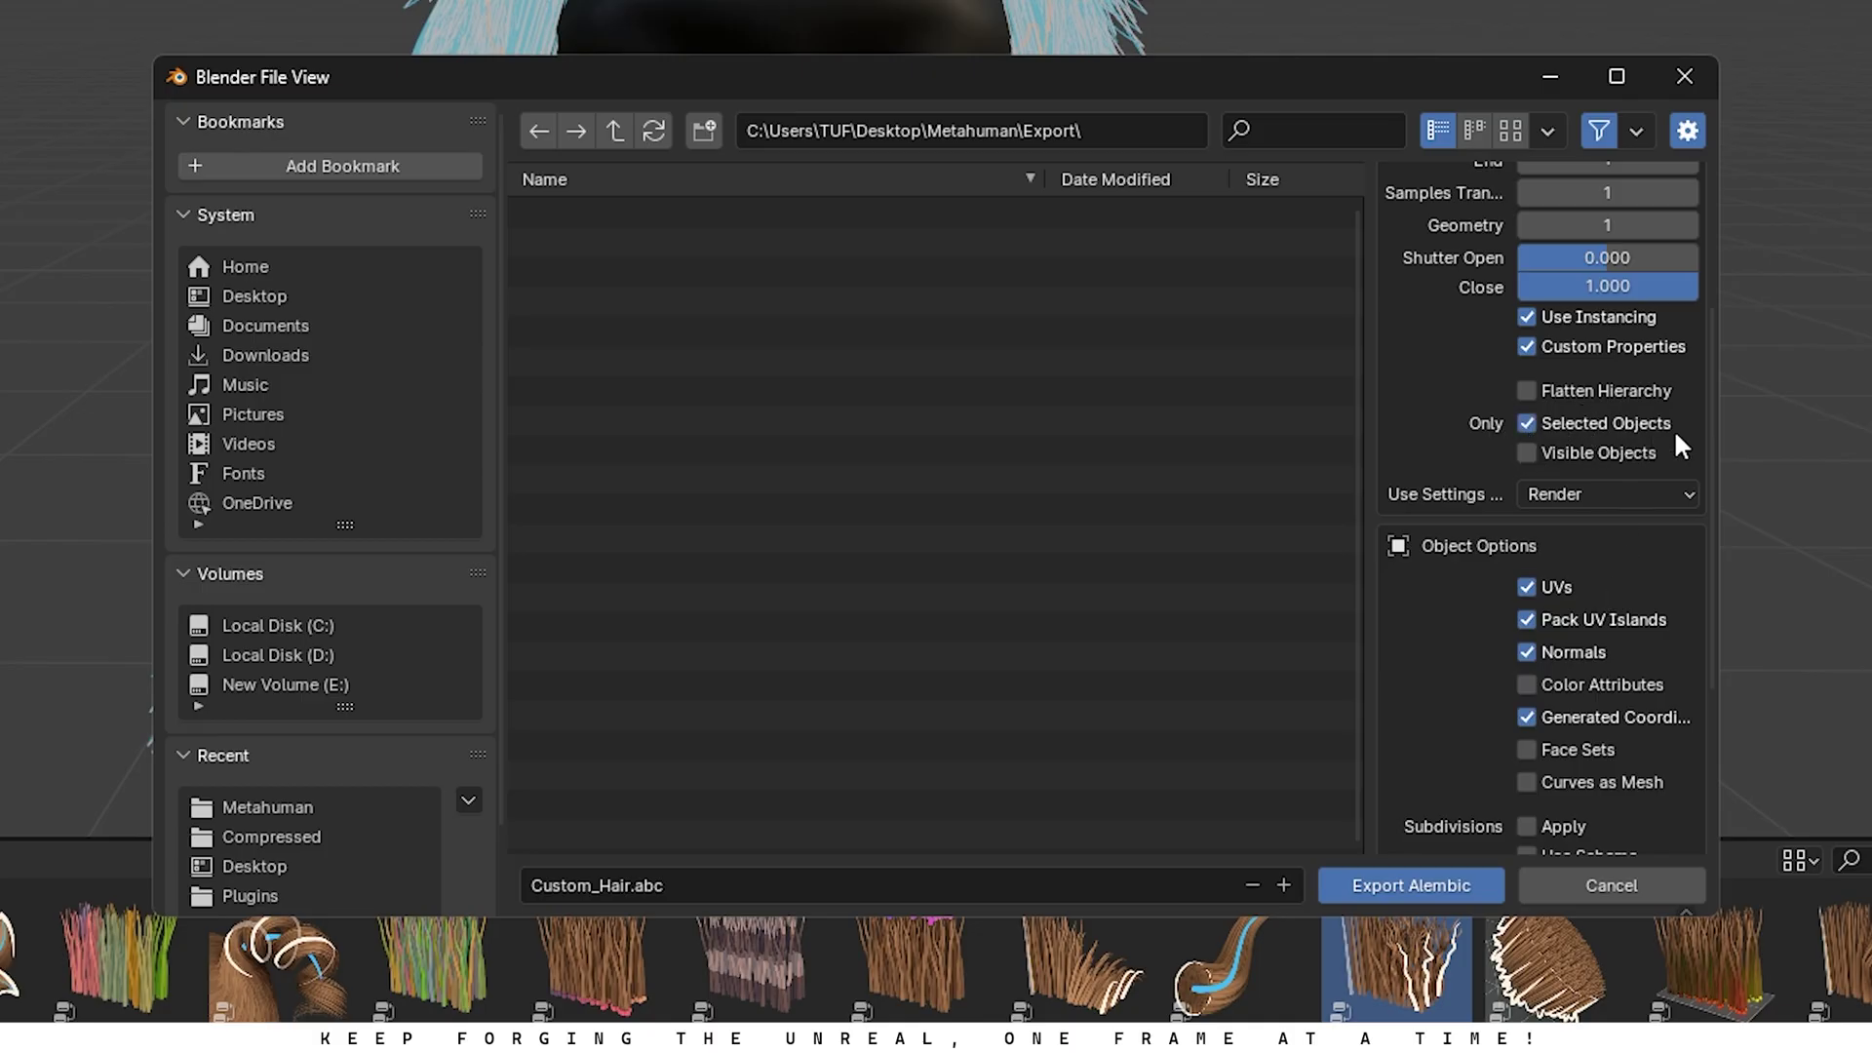
left_click(1558, 493)
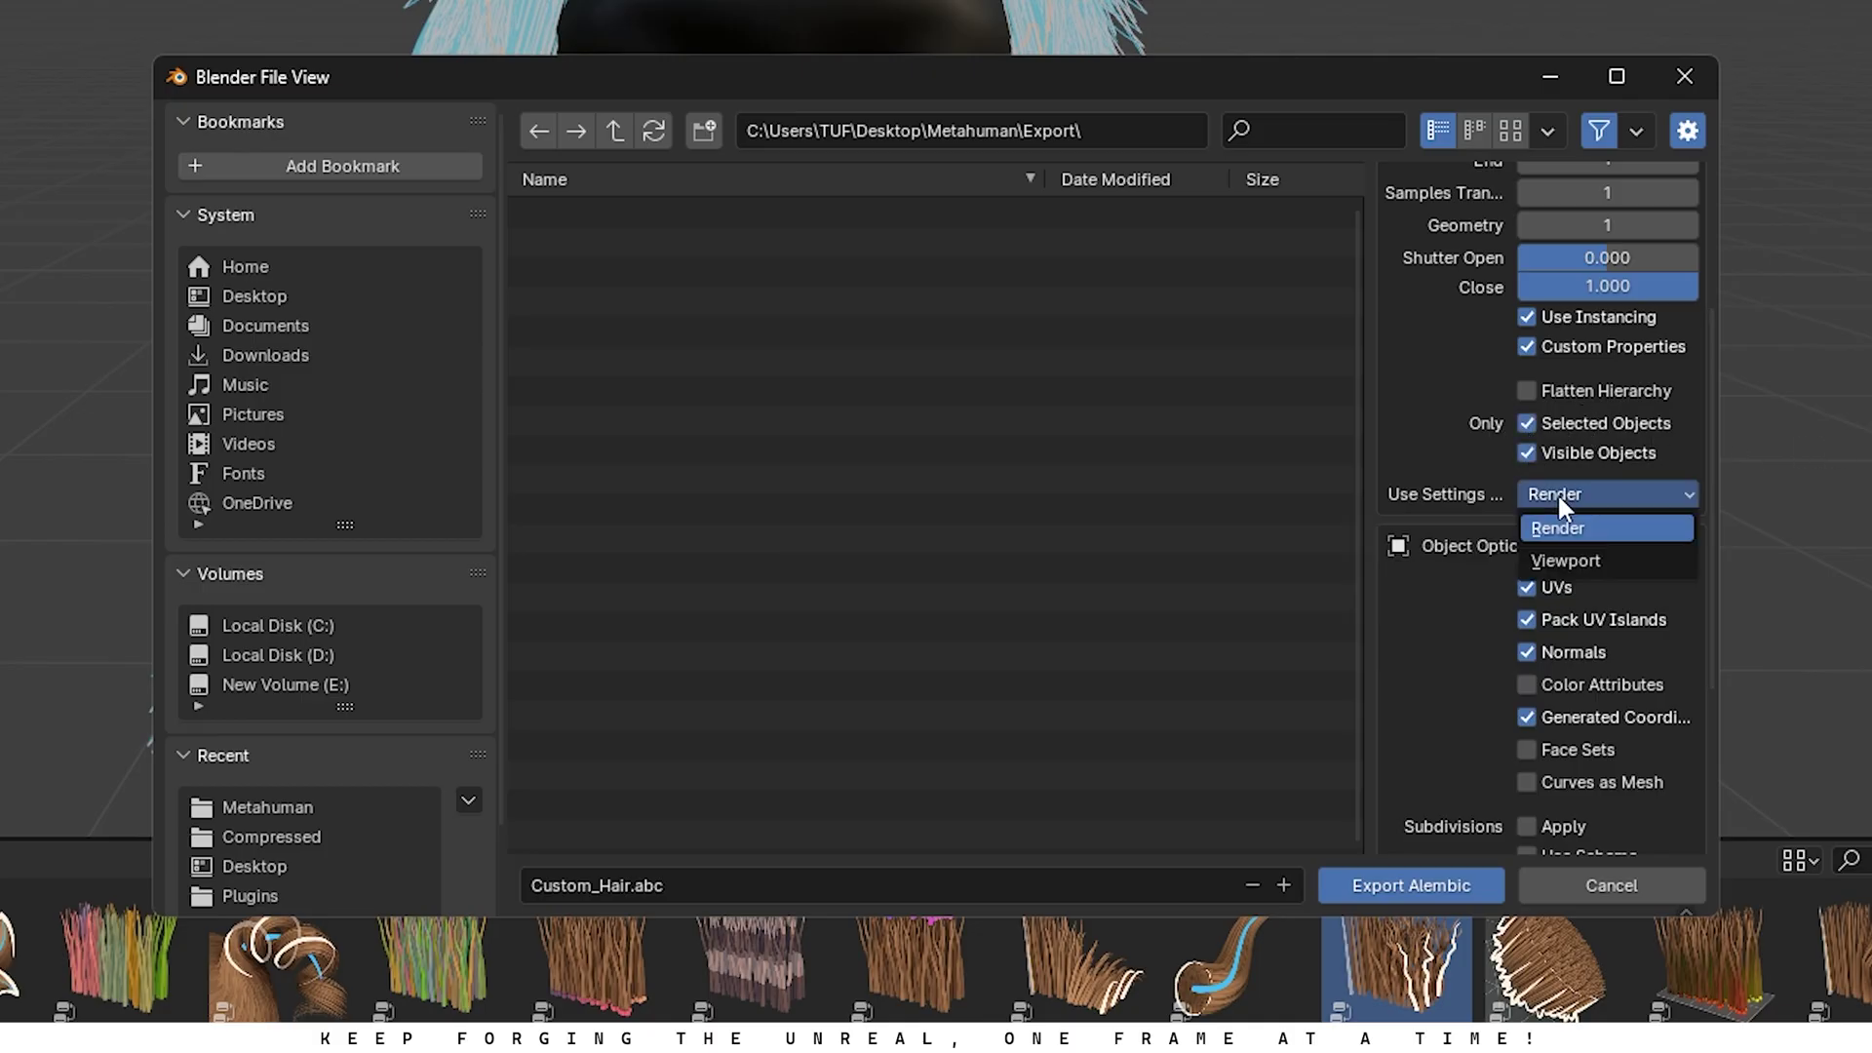
left_click(1564, 553)
Step: Exclude UVs, Pack UV Islands, normals and generated coordinates from the export, and export the Alembic file
scroll(1560, 546, "down", 6)
left_click(1556, 311)
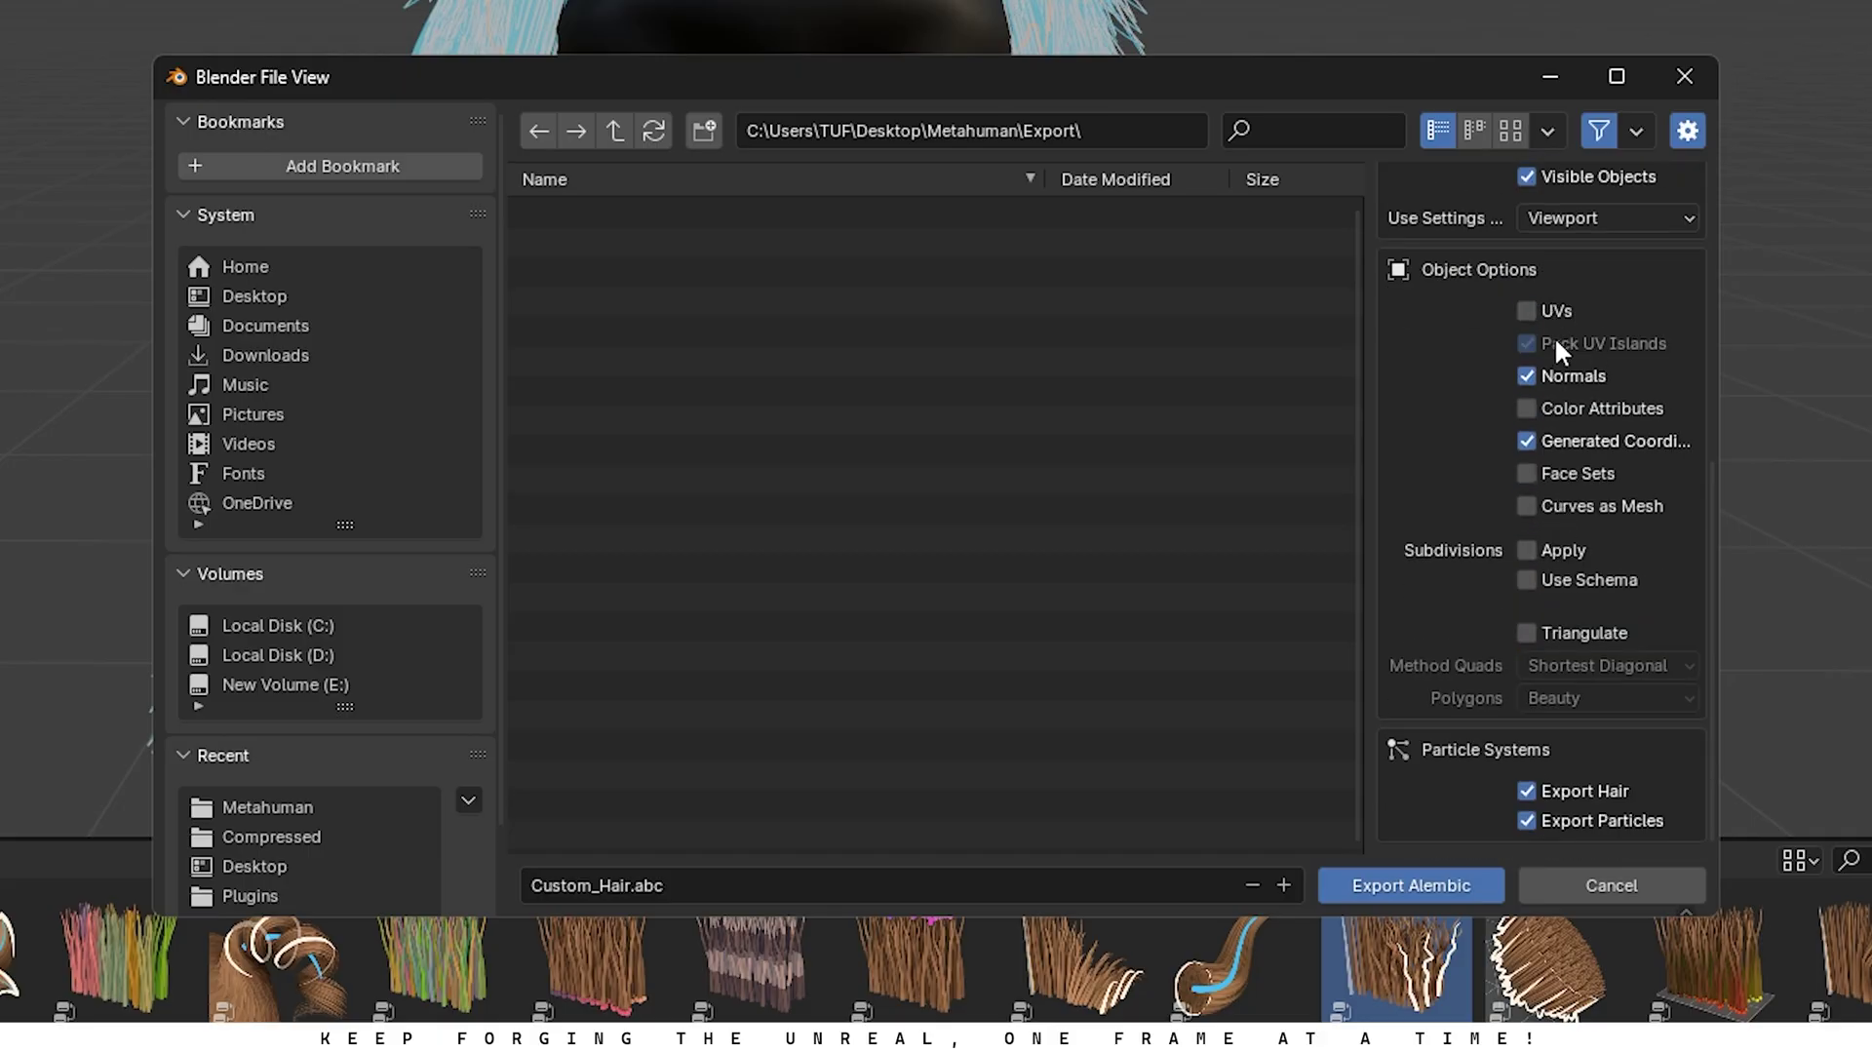
left_click(1557, 376)
scroll(1466, 681, "up", 10)
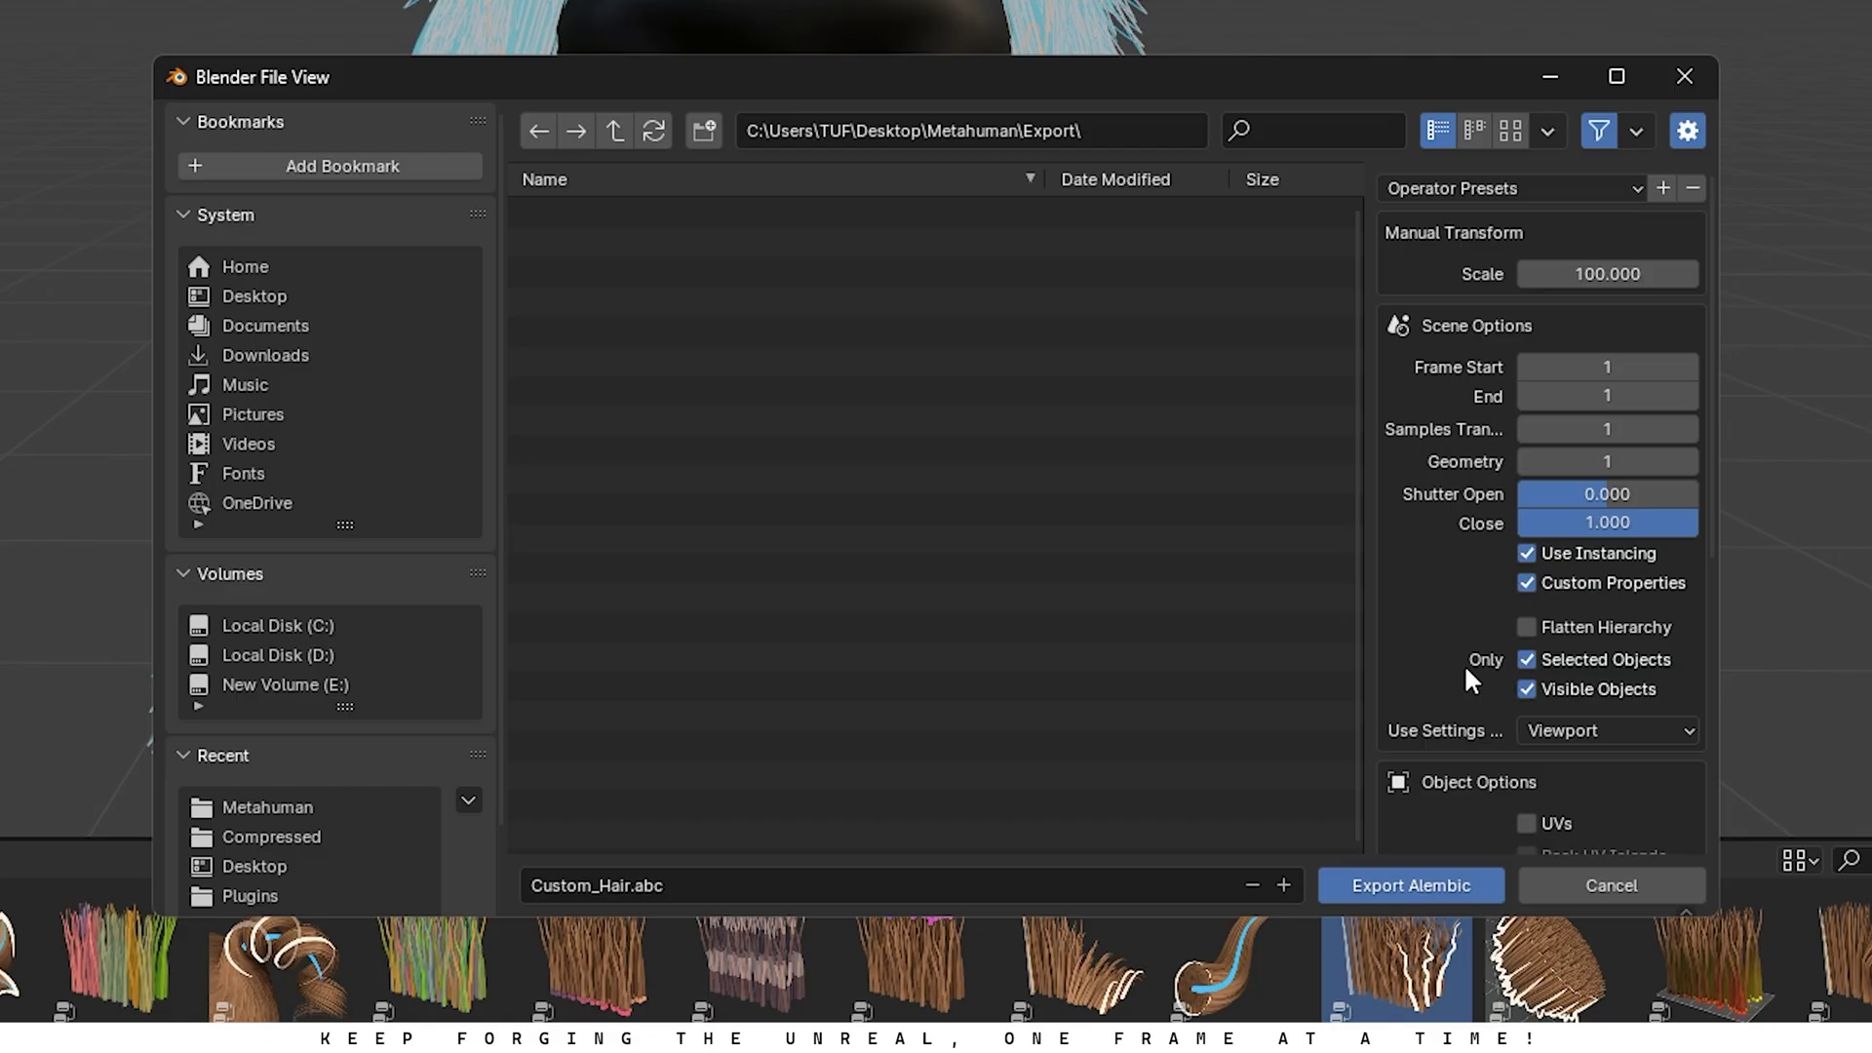
scroll(1464, 663, "down", 11)
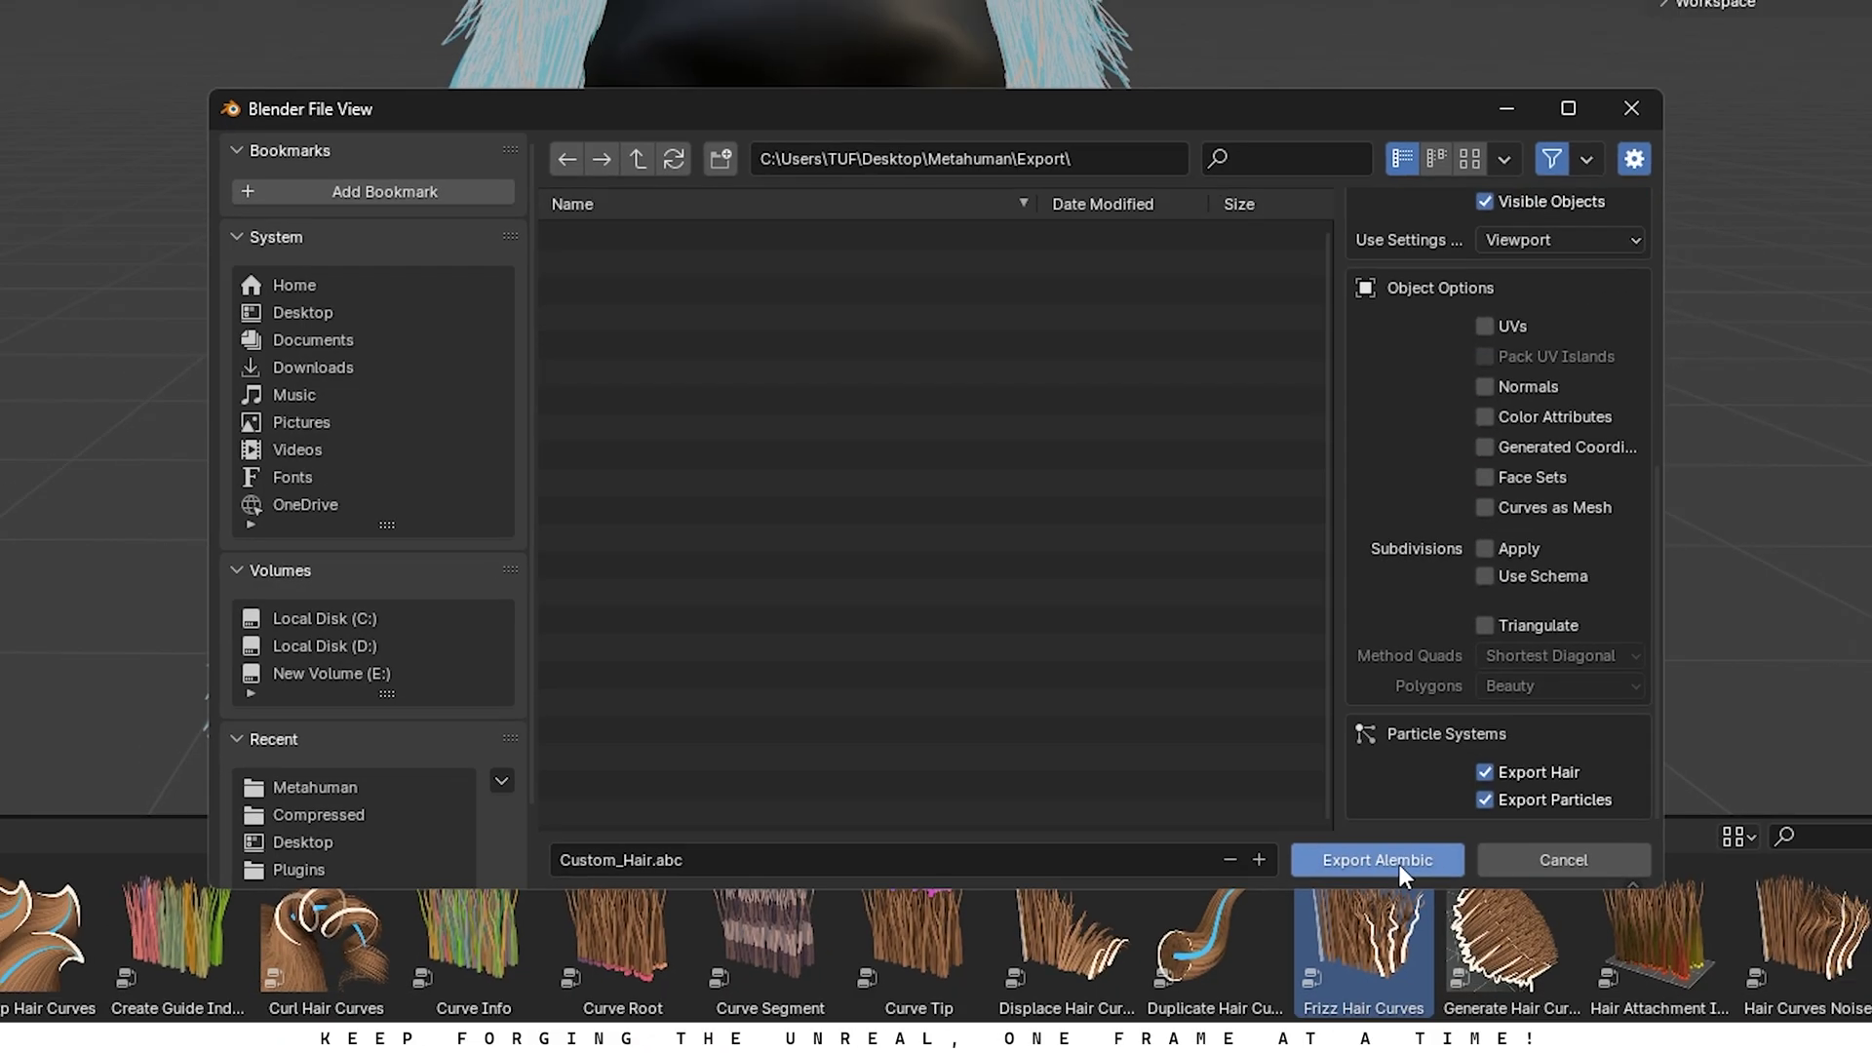
left_click(1433, 887)
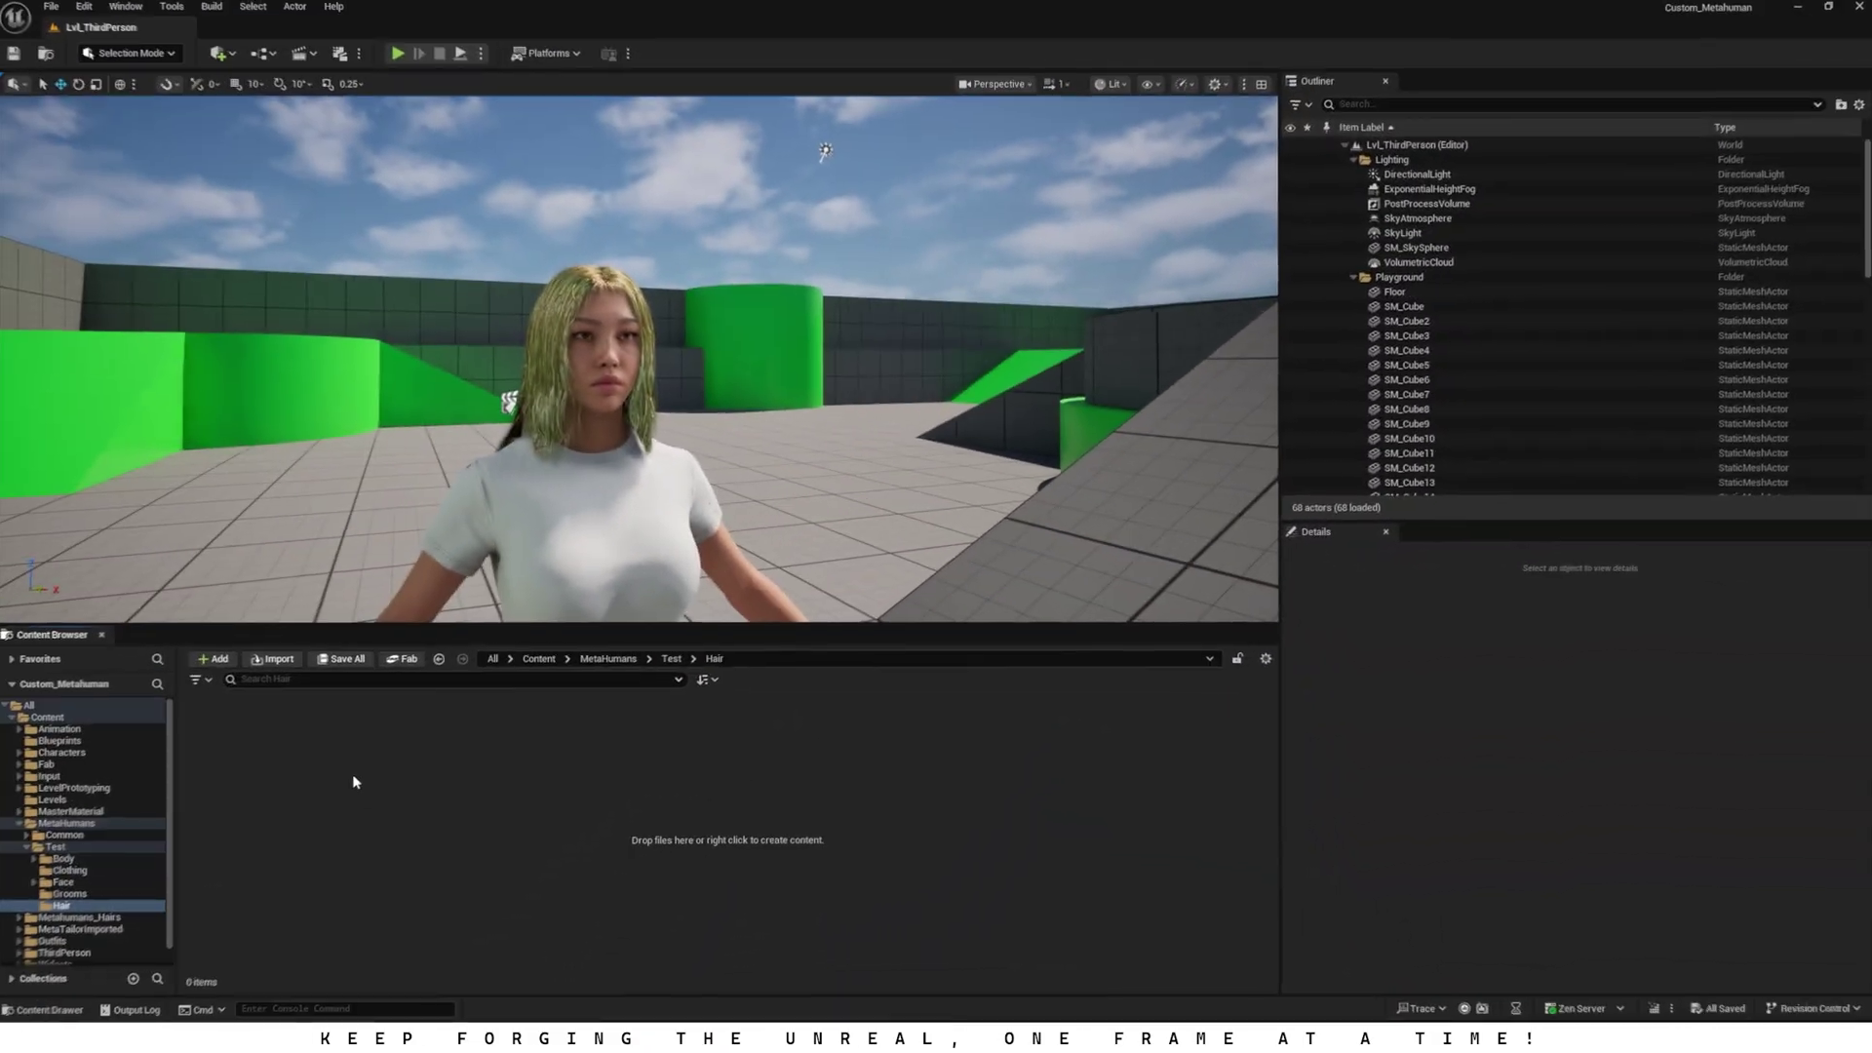
Step: Switch to Unreal Engine, open the plugin manager and search for "alemb"
right_click(357, 777)
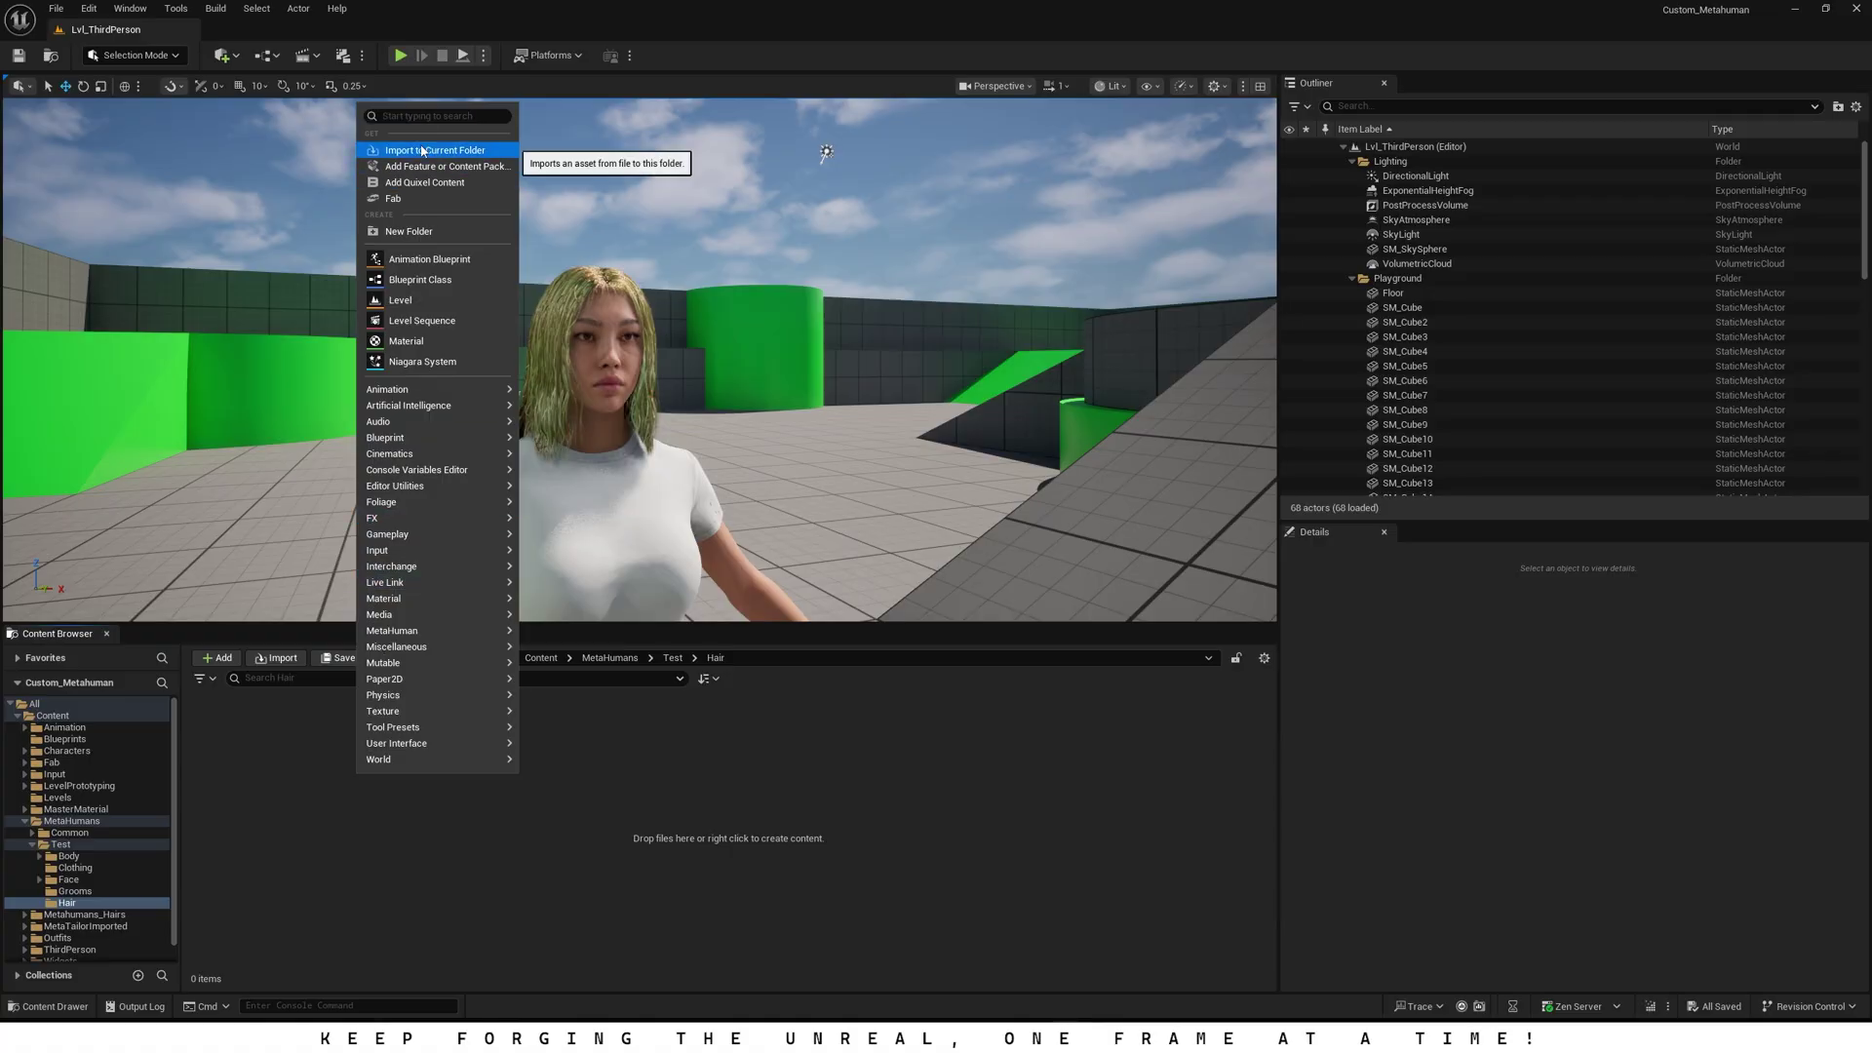
left_click(89, 8)
left_click(122, 252)
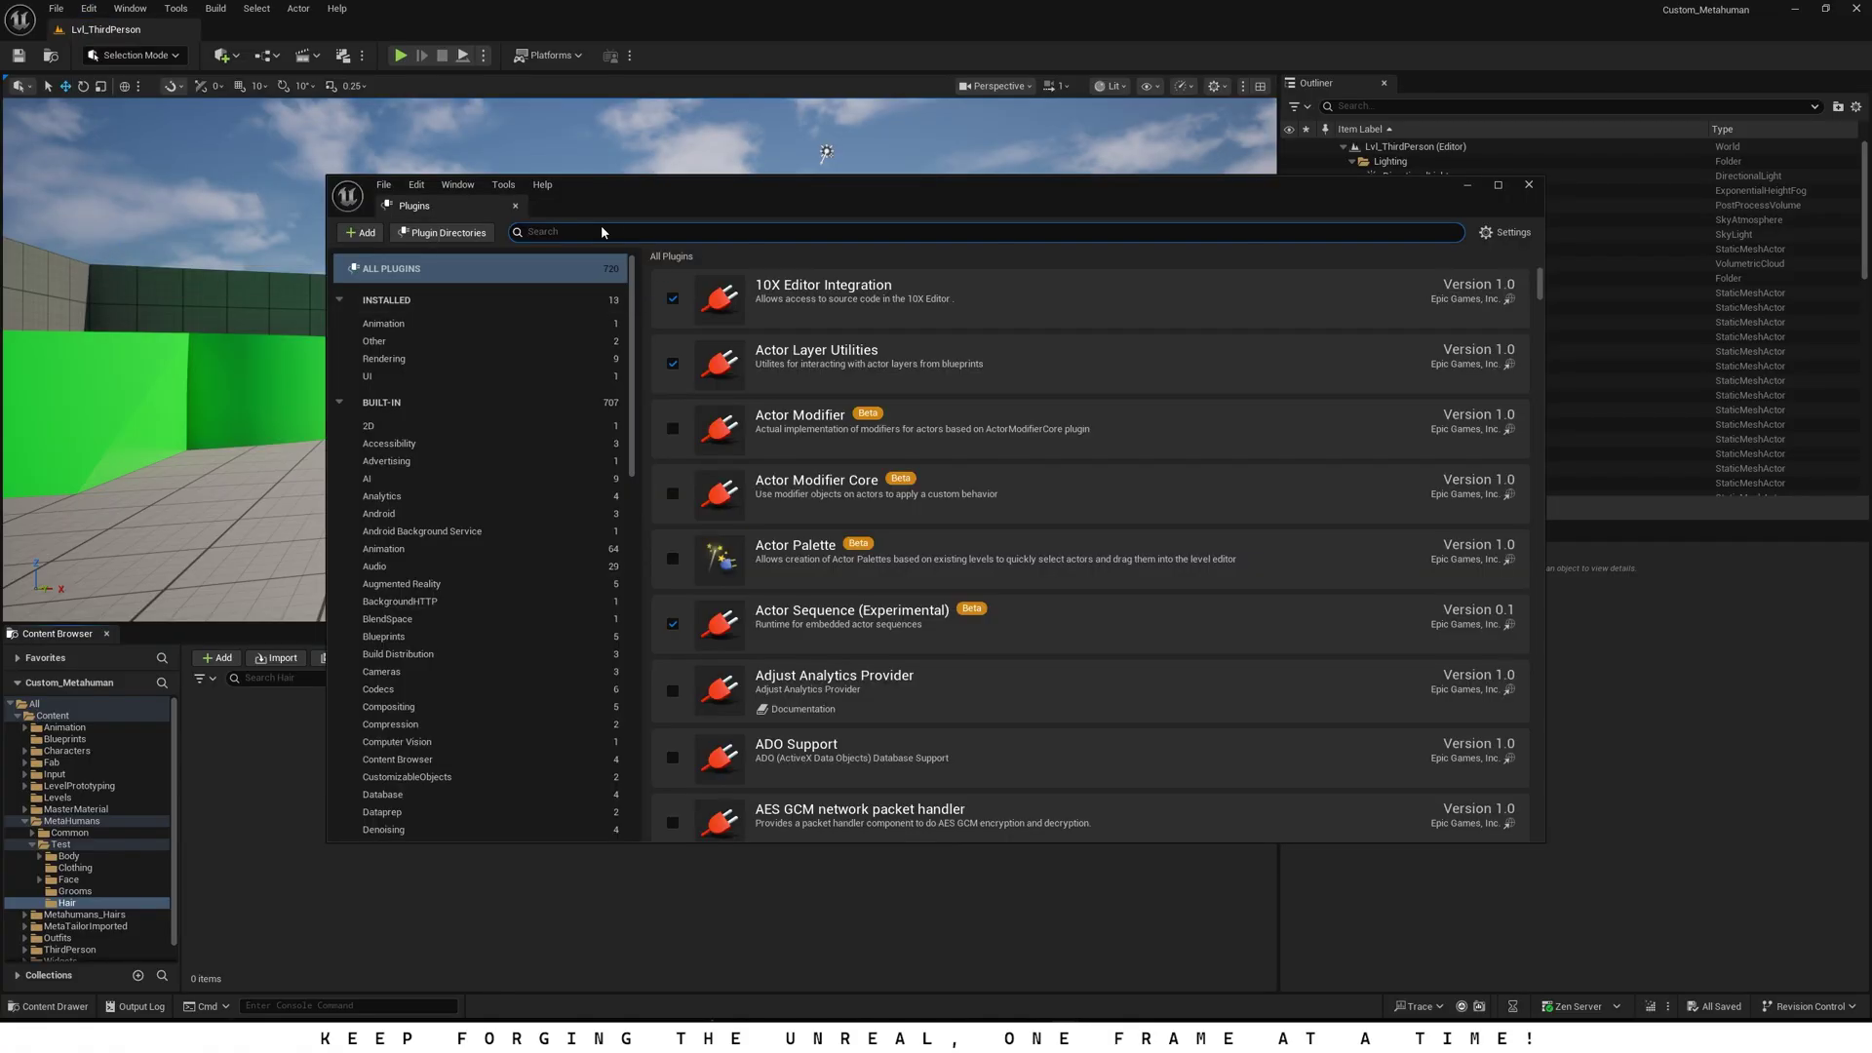
type("alemb")
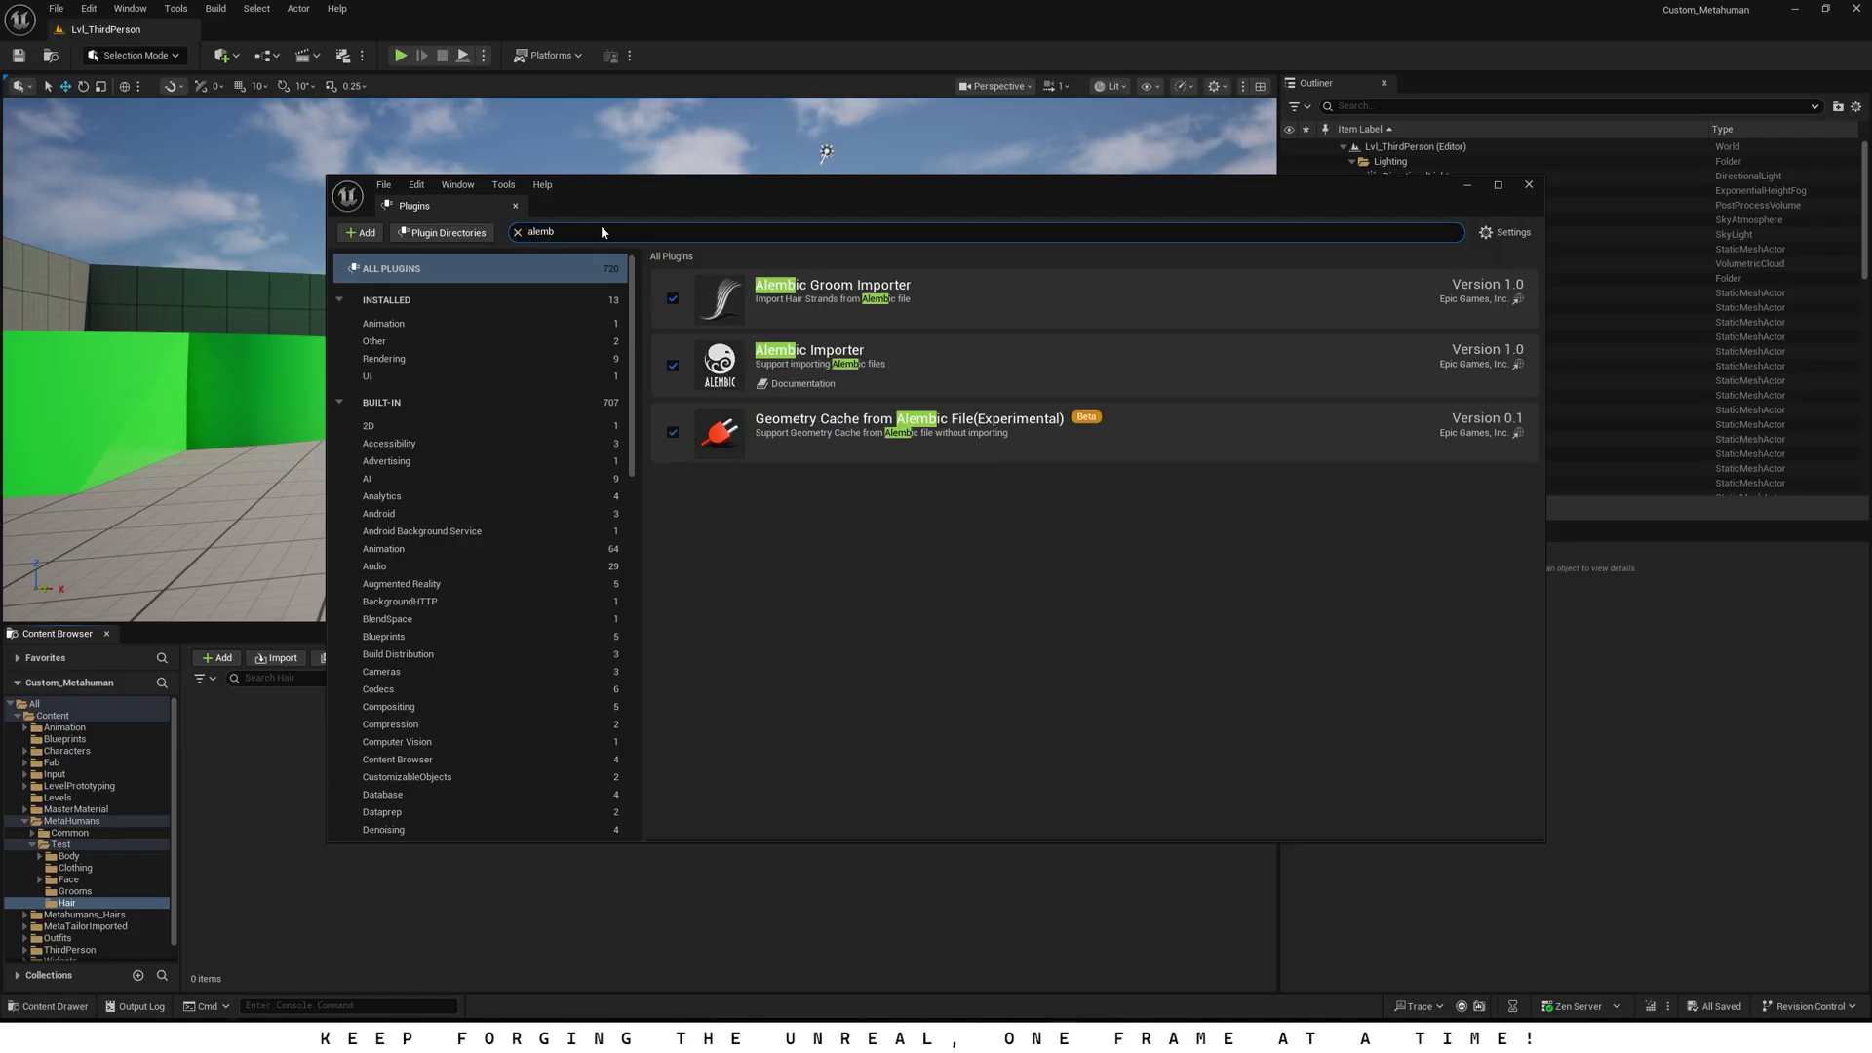
Step: Close the plugin manager and import Custom_Hair.abc into the Hair folder as a groom, keeping the default conversion settings
left_click(1529, 186)
right_click(351, 825)
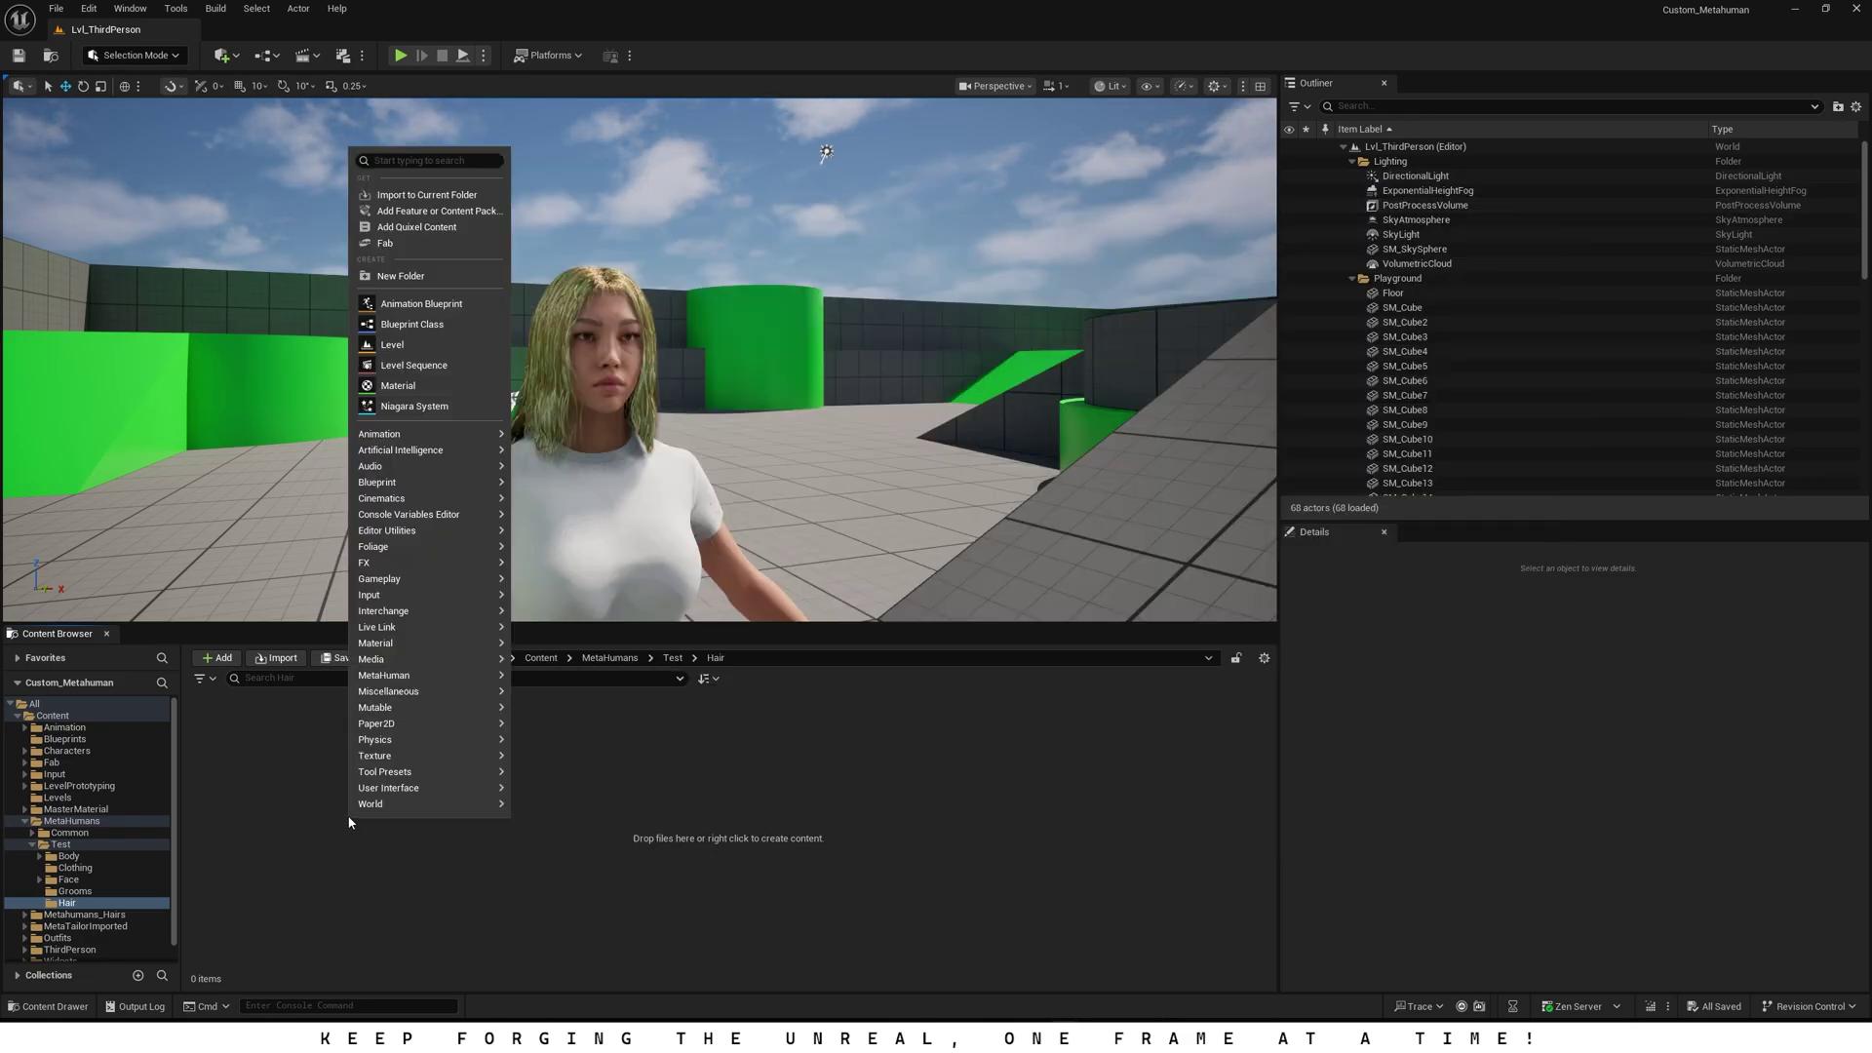
left_click(426, 195)
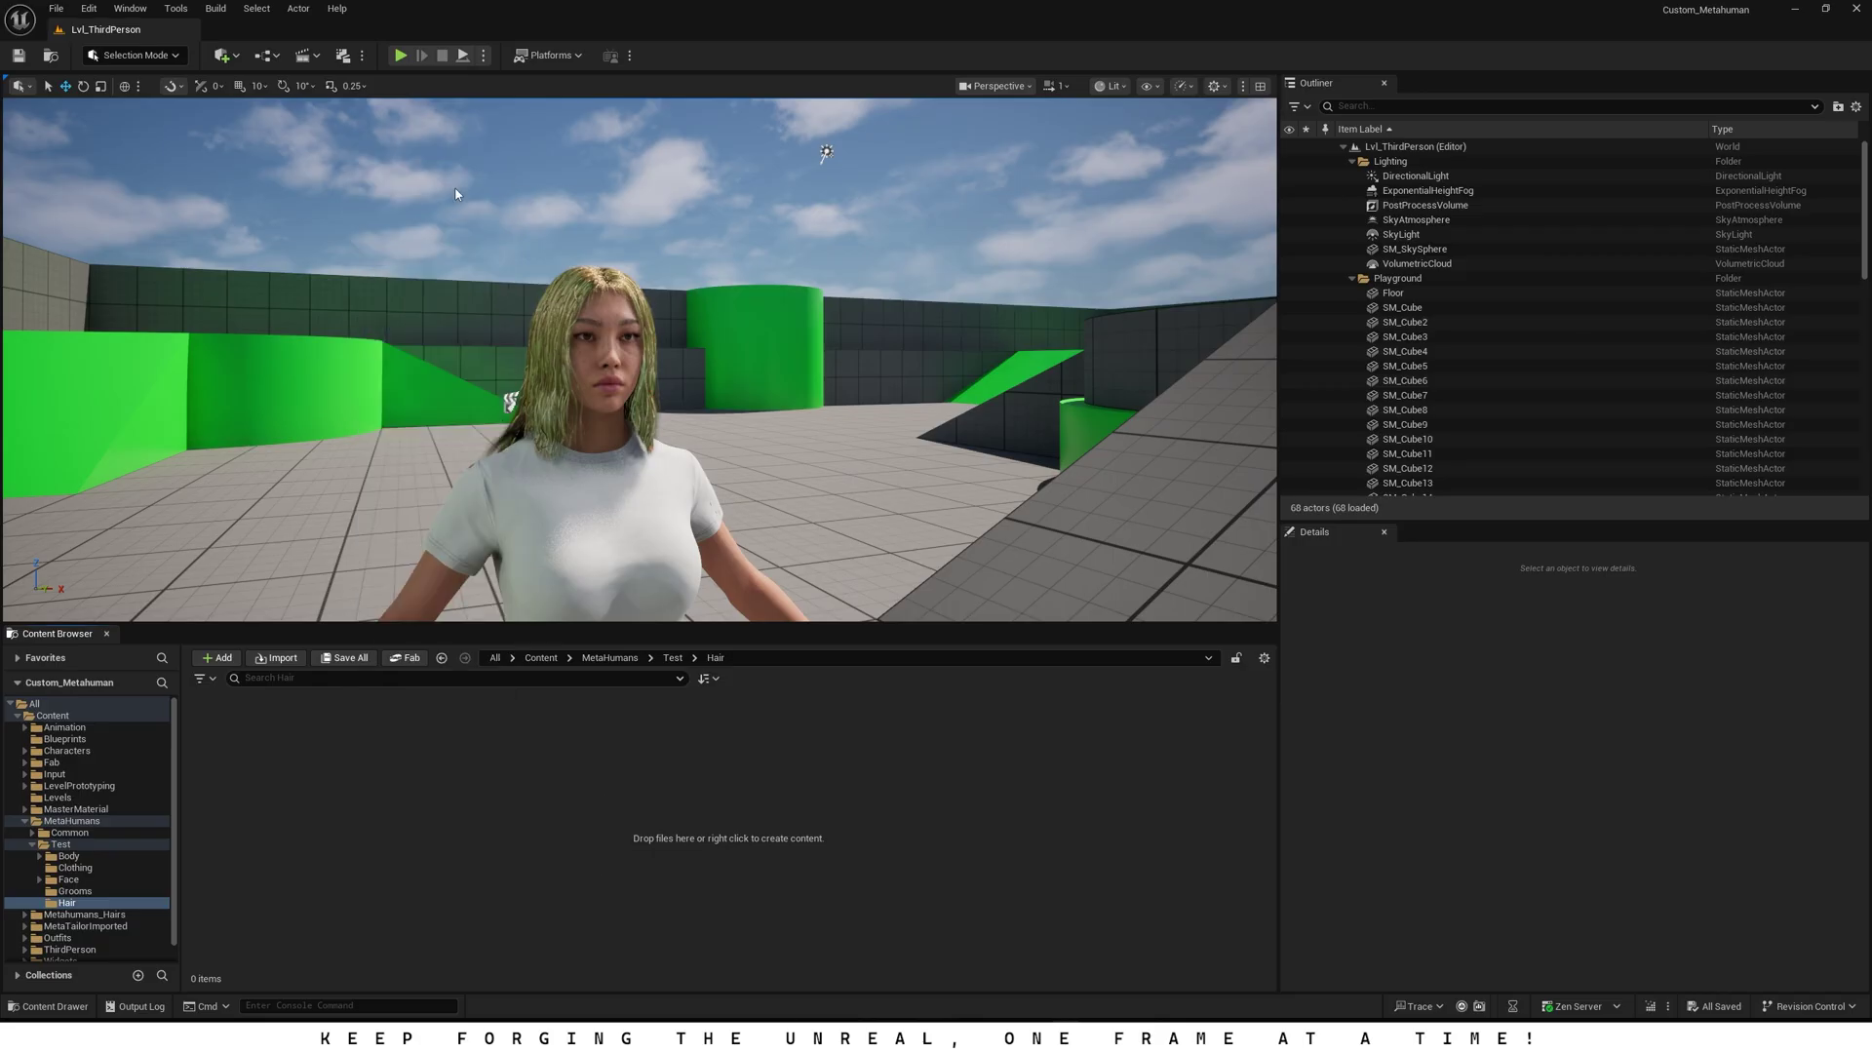
left_click(481, 370)
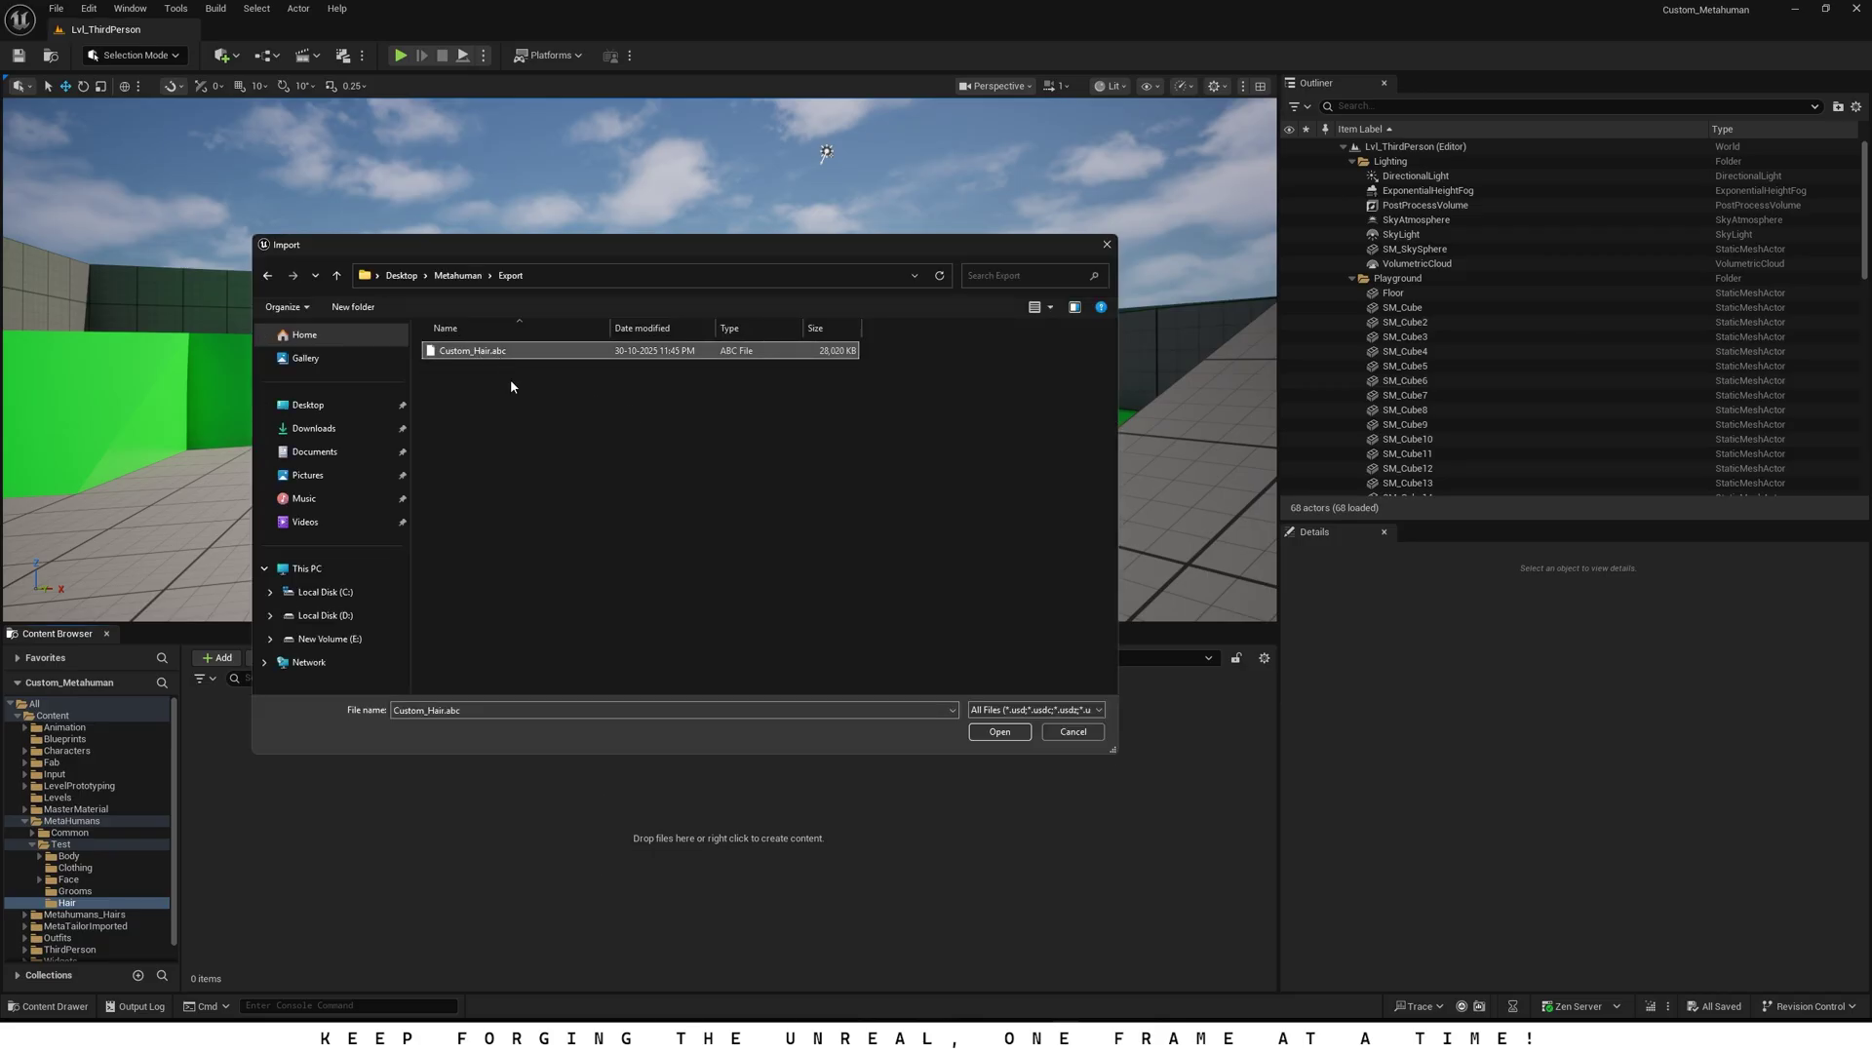
left_click(999, 731)
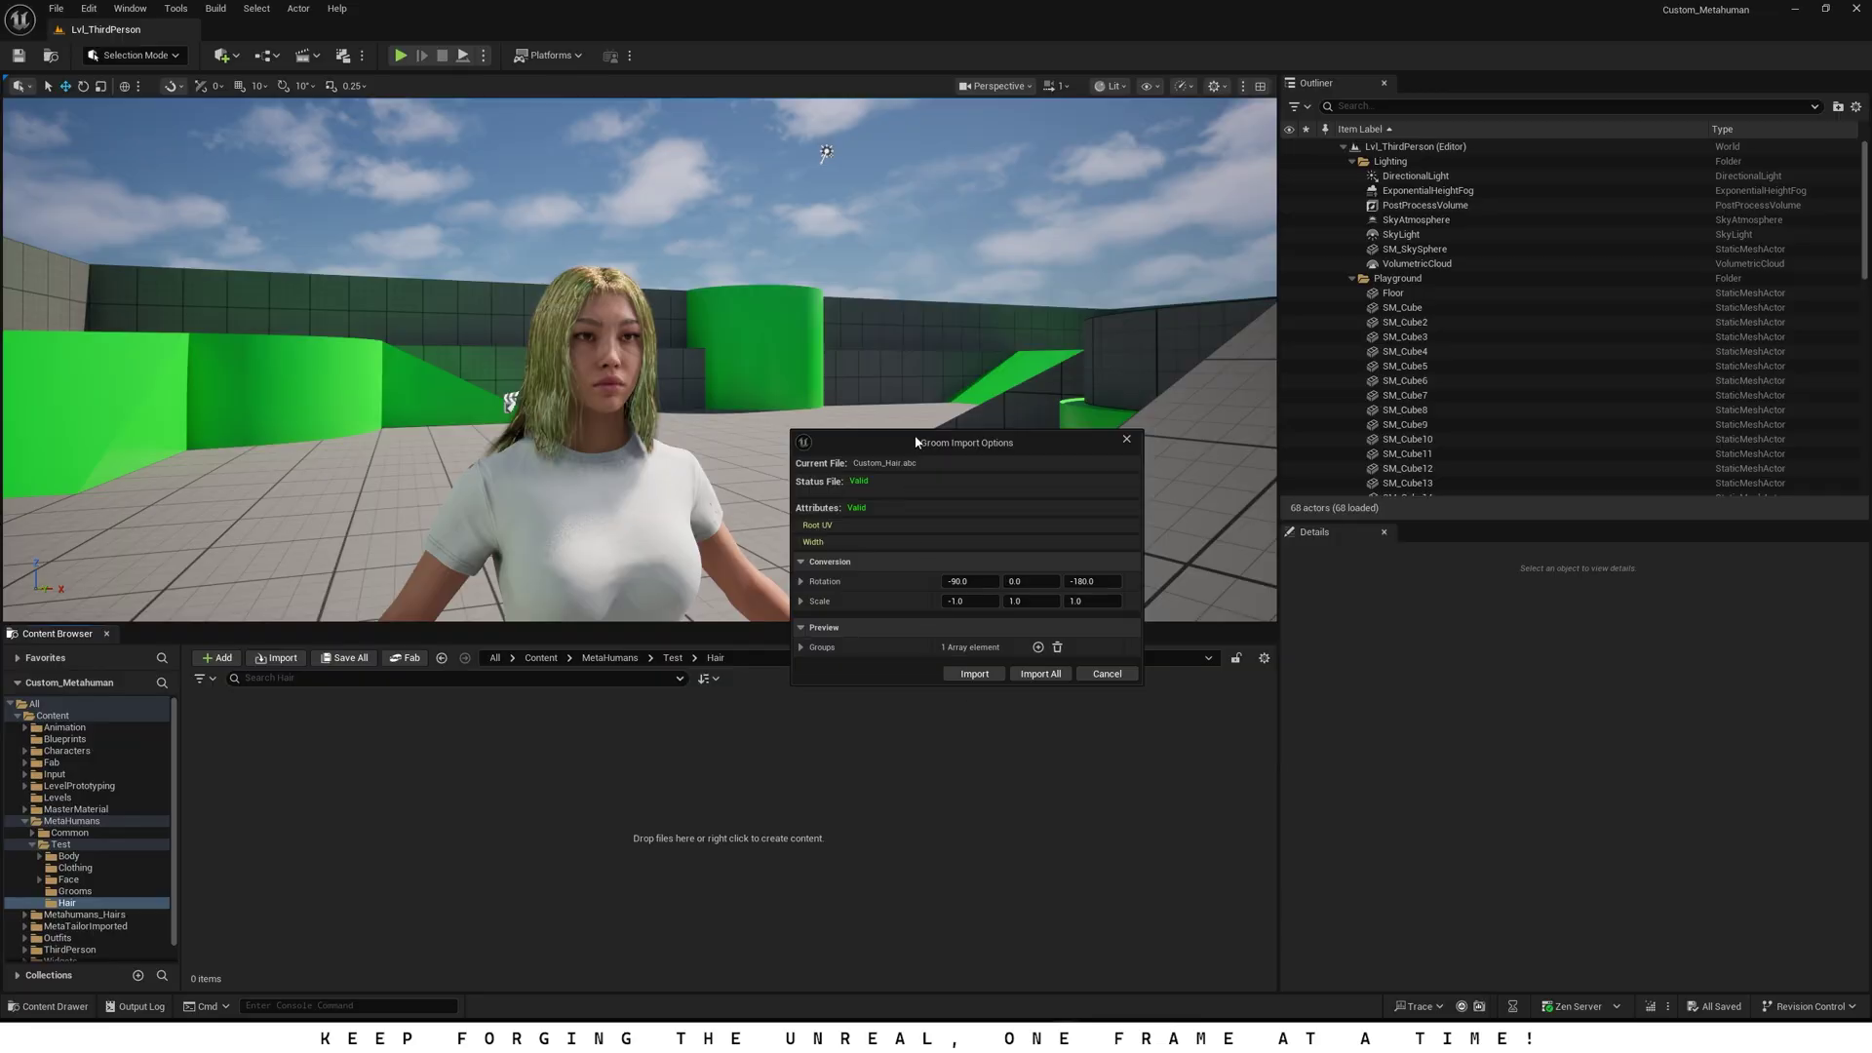
left_click_drag(921, 431, 694, 422)
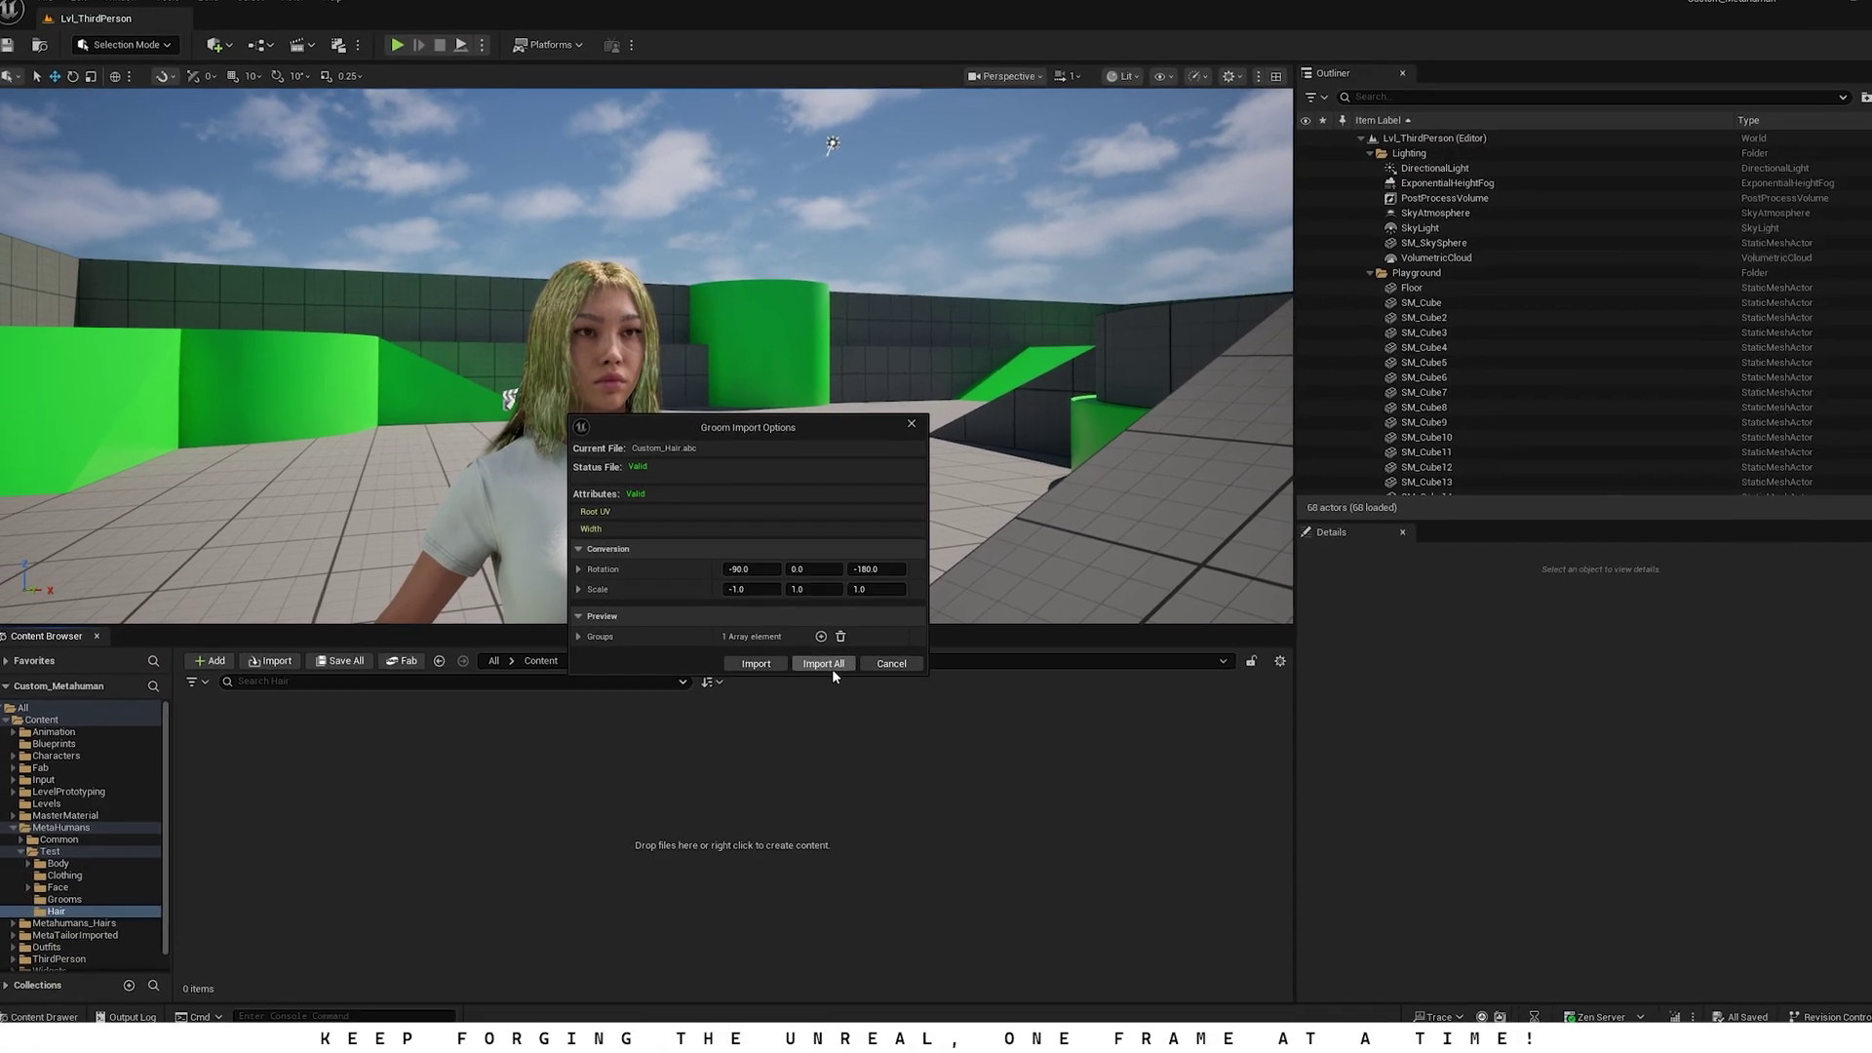
left_click(833, 669)
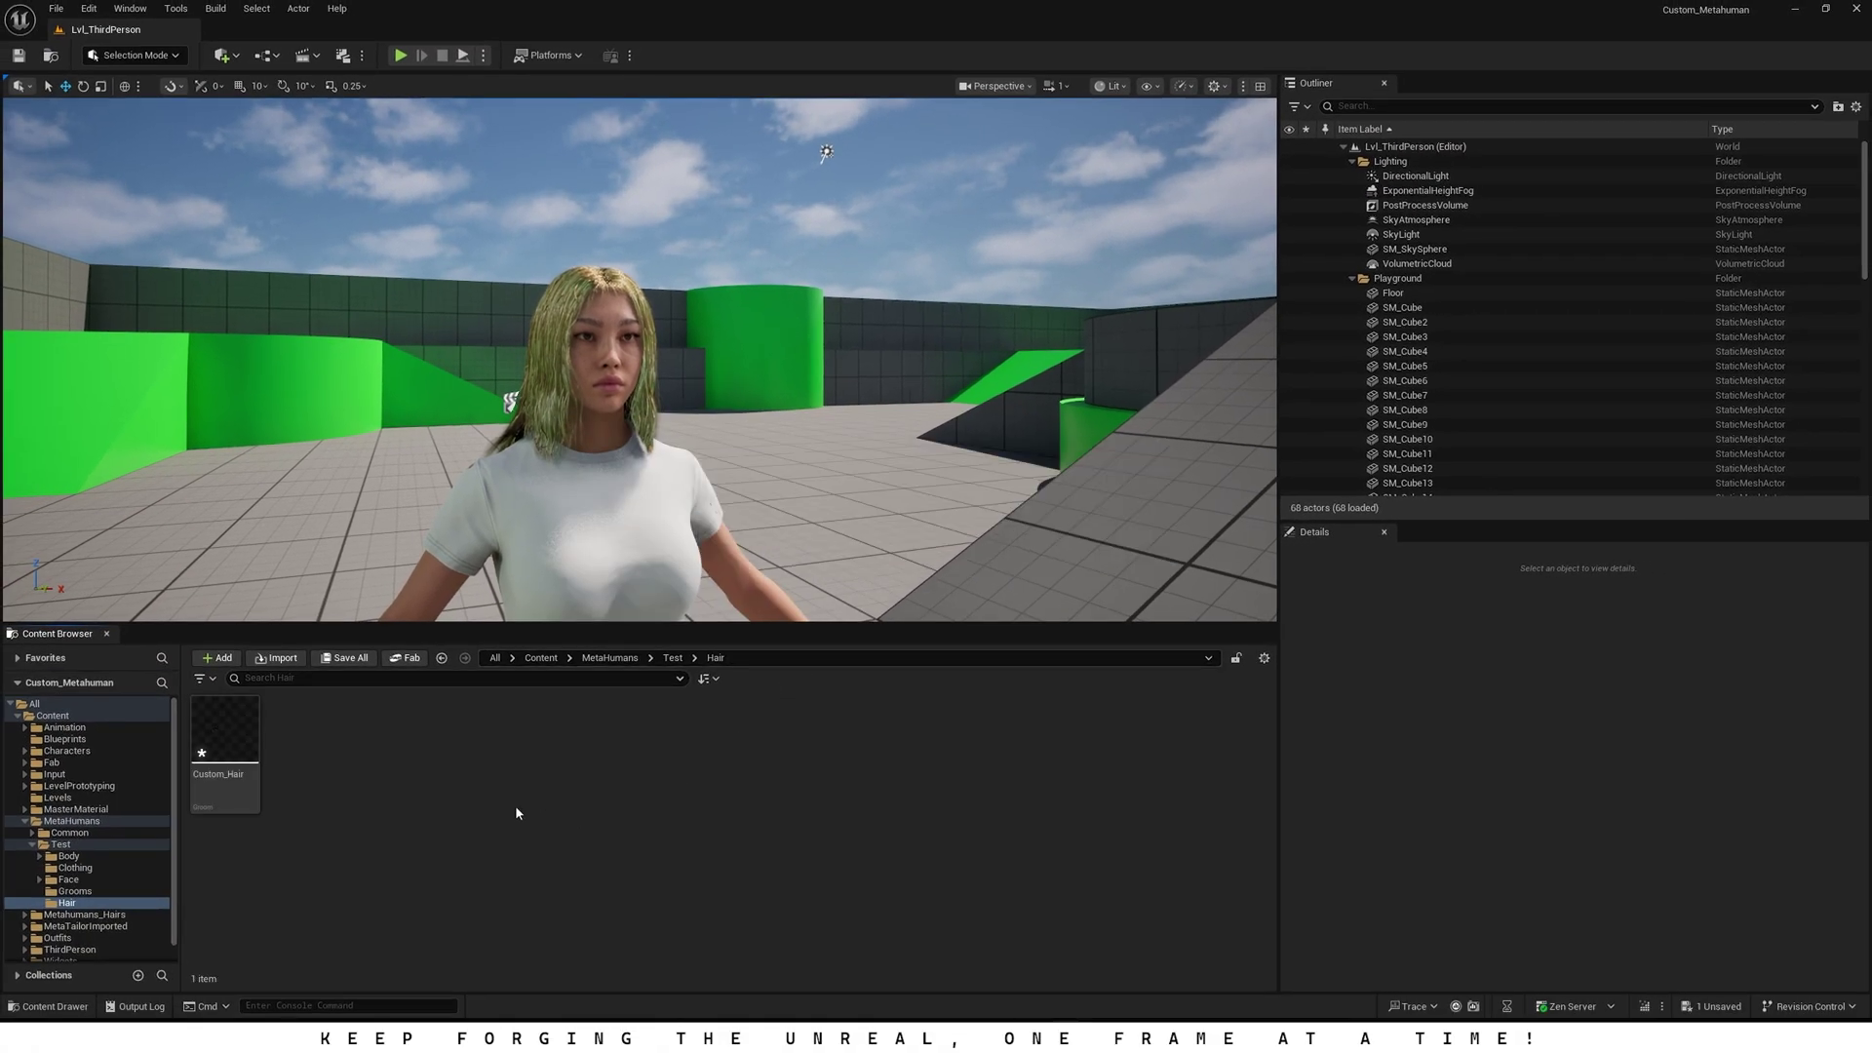
Step: Open the Custom_Hair groom asset, show its interpolation settings and inspect the hair from the front
double_click(234, 746)
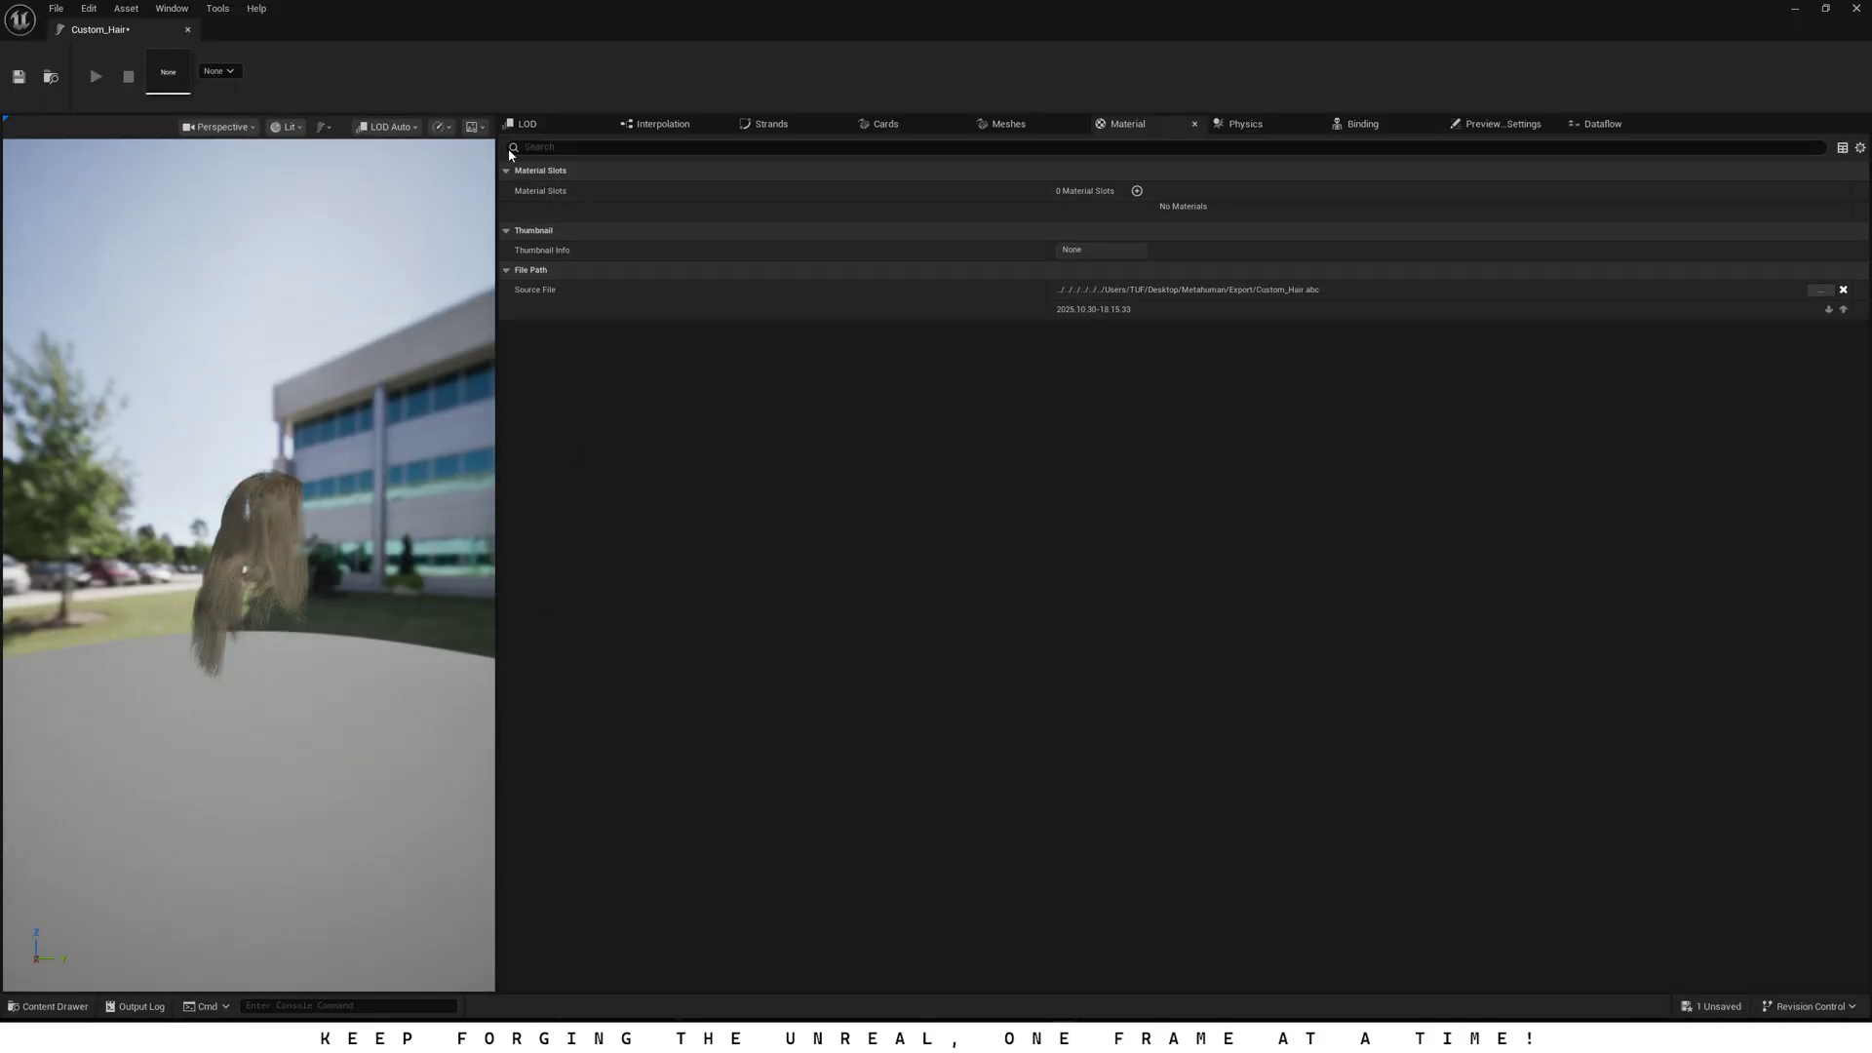
left_click(665, 125)
left_click_drag(271, 521, 448, 570)
left_click_drag(132, 534, 361, 416)
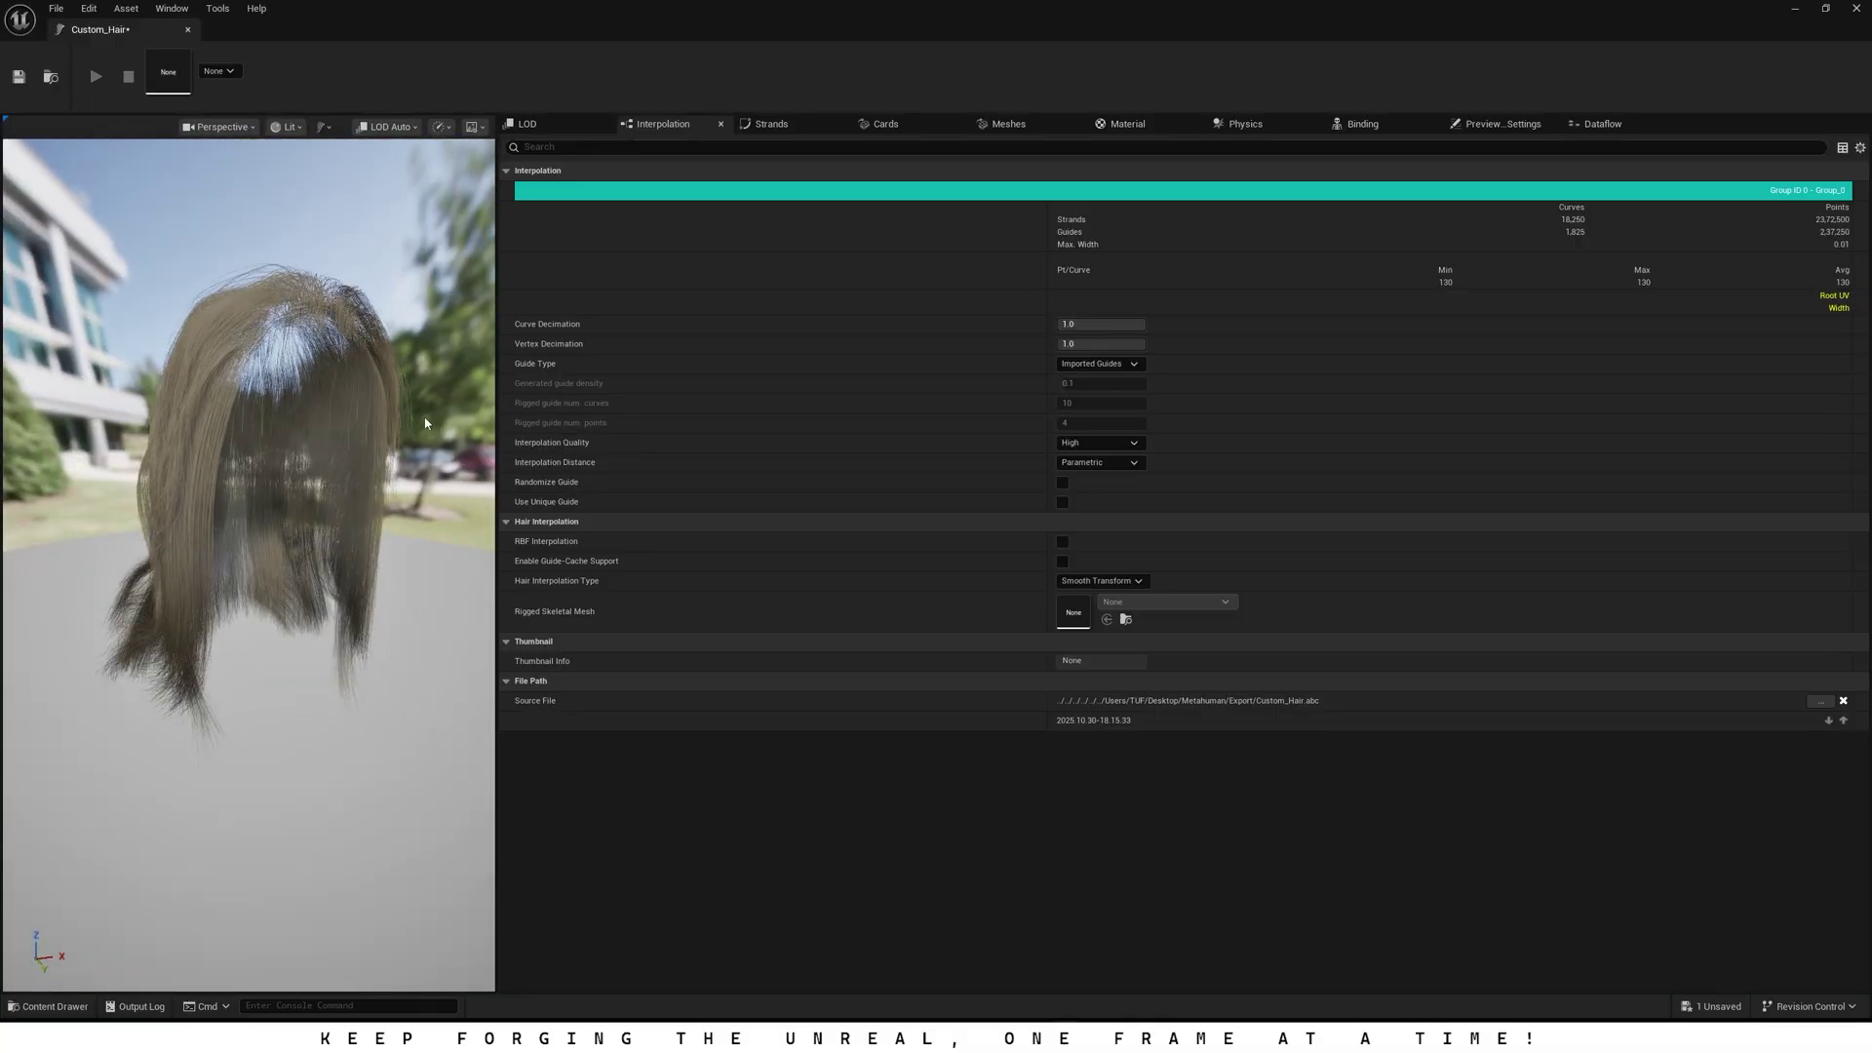
Step: Set the groom's Curve Decimation to 0.3 and check the strands from the side
left_click_drag(1087, 324, 1082, 323)
left_click(1081, 323)
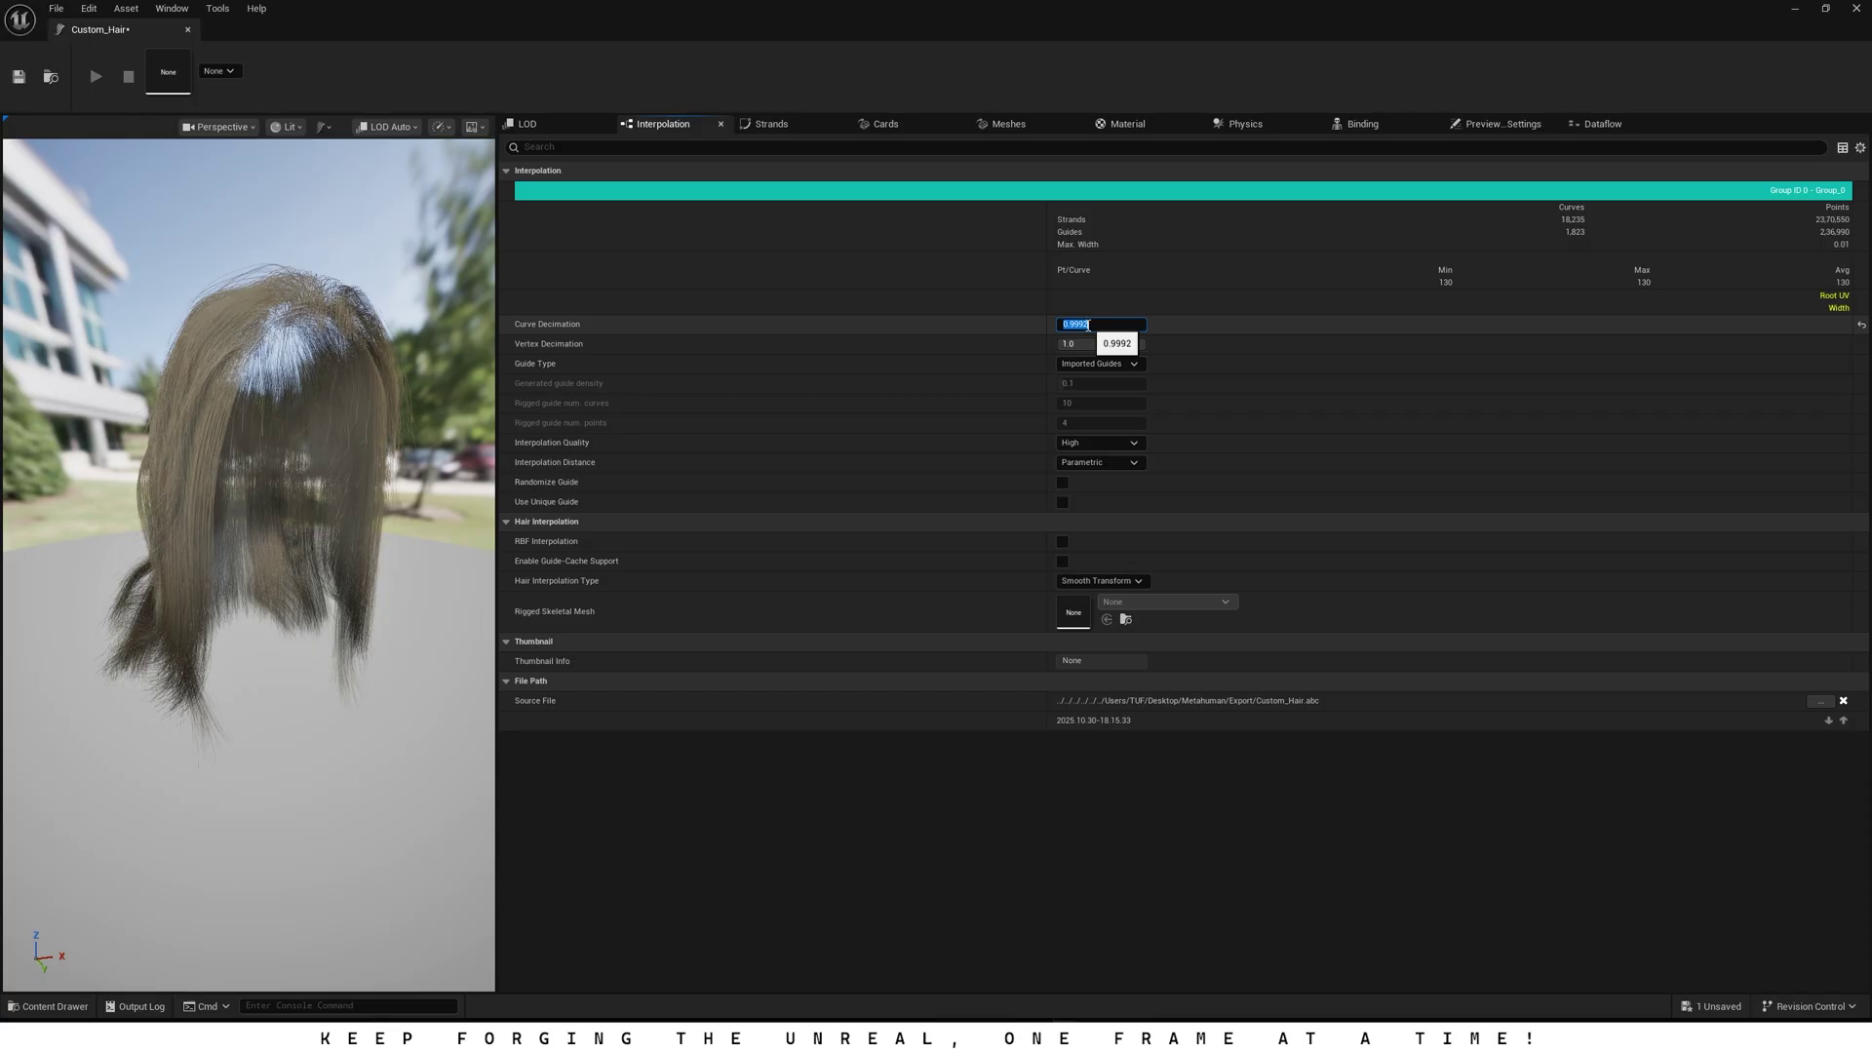
type("0.3")
key("Return")
left_click_drag(263, 438, 312, 424)
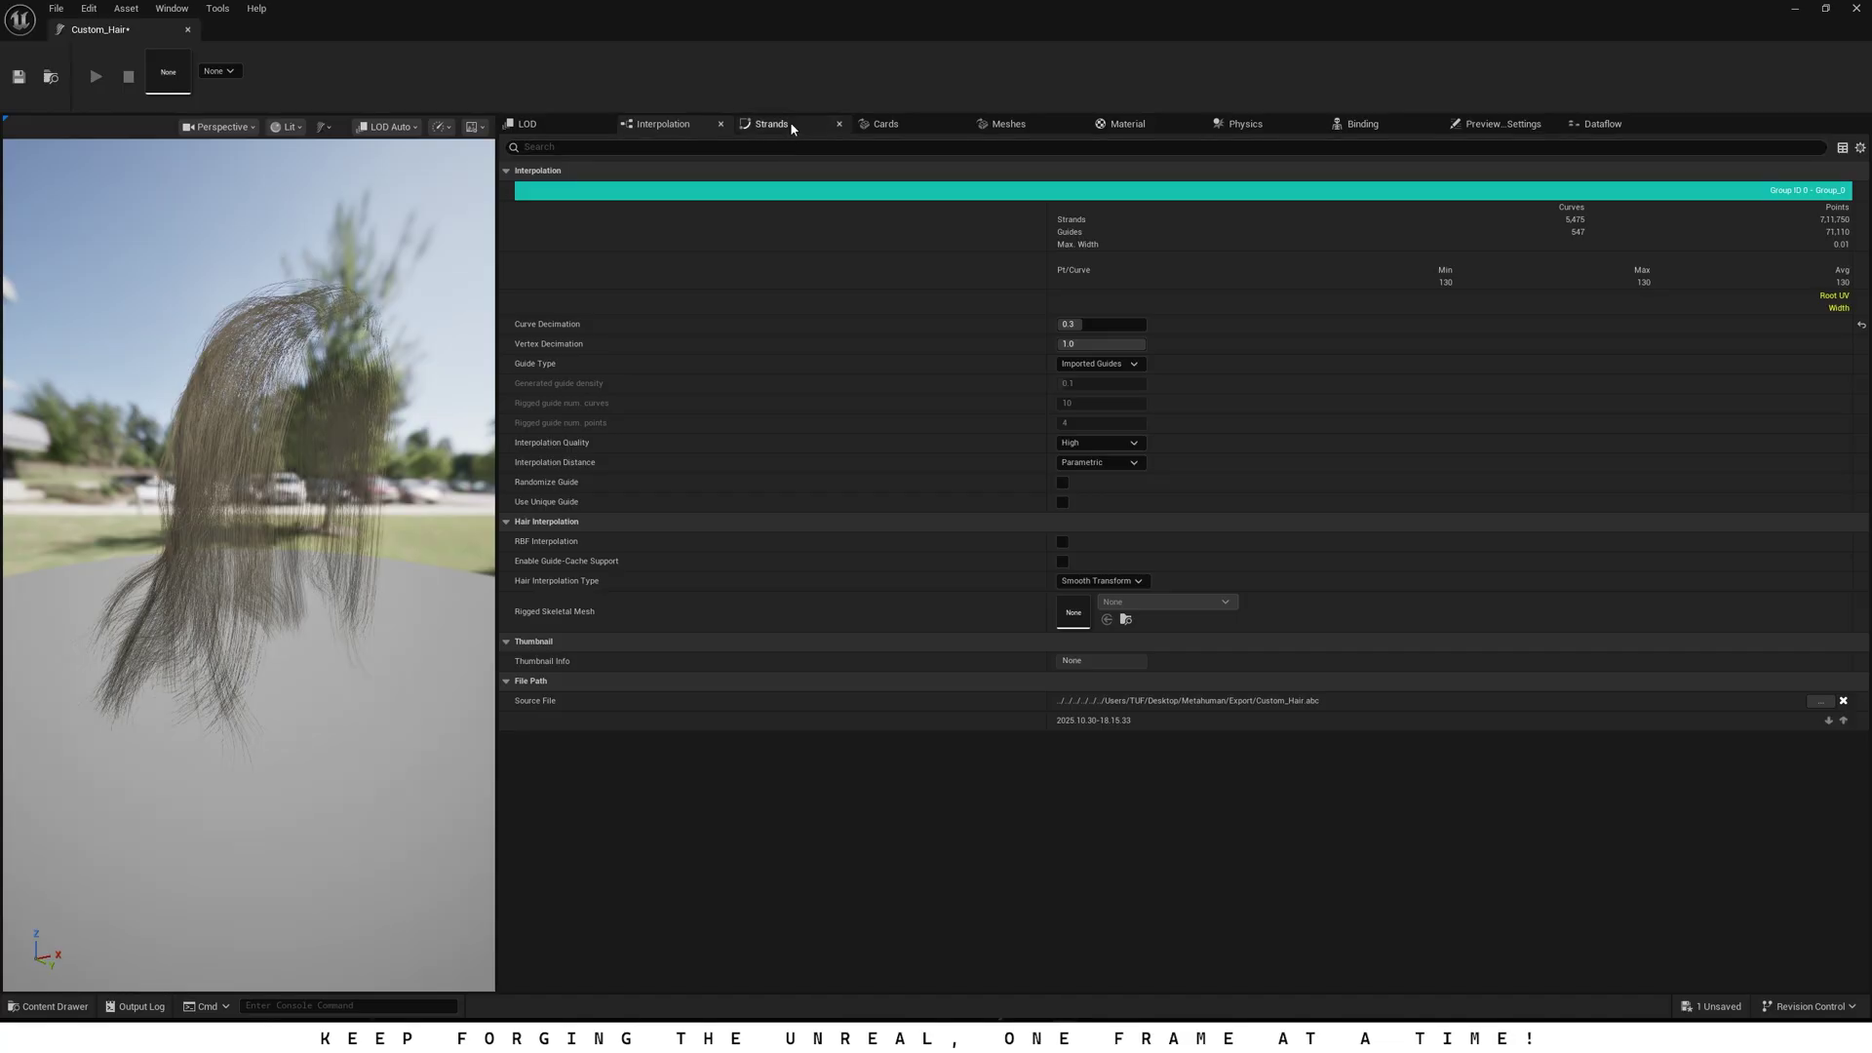
Step: Set the strands' Hair Root Scale to 2 and check the hair from the front
left_click(789, 124)
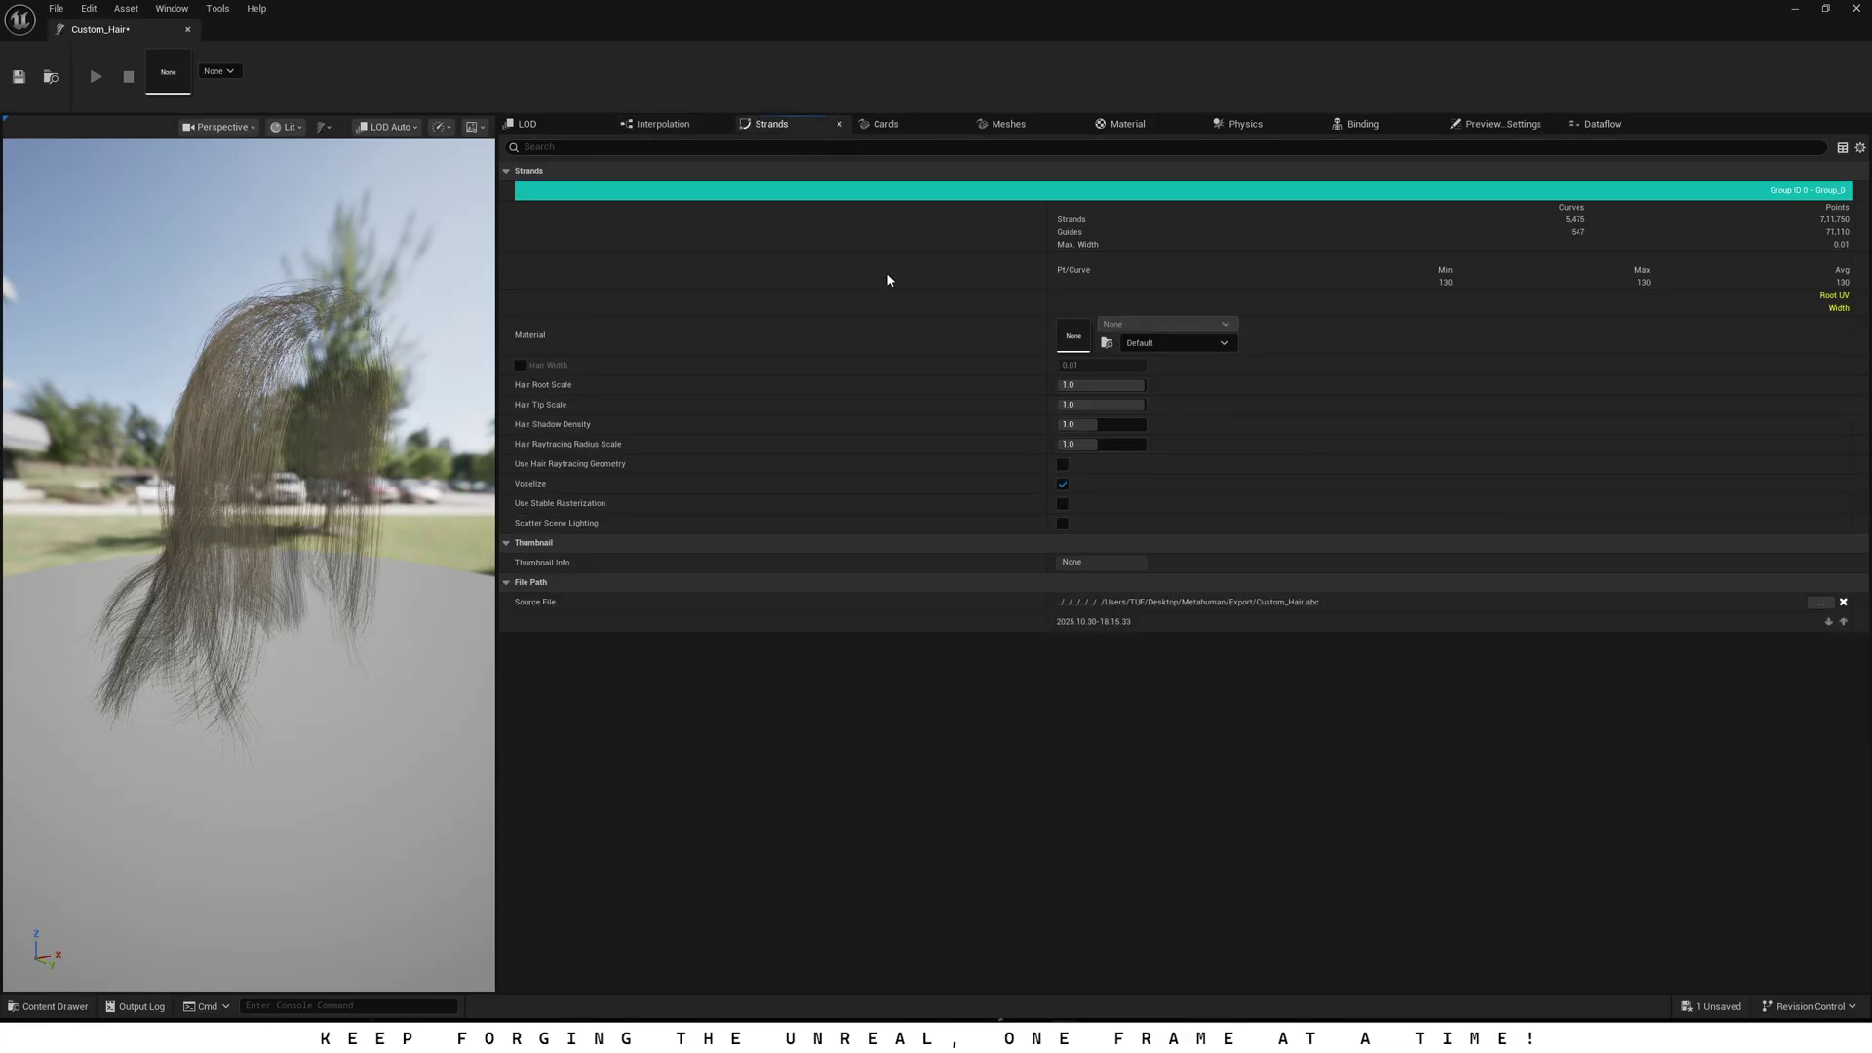
left_click(1092, 388)
key("Return")
left_click_drag(390, 448, 117, 488)
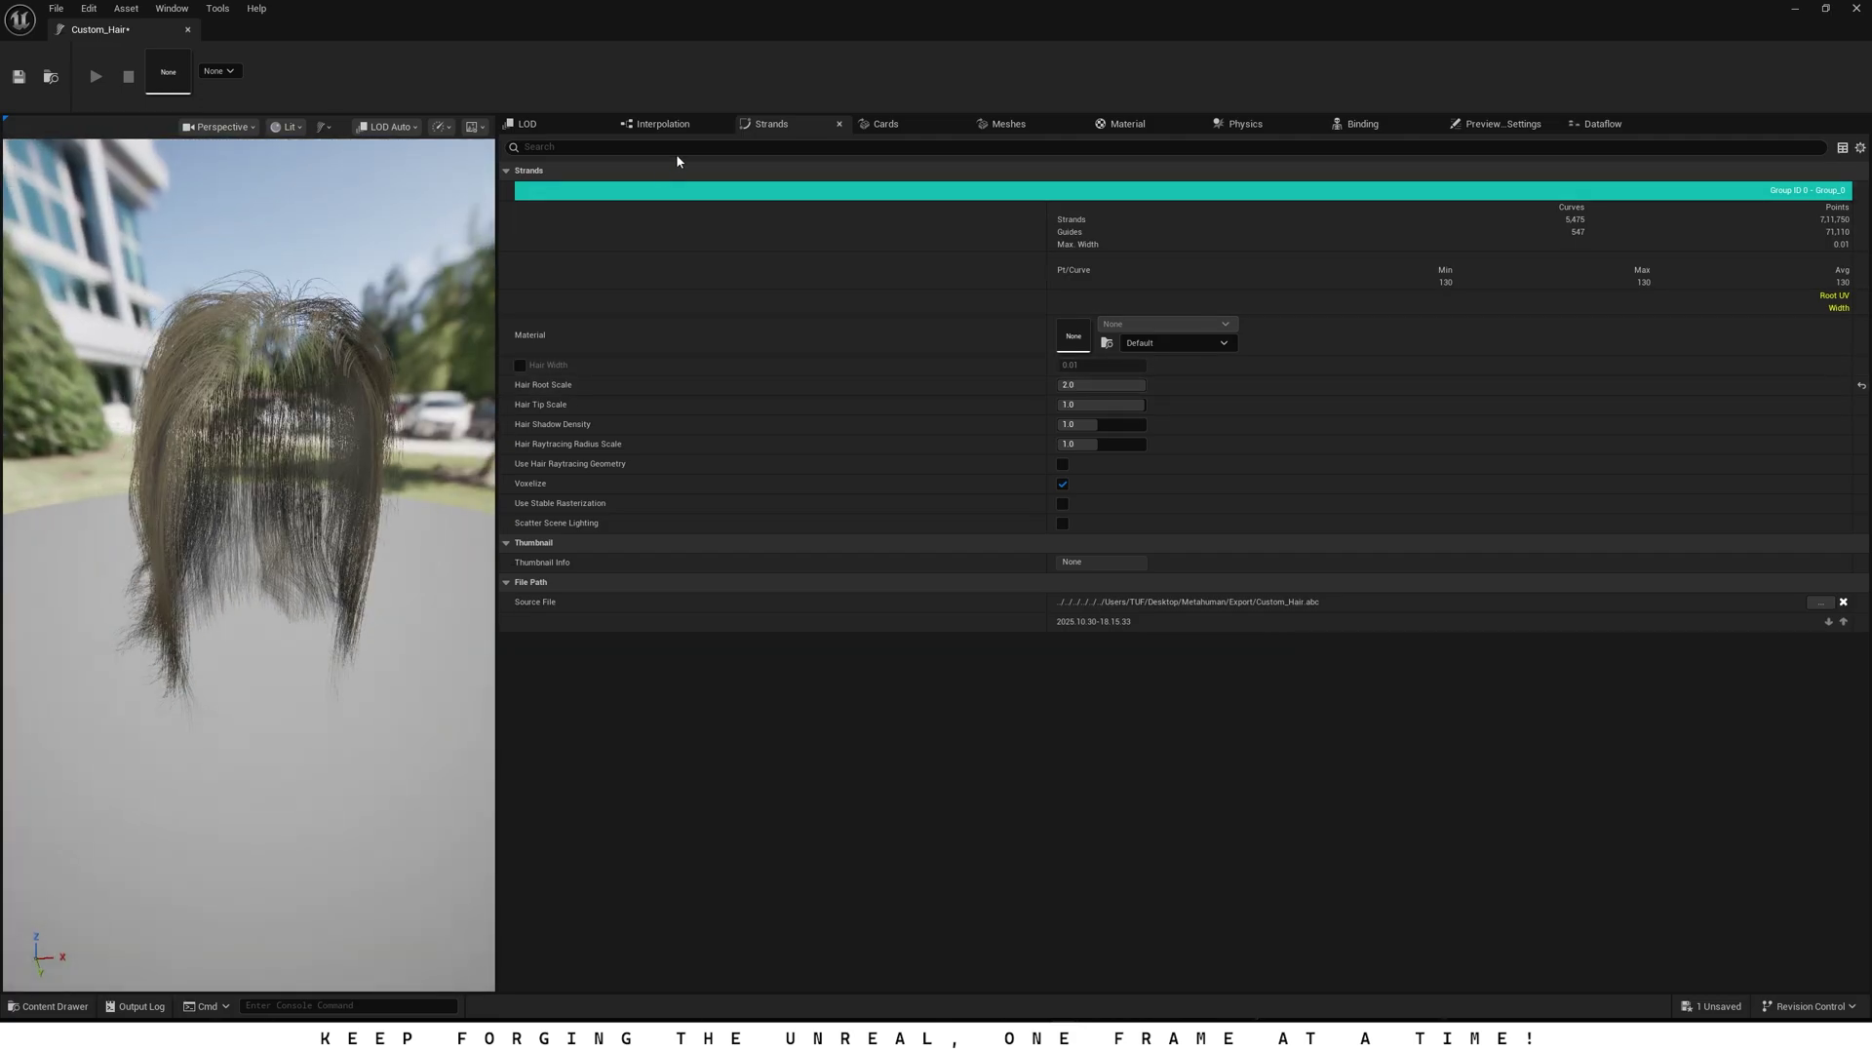
Step: Raise the groom's Curve Decimation to 0.4 in the interpolation settings
left_click(673, 124)
left_click(1094, 325)
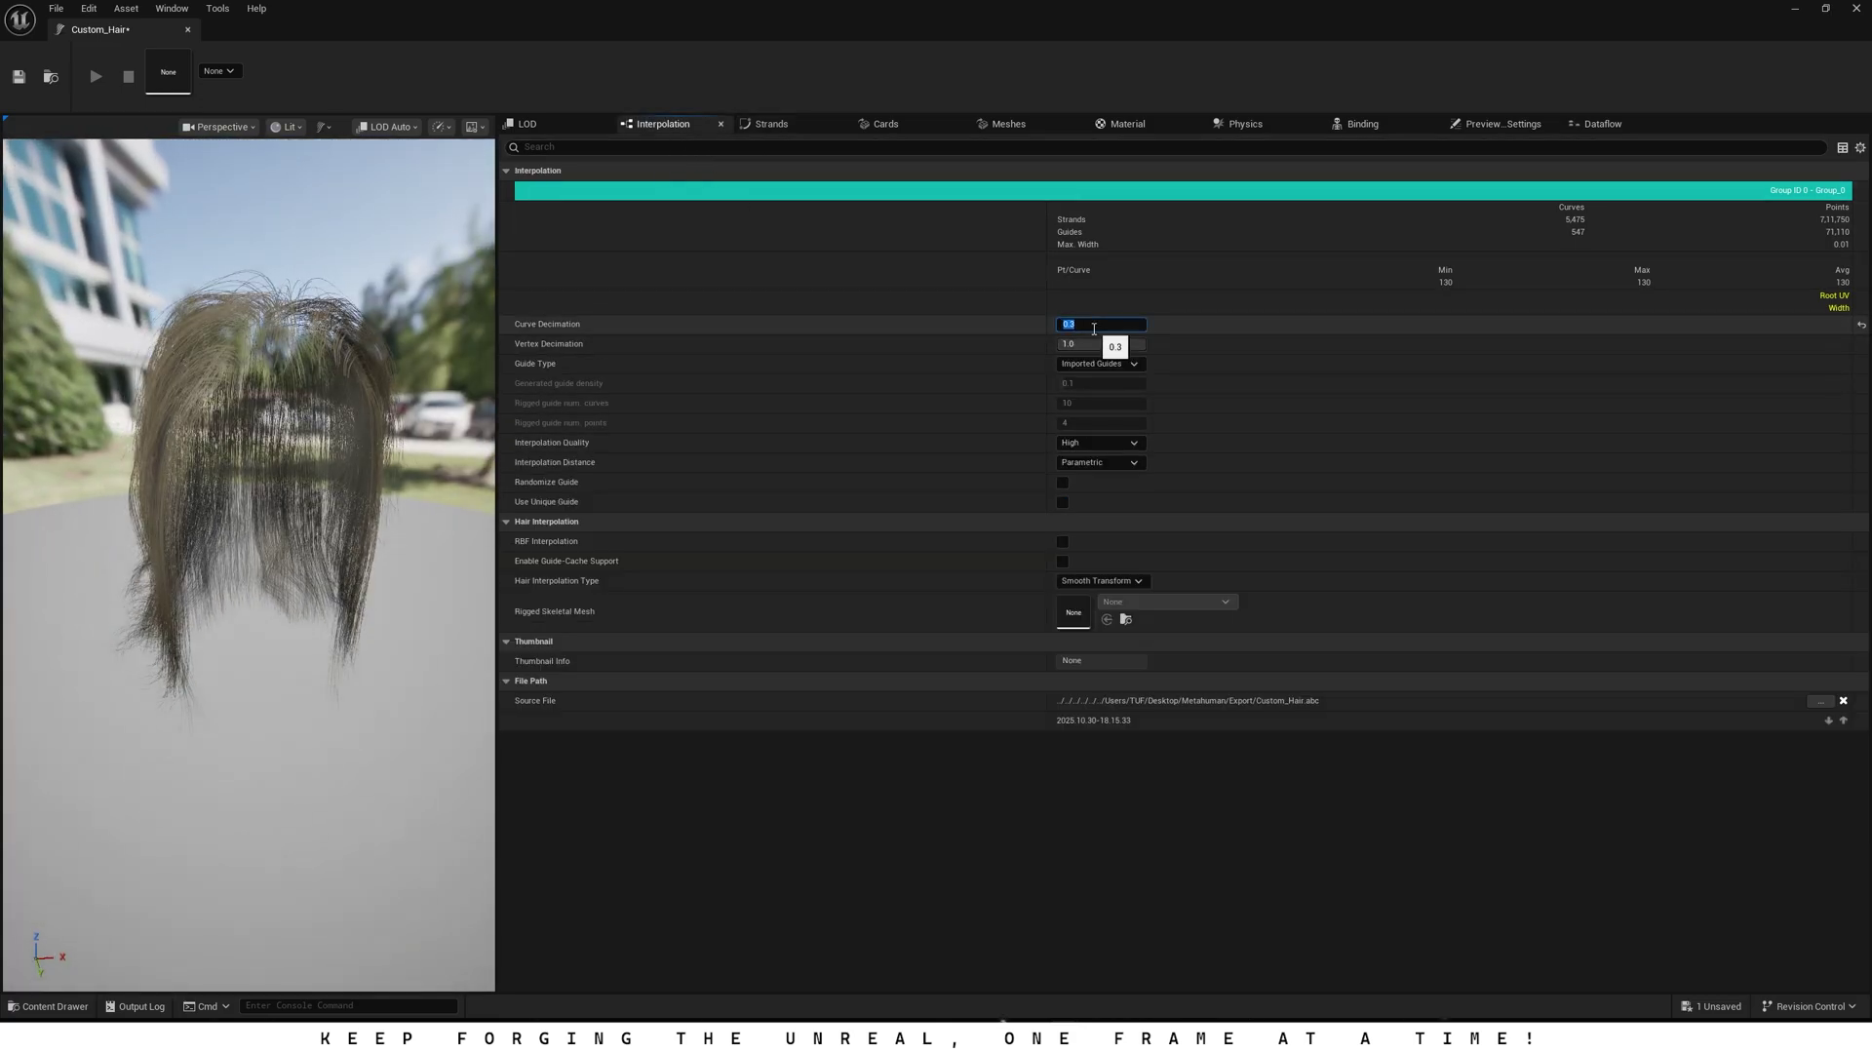
type("0")
key("Return")
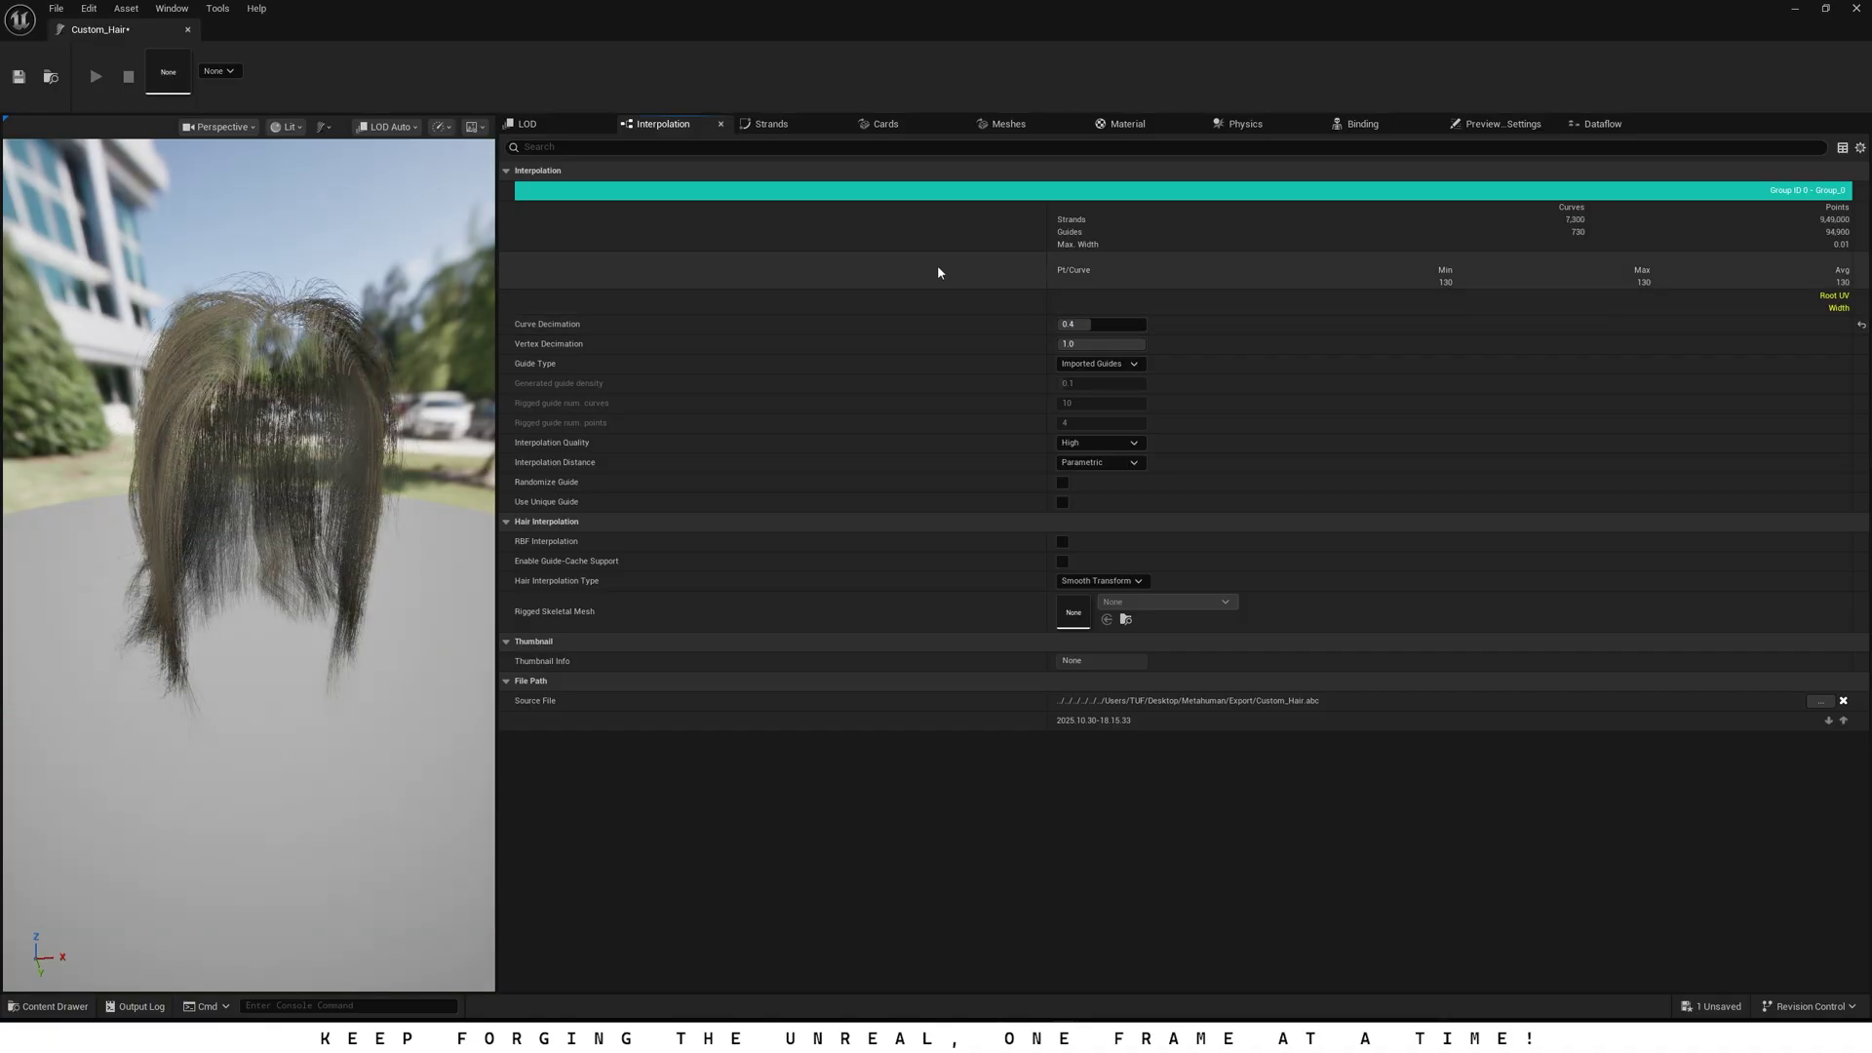
Step: In the strands settings, set Hair Root Scale to 2 and Hair Tip Scale to 0.001
left_click(803, 126)
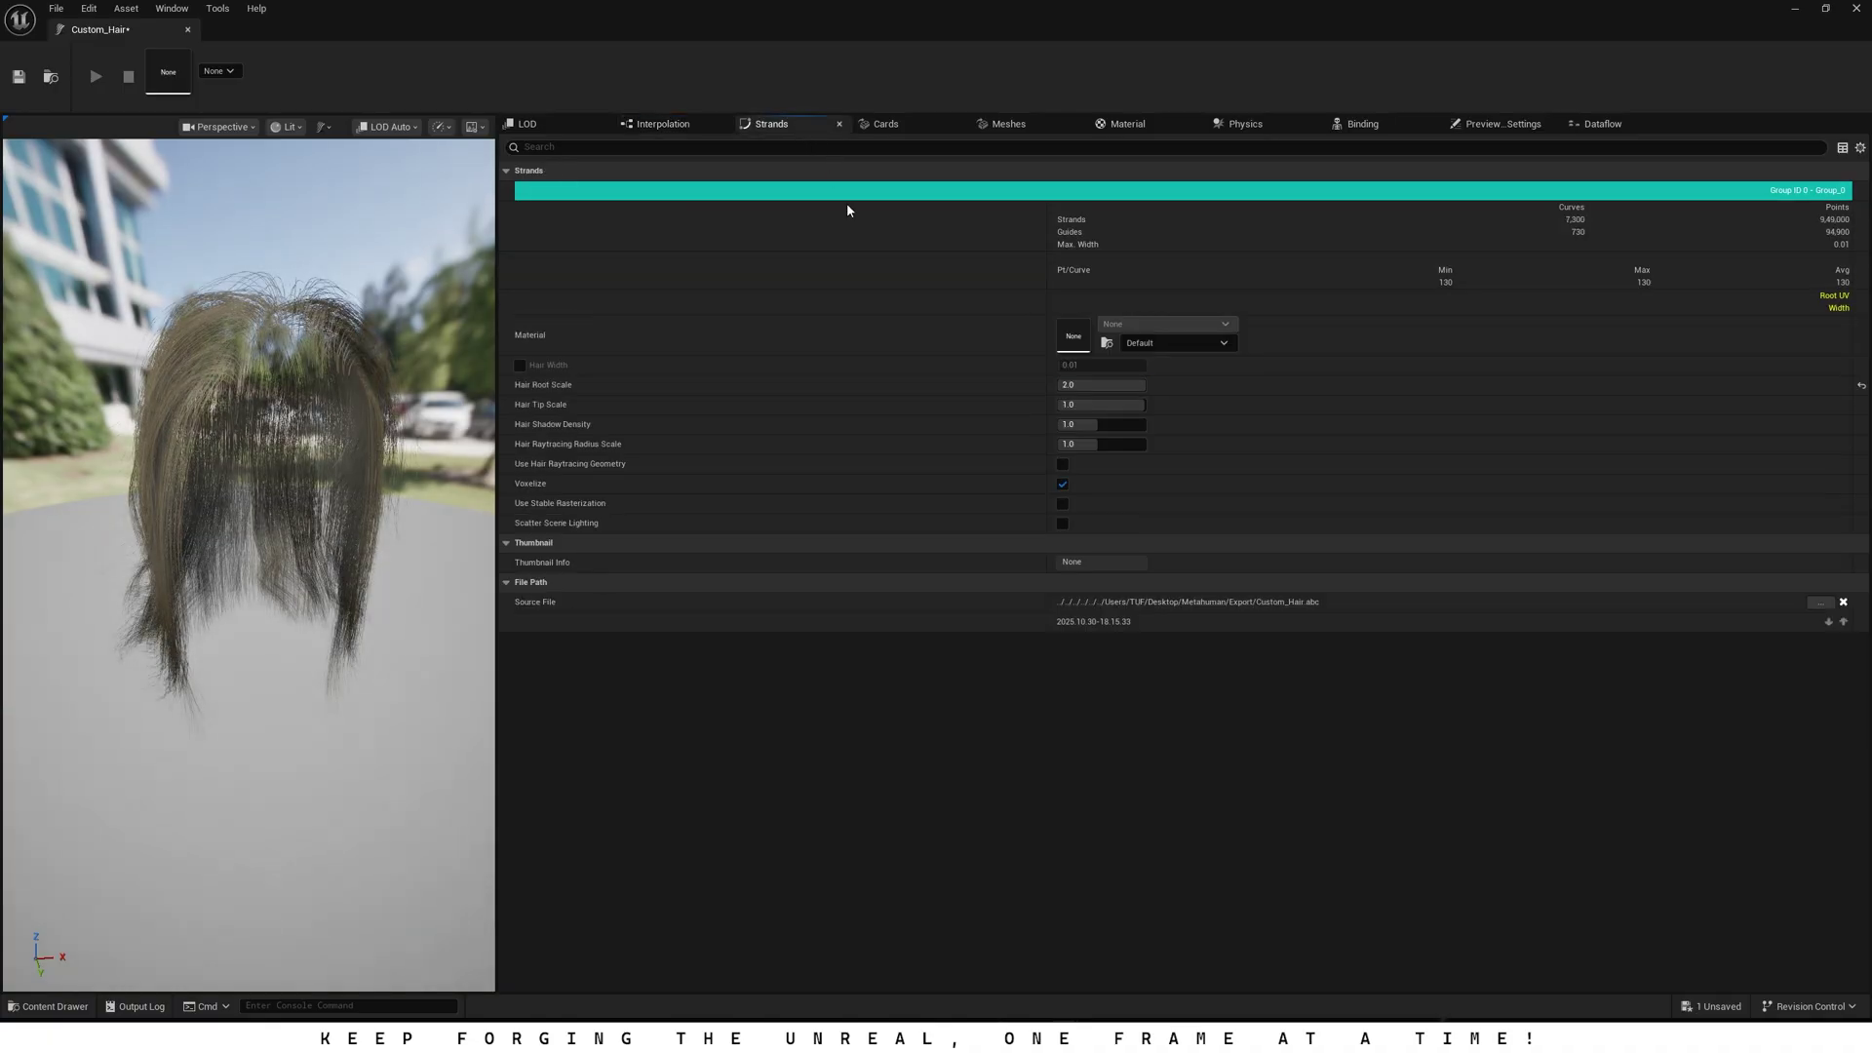
left_click_drag(1090, 386, 1183, 397)
left_click(1088, 386)
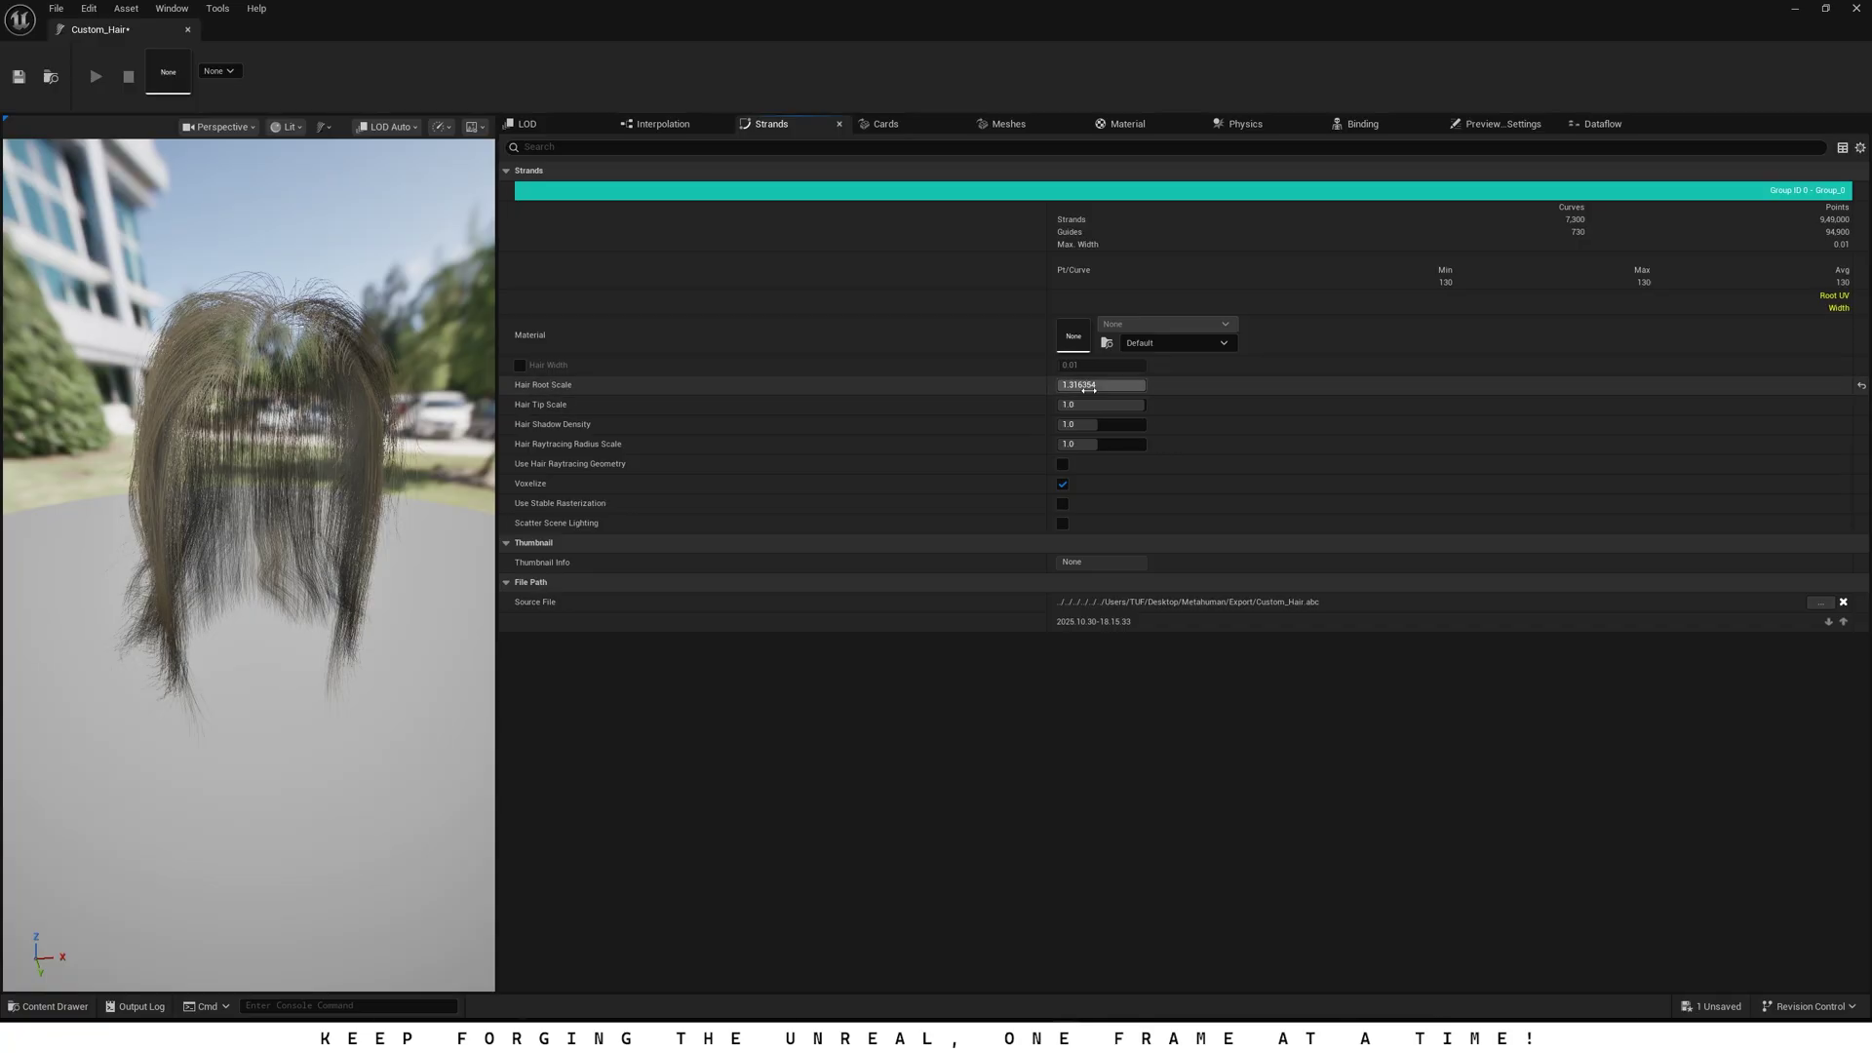
type("2")
left_click(1096, 403)
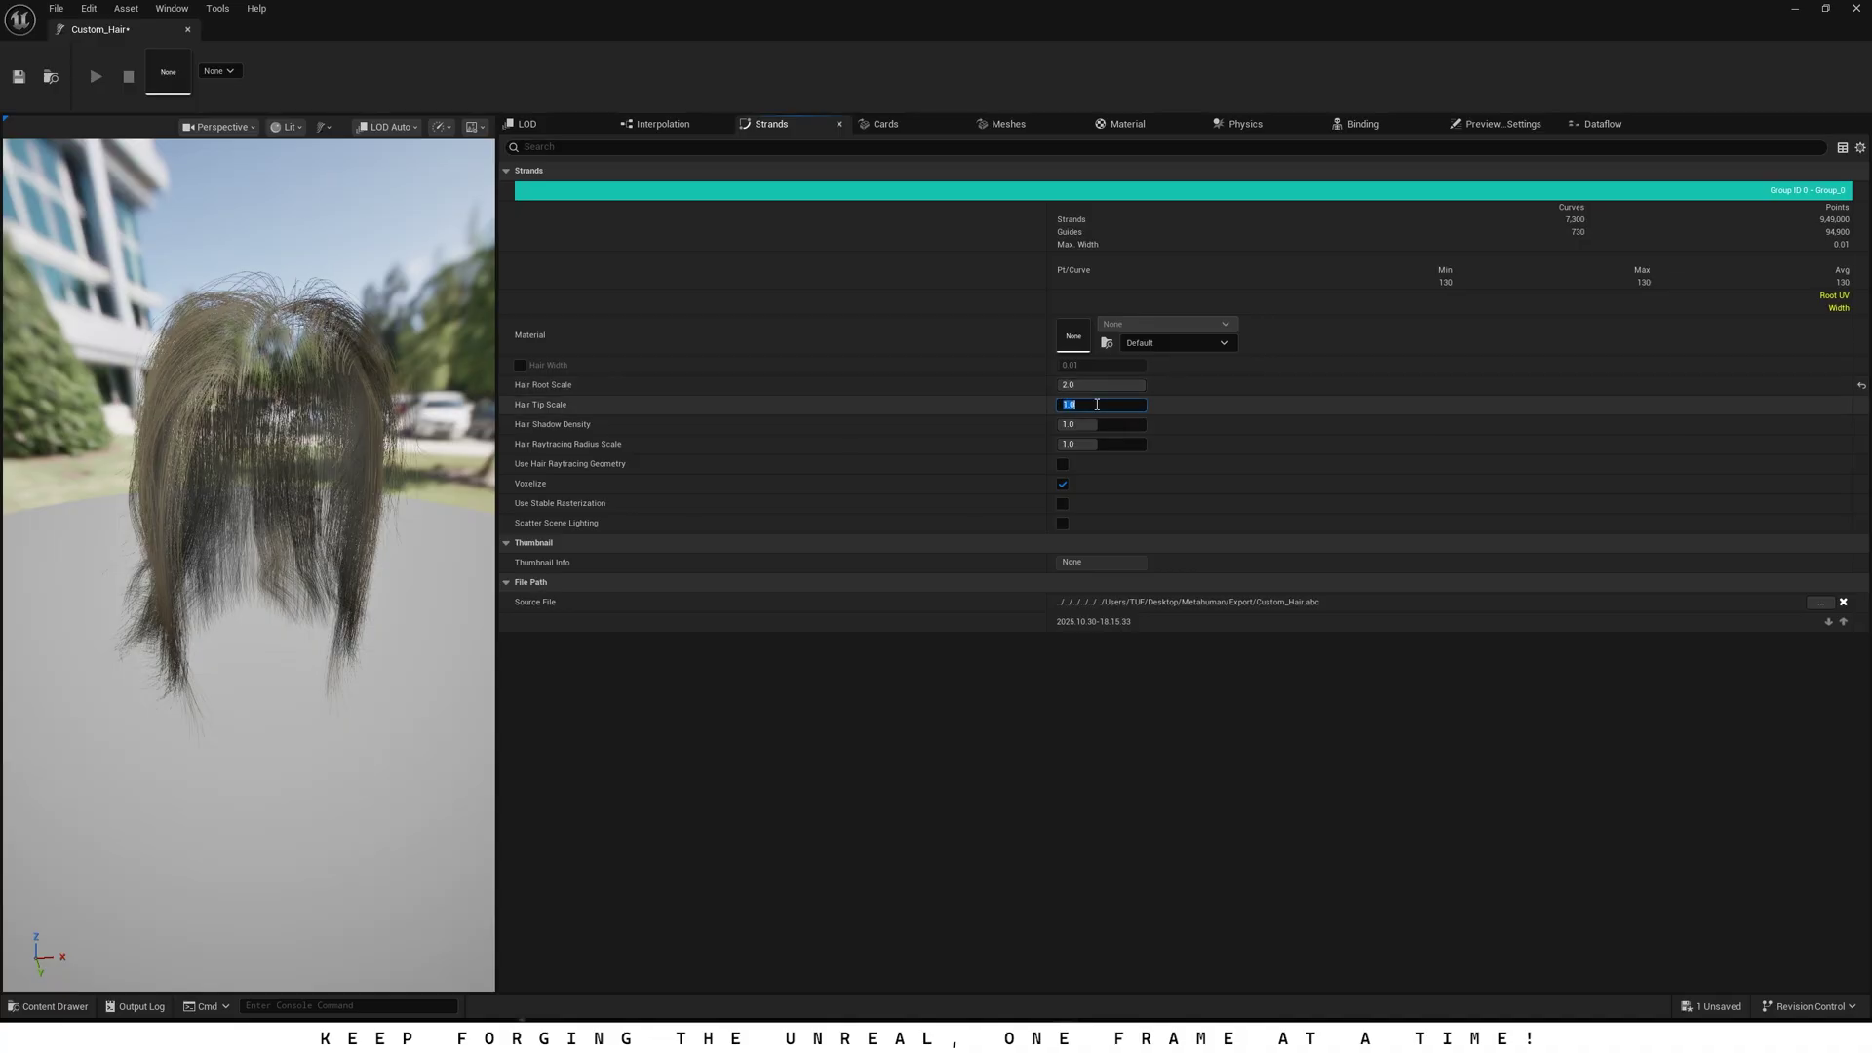
type("0.001")
key("Return")
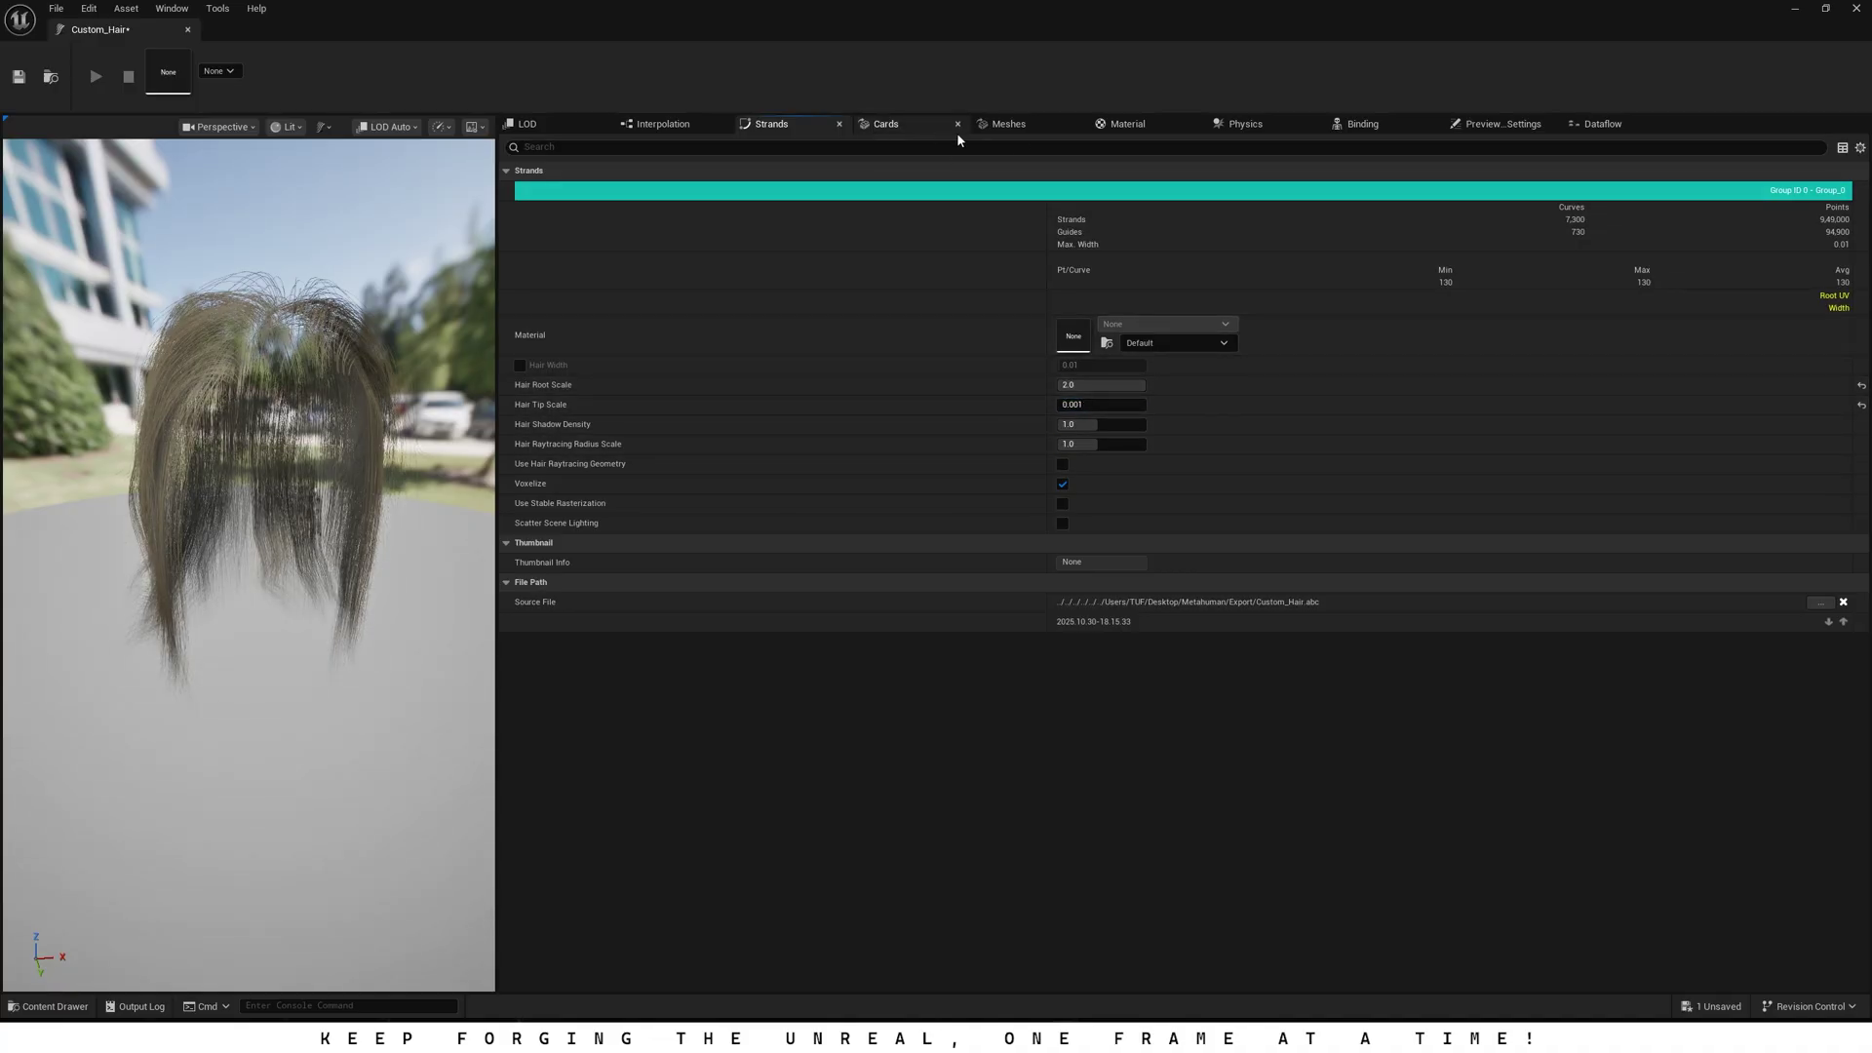
Step: Add a material slot to the groom and assign the M_Groom_Inst material to it
left_click(1126, 123)
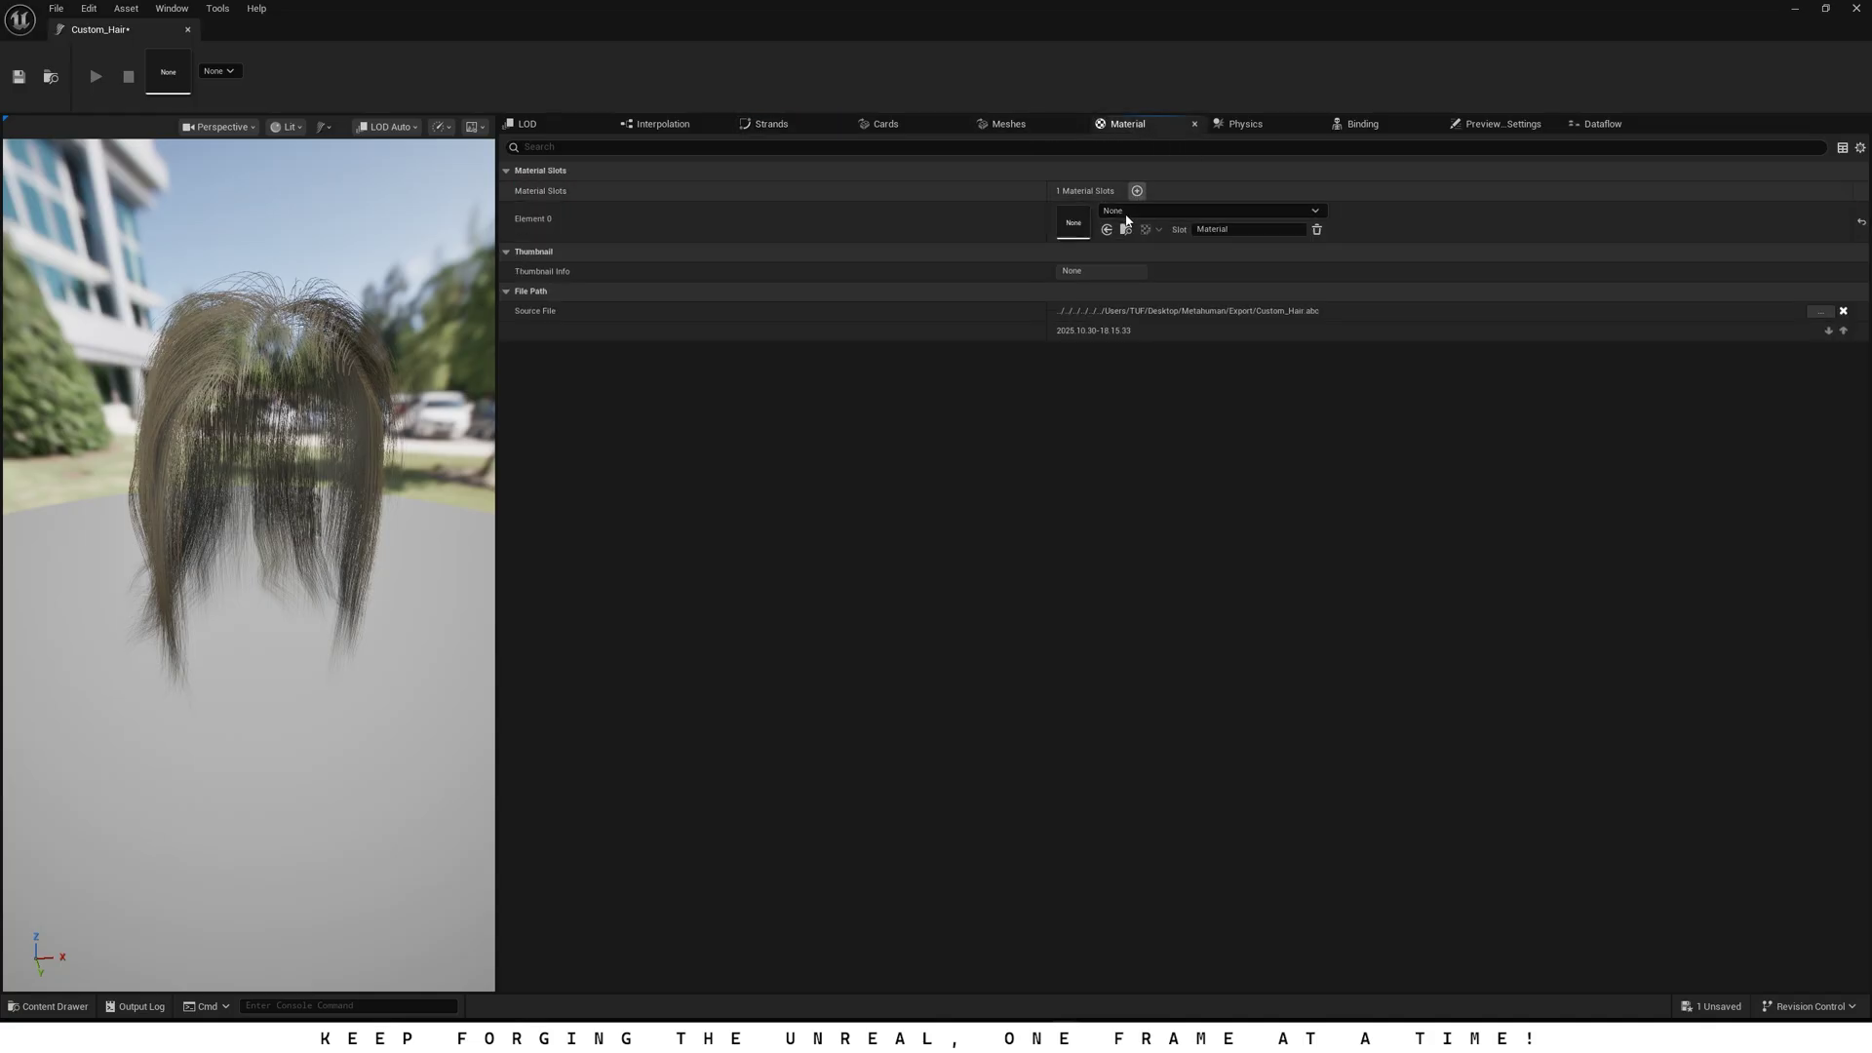
left_click(1167, 210)
type("h")
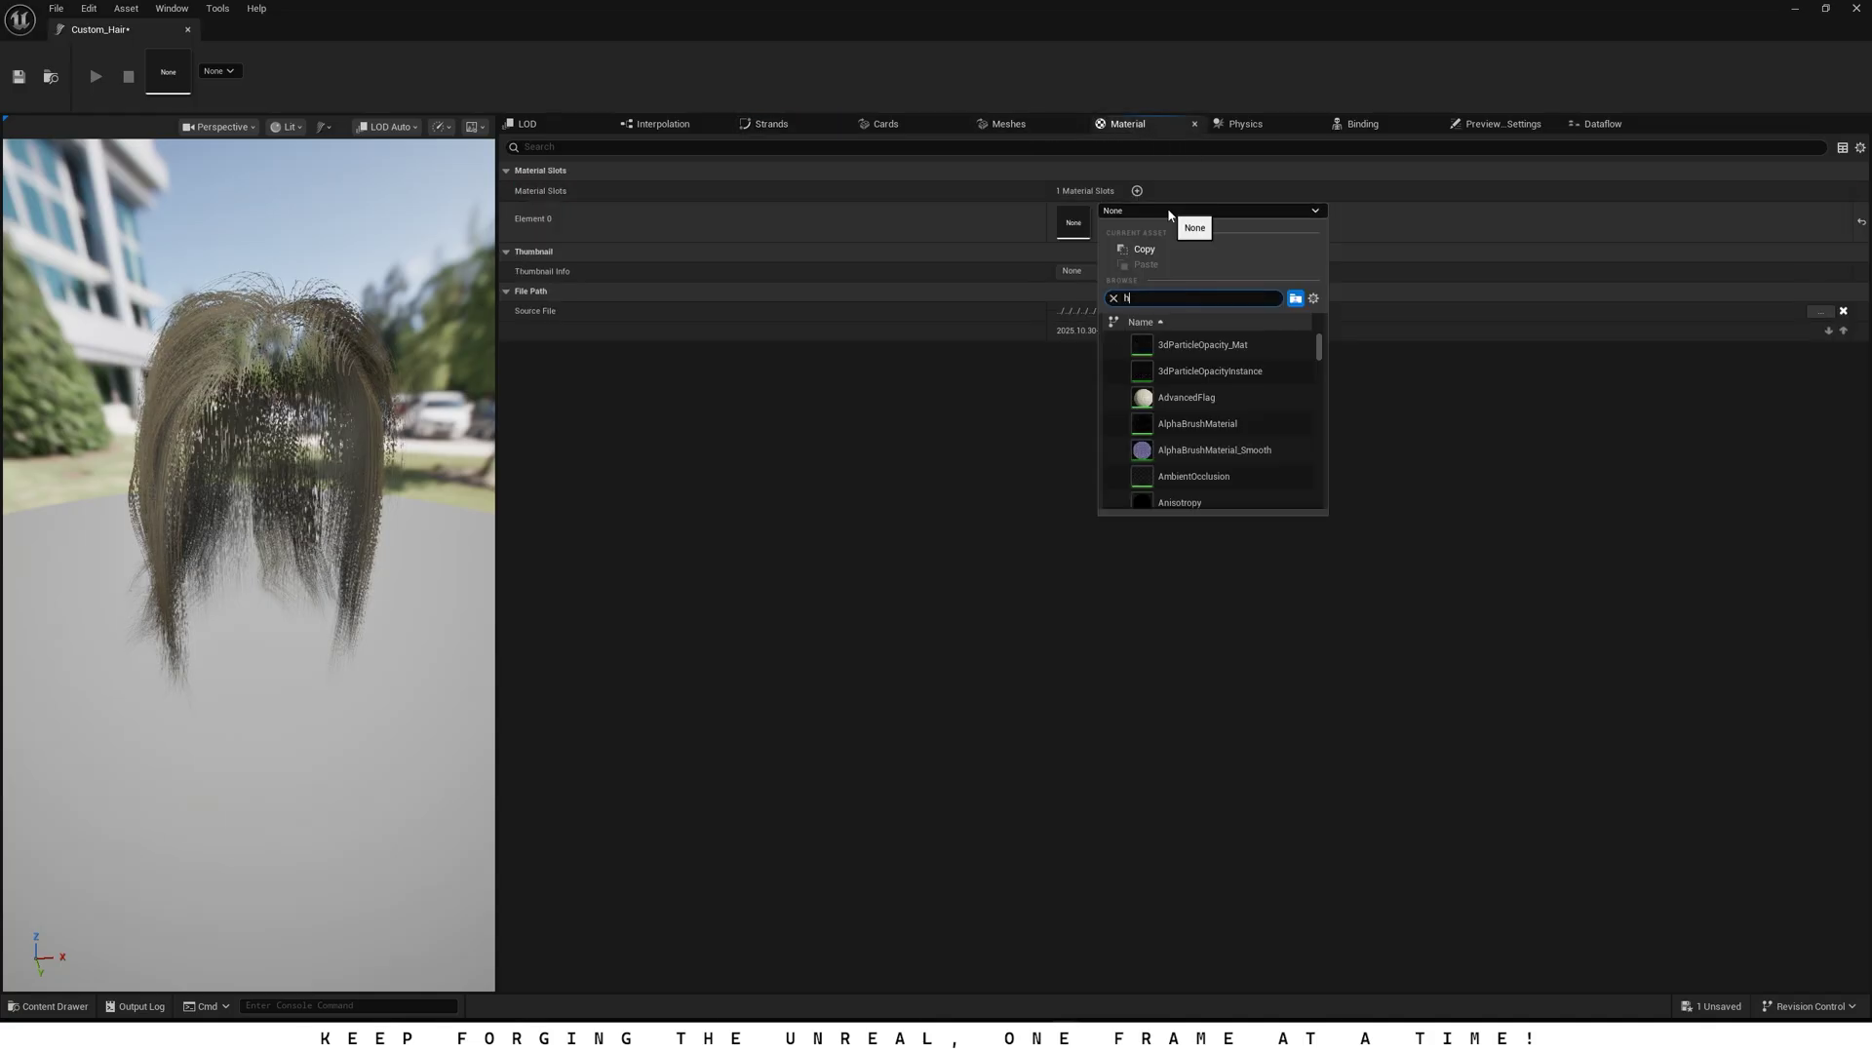
type("air")
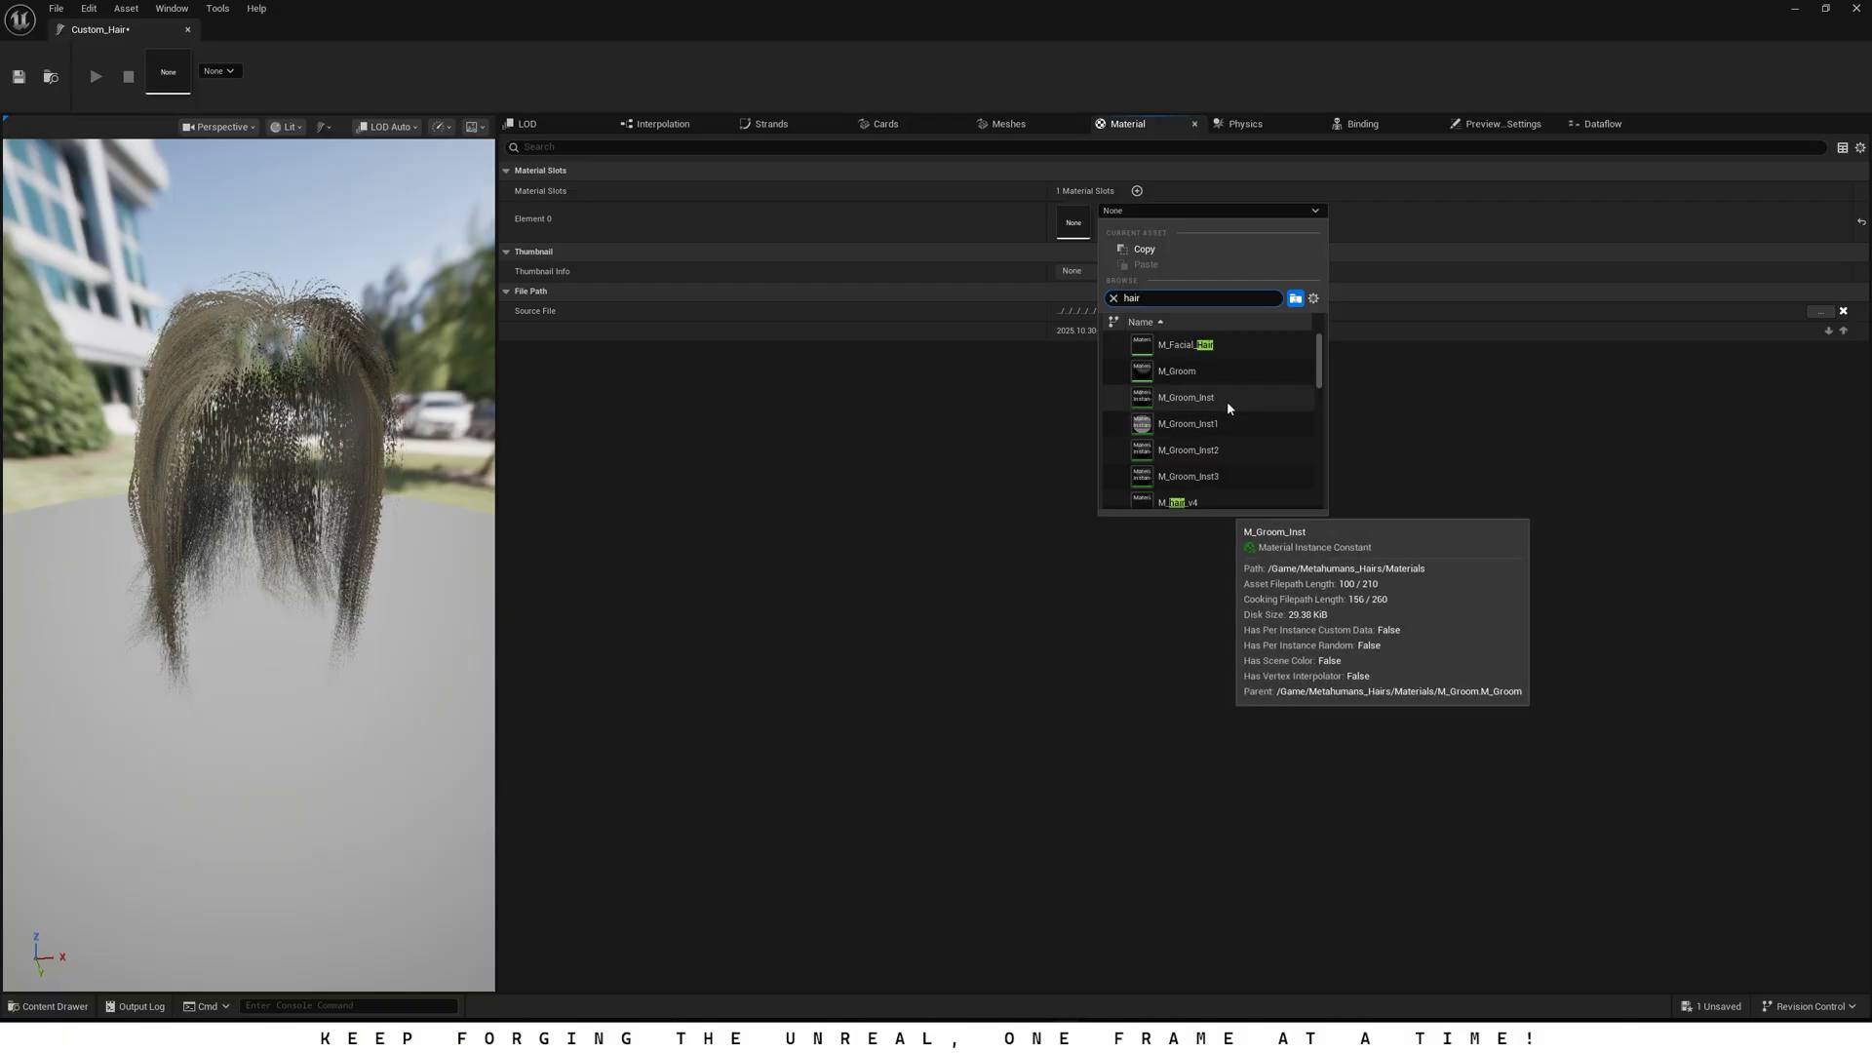
left_click(1227, 400)
Step: Try M_Groom_Inst1 in the groom's material slot and switch back to M_Groom_Inst
left_click(1204, 210)
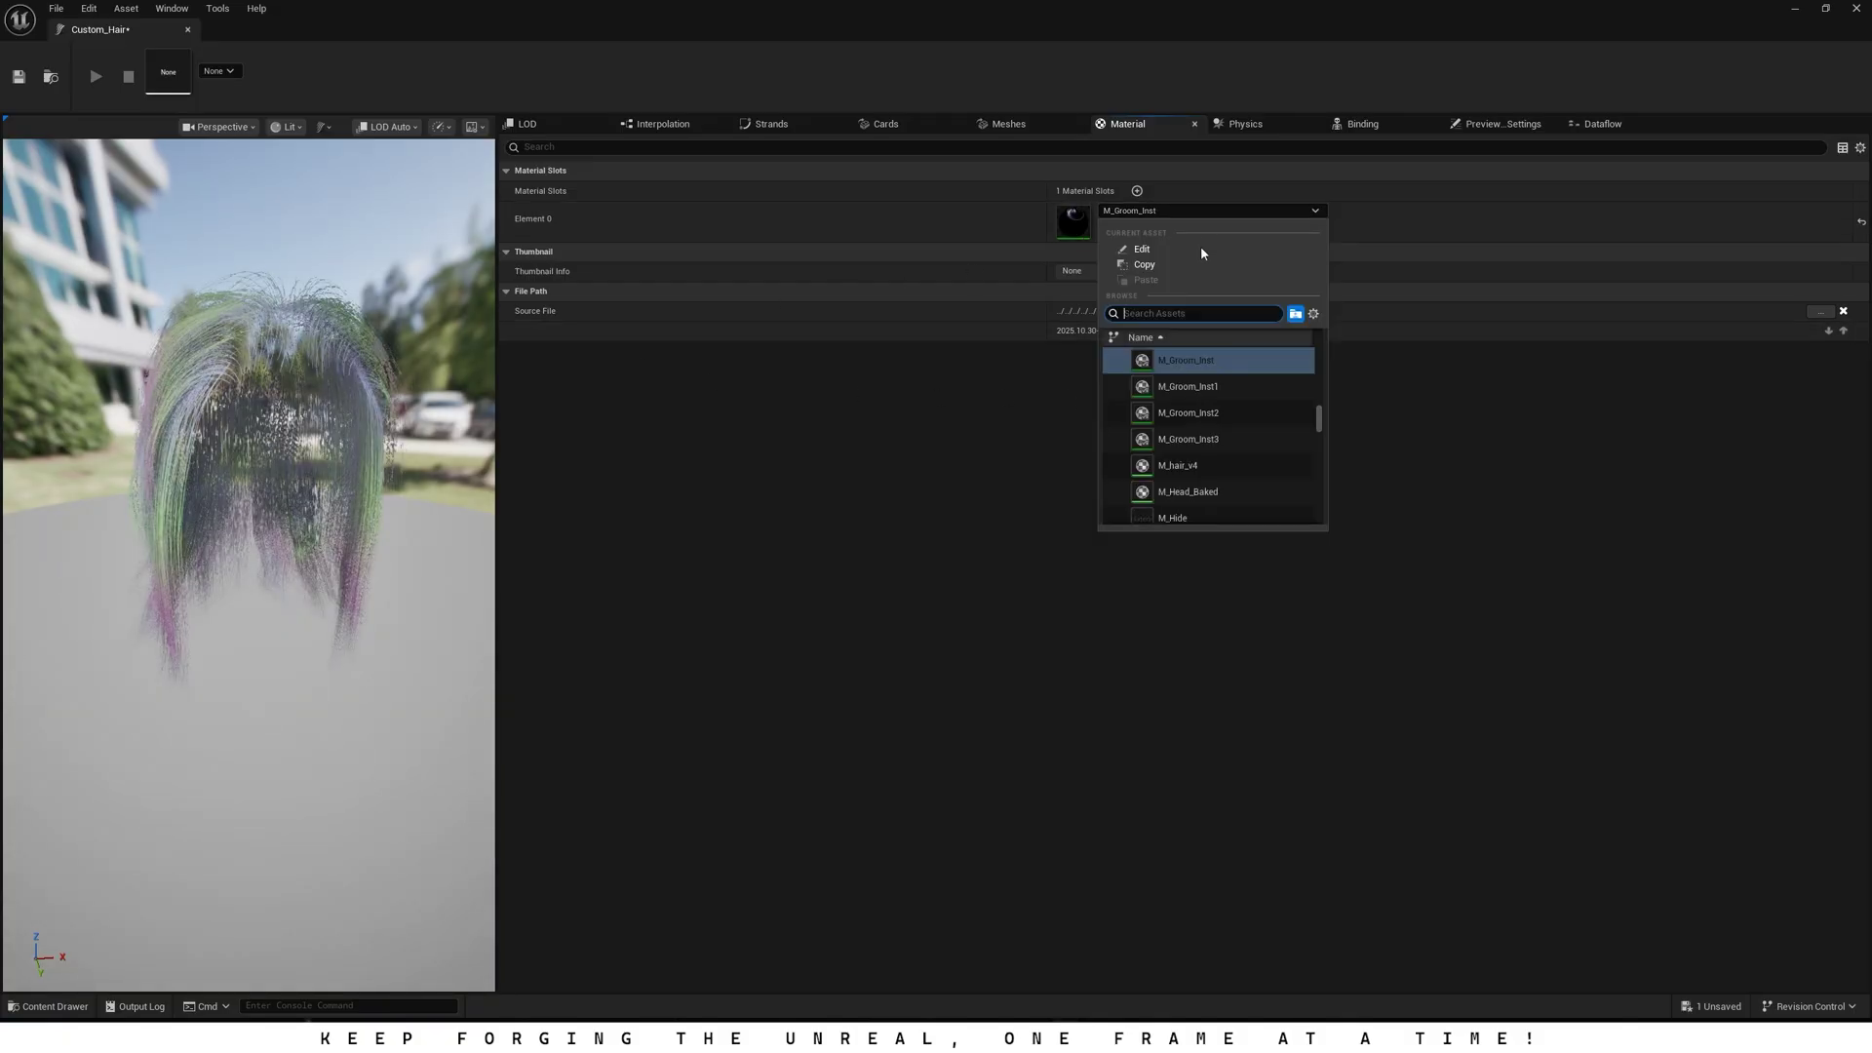
left_click(1226, 388)
left_click(1167, 213)
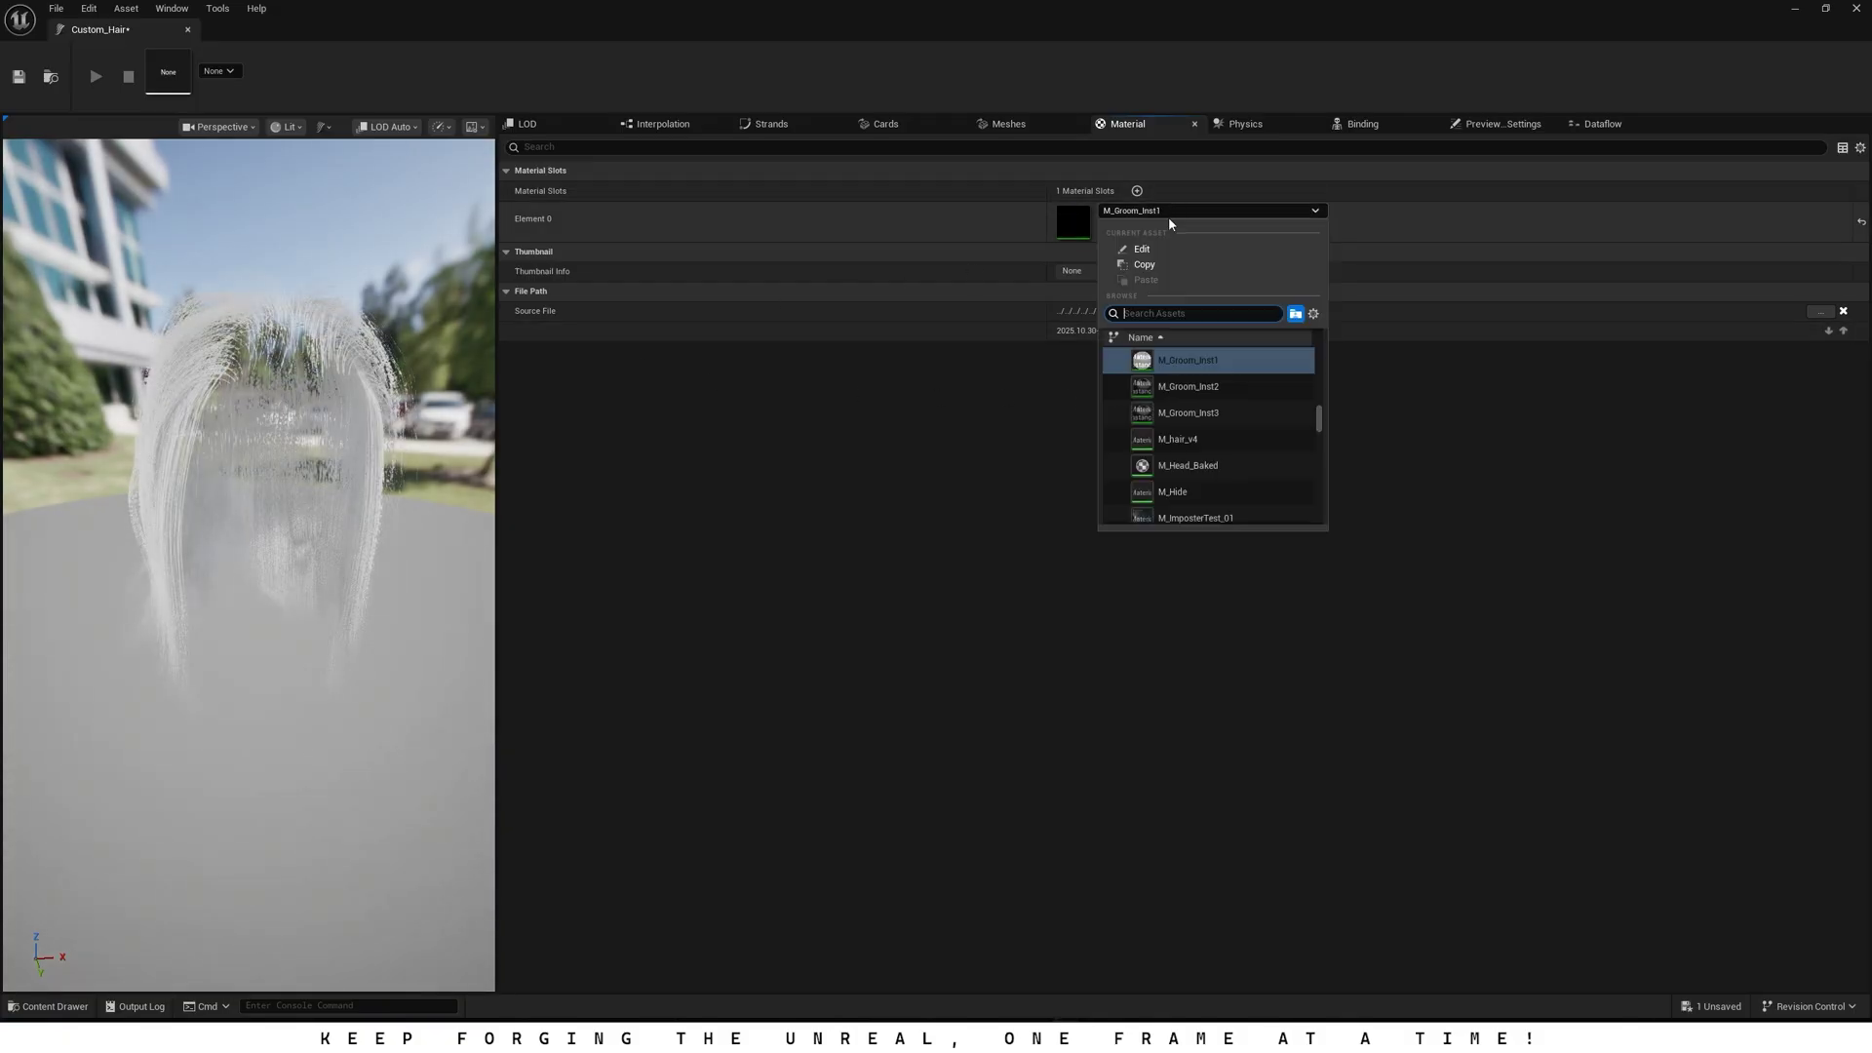
scroll(1163, 369, "up", 1)
left_click(1206, 359)
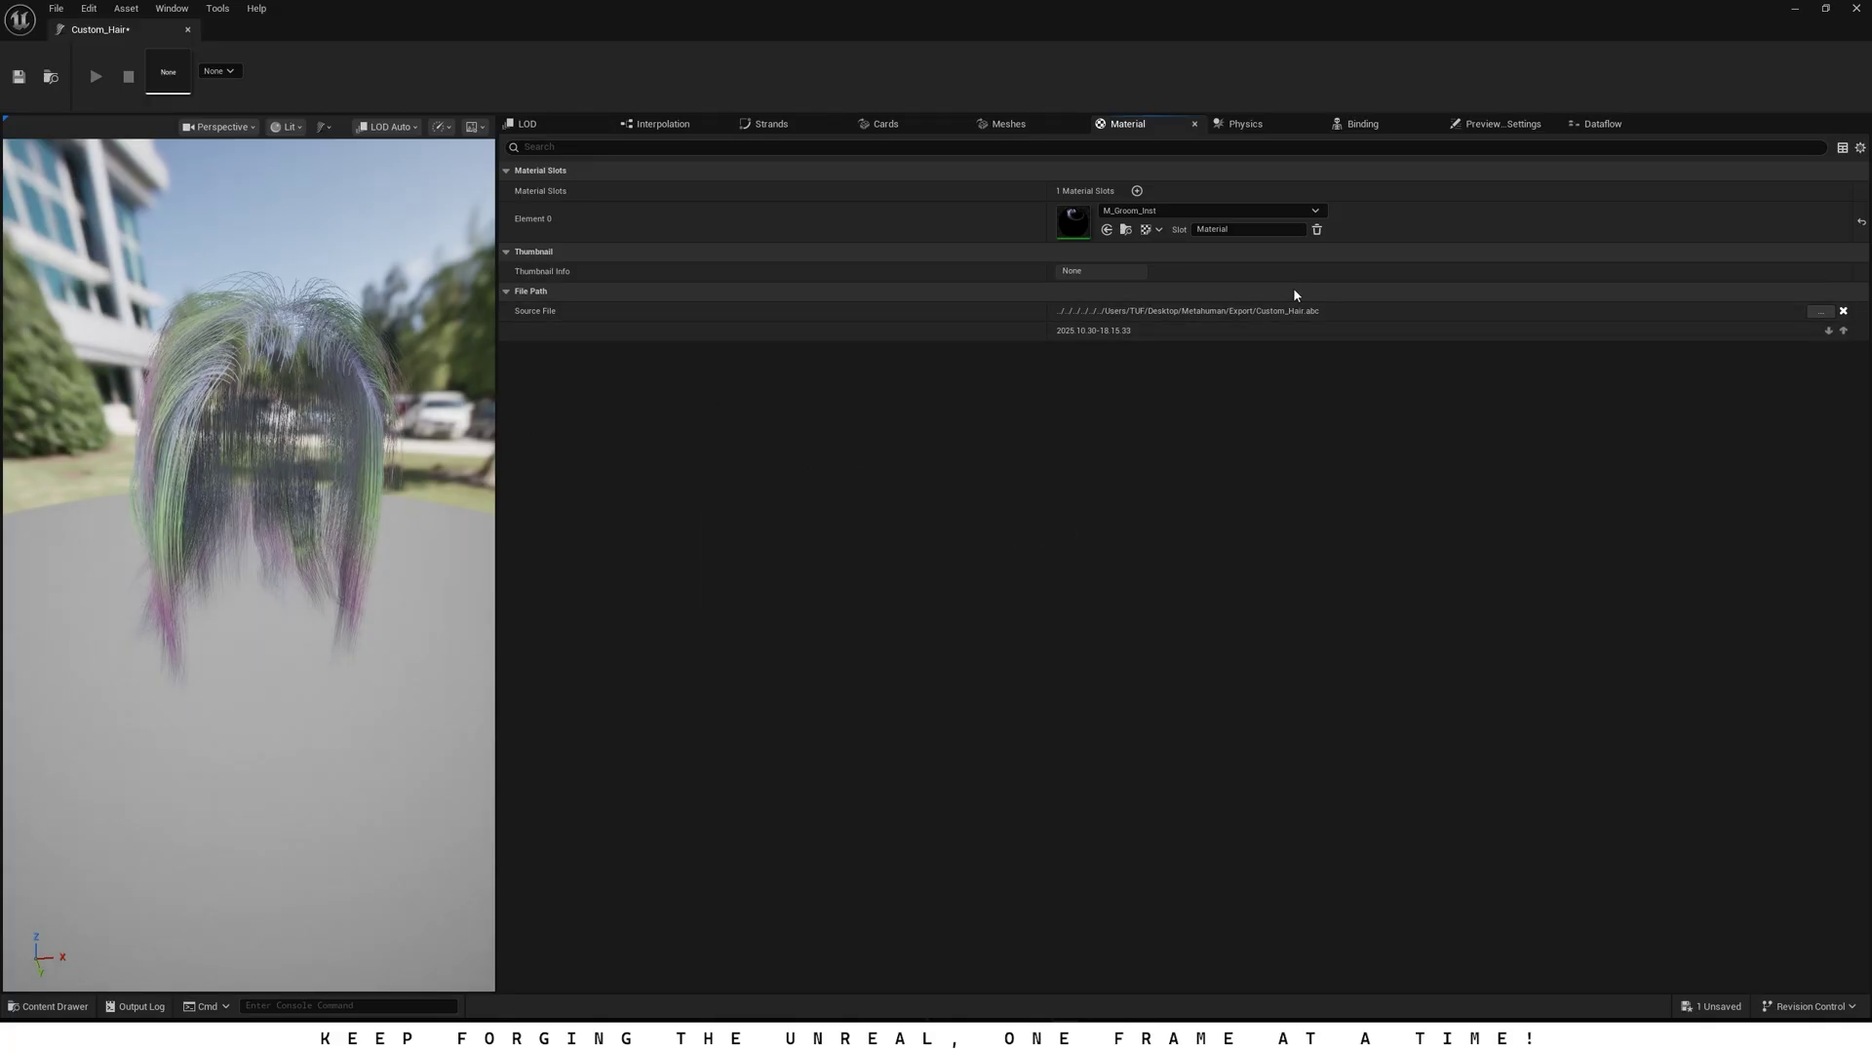
Step: Enable both the Niagara simulation and the deformer simulation in the groom's physics settings
left_click(1267, 124)
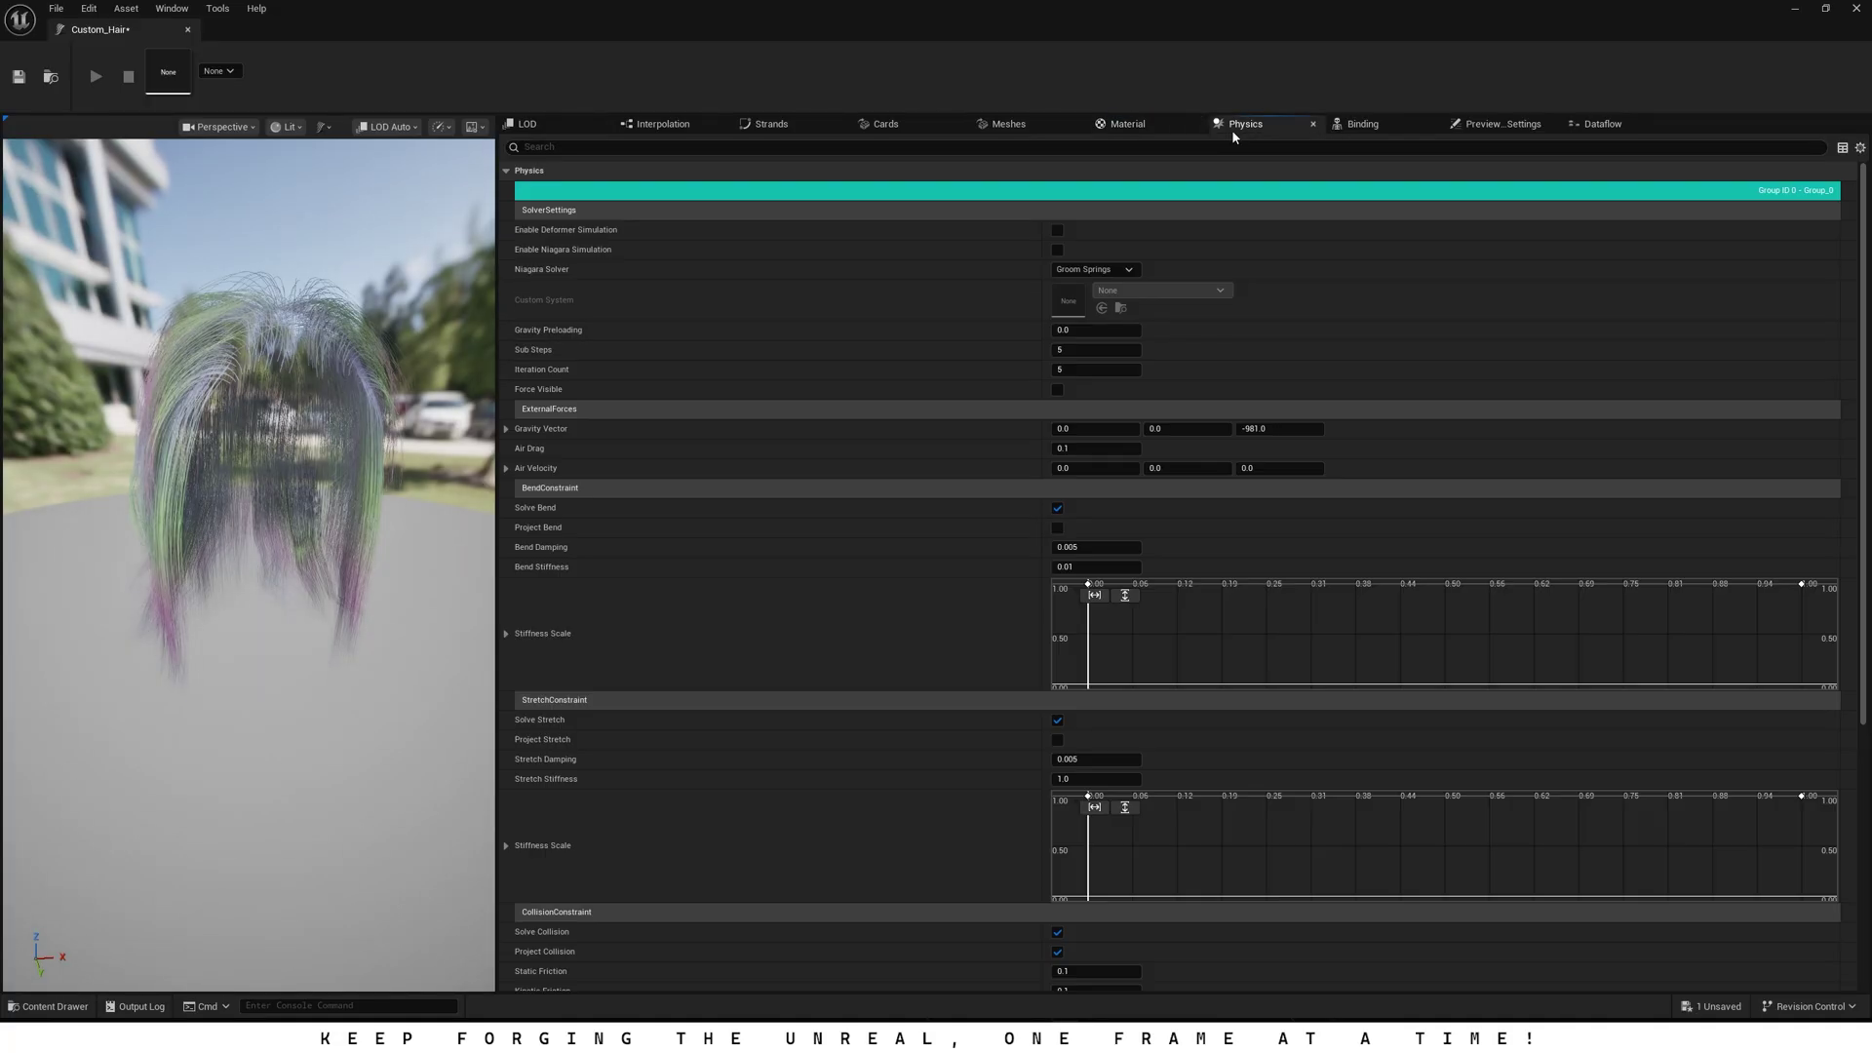
left_click(1057, 250)
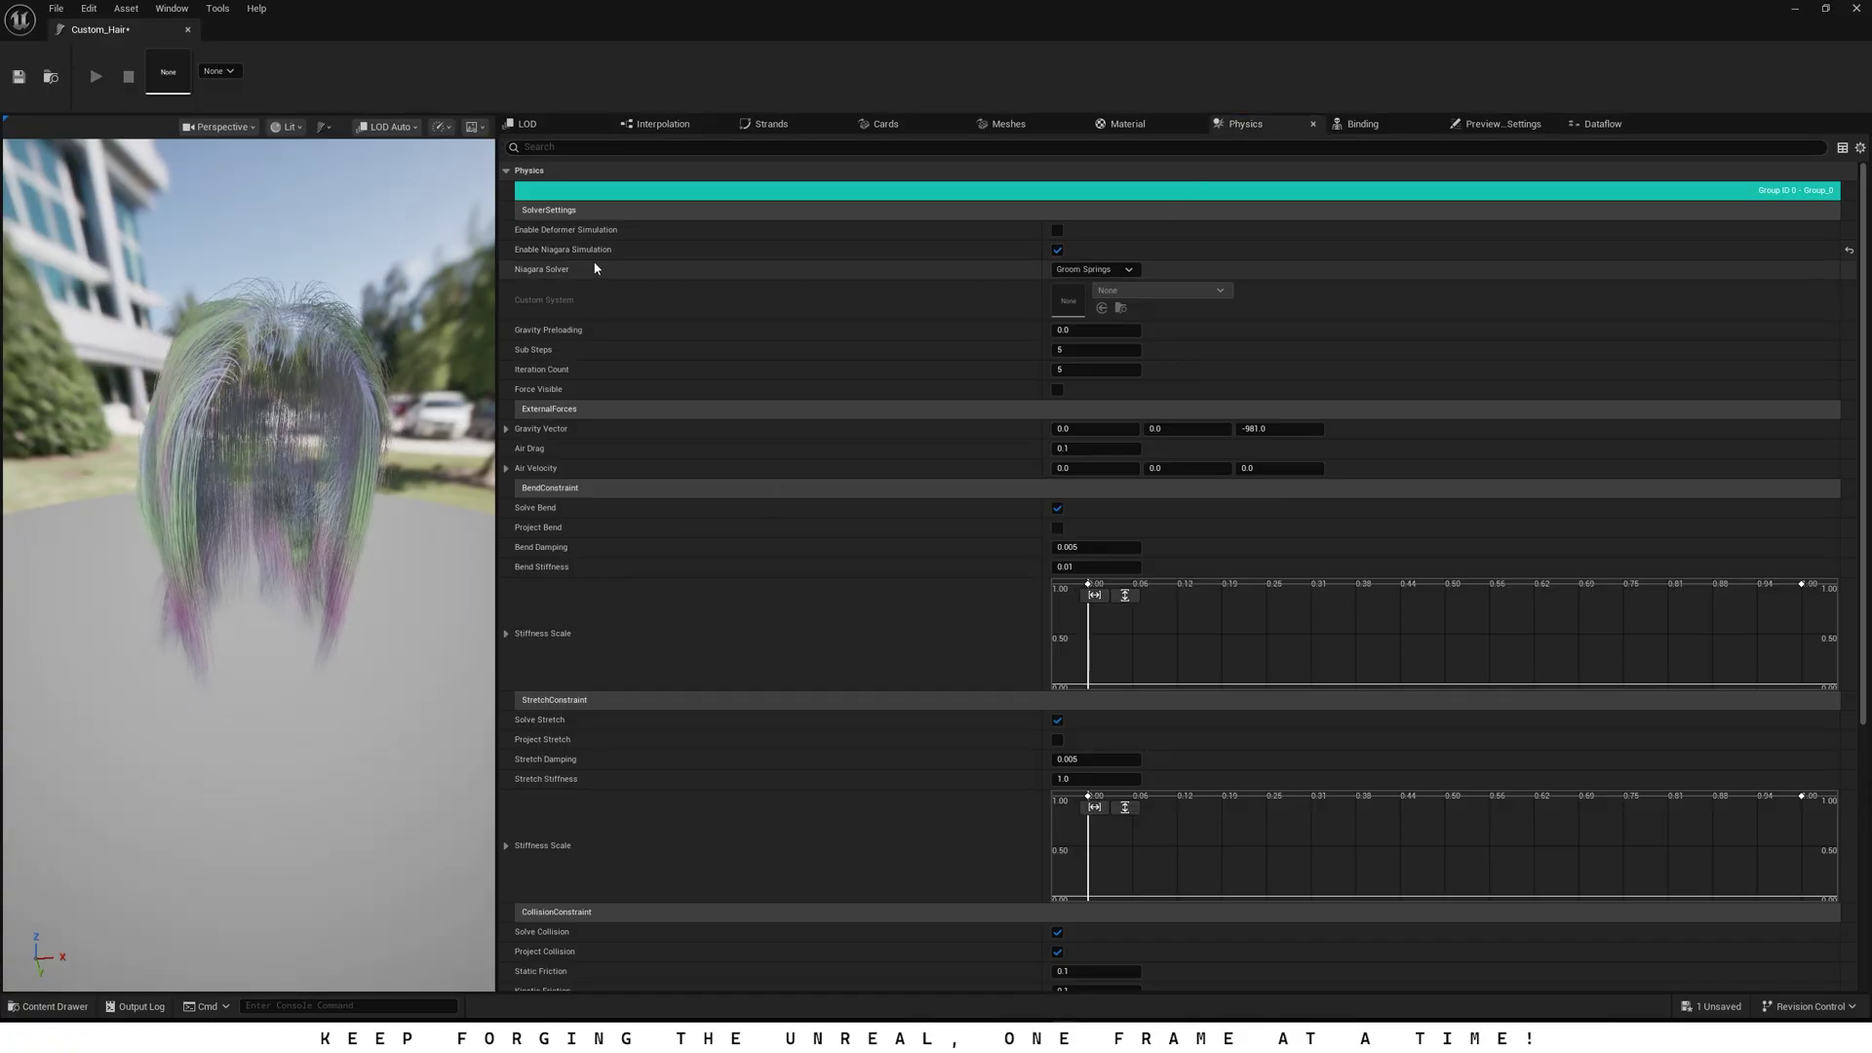
left_click(1057, 230)
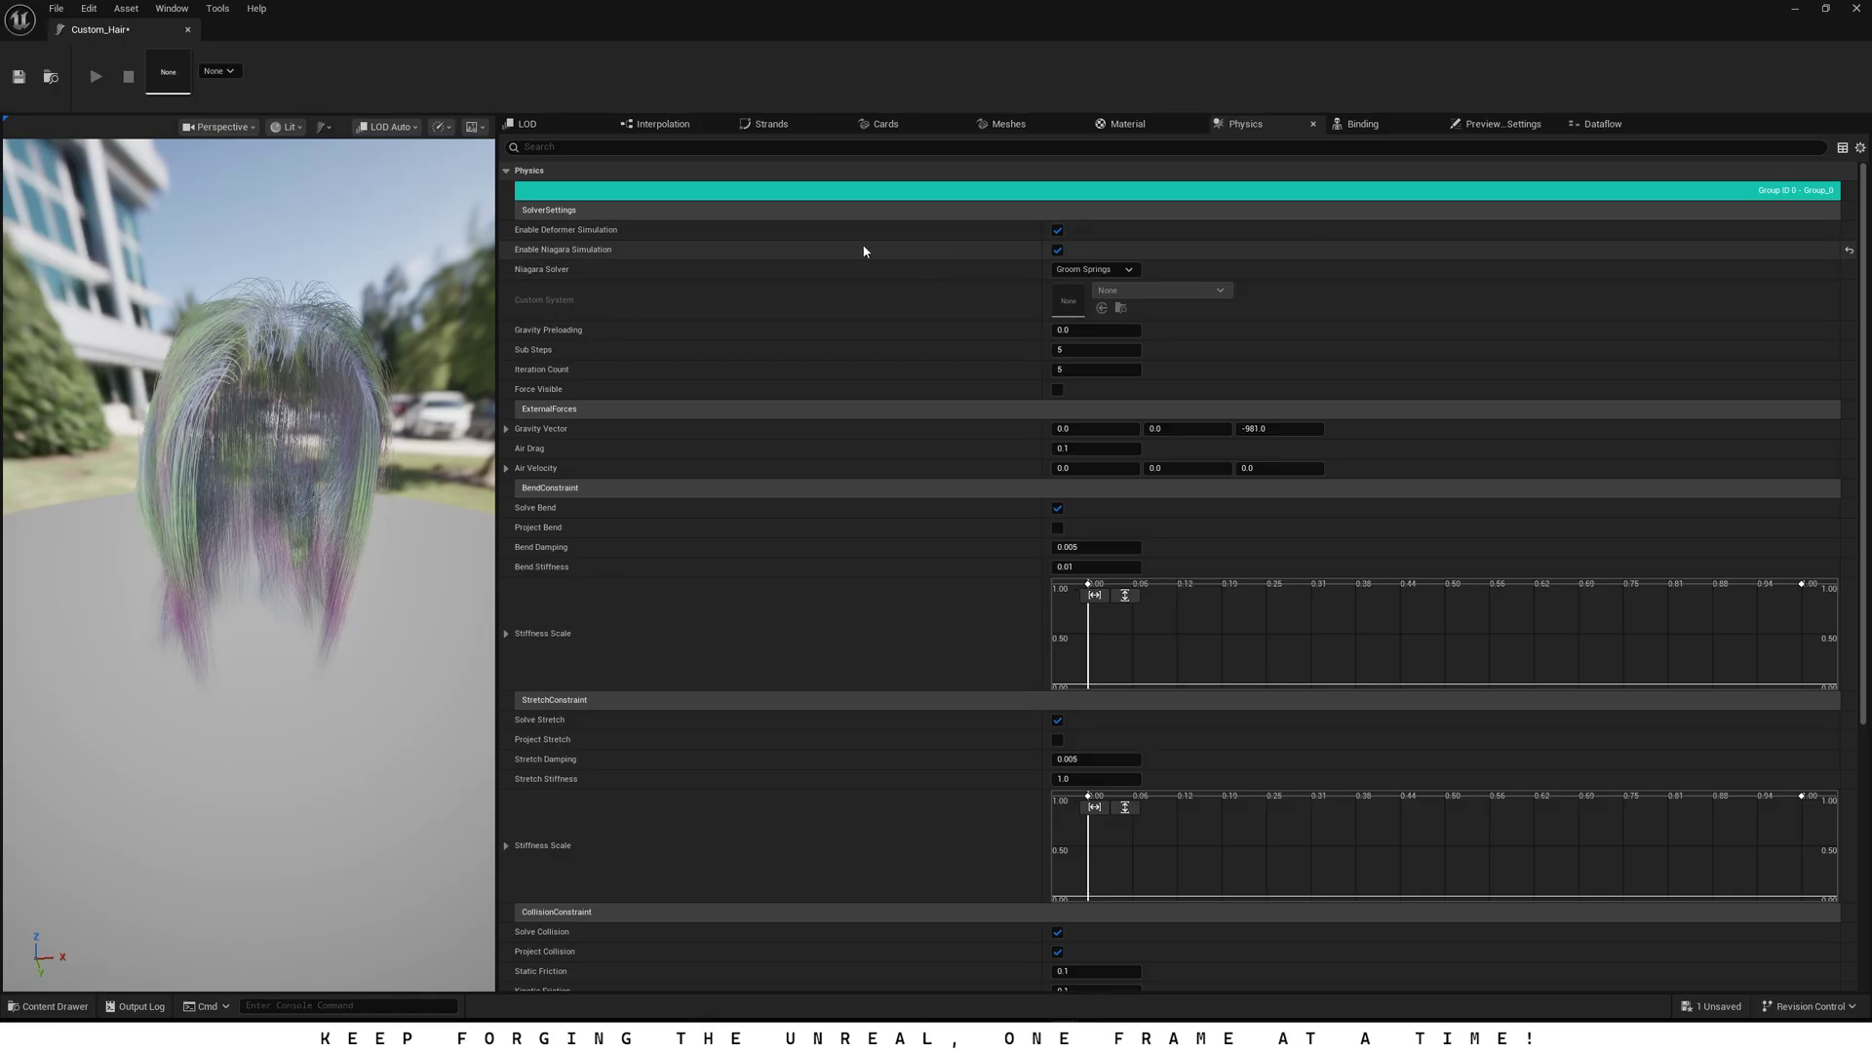
Step: Set the Z component of the groom's Gravity Vector to -480 and save the groom asset
left_click(1254, 430)
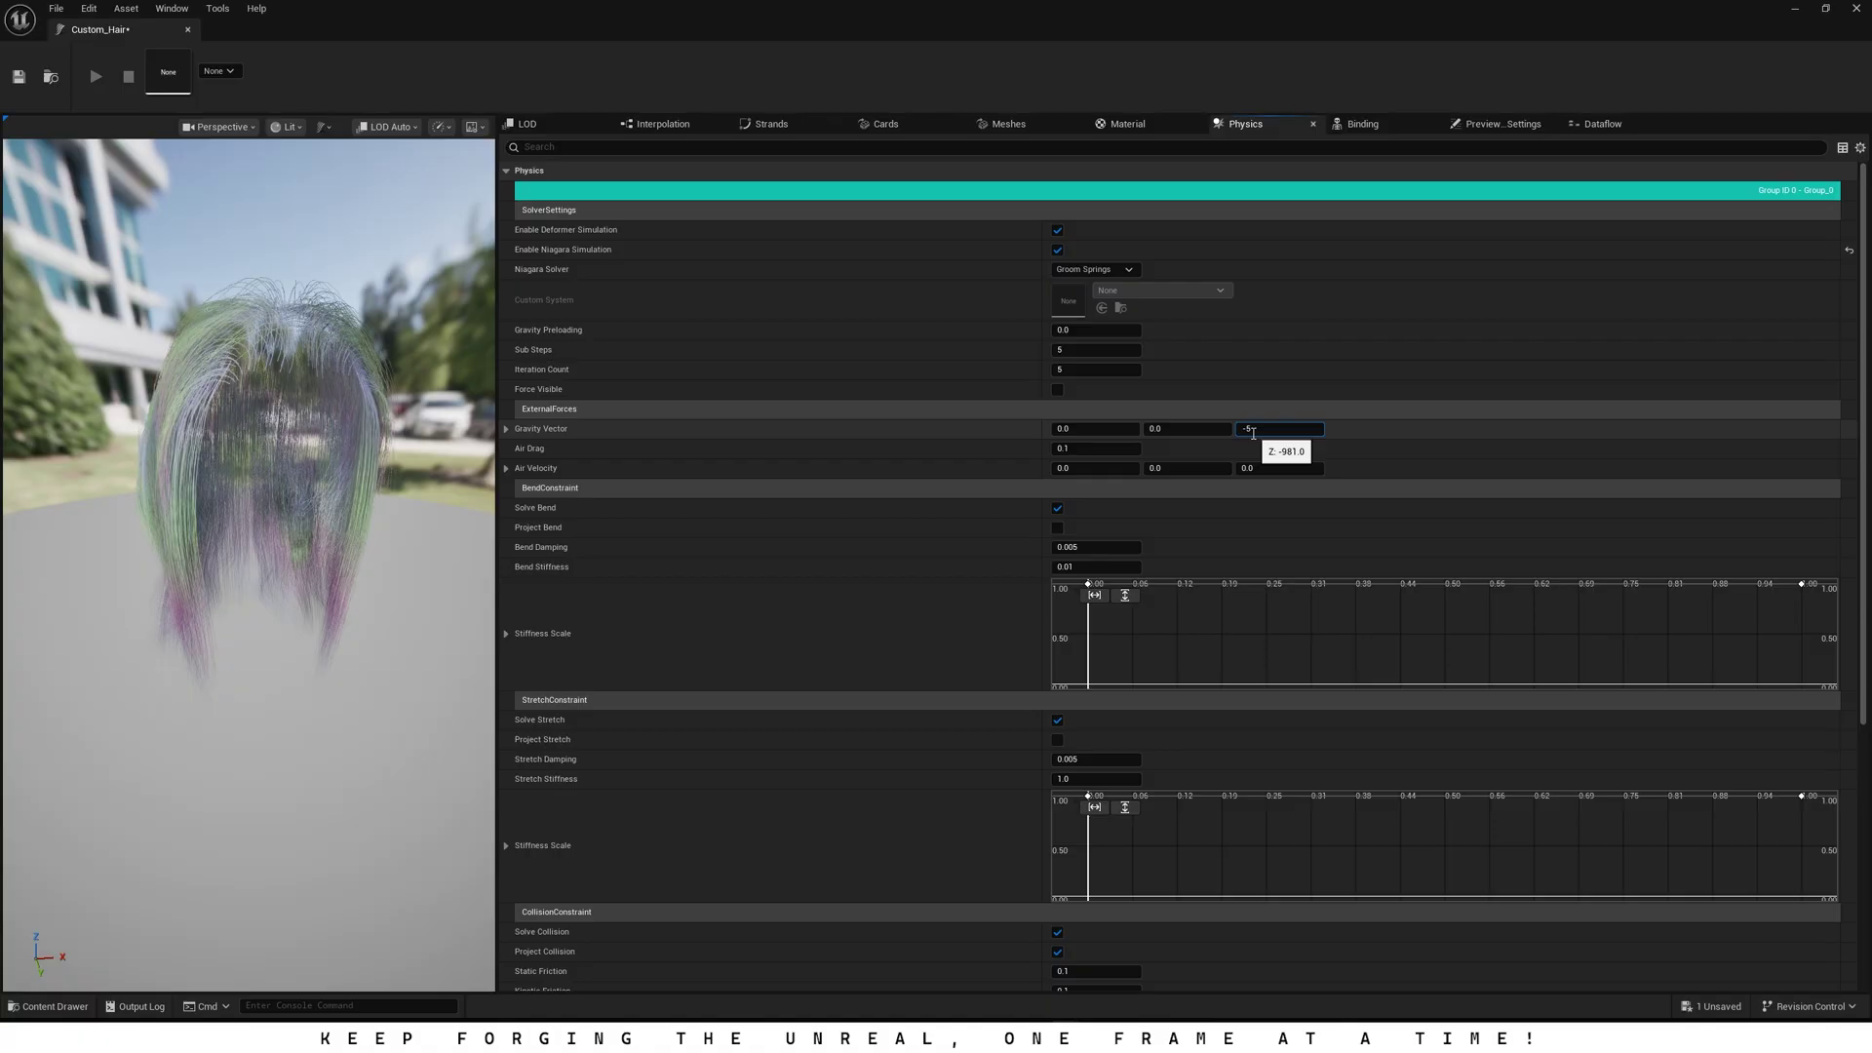
type("-480")
key("Return")
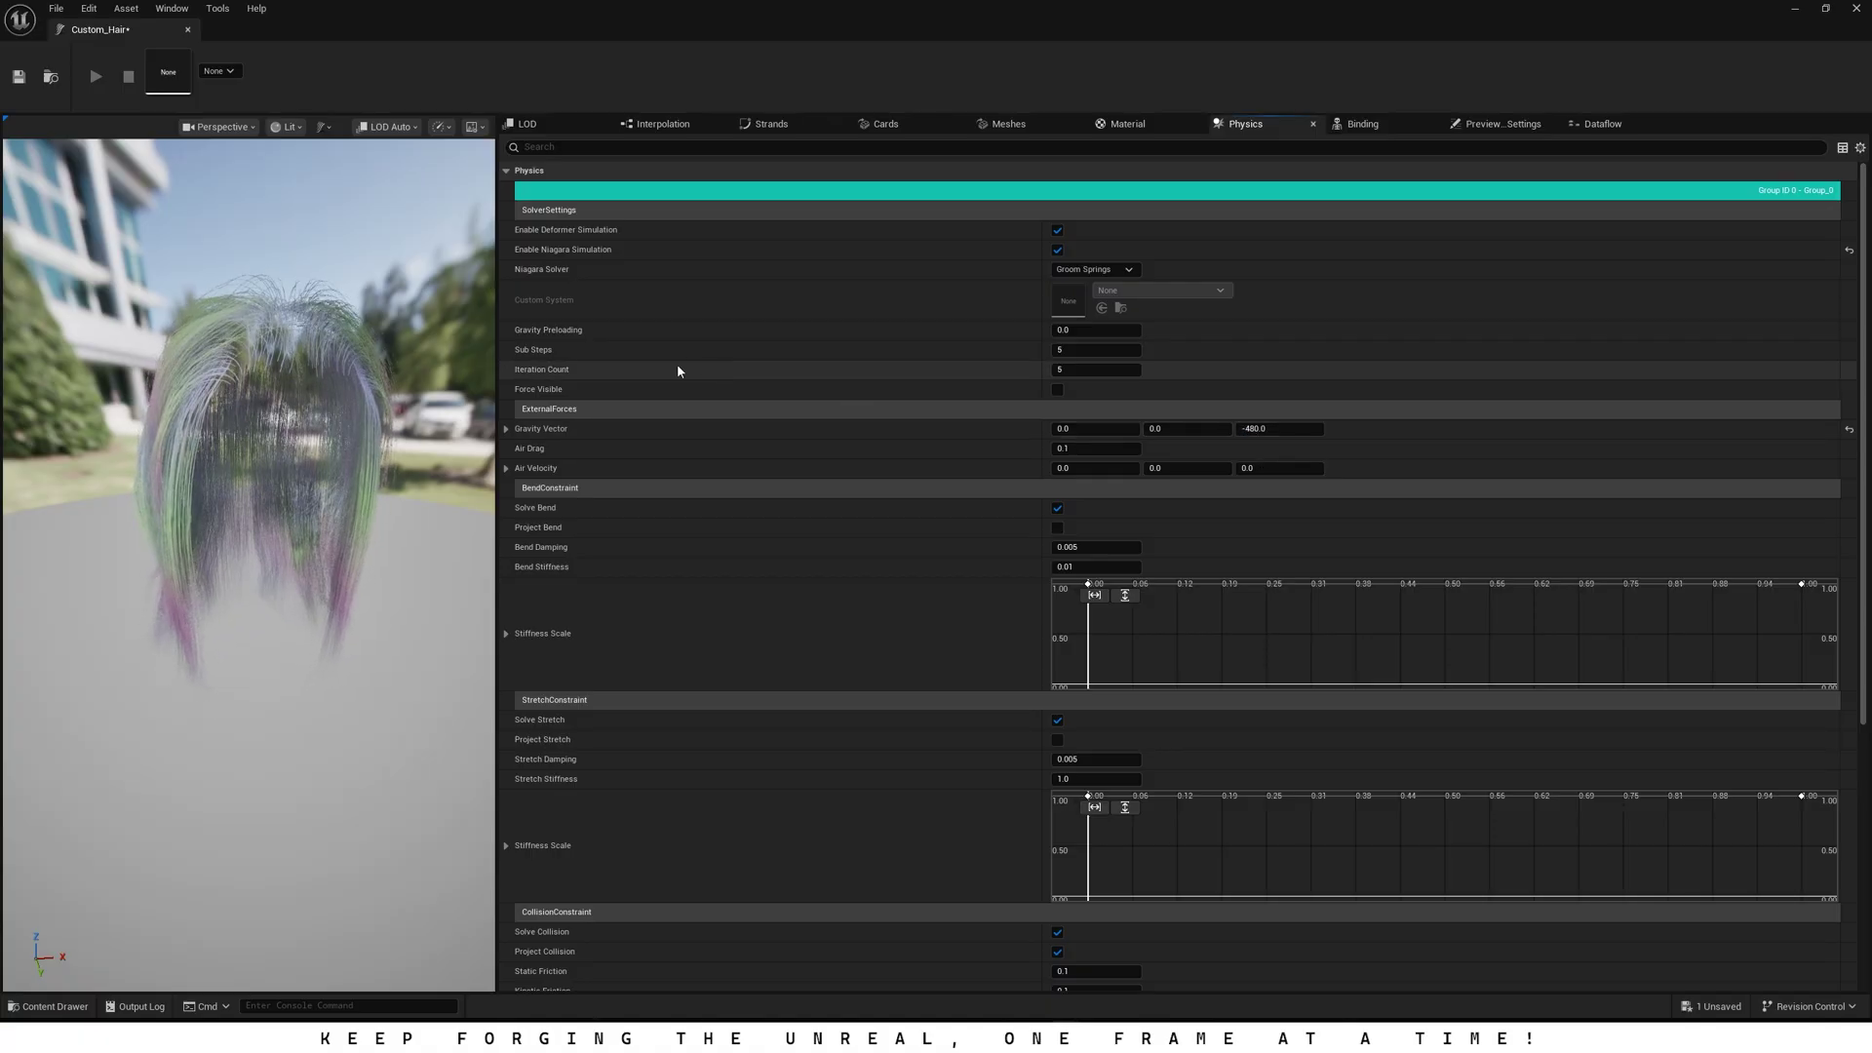
left_click(14, 80)
scroll(1043, 581, "down", 4)
scroll(1236, 366, "up", 3)
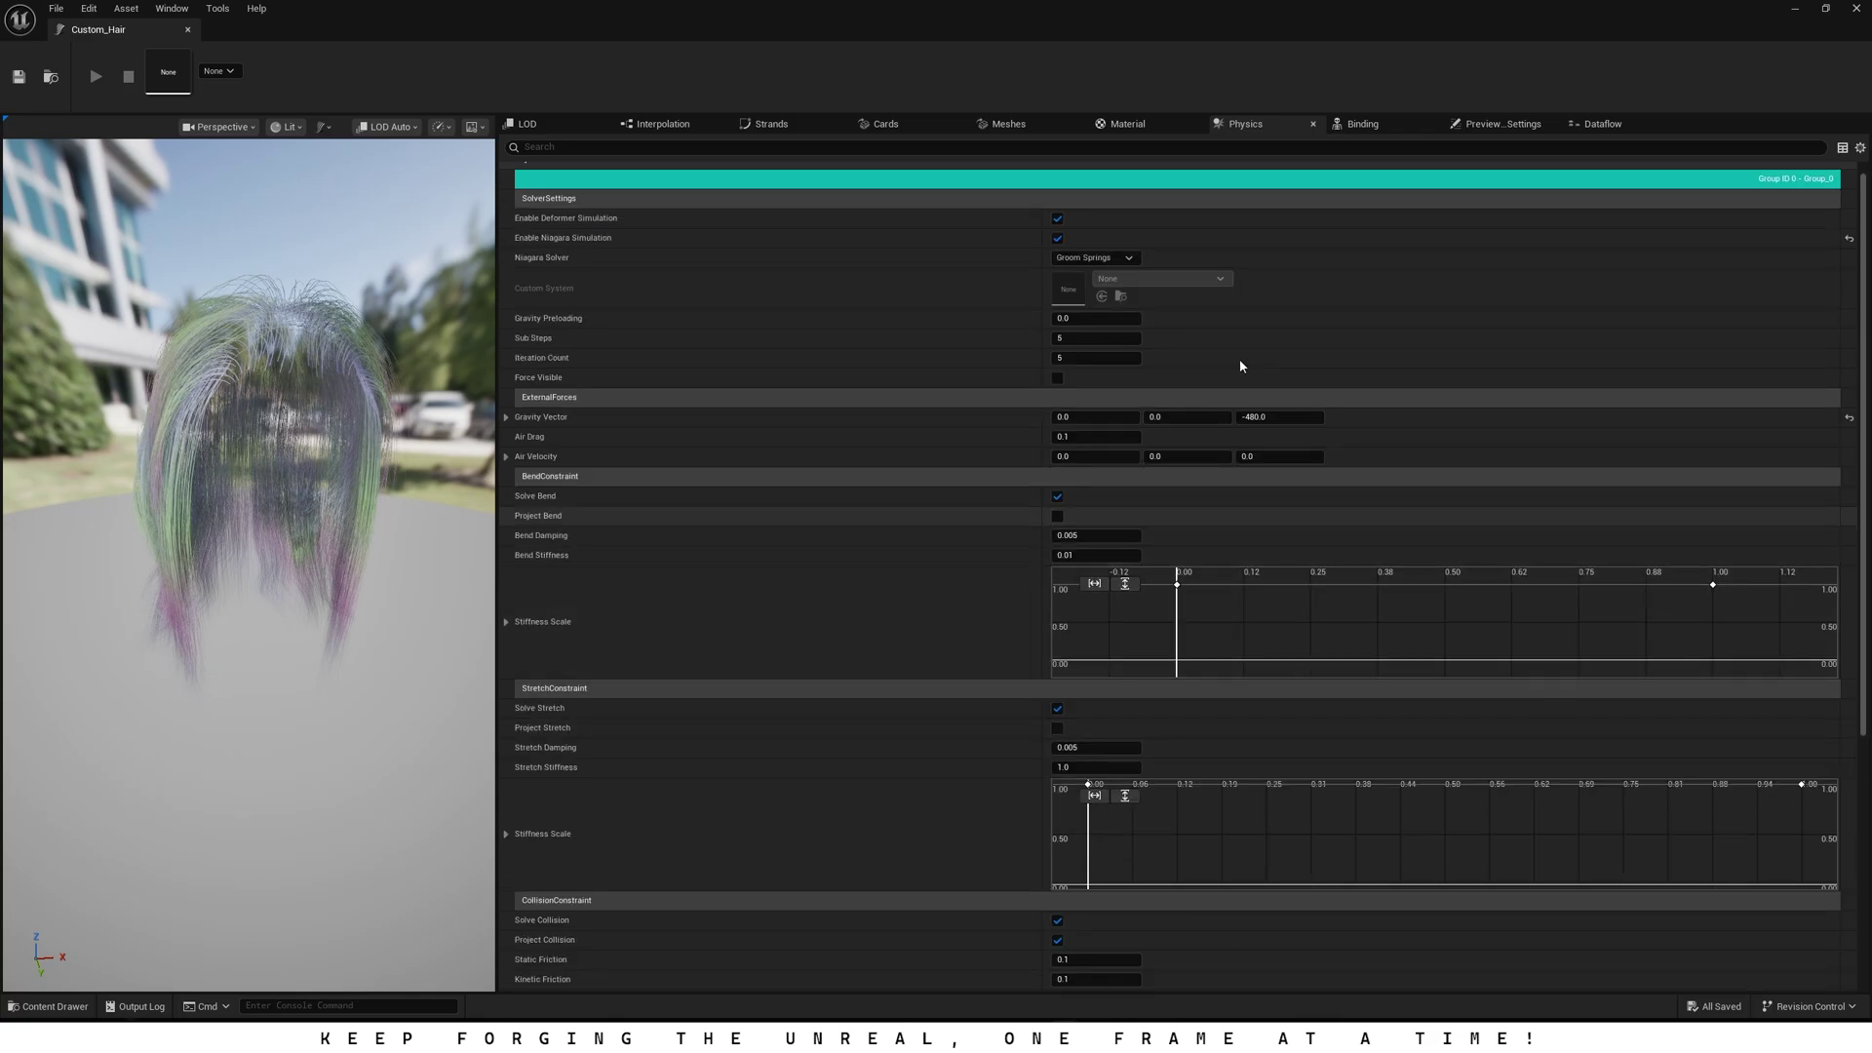
Step: Create a Skeletal Mesh groom binding for Custom_Hair with SKM_Test_FaceMesh as the target skeletal mesh
left_click(1355, 123)
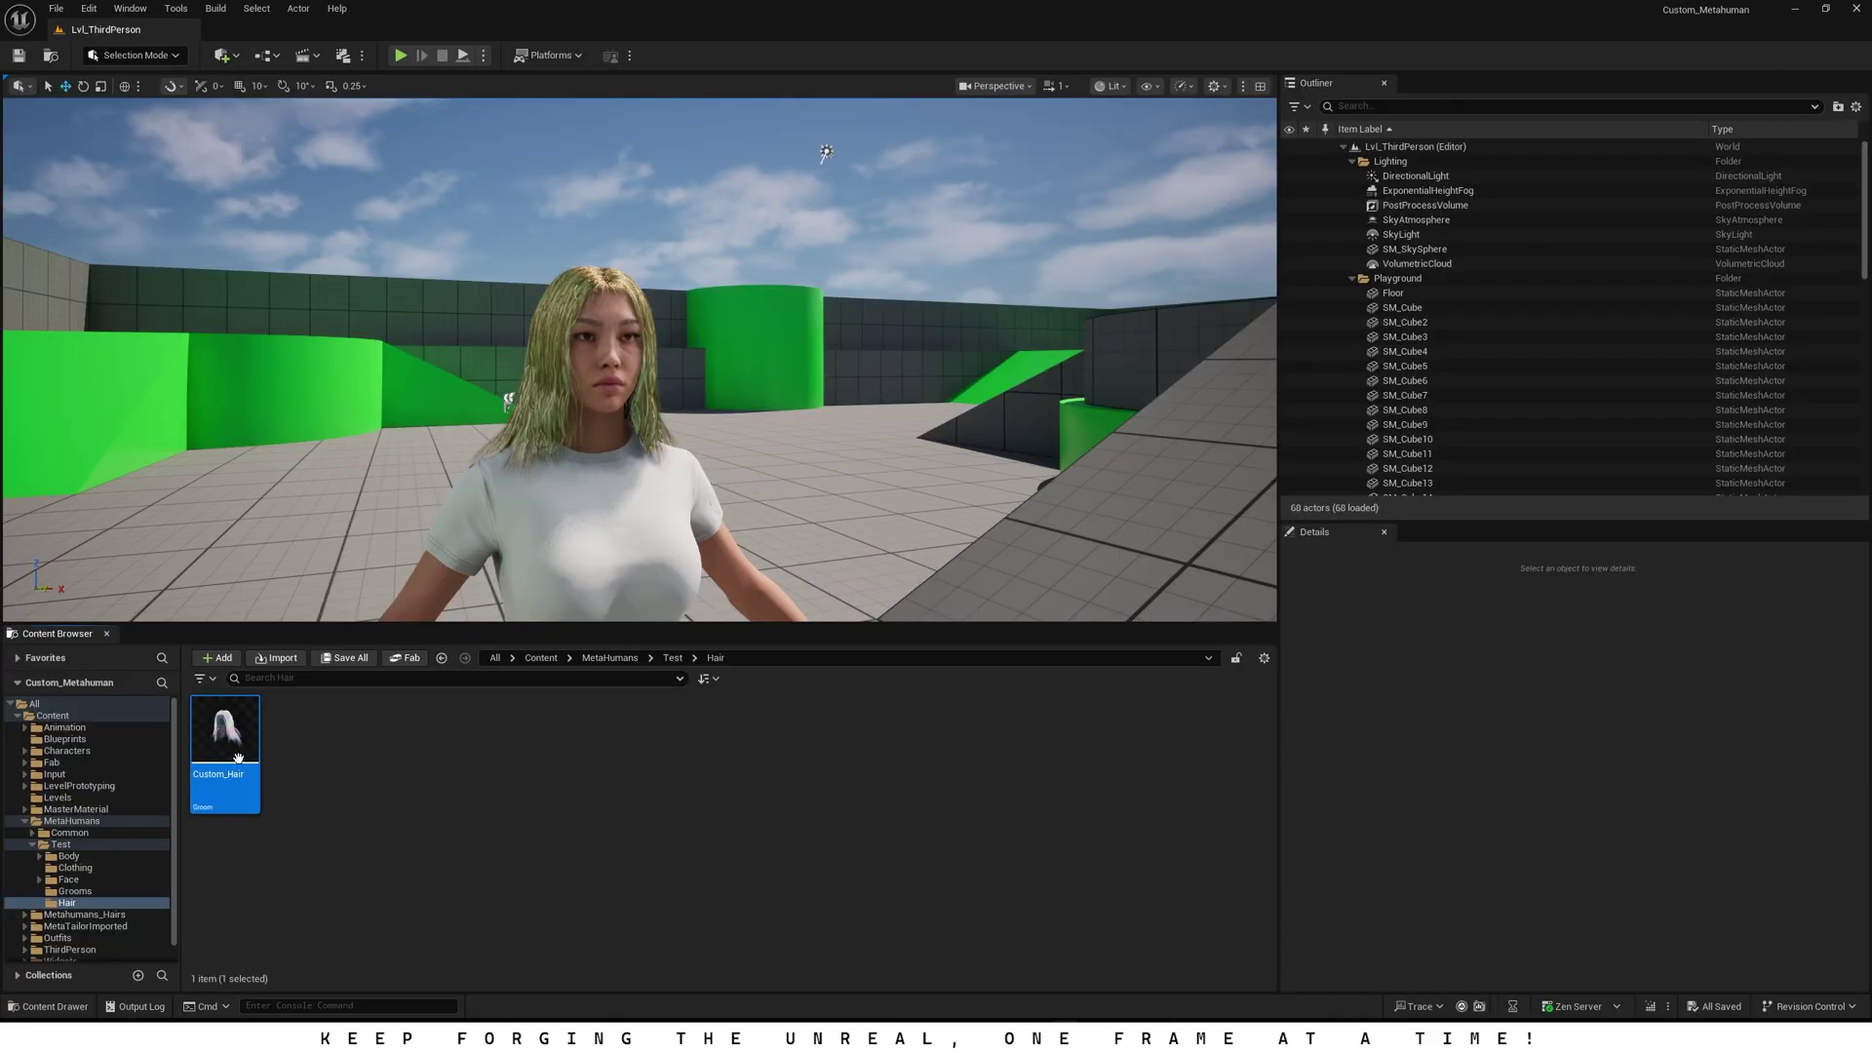
right_click(238, 757)
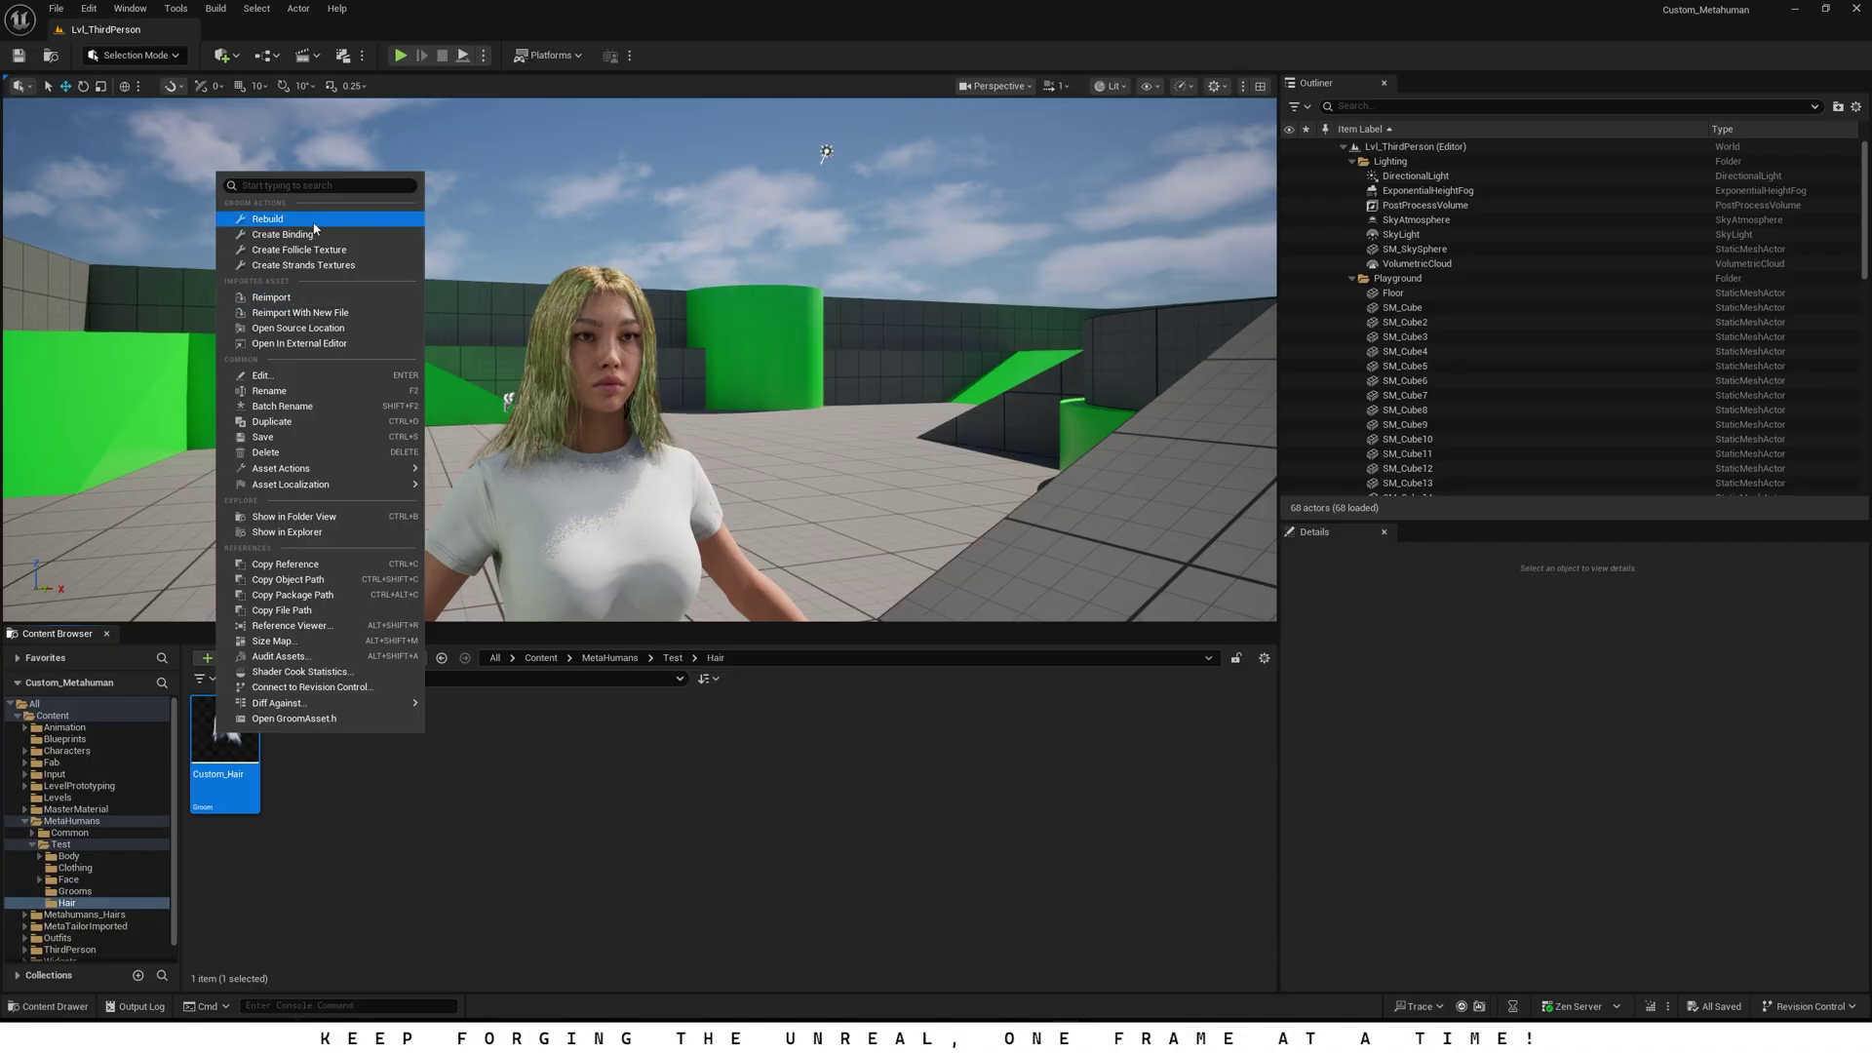
left_click(292, 224)
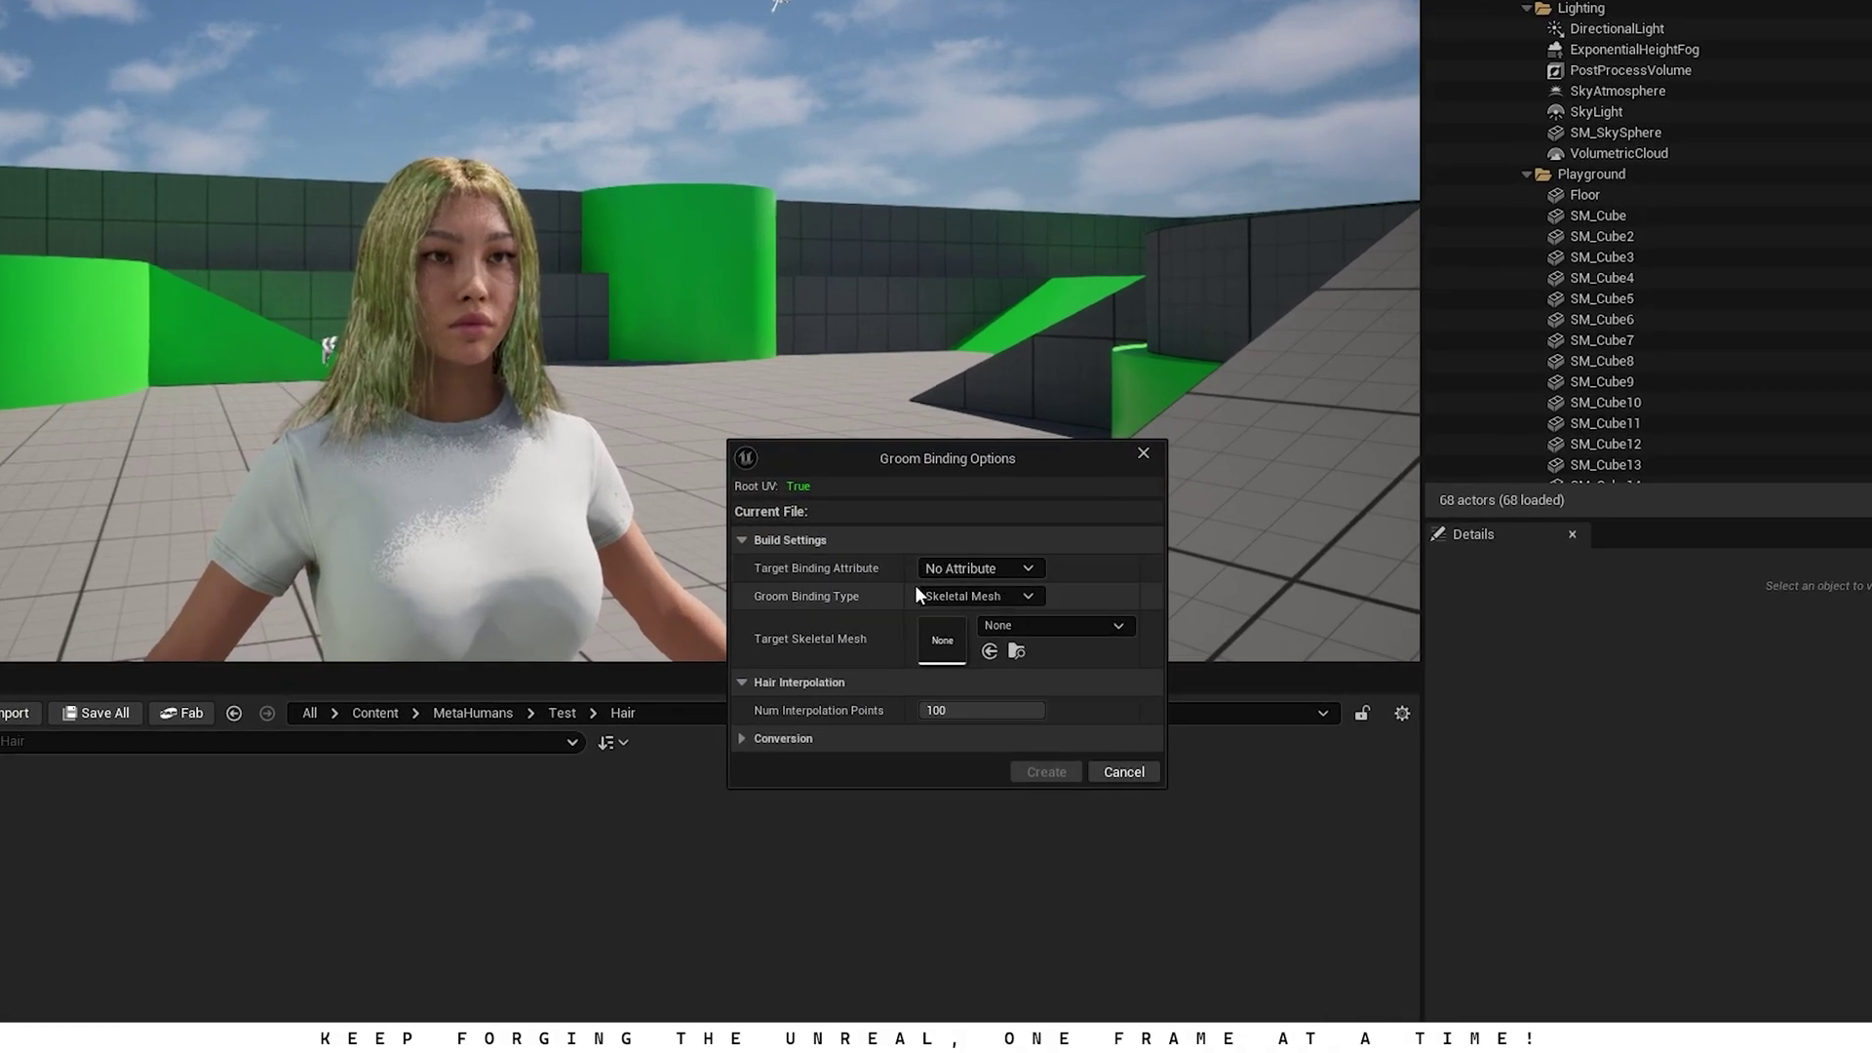
left_click(974, 589)
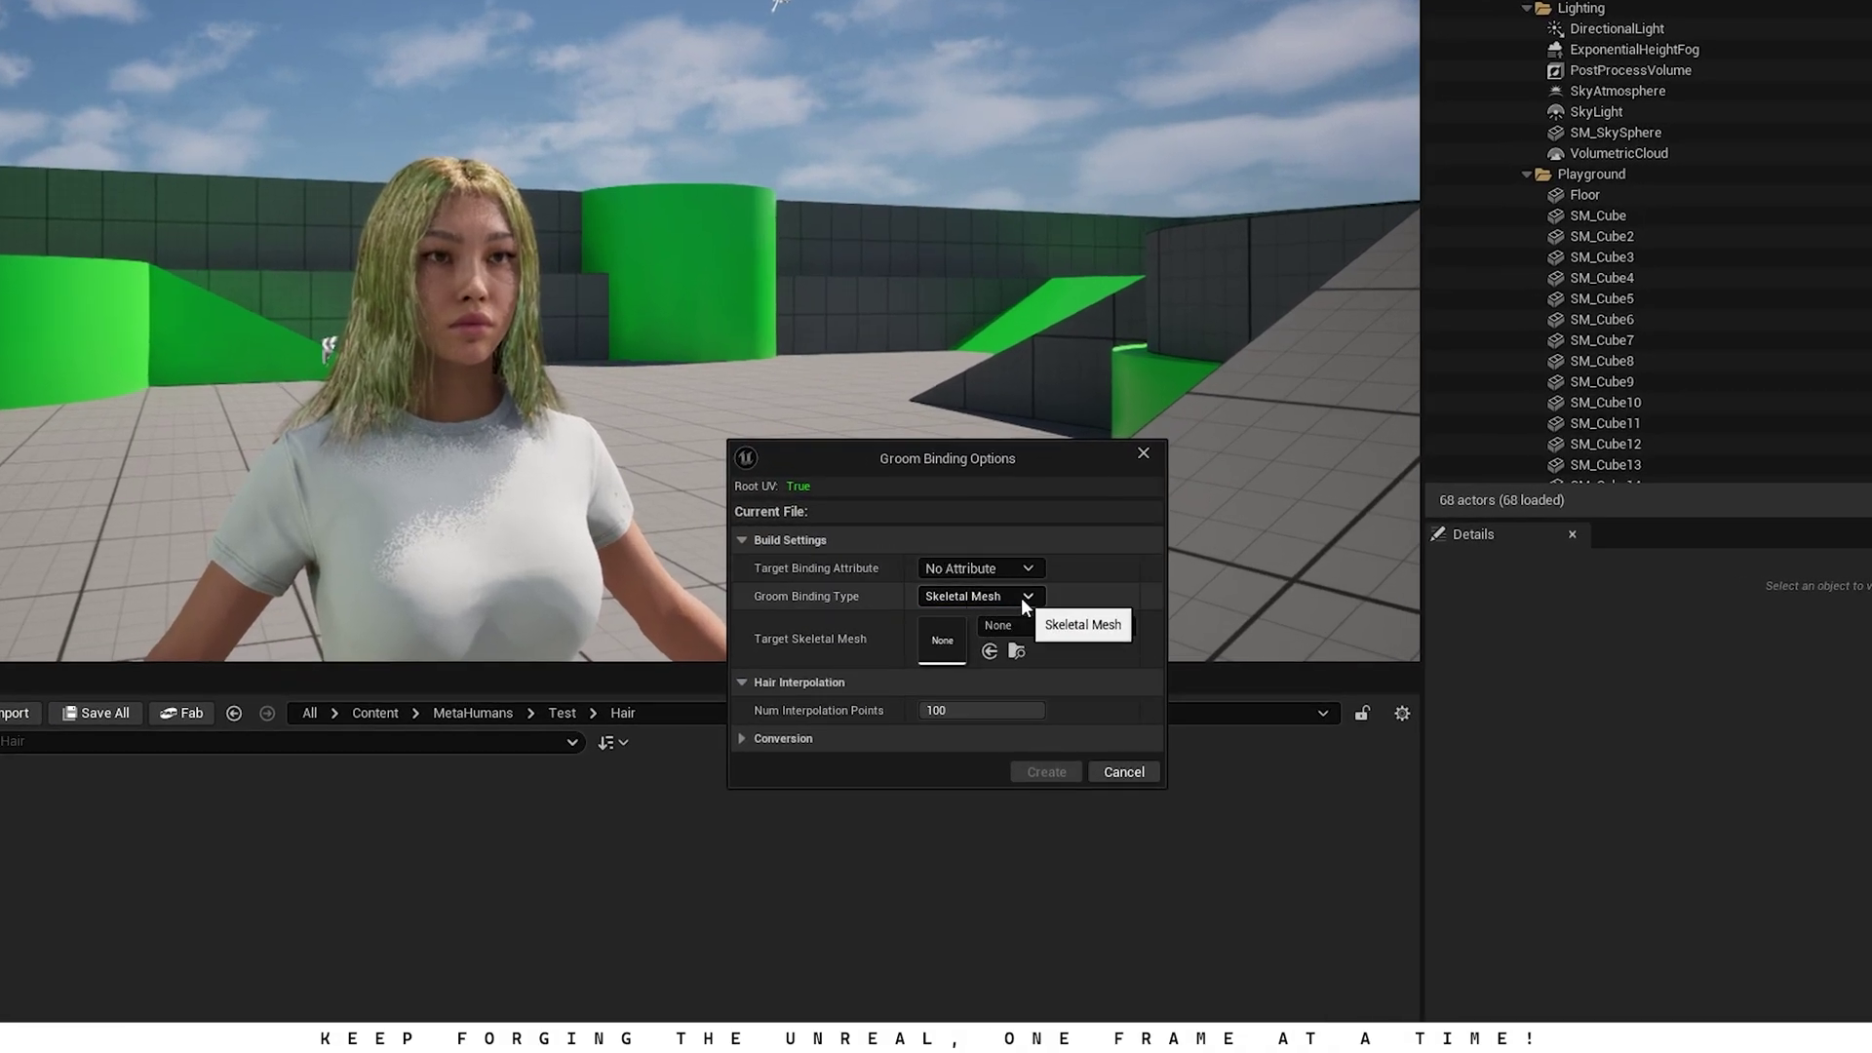
left_click(1037, 625)
scroll(1121, 932, "down", 8)
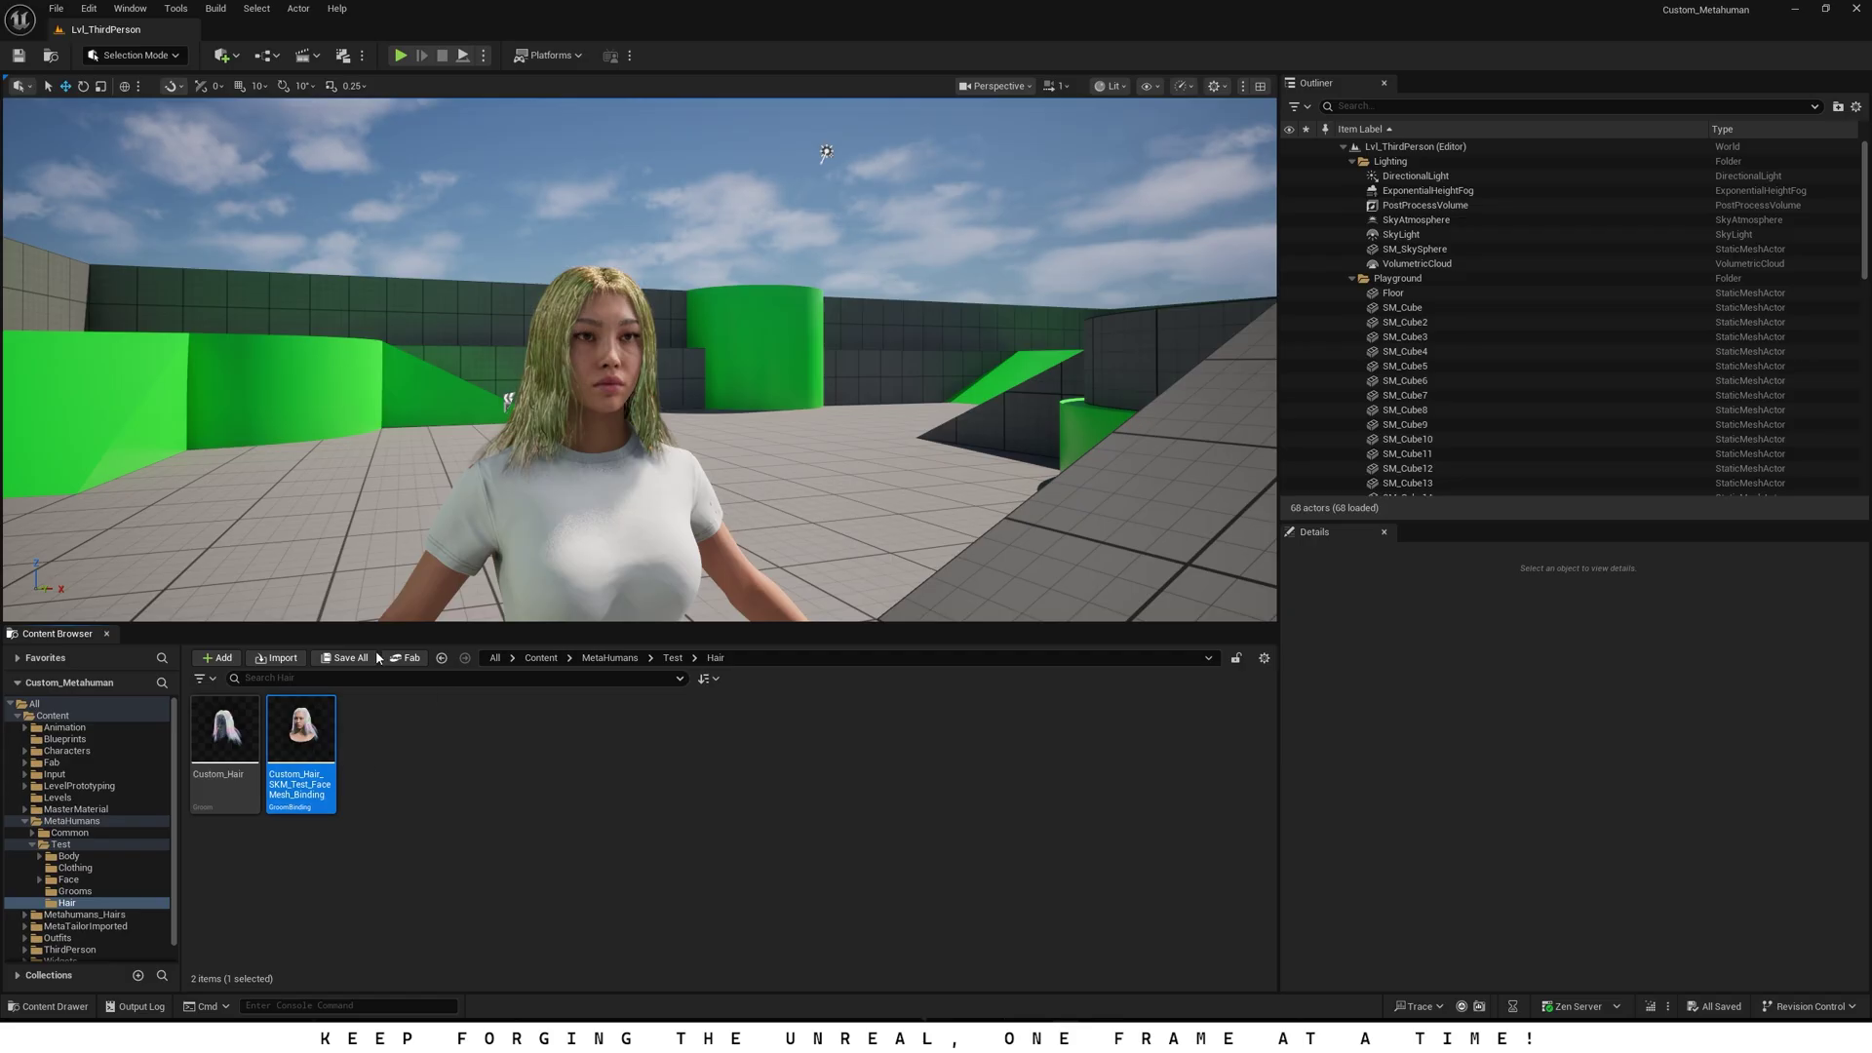
Step: Open the BP_Test blueprint and assign Custom_Hair as the Hair component's groom asset
left_click(577, 350)
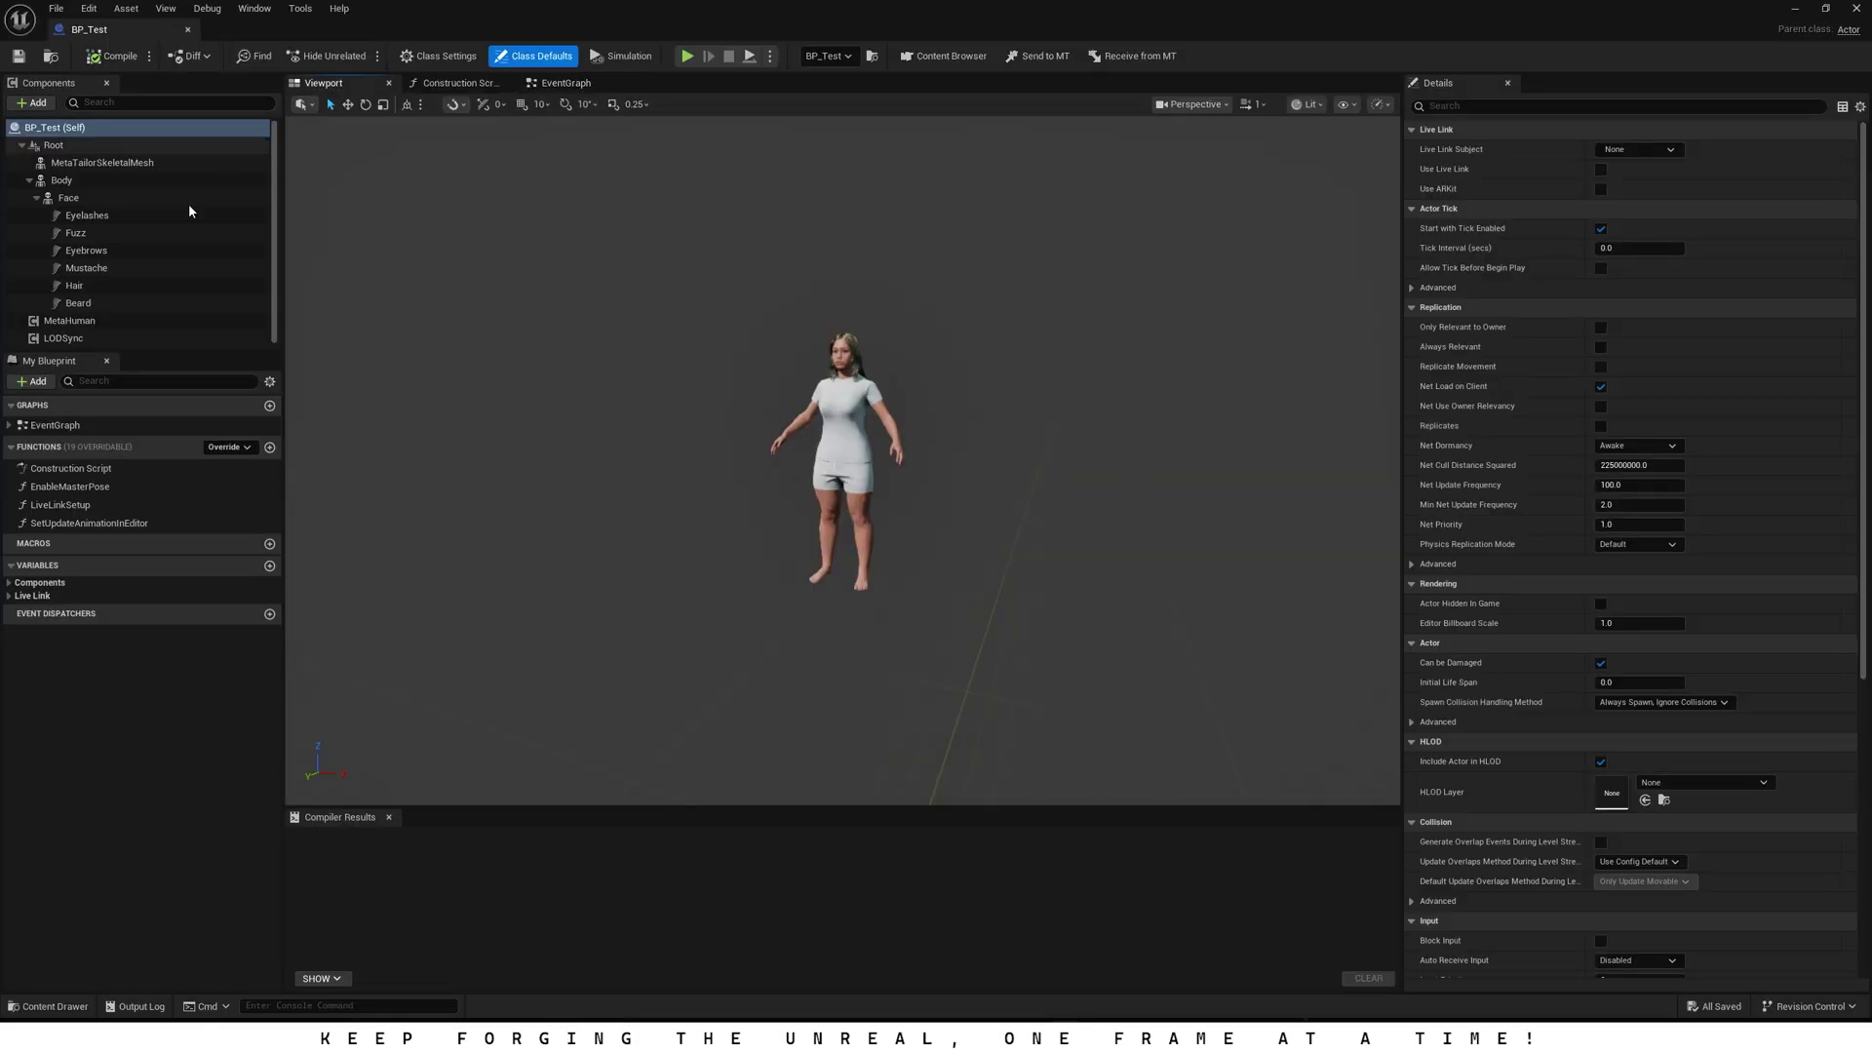
left_click(76, 286)
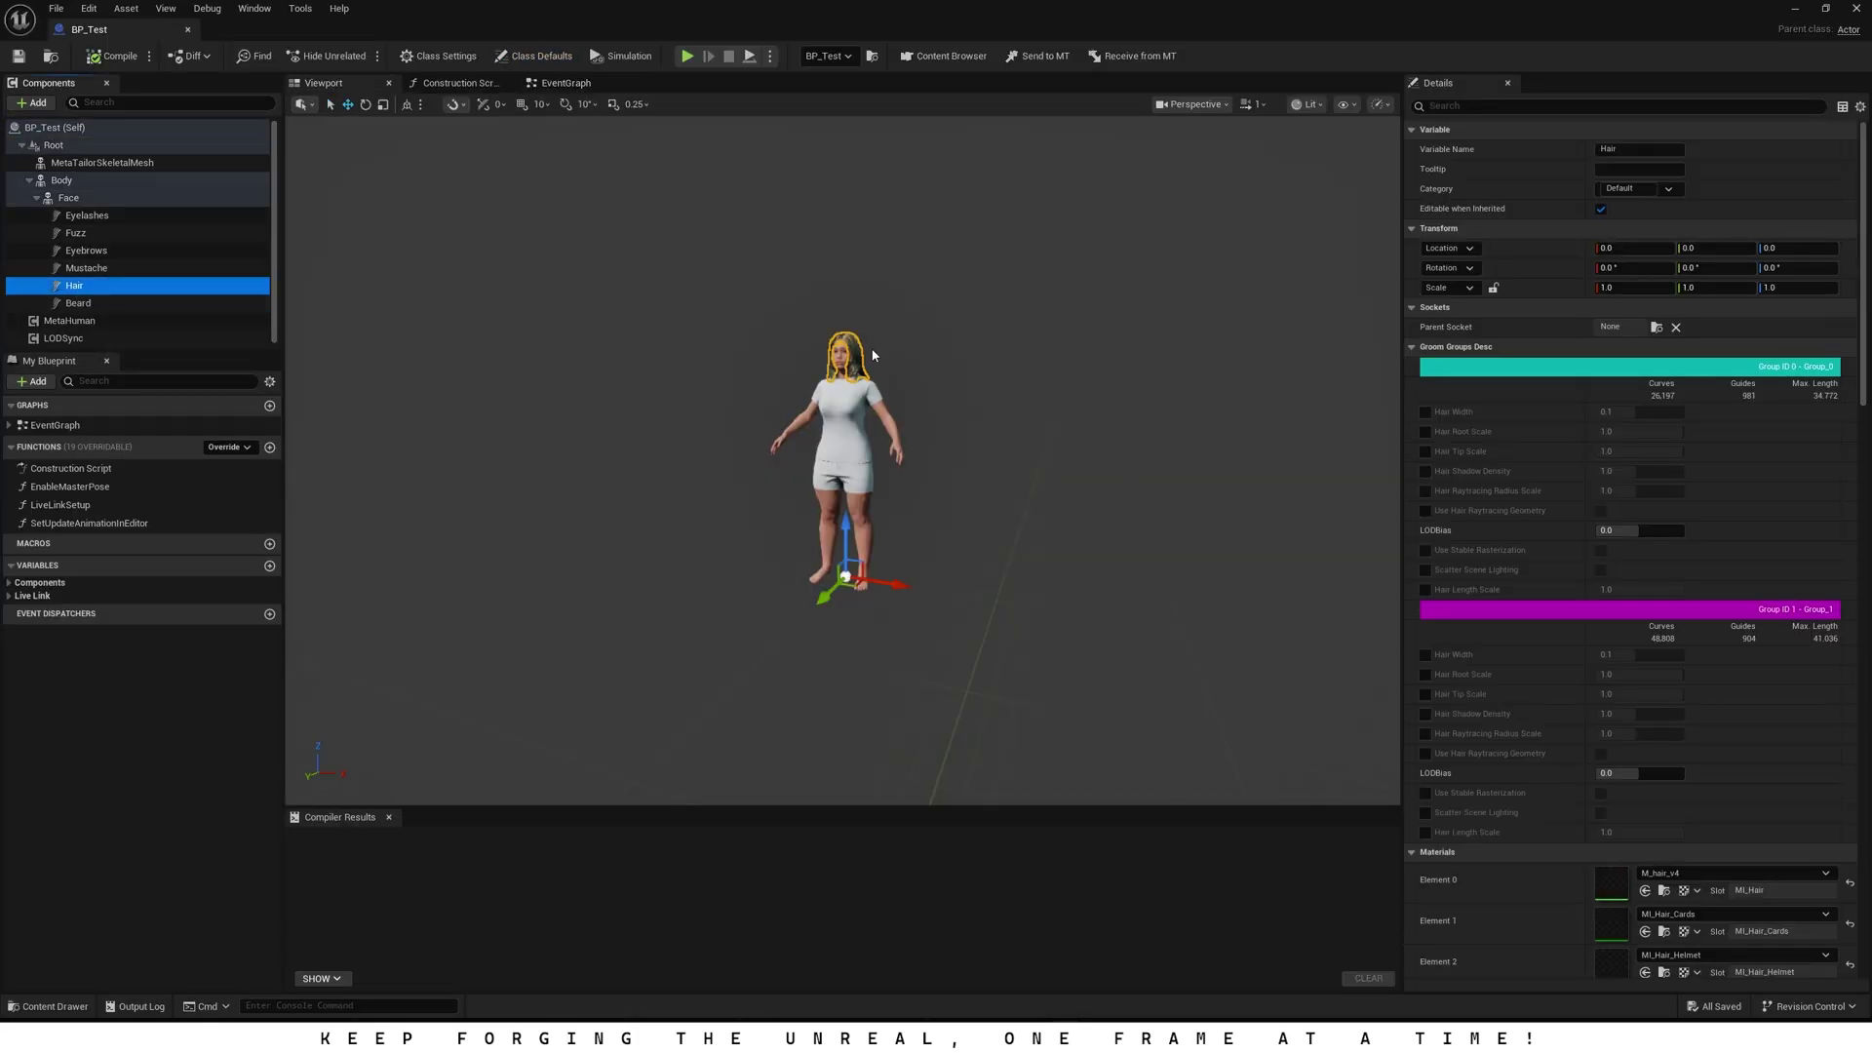
scroll(1545, 522, "down", 6)
left_click(1699, 711)
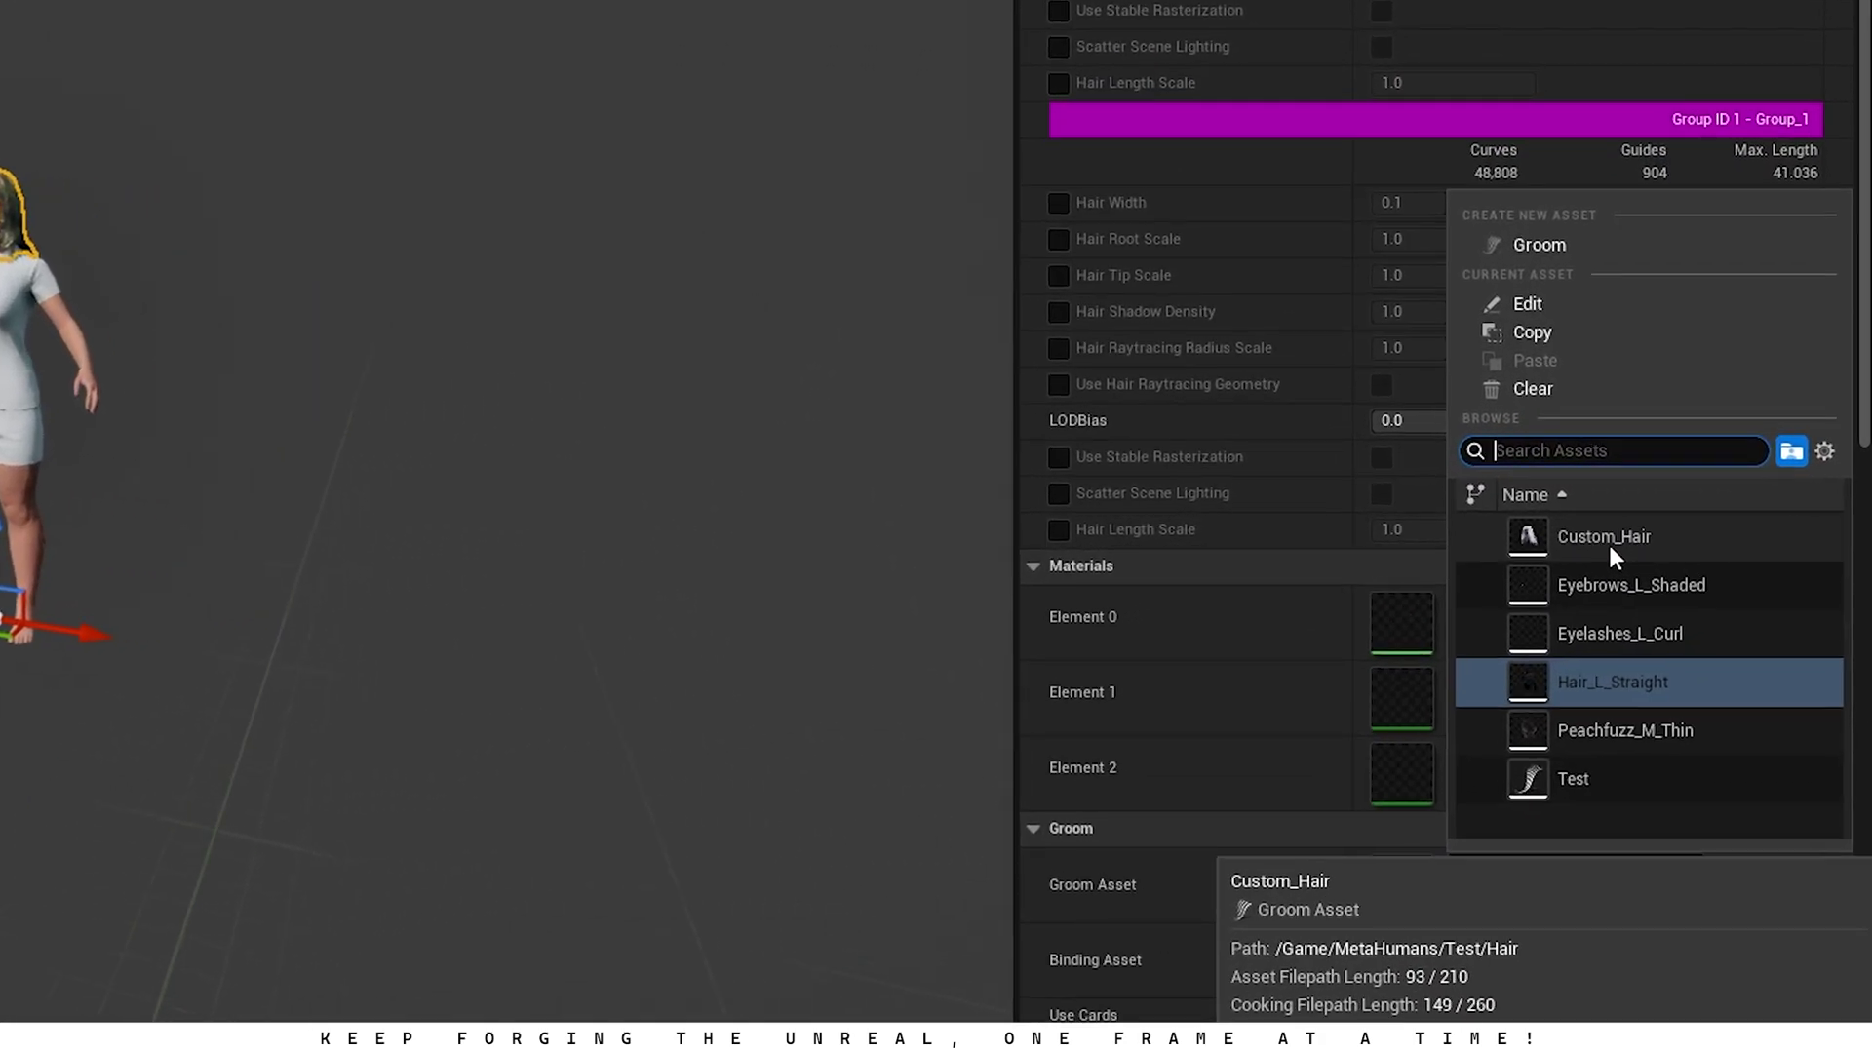
left_click(1606, 541)
Step: Set the Hair component's binding asset to Custom_Hair_SKM_Test_FaceMesh_Binding
scroll(1423, 987, "down", 2)
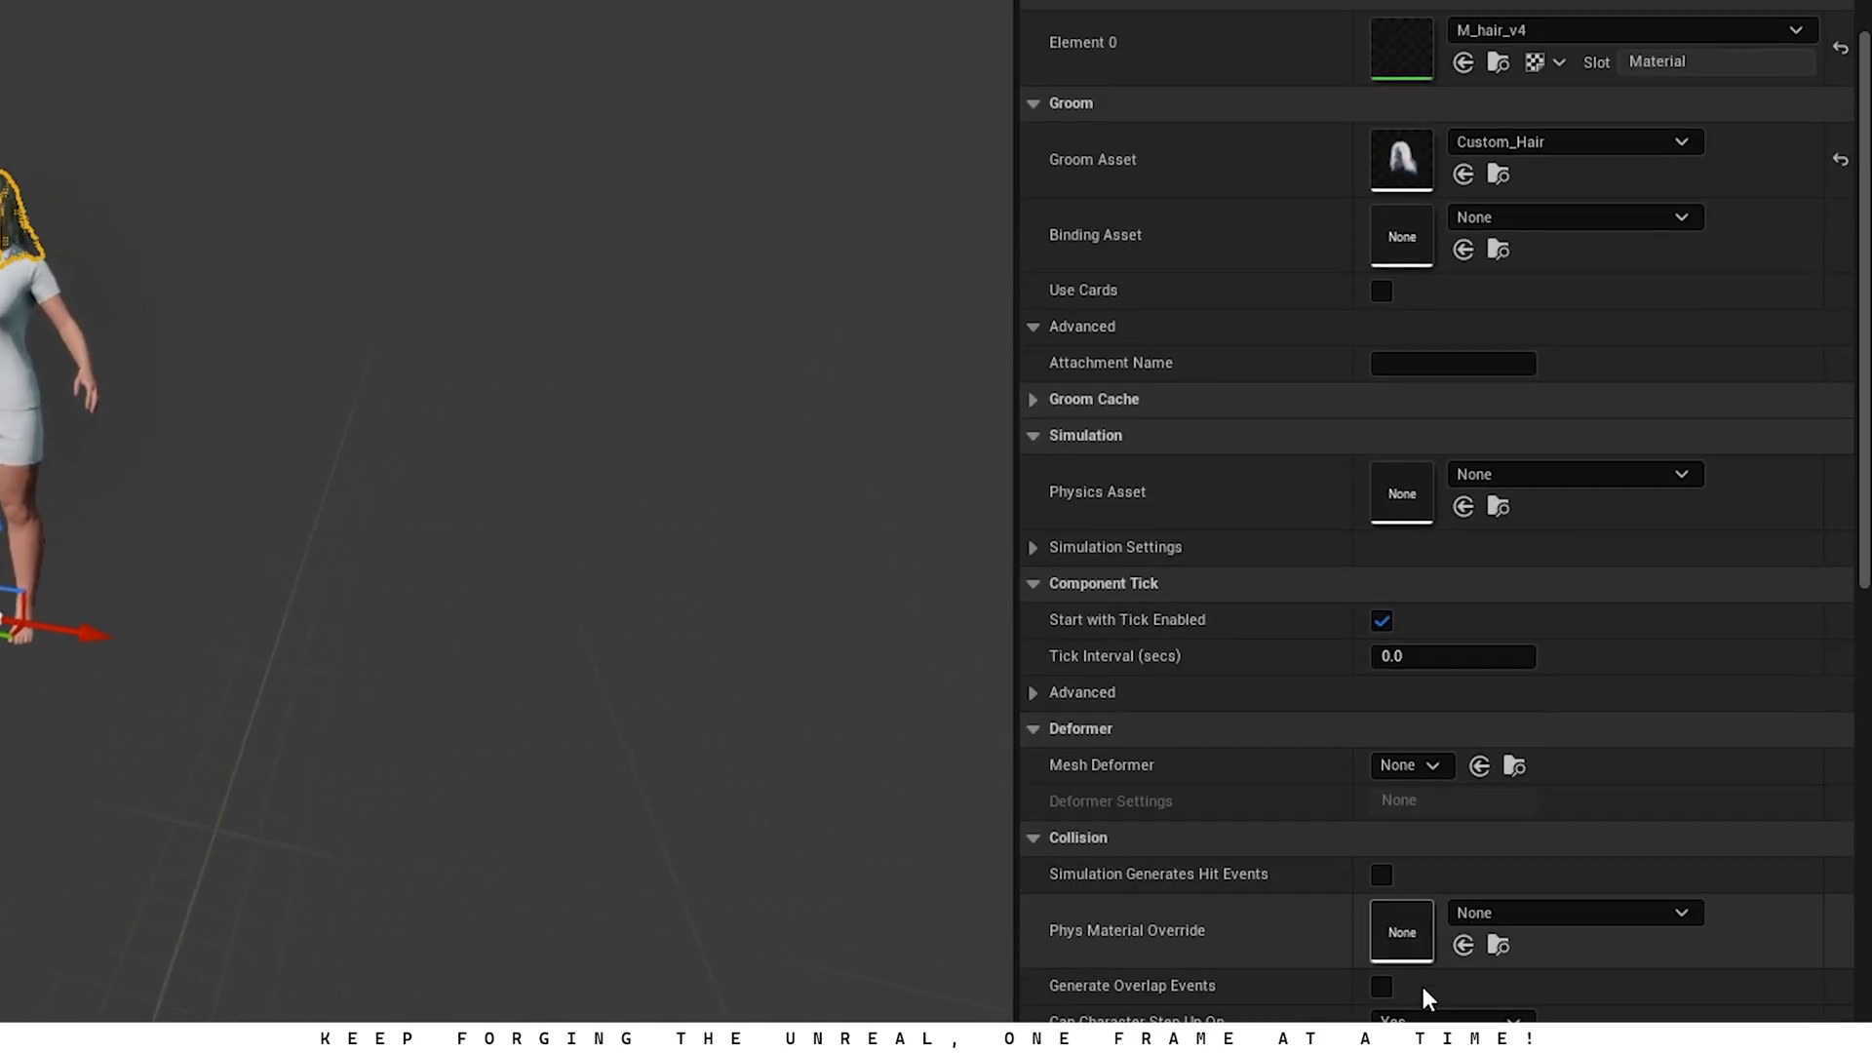
scroll(1423, 986, "up", 4)
left_click(1562, 559)
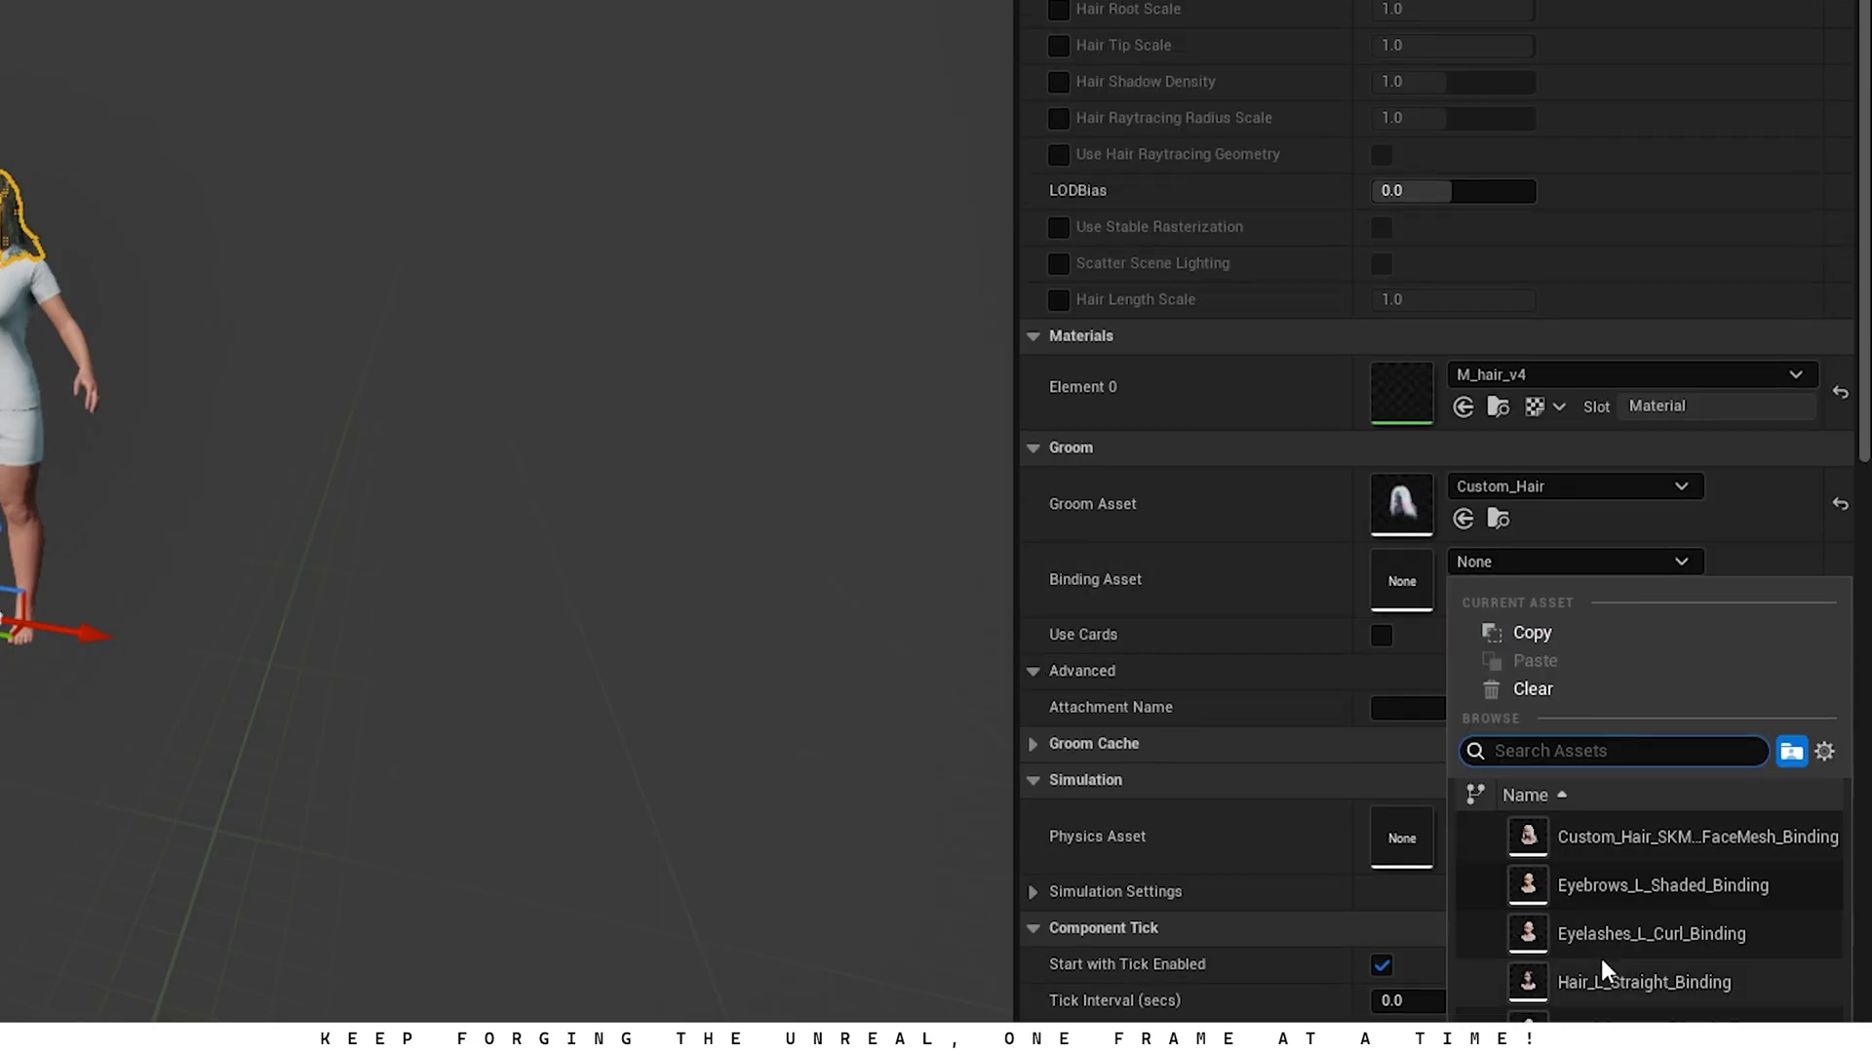
left_click(1644, 854)
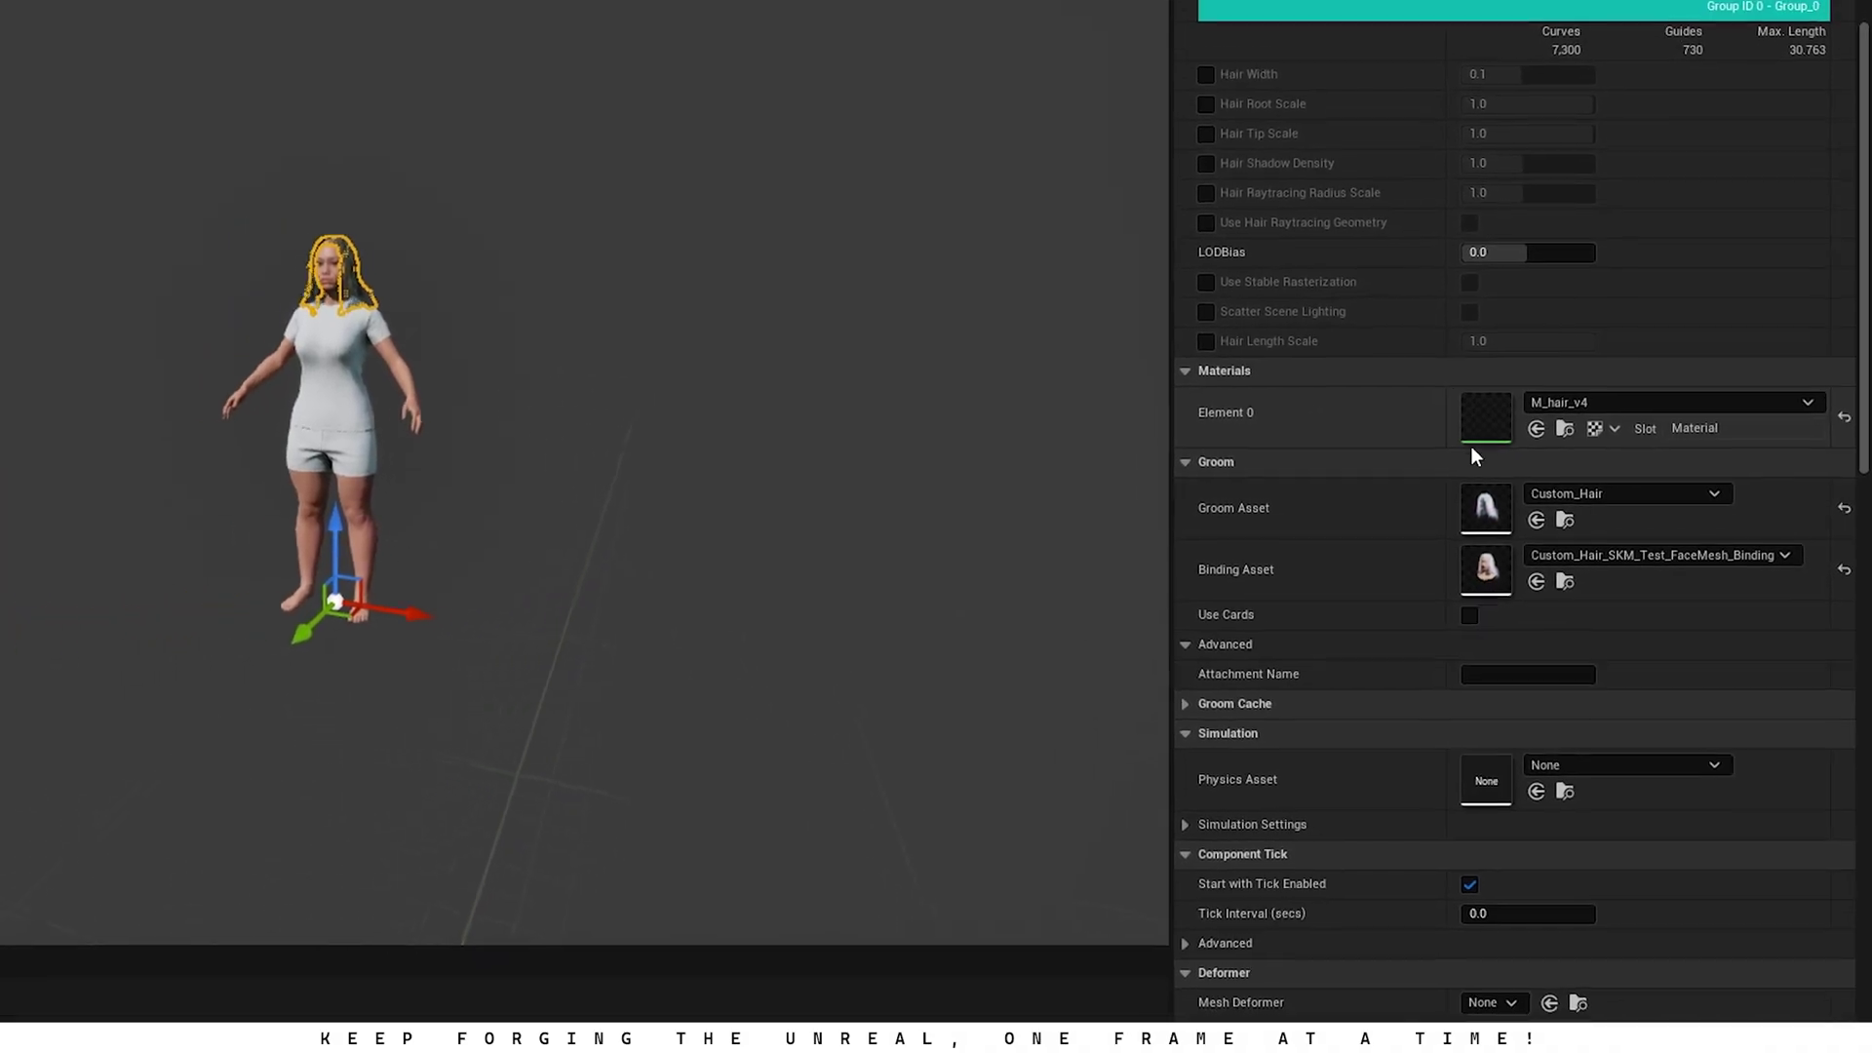
Step: Set the Hair component's Element 0 material to M_Groom_Inst, compile the blueprint and return to the level
scroll(315, 138, "up", 5)
scroll(315, 137, "down", 4)
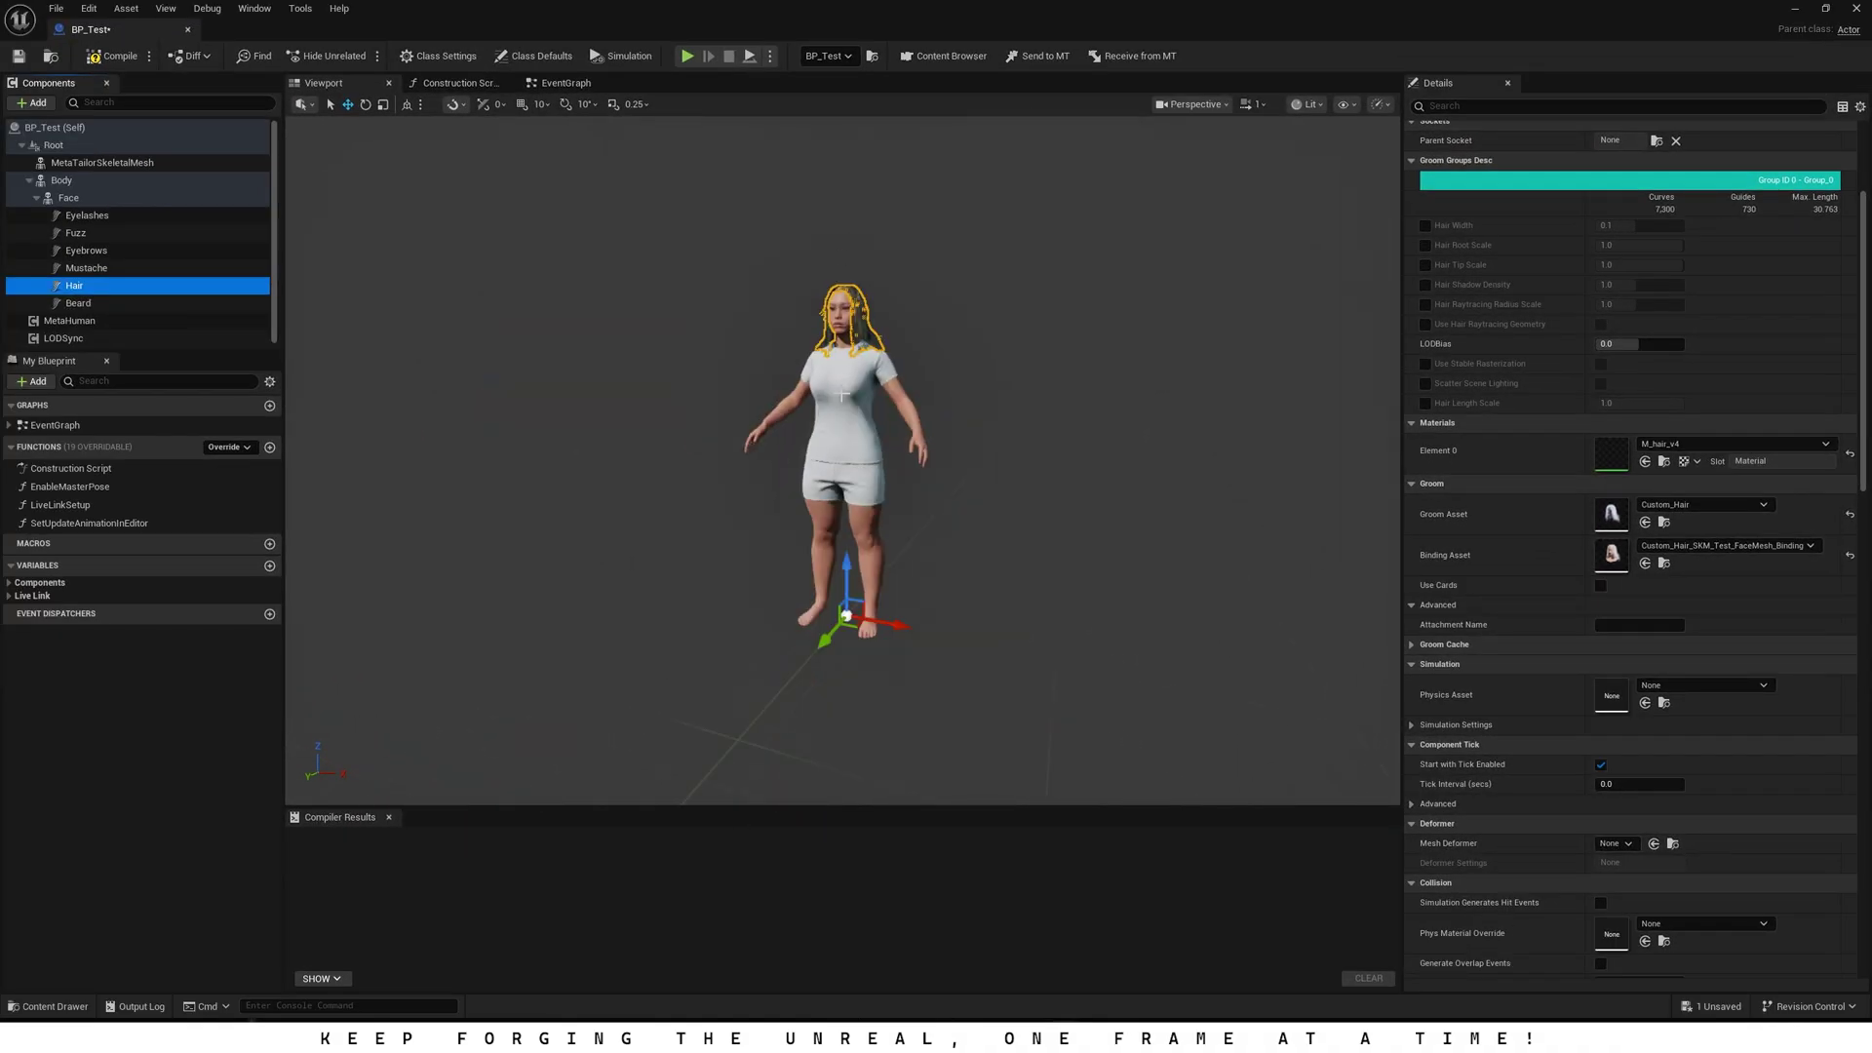
scroll(841, 394, "up", 3)
right_click_drag(841, 395, 868, 341)
scroll(841, 395, "up", 5)
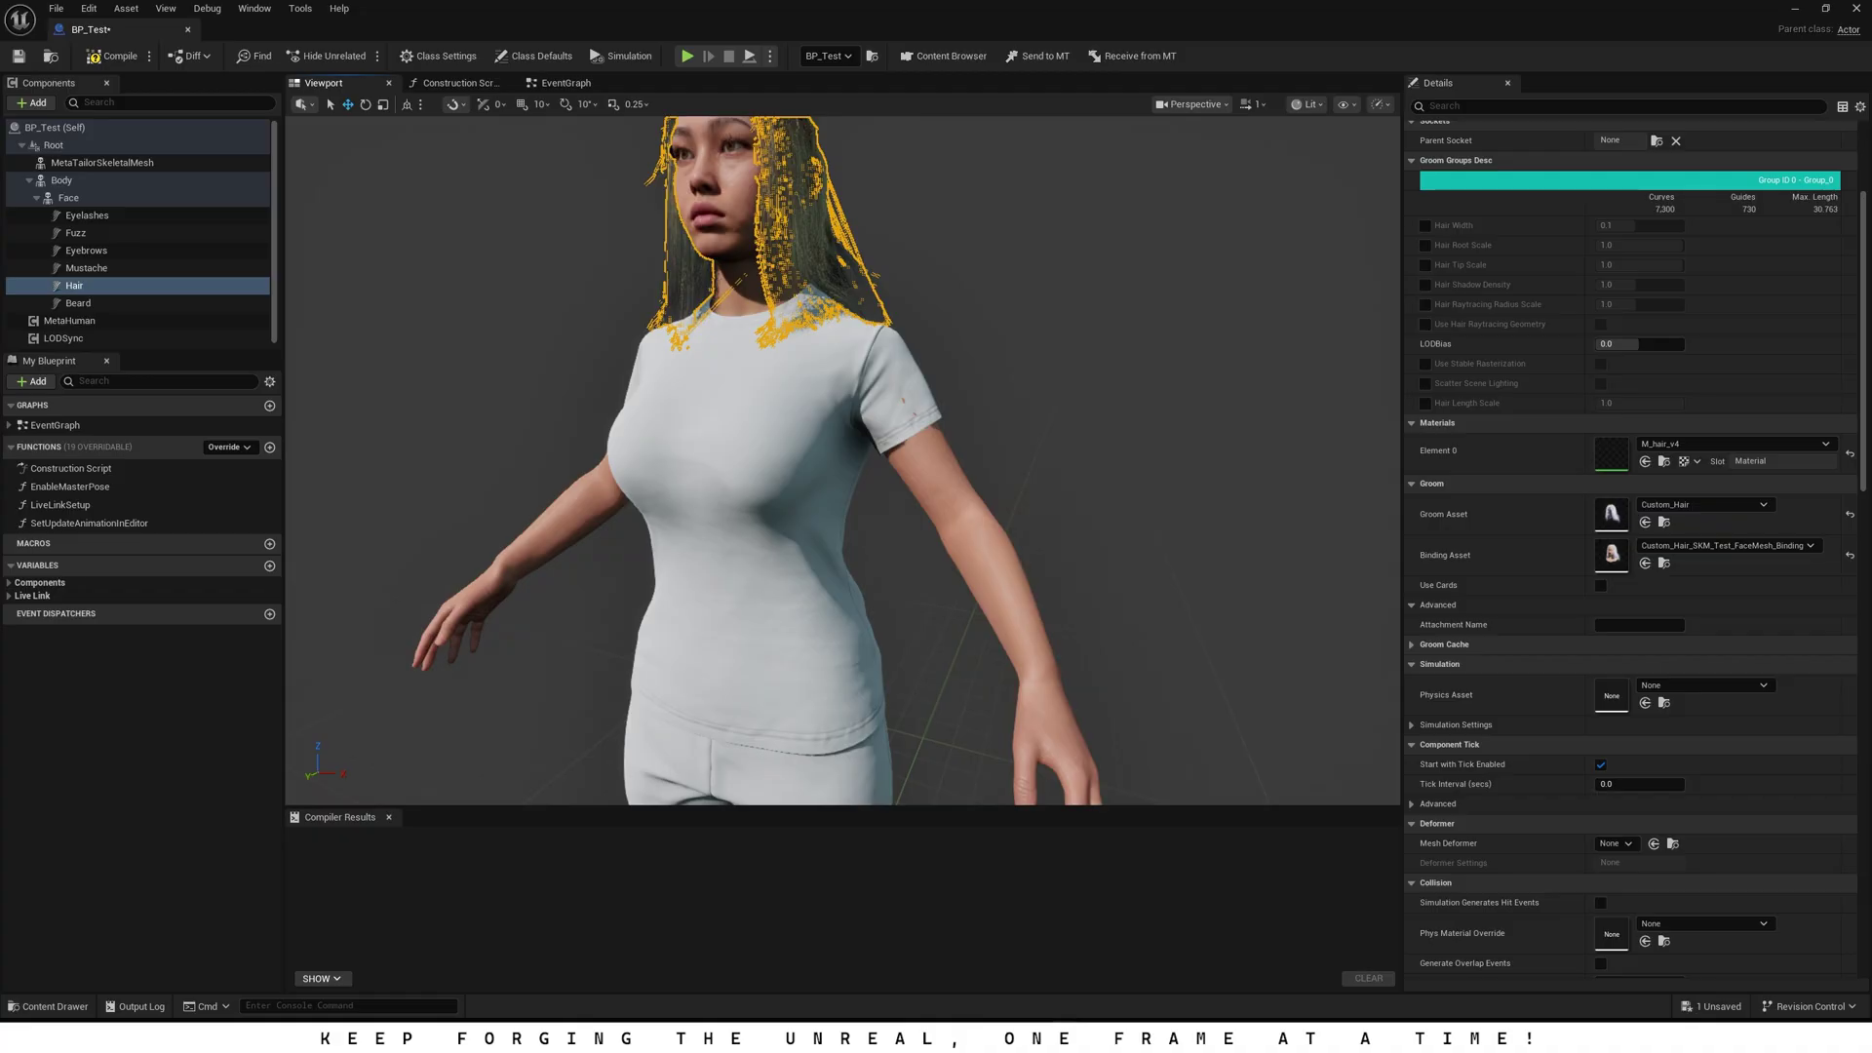
left_click(1733, 444)
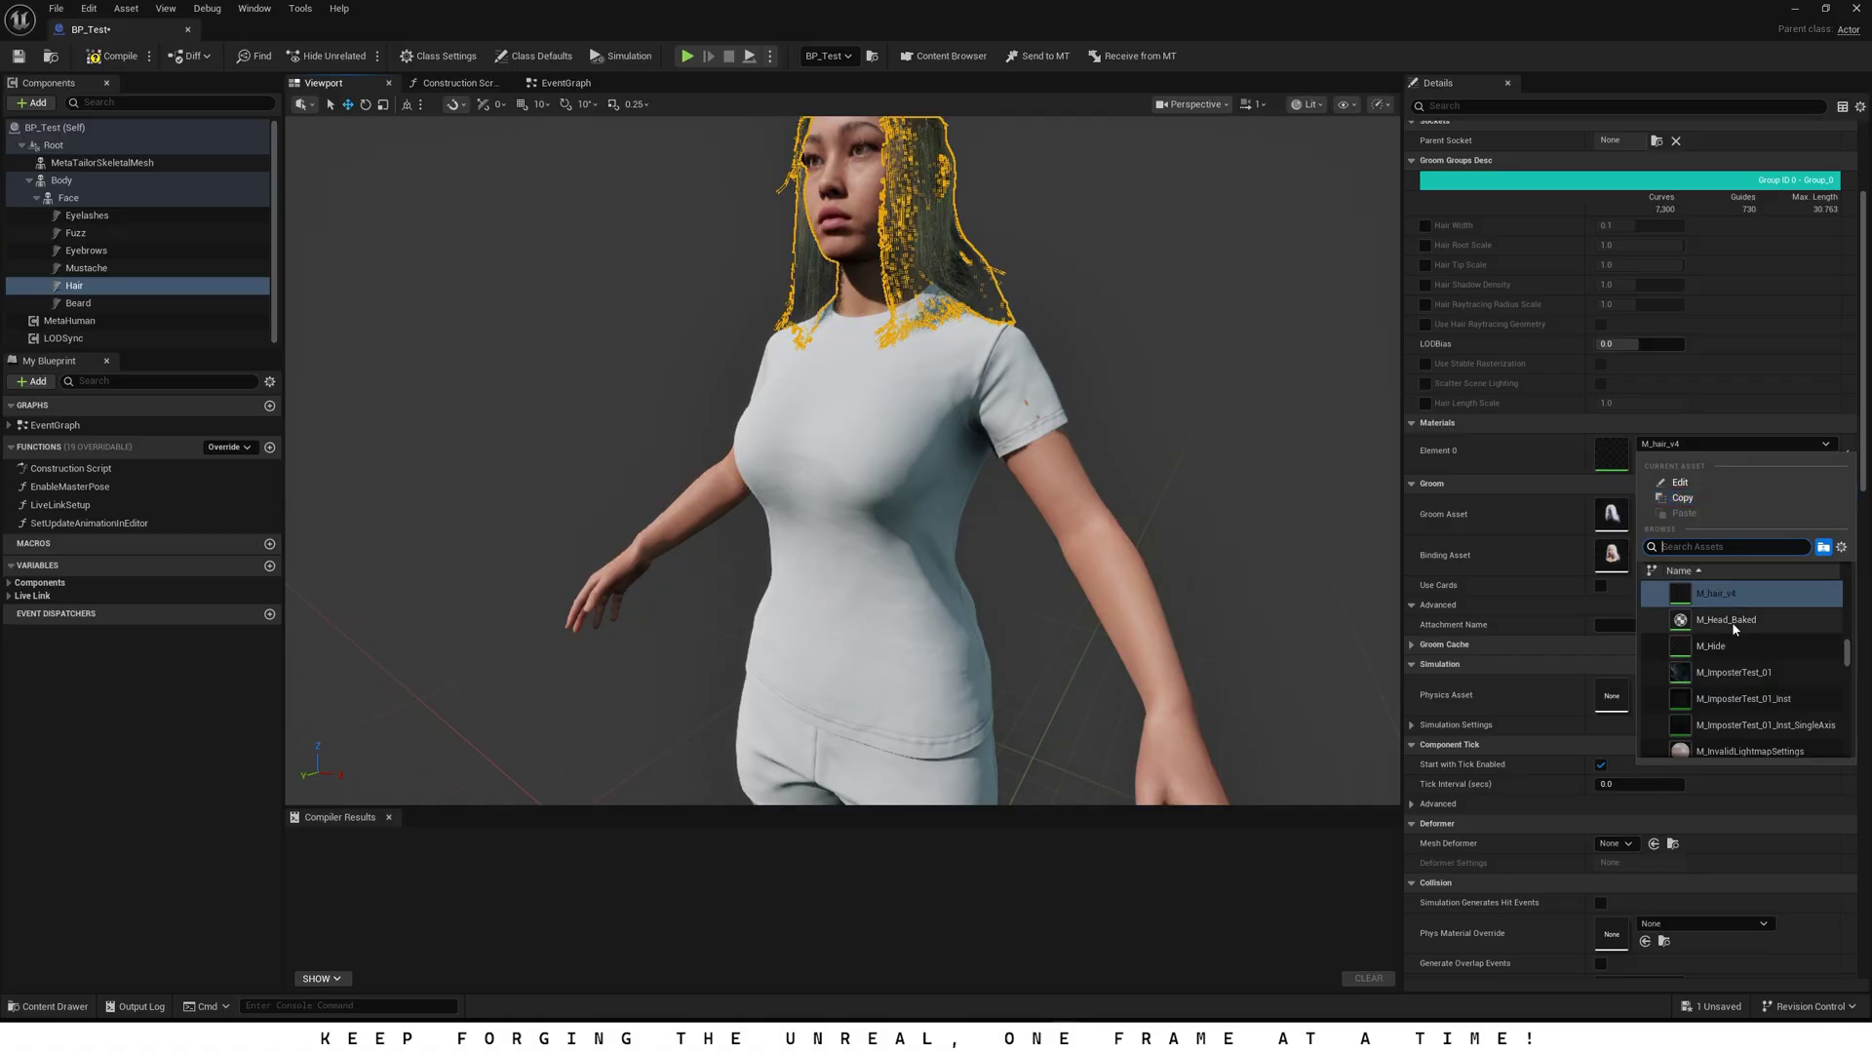
scroll(1735, 620, "up", 2)
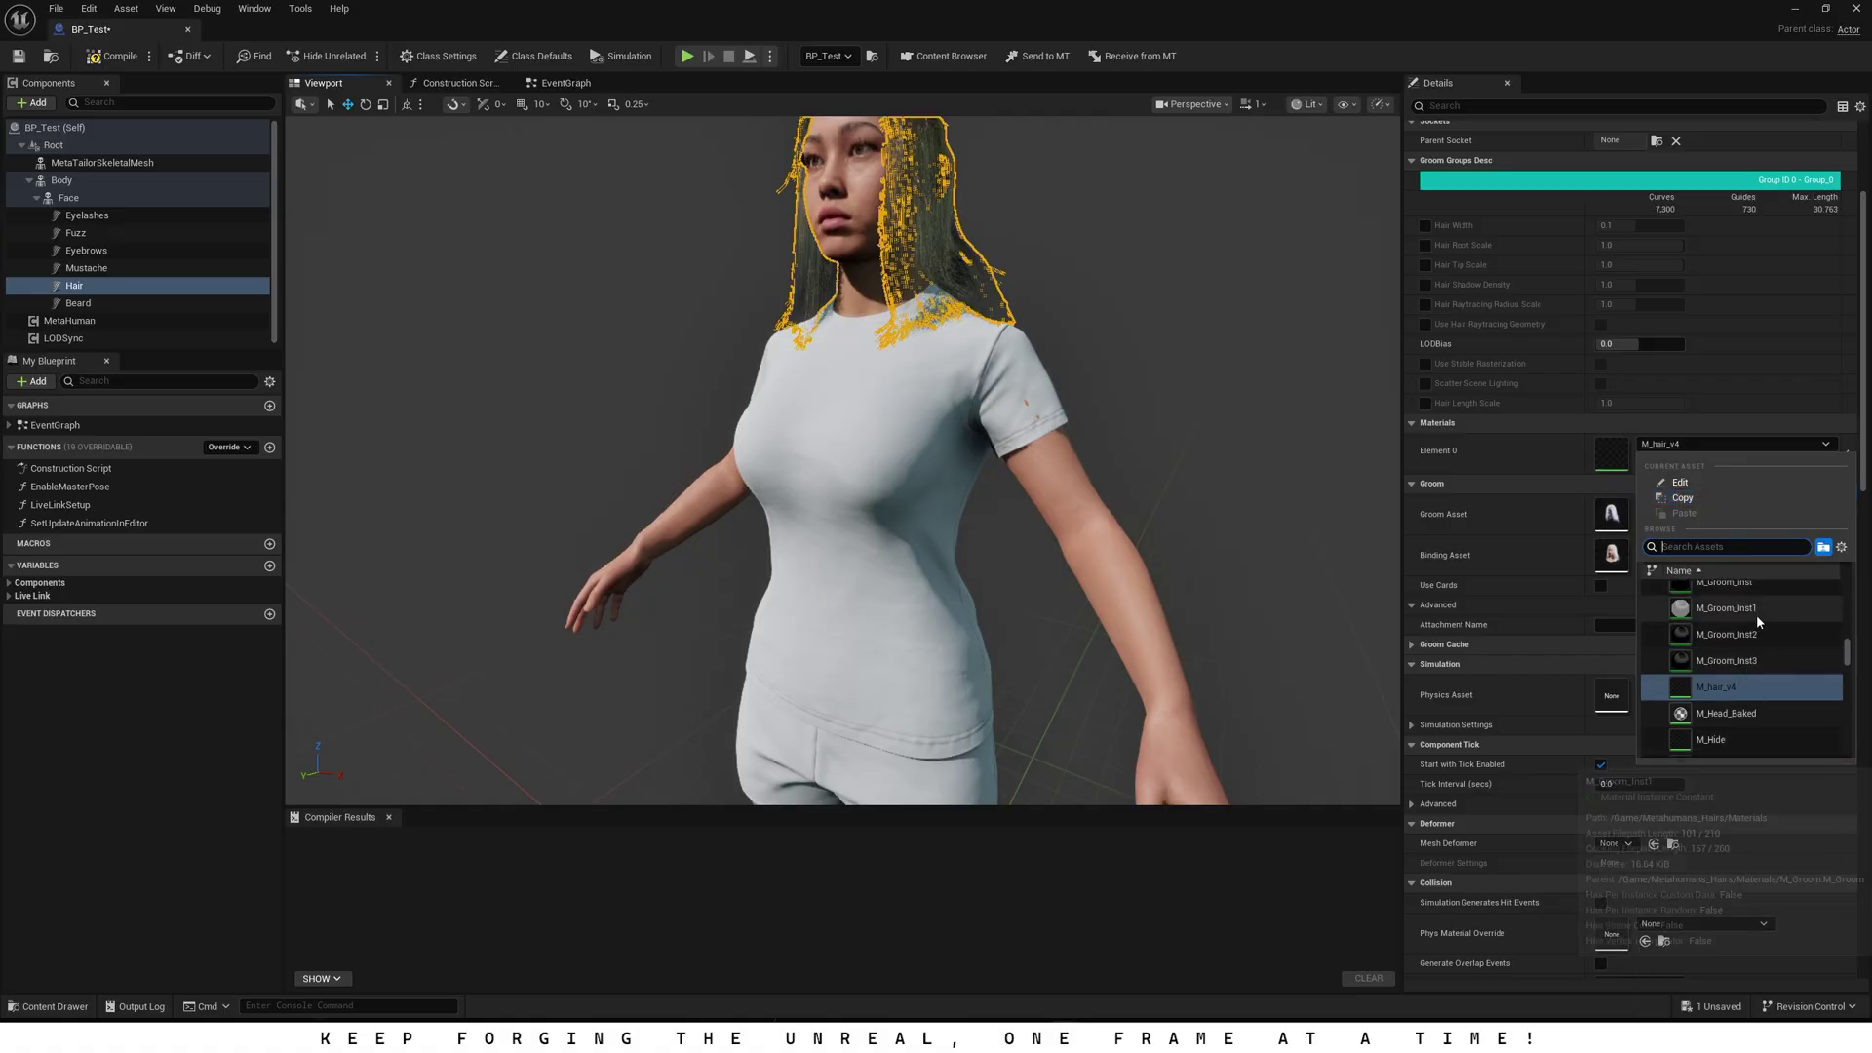
left_click(1745, 585)
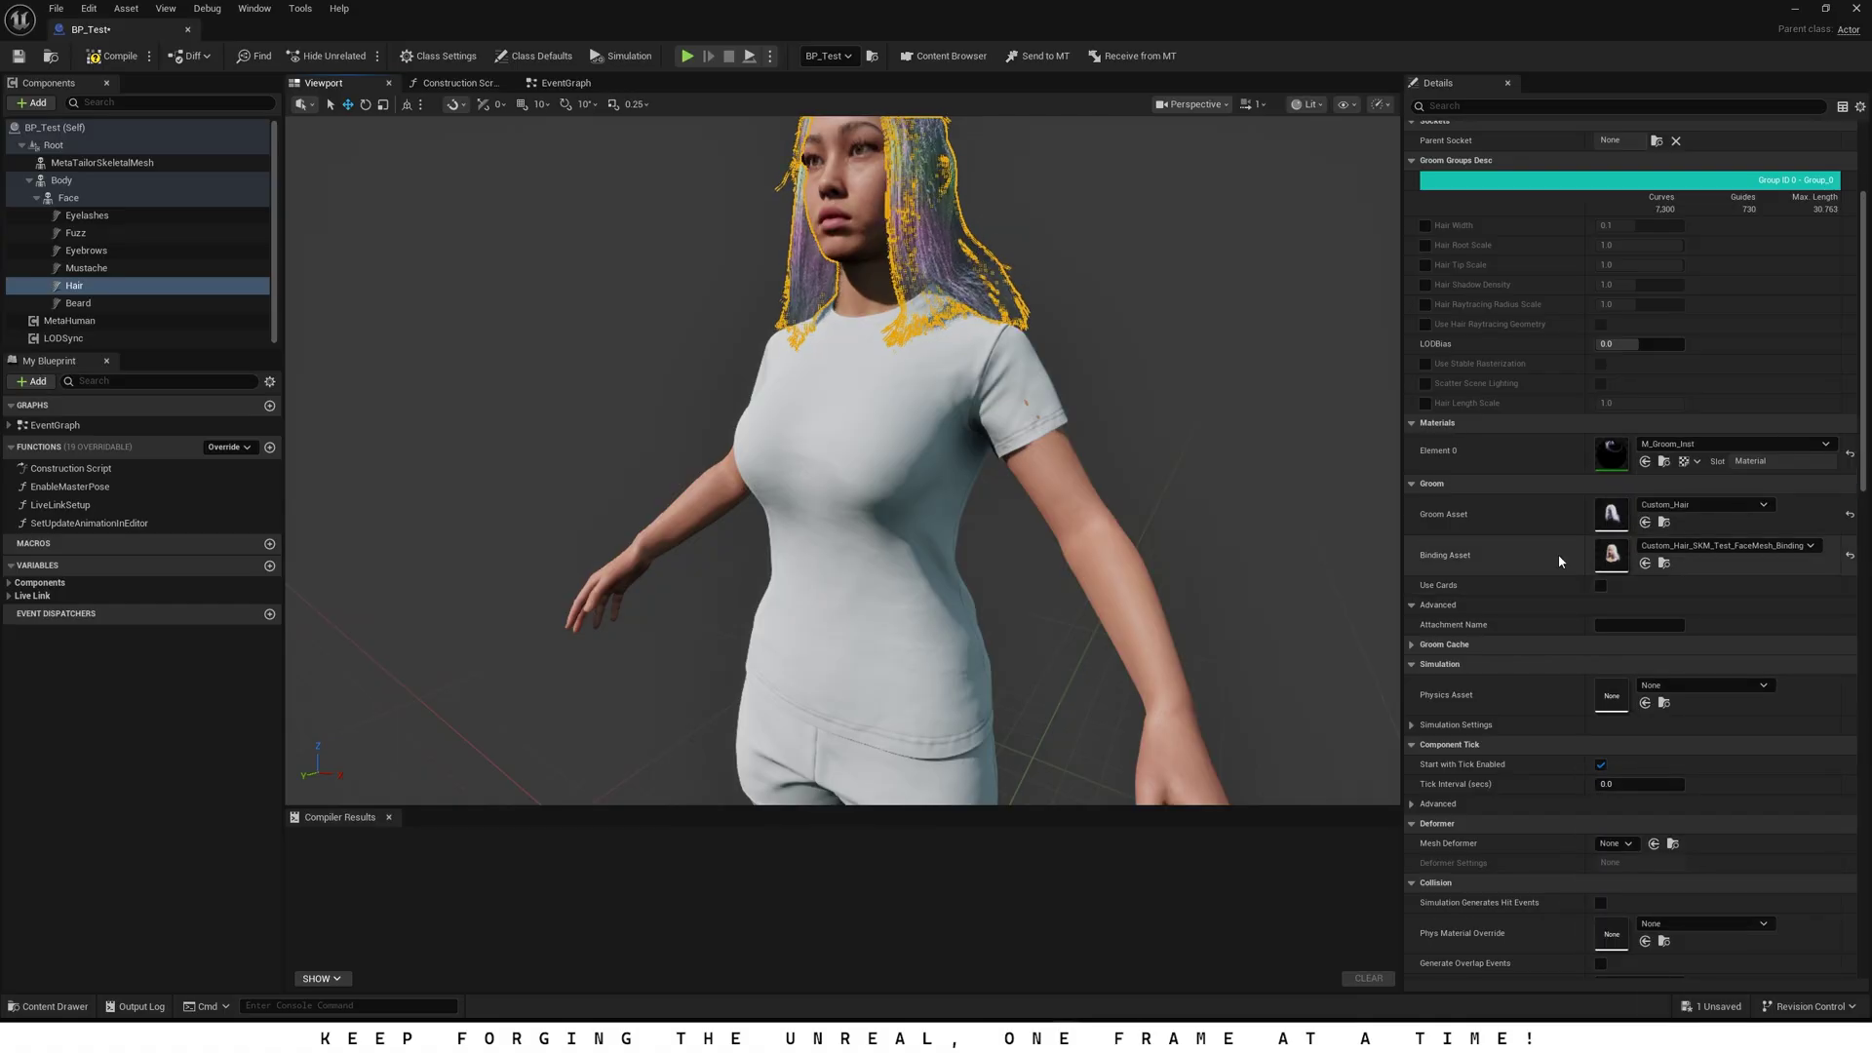
left_click(107, 56)
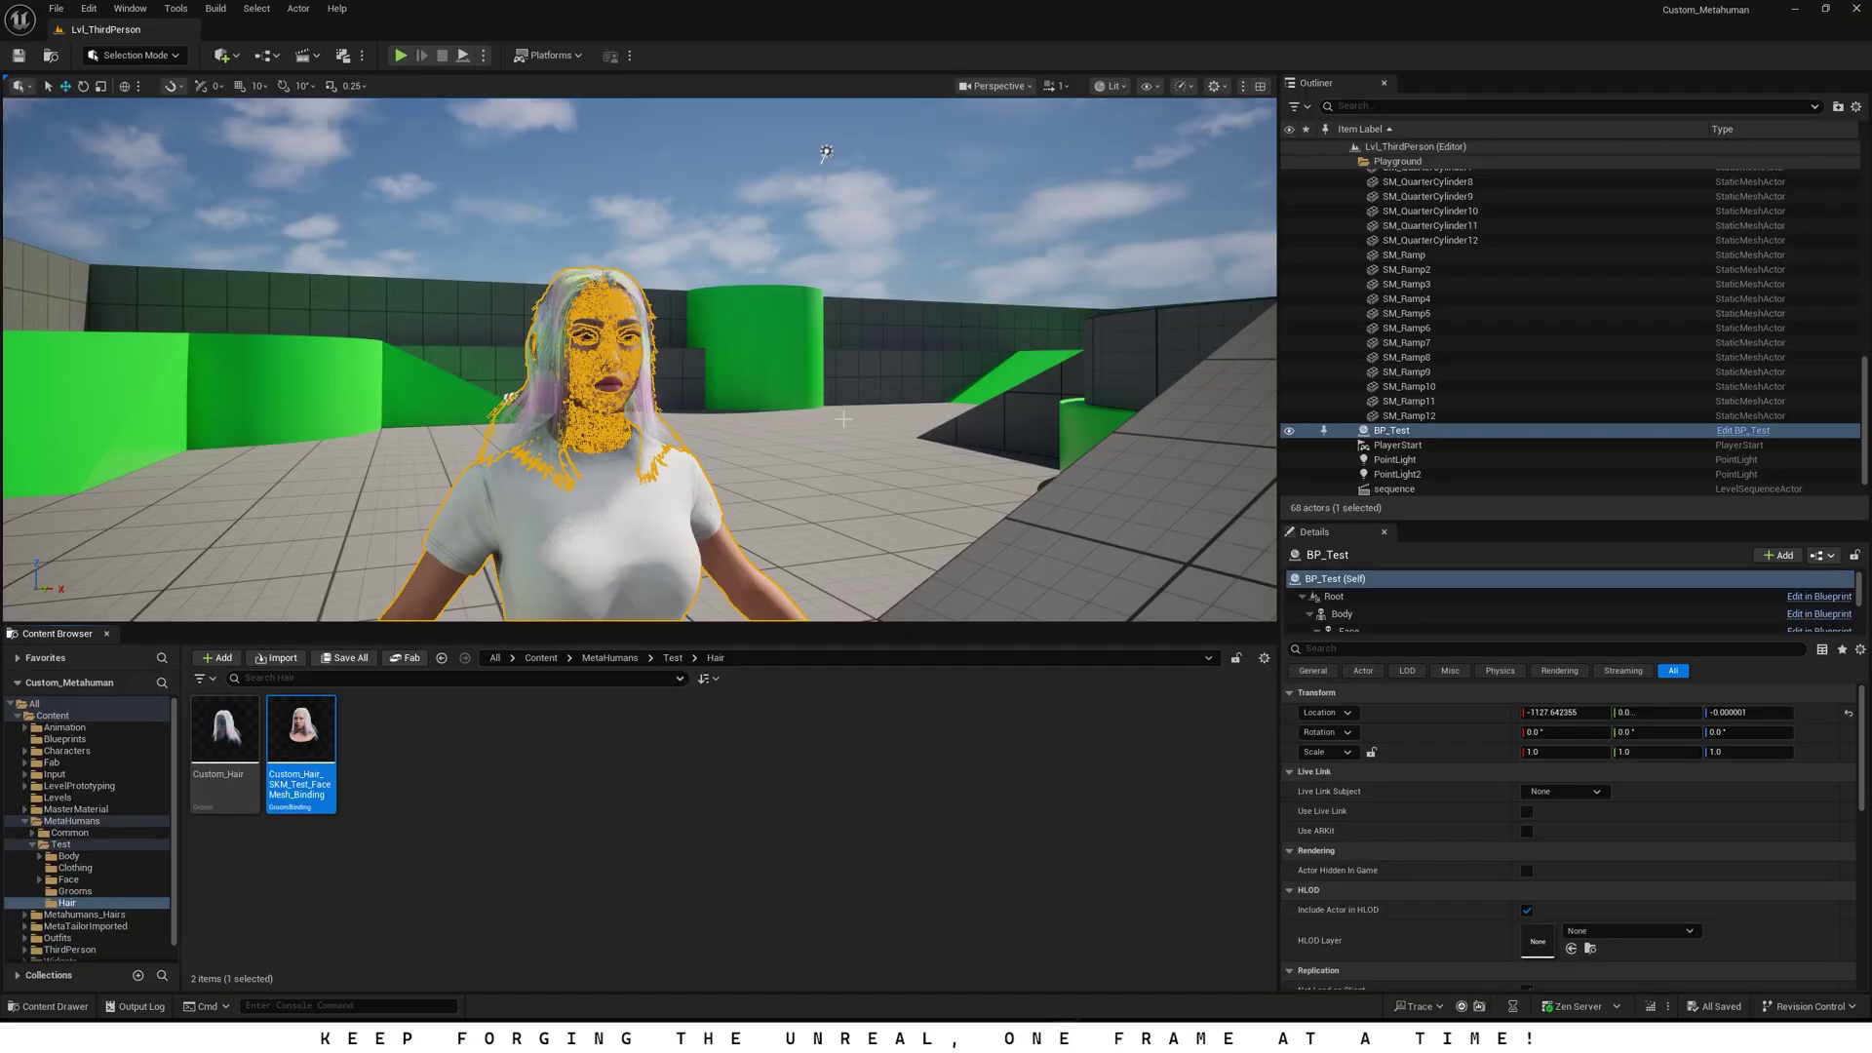
left_click(555, 217)
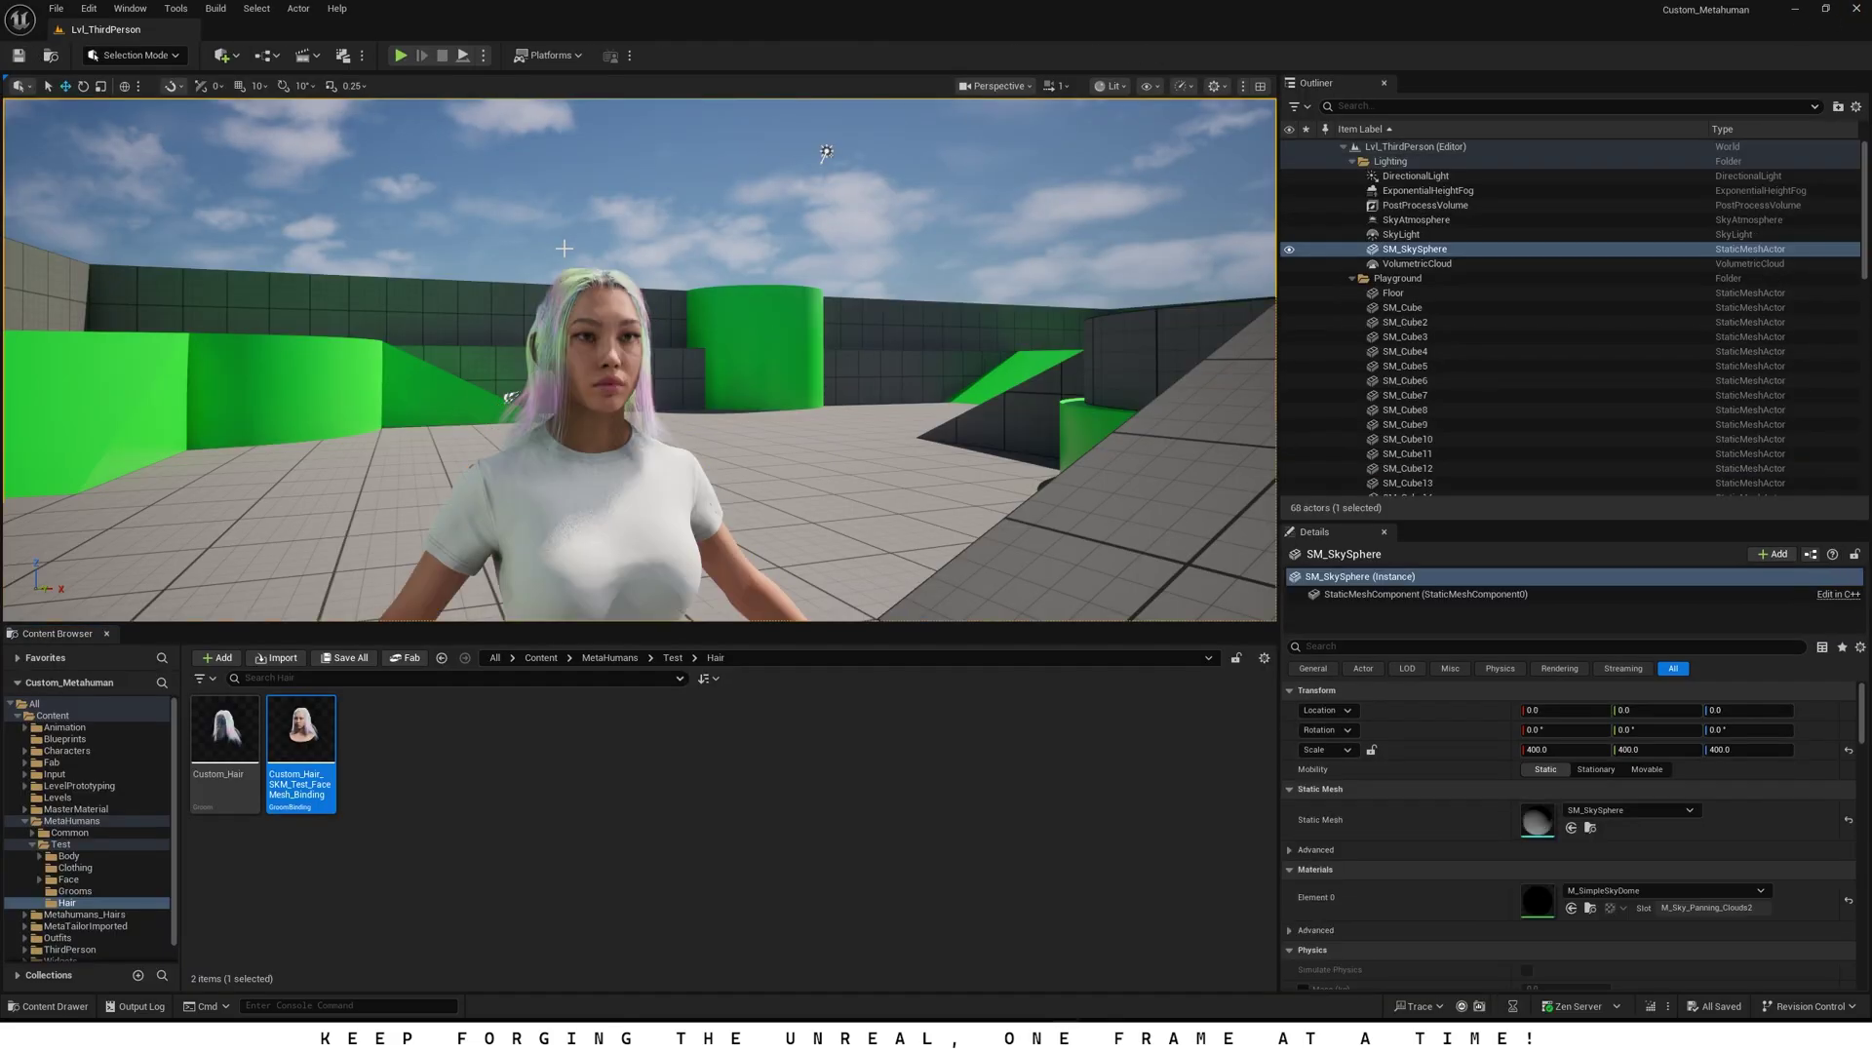
Step: Open the Nagan level from the Levels folder and load its Nagan_Avastha sequence in Sequencer
left_click(66, 801)
double_click(224, 736)
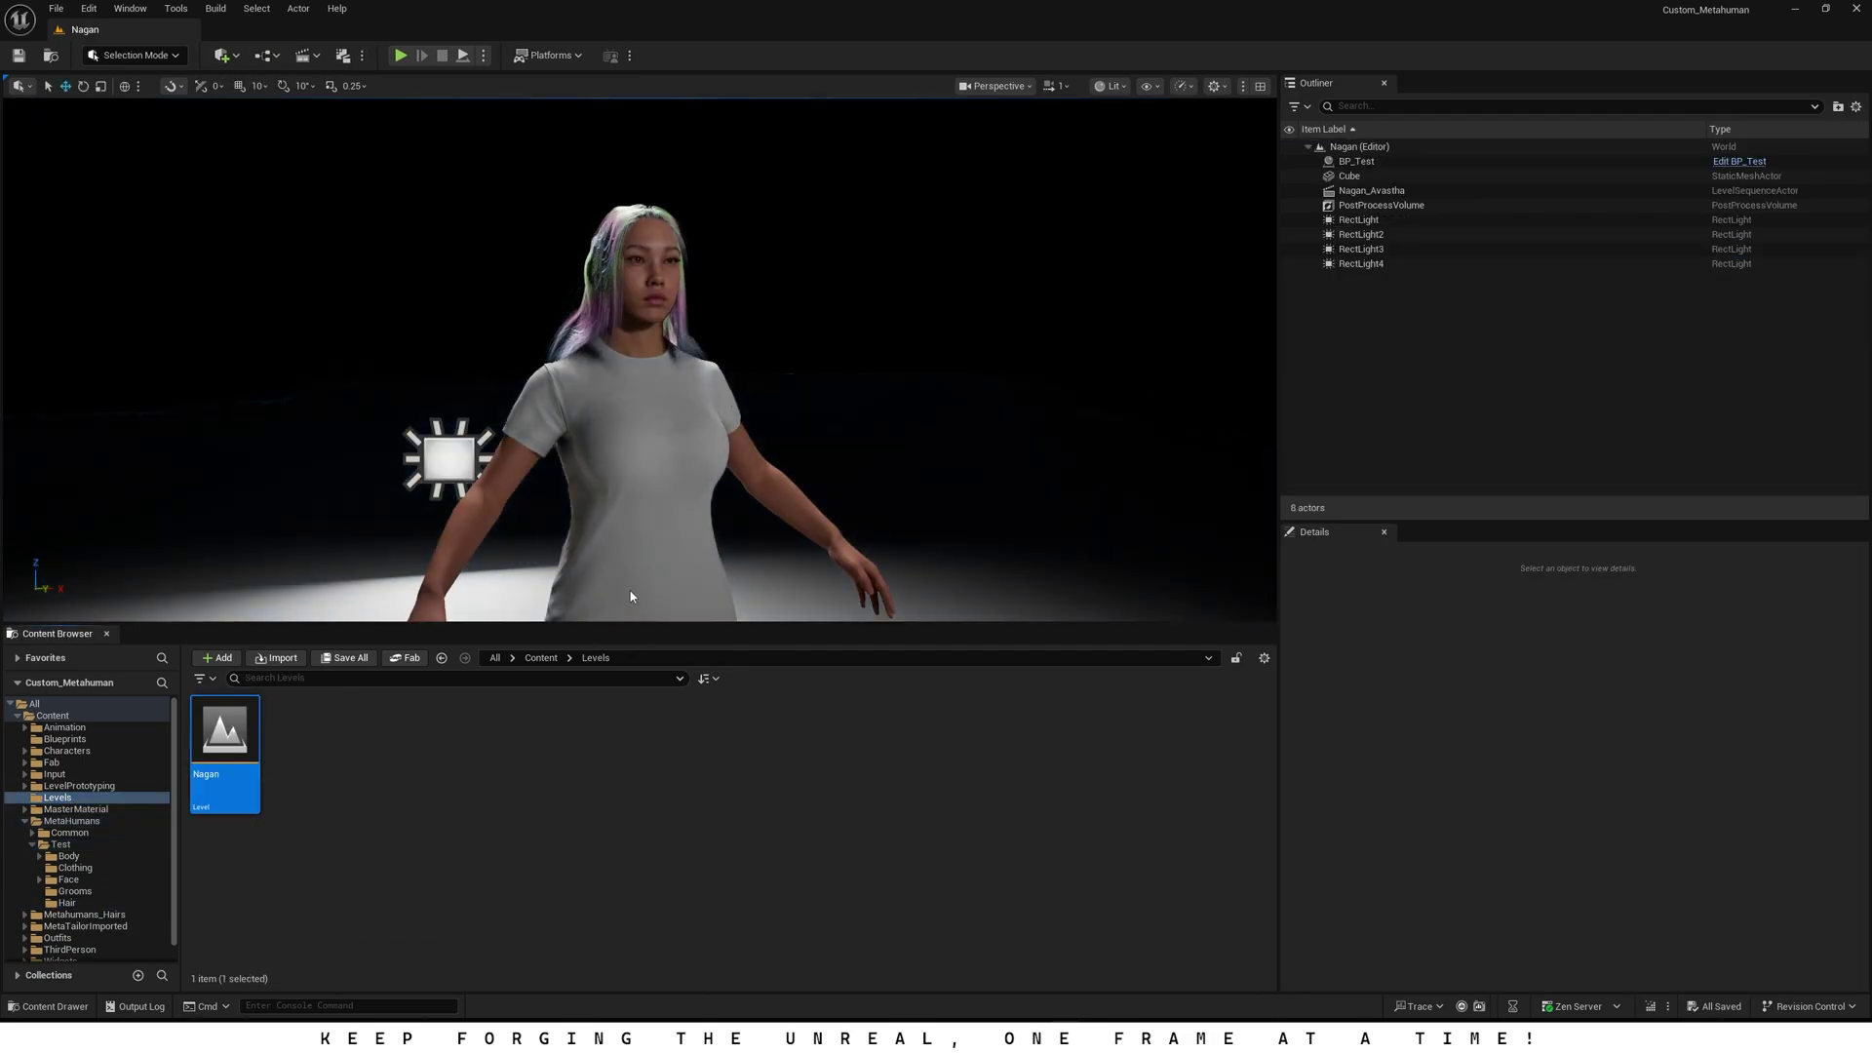
left_click(306, 55)
left_click(319, 188)
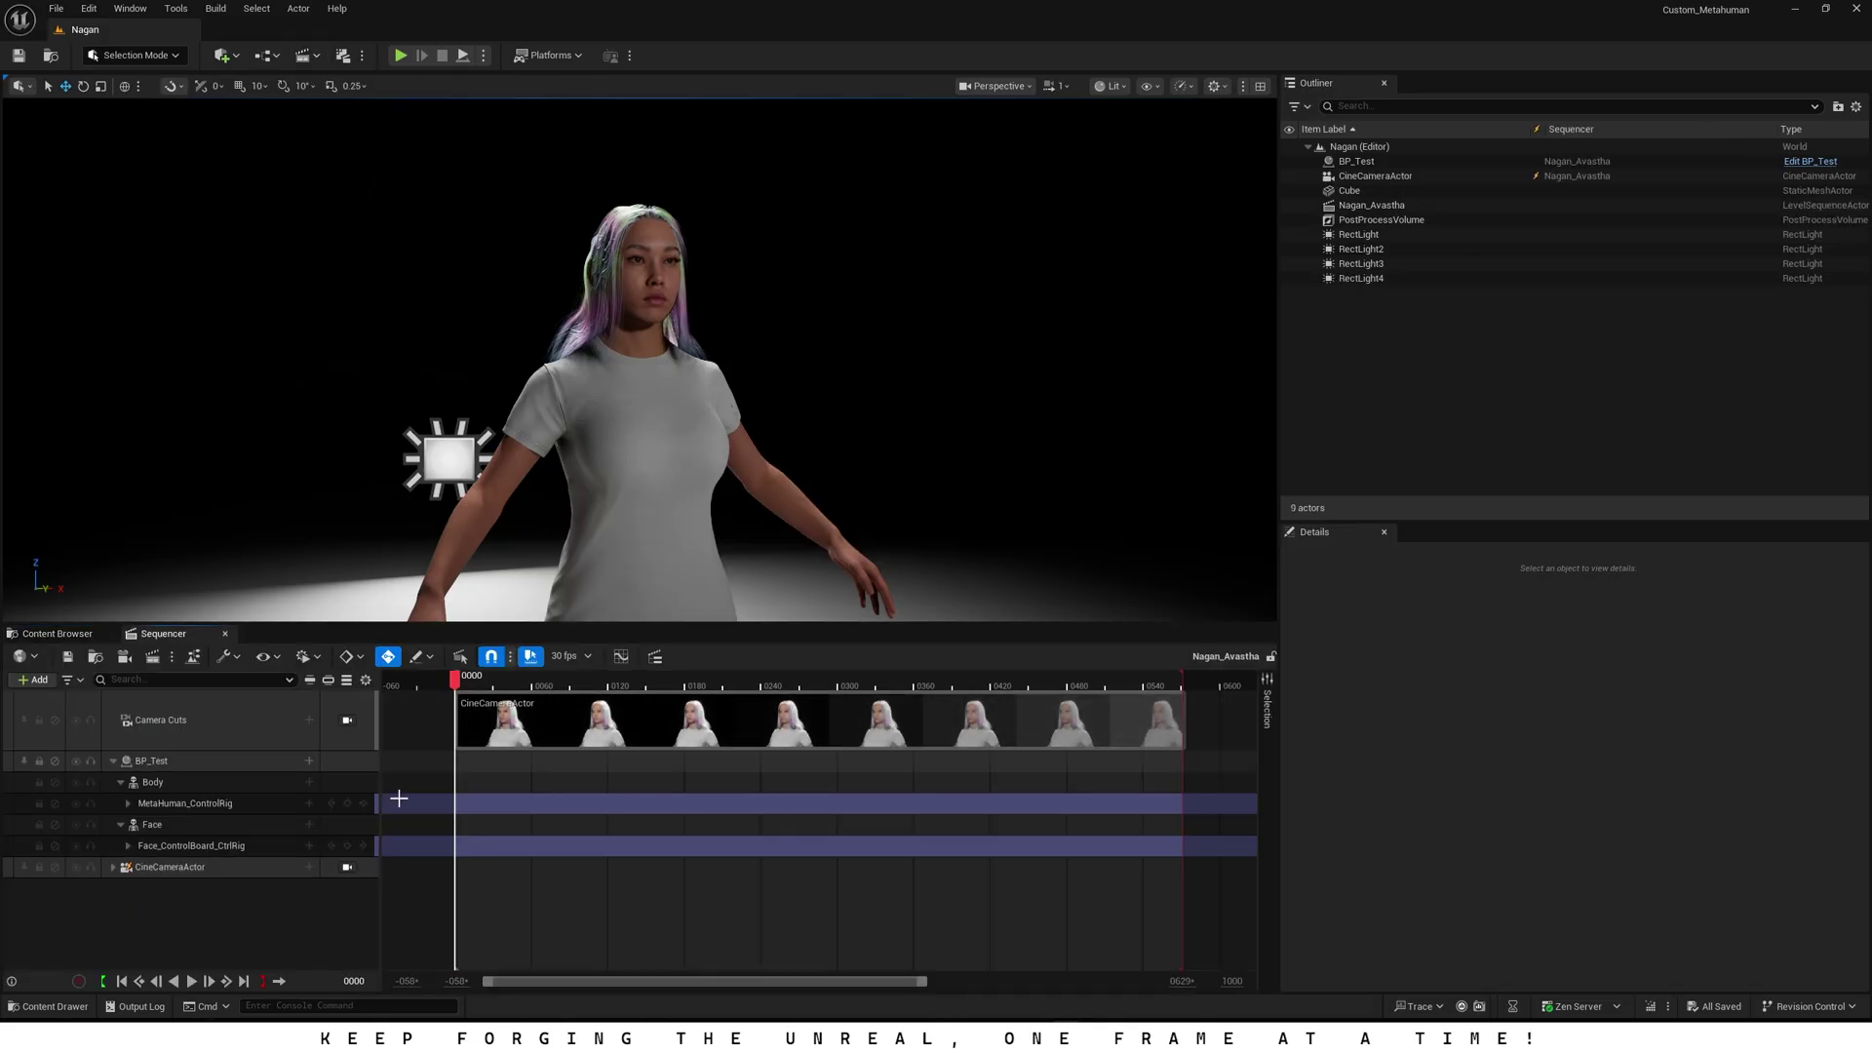